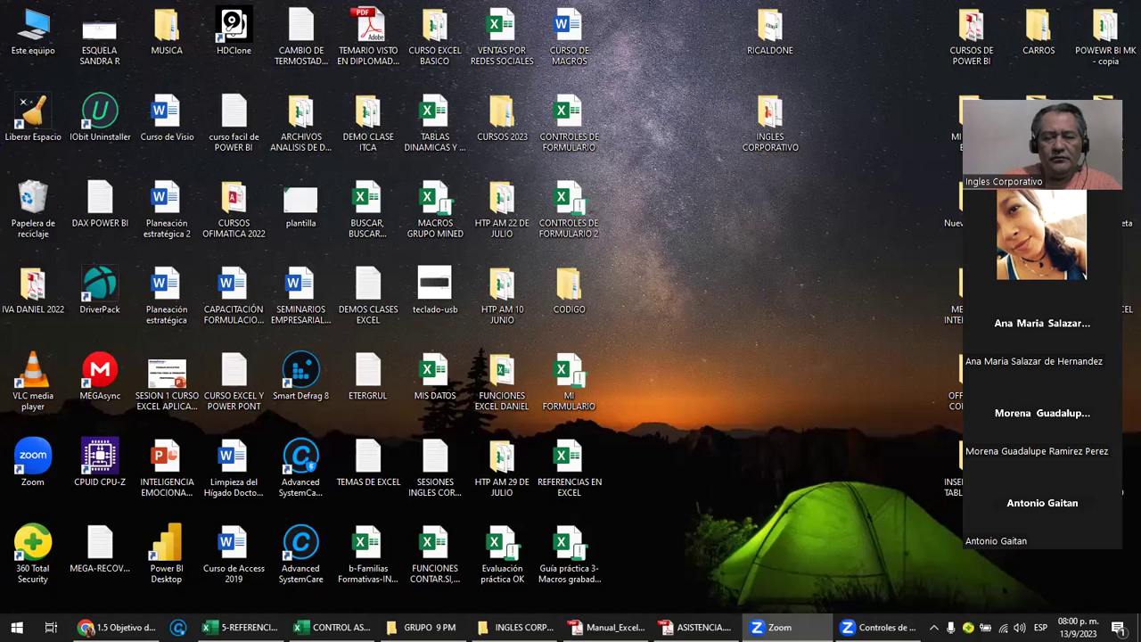
- Show the Chrome references lesson, then bring up Manual_Excel_Intermedio.pdf at its Contenido page
left_click(121, 627)
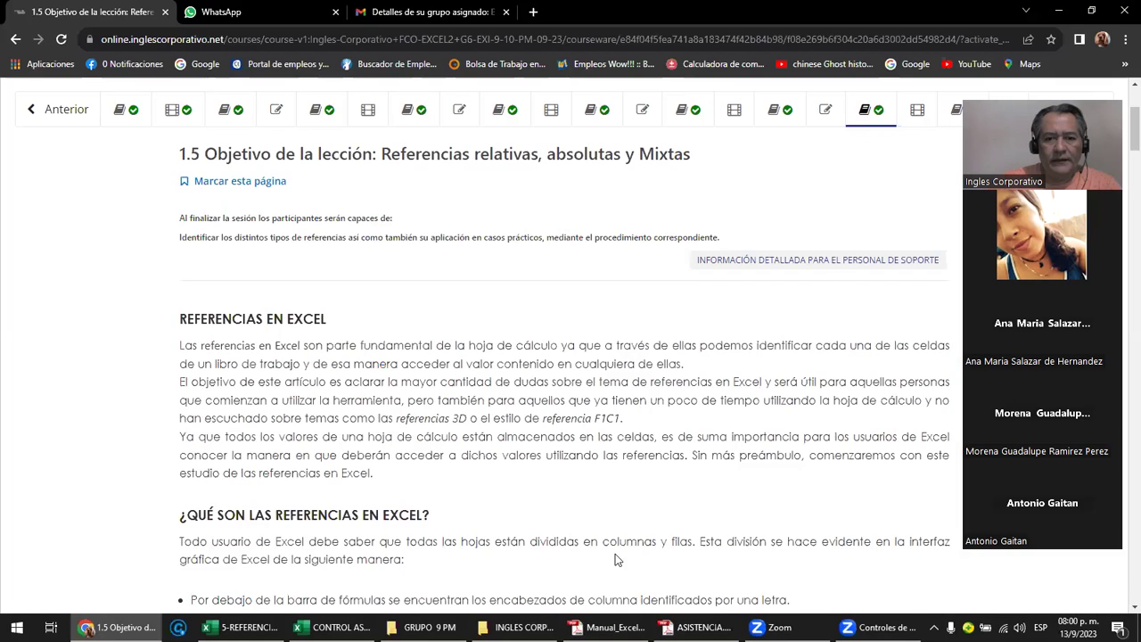
left_click(607, 627)
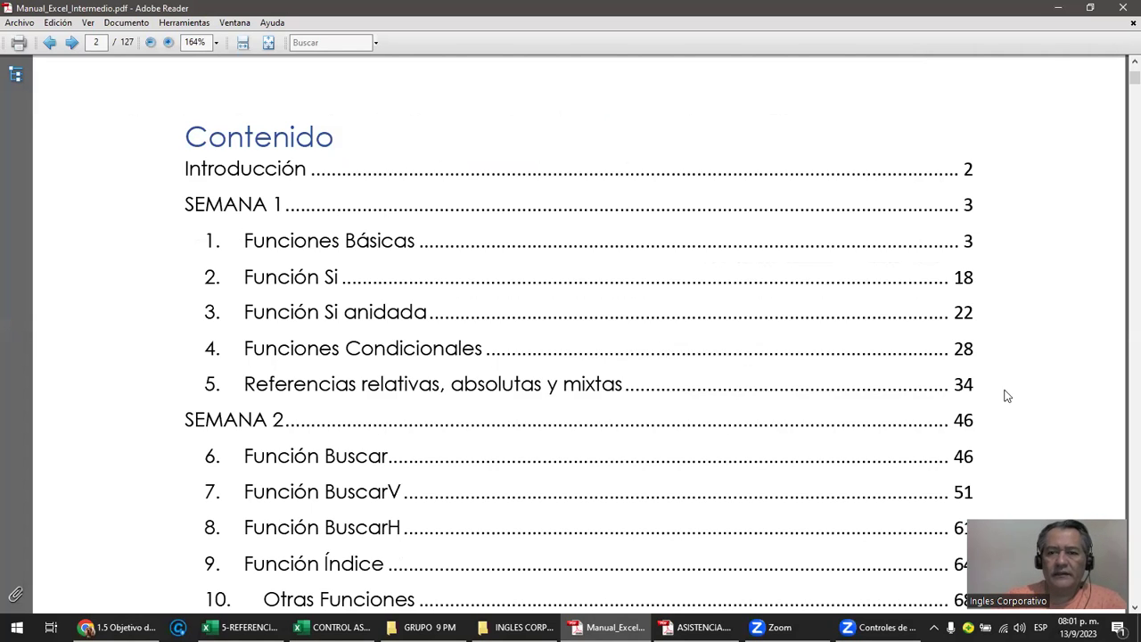
- Jump to section 5 'Referencias relativas, absolutas y mixtas' at the top of page 35
left_click(550, 384)
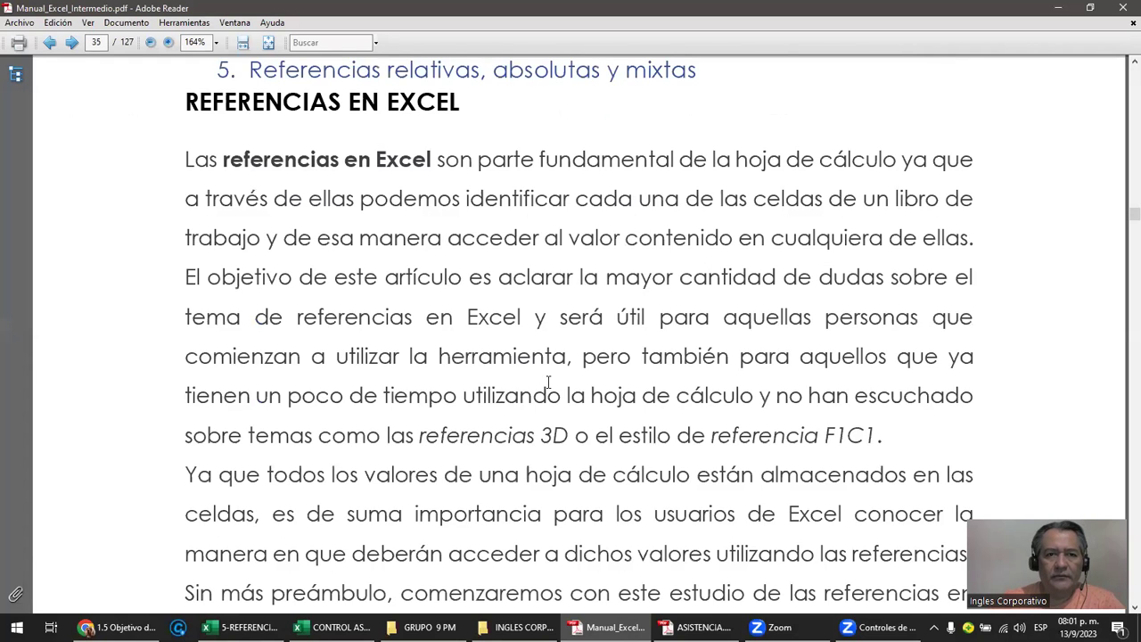
scroll(569, 314, "up", 2)
scroll(569, 314, "up", 2)
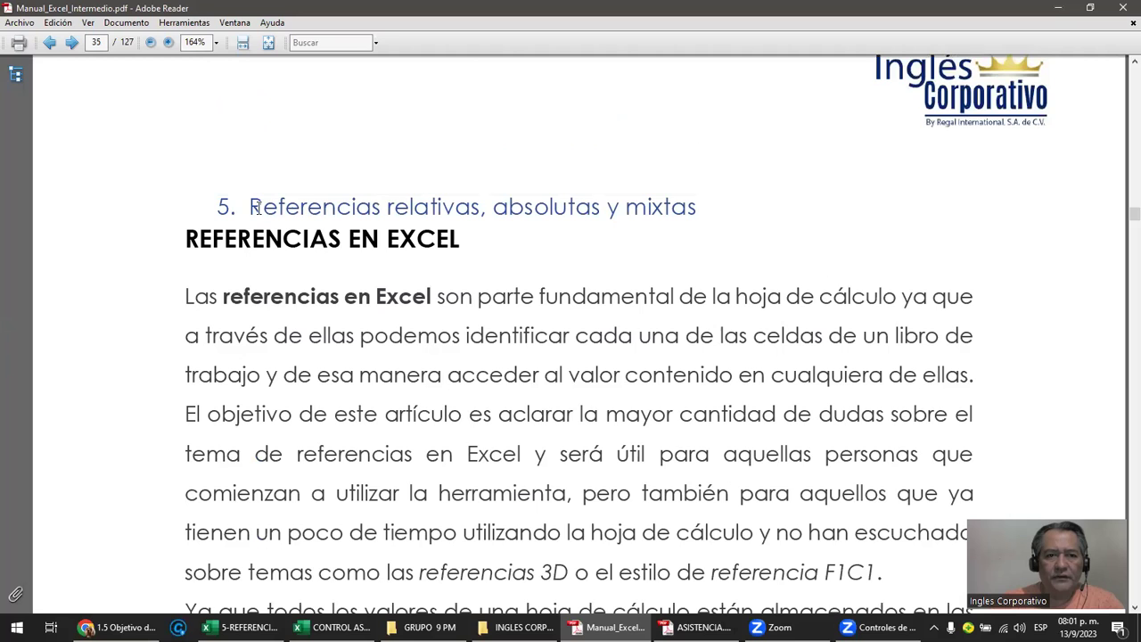
scroll(268, 258, "down", 1)
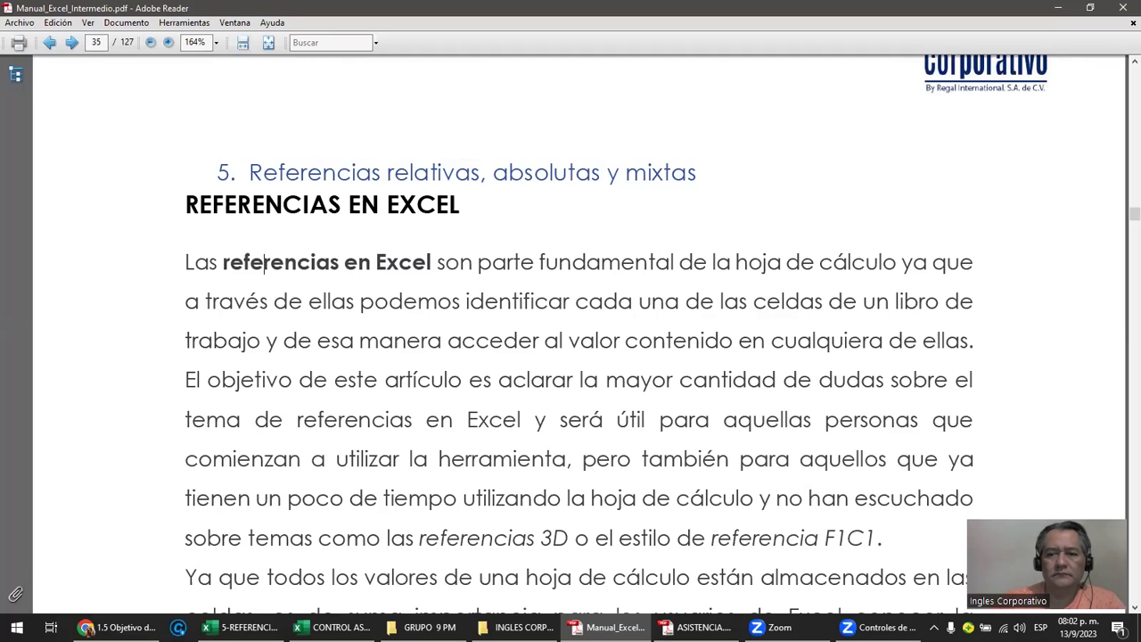
- Highlight and then deselect 'REFERENCIAS' in the heading, then return to the lesson 1.5 page
left_click(1122, 533)
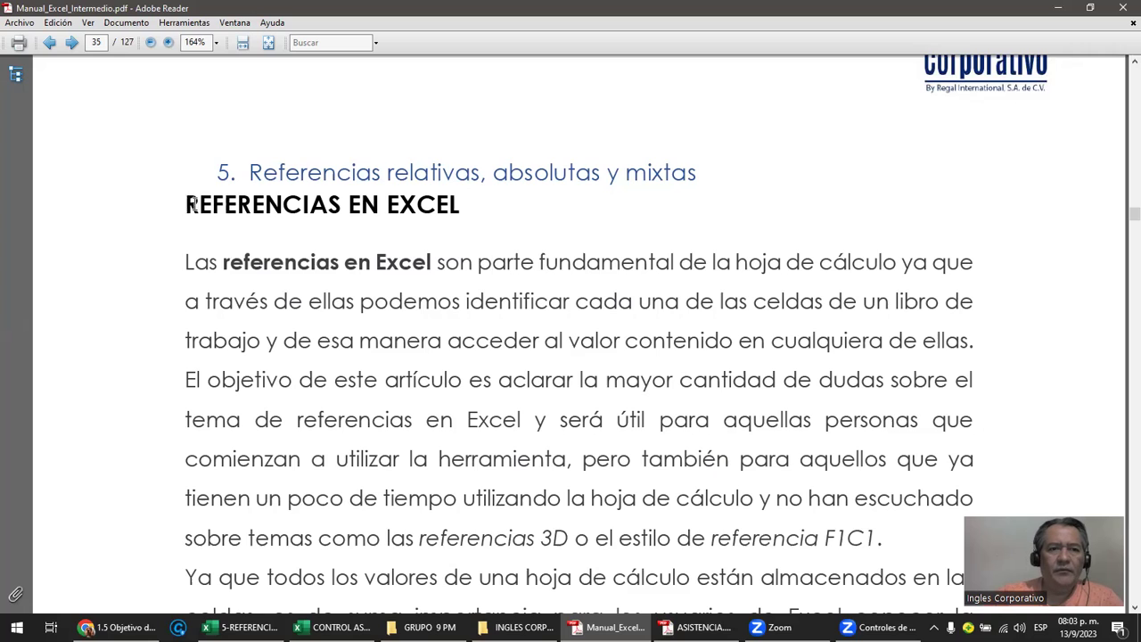
left_click_drag(186, 204, 337, 204)
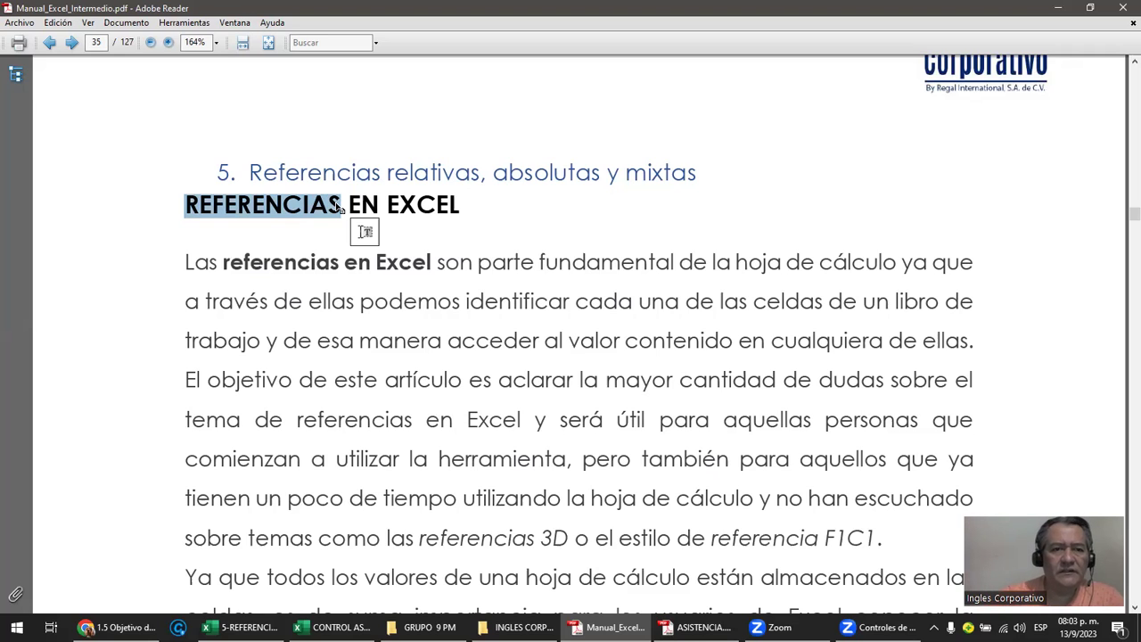
left_click(252, 176)
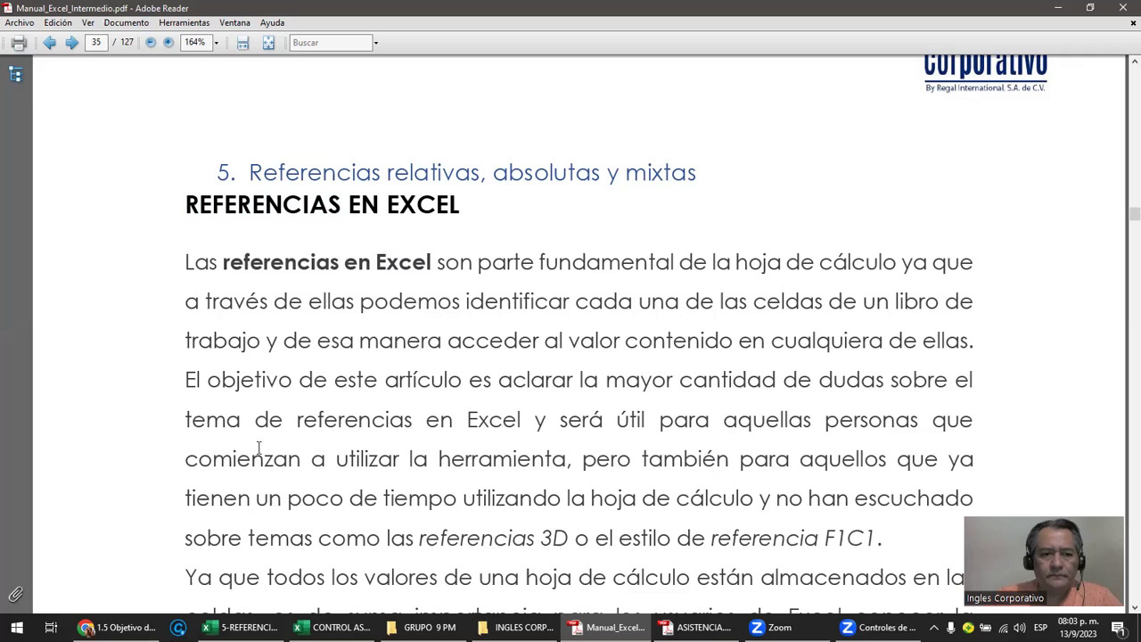
left_click(120, 627)
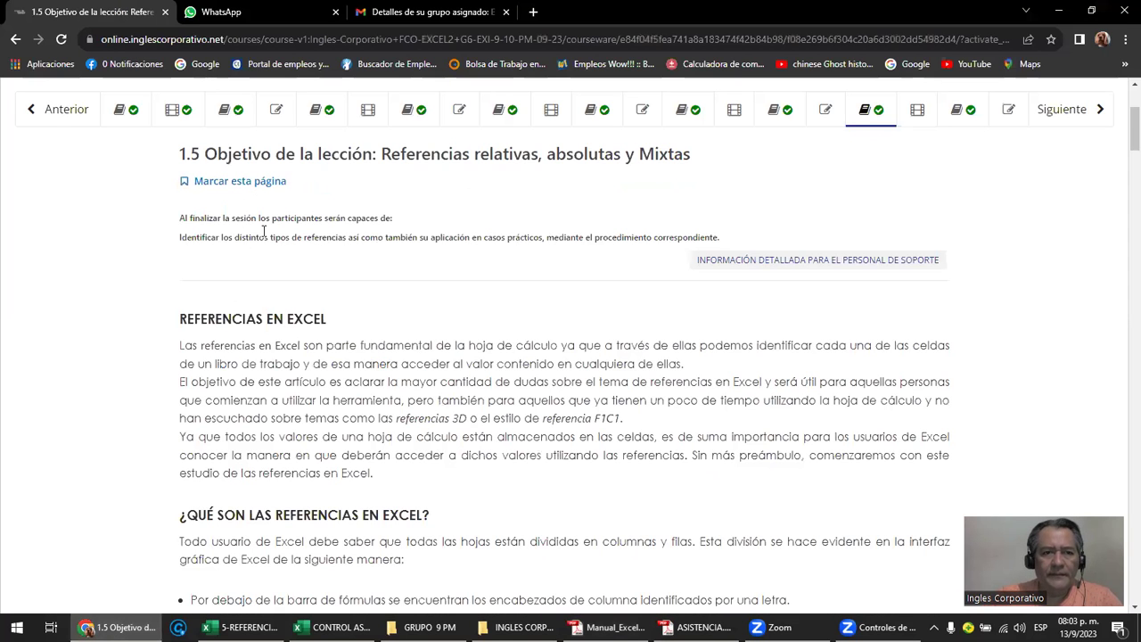
- Scroll the lesson page at 125% zoom to the headers, grid and active cell B3 diagram
scroll(318, 223, "up", 1)
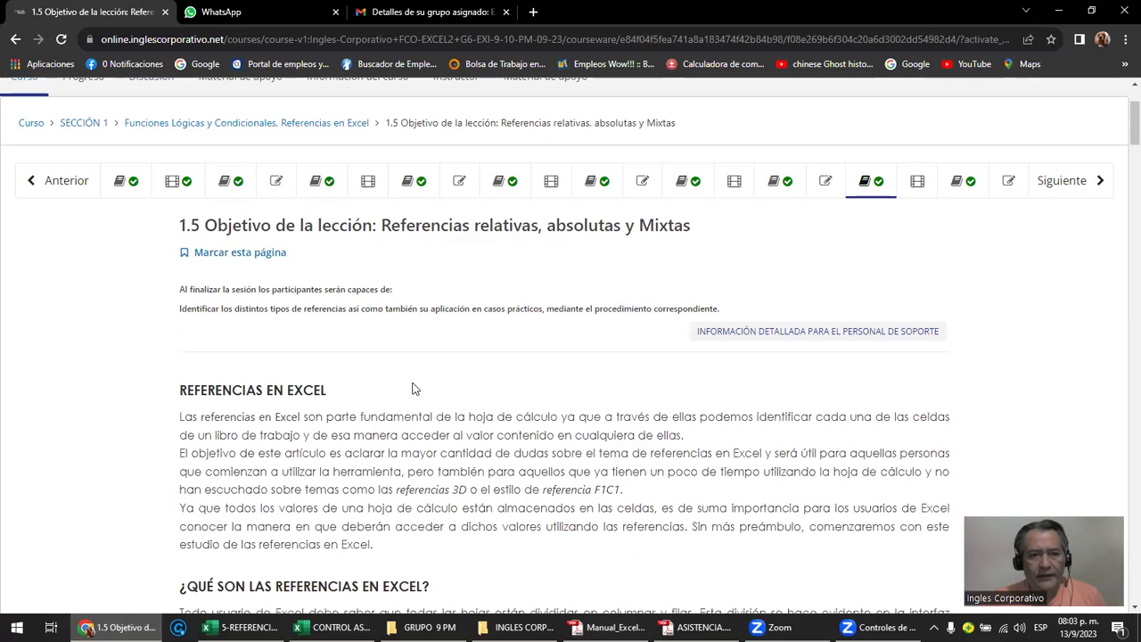
scroll(383, 384, "down", 1)
scroll(379, 375, "down", 2)
scroll(375, 367, "down", 2)
scroll(376, 366, "down", 1)
scroll(375, 367, "down", 1)
scroll(375, 367, "down", 2)
scroll(376, 366, "down", 1)
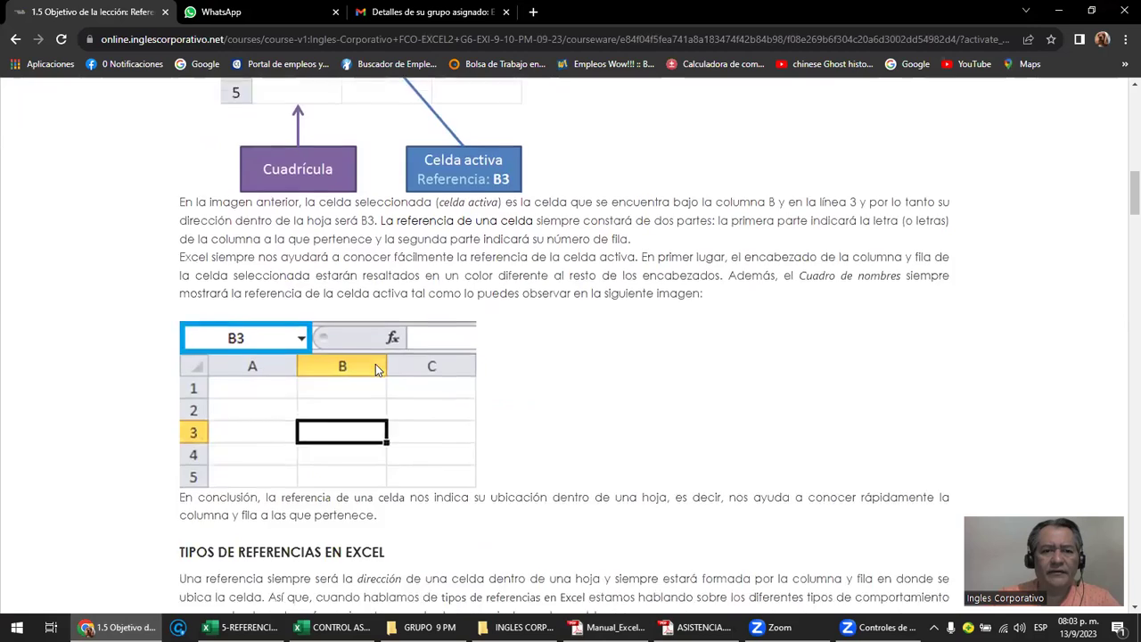
scroll(378, 365, "down", 2)
scroll(378, 364, "up", 1)
scroll(378, 367, "up", 2)
scroll(378, 369, "up", 2)
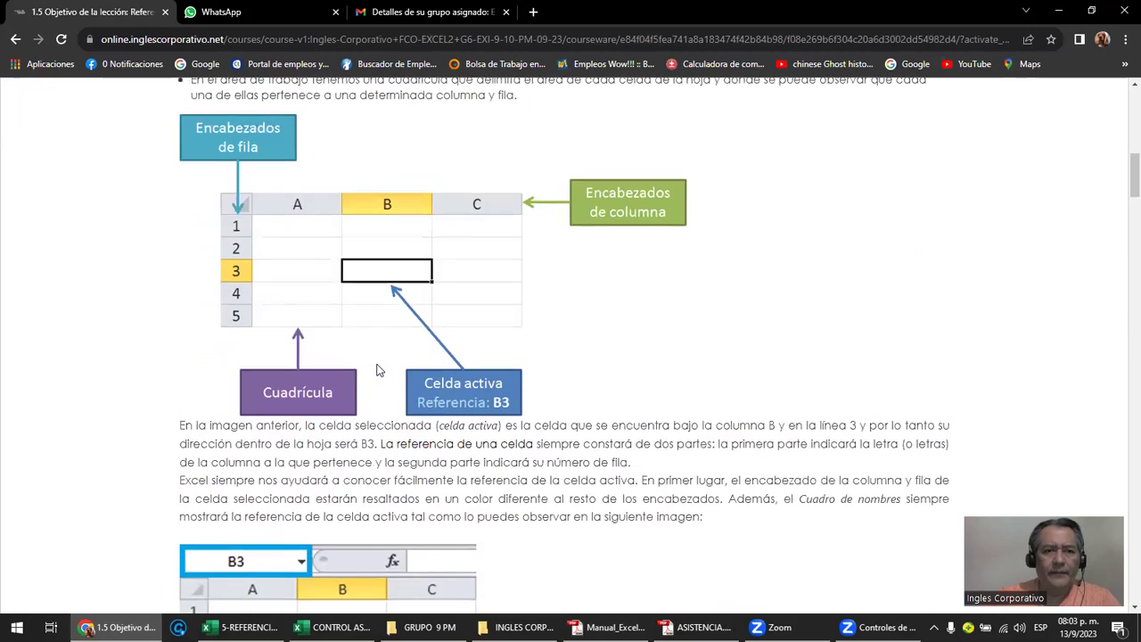
scroll(376, 370, "up", 1)
scroll(376, 370, "up", 1)
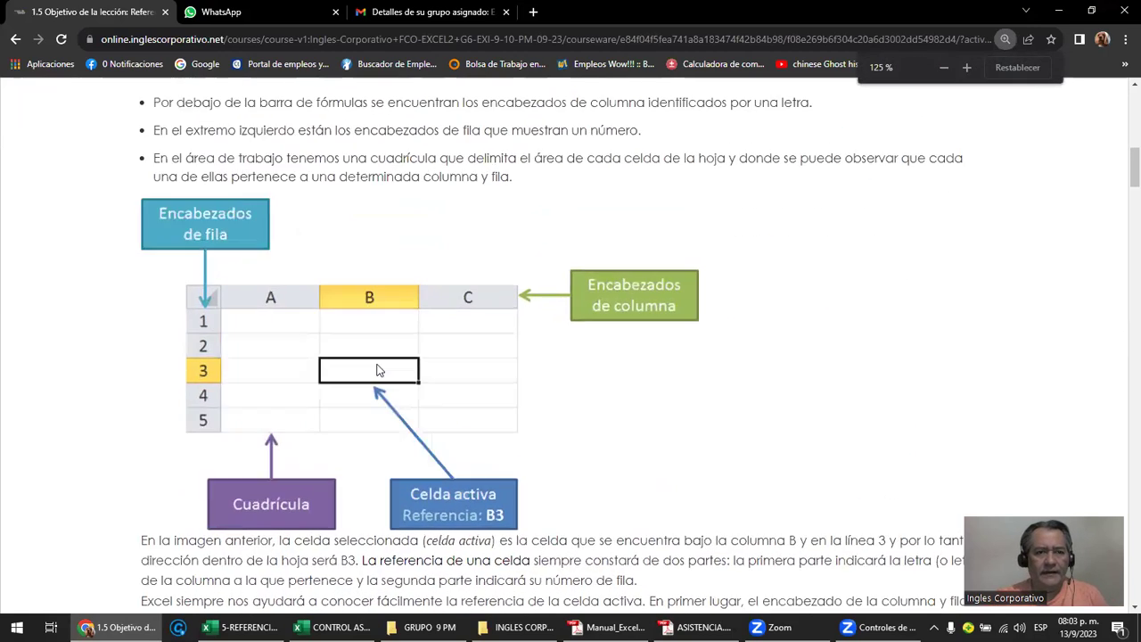
scroll(376, 370, "up", 1)
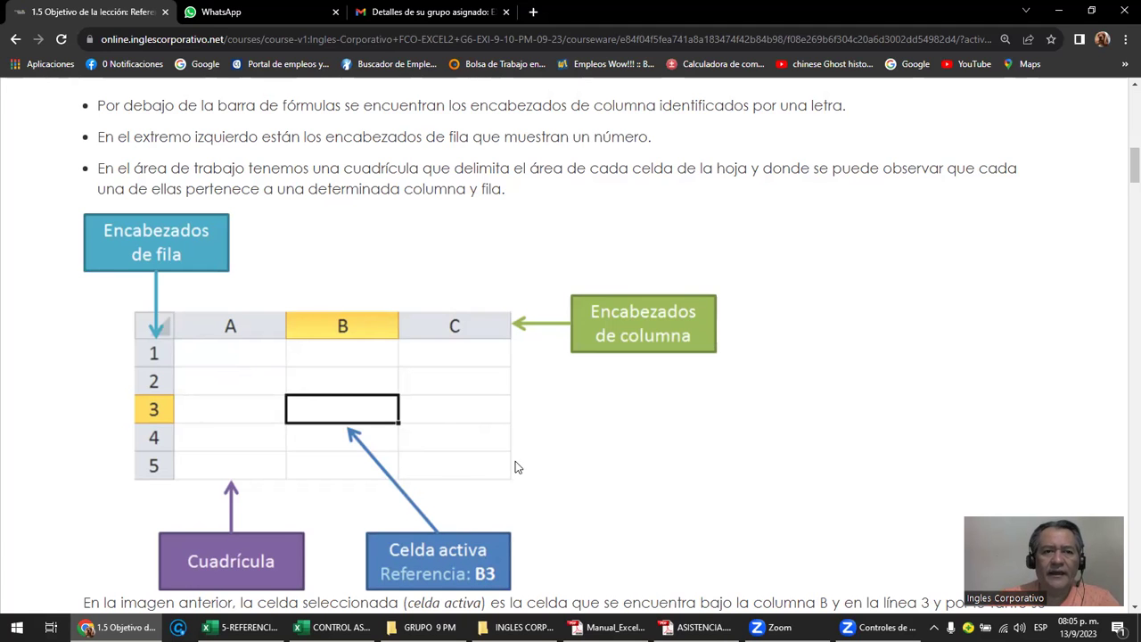
- Glance at the course group chat and the Excel manual PDF, then return to the lesson tab
scroll(517, 468, "down", 3)
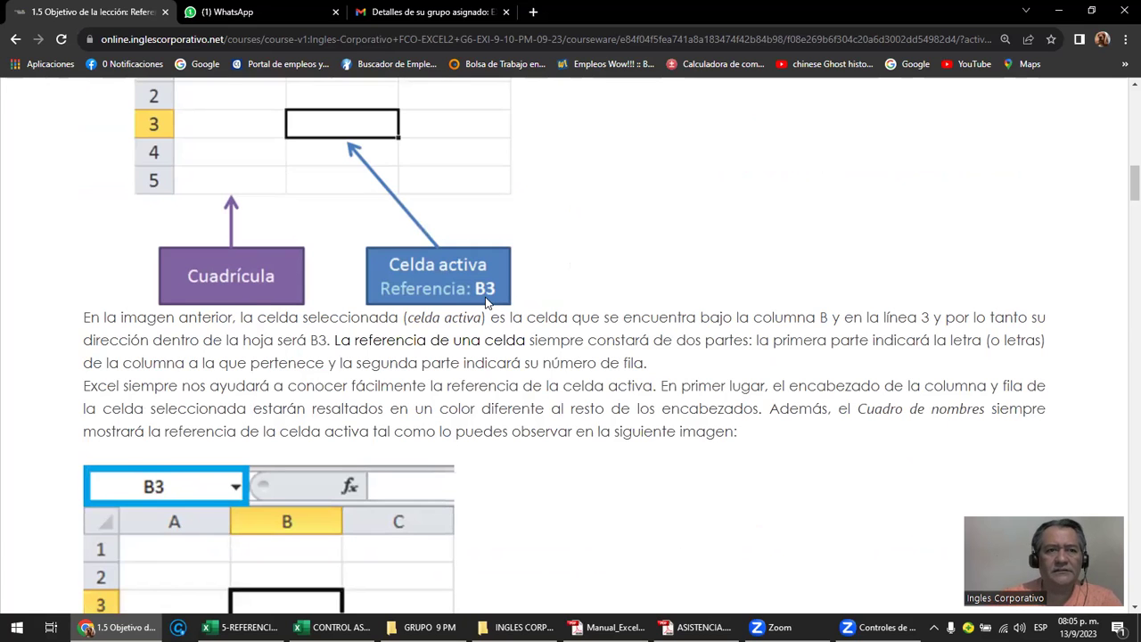
left_click(230, 21)
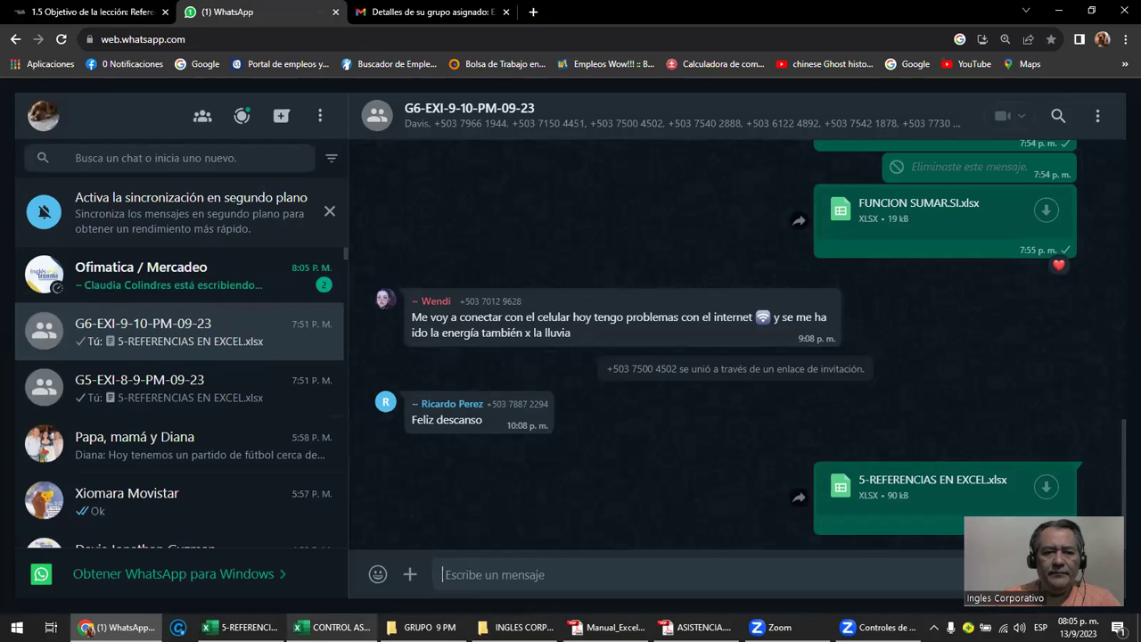
key("alt+Tab")
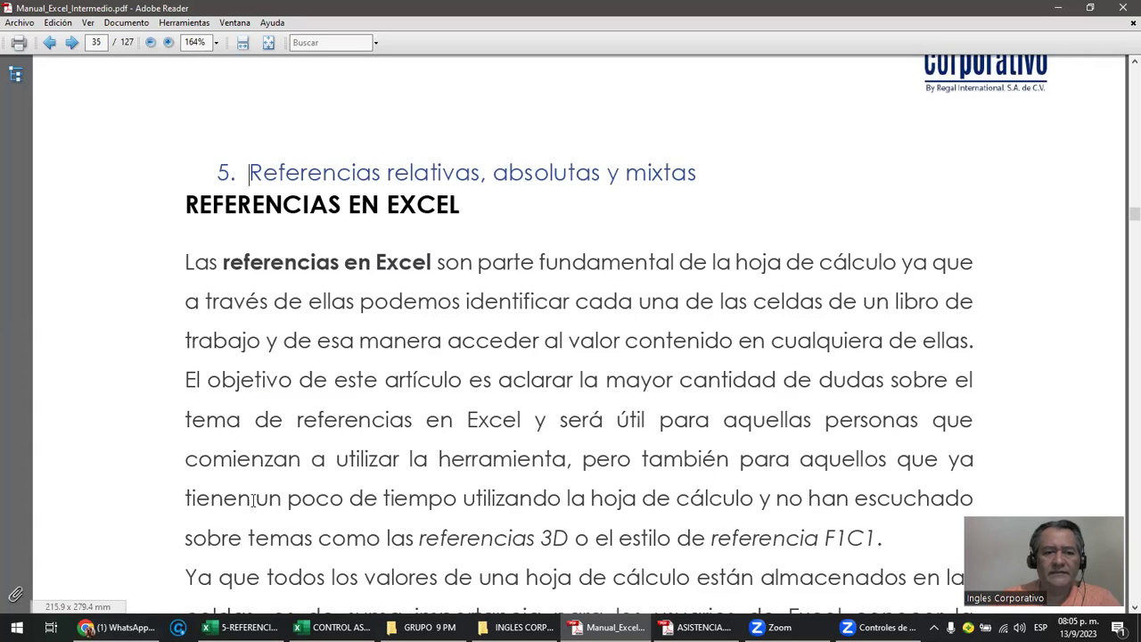
left_click(116, 627)
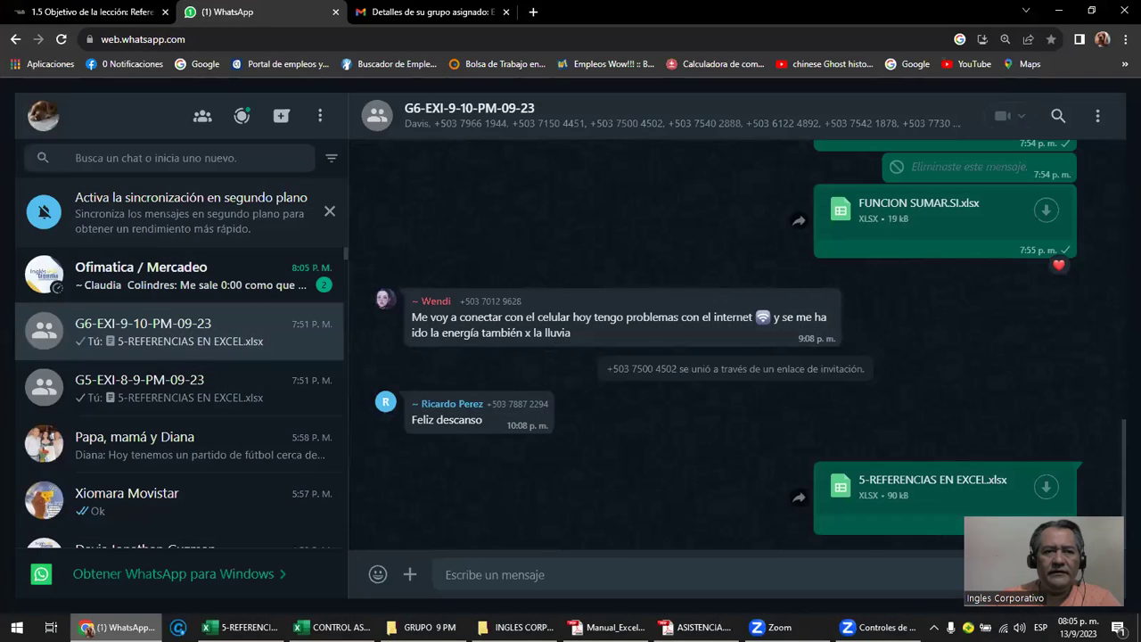
left_click(89, 21)
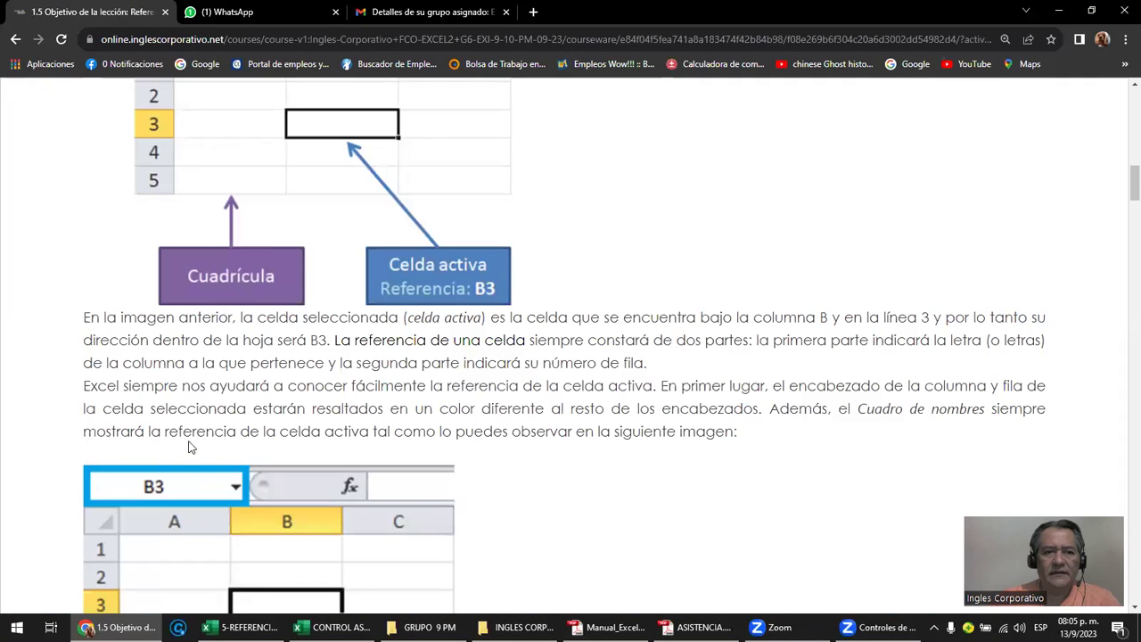
- Review the B3 reference example and switch to the 5-REFERENCIAS EN EXCEL workbook
scroll(172, 492, "down", 1)
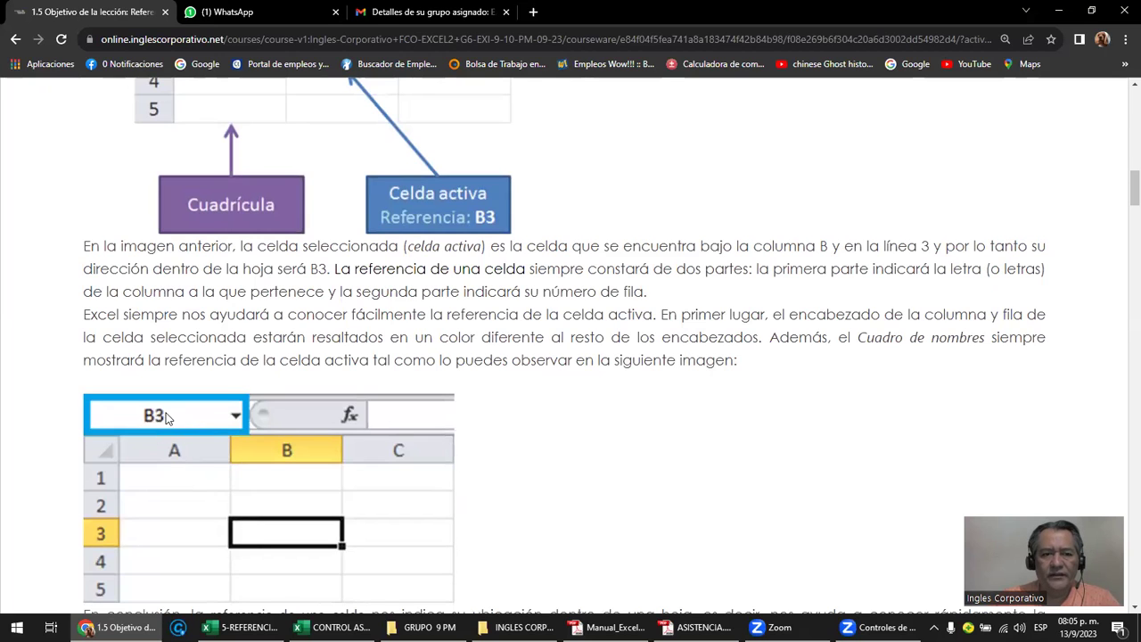
scroll(175, 419, "down", 2)
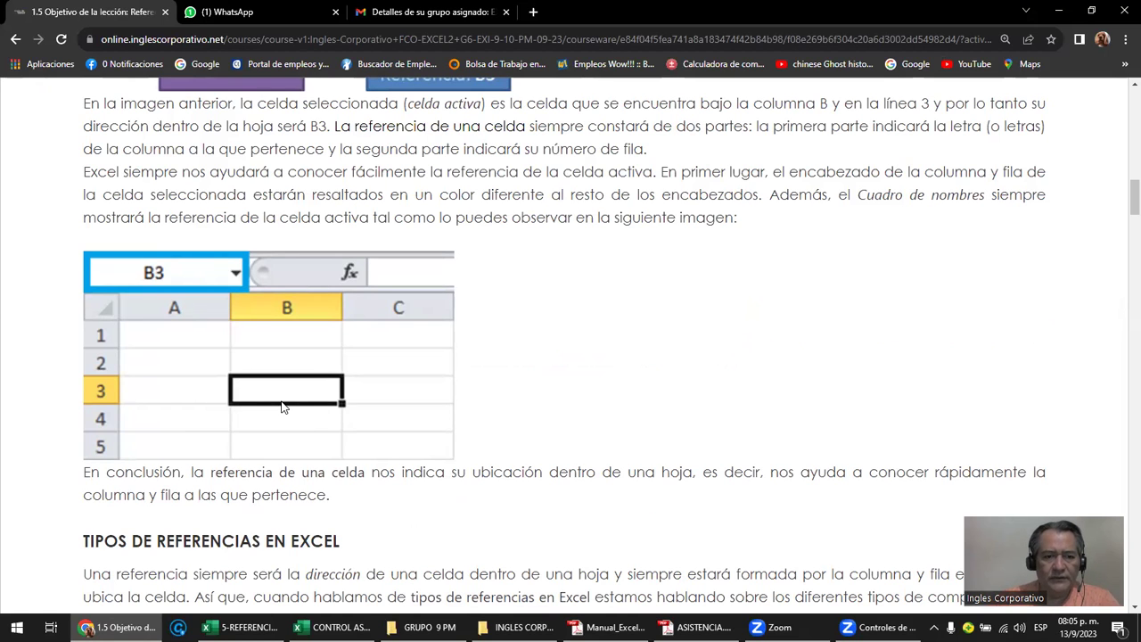
left_click(241, 627)
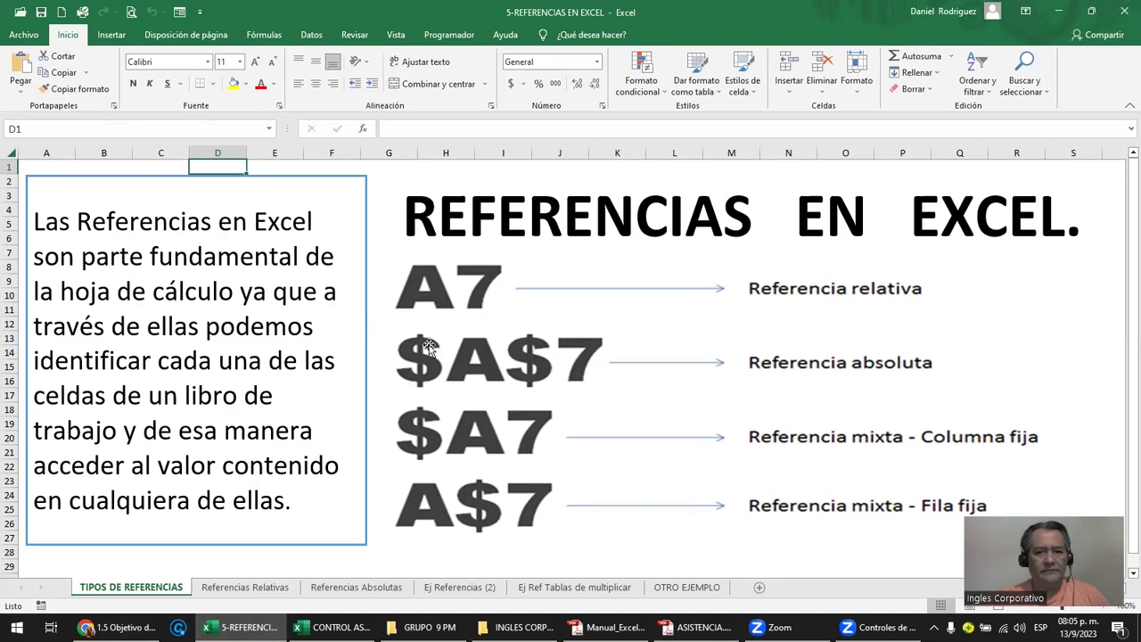
- Add a new blank sheet Hoja1 and zoom in on its grid
left_click(759, 588)
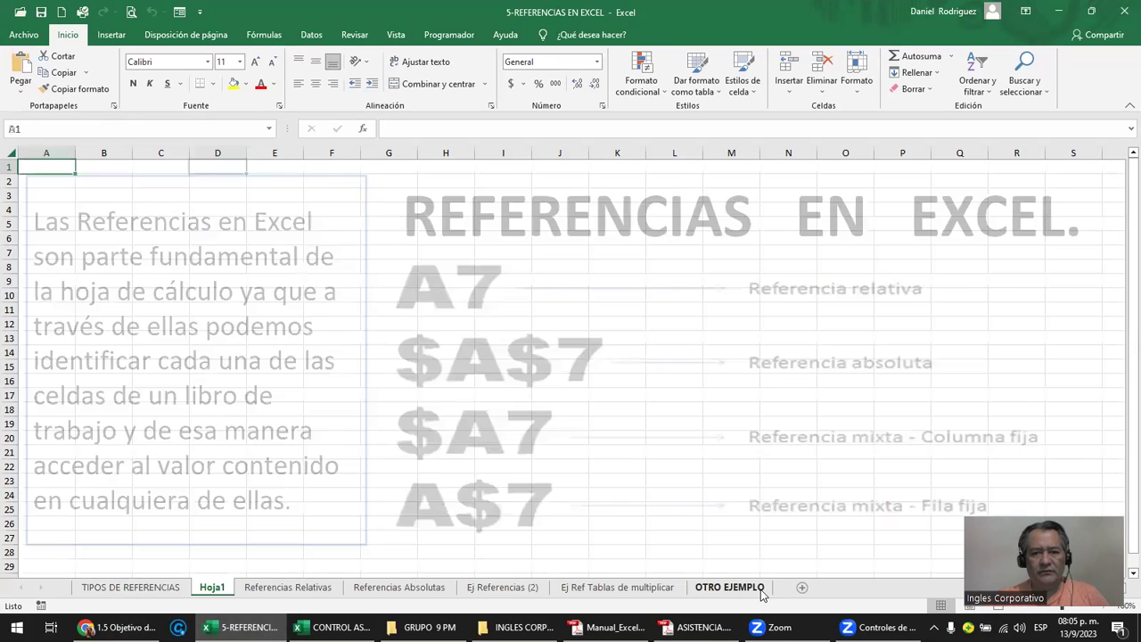
scroll(189, 304, "up", 4)
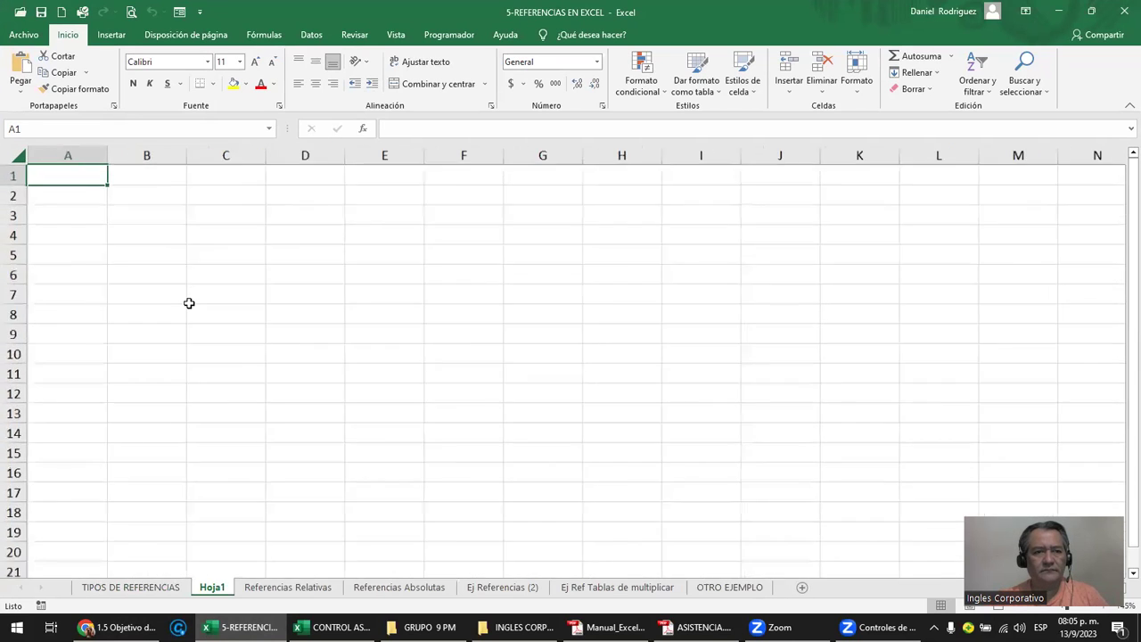
scroll(189, 304, "up", 6)
scroll(189, 303, "up", 2)
scroll(189, 303, "up", 3)
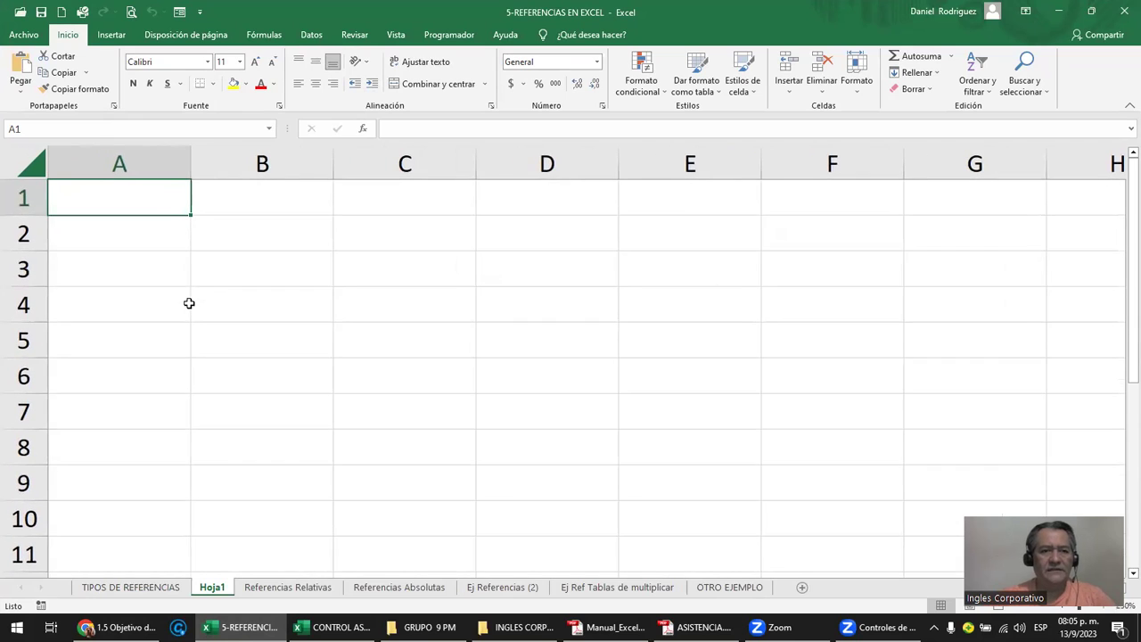
- Demonstrate cell references by selecting B3, E2 (shown in the Name Box) and B2
left_click(236, 270)
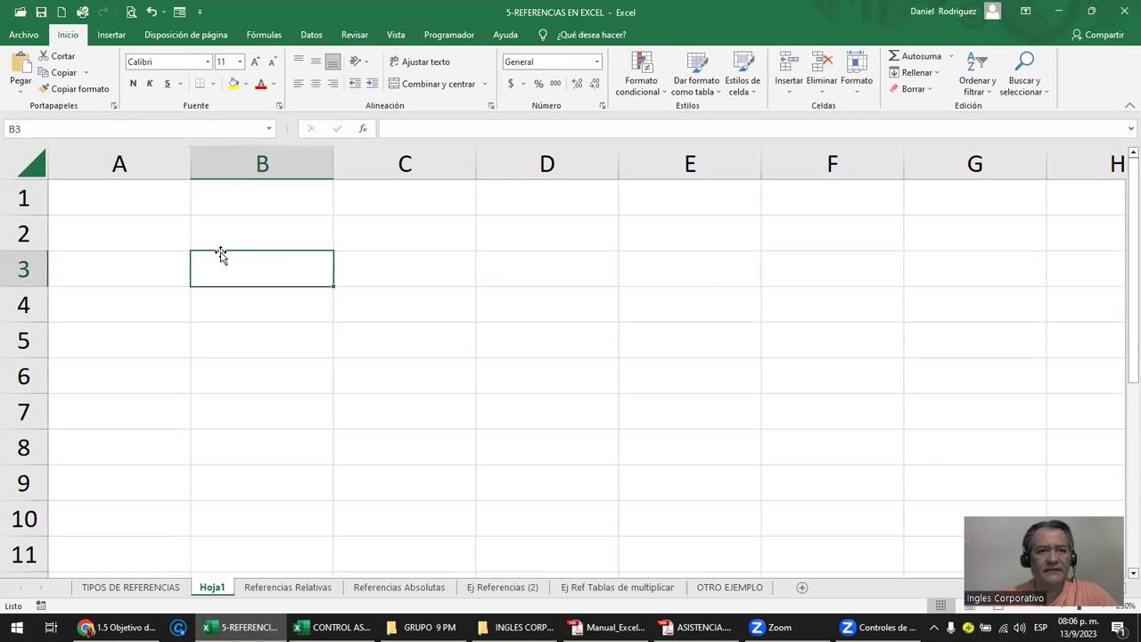
left_click(702, 234)
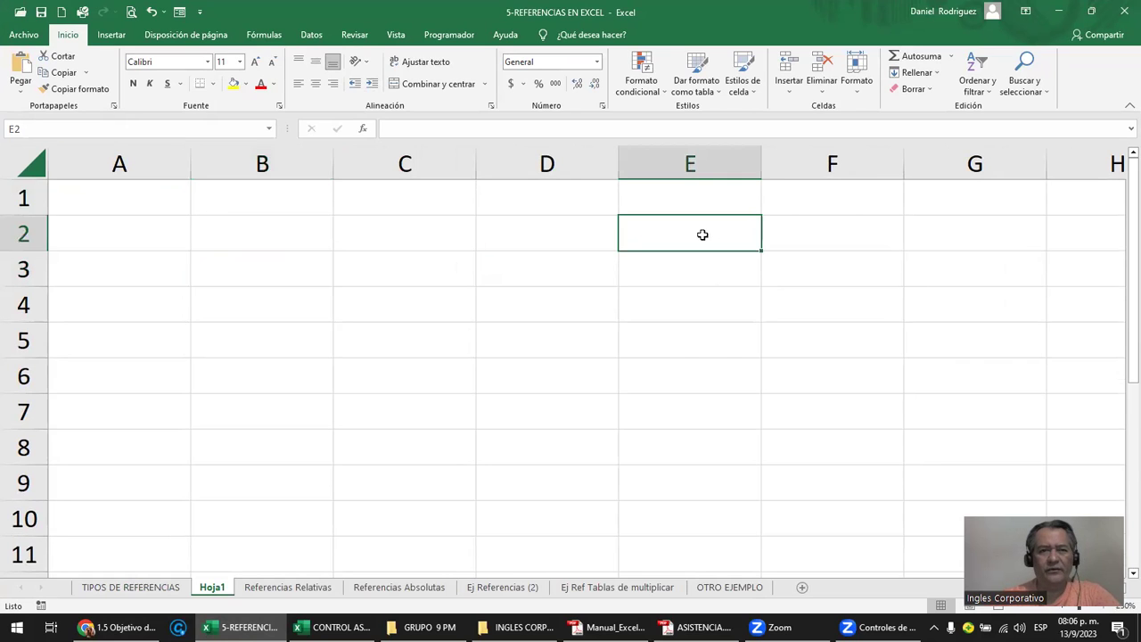
left_click(36, 129)
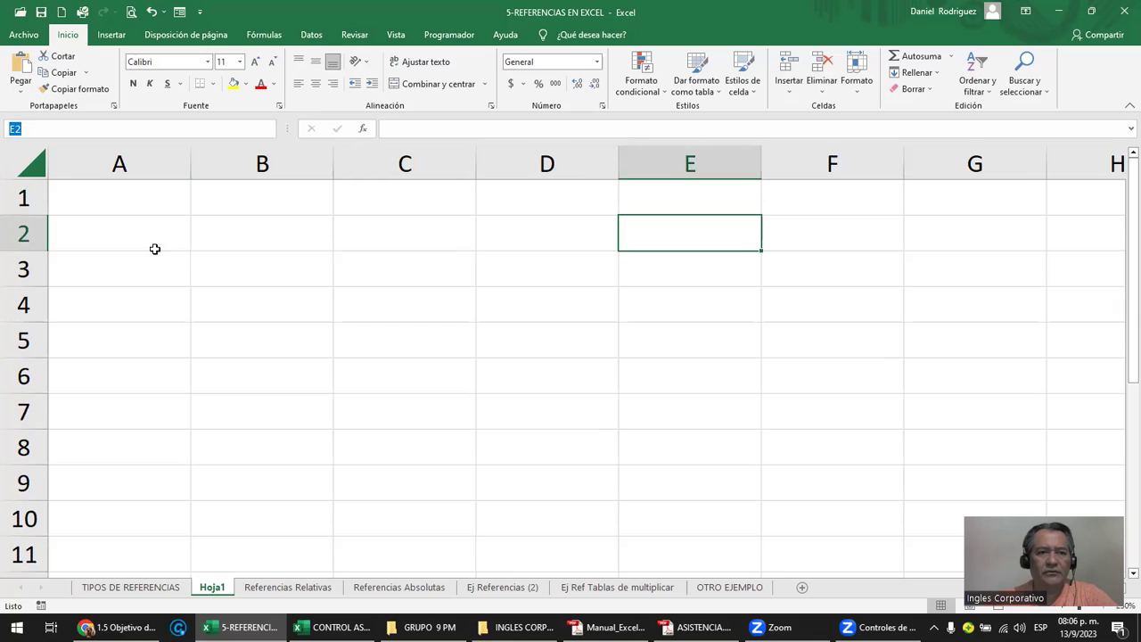
left_click(201, 242)
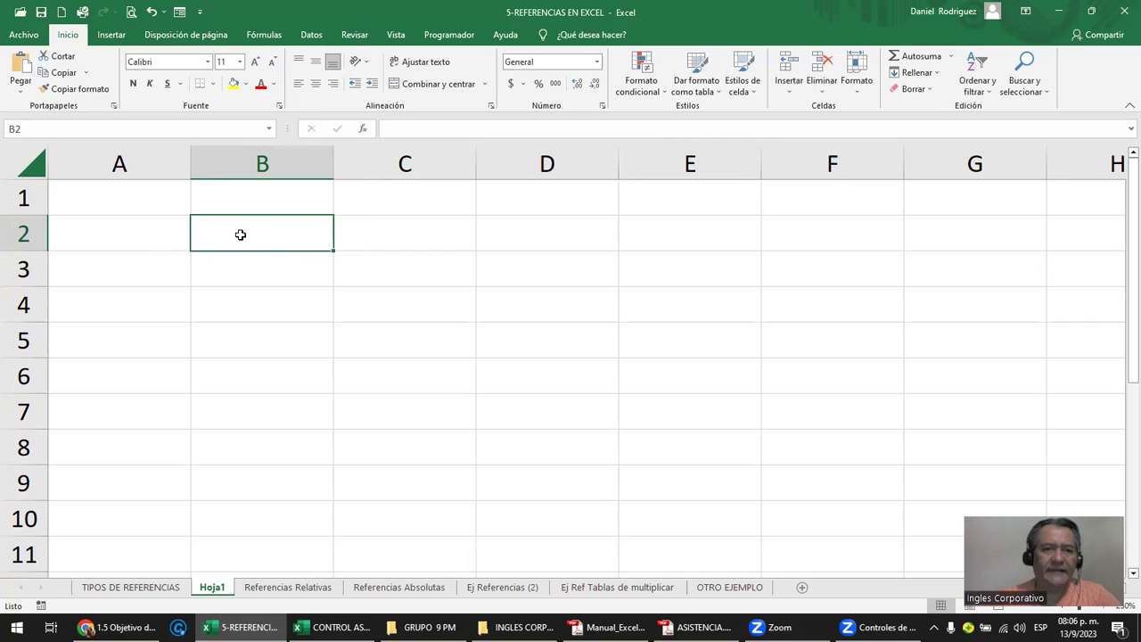
left_click_drag(268, 191, 398, 197)
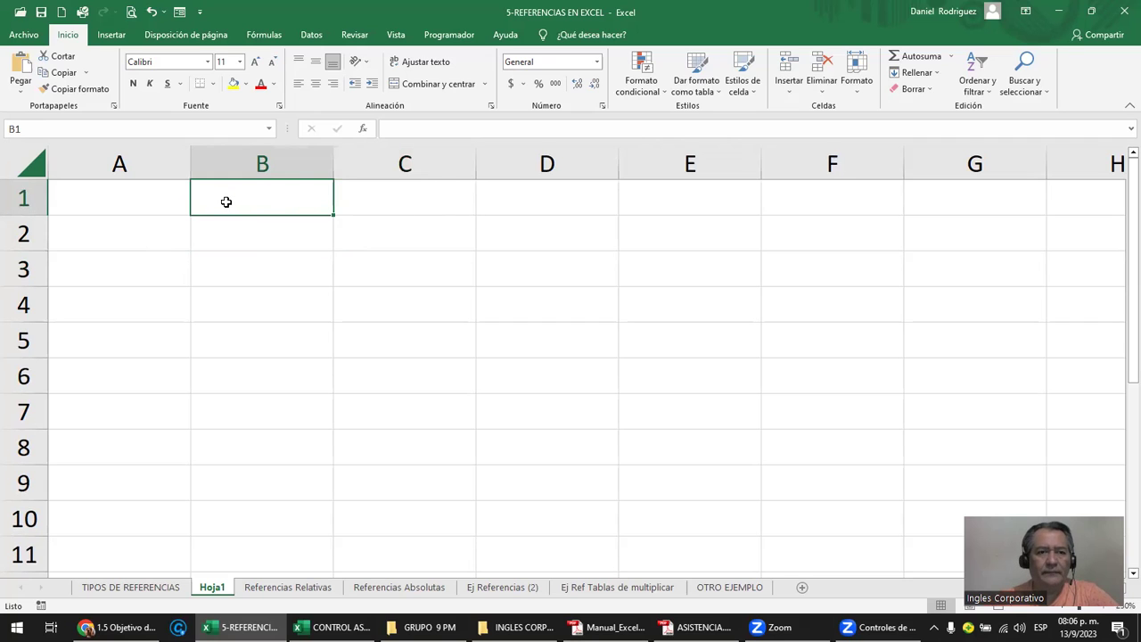
- Fill the range B1:C6 with yellow using the Fill Color bucket
left_click_drag(225, 197, 403, 358)
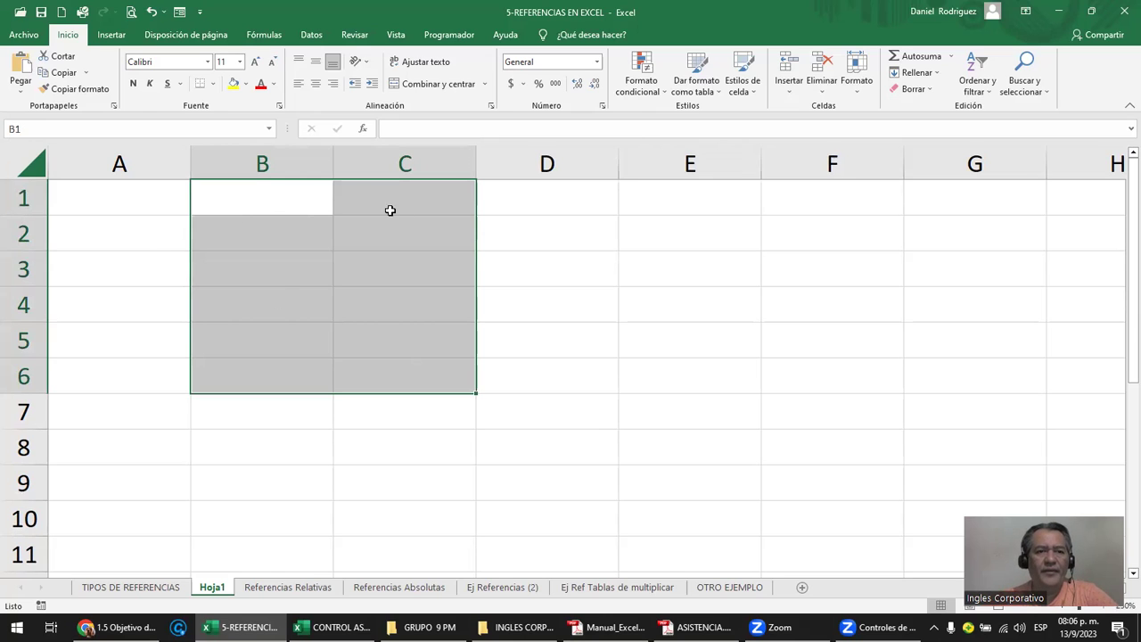
left_click(233, 83)
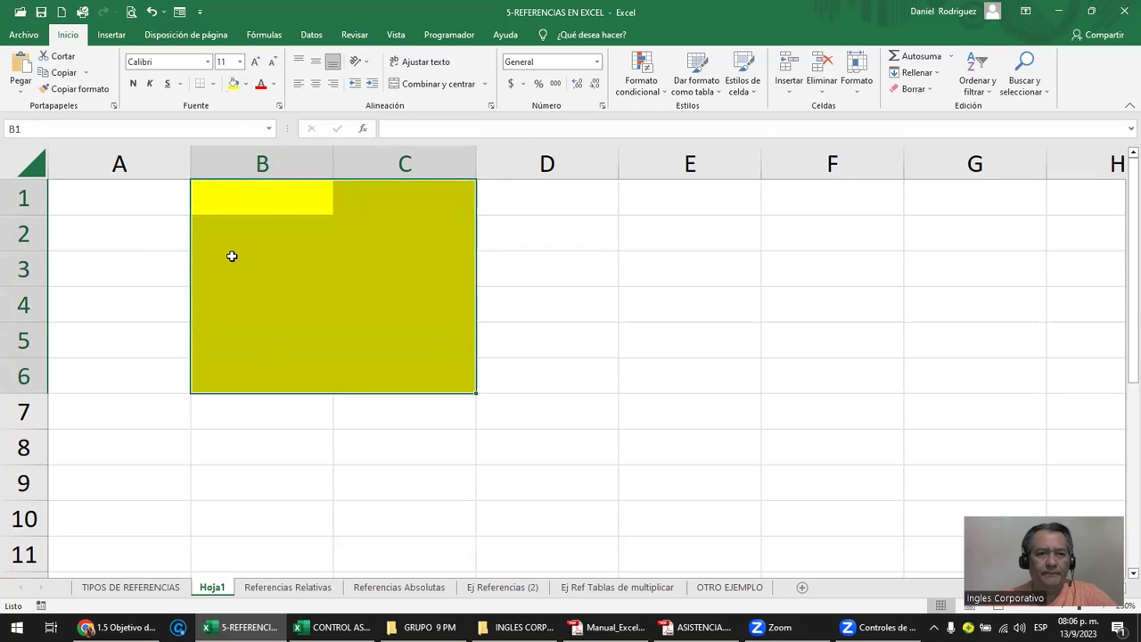
left_click(231, 199)
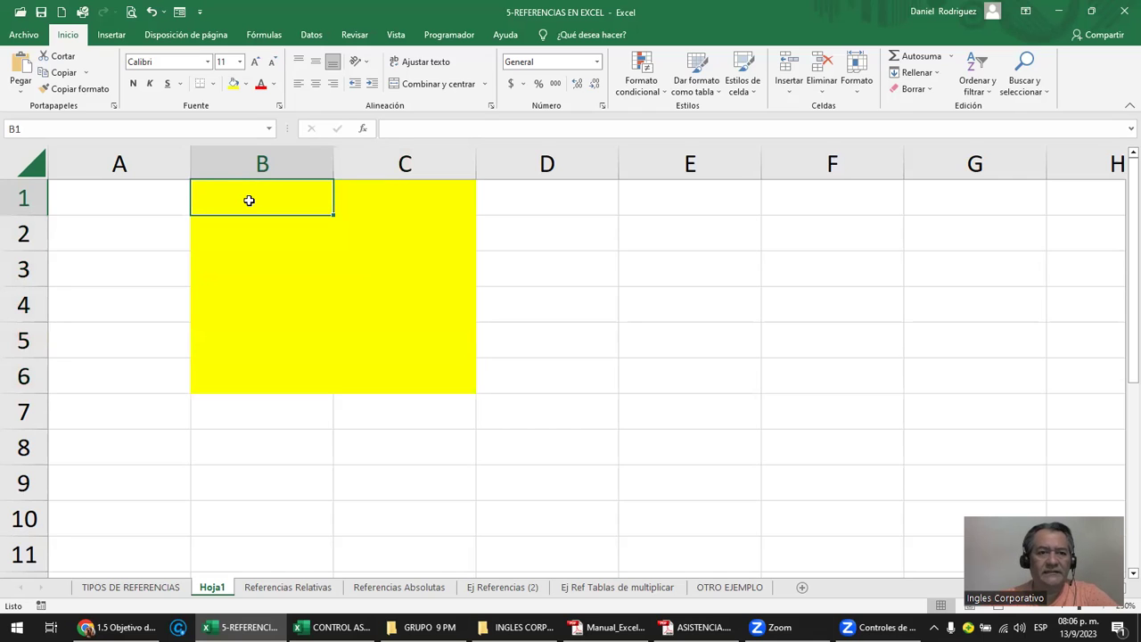
- Demonstrate range selection by alternately selecting B1, C6 and the whole B1:C6 block
left_click_drag(229, 196, 398, 363)
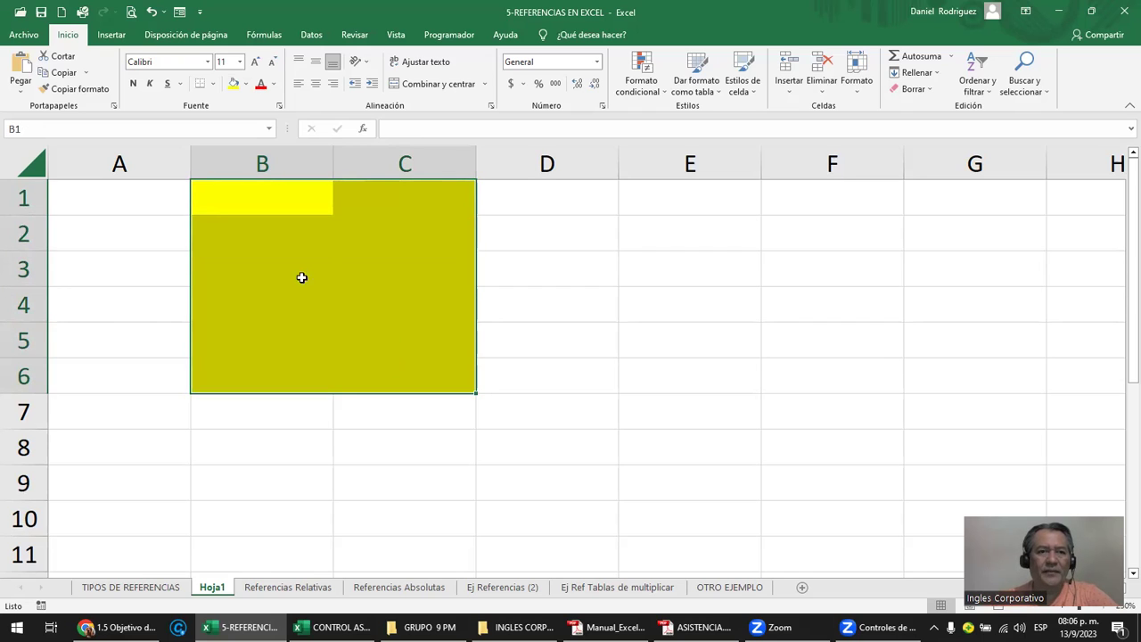
left_click(242, 197)
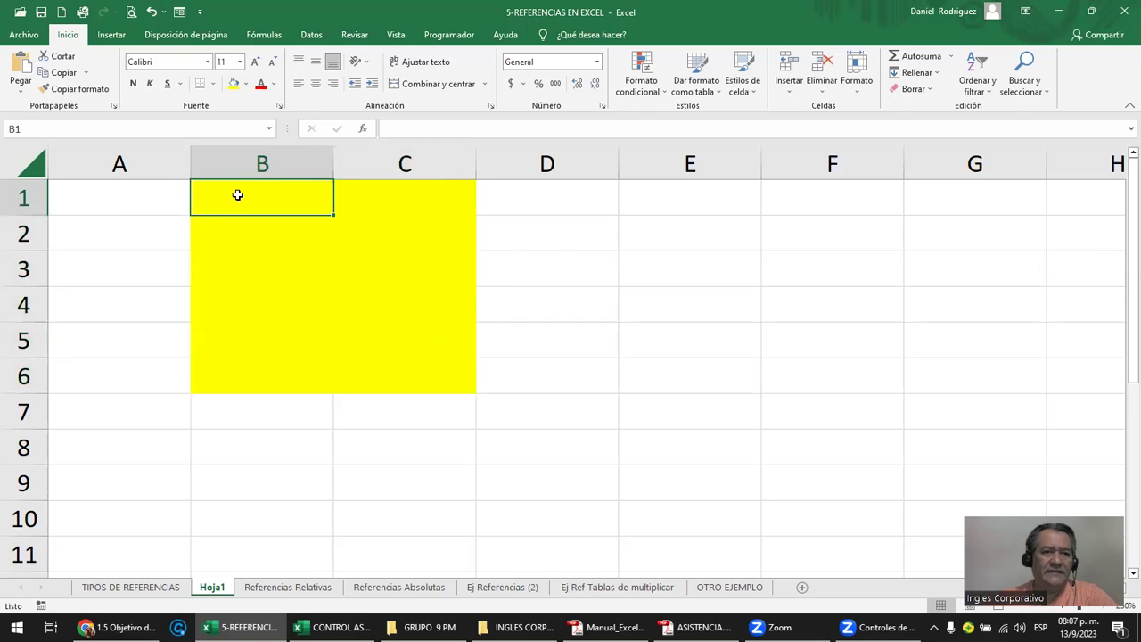
left_click_drag(254, 195, 411, 361)
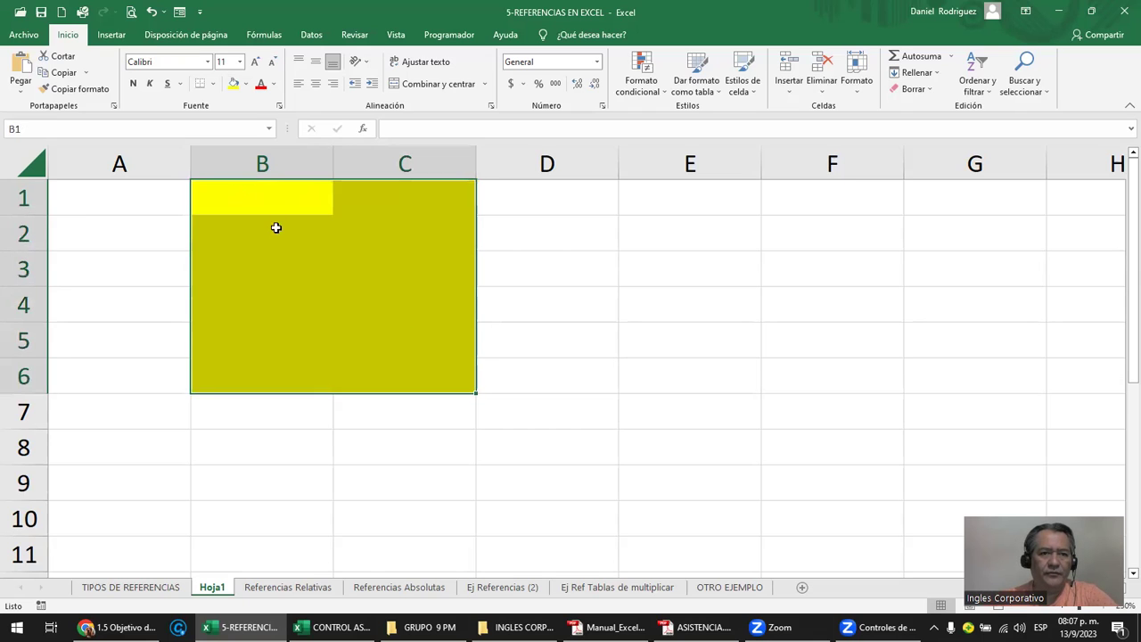
left_click(258, 210)
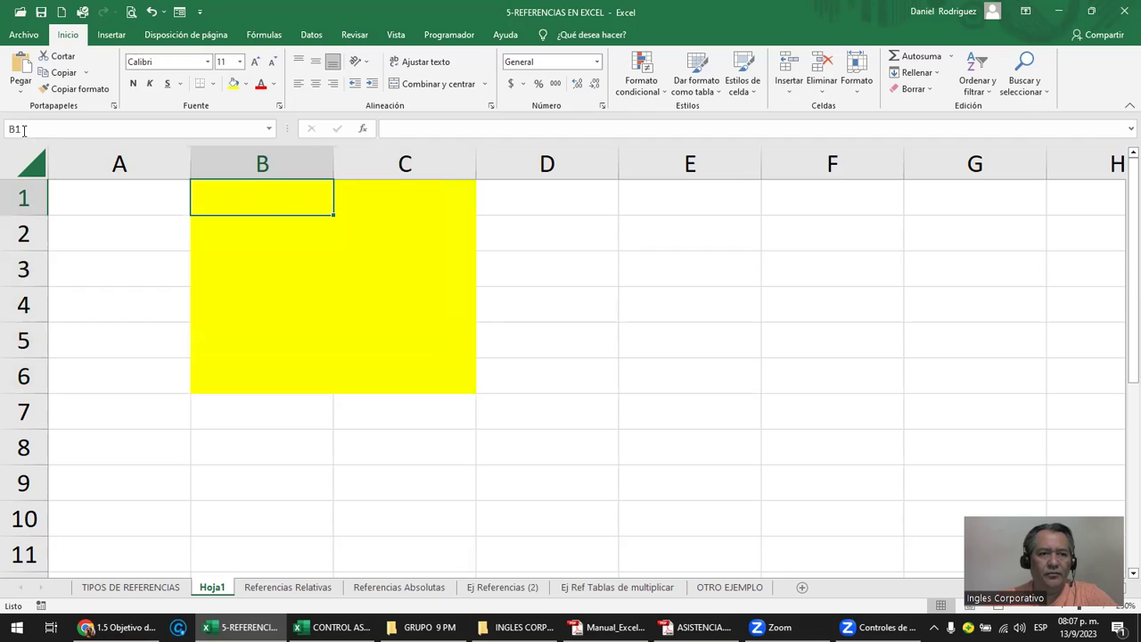
left_click(432, 373)
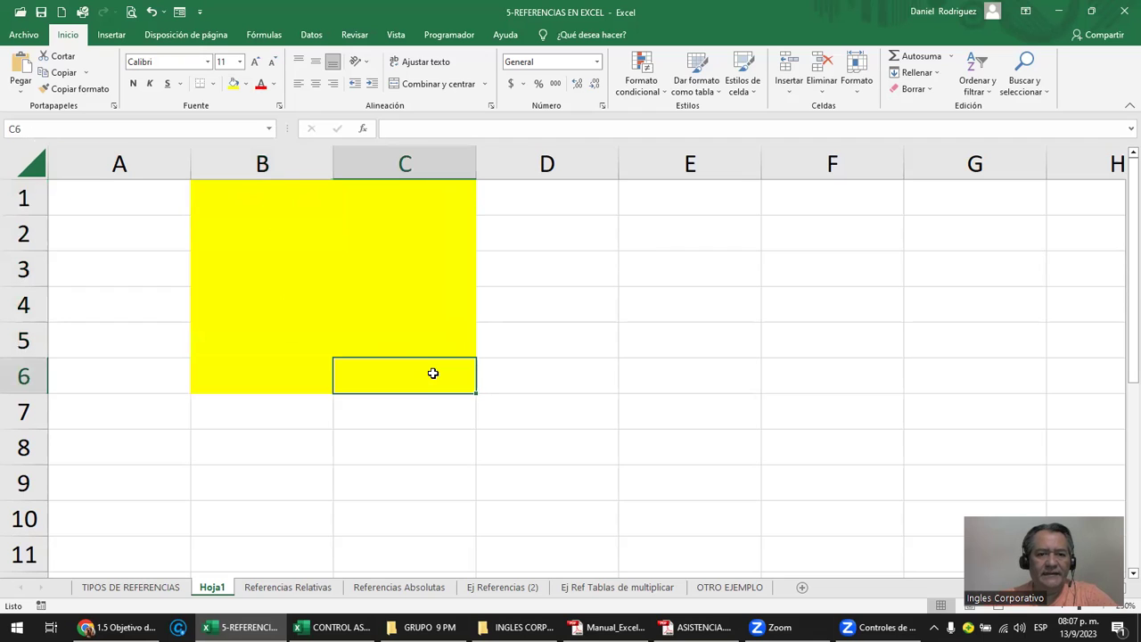
left_click(218, 187)
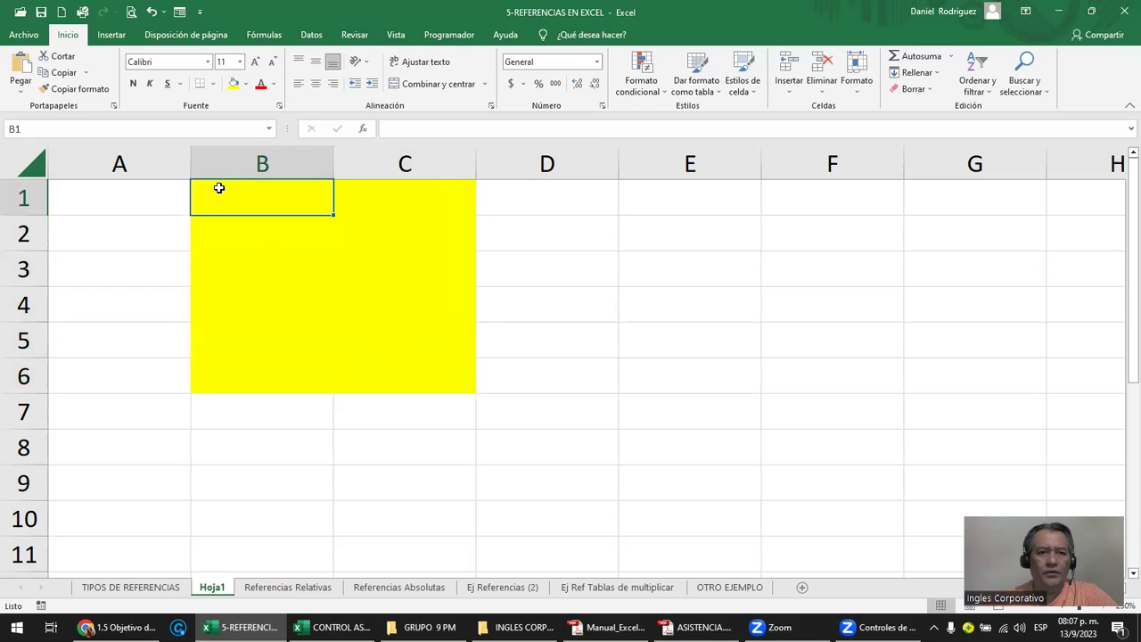
mouse_move(222, 205)
left_mouse_down()
mouse_move(242, 373)
mouse_move(405, 394)
left_mouse_up()
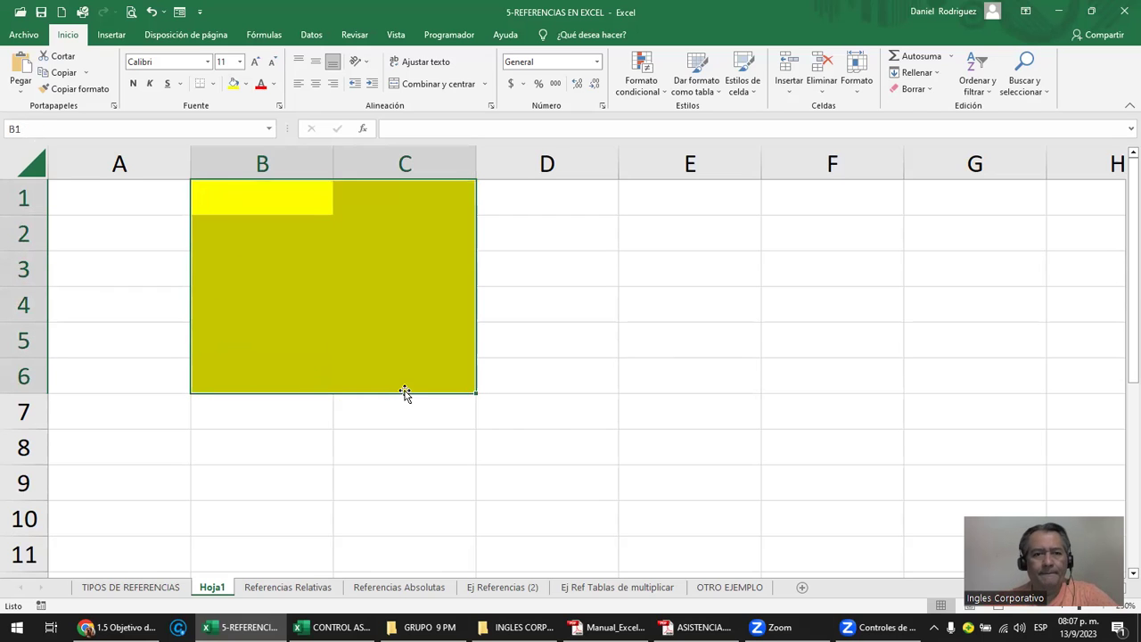
- Show selecting B1:C6, B1 and D2, ending back on cell B1
left_click(280, 193)
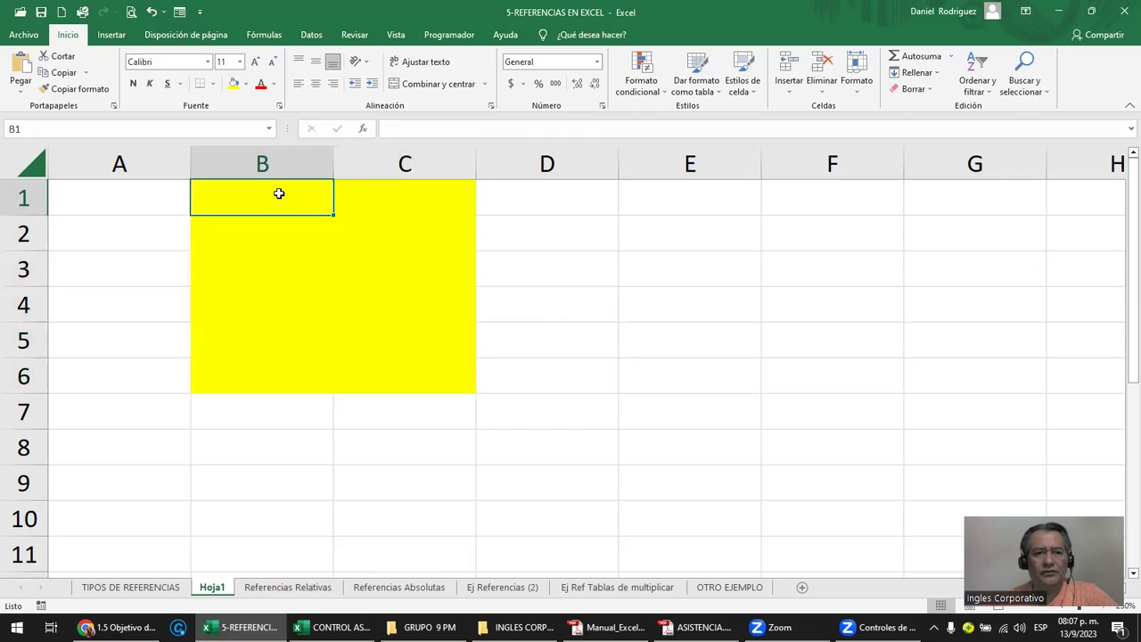
left_click_drag(280, 193, 377, 376)
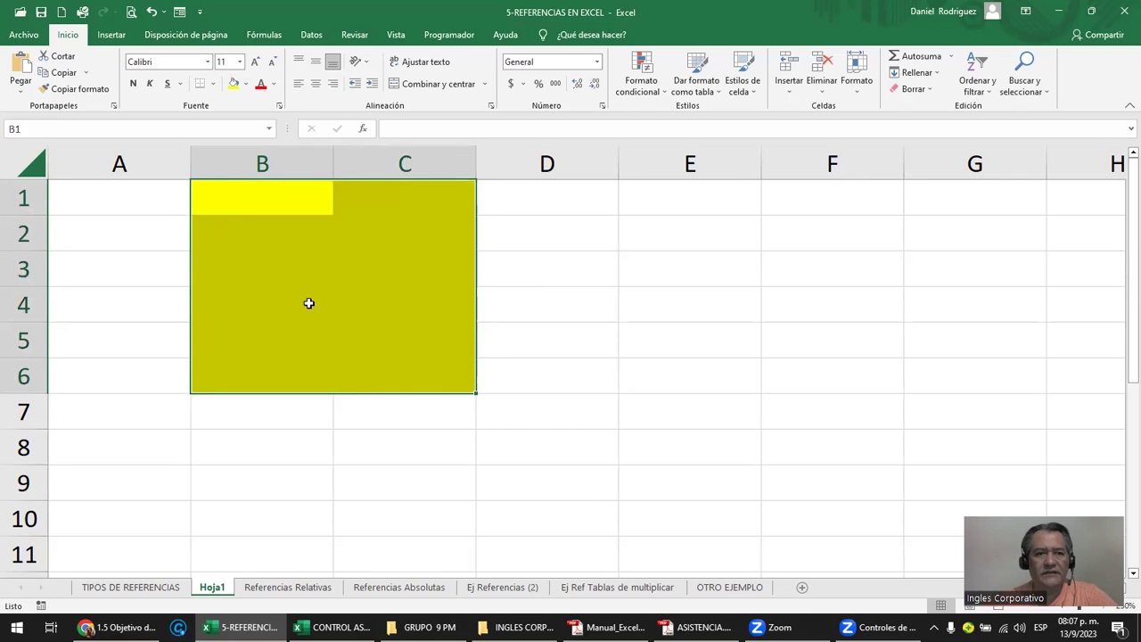
left_click(226, 186)
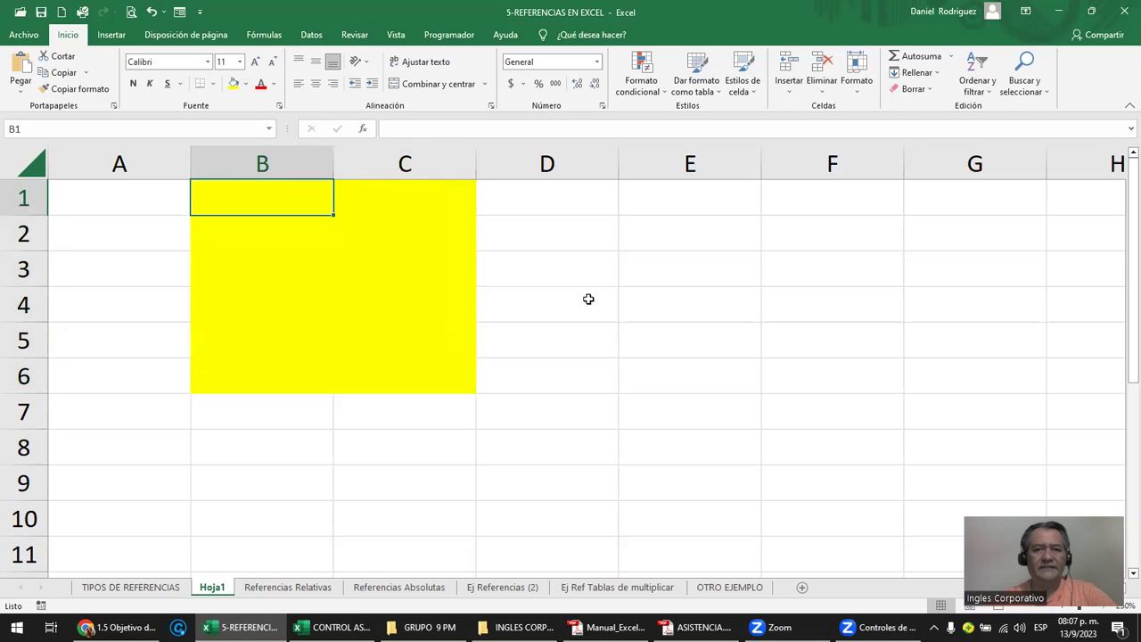
left_click(567, 242)
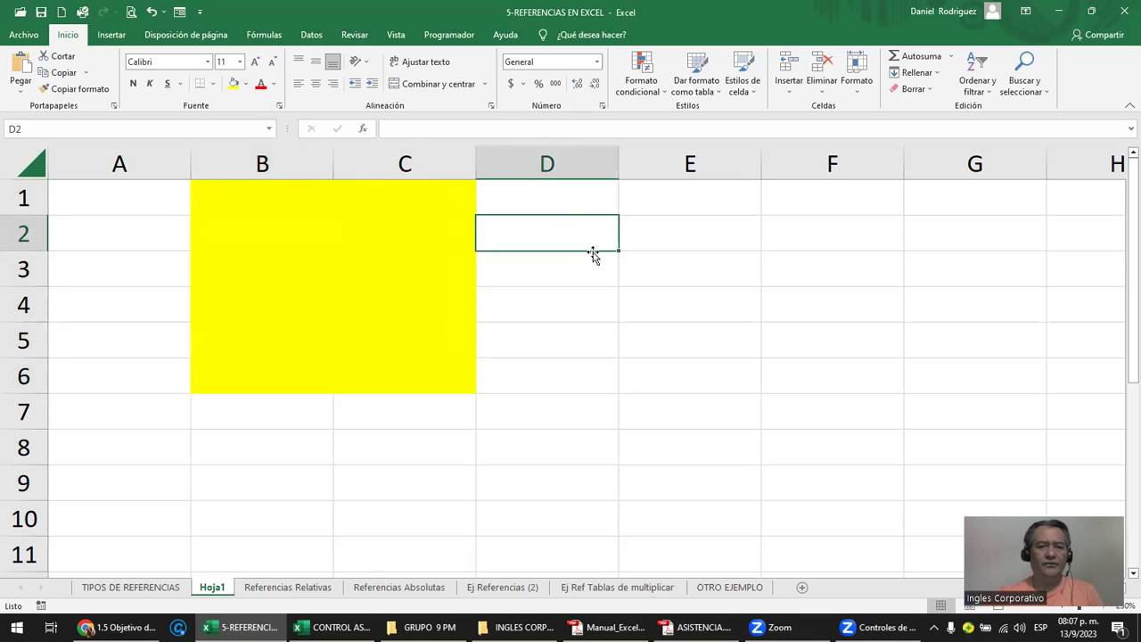
left_click(272, 202)
- Enter 1 in B1, copy it into every cell of B1:C6, and centre the values
type("1")
key("Return")
left_click(272, 202)
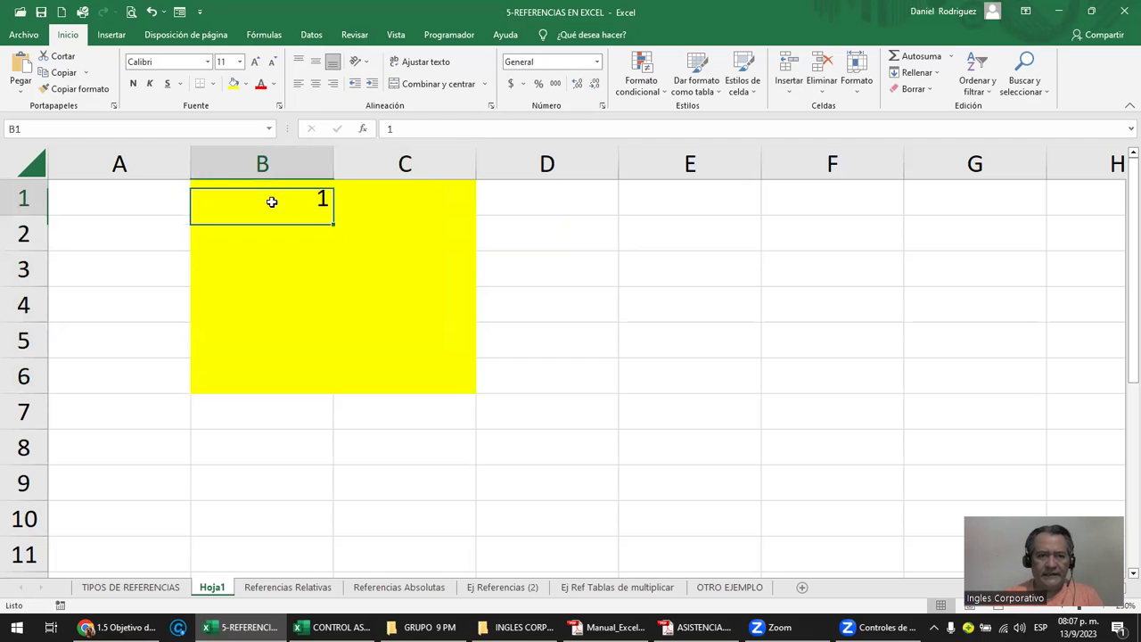
key("ctrl+c")
key("Right")
left_click(272, 202)
key("shift+Right")
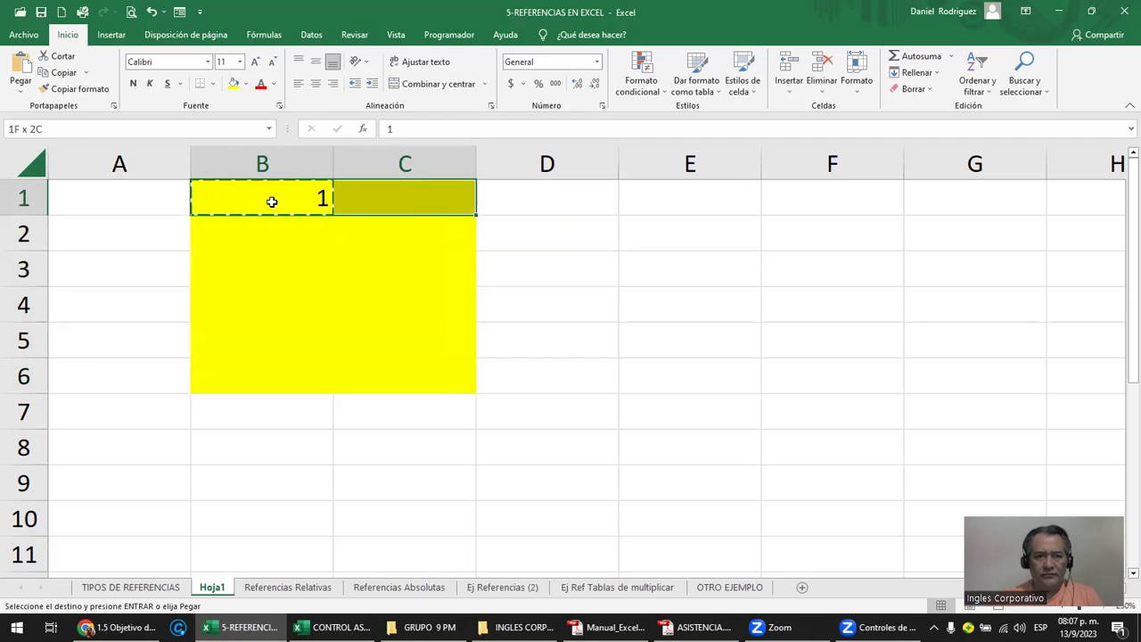
key("shift+Down")
key("shift+Down")
key("shift+Down")
key("shift+Down")
key("shift+Down")
key("Return")
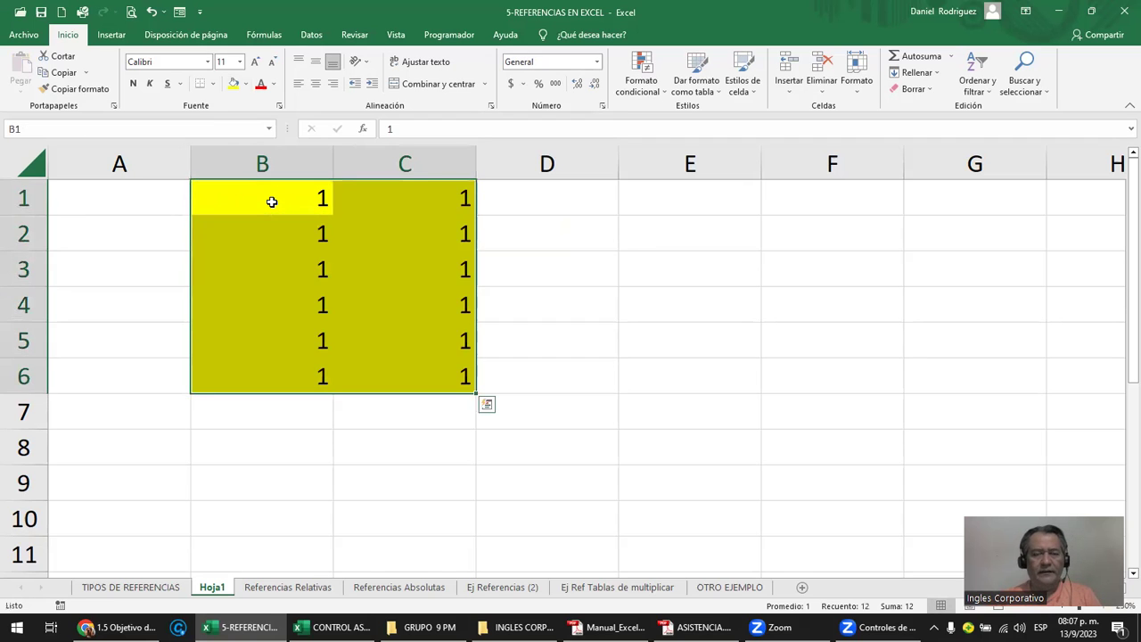
left_click(316, 85)
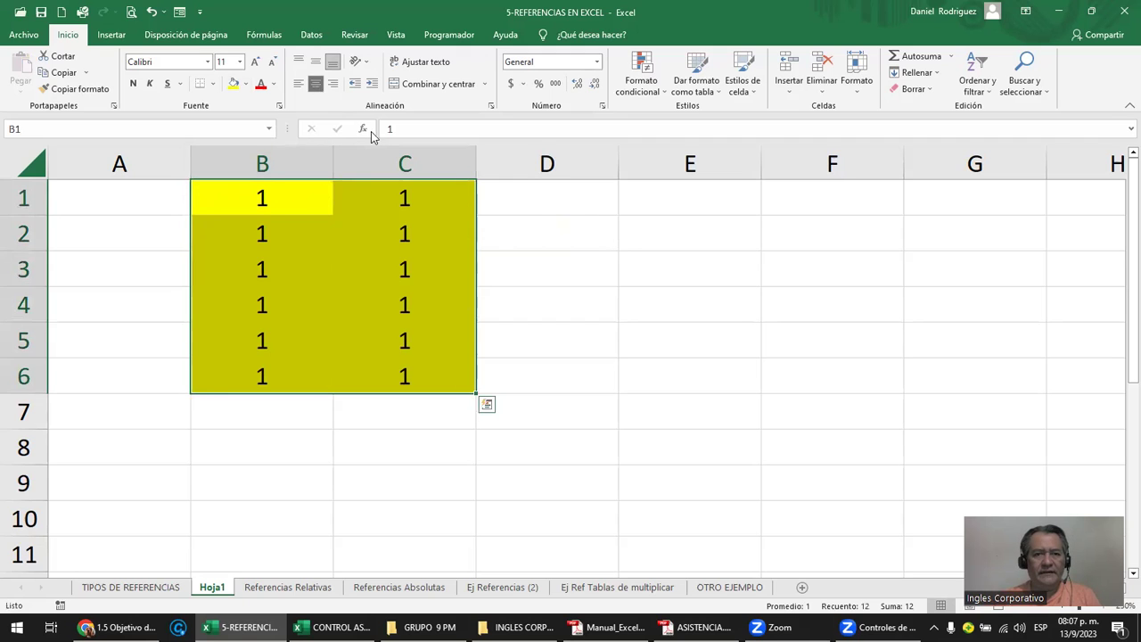
- Enter =SUMA(B1:C6) in cell E2 so it shows 12
left_click(655, 232)
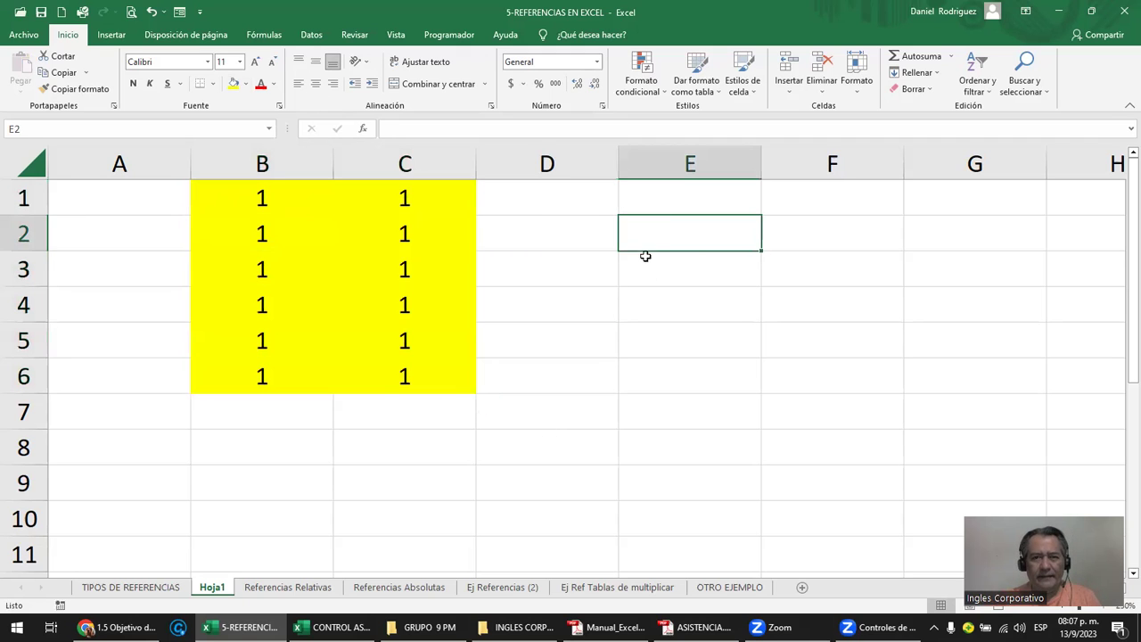
type("=s")
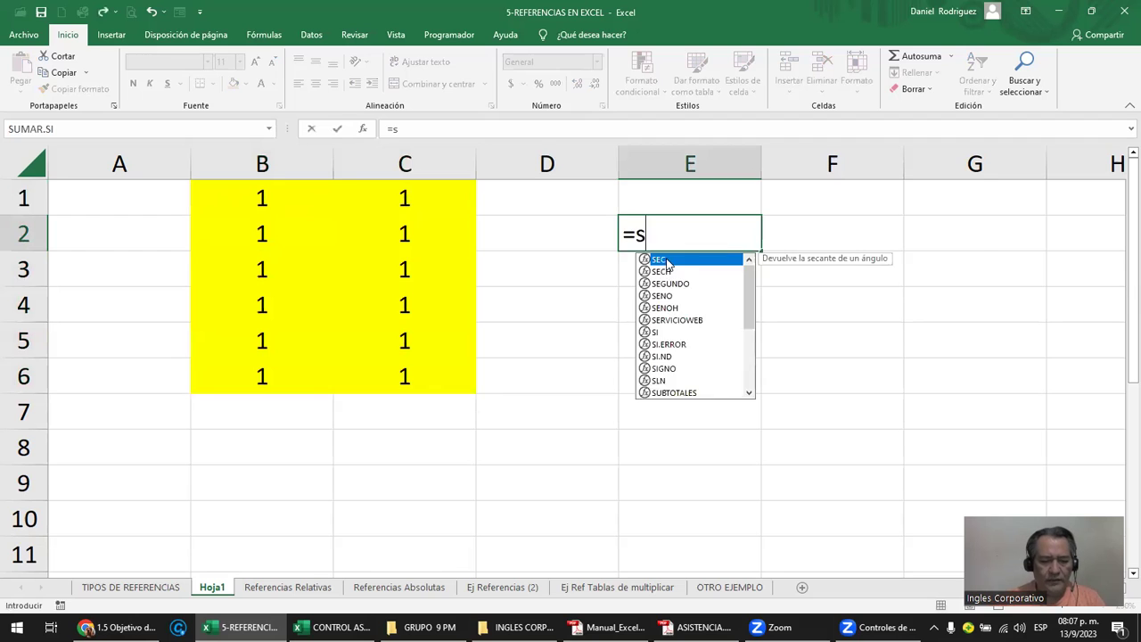
type("uma(")
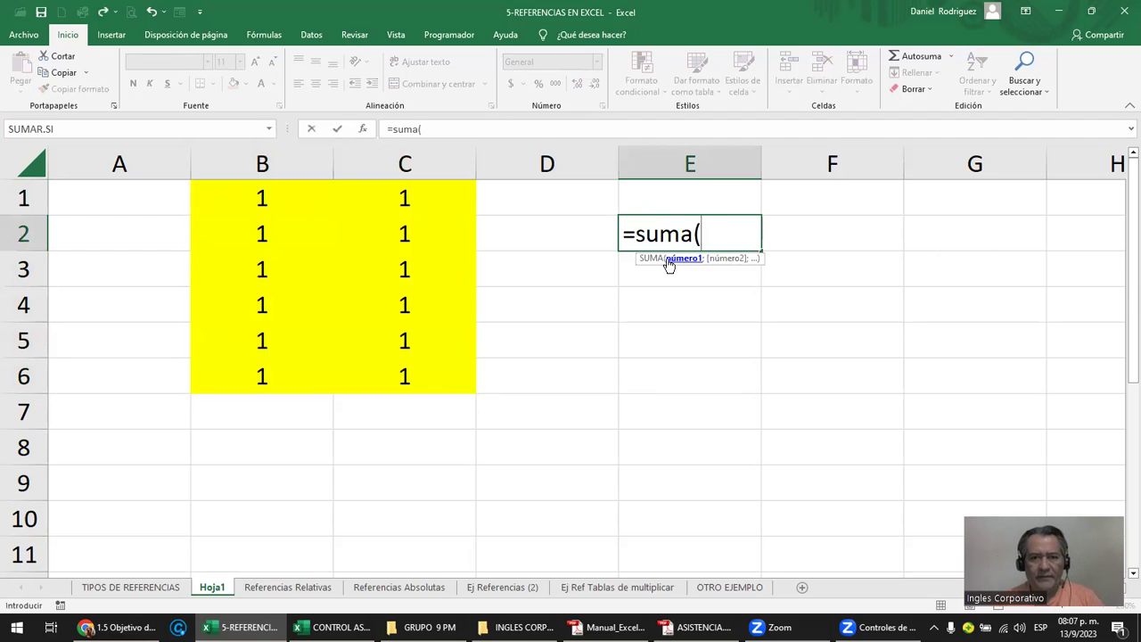
mouse_move(253, 198)
left_mouse_down()
mouse_move(396, 206)
mouse_move(413, 365)
left_mouse_up()
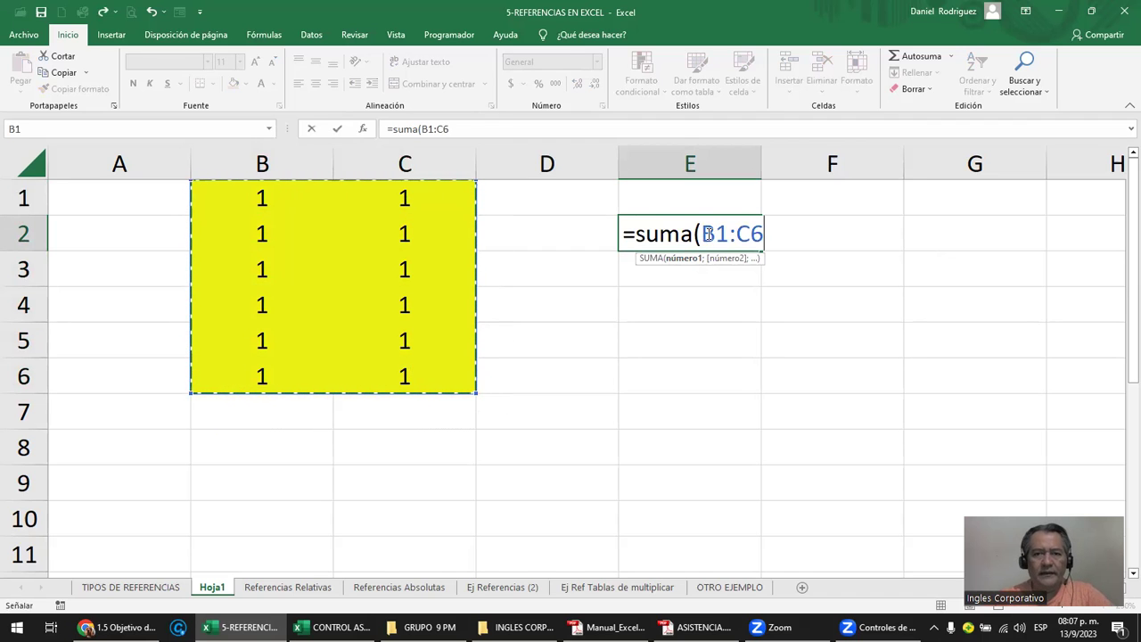
type(")")
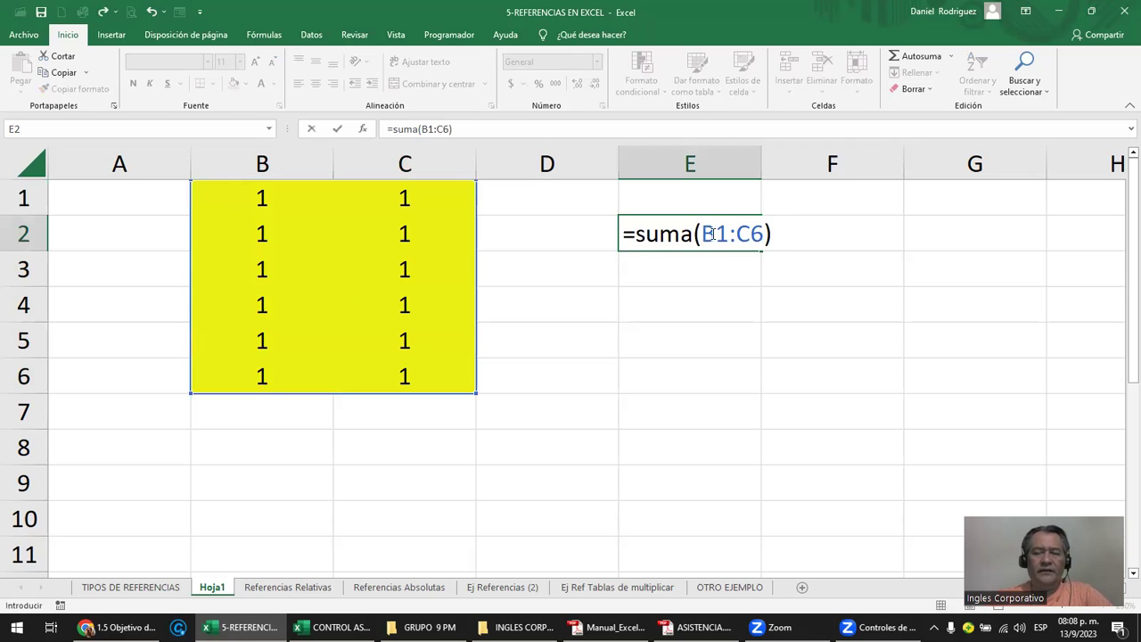
left_click_drag(703, 233, 766, 233)
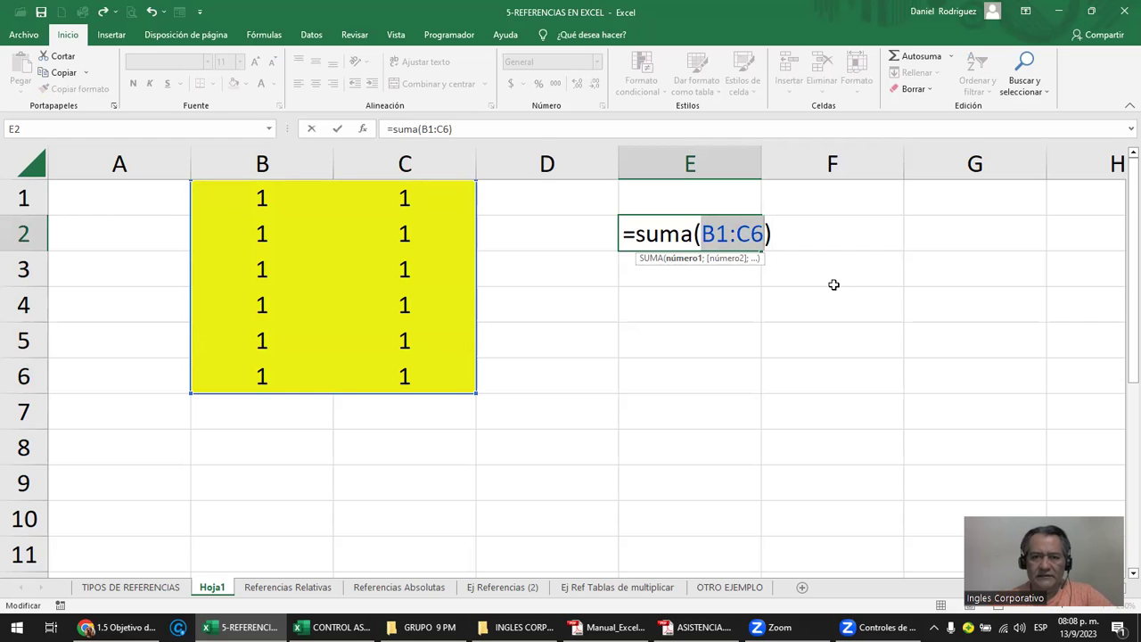
key("Return")
- Reopen the E2 formula with F2 to highlight its B1:C6 range, then select E4
left_click(733, 241)
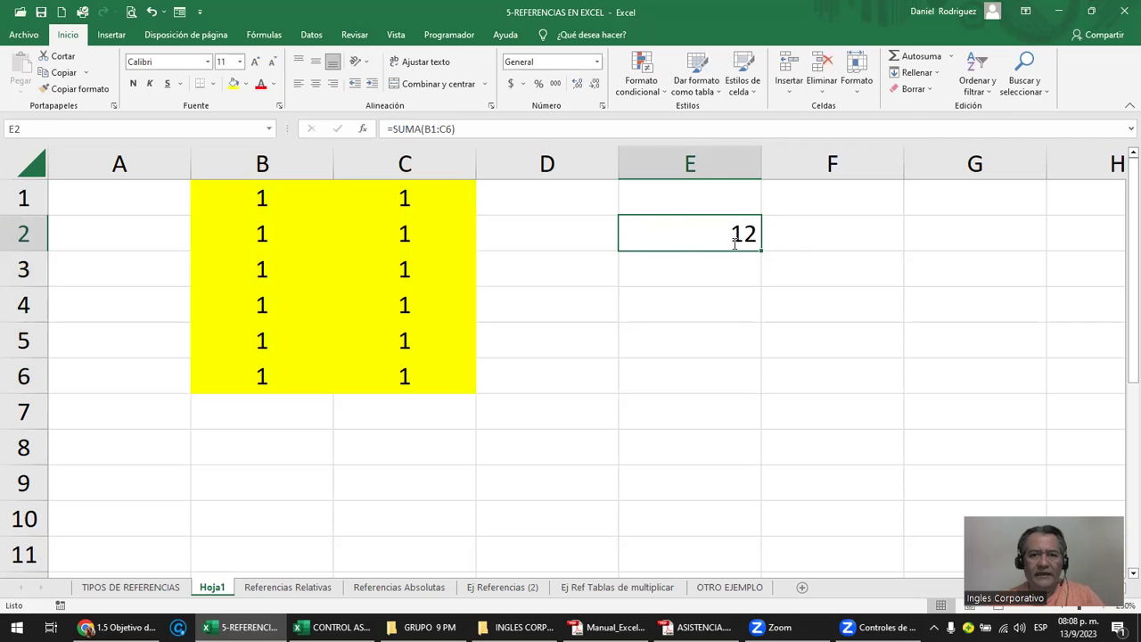
key("F2")
left_click_drag(714, 234, 767, 234)
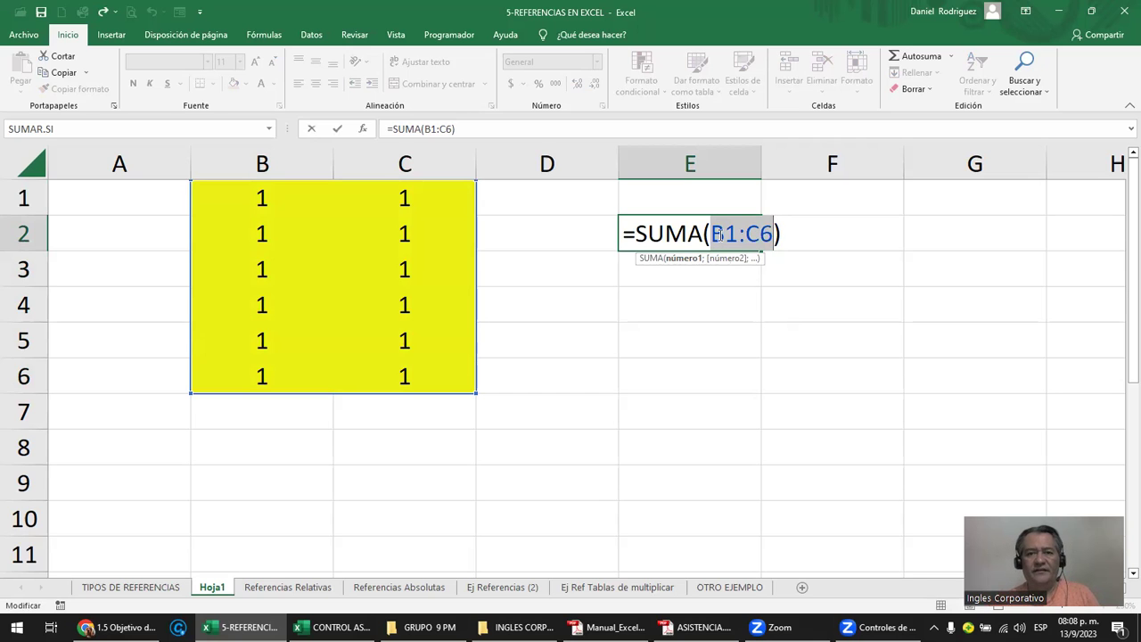
left_click(684, 306)
- Enter =SUMA(B1:C6) in E4, fixing the mistyped function name, giving 12
type("=ssu")
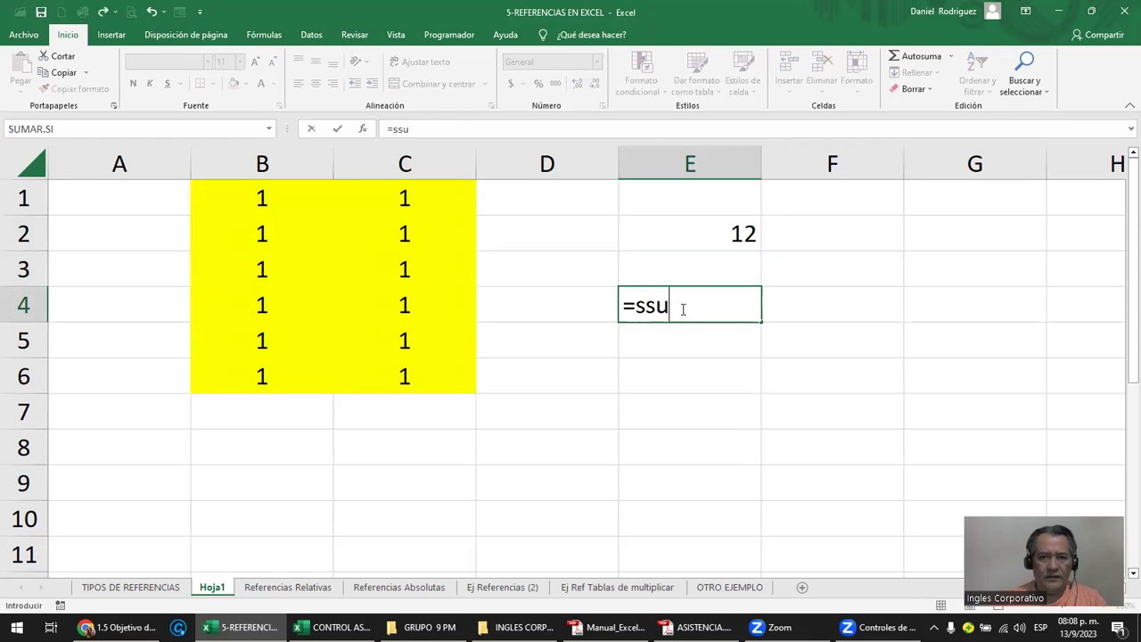
key("BackSpace")
key("BackSpace")
type("uma")
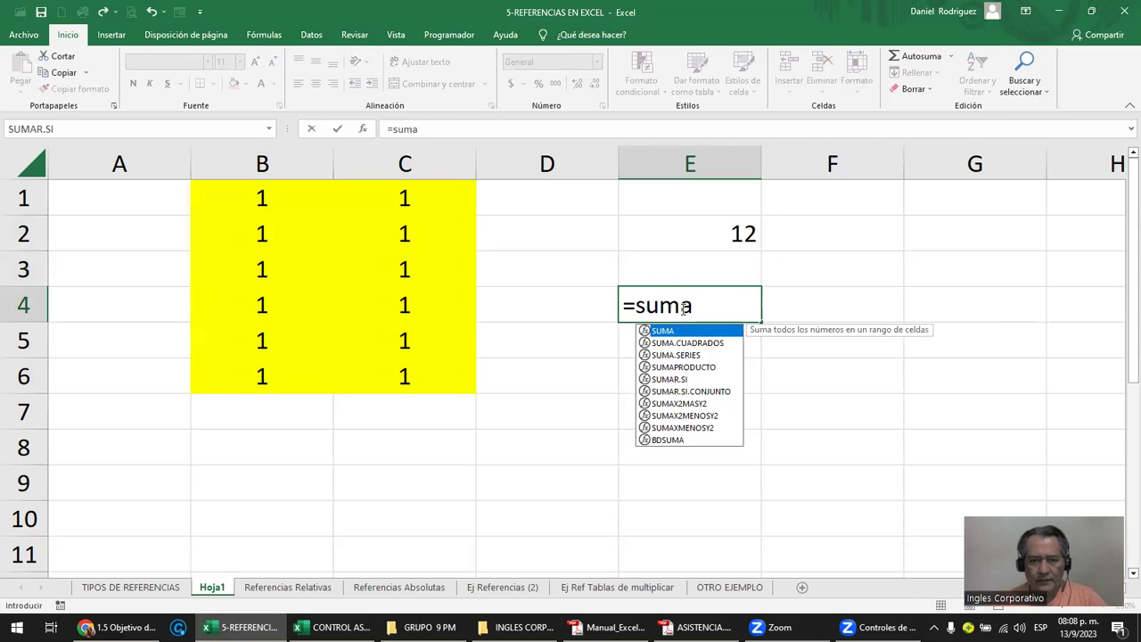
type("(")
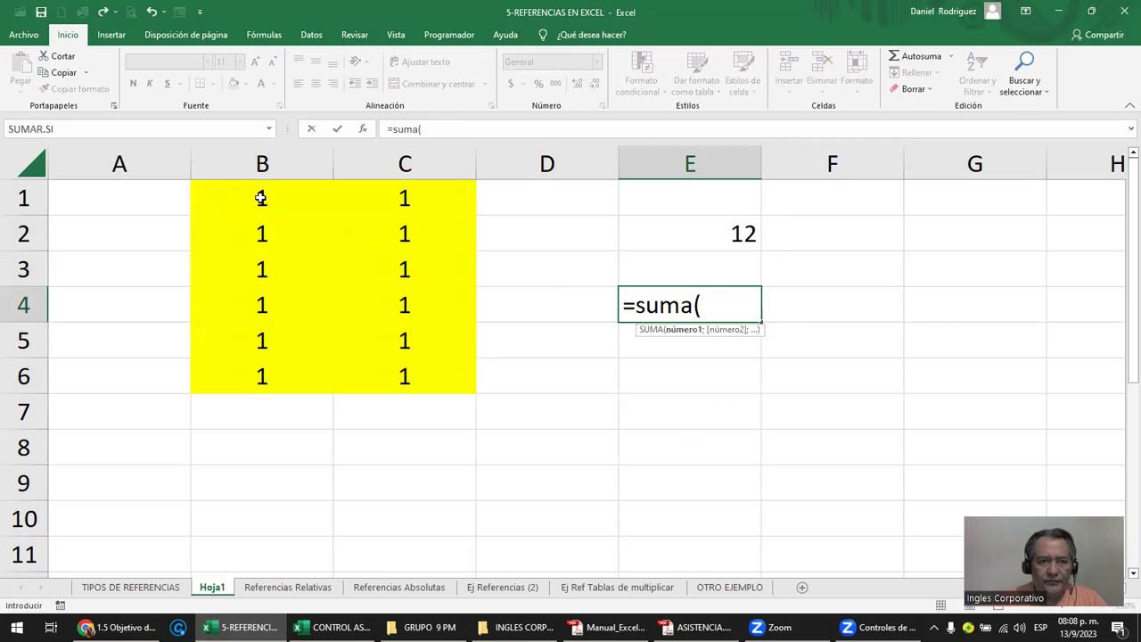
left_click_drag(259, 196, 266, 241)
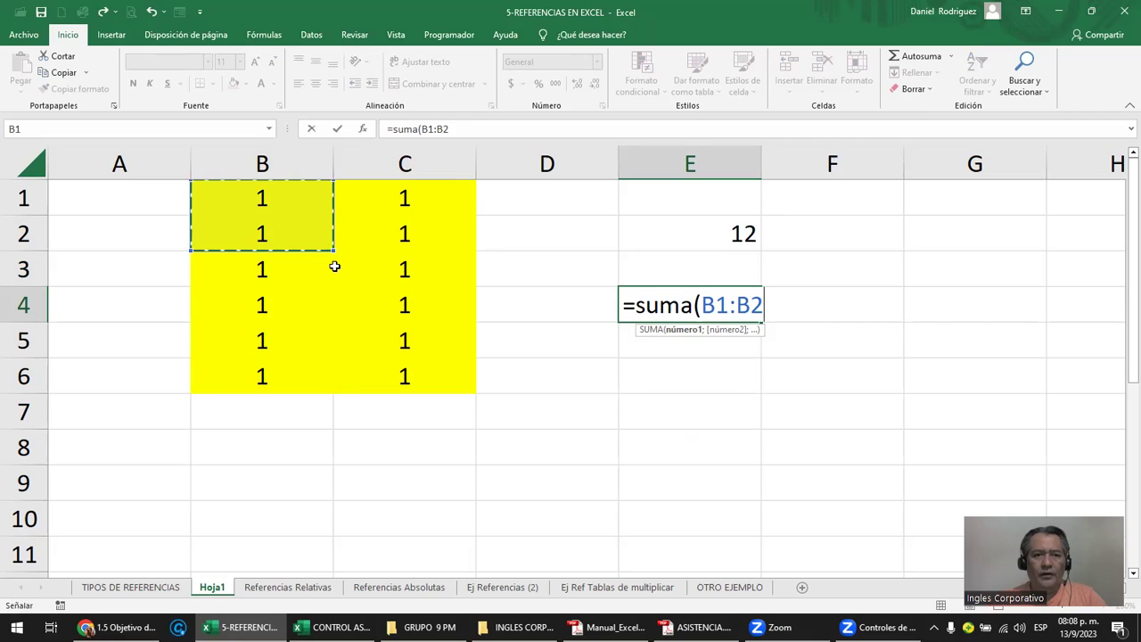
mouse_move(262, 197)
left_mouse_down()
mouse_move(377, 277)
mouse_move(389, 360)
left_mouse_up()
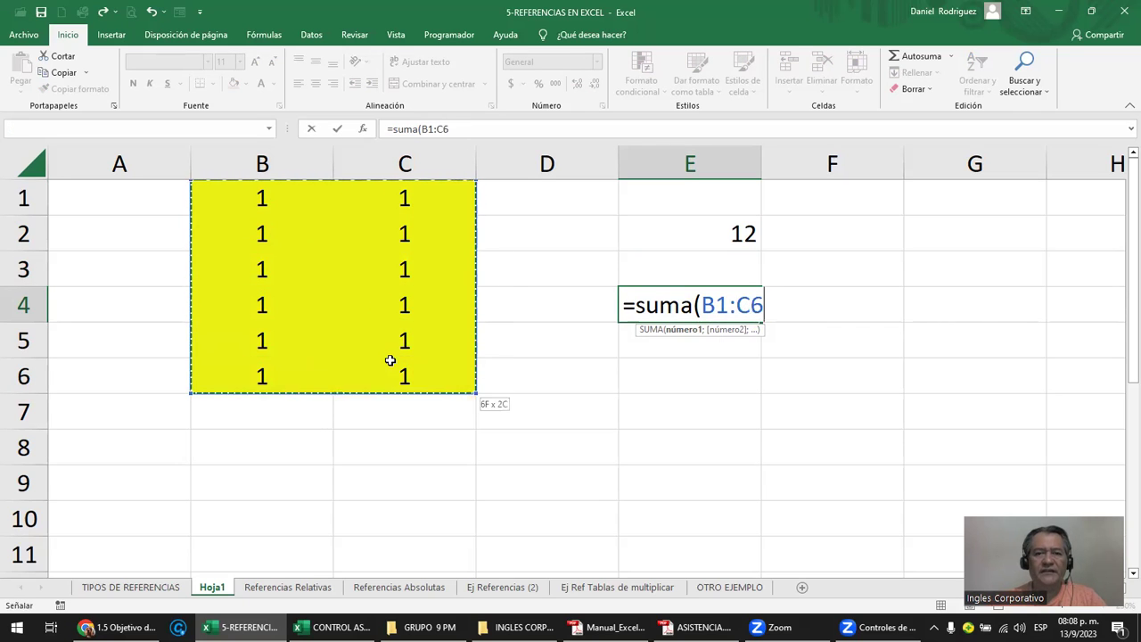
key("Return")
- Inspect the E4 formula with F2, leave it unchanged, and select E2, C1 and D2
key("Up")
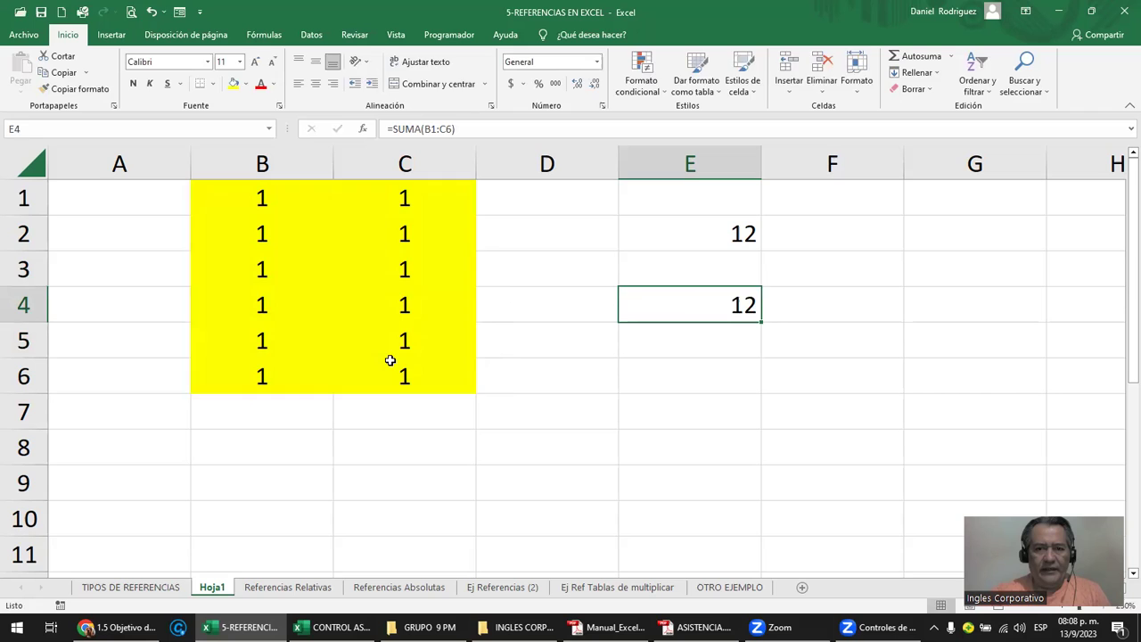
key("F2")
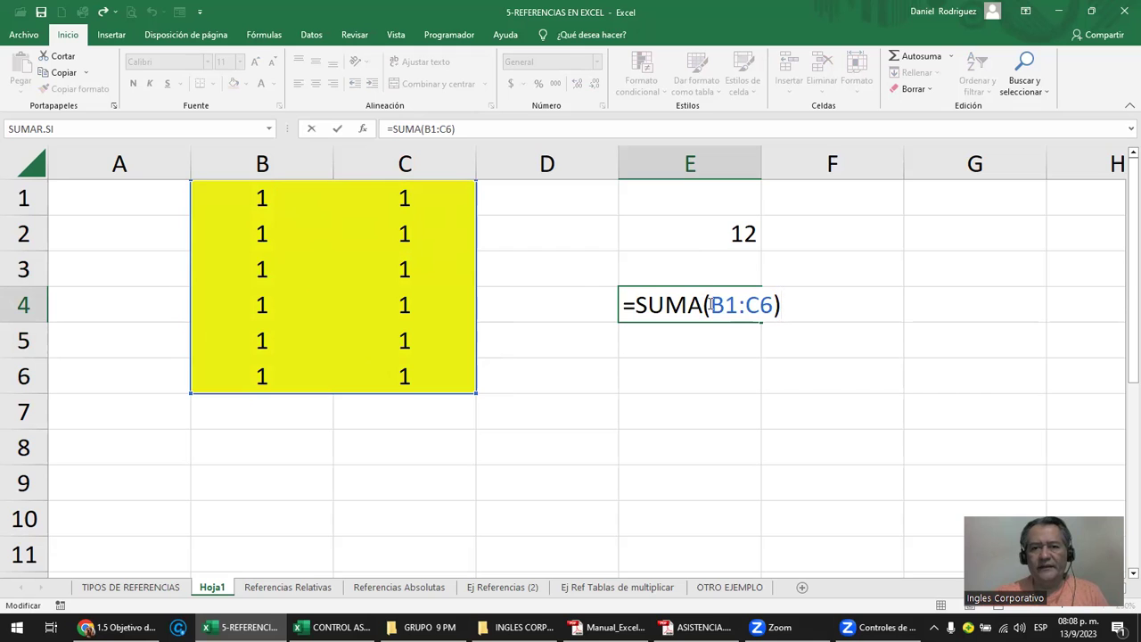
key("Escape")
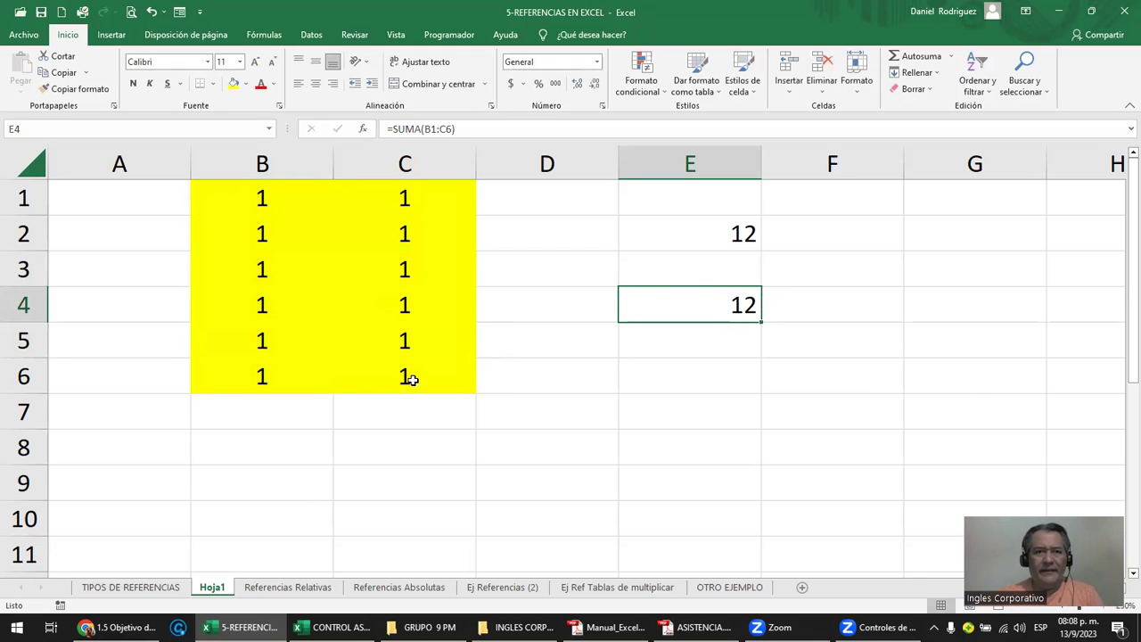
left_click(724, 247)
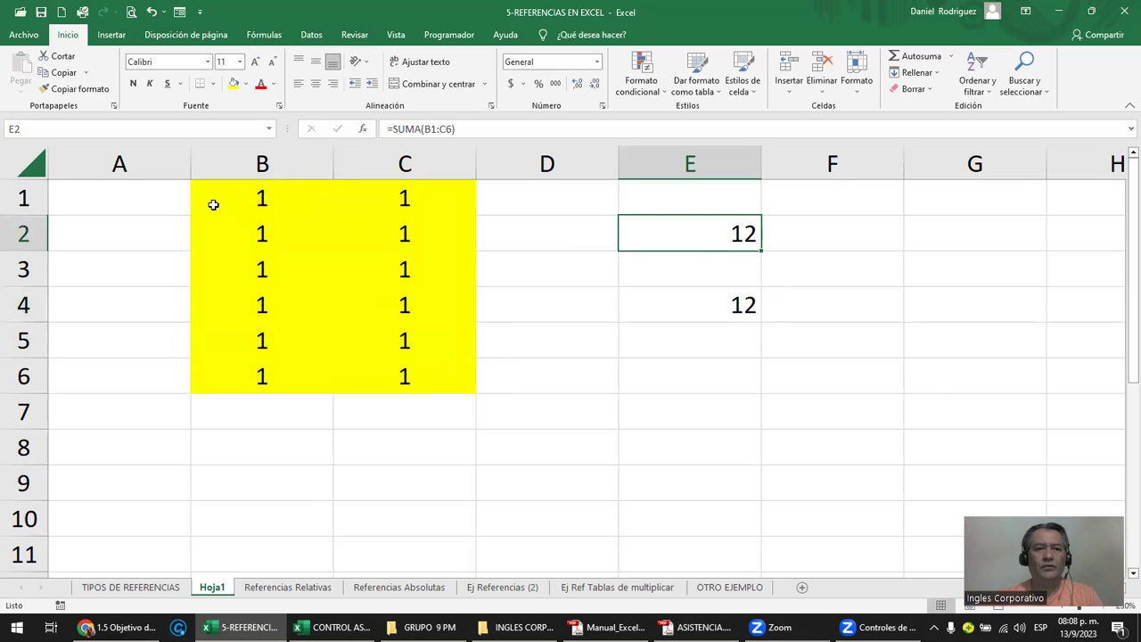
left_click(412, 202)
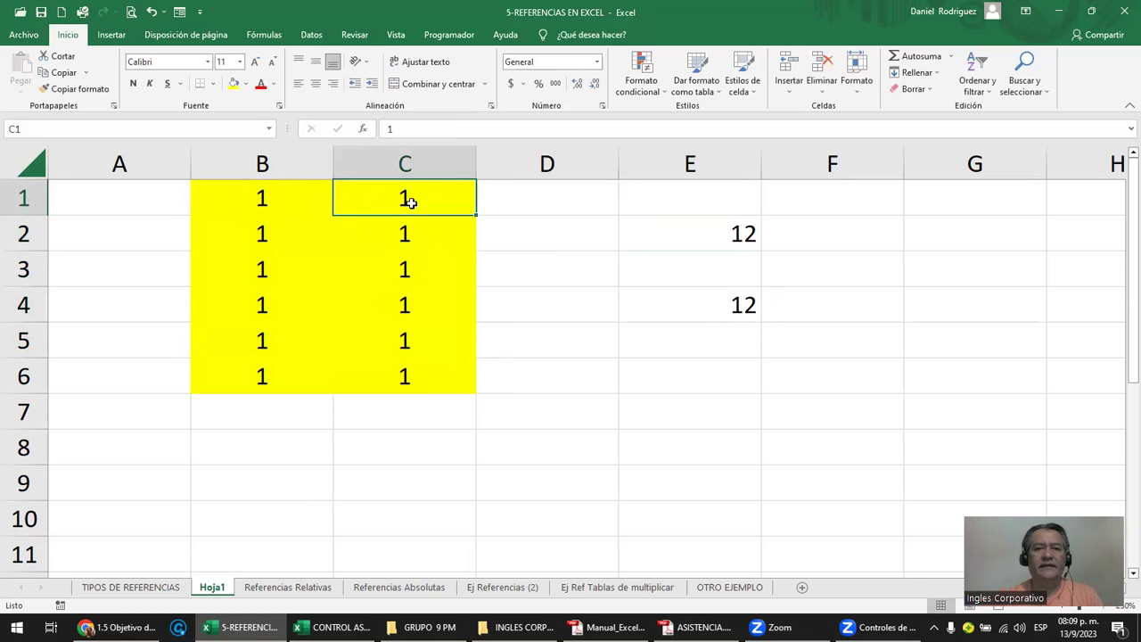
left_click(585, 247)
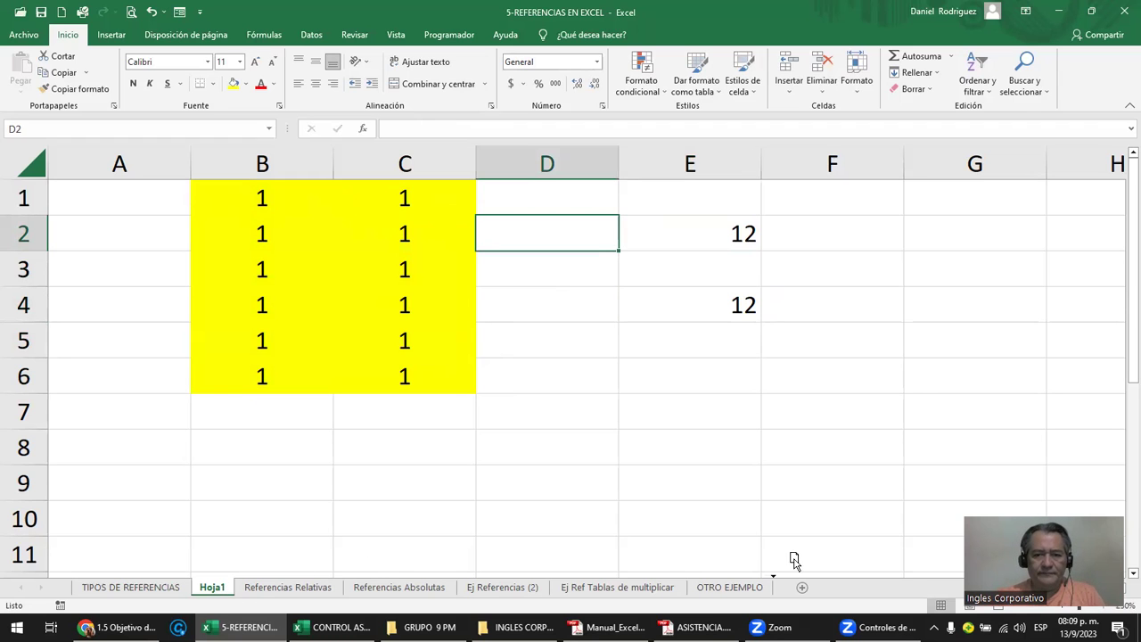
- Move Hoja1 to the end of the sheet tabs and show TIPOS DE REFERENCIAS
left_click_drag(793, 560, 802, 579)
left_click(160, 589)
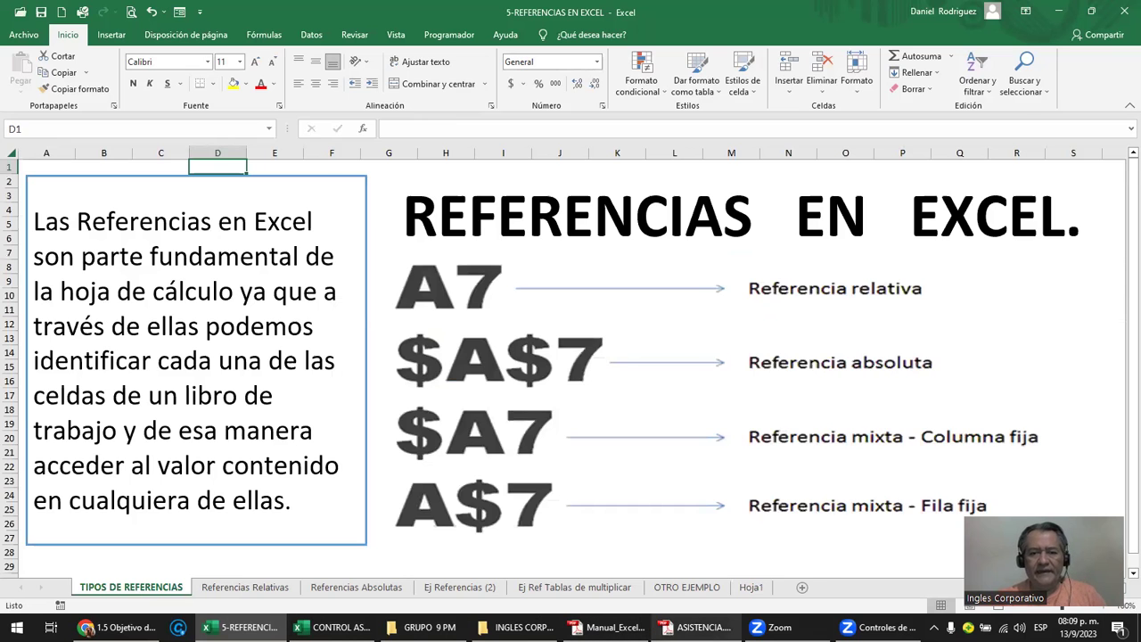
left_click(695, 627)
left_click(695, 627)
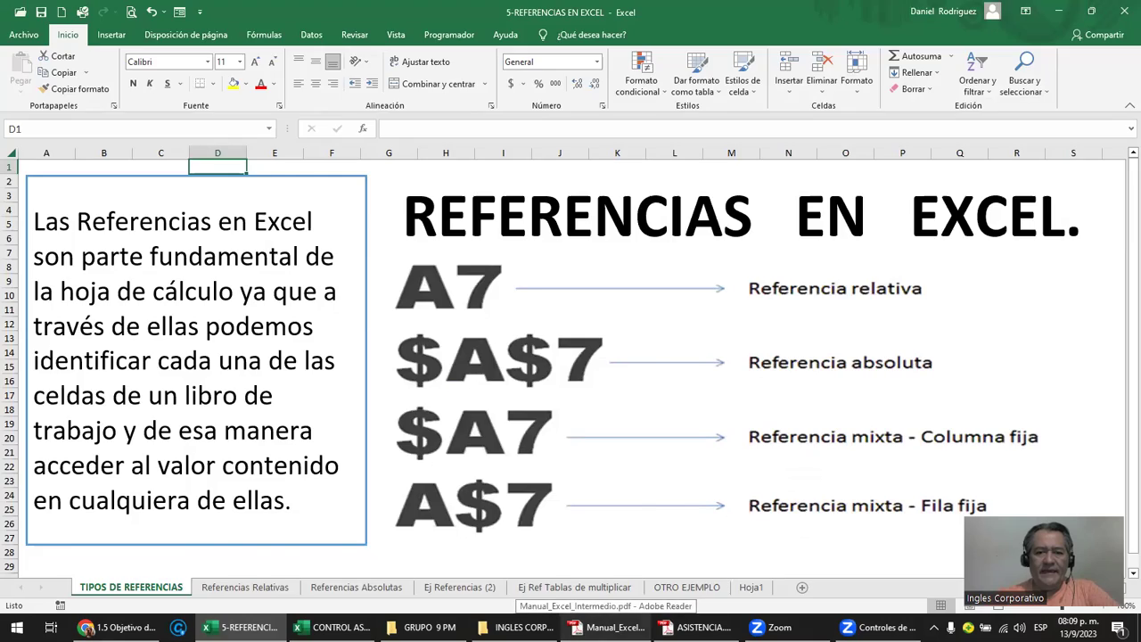
left_click(609, 627)
- Scroll through the manual's REFERENCIAS EN EXCEL introduction, then return to the Excel workbook
scroll(368, 295, "down", 1)
scroll(368, 295, "down", 1)
scroll(369, 295, "down", 2)
scroll(367, 291, "down", 2)
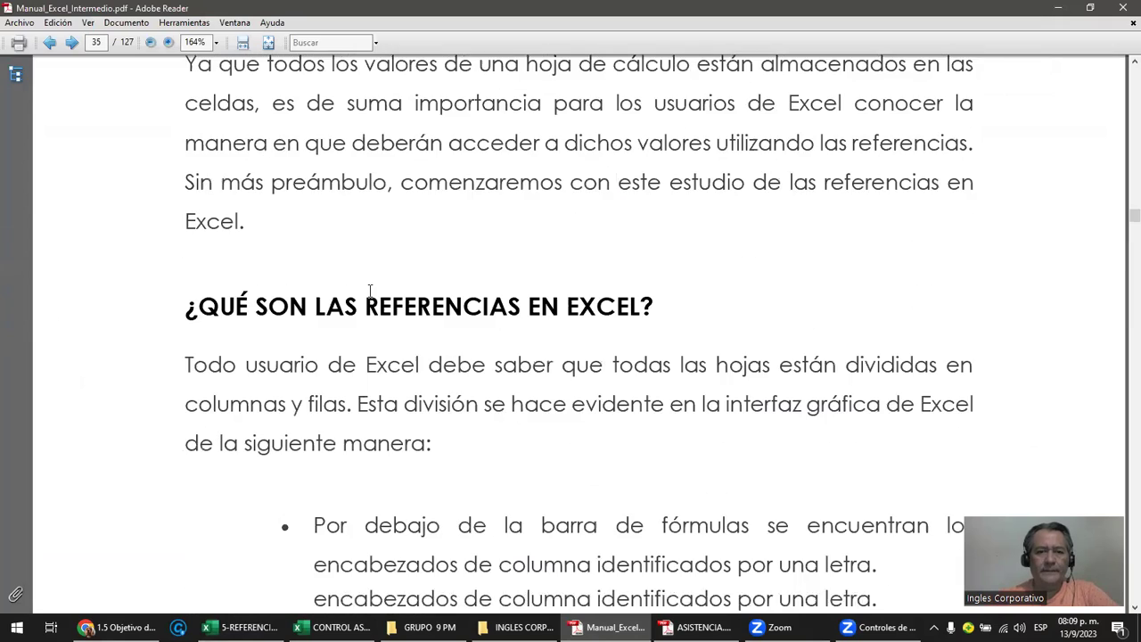
scroll(371, 289, "up", 1)
scroll(371, 289, "up", 2)
scroll(371, 290, "up", 1)
scroll(371, 289, "up", 1)
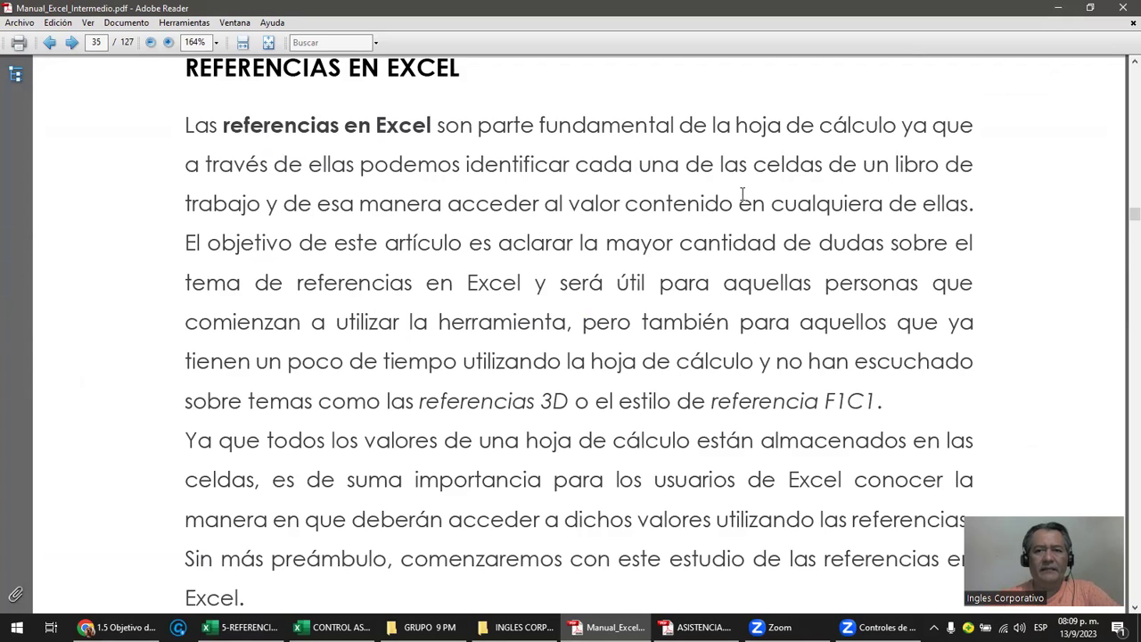
mouse_move(240, 627)
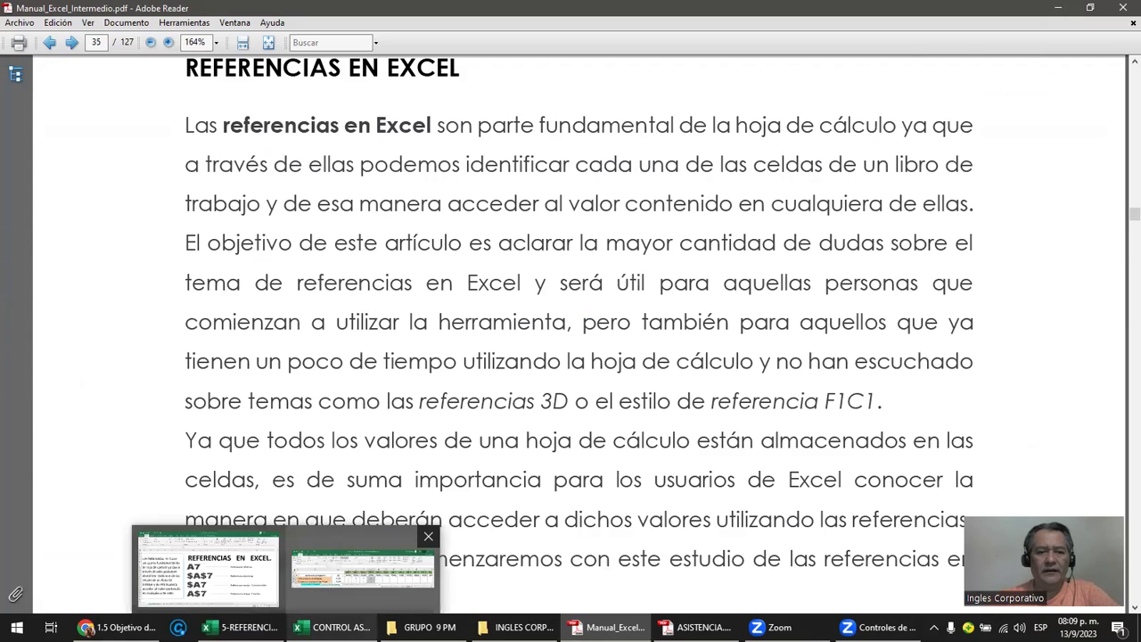
left_click(207, 568)
- On Hoja1, compare cells B1 and C1, then bring up the Chrome course lesson page
left_click(751, 587)
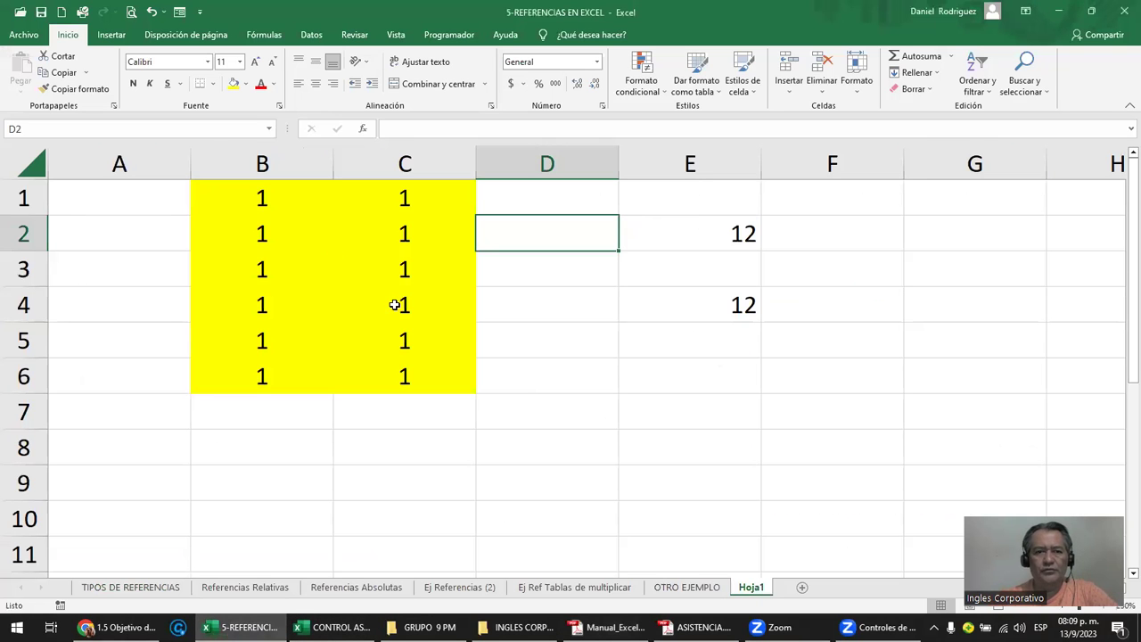
left_click(262, 195)
left_click(401, 203)
left_click(268, 199)
left_click(397, 192)
left_click(263, 197)
left_click(398, 196)
left_click(262, 198)
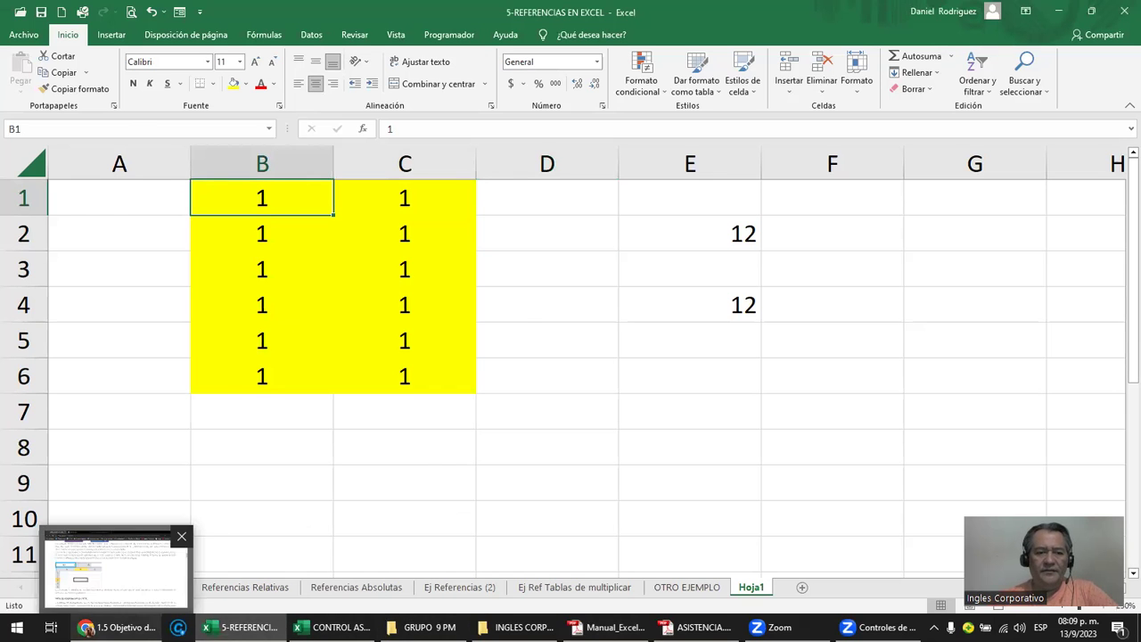
left_click(116, 627)
- Scroll the lesson through REFERENCIAS RELATIVAS and ABSOLUTAS, then go back to Excel
scroll(372, 338, "down", 3)
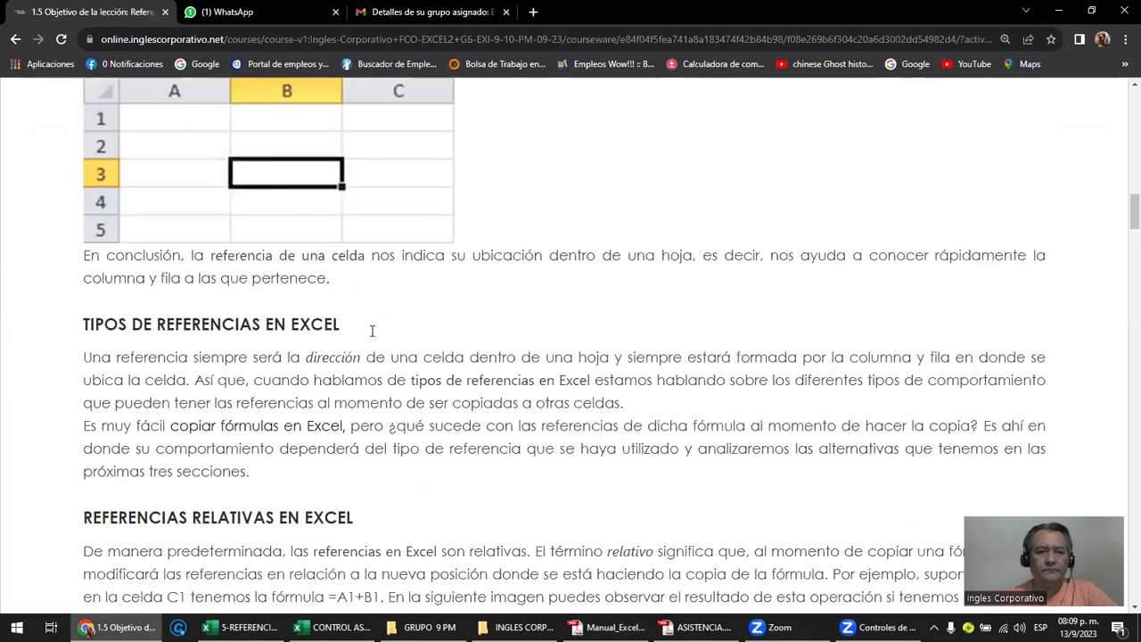
scroll(375, 334, "down", 2)
scroll(378, 331, "down", 1)
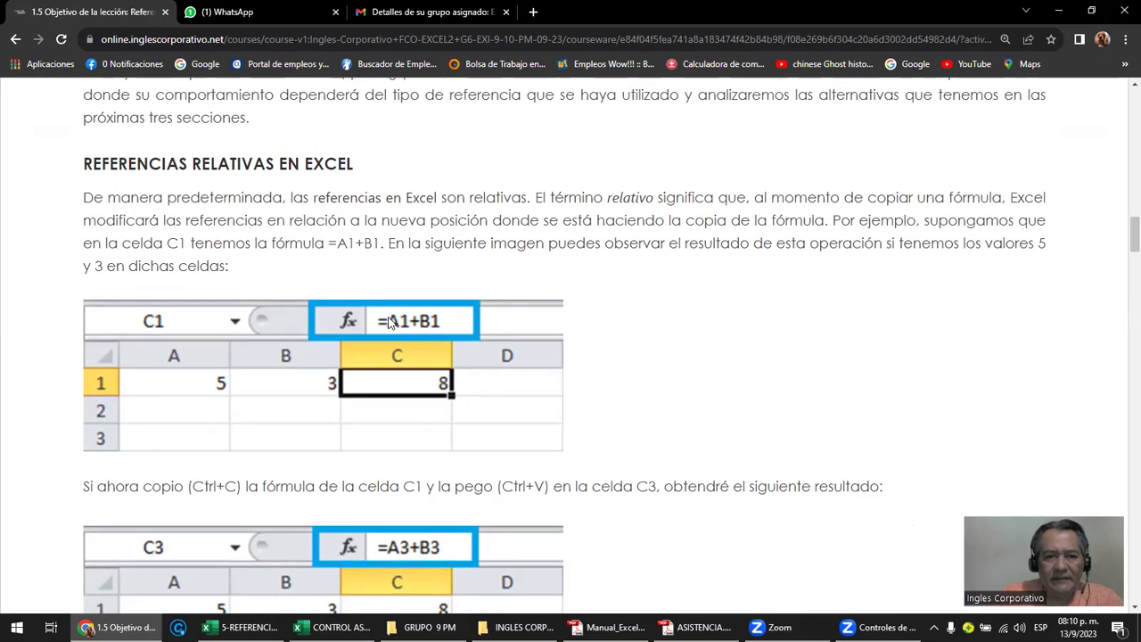
scroll(397, 326, "down", 2)
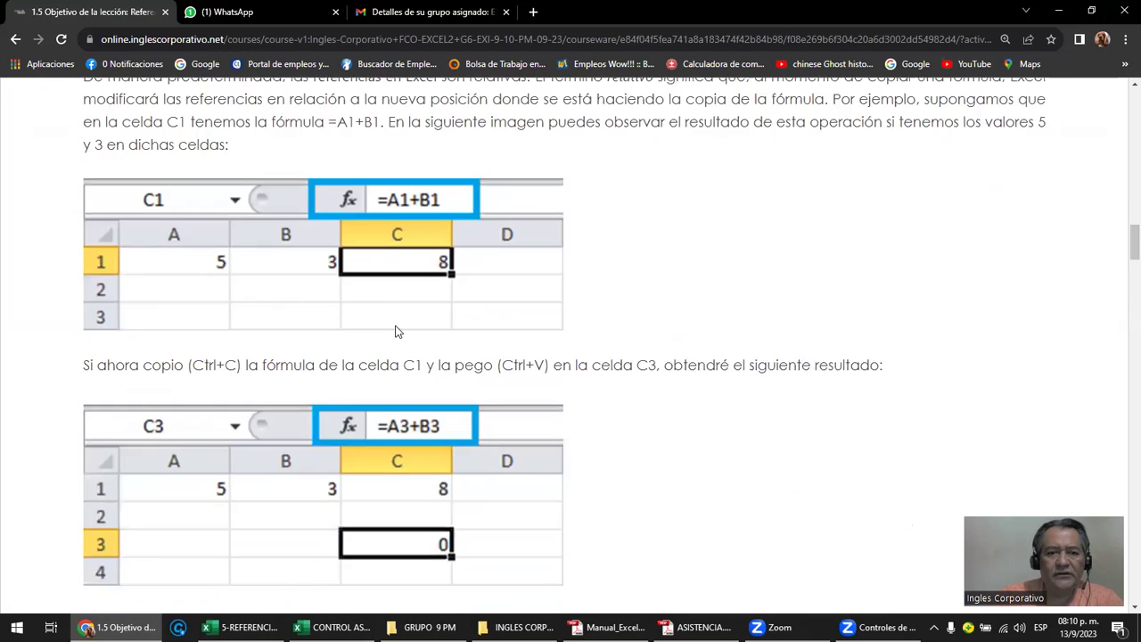
scroll(398, 331, "up", 1)
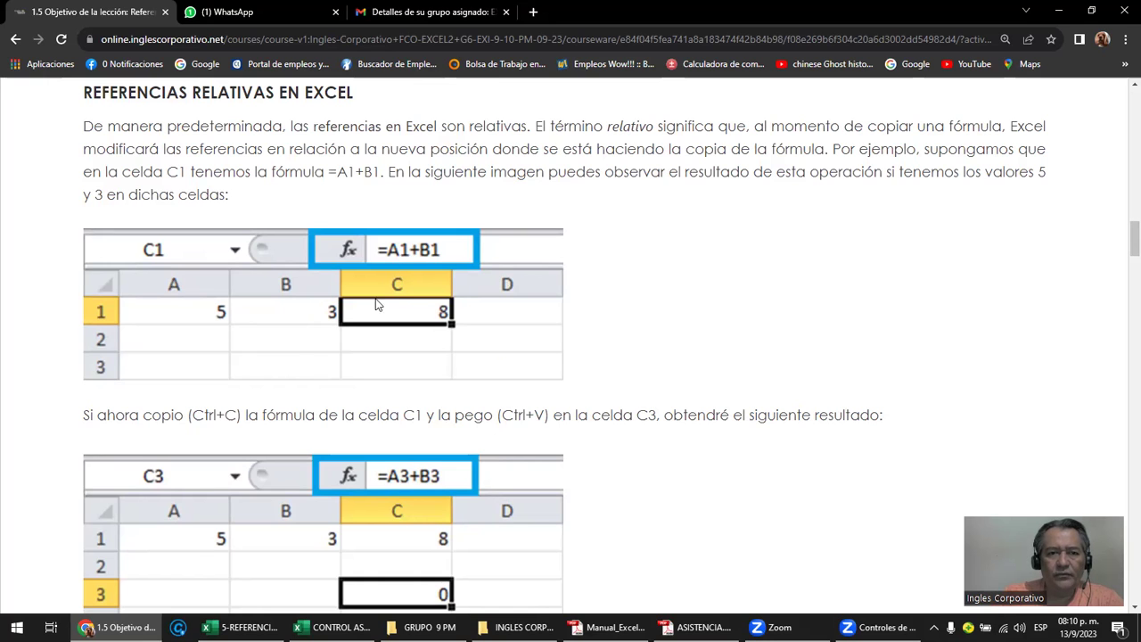
scroll(409, 323, "down", 2)
scroll(410, 324, "down", 1)
scroll(412, 323, "down", 3)
scroll(413, 323, "down", 1)
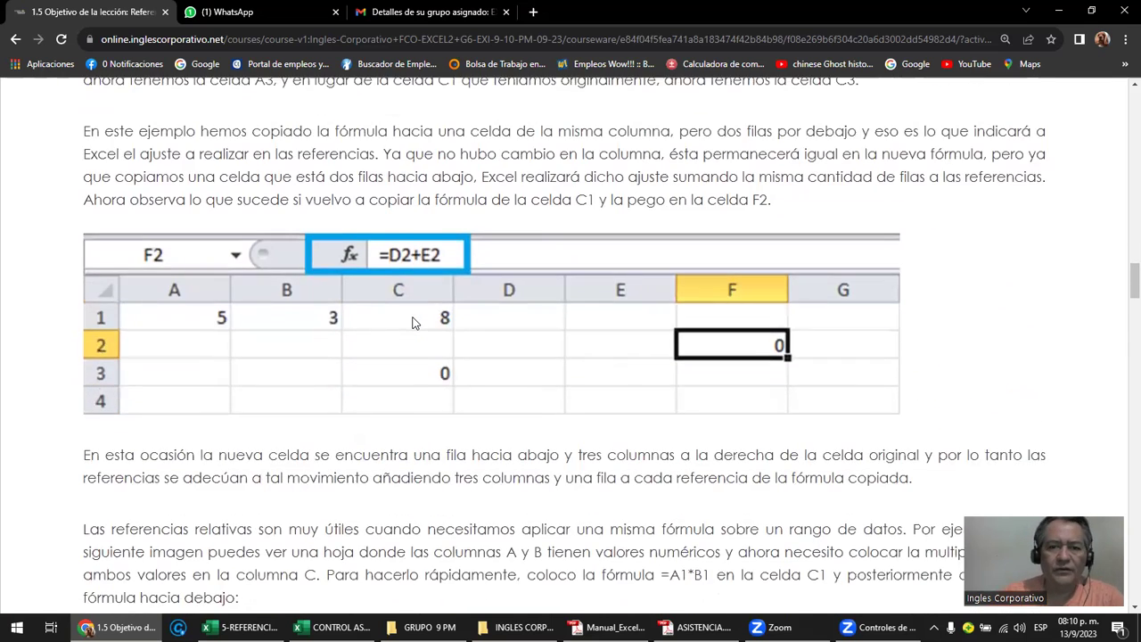
scroll(414, 319, "down", 1)
scroll(413, 320, "down", 2)
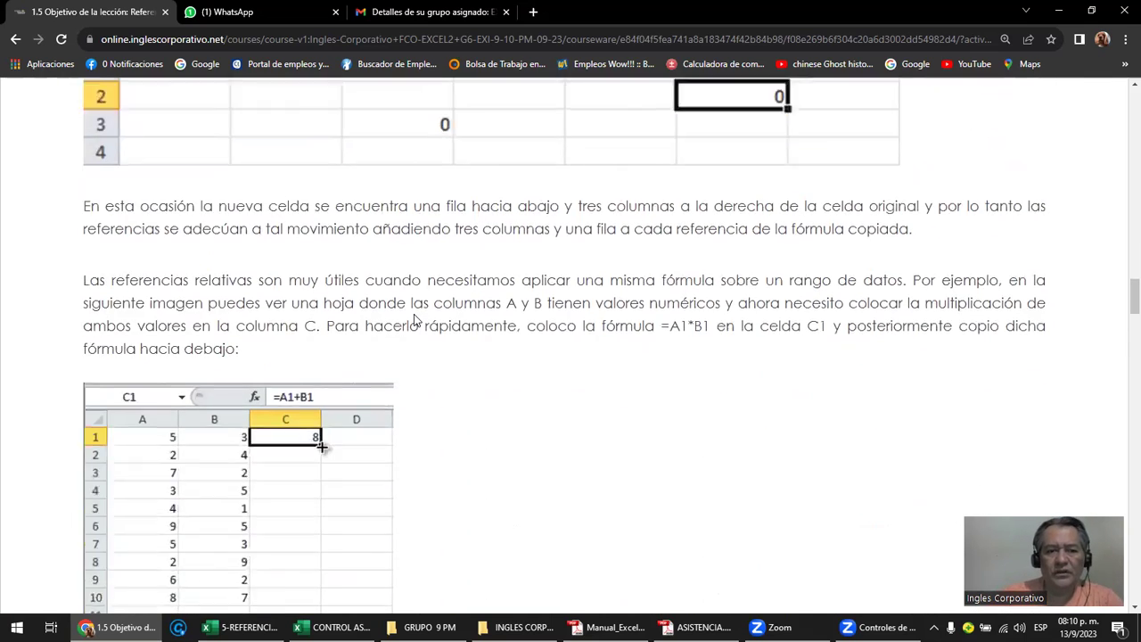
scroll(414, 320, "down", 1)
scroll(414, 319, "down", 1)
scroll(414, 320, "down", 1)
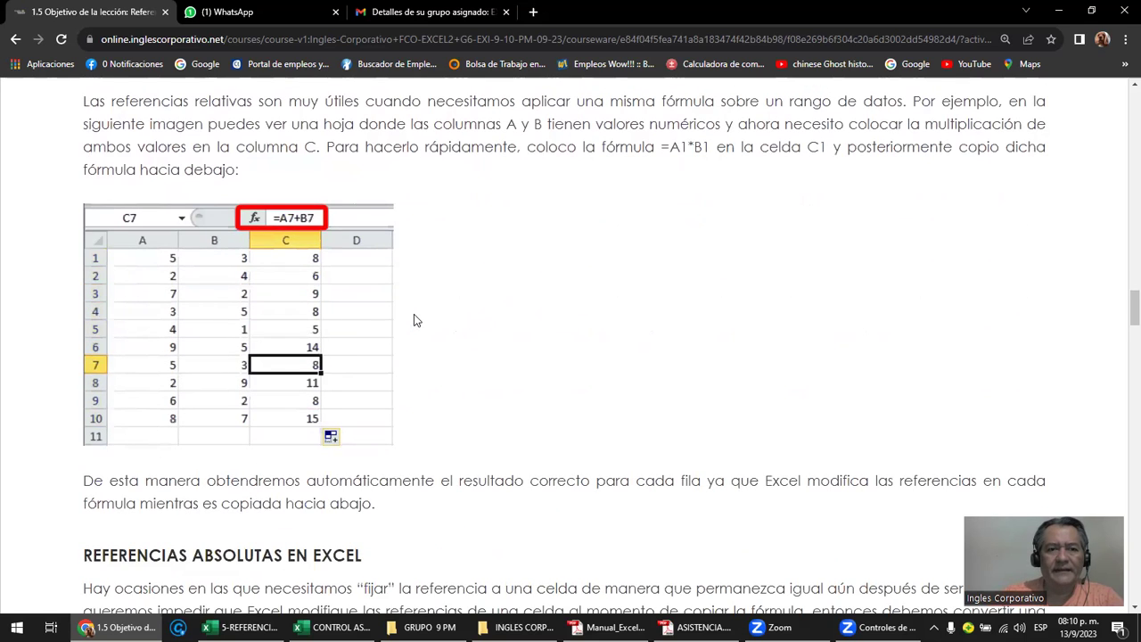
scroll(414, 320, "down", 1)
scroll(414, 320, "down", 1)
scroll(414, 319, "down", 1)
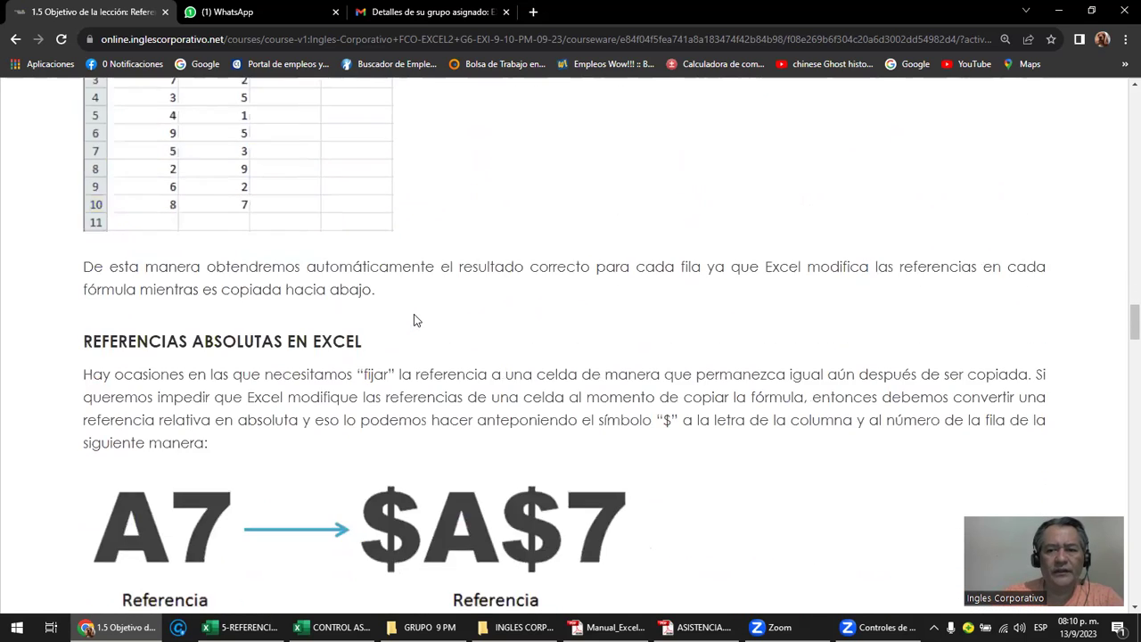
scroll(414, 319, "down", 2)
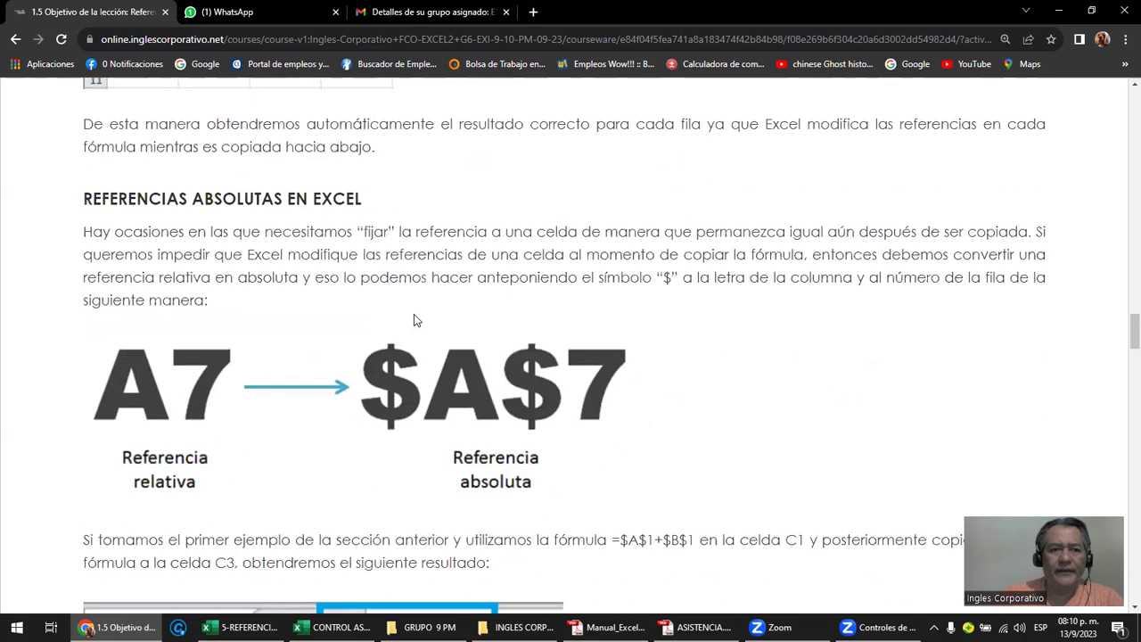
scroll(414, 320, "down", 1)
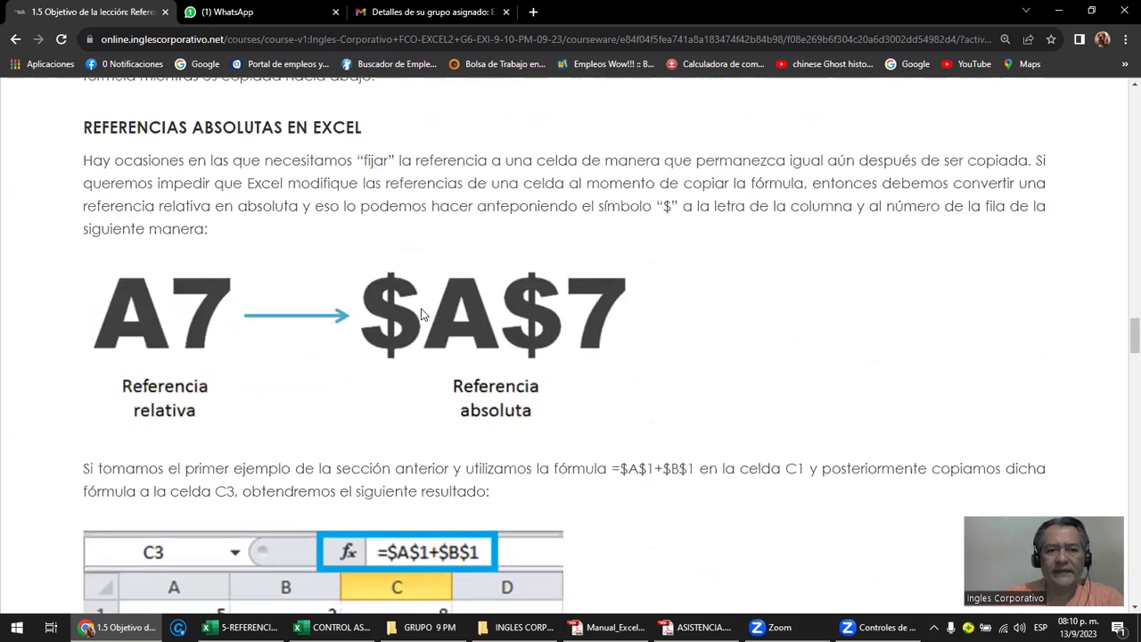
scroll(422, 314, "down", 2)
scroll(423, 314, "down", 1)
scroll(423, 314, "down", 2)
scroll(423, 314, "down", 1)
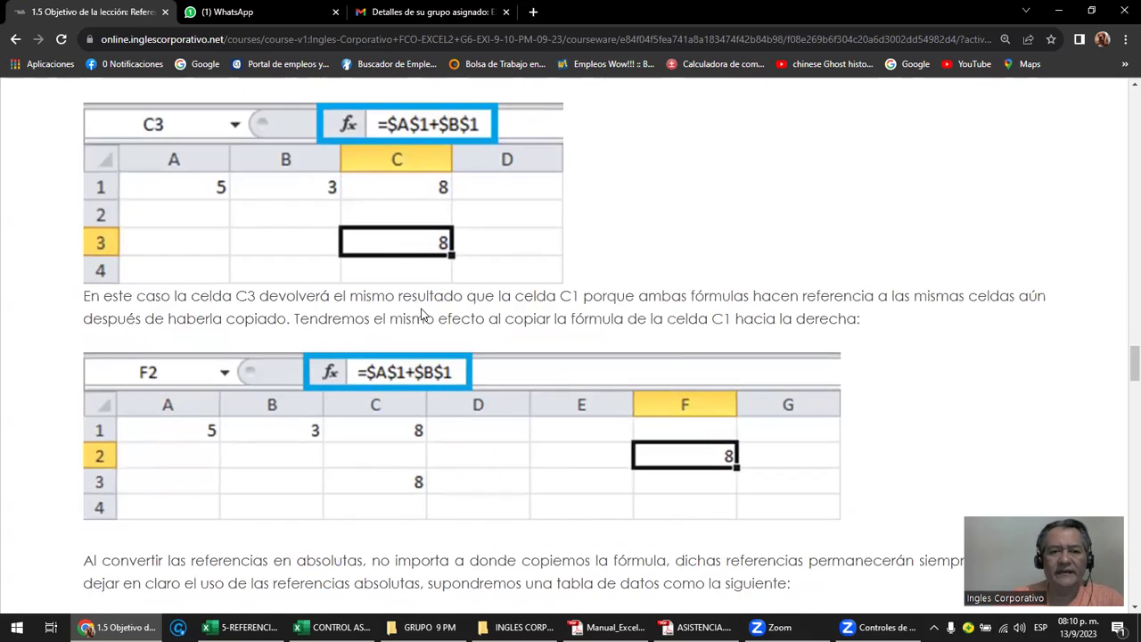
scroll(423, 314, "down", 1)
scroll(423, 313, "down", 1)
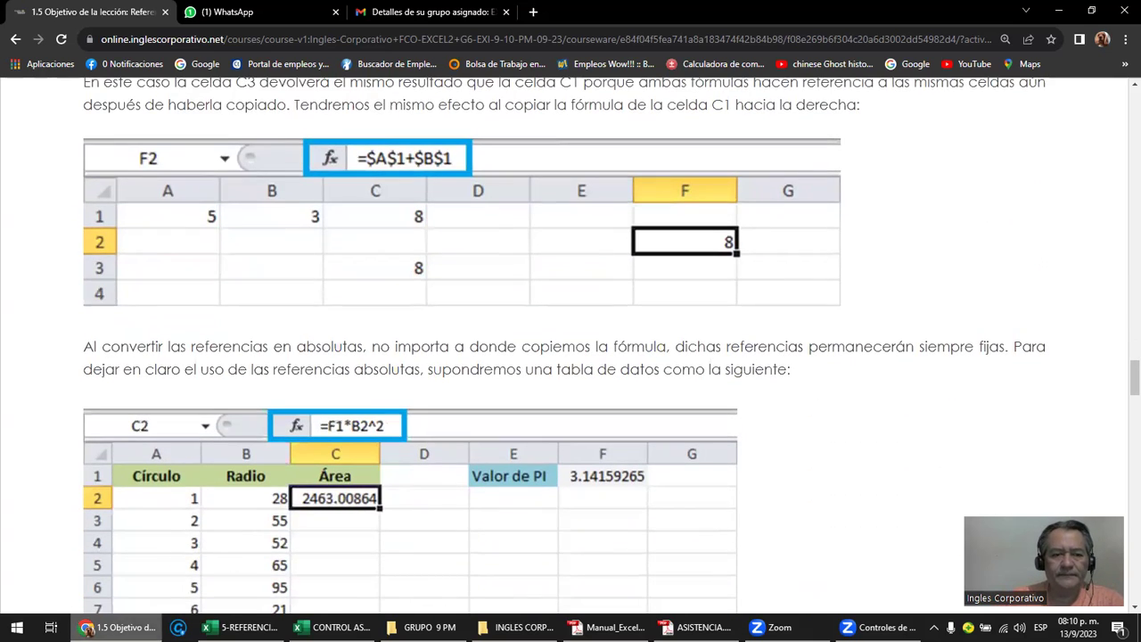
left_click(207, 558)
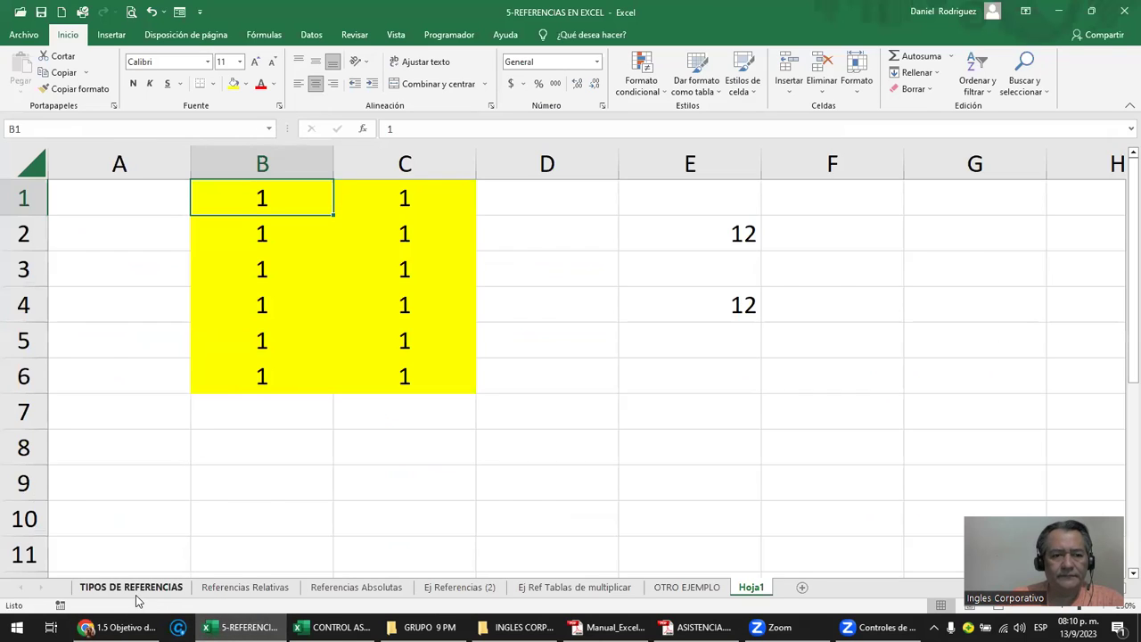
- Open the TIPOS DE REFERENCIAS sheet and point out its title box and references infographic
left_click(131, 588)
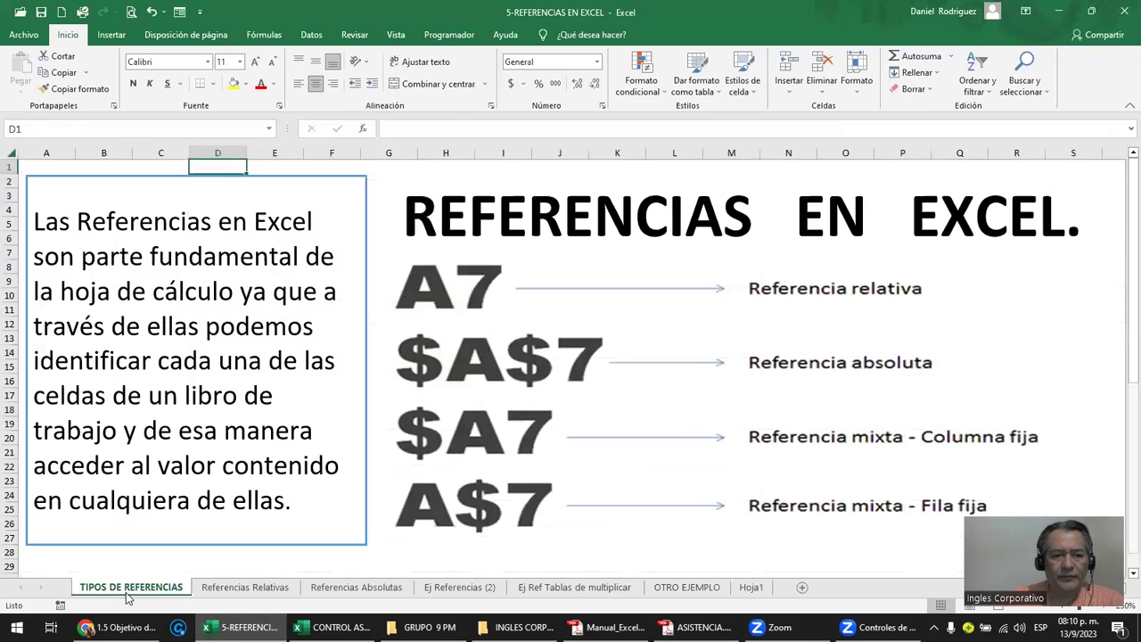
left_click(418, 219)
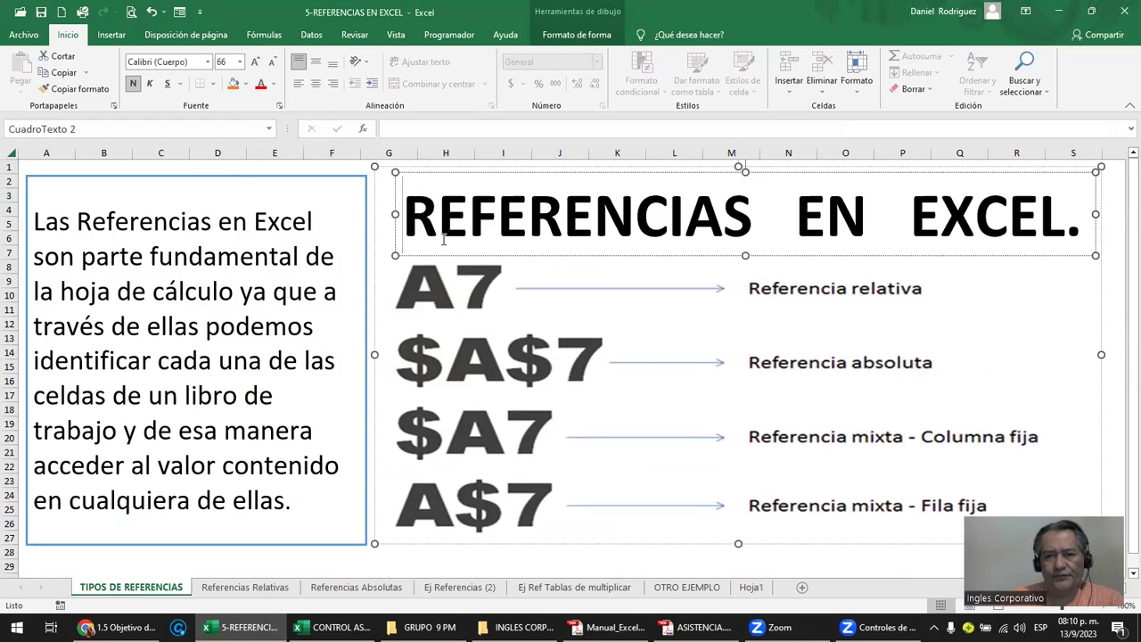
left_click(868, 295)
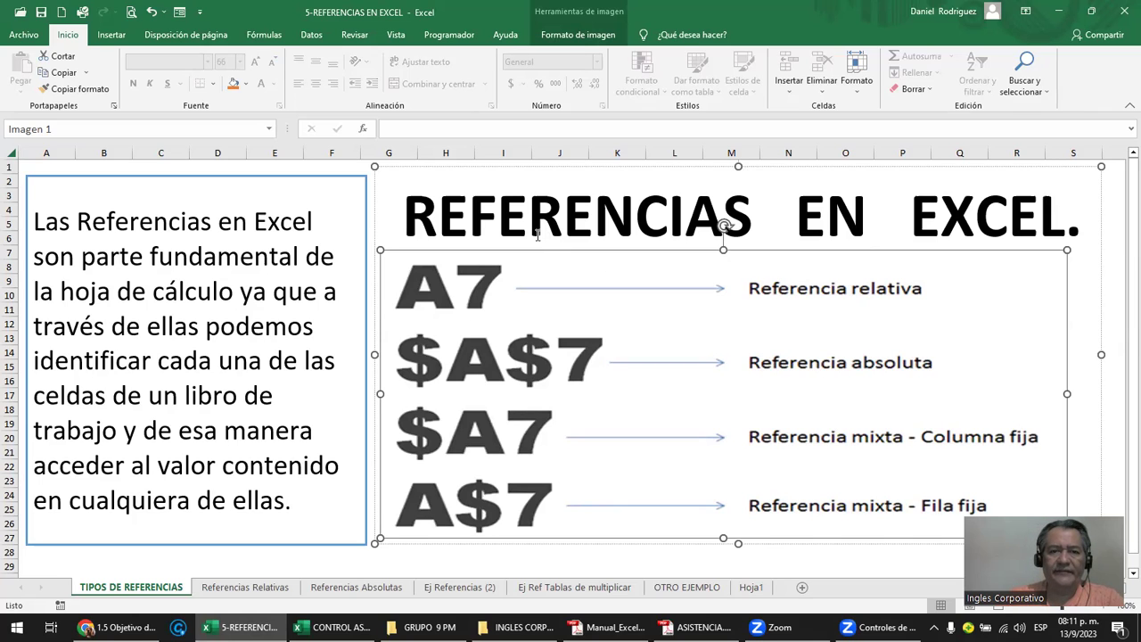
left_click(511, 222)
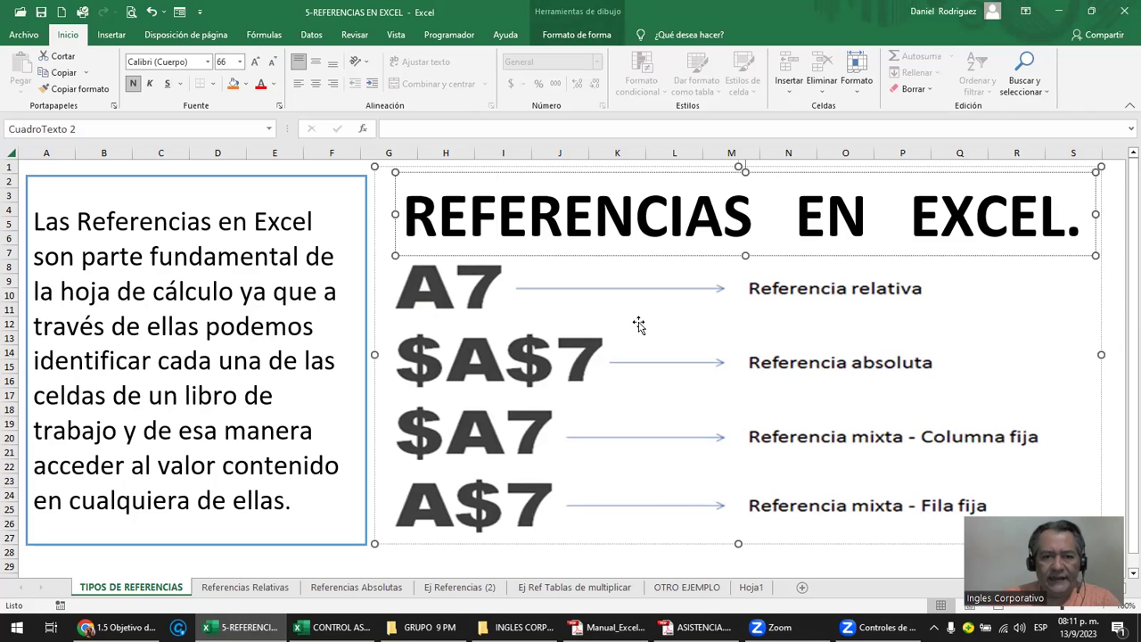
left_click(520, 366)
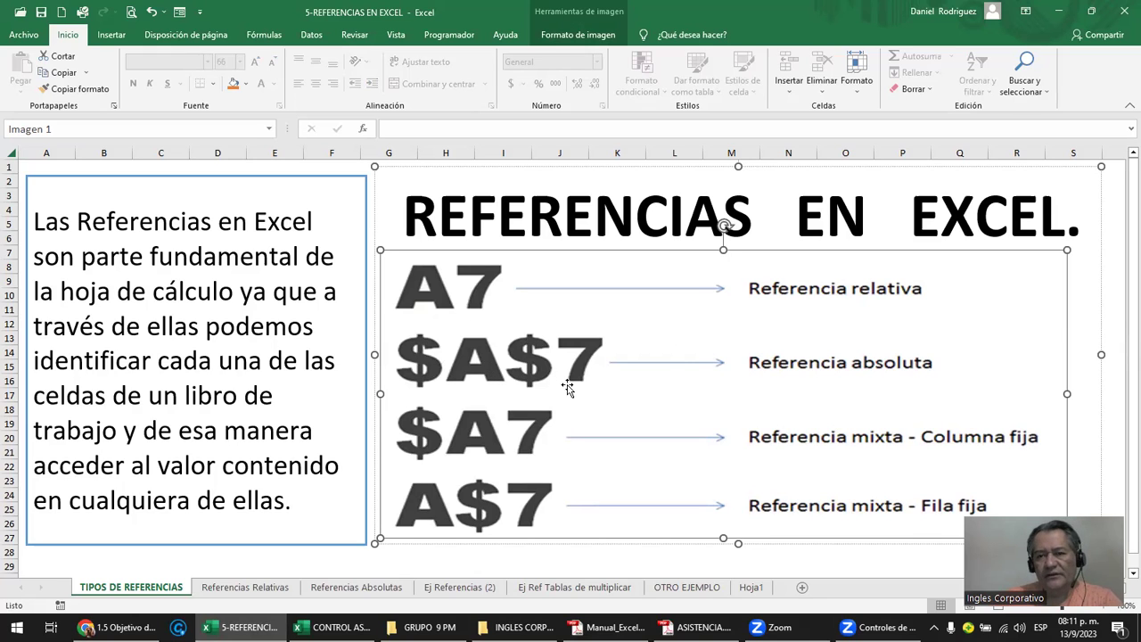
left_click(415, 567)
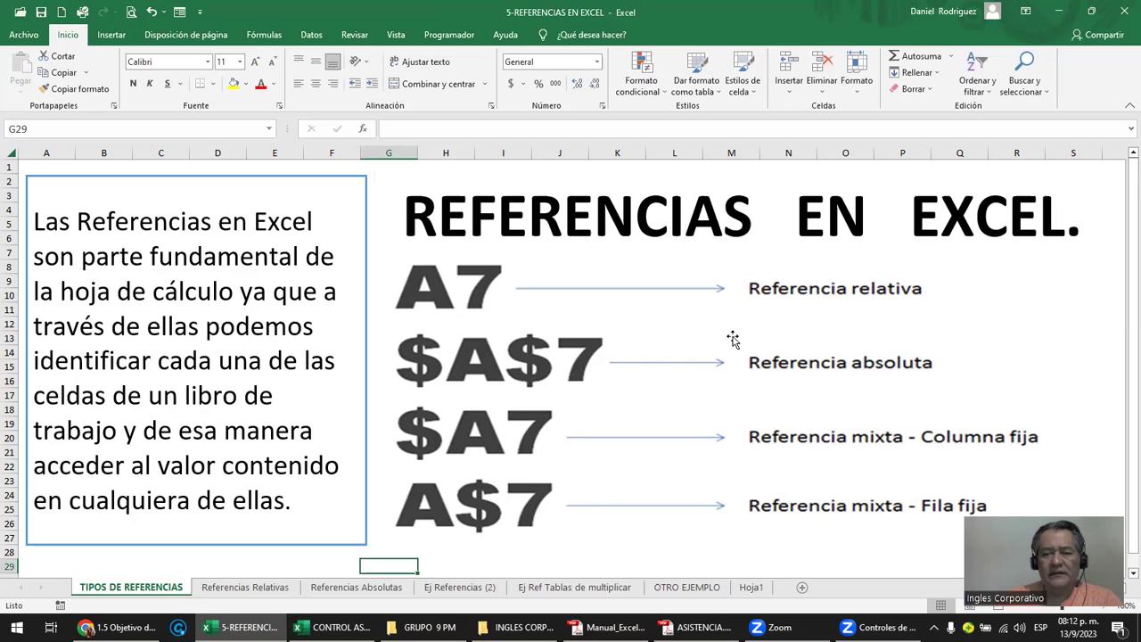
left_click(210, 566)
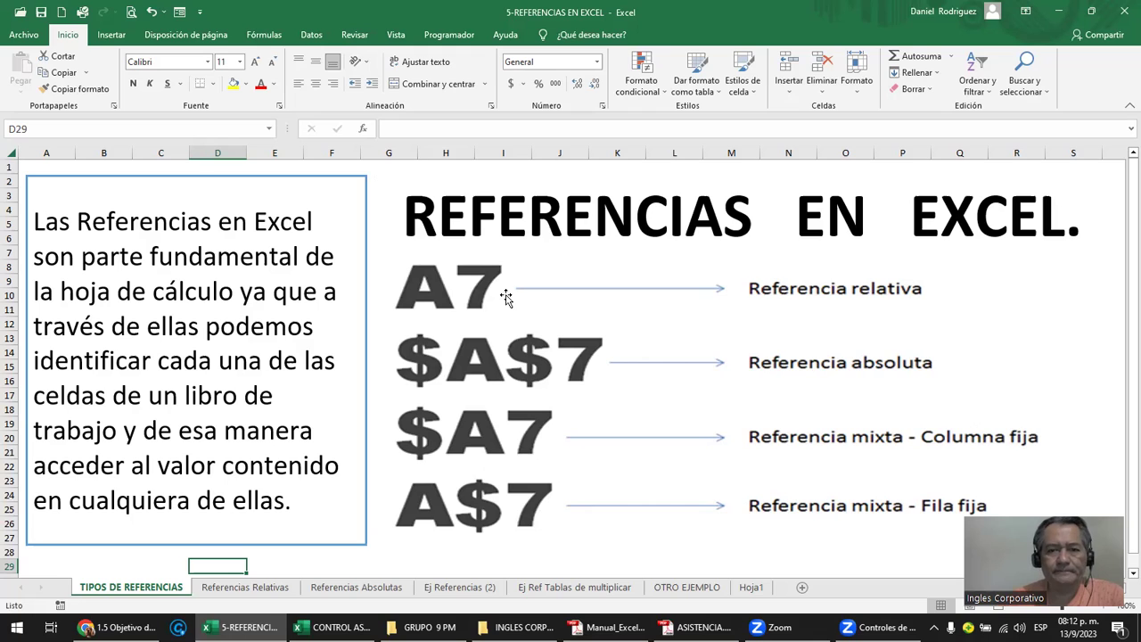
left_click(1030, 524)
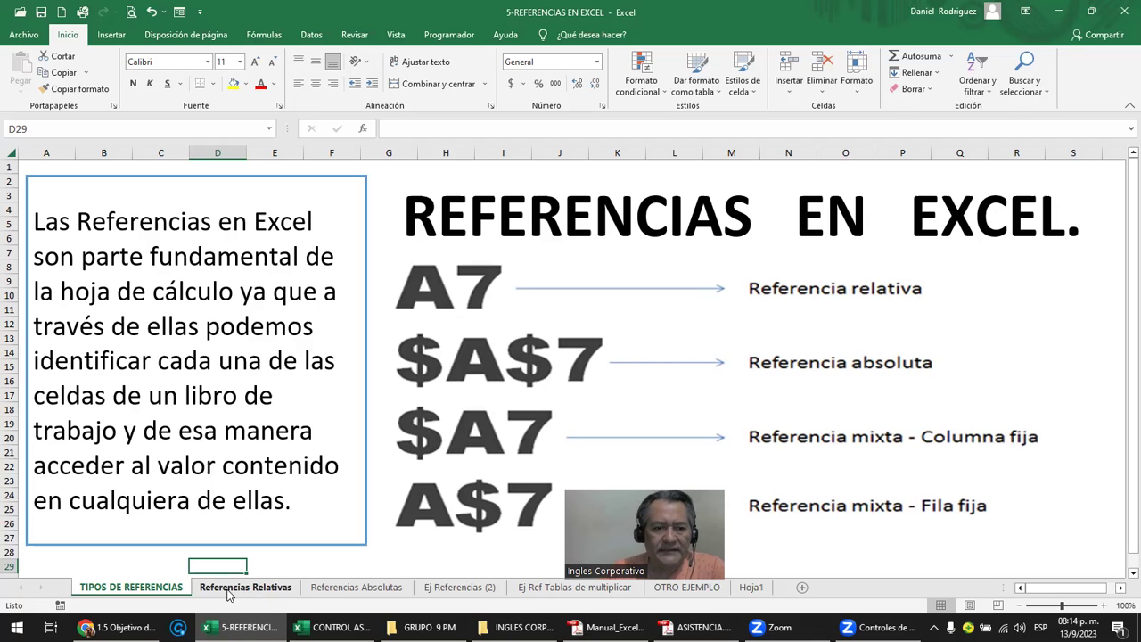
- Switch to the Referencias Relativas sheet and point out Example 1's title and TOTAL column
left_click(229, 595)
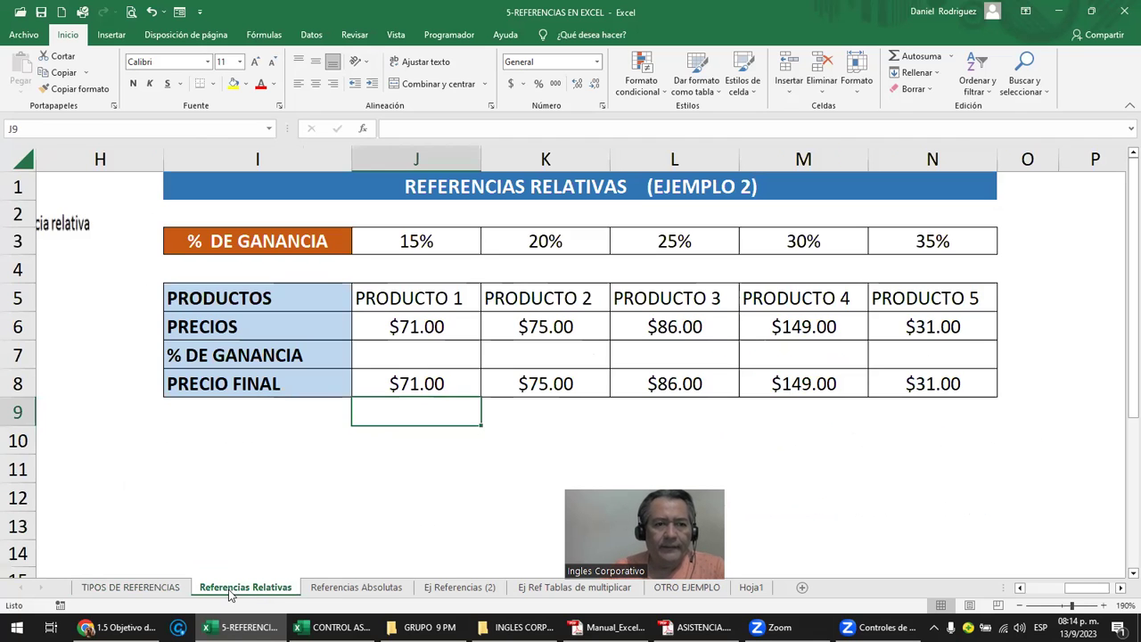
left_click(242, 447)
key("Left")
key("Home")
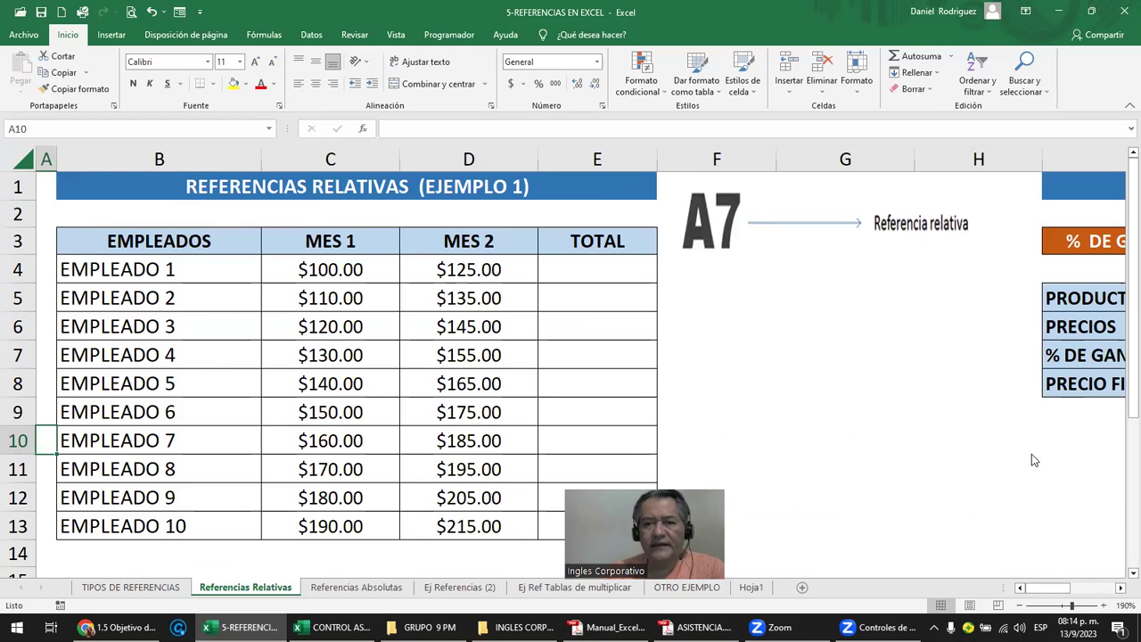
left_click(589, 300)
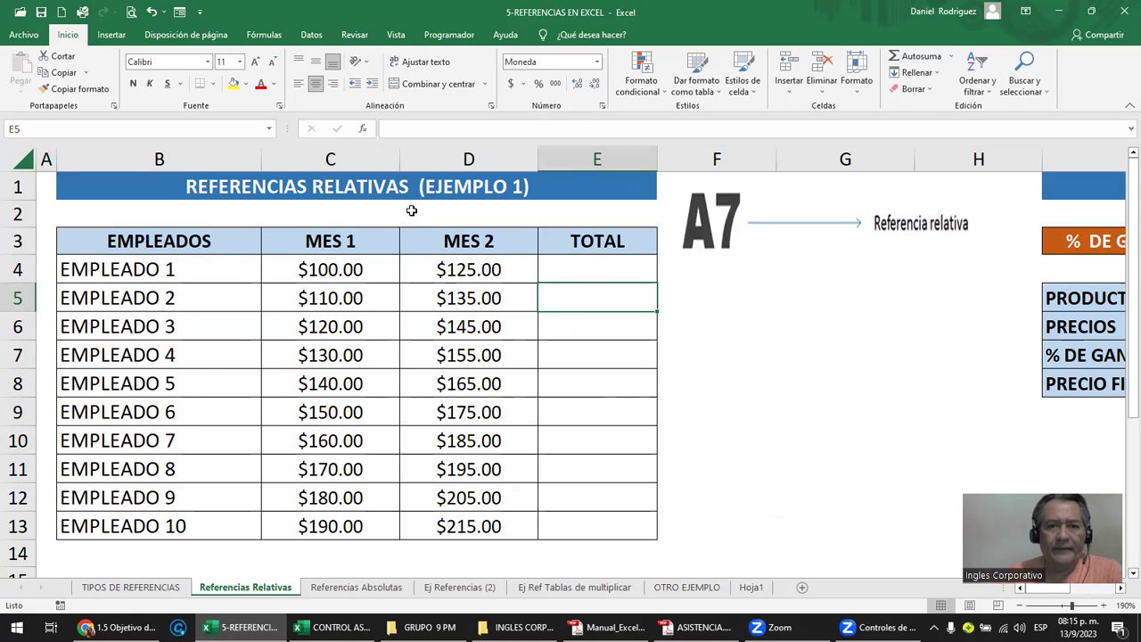
left_click(261, 183)
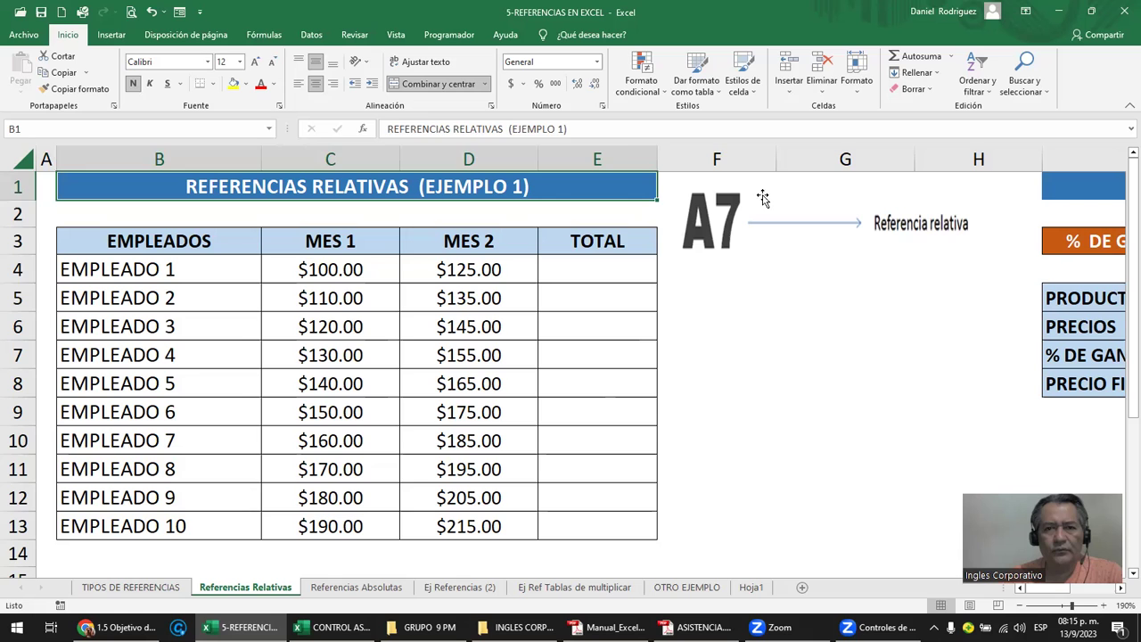
left_click(765, 264)
- Glance at the Example 2 price table, then return to the Example 1 employee table
key("Right")
key("Right")
key("Right")
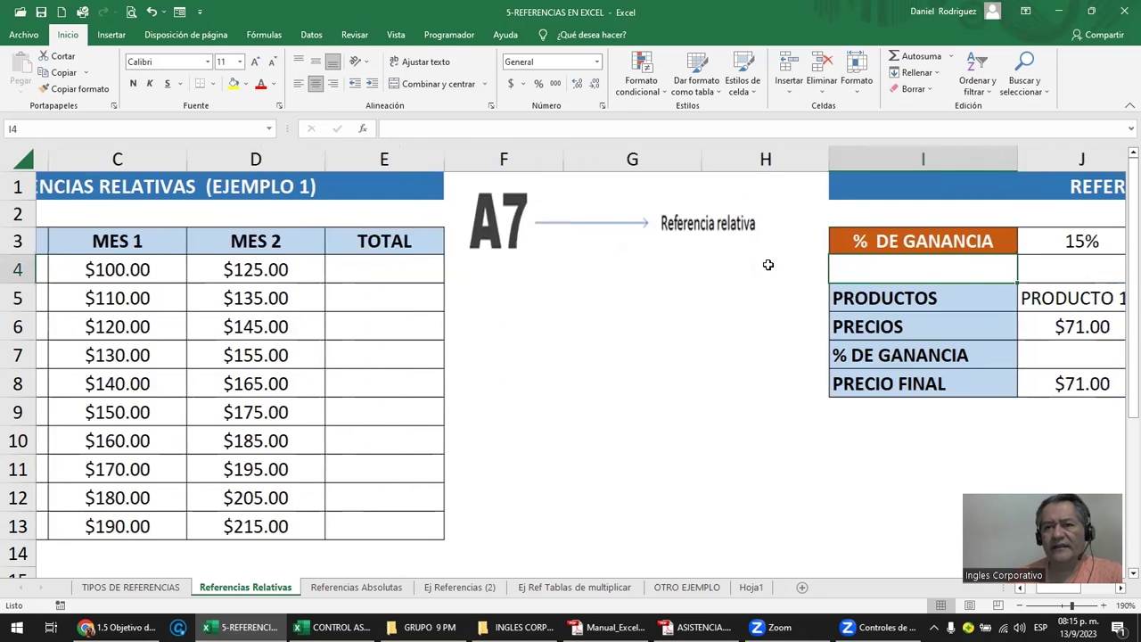
key("Right")
key("Right")
key("Right")
key("Right")
key("Right")
scroll(768, 265, "right", 1)
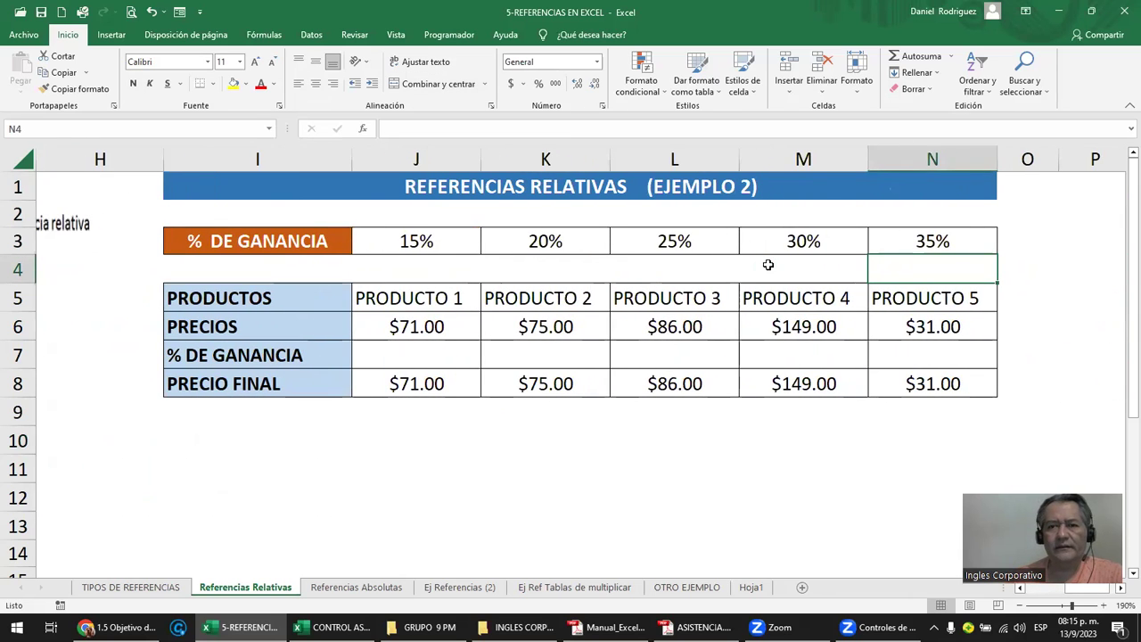
key("Left")
key("Left")
key("Home")
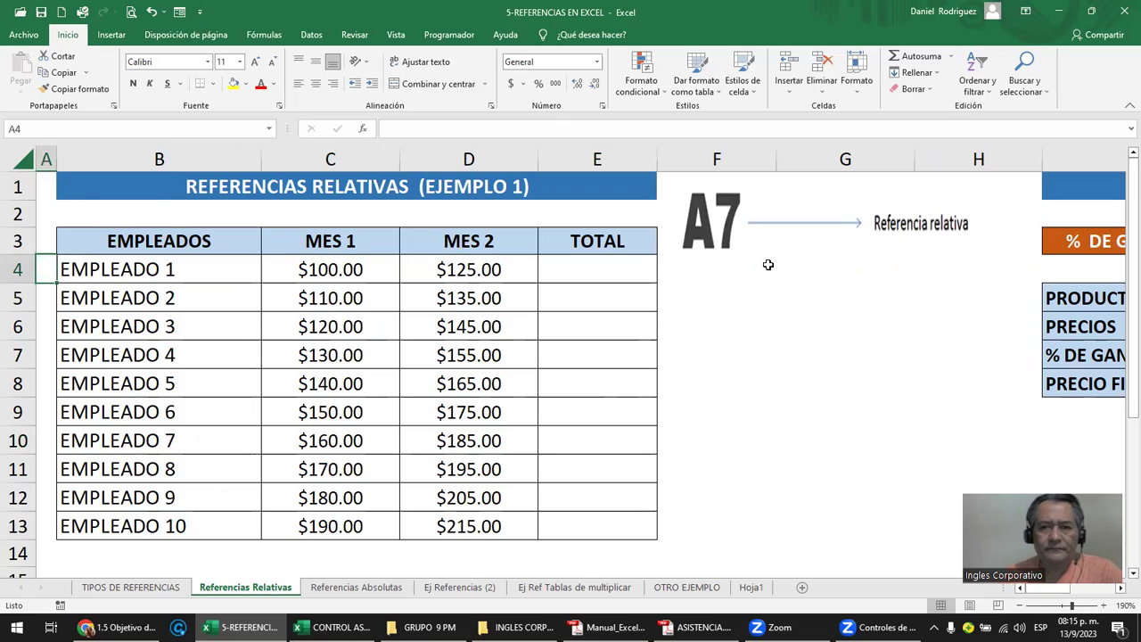
- Walk through Example 1's names, MES 1 and MES 2 amounts, ending on EMPLEADO 1's TOTAL
left_click(739, 225)
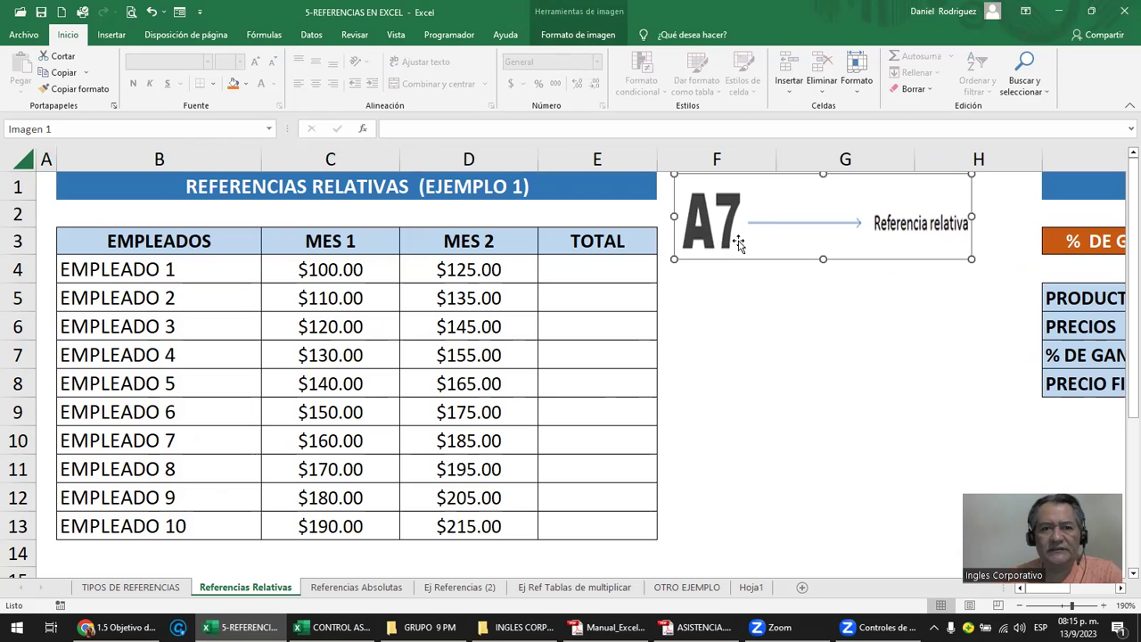
mouse_move(174, 239)
left_mouse_down()
mouse_move(544, 244)
mouse_move(582, 505)
left_mouse_up()
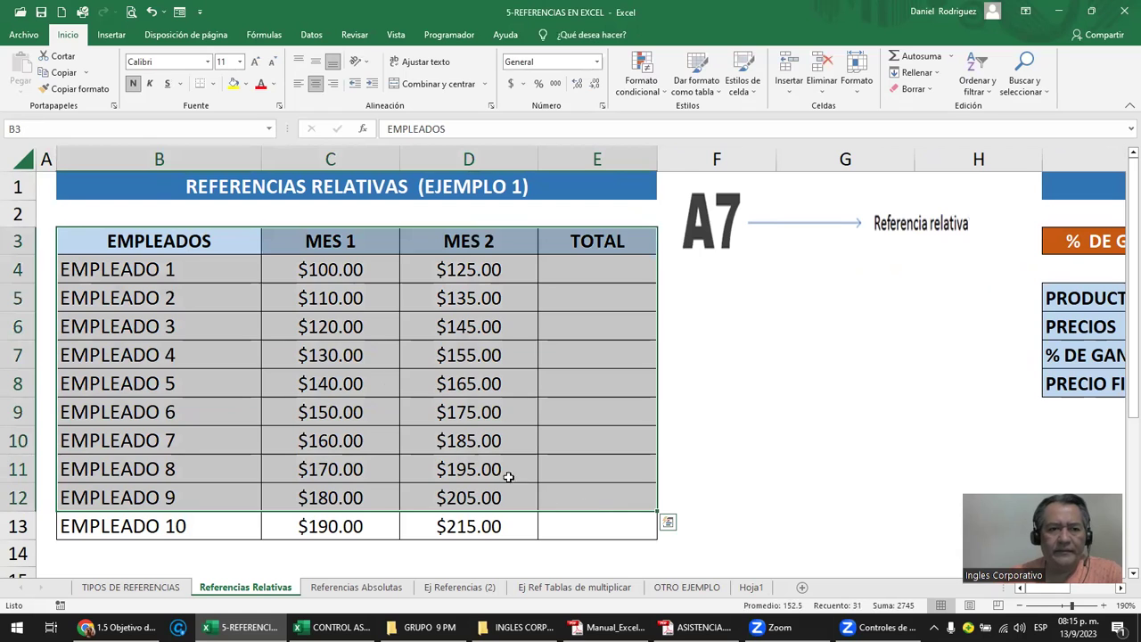
left_click_drag(199, 261, 225, 501)
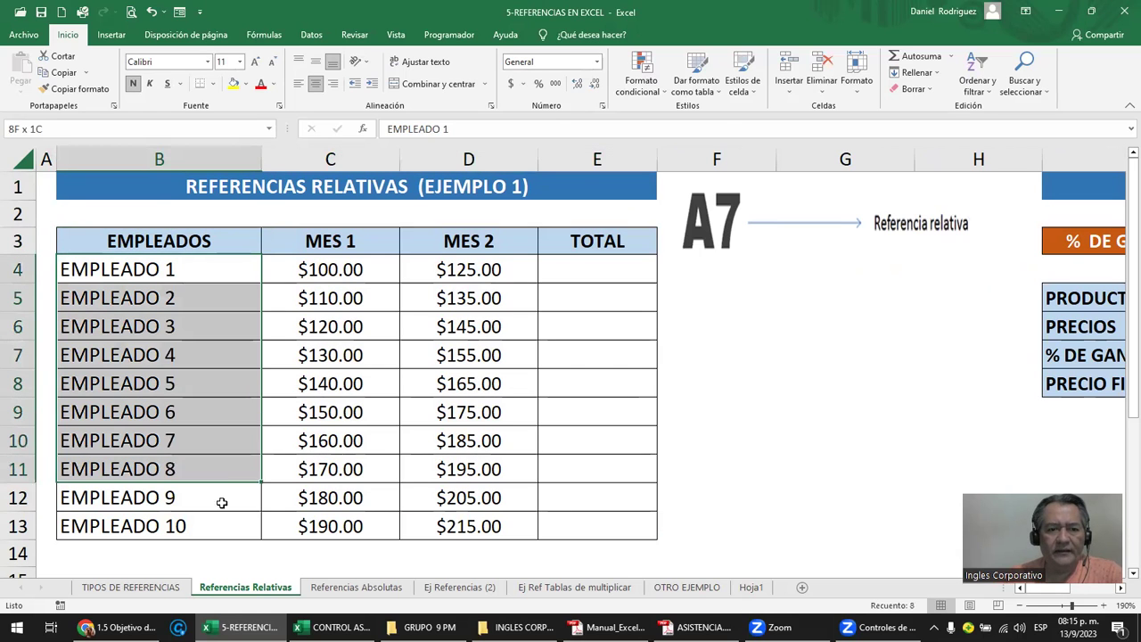
left_click(346, 247)
left_click(416, 249)
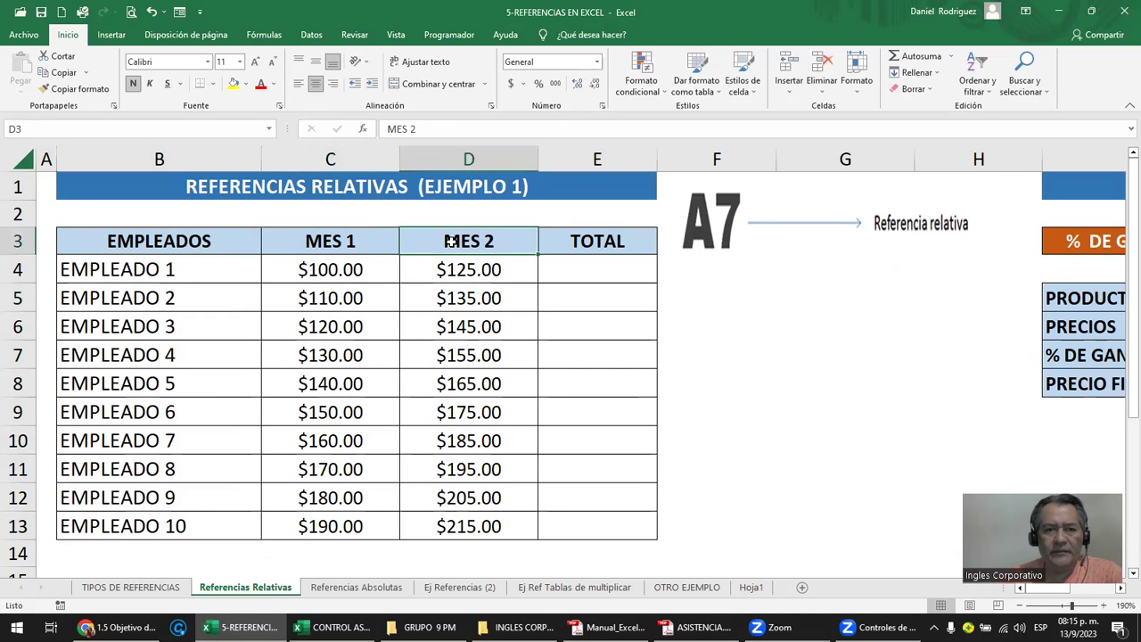
left_click(392, 379)
left_click(467, 395)
left_click(468, 466)
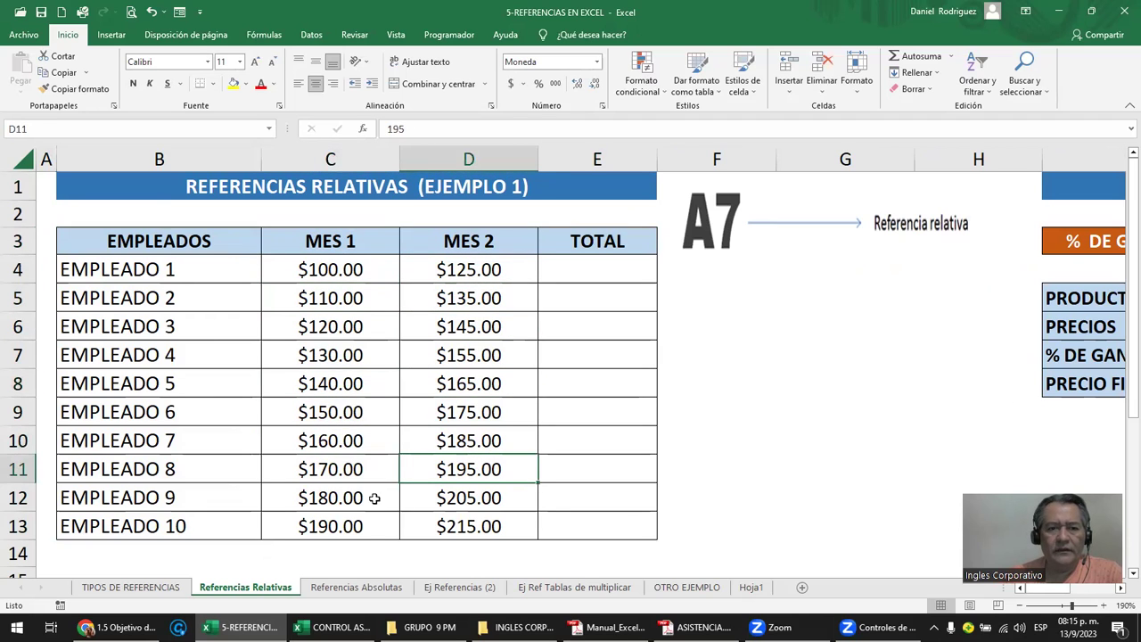
left_click(346, 277)
left_click(570, 273)
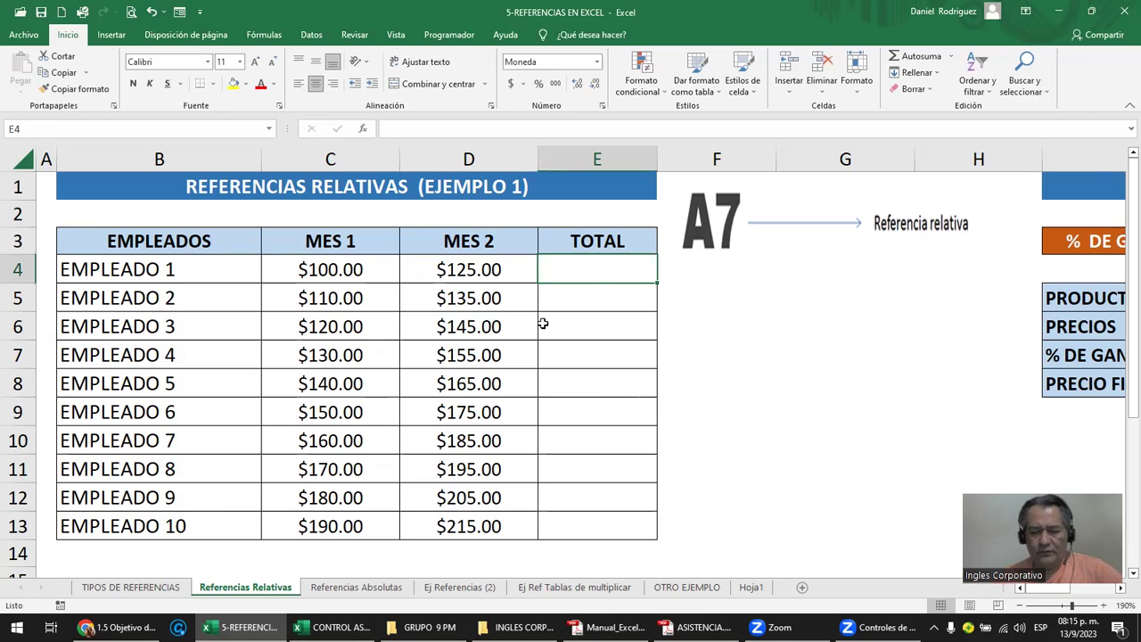
- Enter =C4+D4 in E4 for EMPLEADO 1's total and review the formula
type("=")
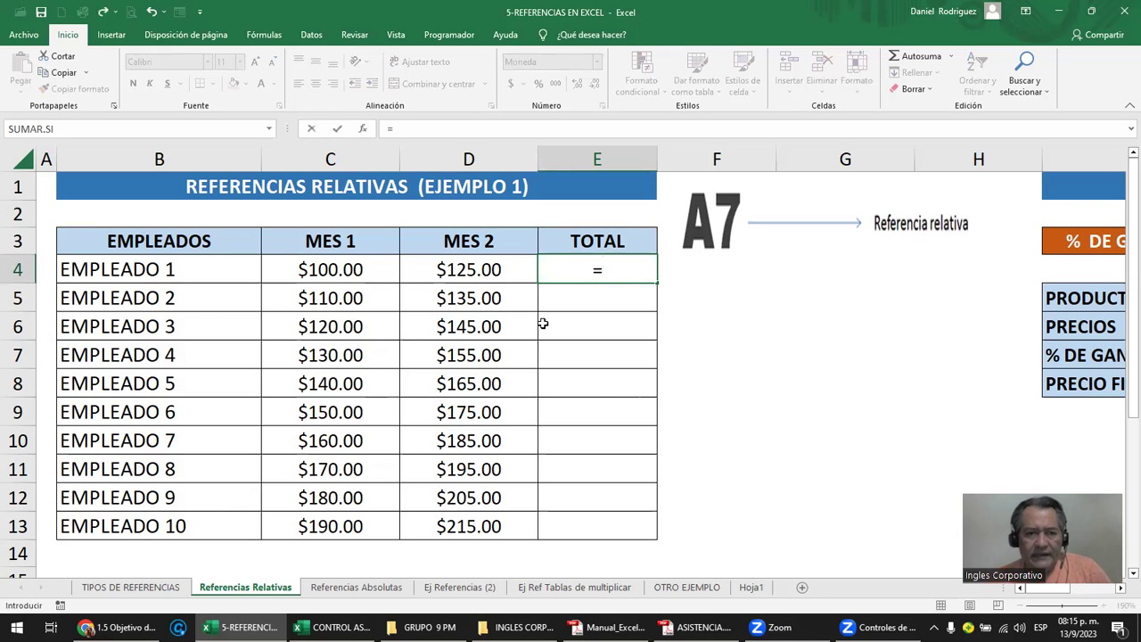
left_click(332, 269)
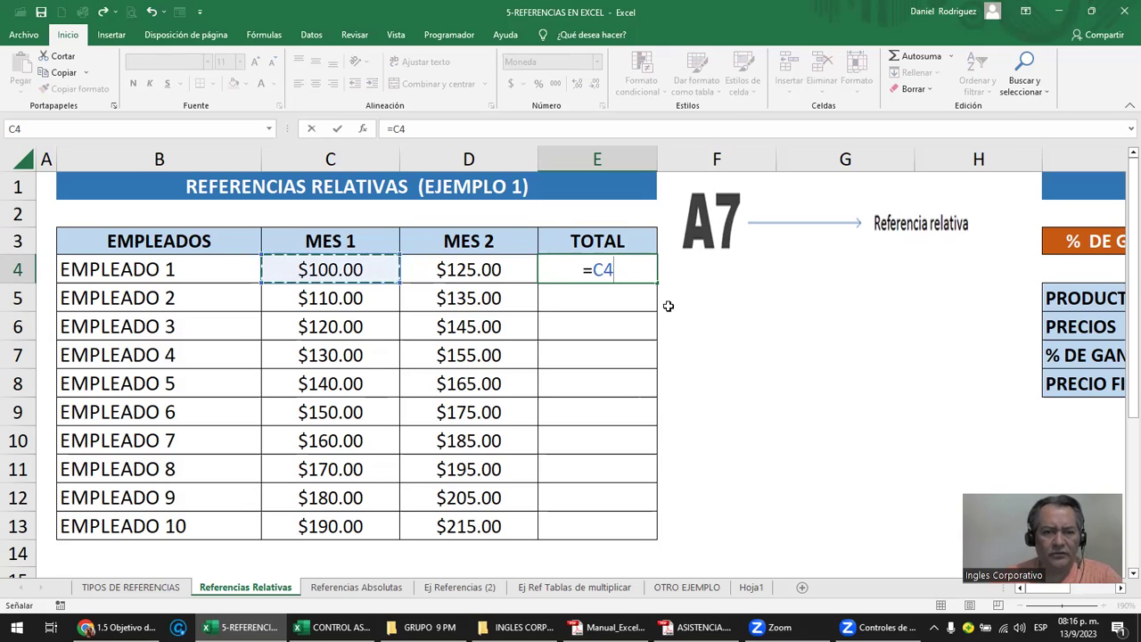
type("+")
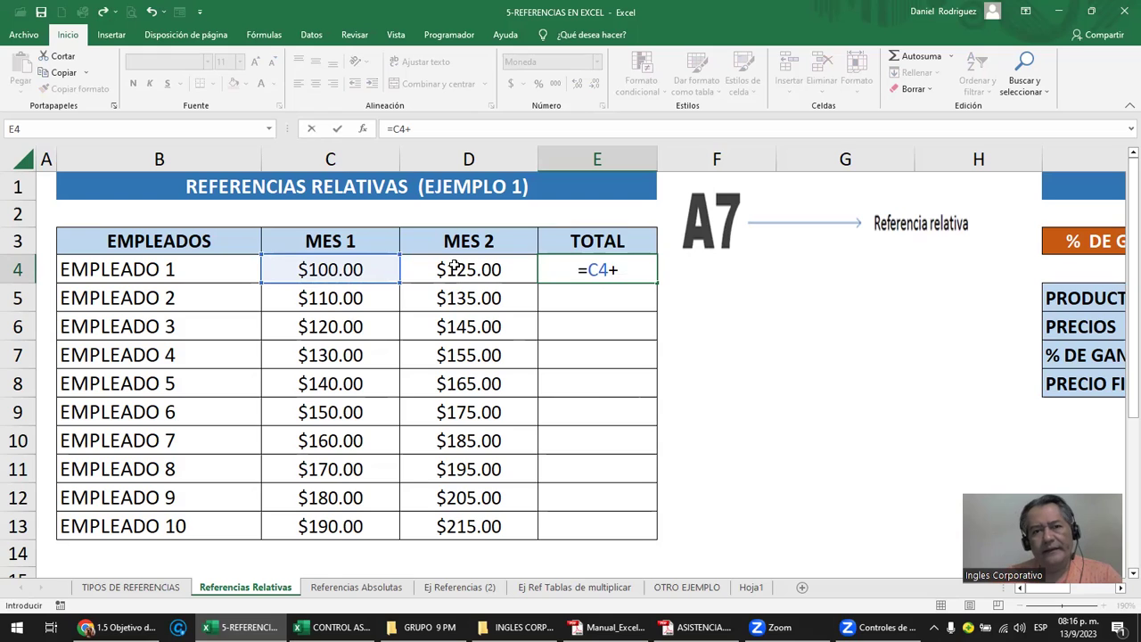
left_click(457, 272)
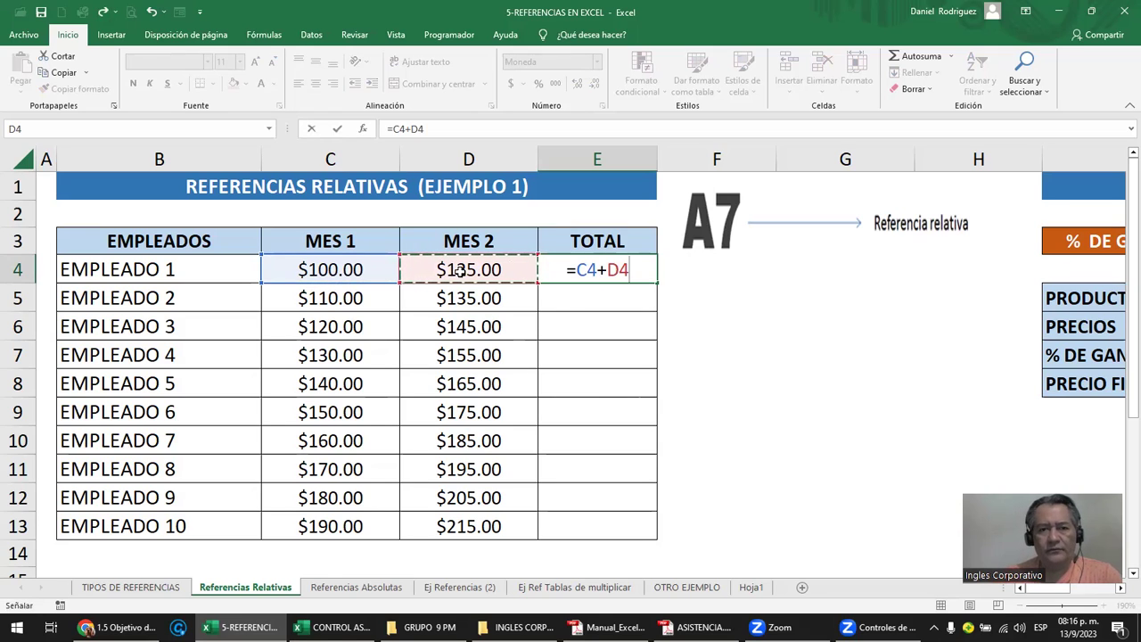
key("Return")
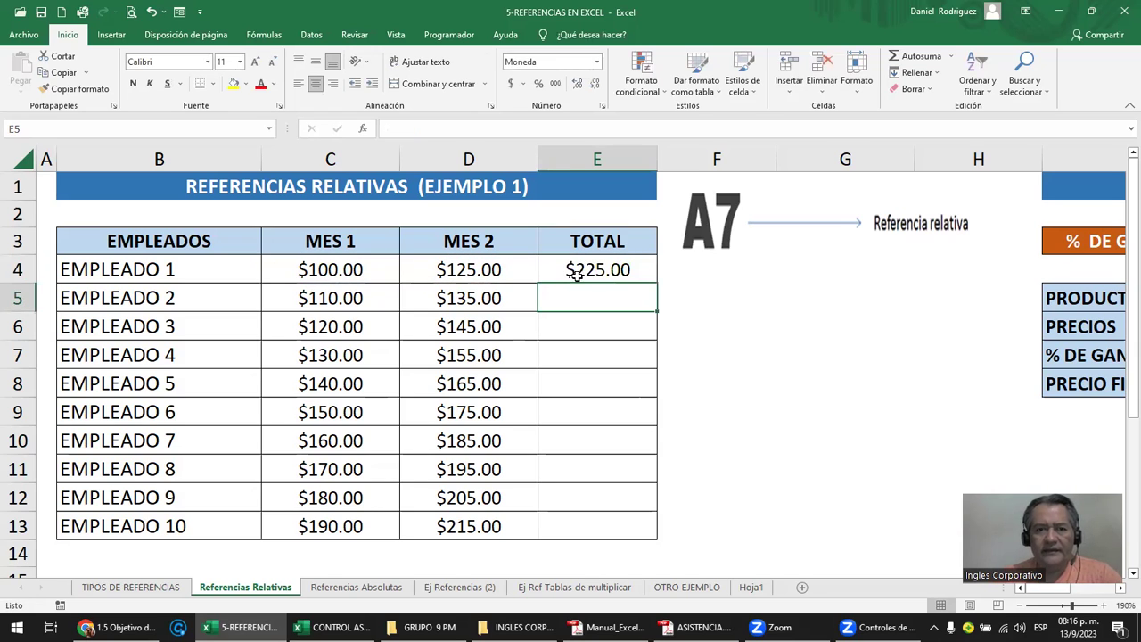
double_click(586, 269)
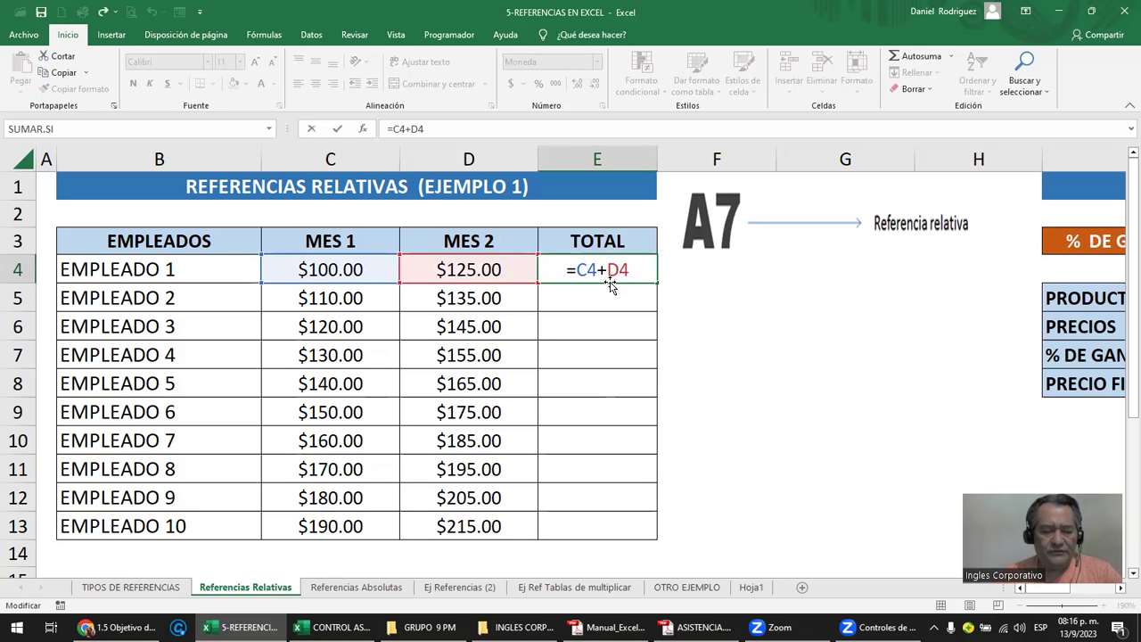
key("Escape")
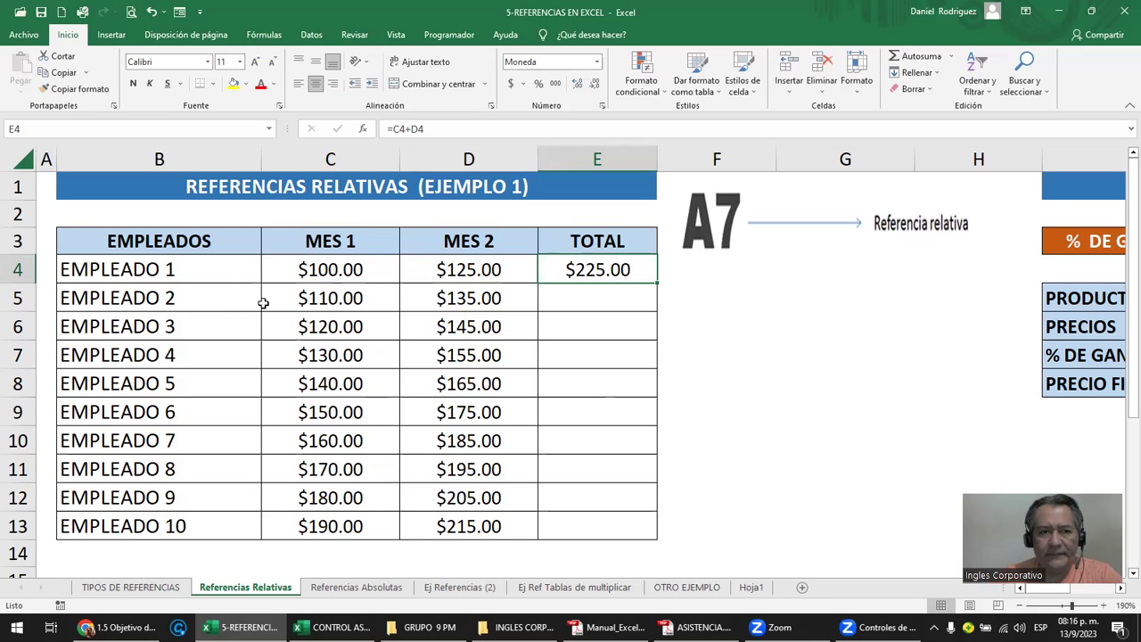
- Point out the empty totals for EMPLEADO 2–10 and show which cells E4's formula uses
mouse_move(192, 298)
left_mouse_down()
mouse_move(177, 419)
mouse_move(203, 525)
left_mouse_up()
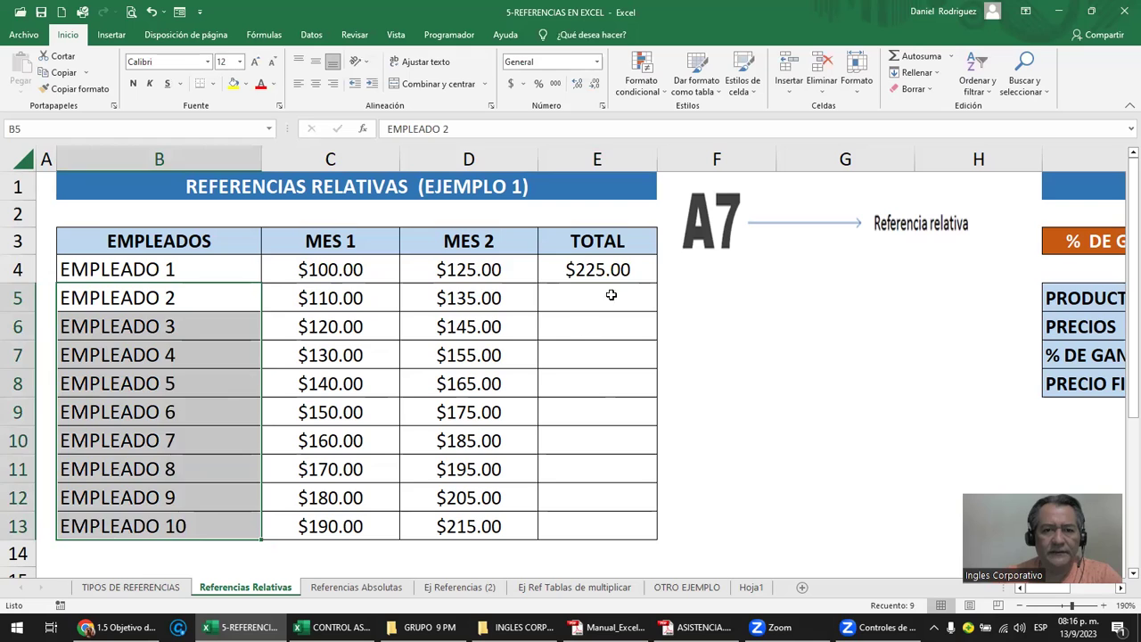
left_click(619, 268)
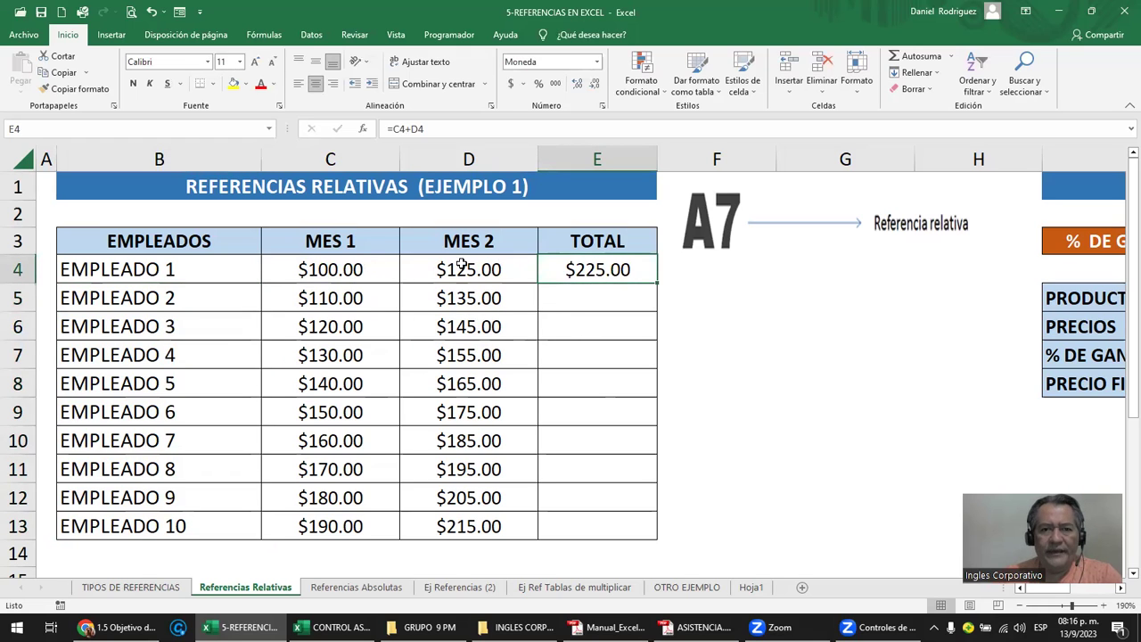
left_click(589, 298)
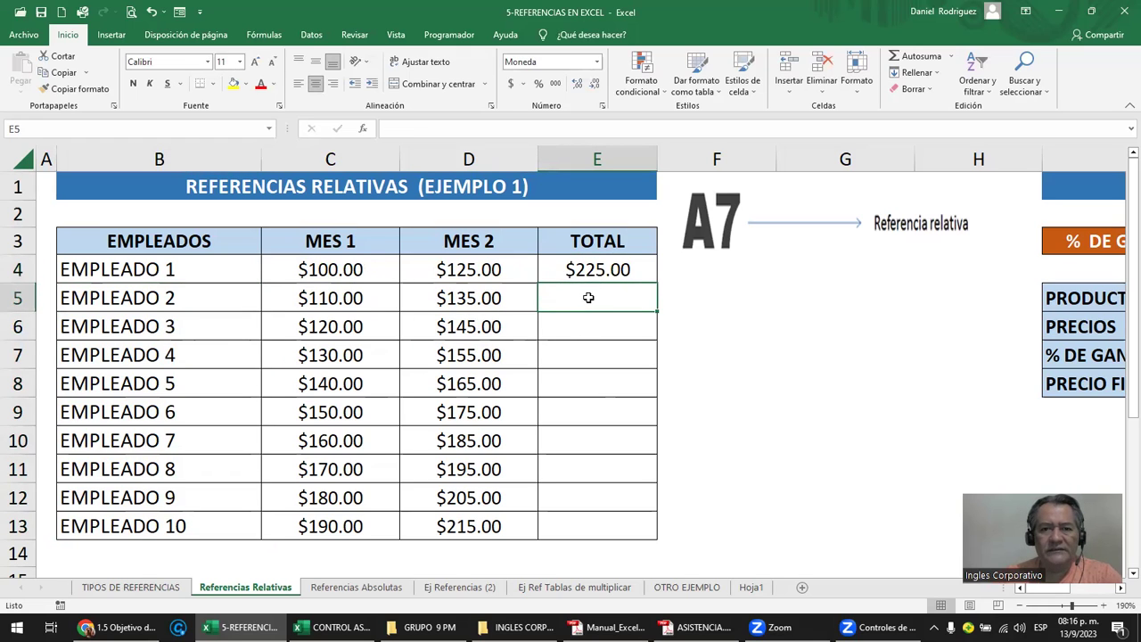
left_click(586, 324)
left_click(601, 270)
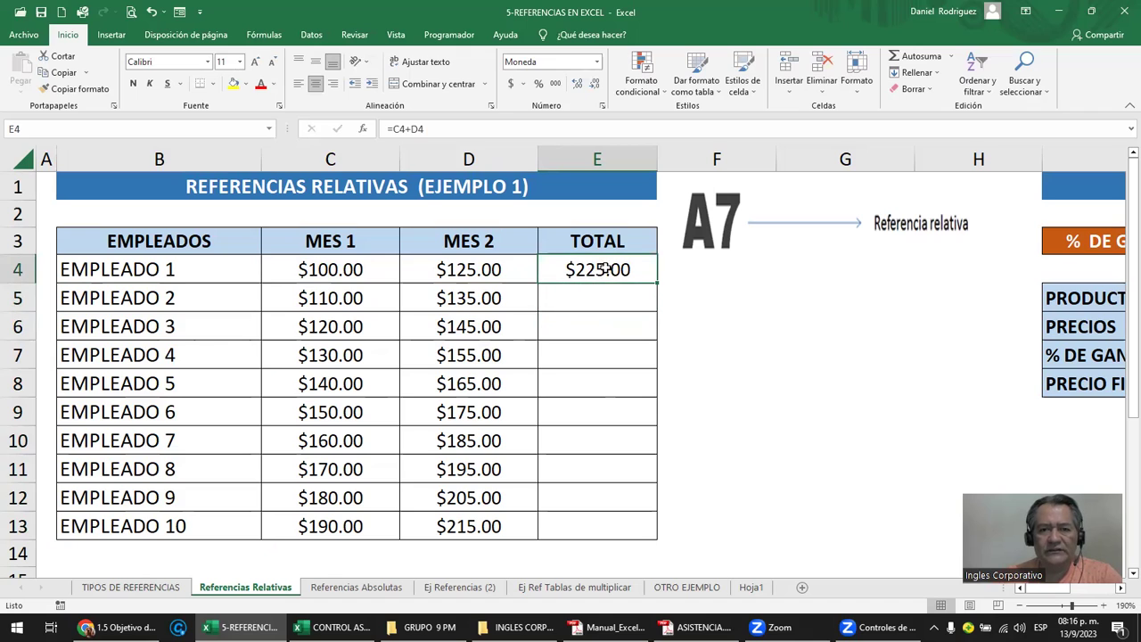
double_click(572, 270)
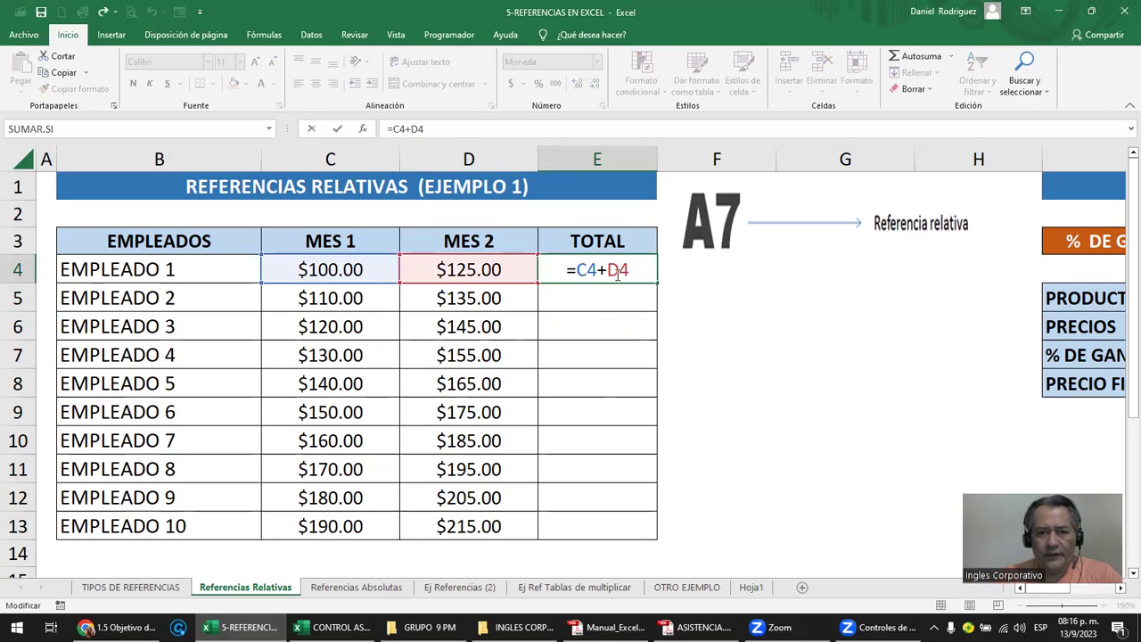
key("Escape")
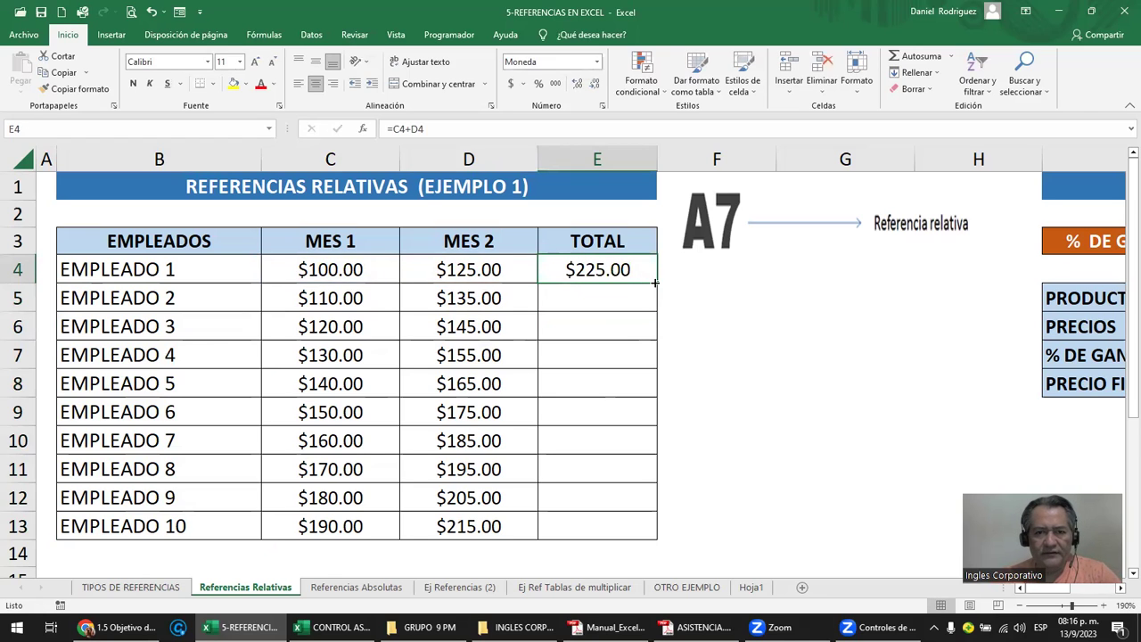
- Fill the E4 formula down to row 13 and inspect E5's =C5+D5 and E4's formula
double_click(656, 283)
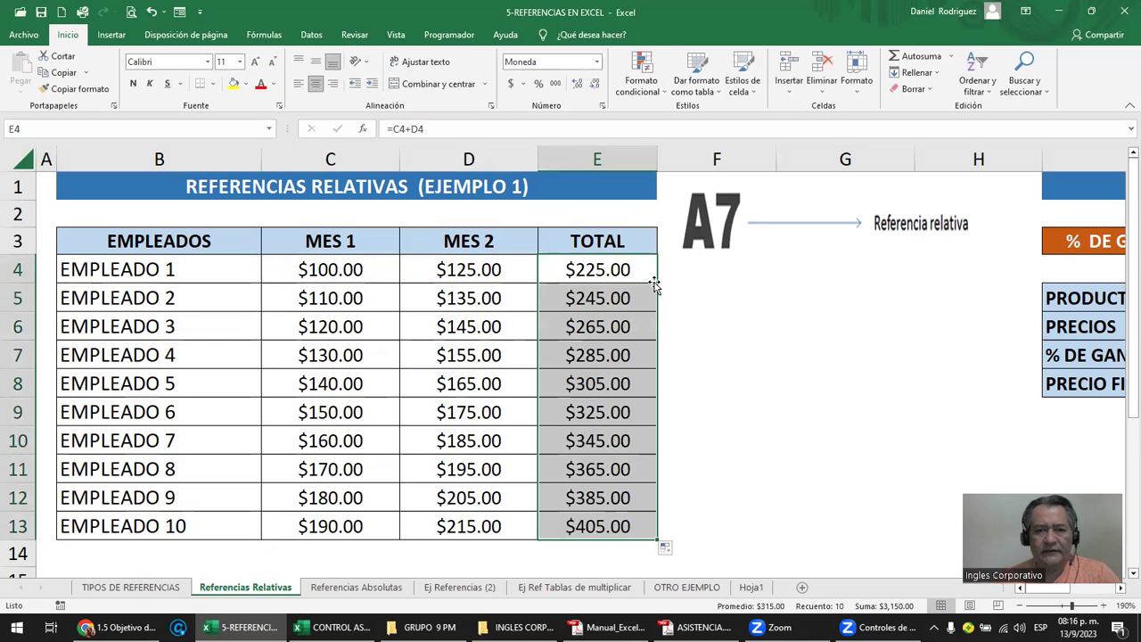
left_click(696, 344)
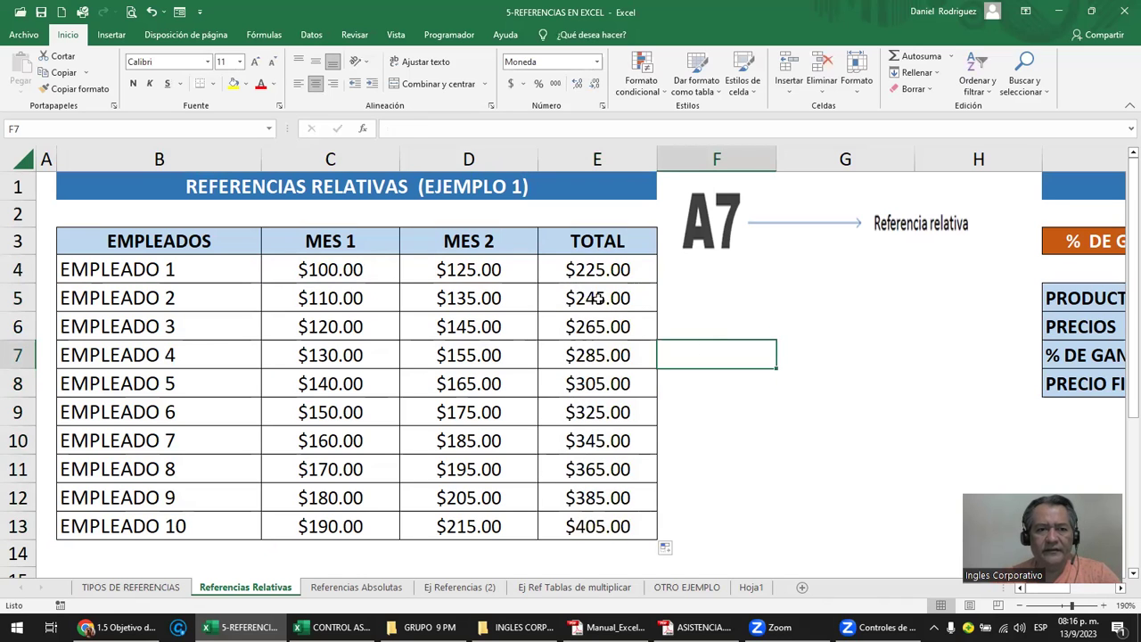
left_click(597, 298)
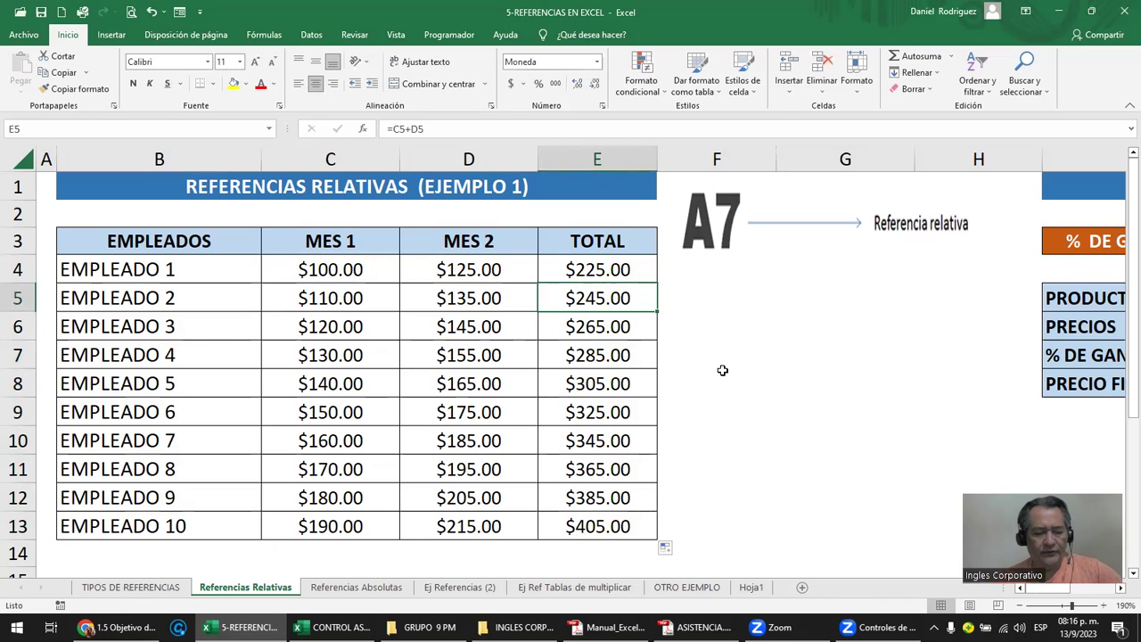
key("F2")
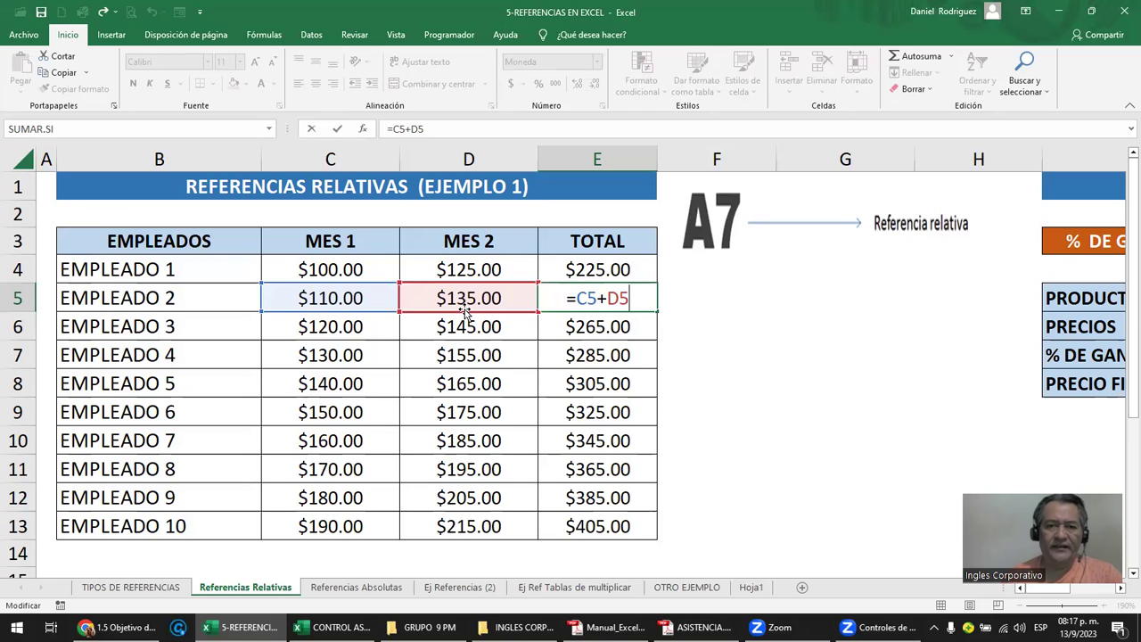
key("Escape")
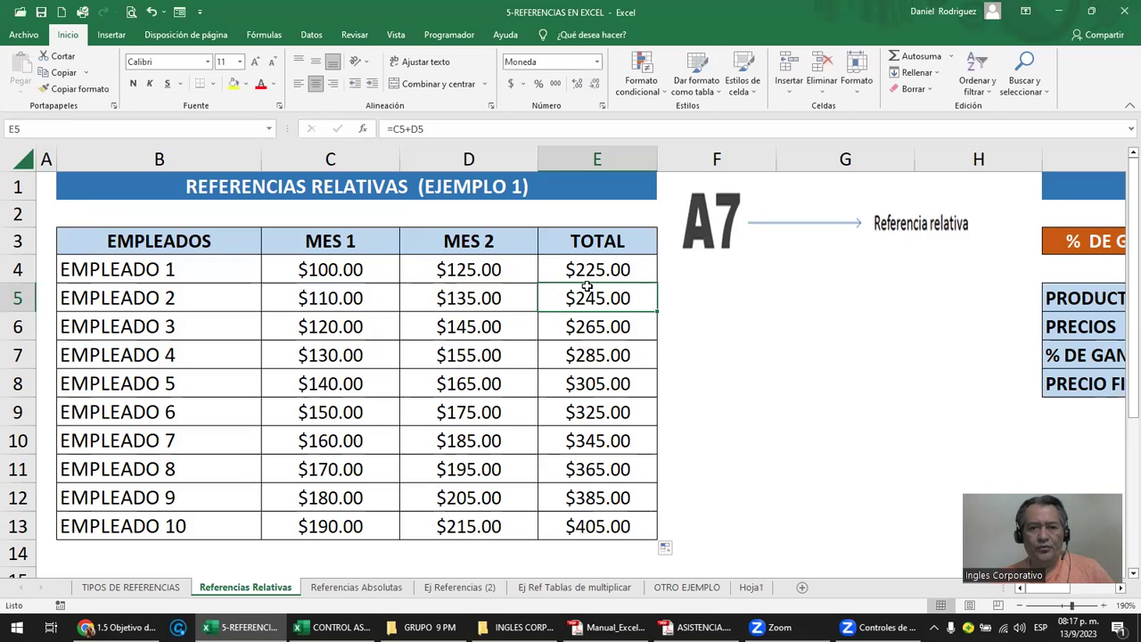
double_click(583, 280)
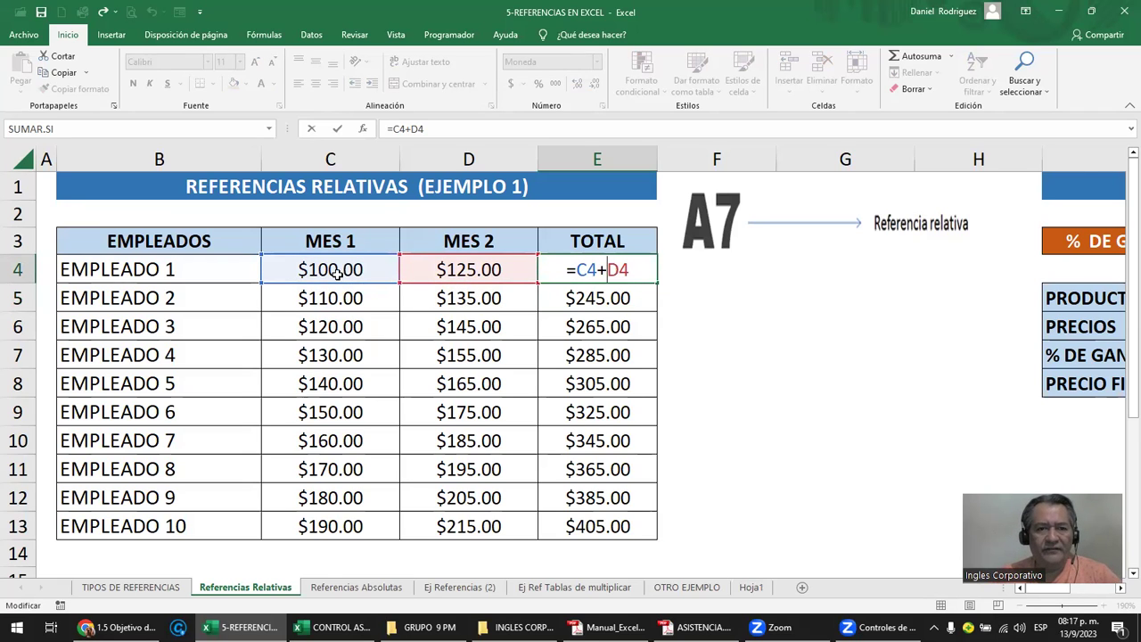
key("Escape")
- Draw a downward arrow line in column F beside TOTAL, from row 5 to about row 11
left_click(114, 38)
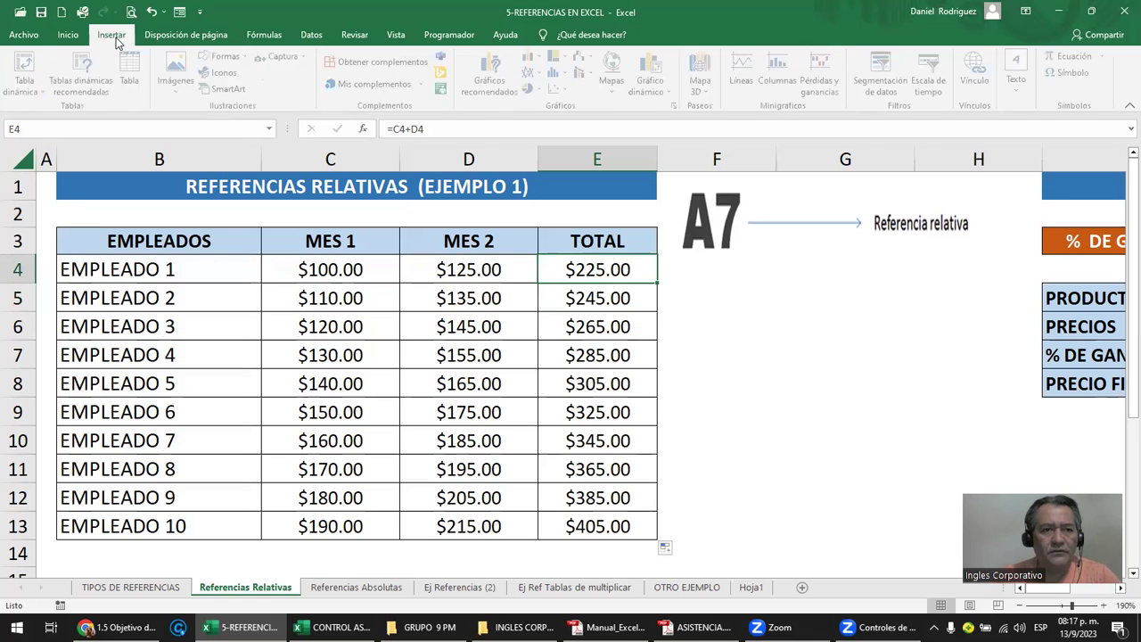
left_click(248, 60)
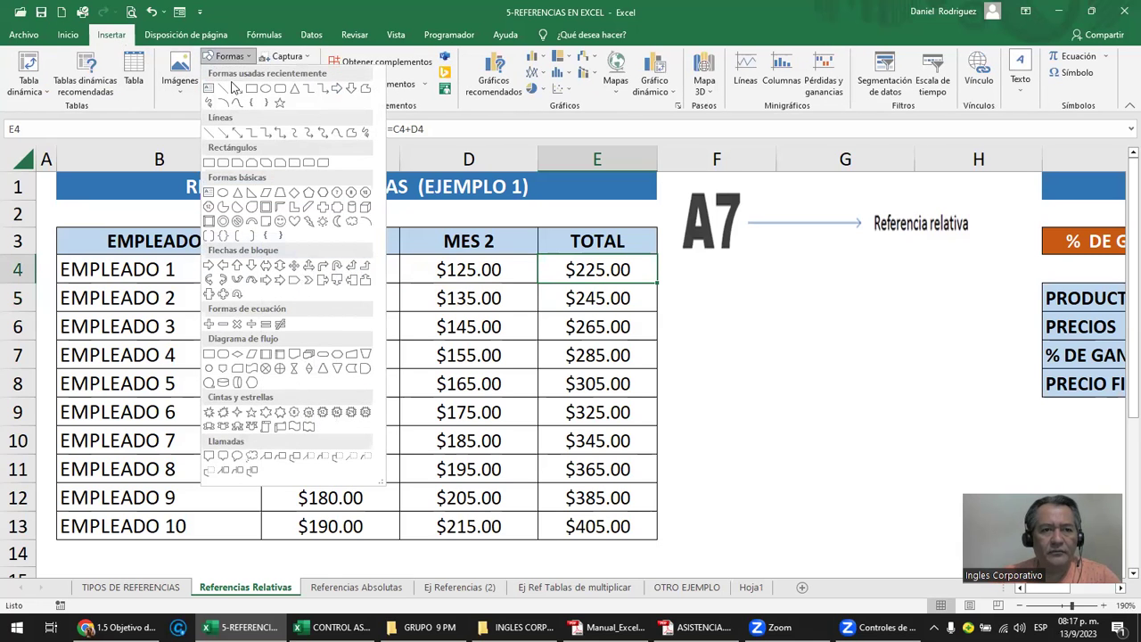
left_click(231, 91)
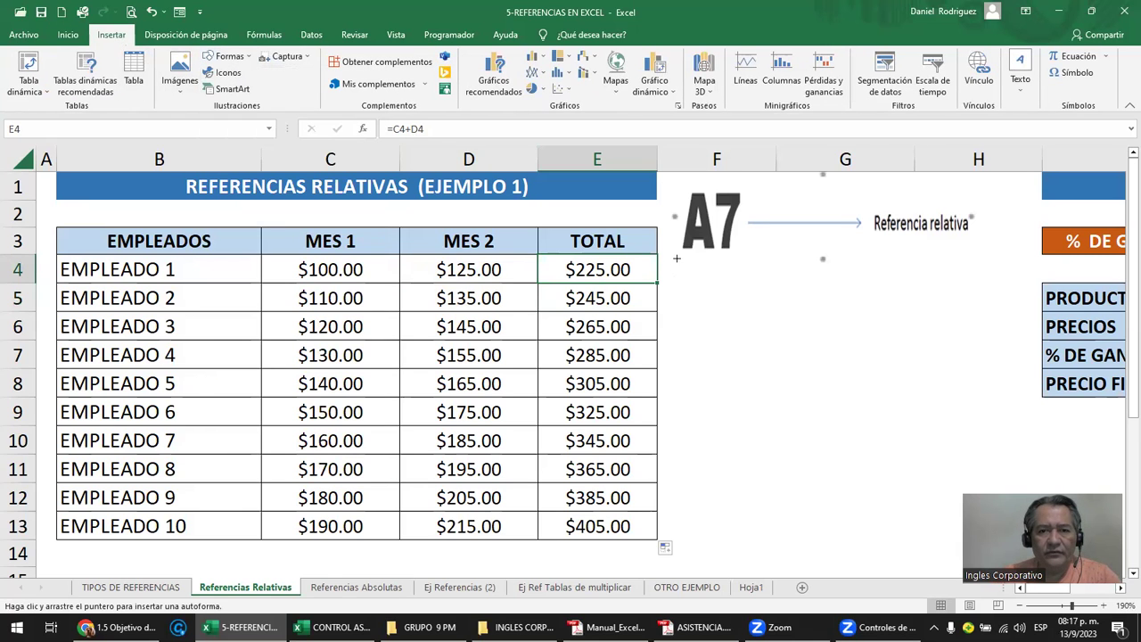
left_click_drag(692, 280, 695, 484)
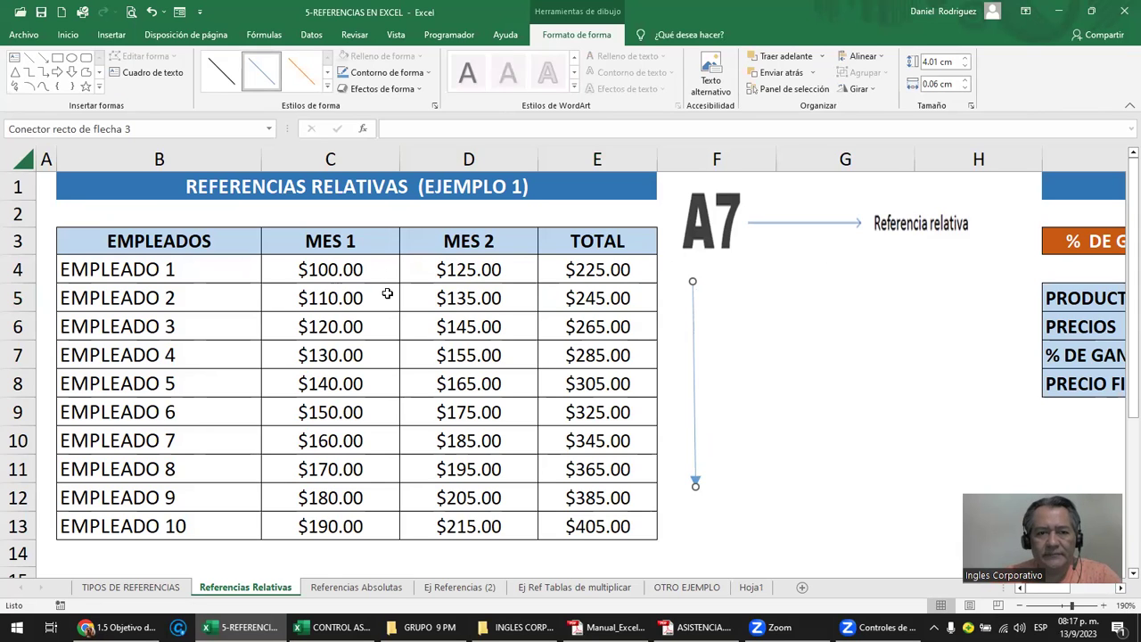
left_click(114, 269)
left_click(16, 271)
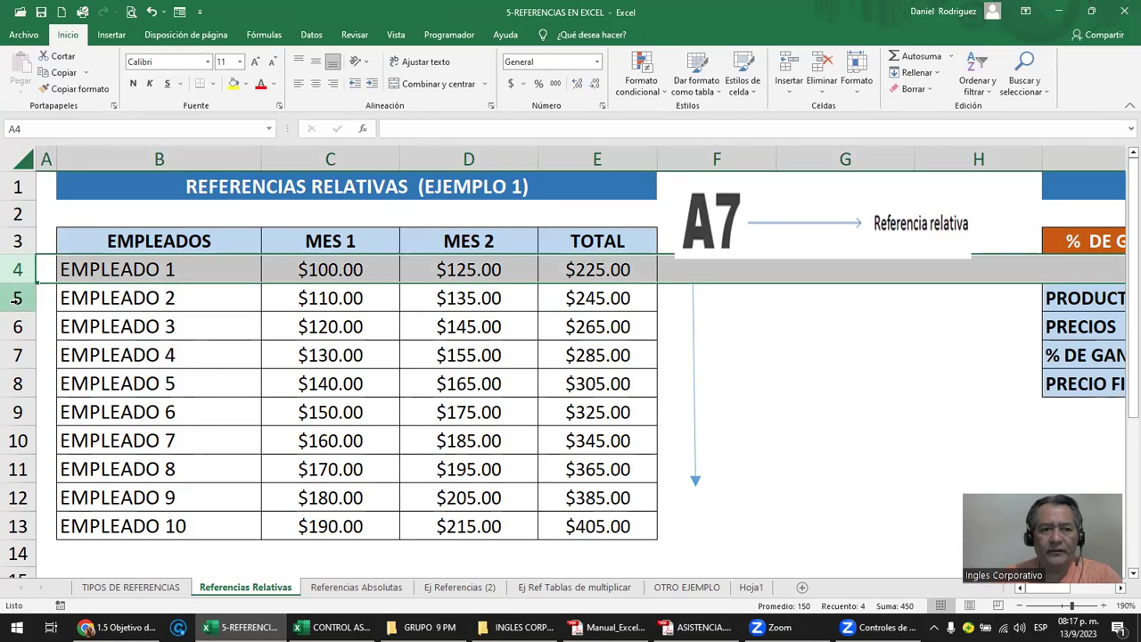
left_click_drag(16, 300, 18, 539)
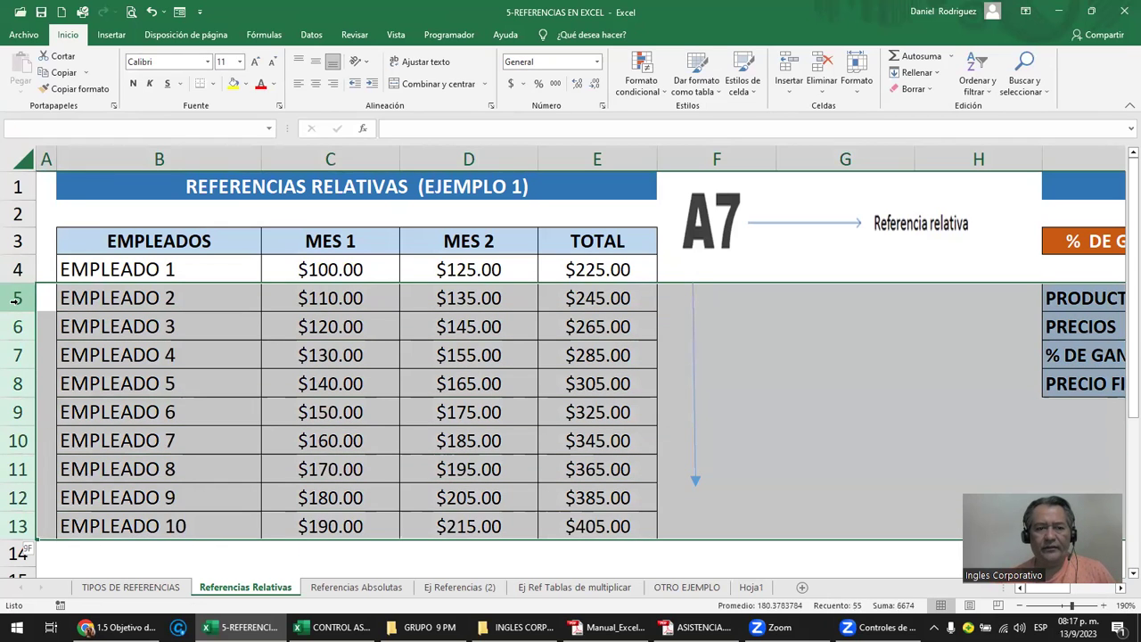
left_click(593, 268)
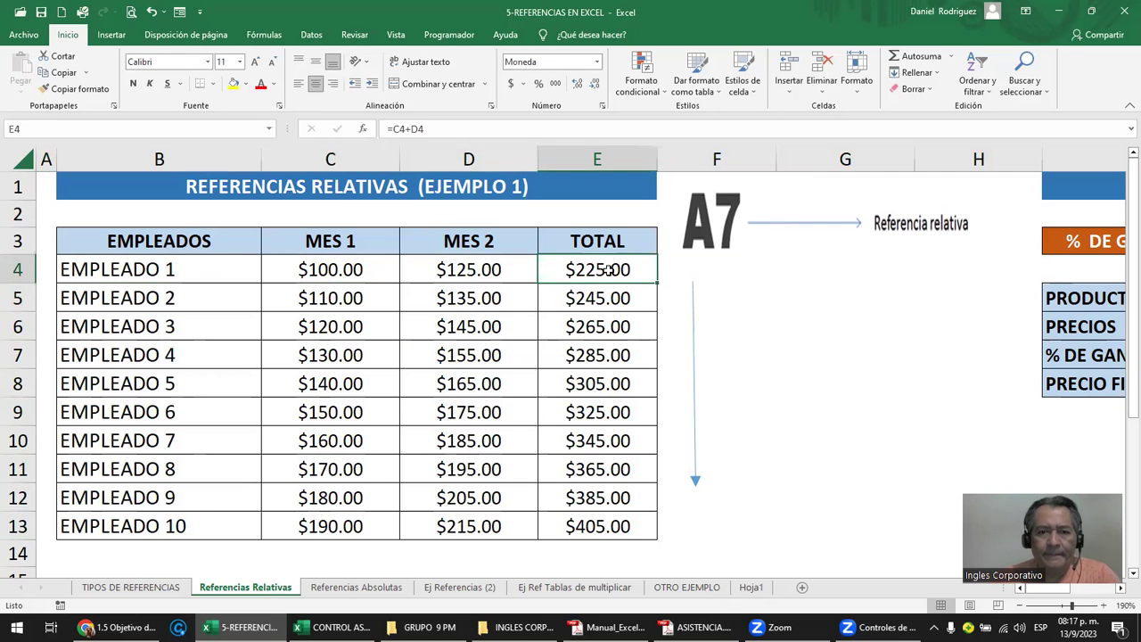
double_click(609, 271)
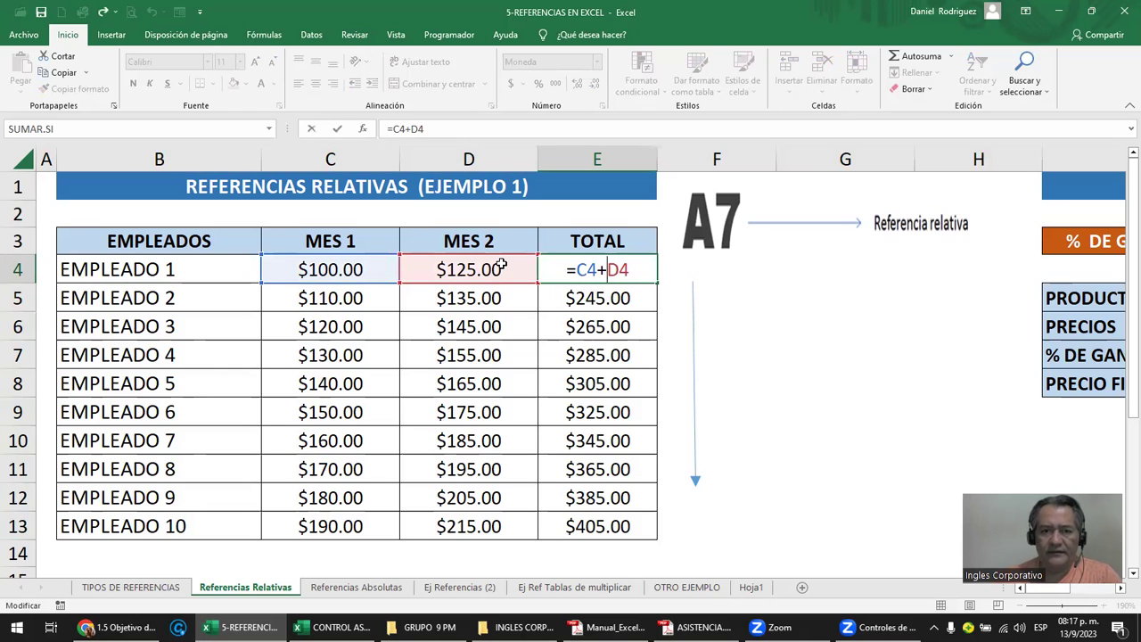
key("Return")
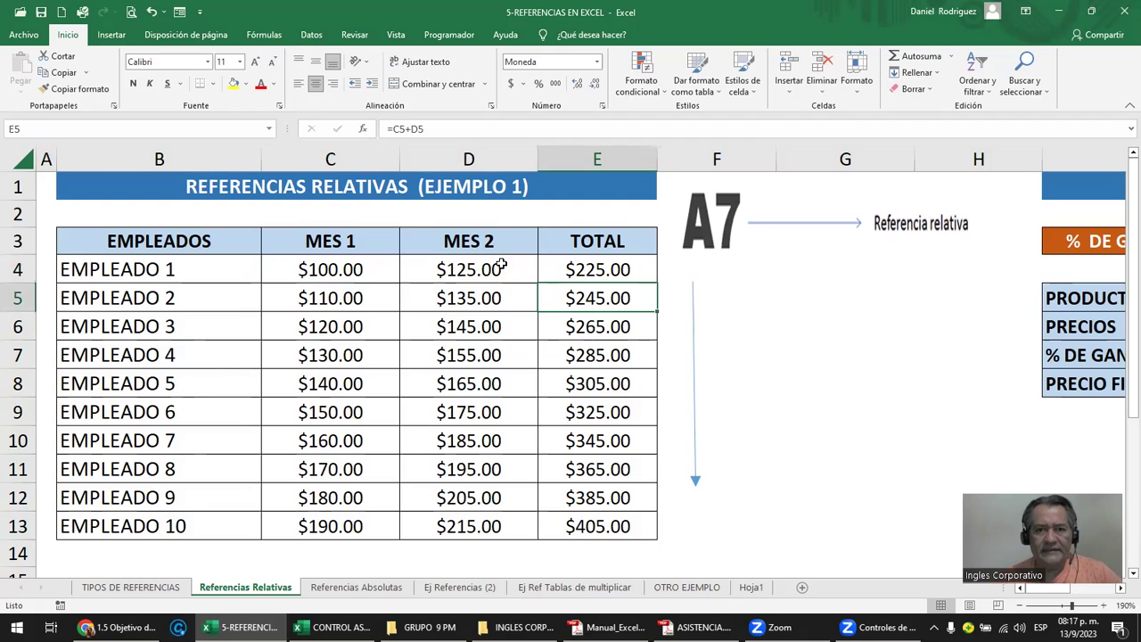
left_click(332, 299)
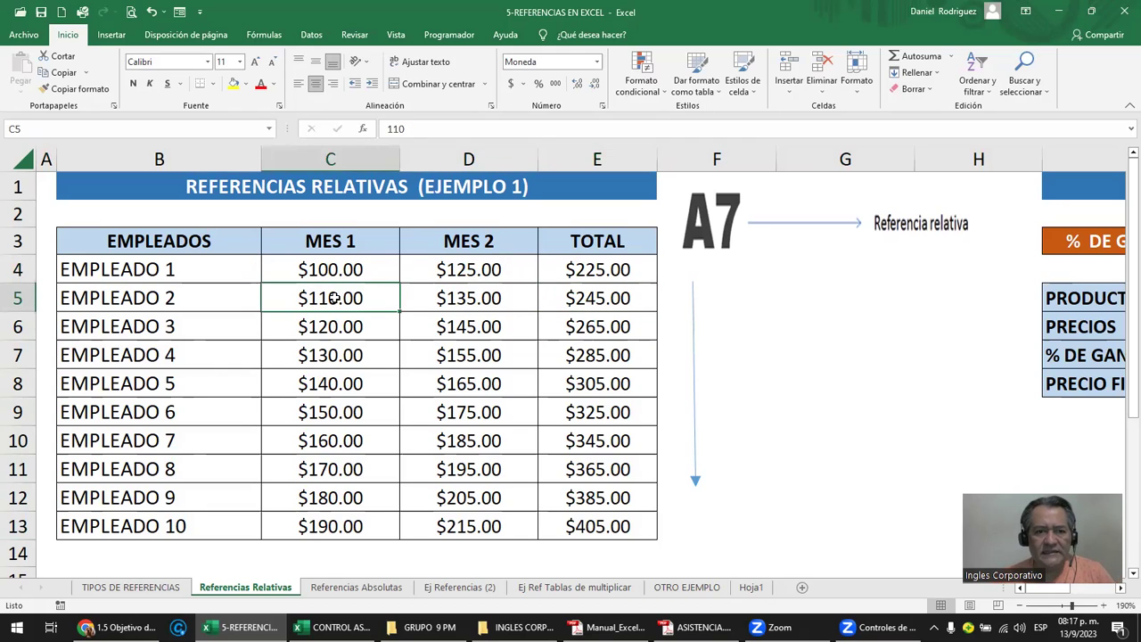
left_click(487, 297)
left_click(602, 306)
key("F2")
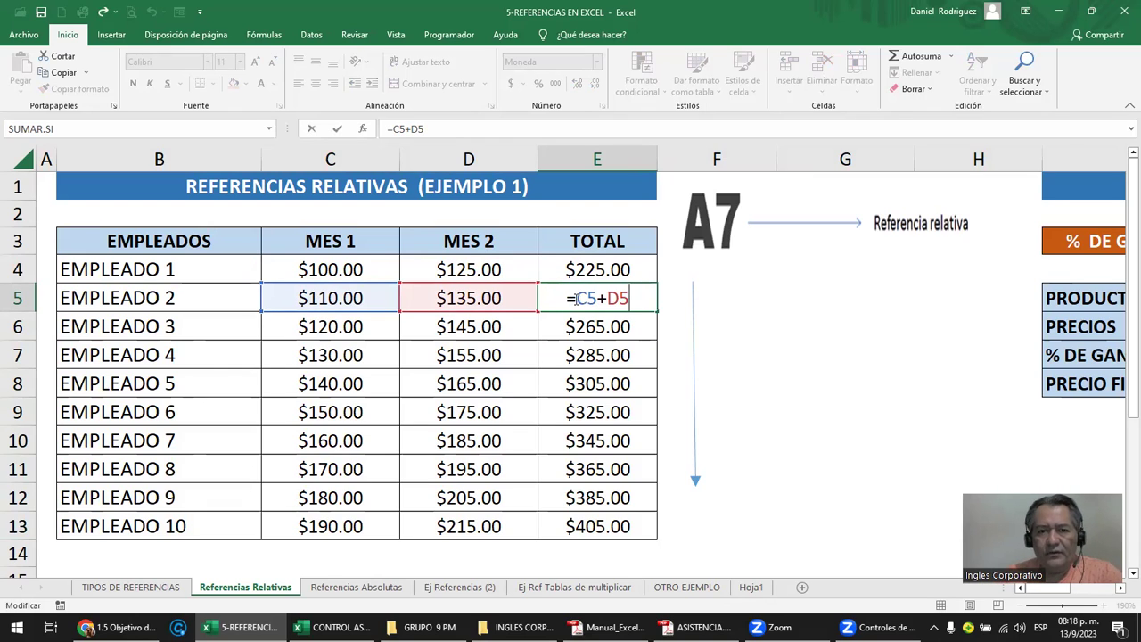
left_click(695, 353)
left_click(631, 327)
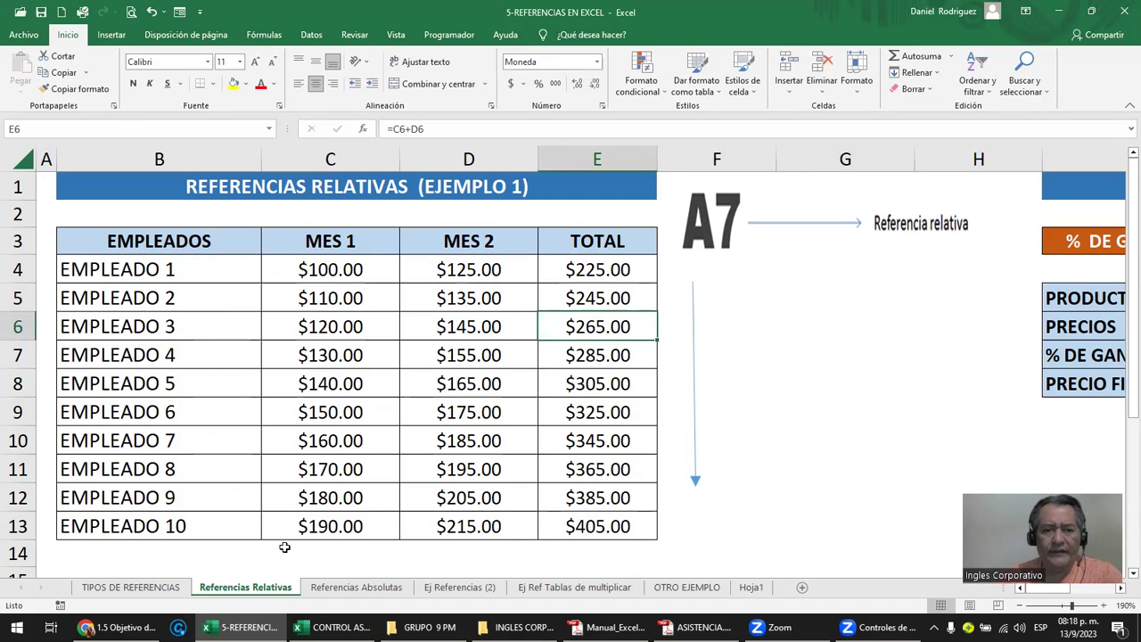
left_click(605, 295)
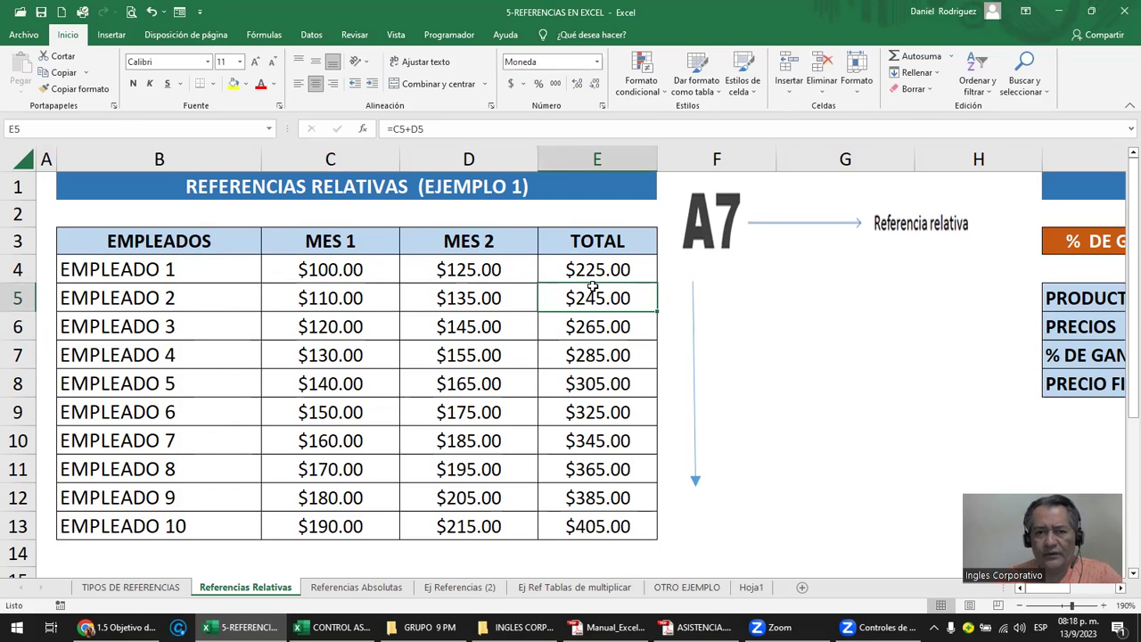
double_click(584, 272)
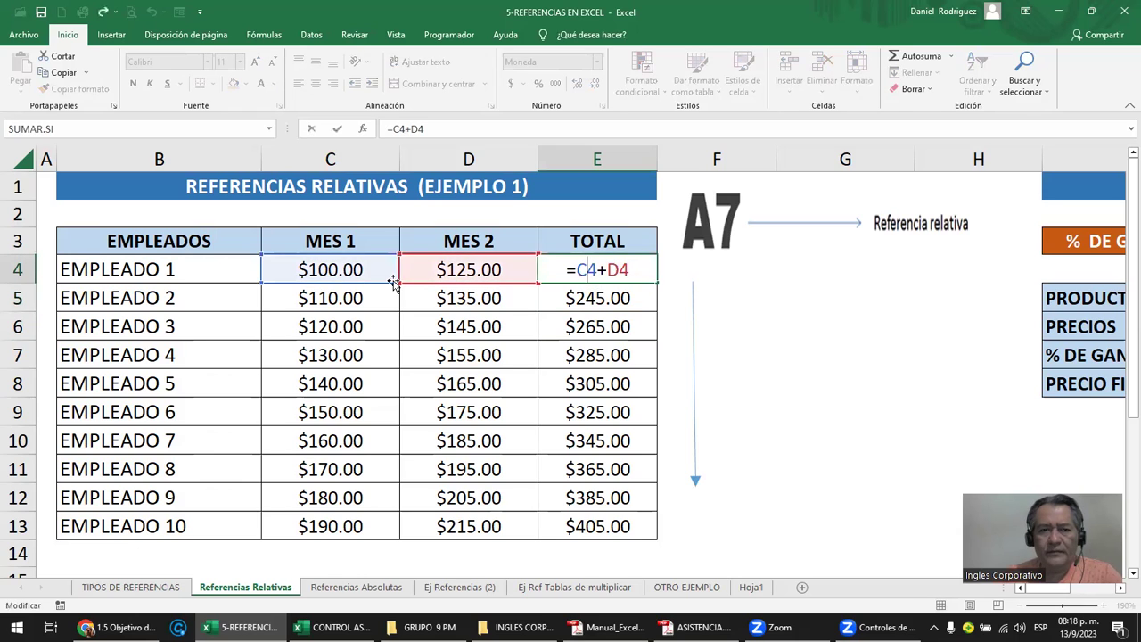
left_click(342, 272)
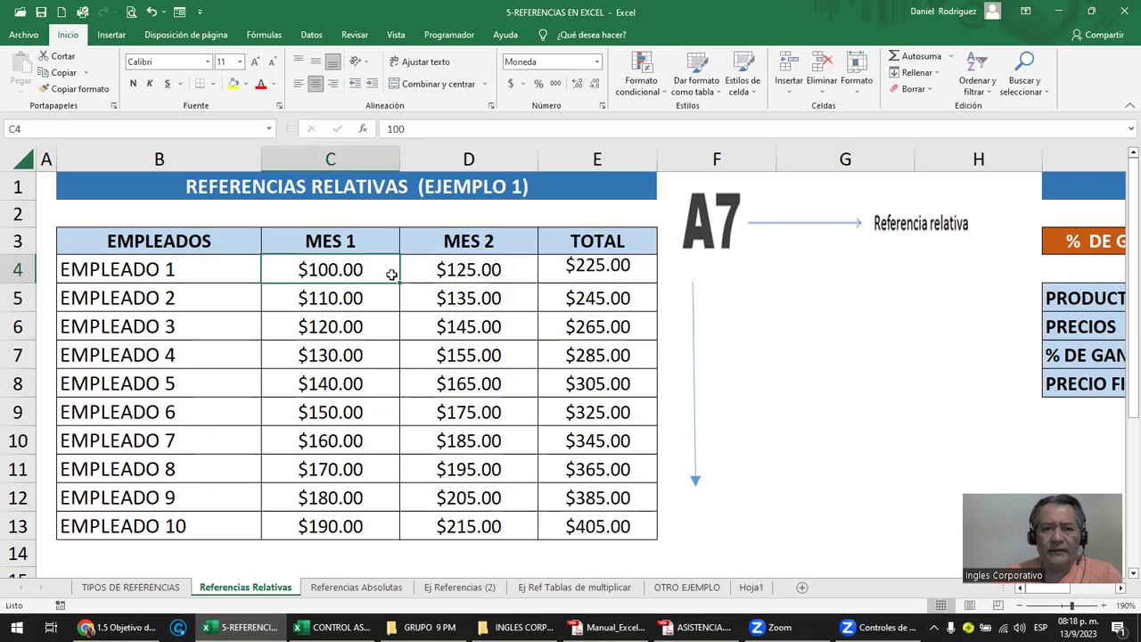
left_click(437, 269)
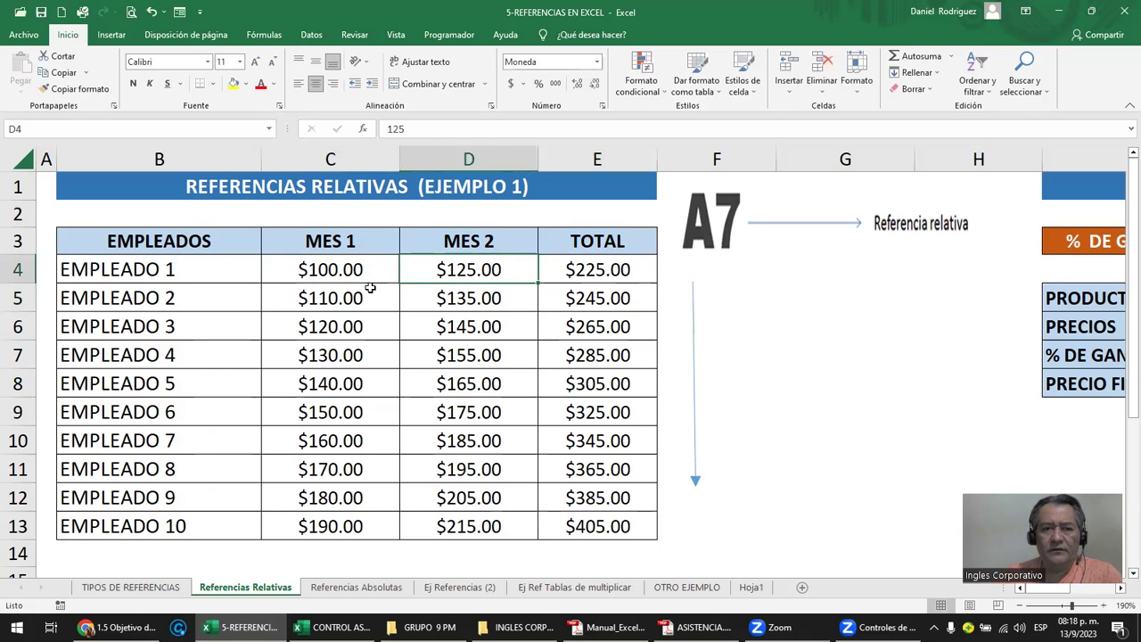
left_click(615, 269)
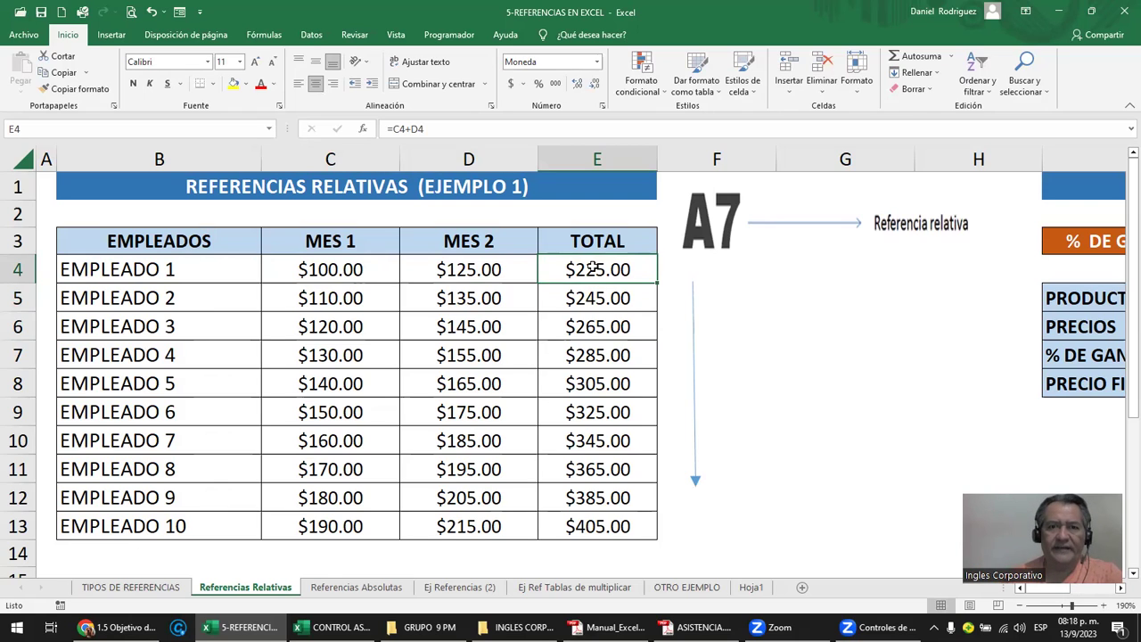
double_click(595, 269)
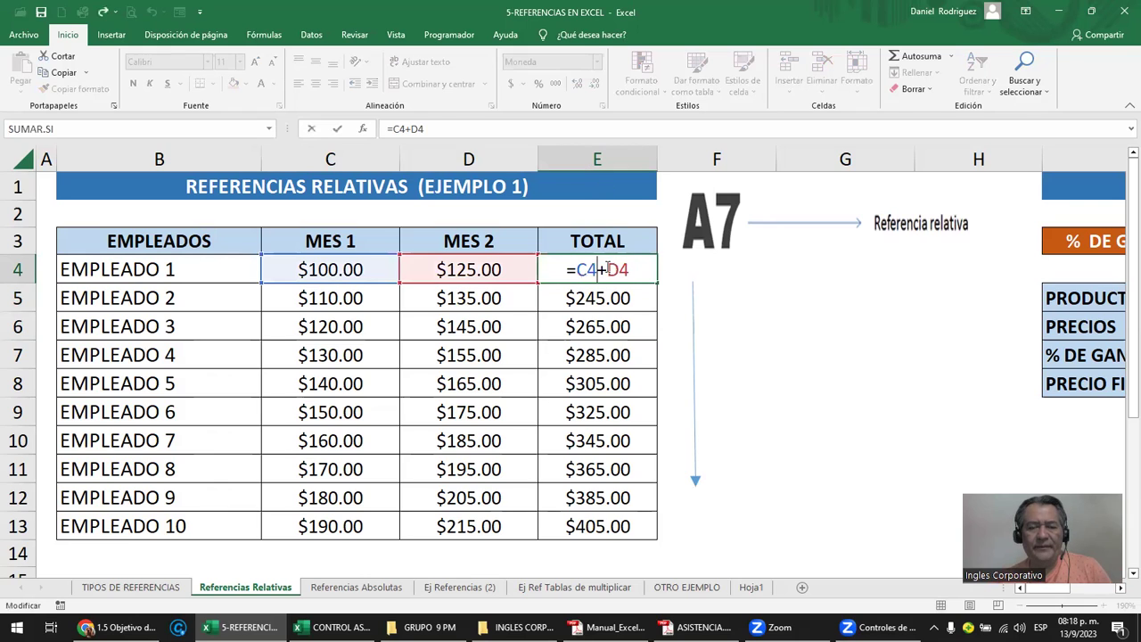
key("Escape")
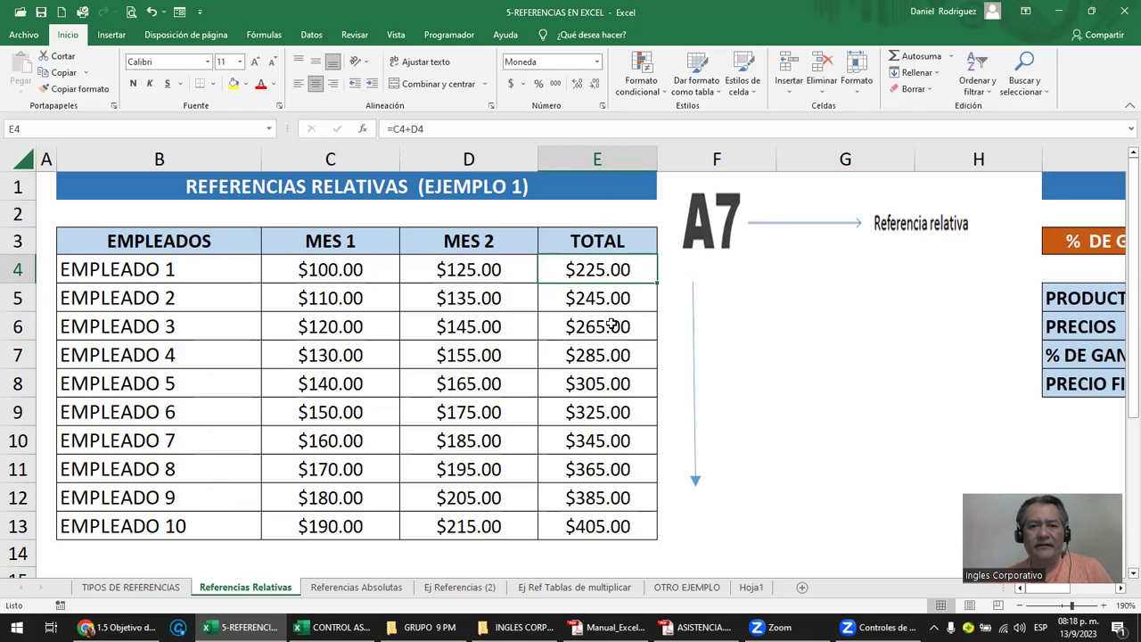
left_click(604, 294)
double_click(588, 300)
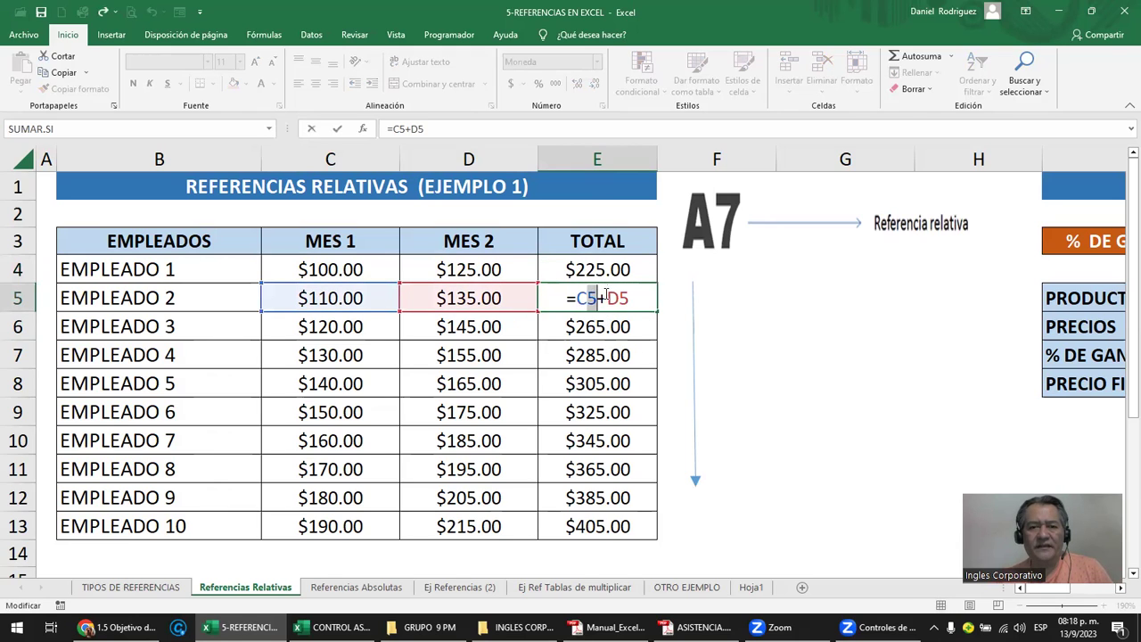
left_click_drag(619, 298, 633, 298)
key("Return")
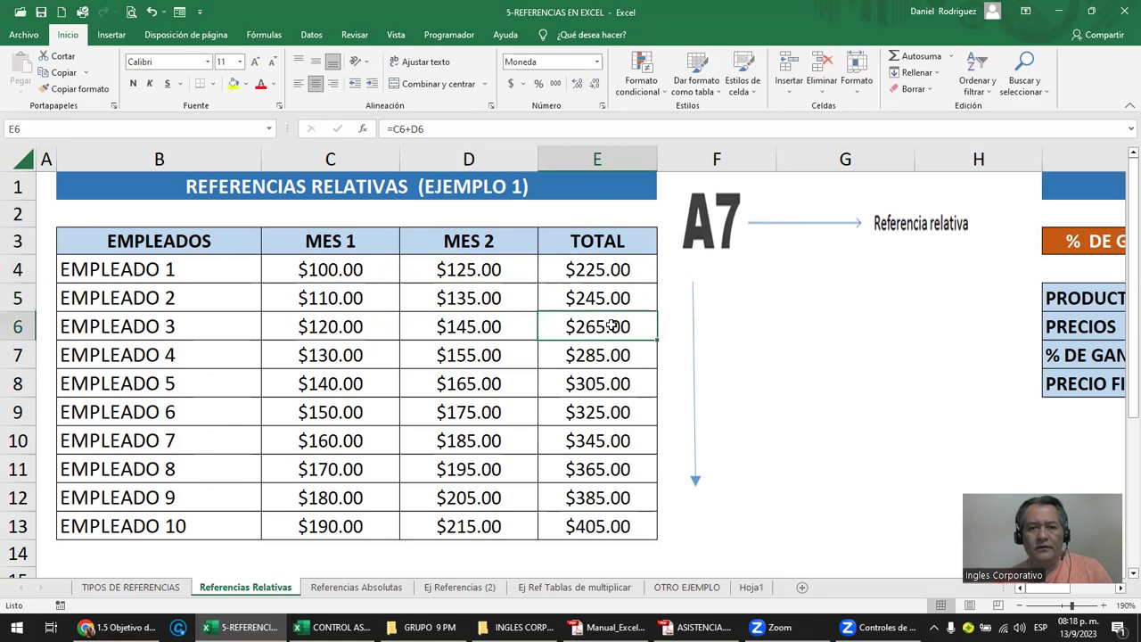
double_click(593, 328)
left_click_drag(621, 328, 638, 328)
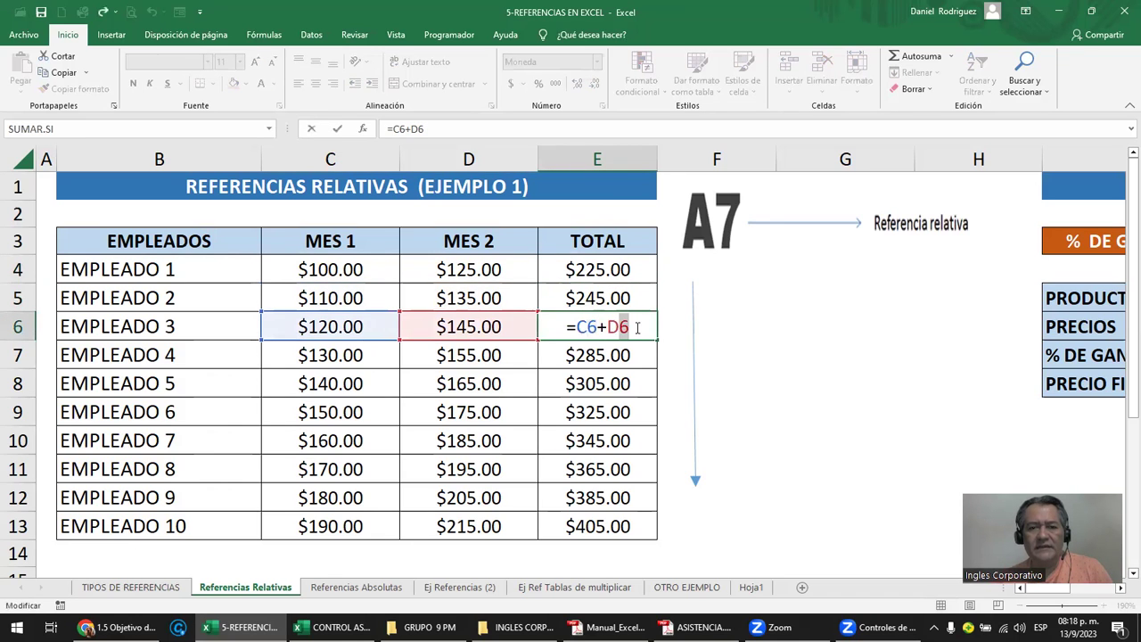
key("Escape")
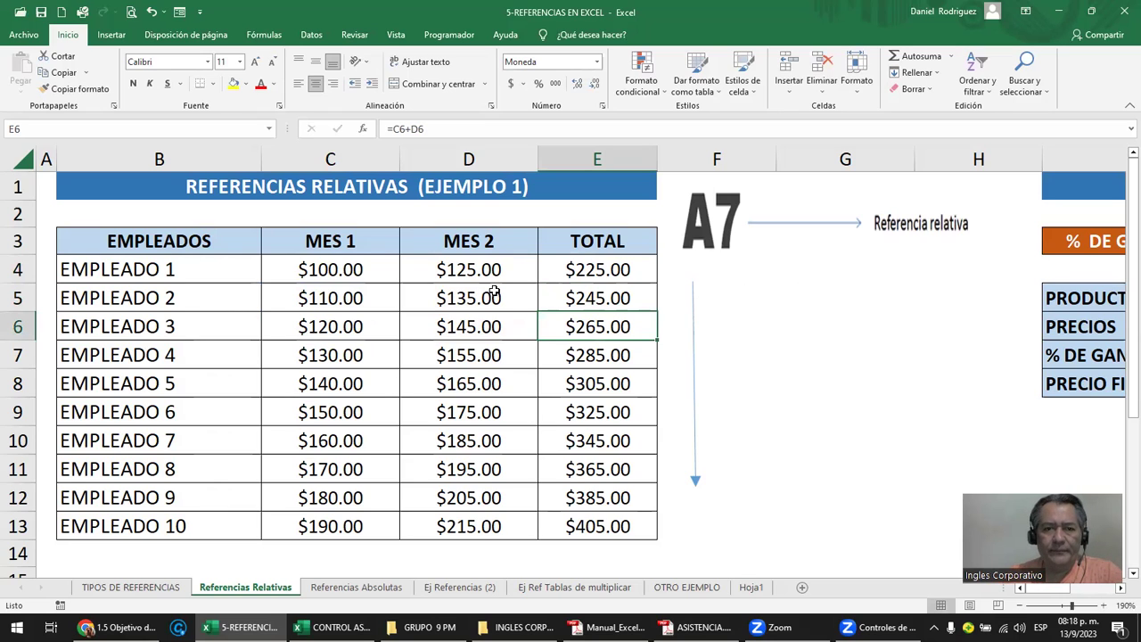
double_click(605, 269)
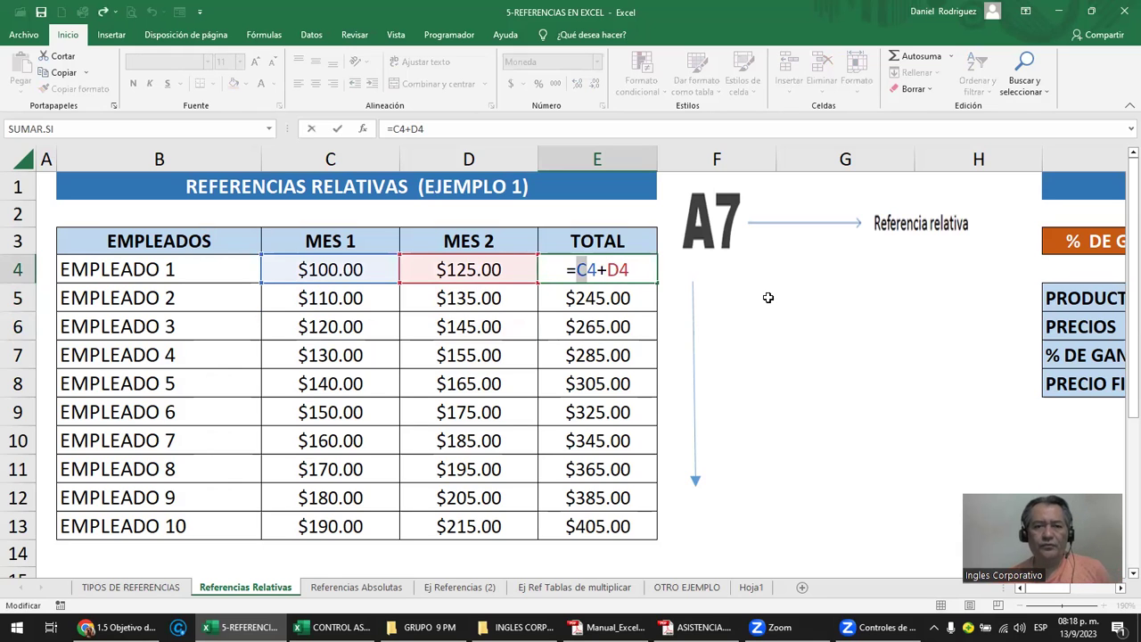
- Replace E4 with =SUMA(C4:D4) and fill it down to row 13
key("Delete")
key("Delete")
key("Delete")
key("Delete")
key("Delete")
type("su")
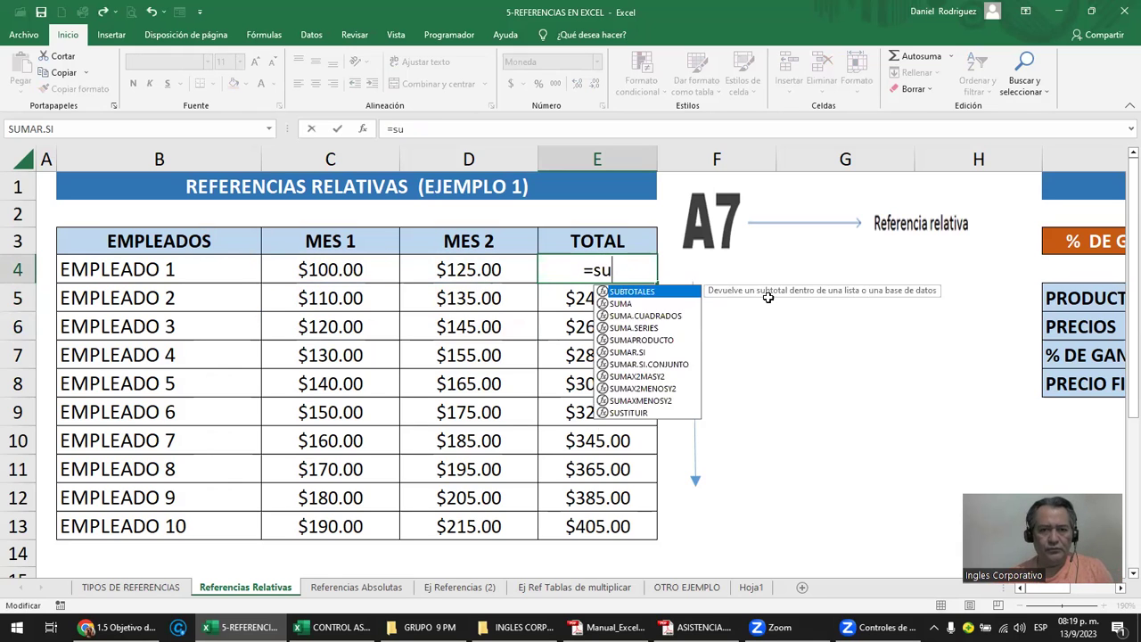
type("ma(")
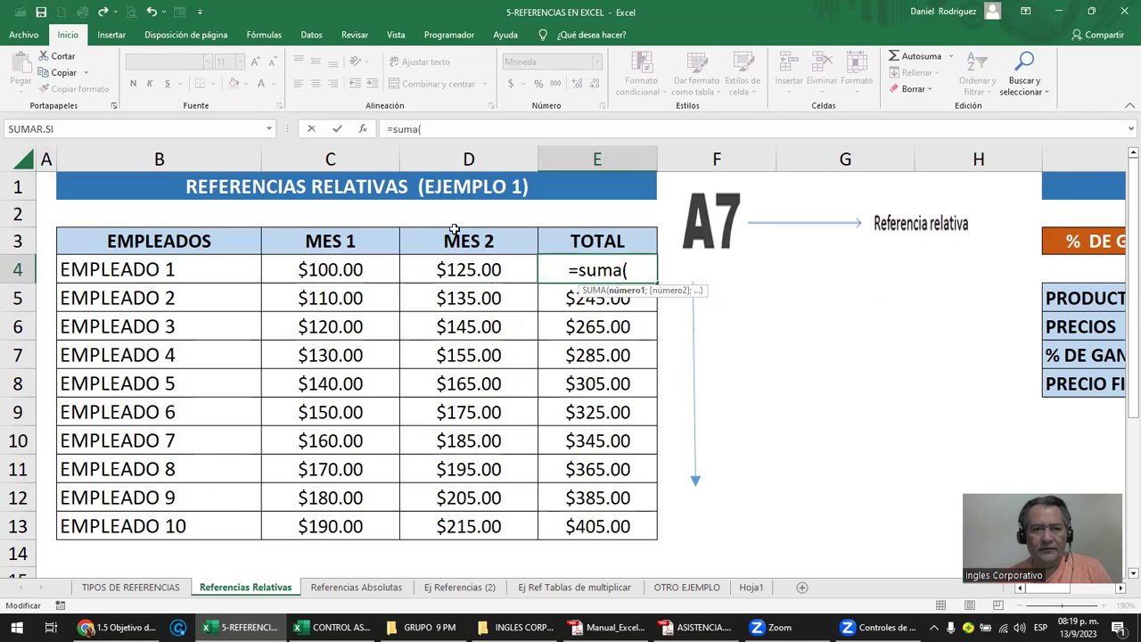
left_click(343, 272)
left_click_drag(415, 268, 444, 272)
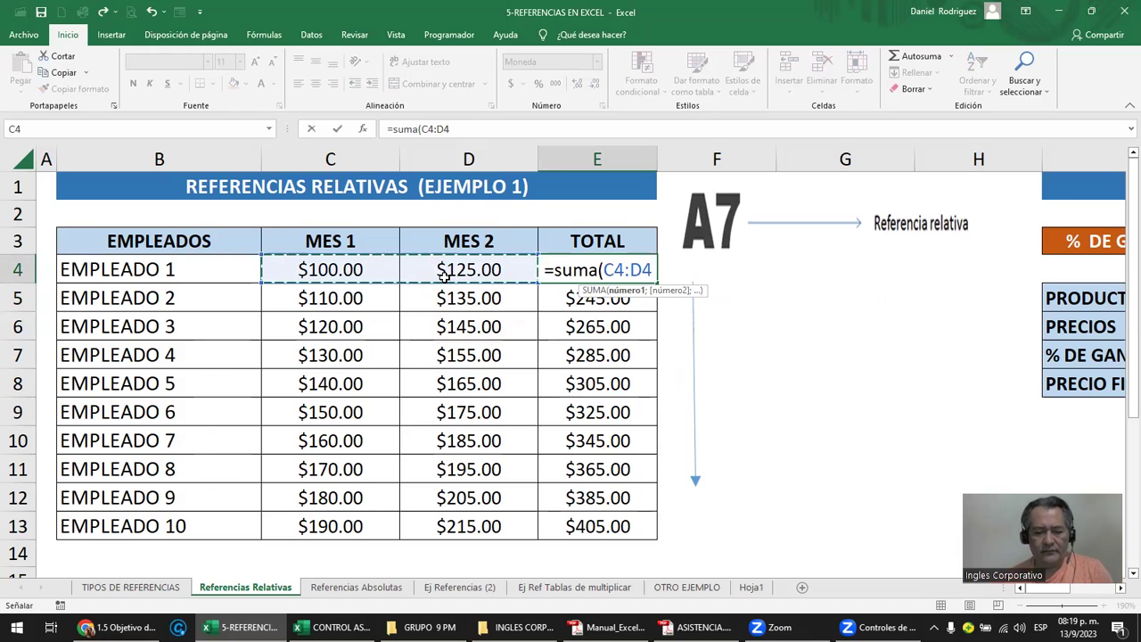
type(")")
key("Return")
left_click(648, 273)
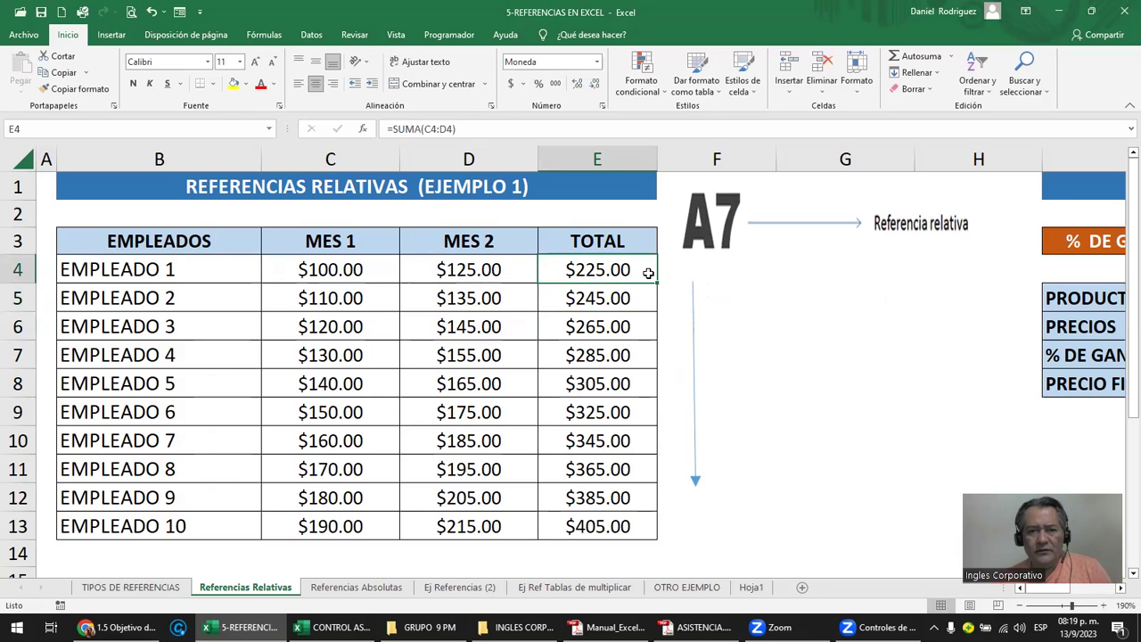
double_click(658, 281)
- Check E12's =SUMA(C12:D12) and re-enter Empleado 9's values 180 and 205
double_click(609, 498)
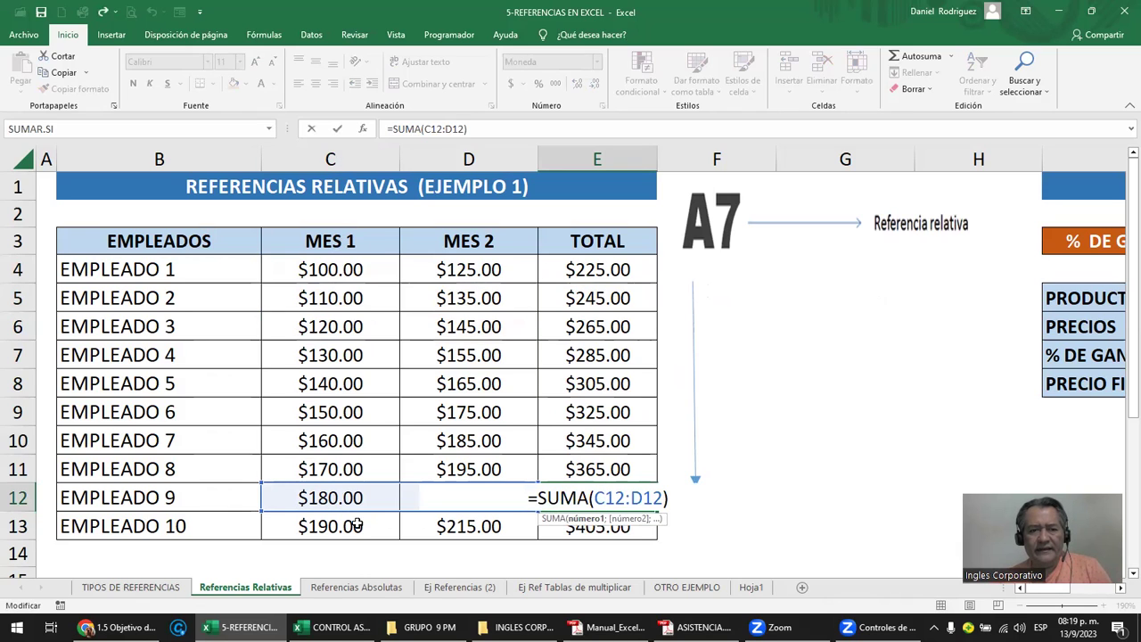
left_click(237, 507)
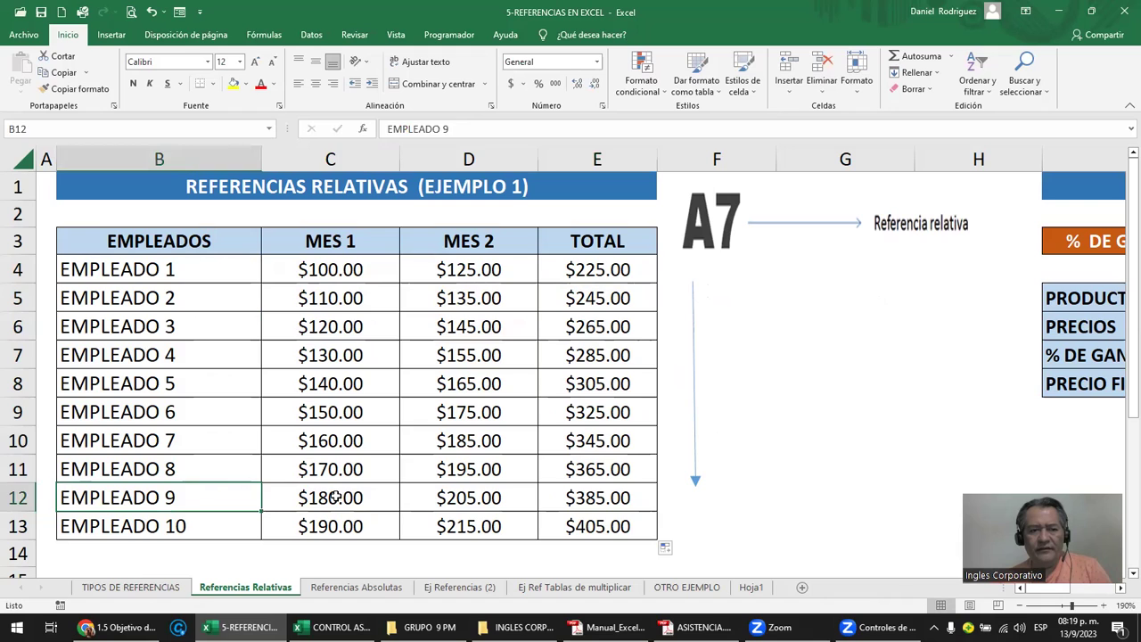
left_click(335, 498)
double_click(335, 497)
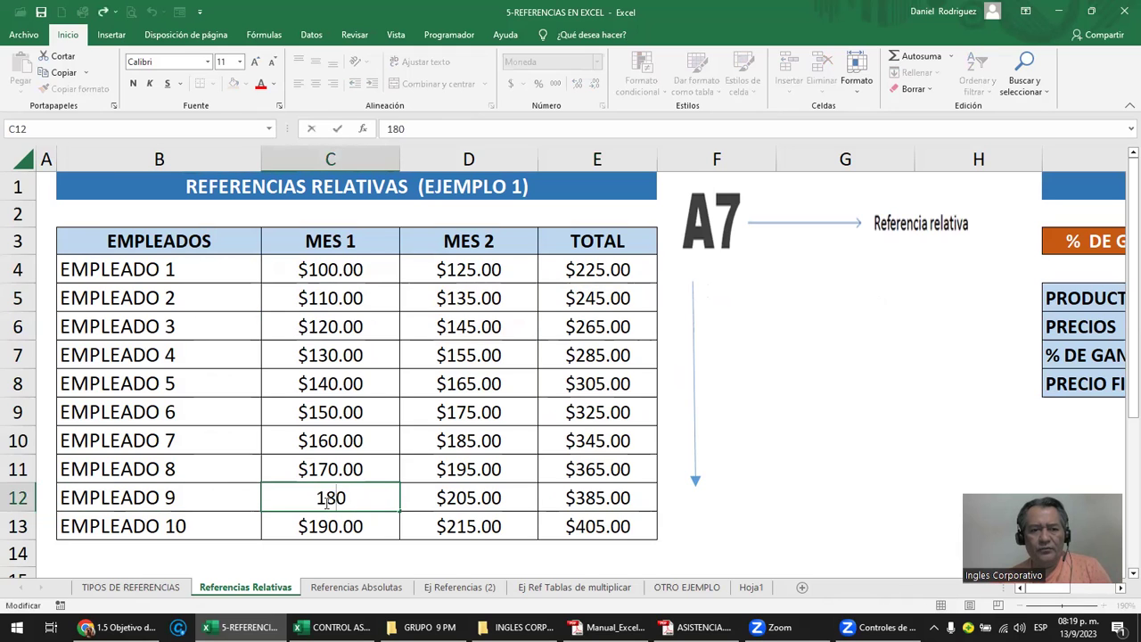
left_click(497, 493)
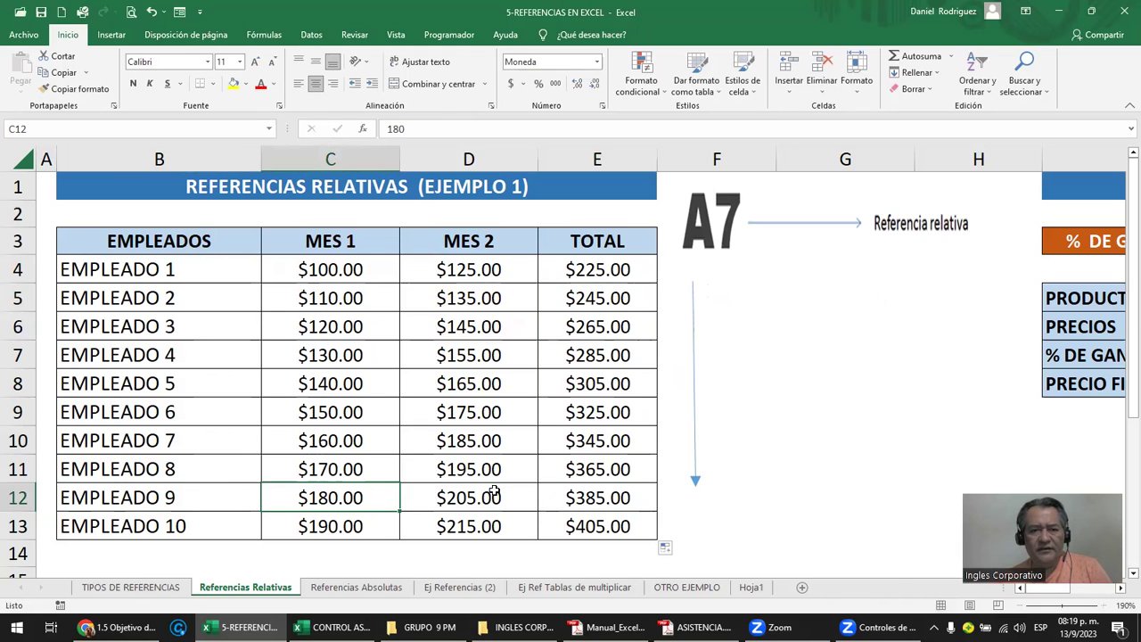
double_click(500, 495)
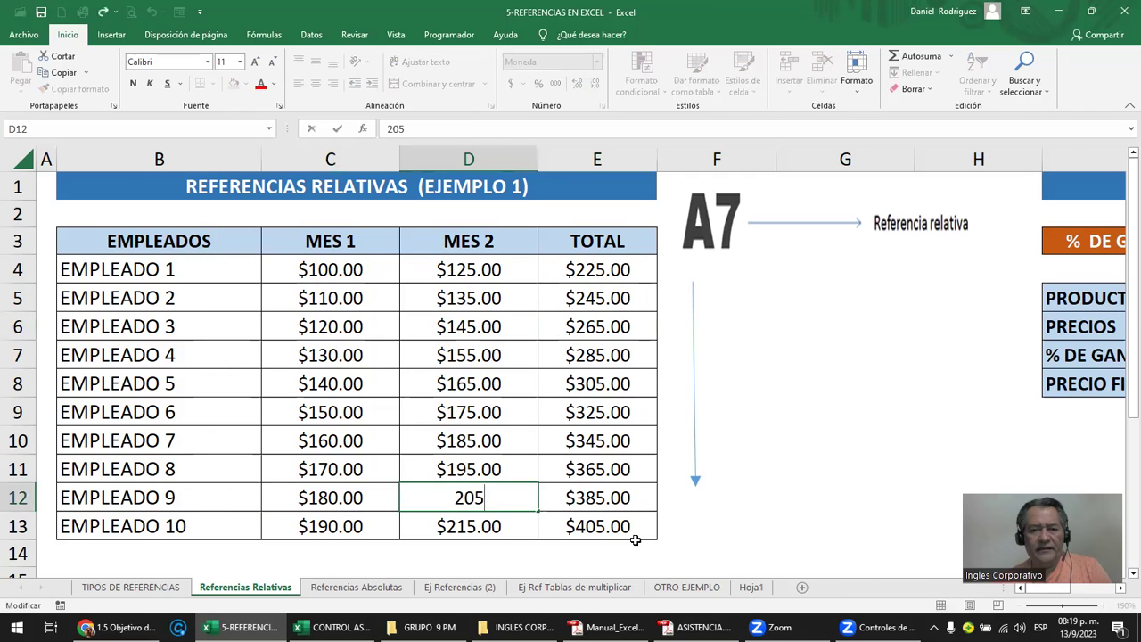
key("ctrl+Return")
left_click(599, 270)
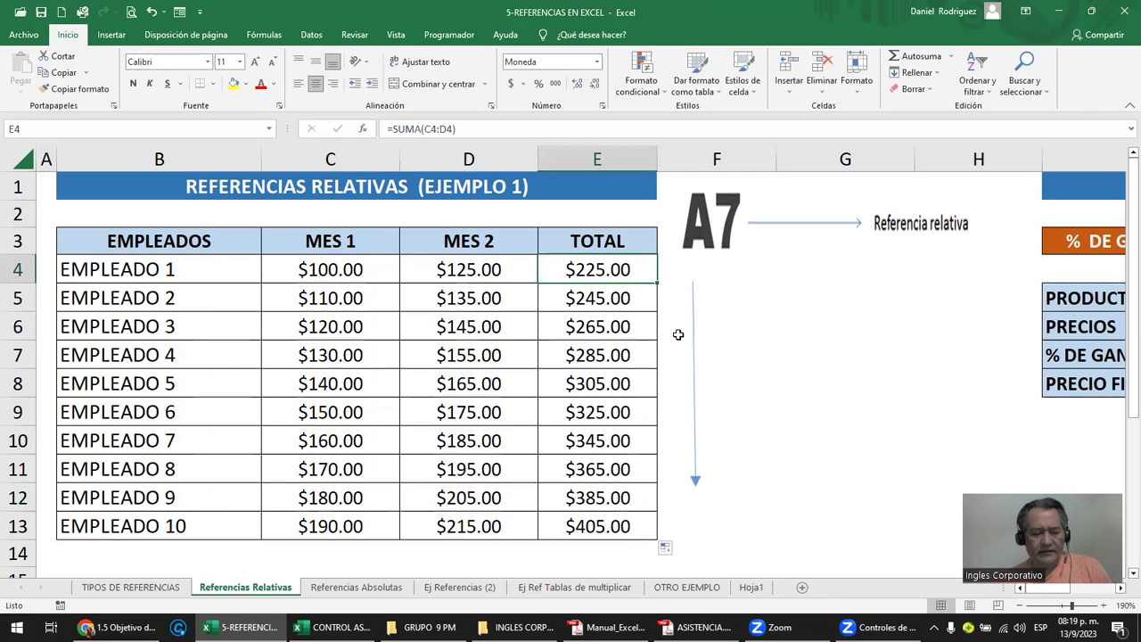
- Change E4 from =SUMA(C4:D4) back to =C4+D4, keeping the $225.00 result
key("F2")
key("Escape")
key("ctrl+z")
key("F2")
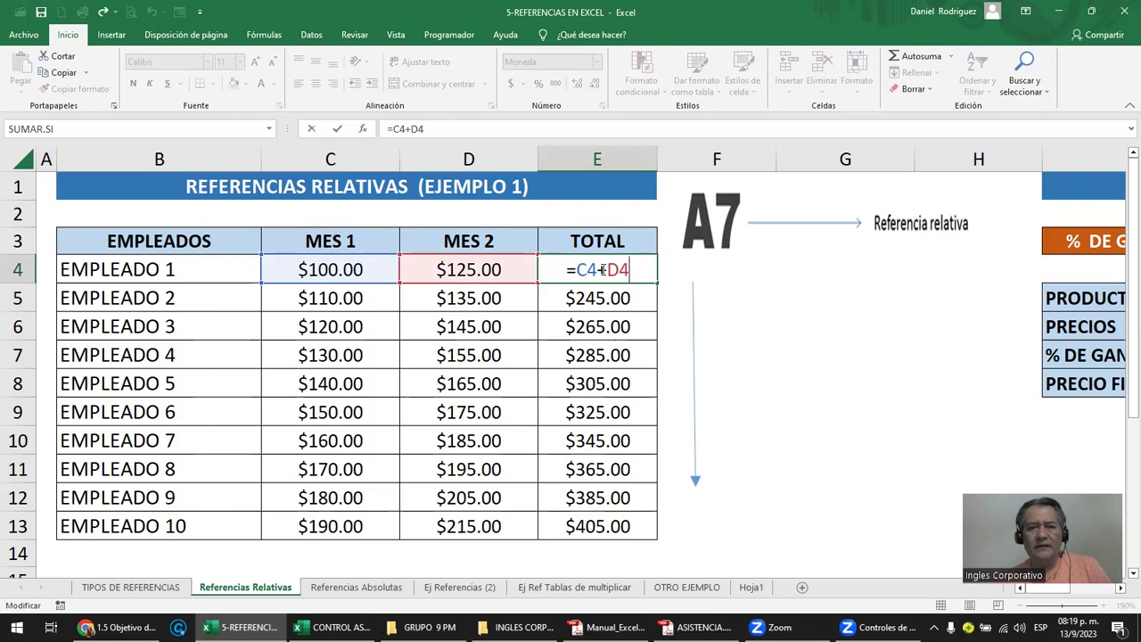
key("Escape")
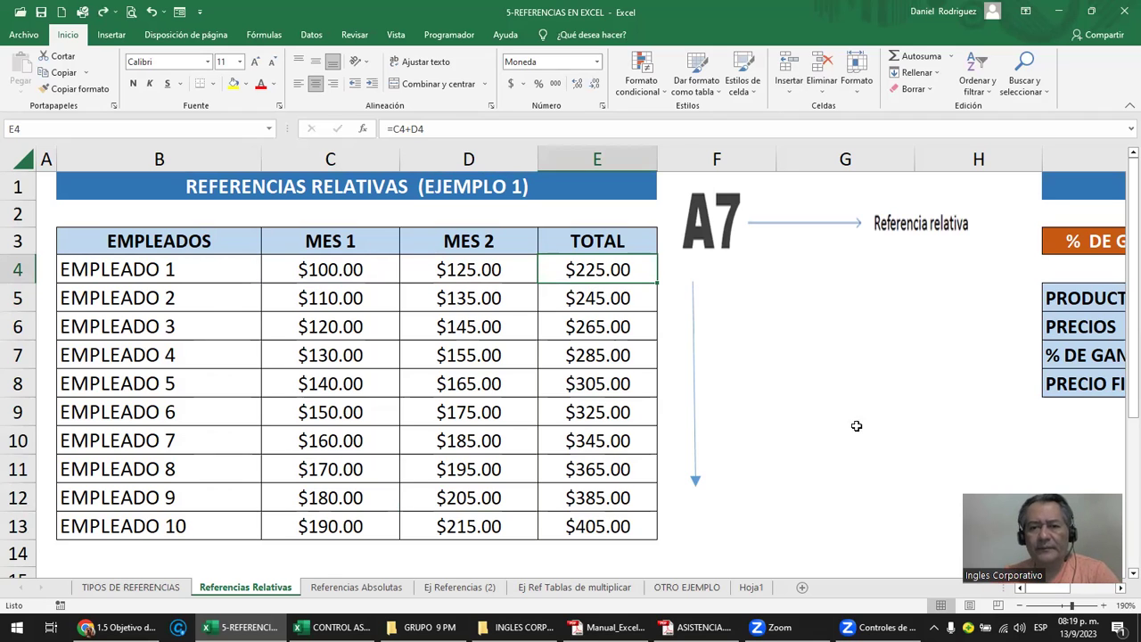
- Inspect the arrow shape and the E4 total formula, then move right toward the Ejemplo 2 table
left_click(725, 522)
left_click(697, 483)
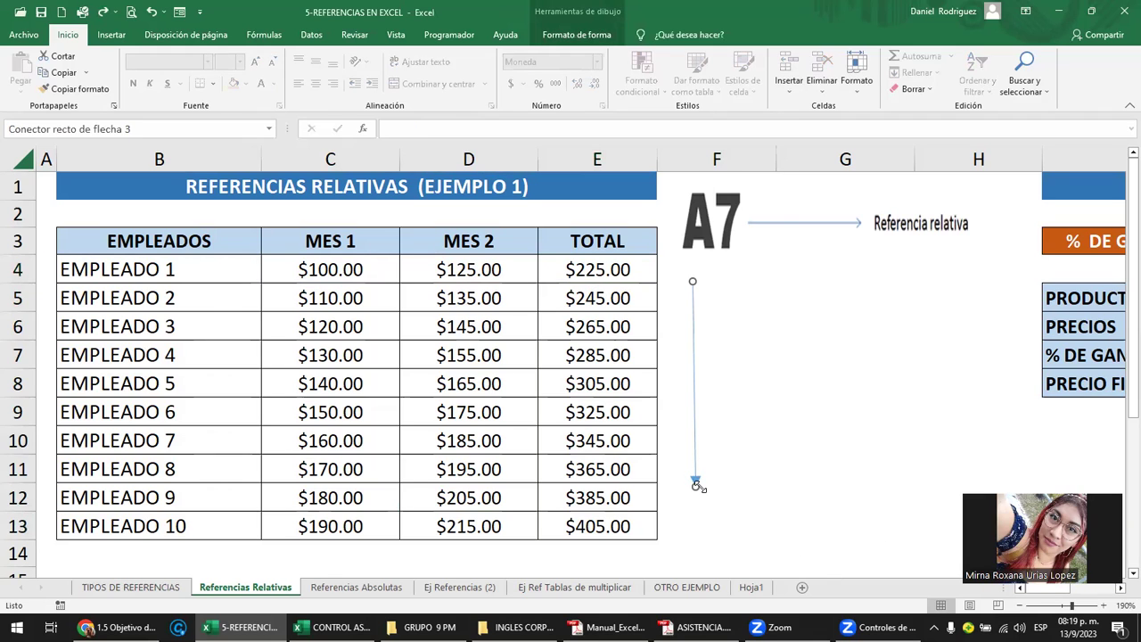
left_click(743, 409)
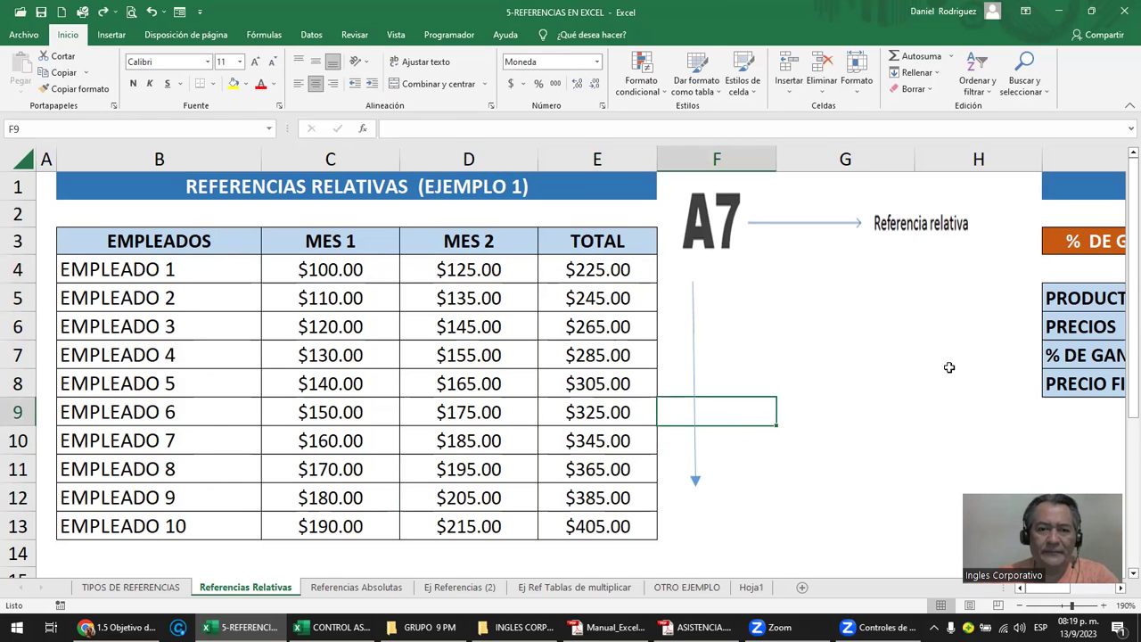
left_click(618, 270)
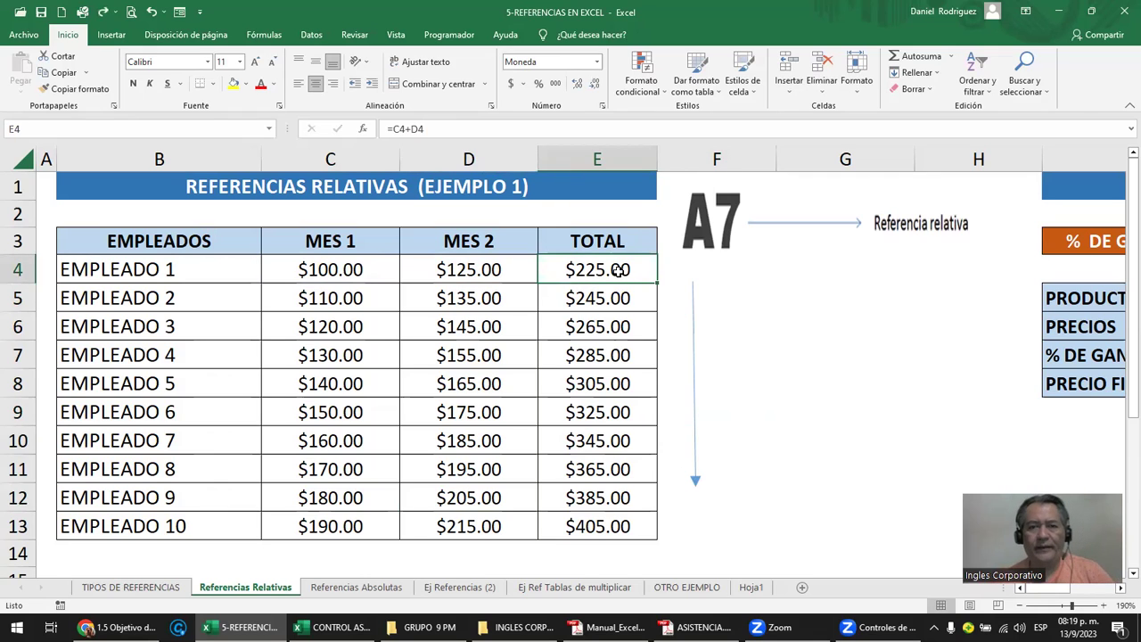
left_click(800, 390)
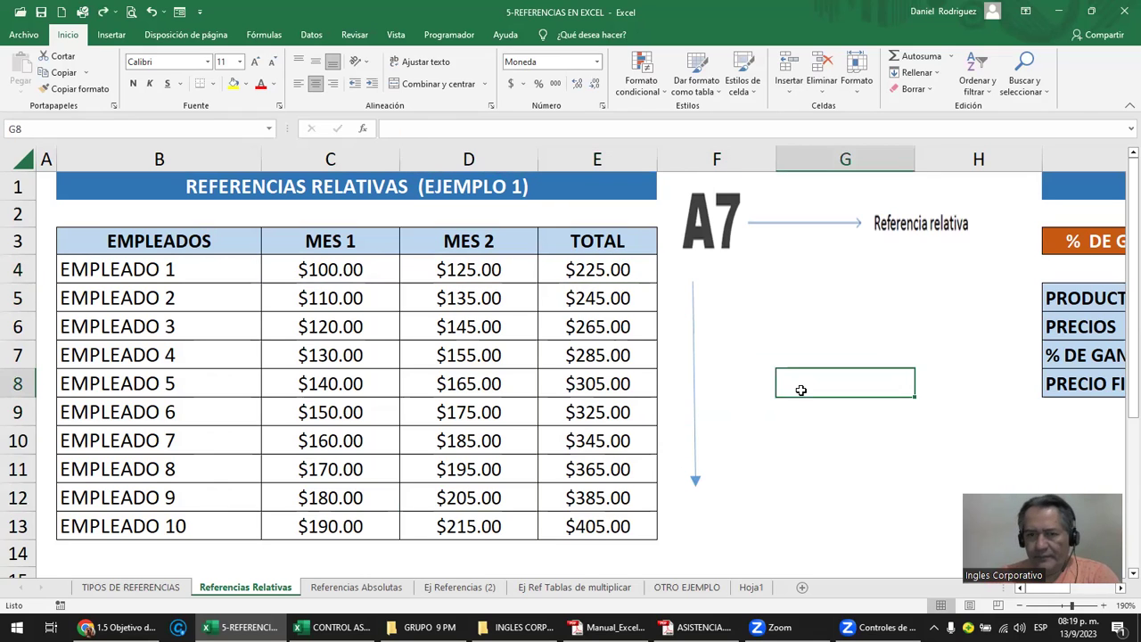
key("Right")
- Scroll right to the Ejemplo 2 table and select its title, then return to A1 with Ctrl+Home
key("Right")
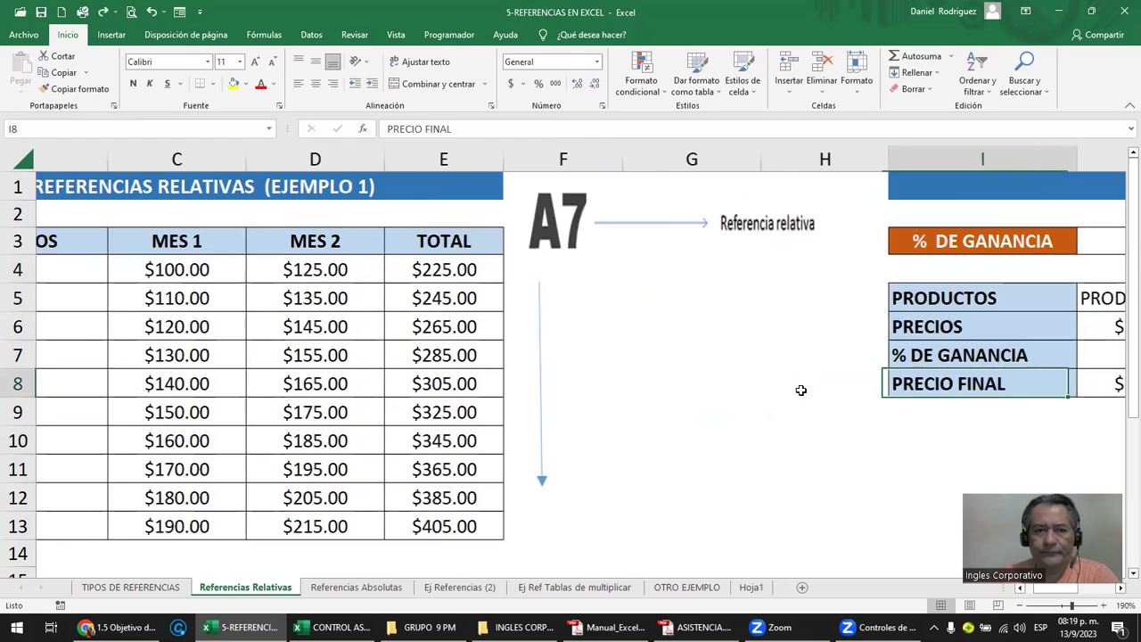
key("Right")
key("Right")
key("Right")
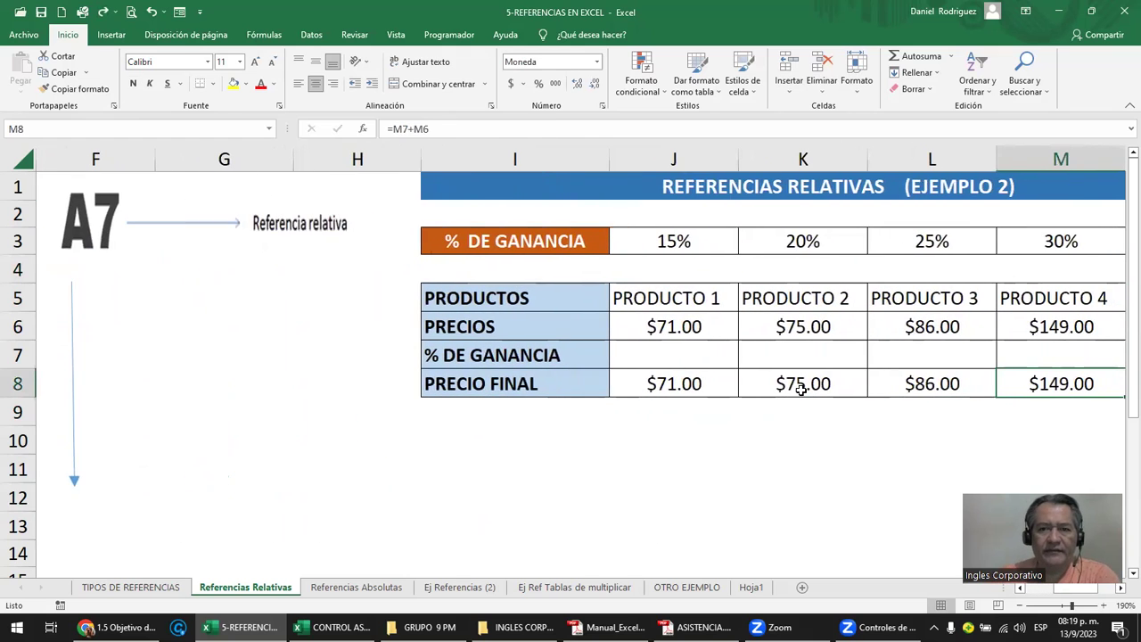
key("Right")
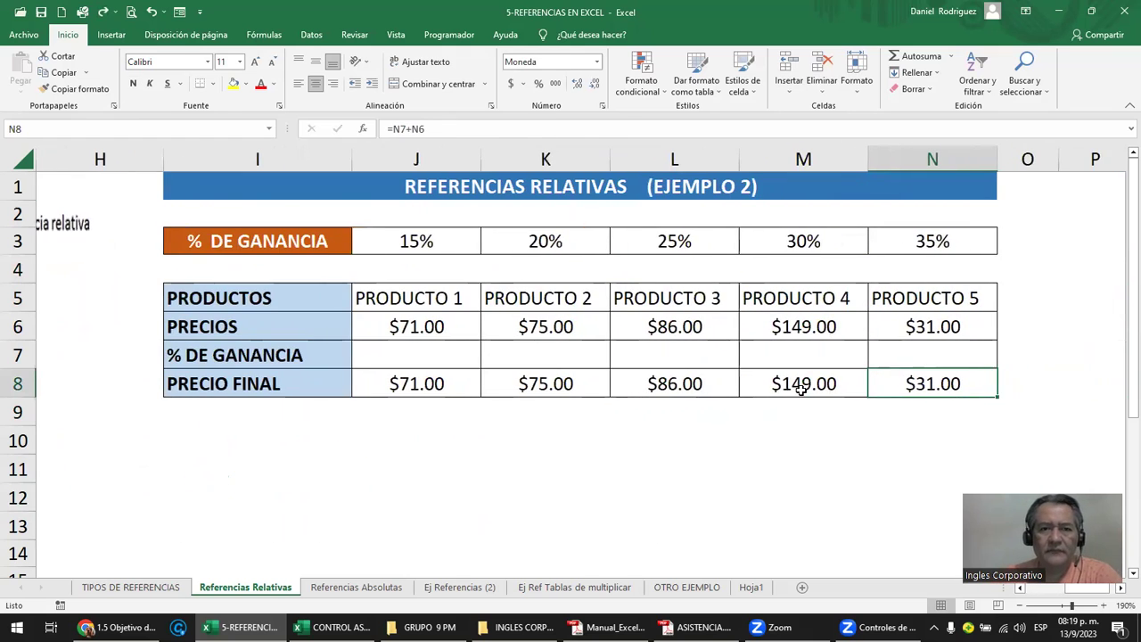
left_click(522, 187)
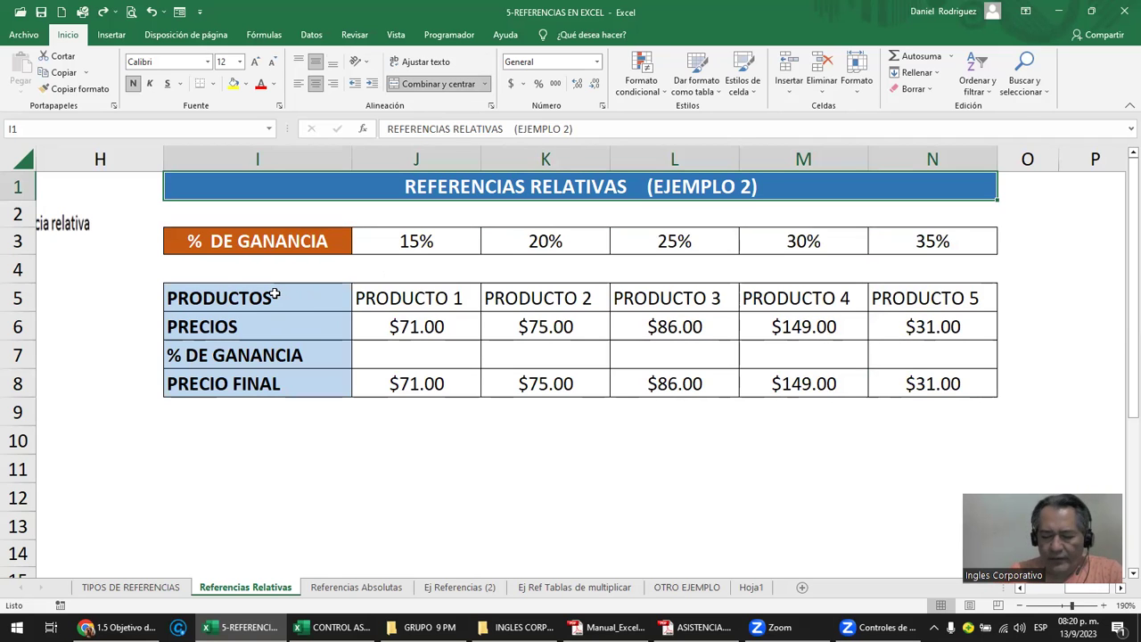
key("ctrl+Home")
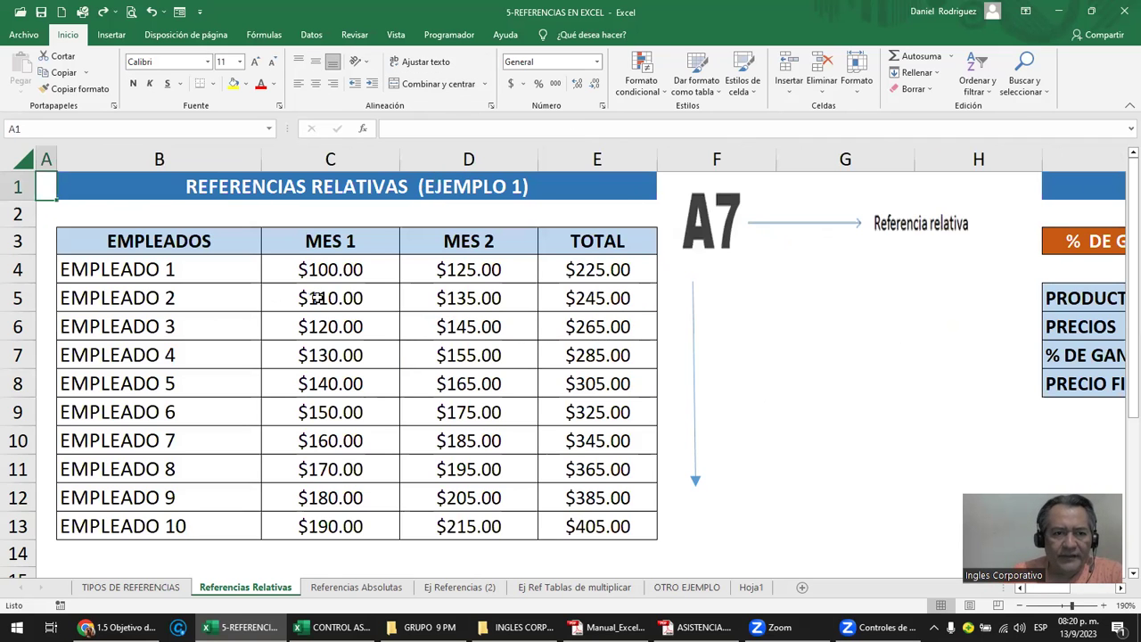
- Highlight the employee names, the Mes 1 and Mes 2 values, and the TOTAL header in Ejemplo 1
left_click_drag(116, 269, 179, 527)
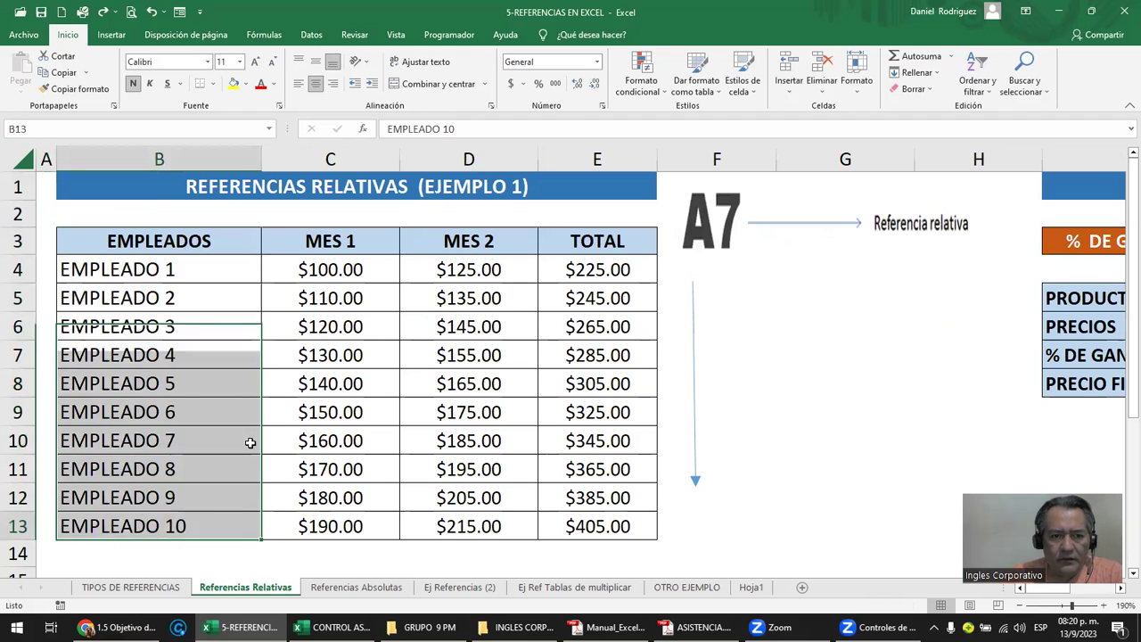
left_click_drag(330, 240, 361, 524)
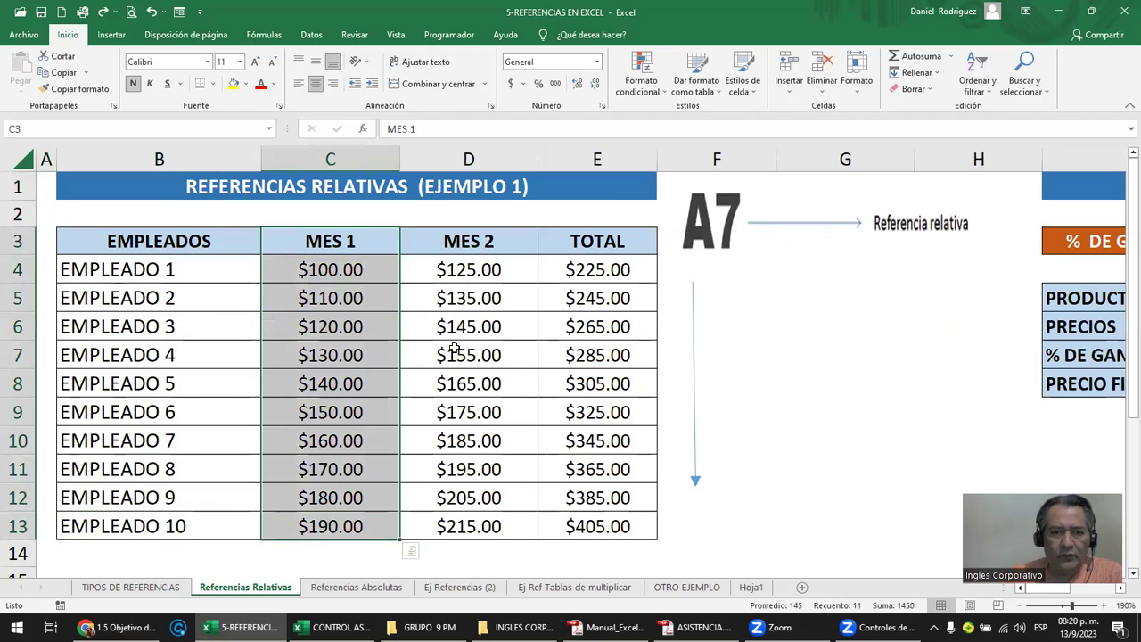
left_click_drag(495, 241, 500, 499)
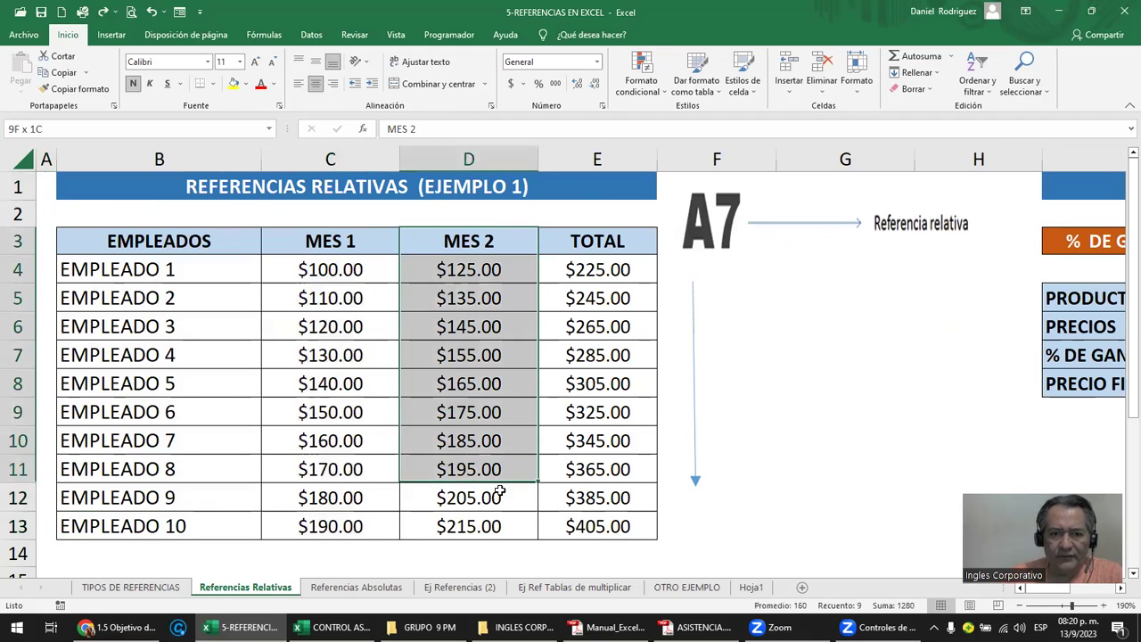
left_click(595, 251)
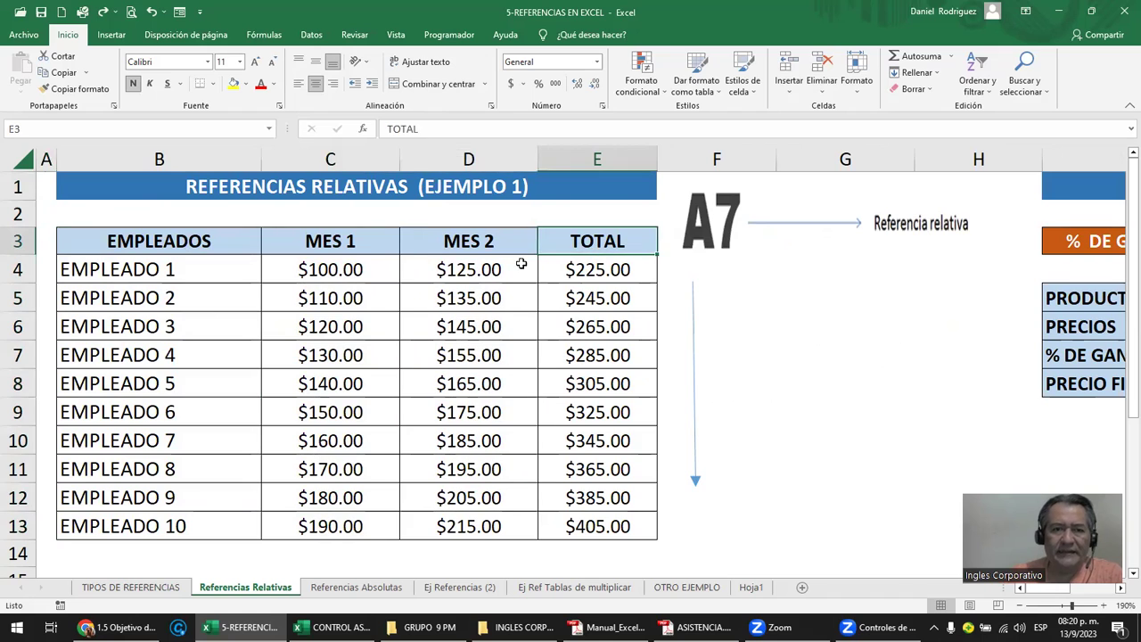
- Select and deselect the arrow, then move from EMPLEADOS across toward the Ejemplo 2 percentages
left_click(693, 342)
left_click(755, 331)
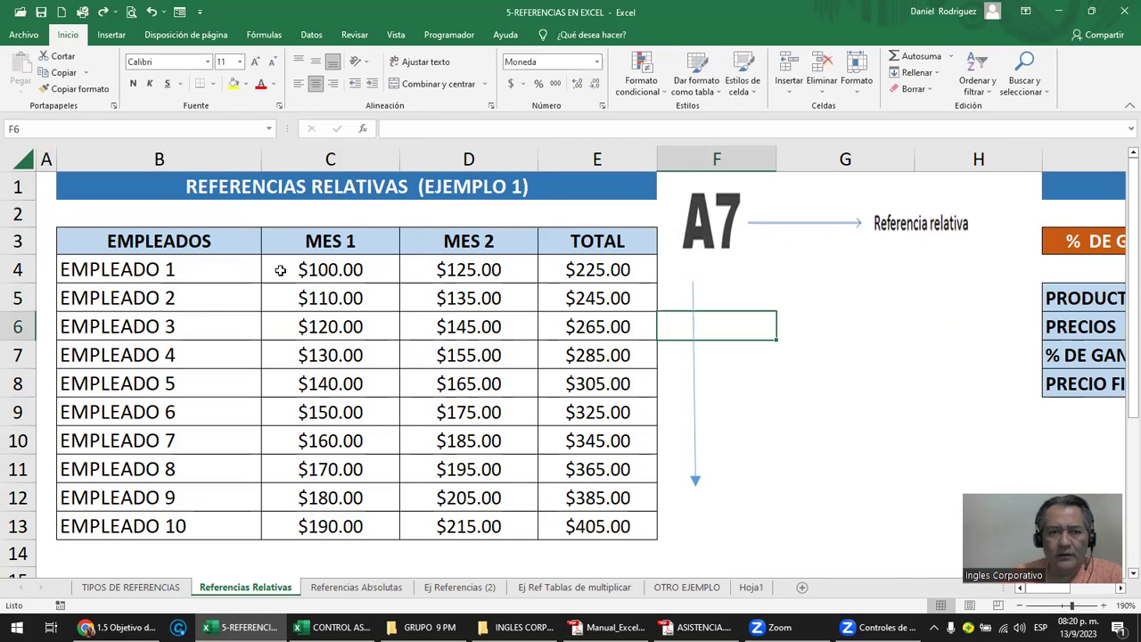
left_click(180, 245)
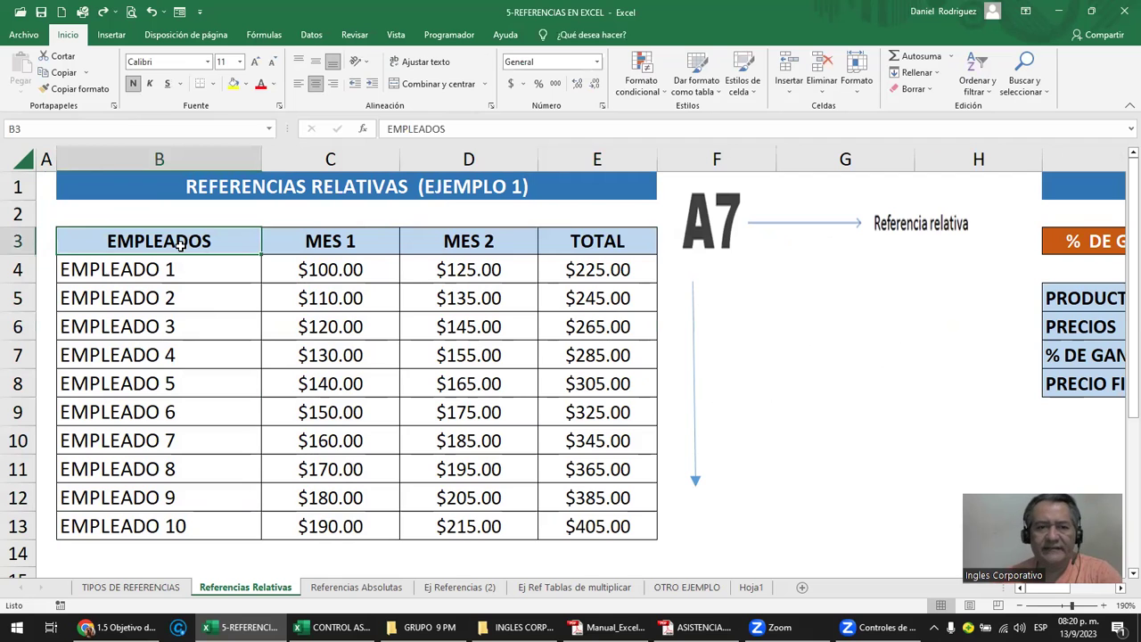
key("Right")
key("Right")
key("Right")
key("Right")
key("Right")
key("Right")
key("Right")
key("Right")
key("Right")
key("Right")
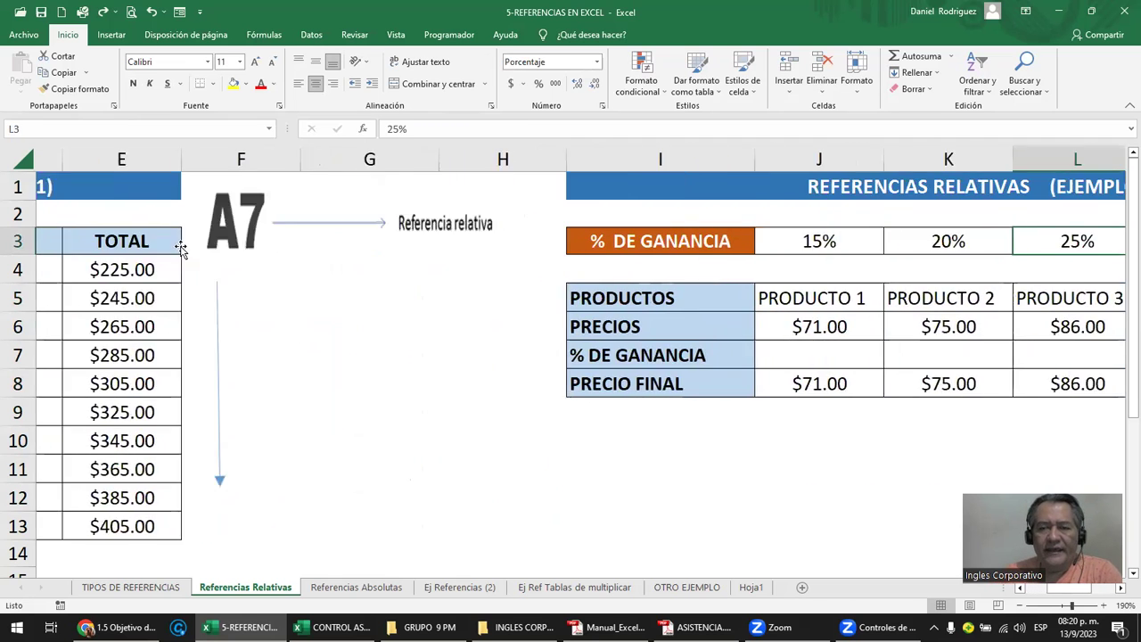
key("Right")
key("Right")
key("Right")
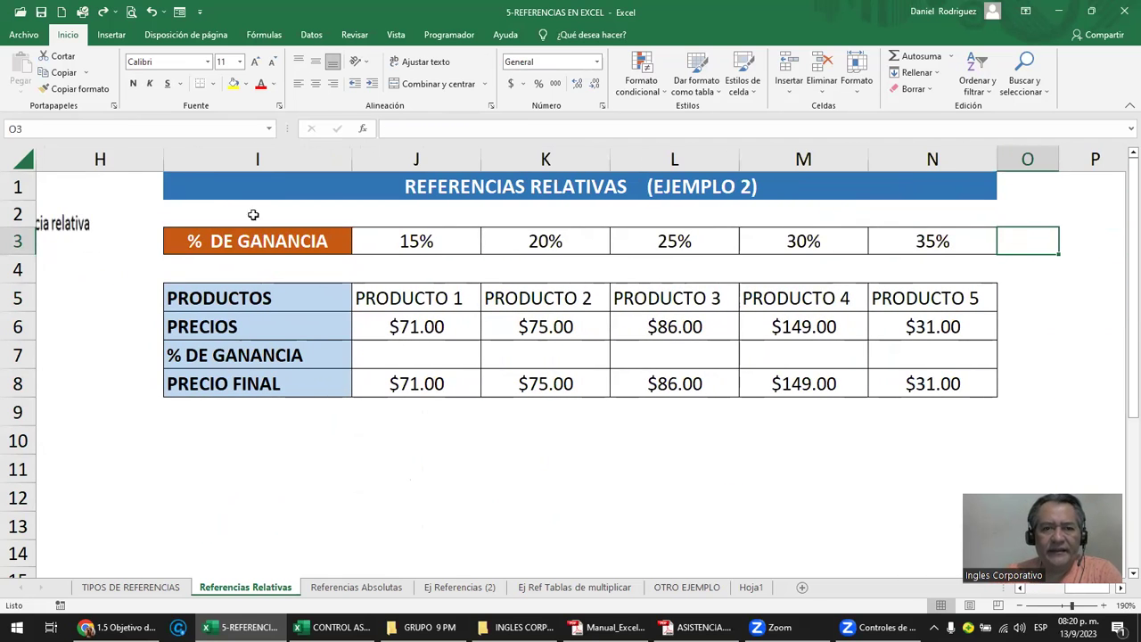
mouse_move(251, 300)
left_mouse_down()
mouse_move(259, 382)
mouse_move(255, 368)
left_mouse_up()
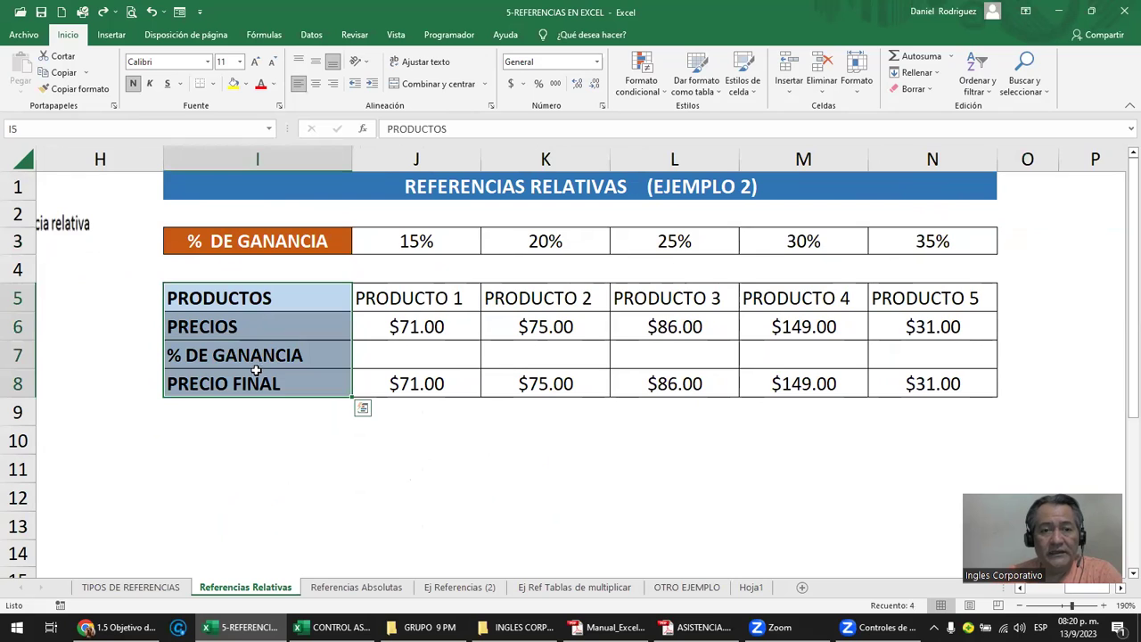
mouse_move(372, 298)
left_mouse_down()
mouse_move(410, 365)
mouse_move(446, 374)
mouse_move(916, 379)
left_mouse_up()
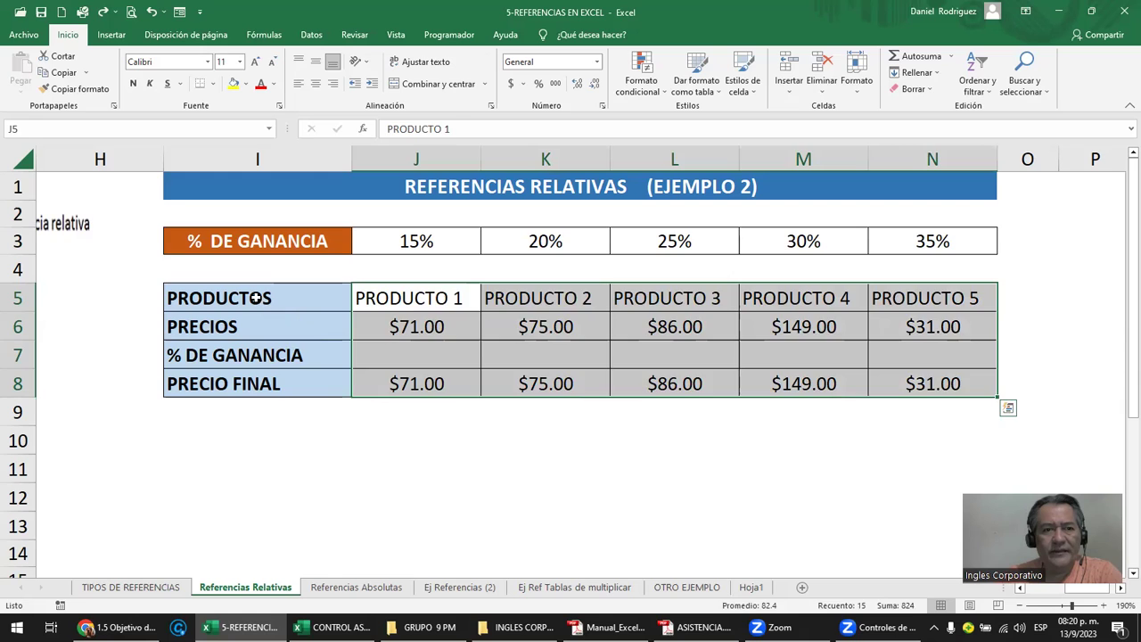
left_click(256, 298)
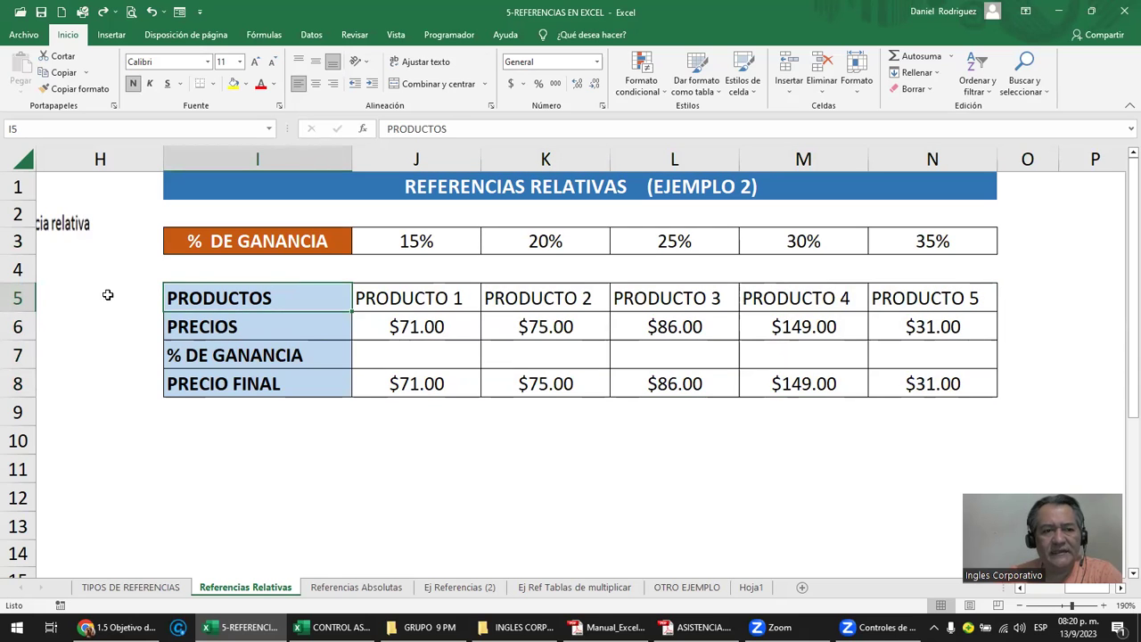
left_click(17, 298)
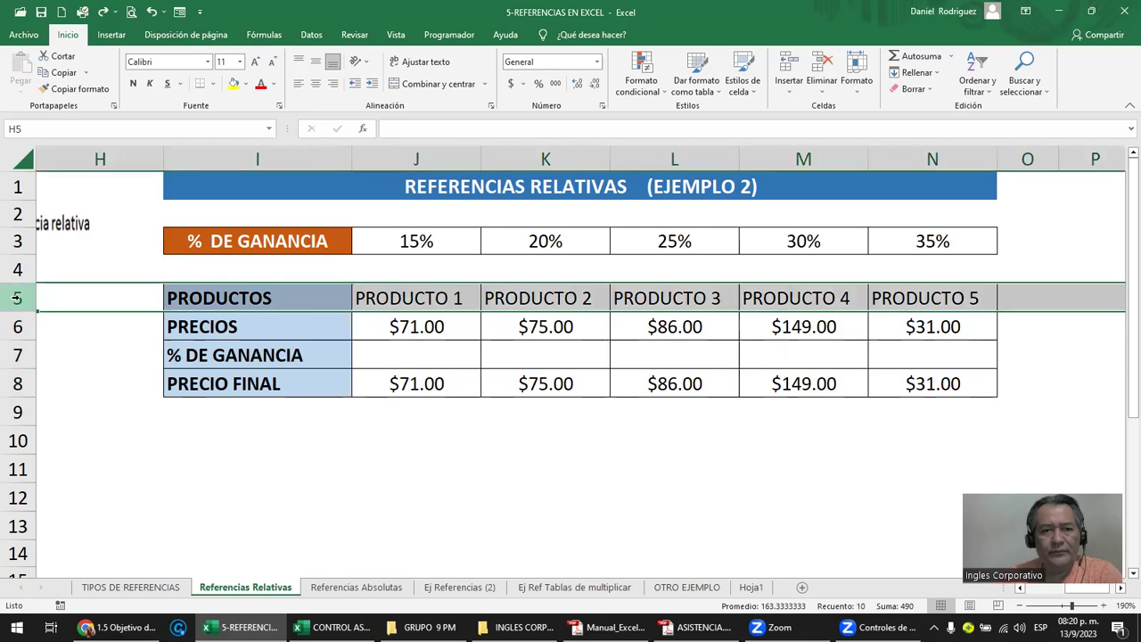
left_click(22, 326)
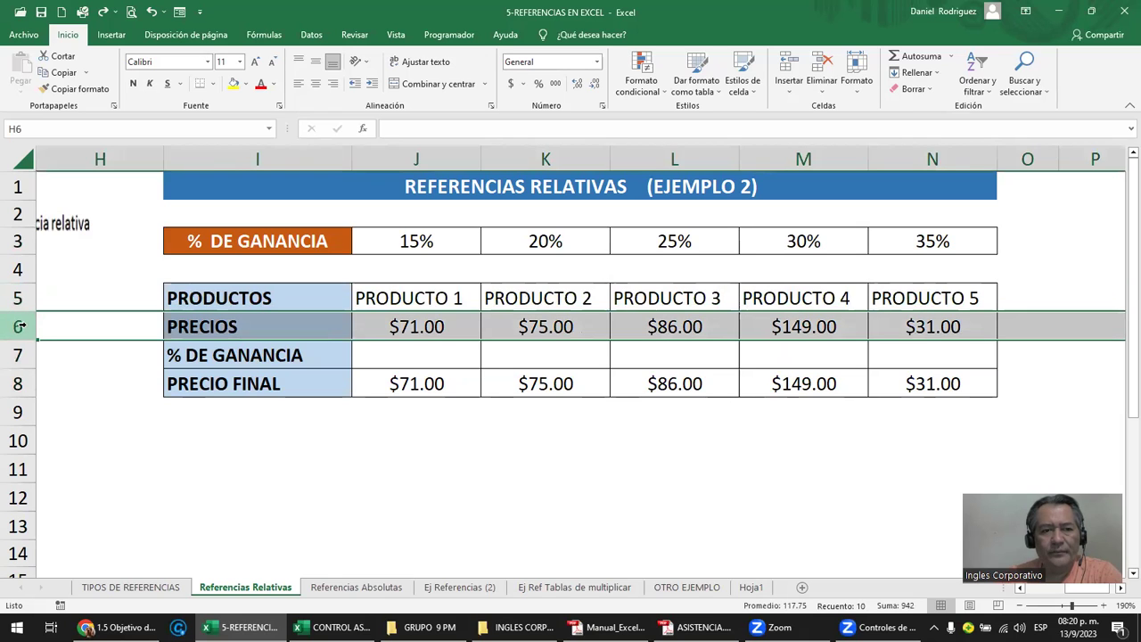
left_click(16, 355)
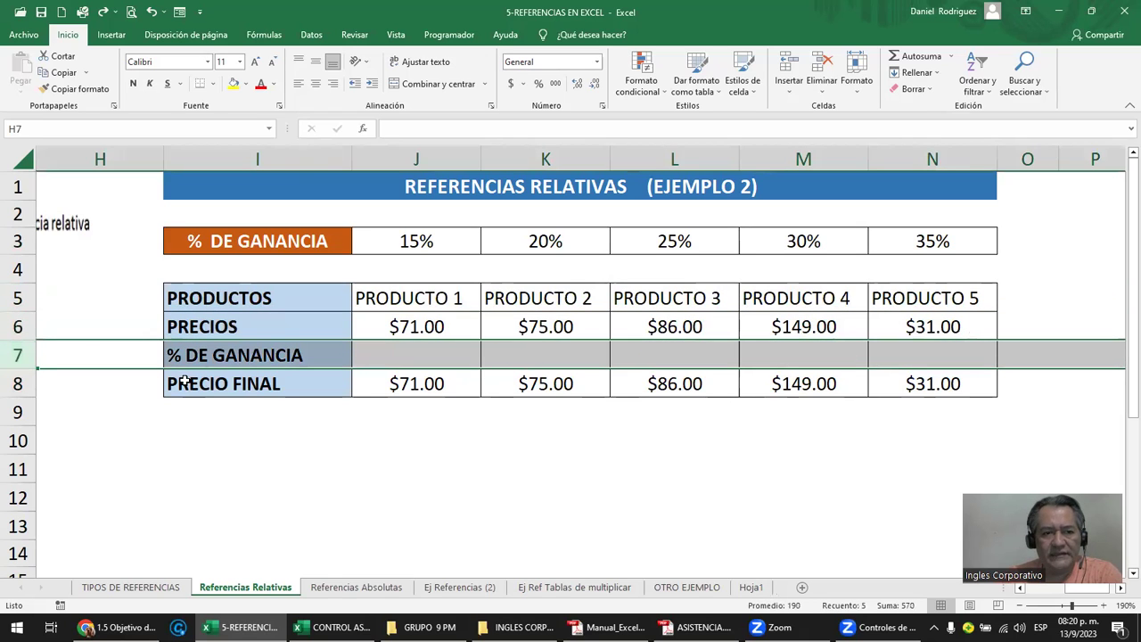
left_click(21, 384)
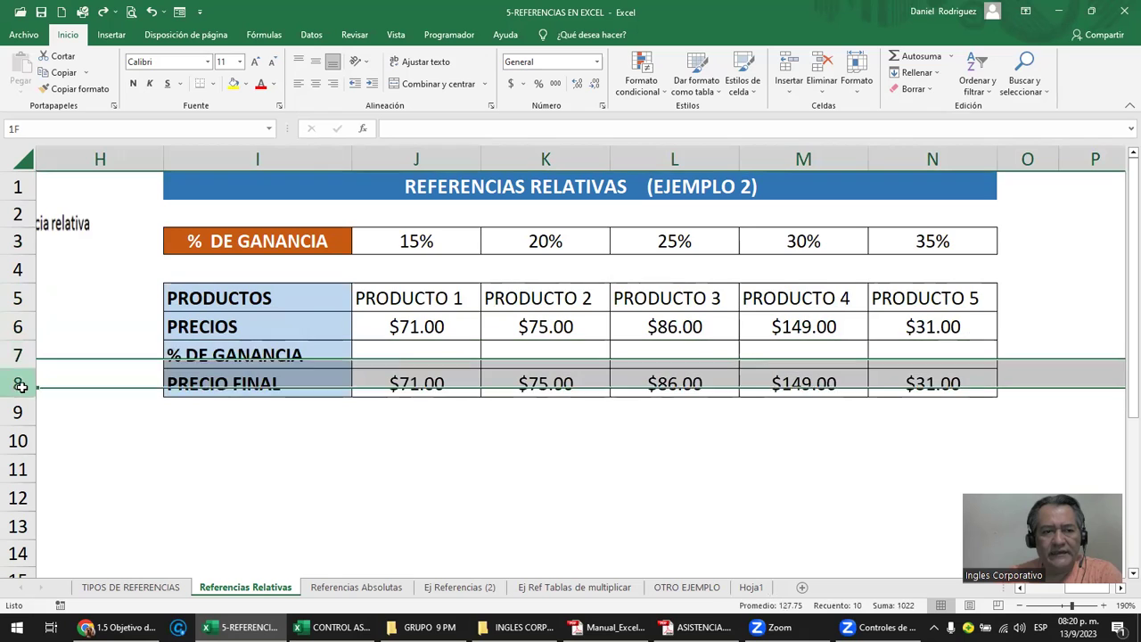
left_click(308, 301)
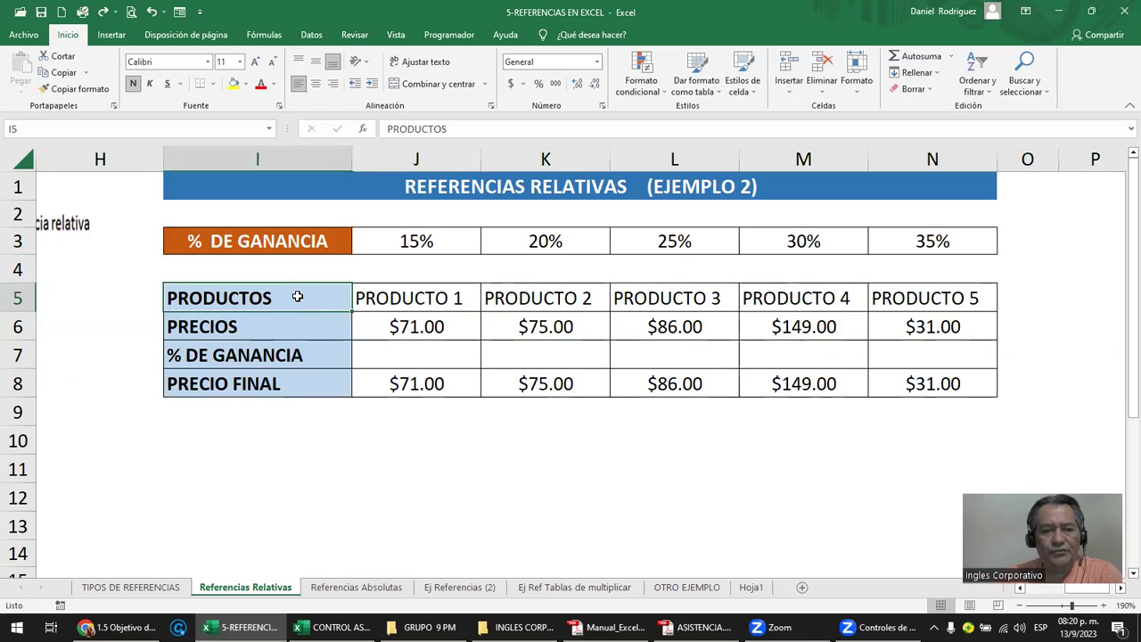
left_click(287, 326)
left_click_drag(274, 298, 283, 381)
left_click(395, 303)
left_click(535, 303)
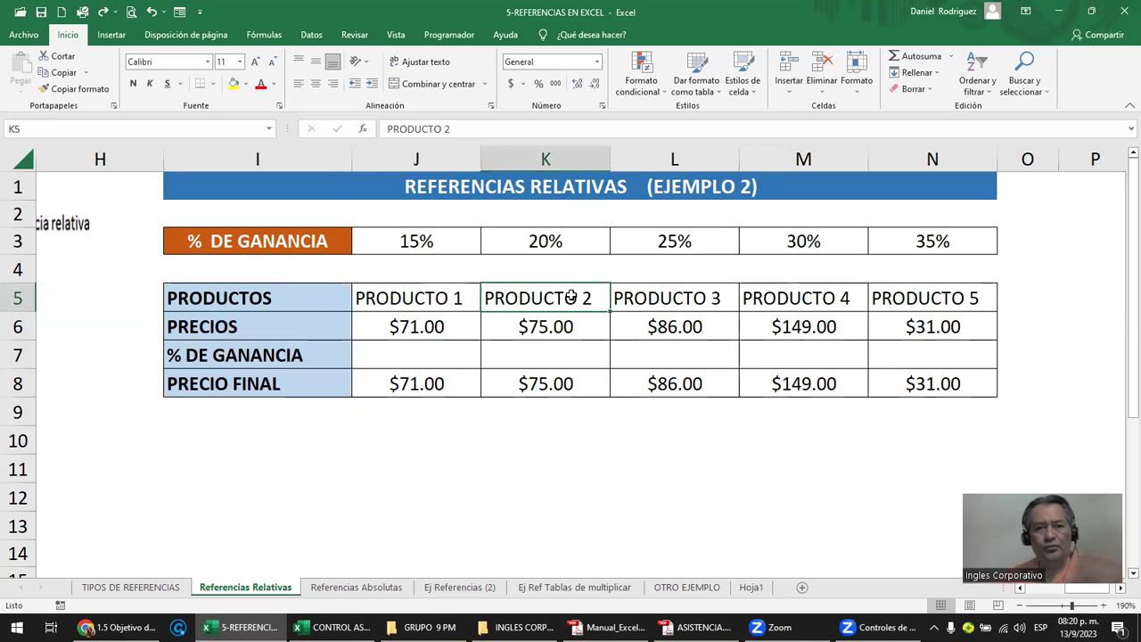
left_click(612, 298)
left_click(764, 300)
left_click(943, 298)
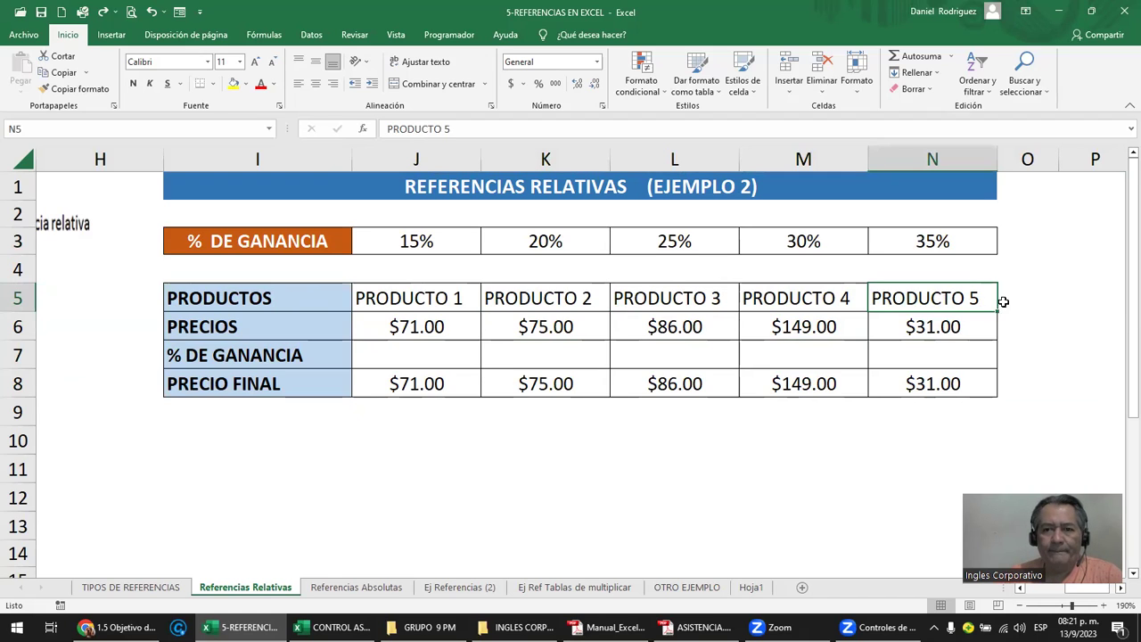
left_click(1016, 300)
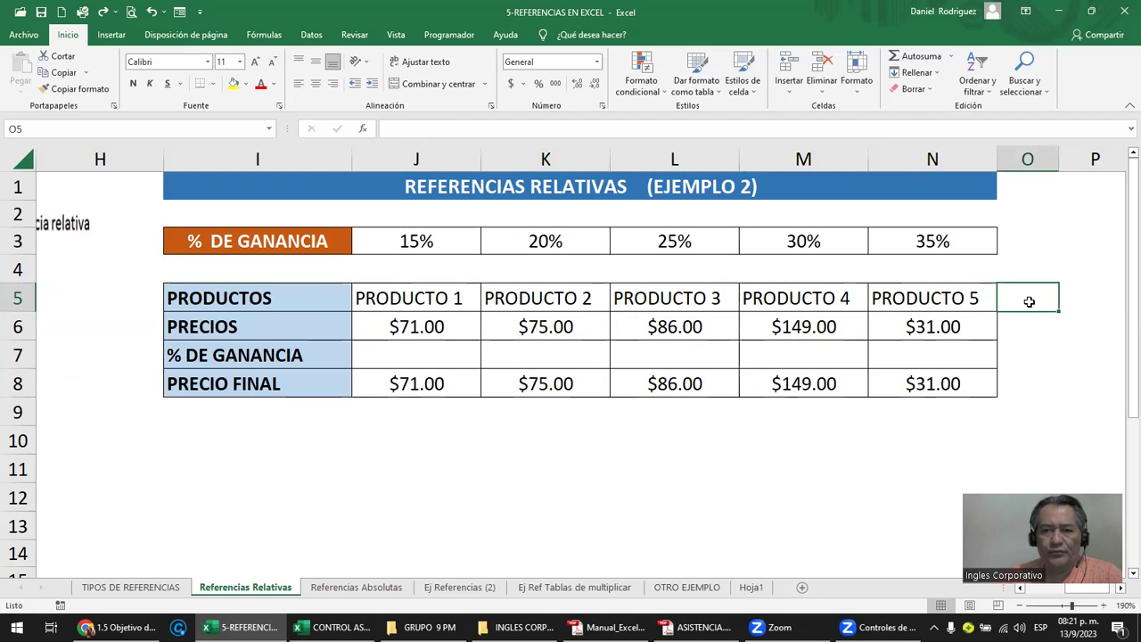
left_click(497, 267)
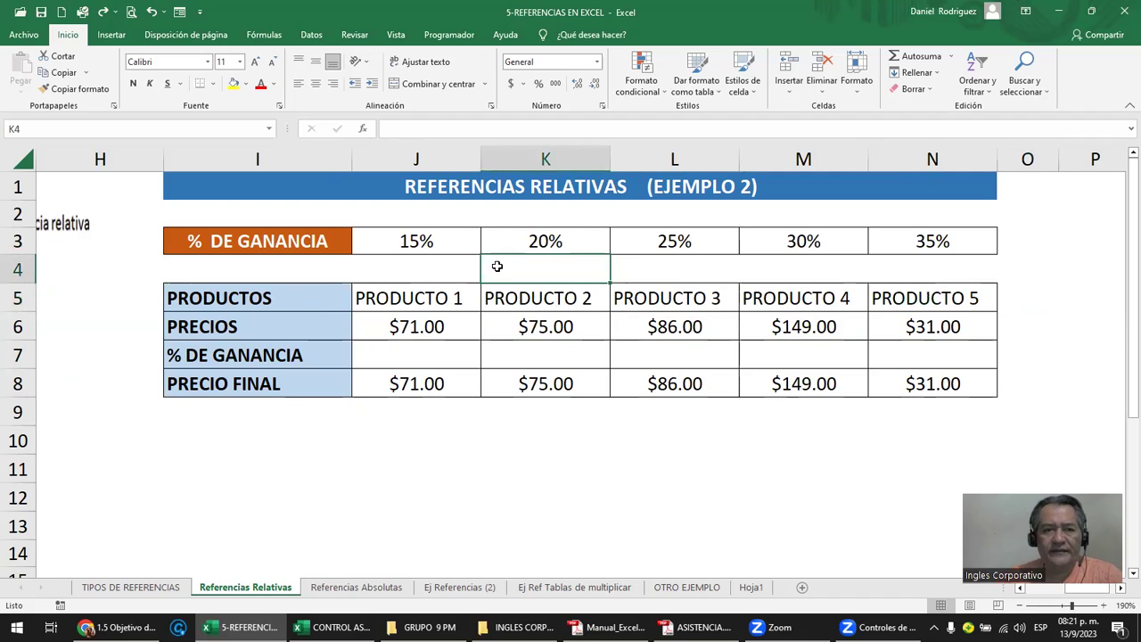
- Insert a right-pointing arrow shape along row 9 under columns I–J, then deselect it
left_click(117, 40)
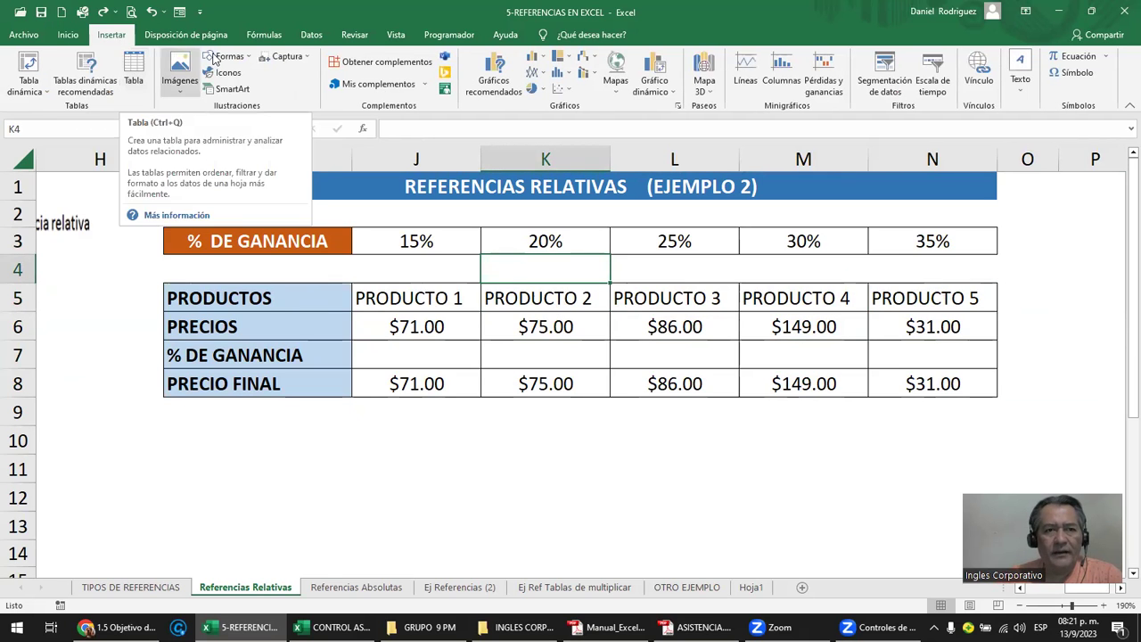
left_click(233, 56)
left_click(237, 88)
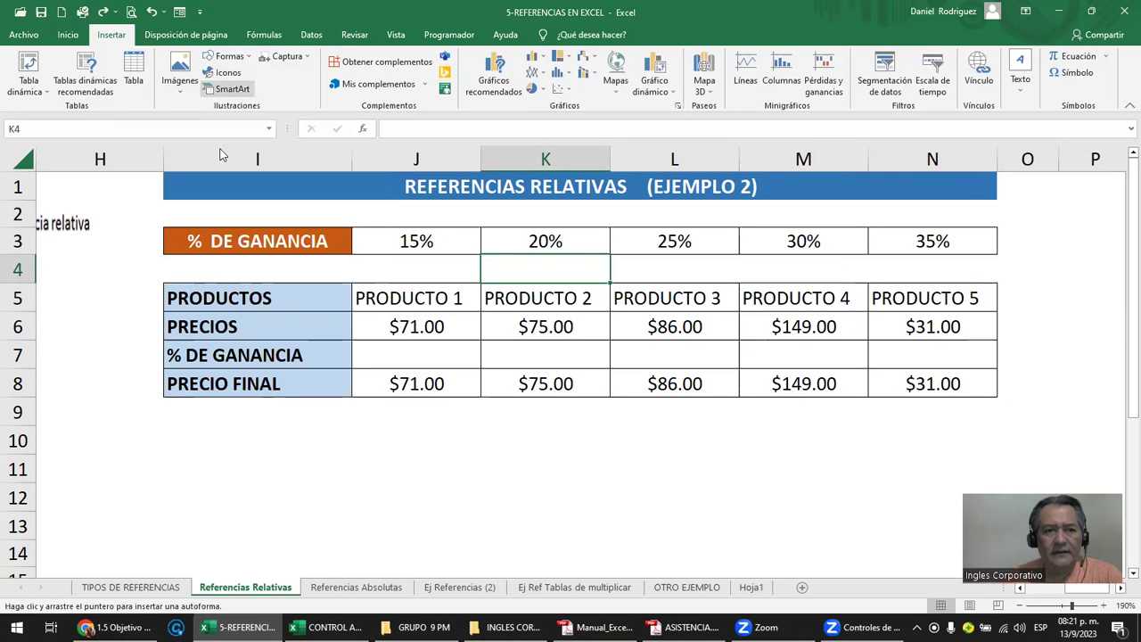
left_click_drag(196, 419, 417, 419)
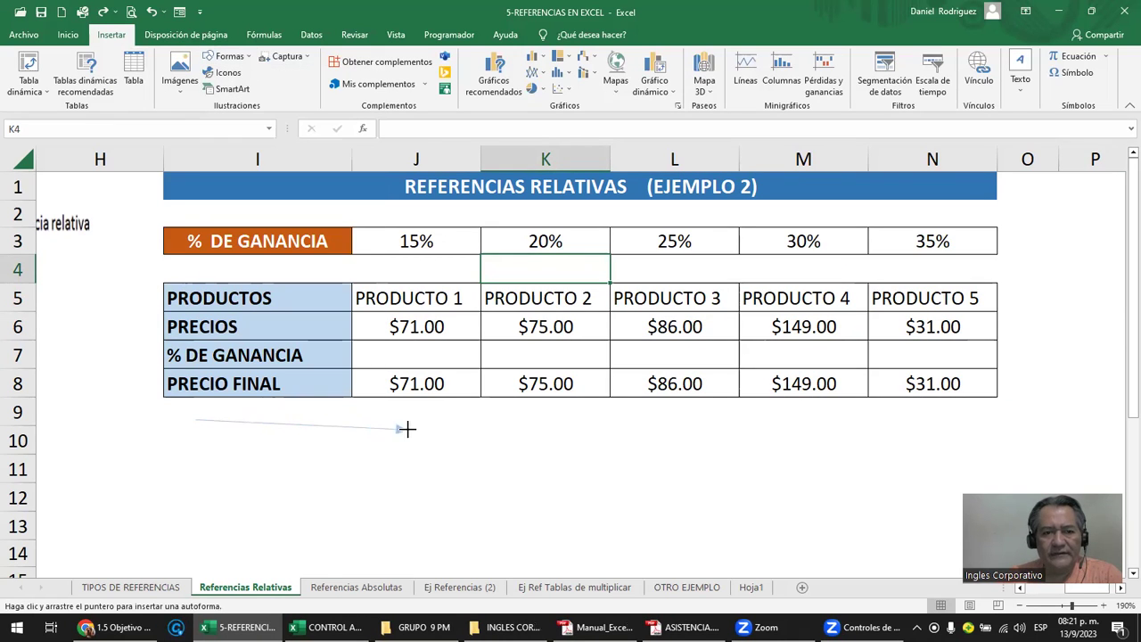
left_click(444, 471)
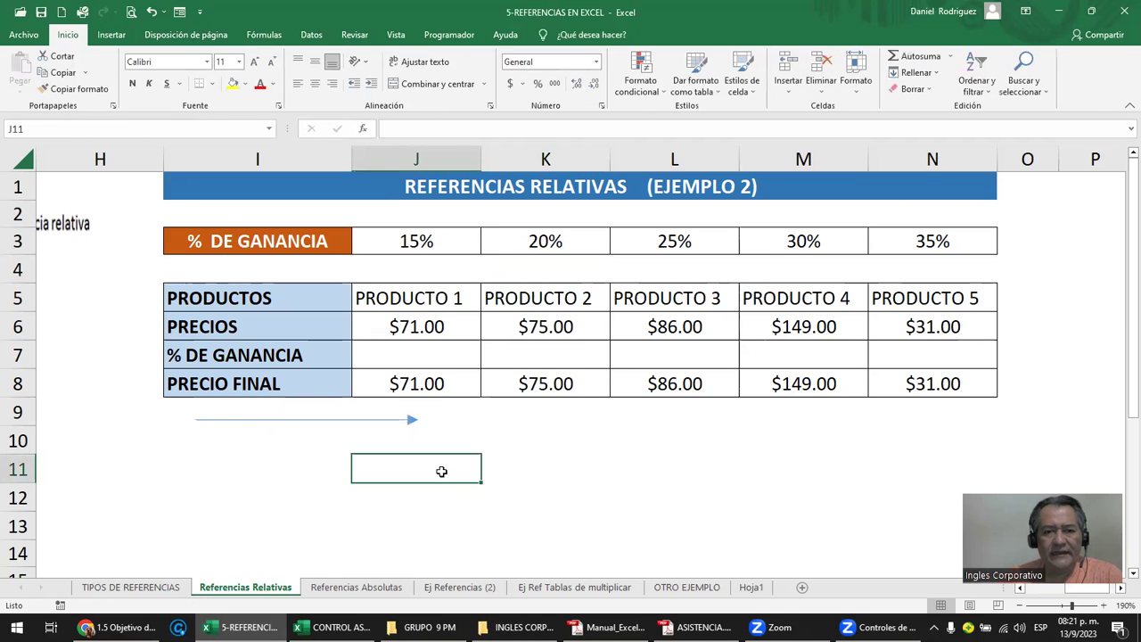
left_click(918, 307)
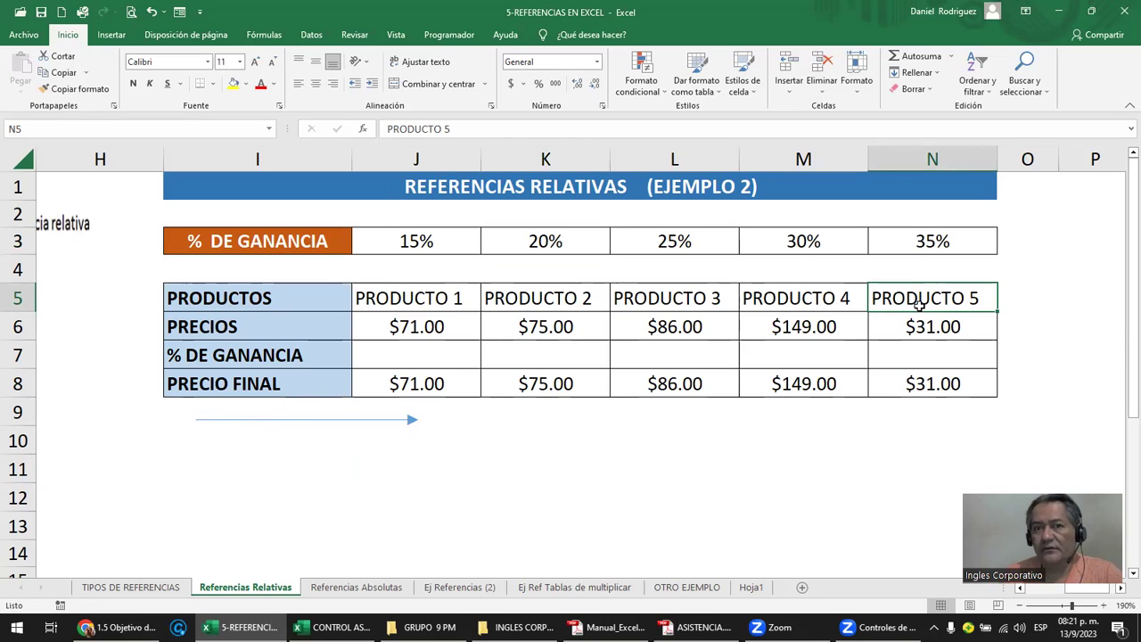
left_click(546, 437)
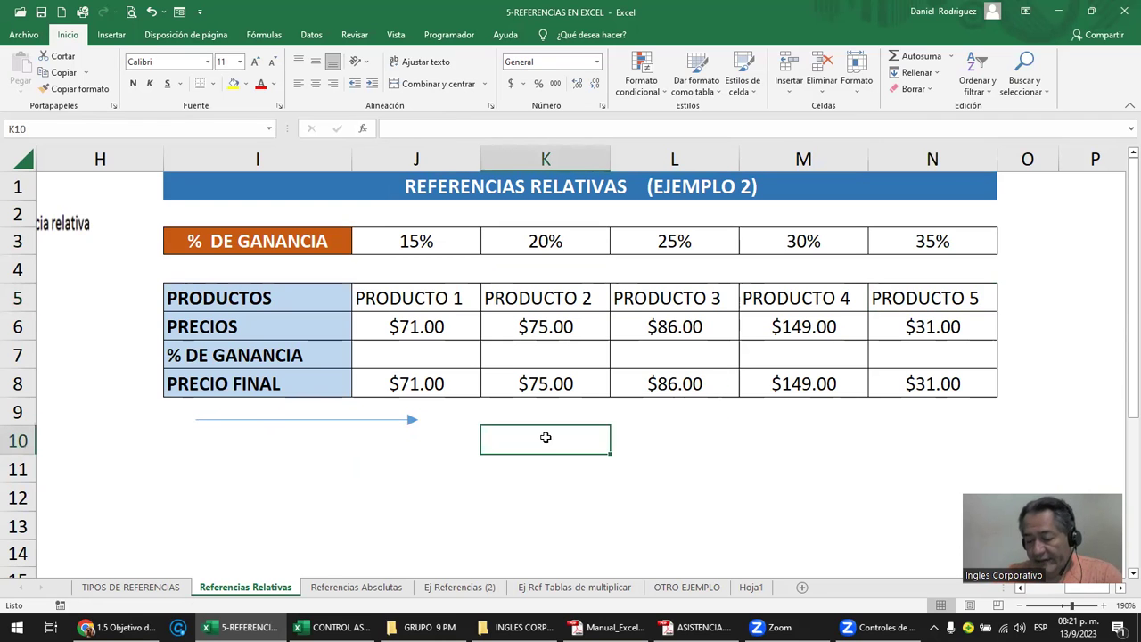
key("Left")
key("Left")
key("Left")
key("Left")
key("Left")
key("Left")
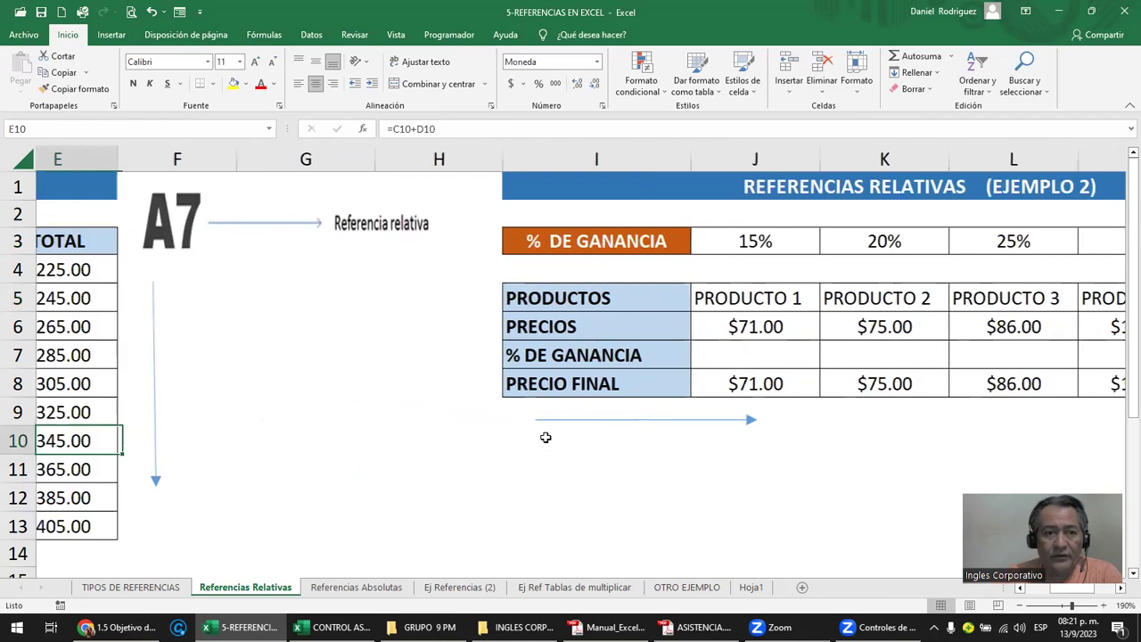
key("Left")
key("Left")
key("Left")
key("Left")
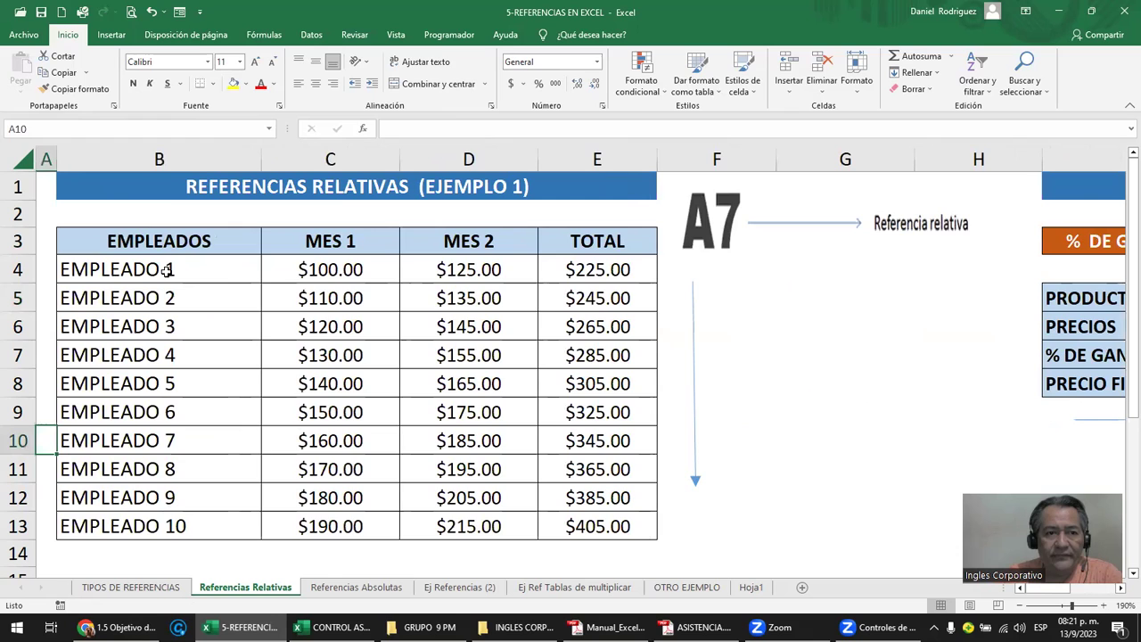
left_click(159, 237)
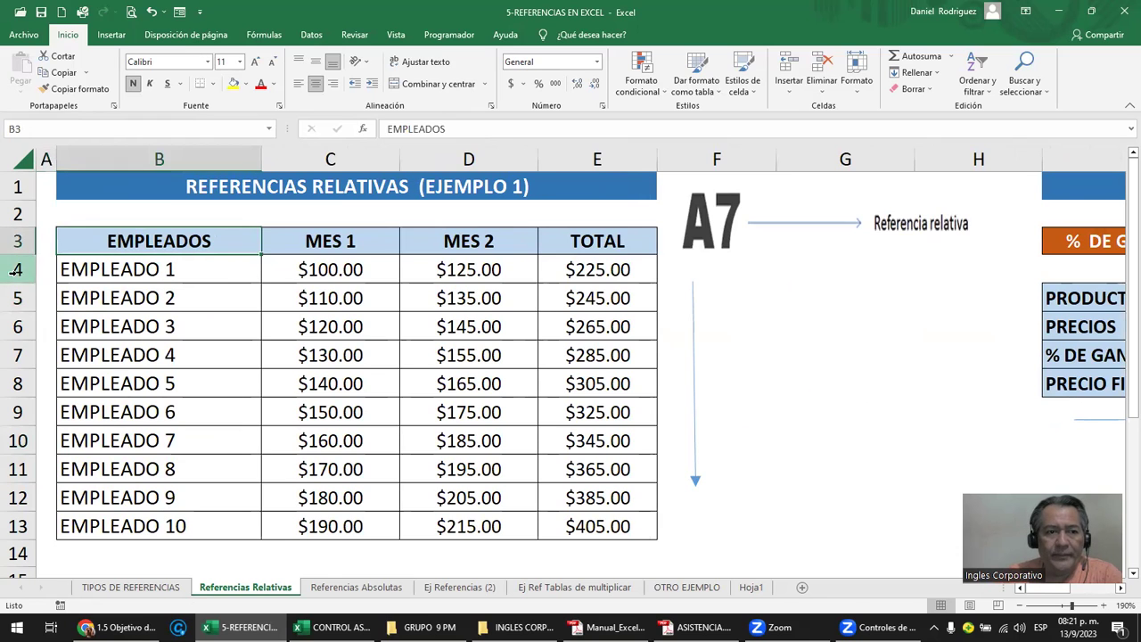
left_click(19, 271)
left_click(127, 545)
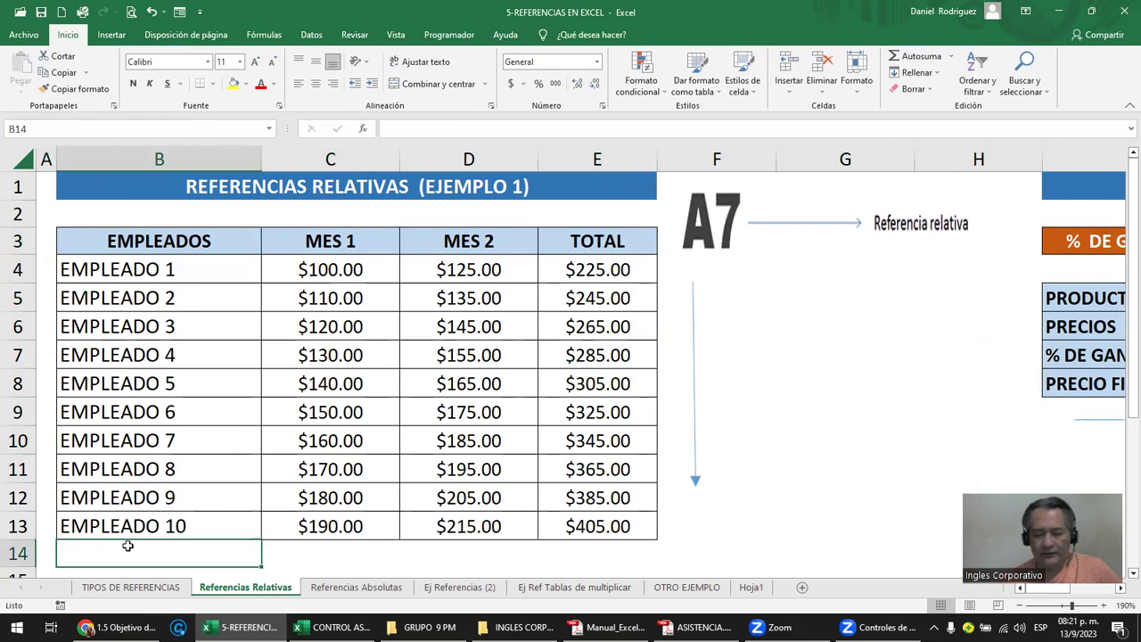
key("ctrl+Down")
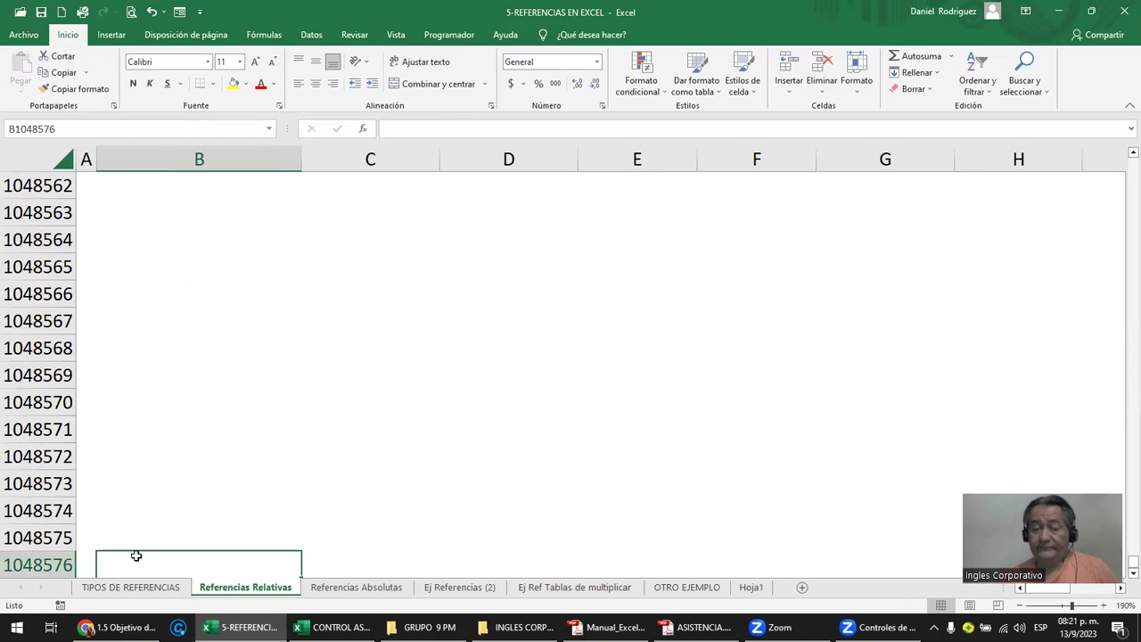
key("ctrl+Up")
key("Up")
key("Up")
key("Up")
key("Up")
key("Up")
key("Up")
key("Up")
key("Up")
key("Up")
key("Right")
key("Right")
key("Right")
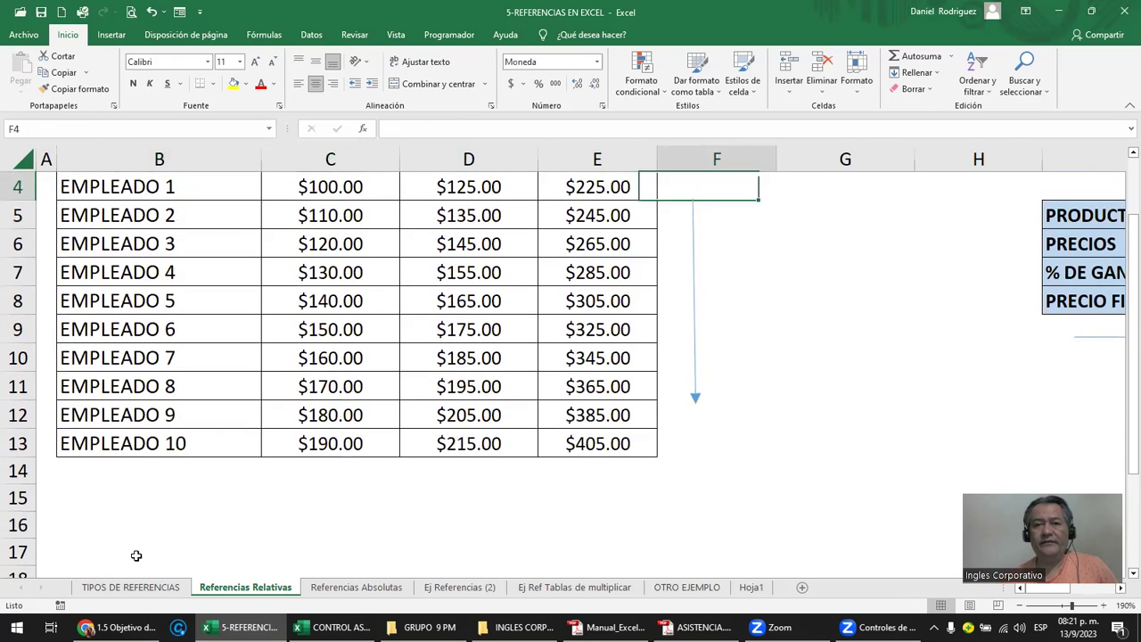
key("Right")
key("Right")
key("Right")
key("Right")
key("Right")
key("Right")
key("Right")
key("Right")
key("Right")
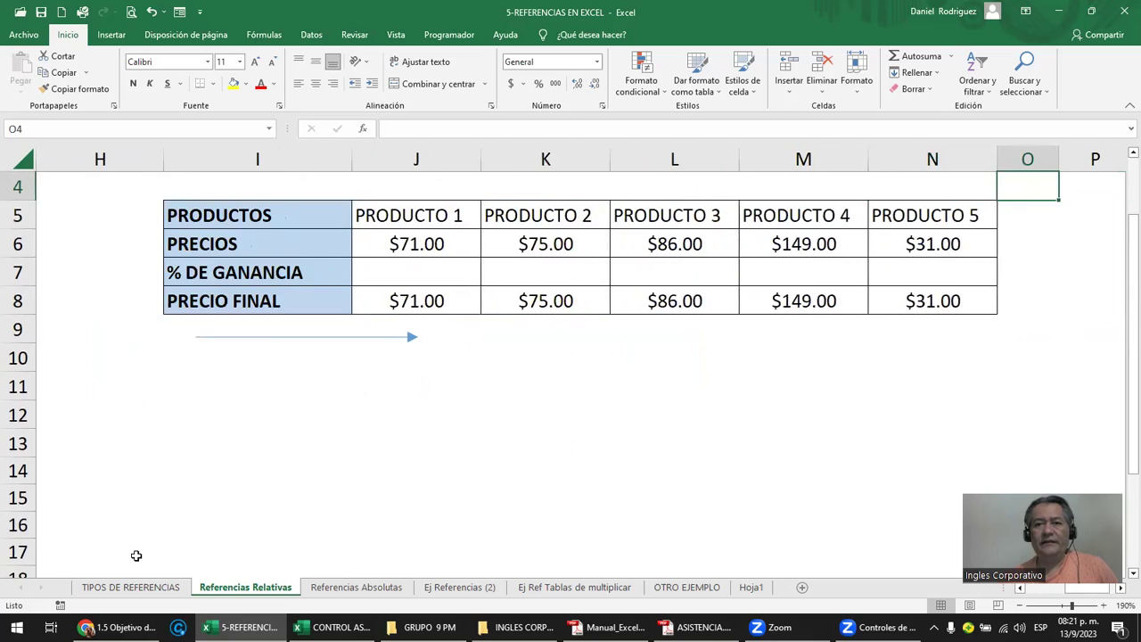
key("Up")
key("Up")
key("Up")
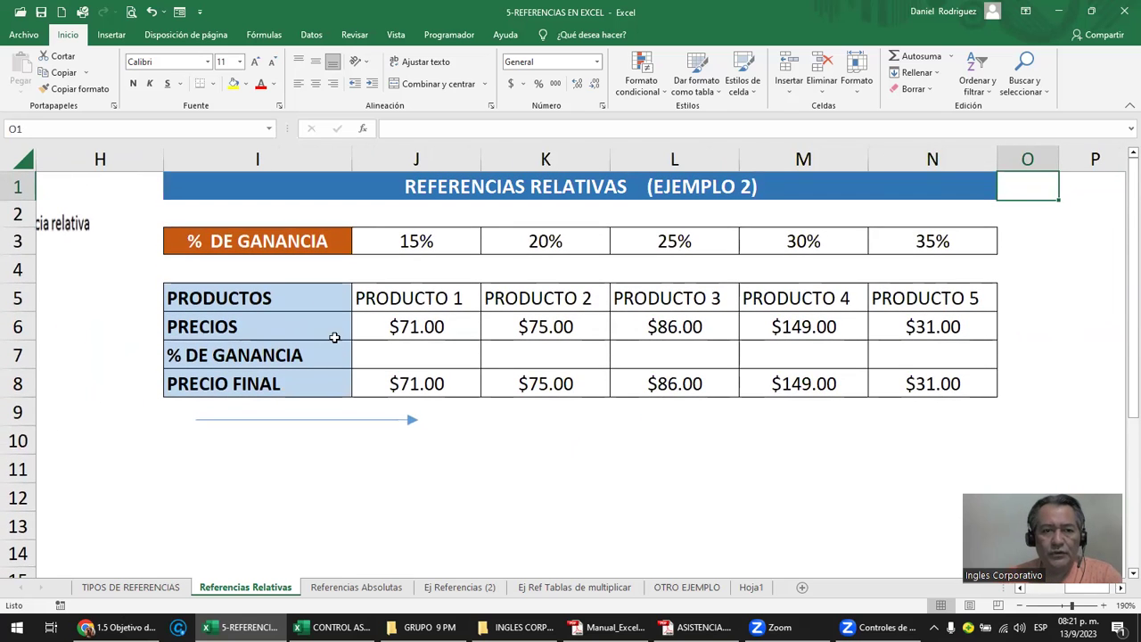
left_click(299, 299)
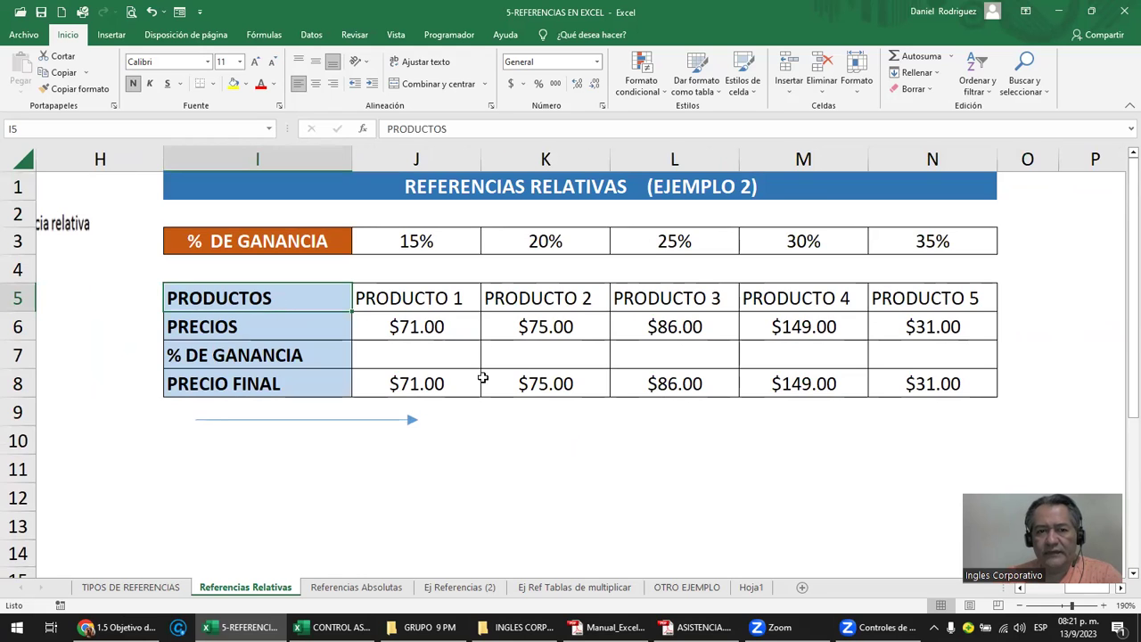
left_click(516, 410)
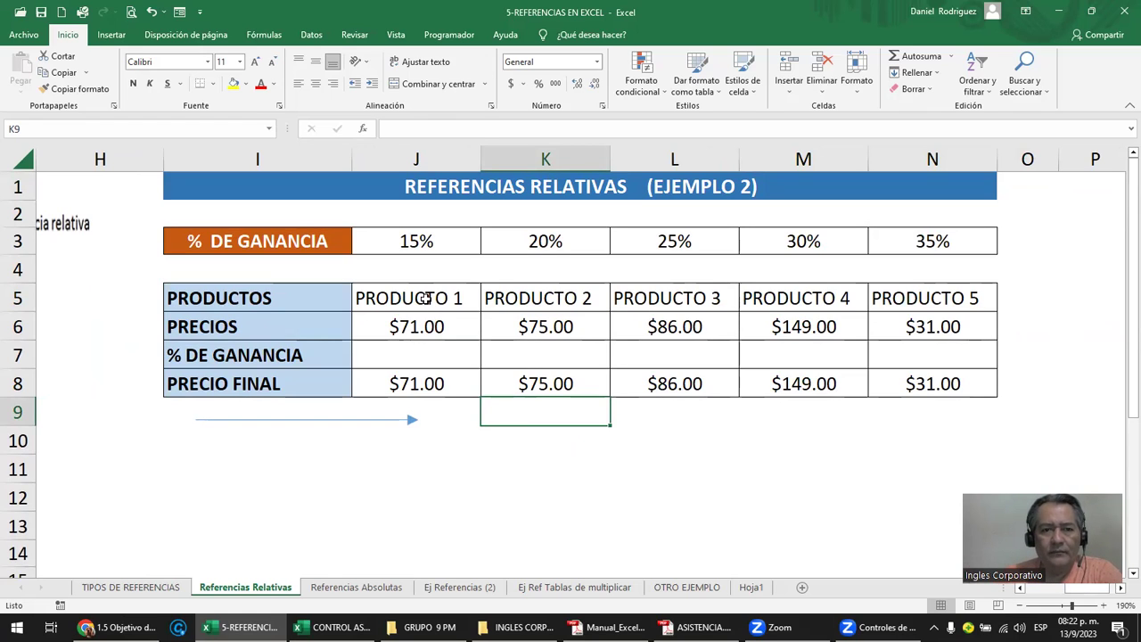
left_click(427, 298)
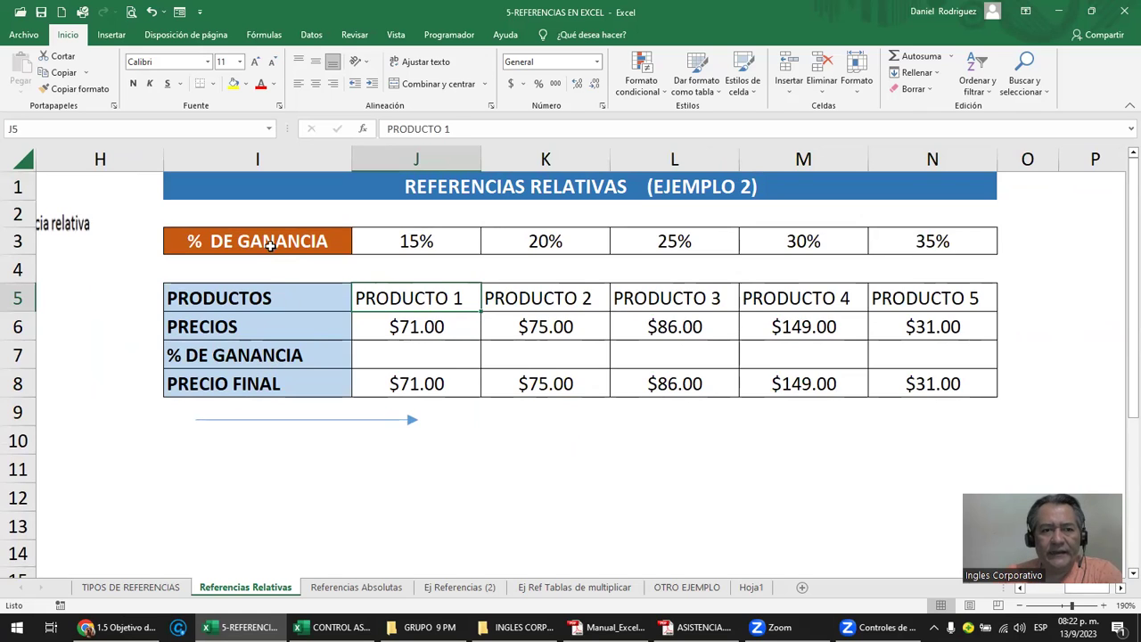
left_click(268, 244)
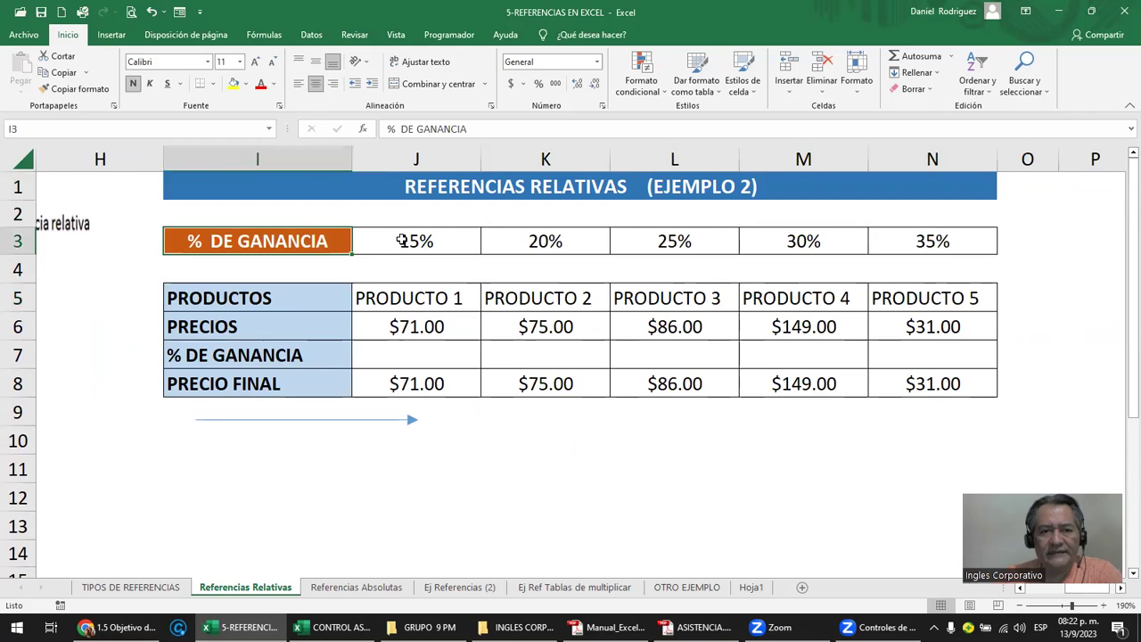
left_click(404, 241)
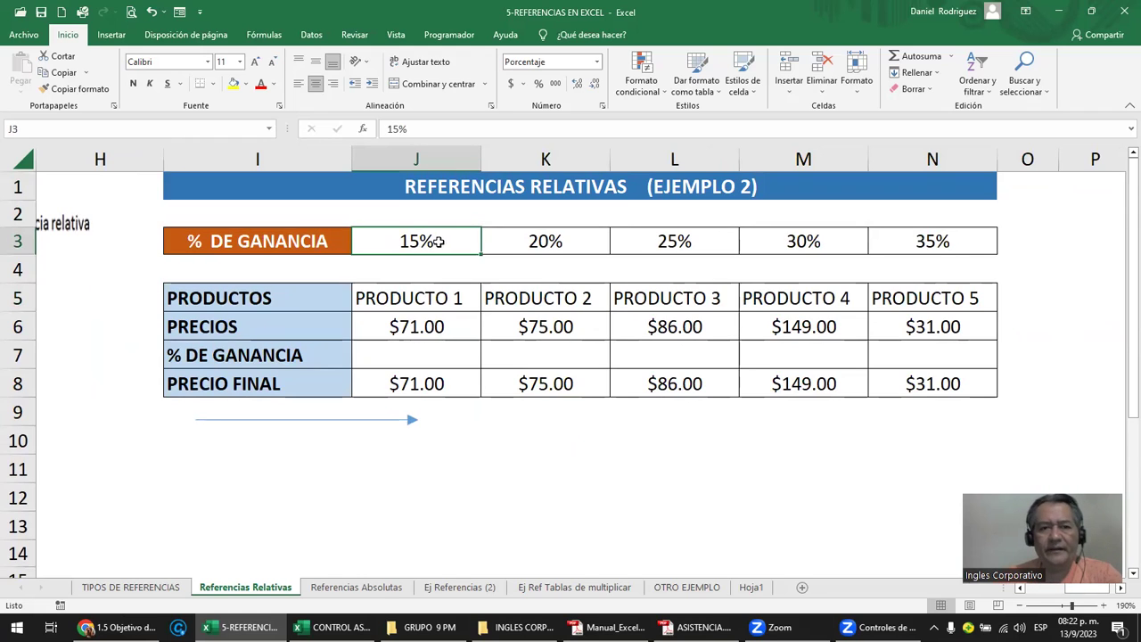
left_click(526, 241)
left_click(438, 242)
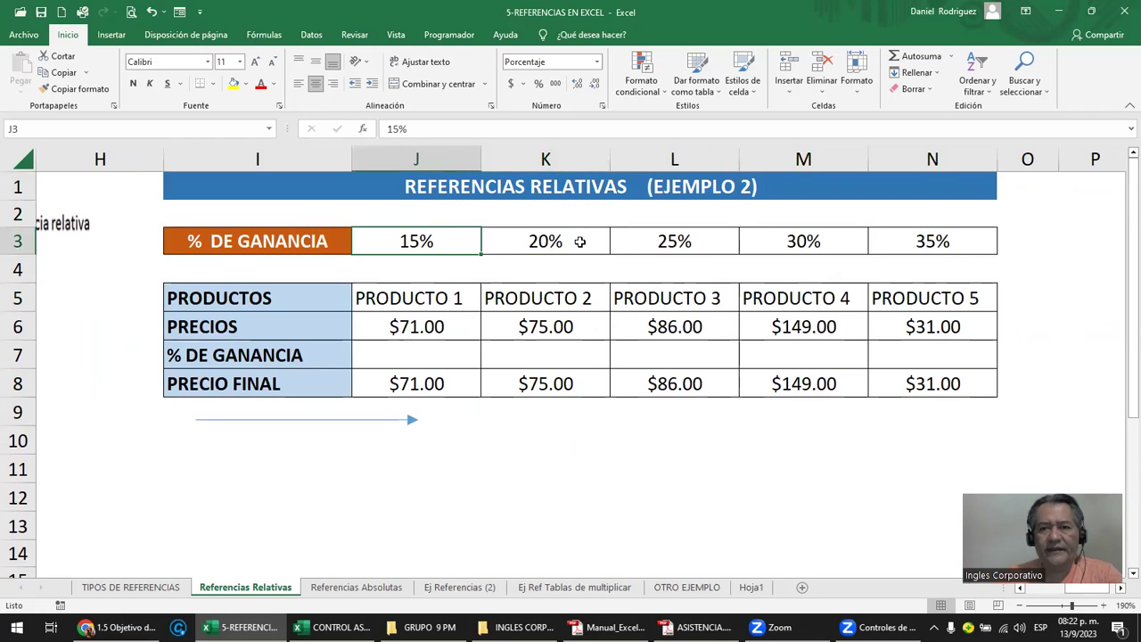
left_click(767, 240)
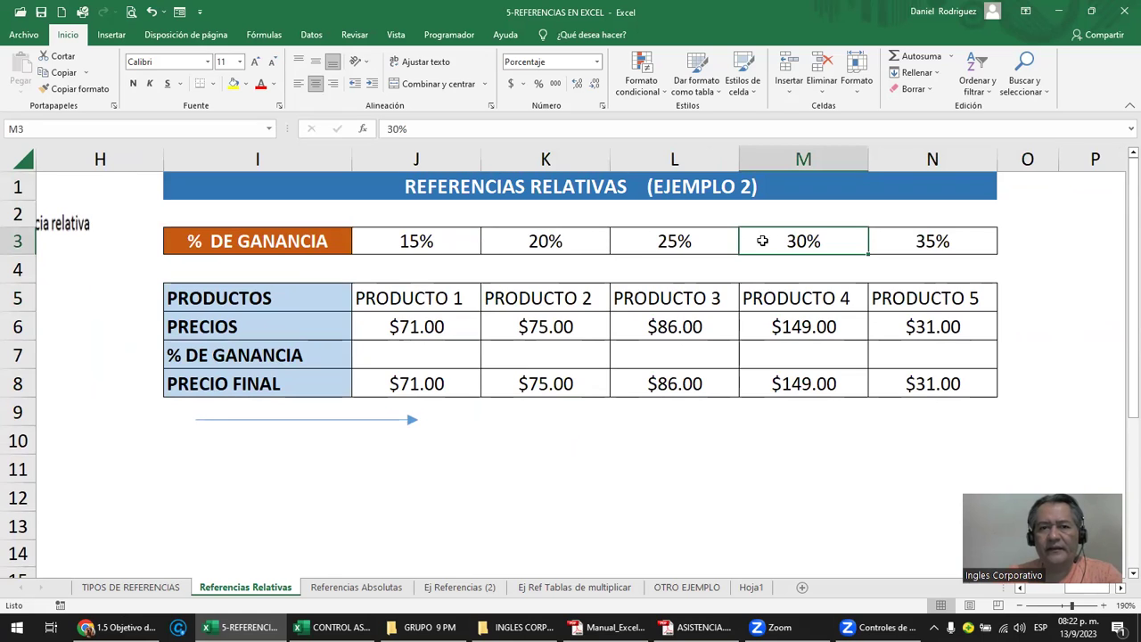
left_click(431, 247)
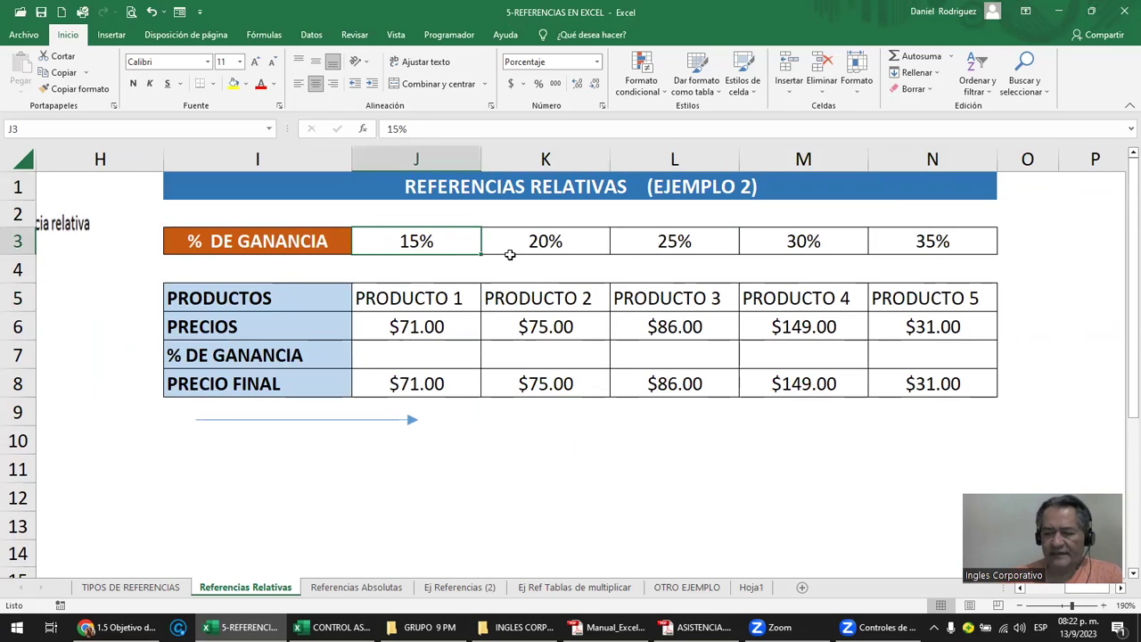
type("5")
key("Return")
key("Up")
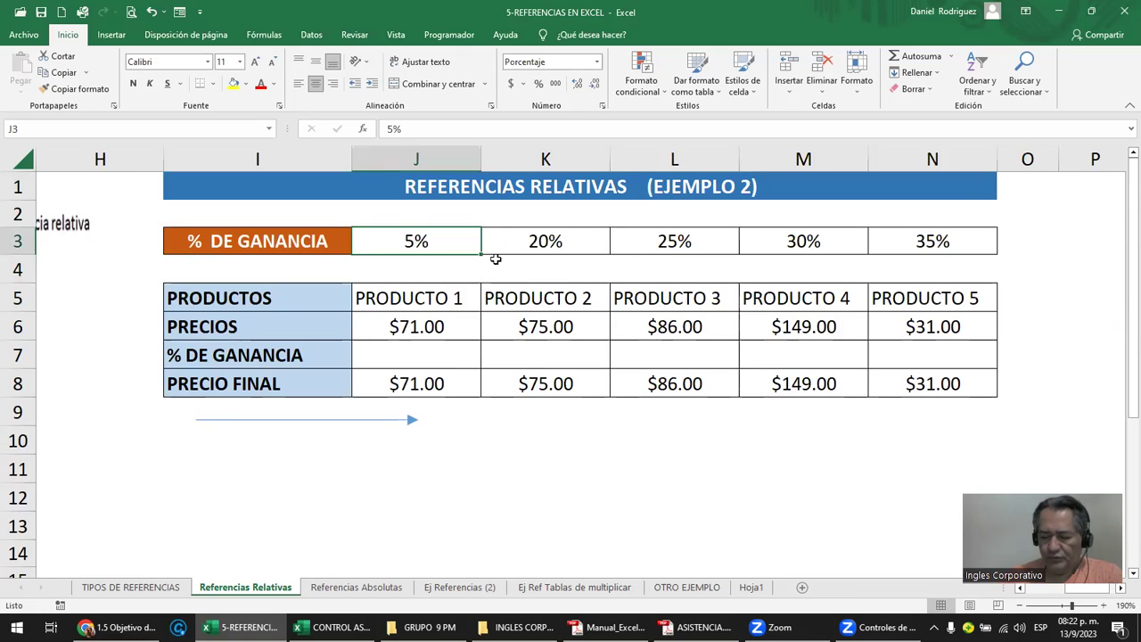
type("15")
key("Return")
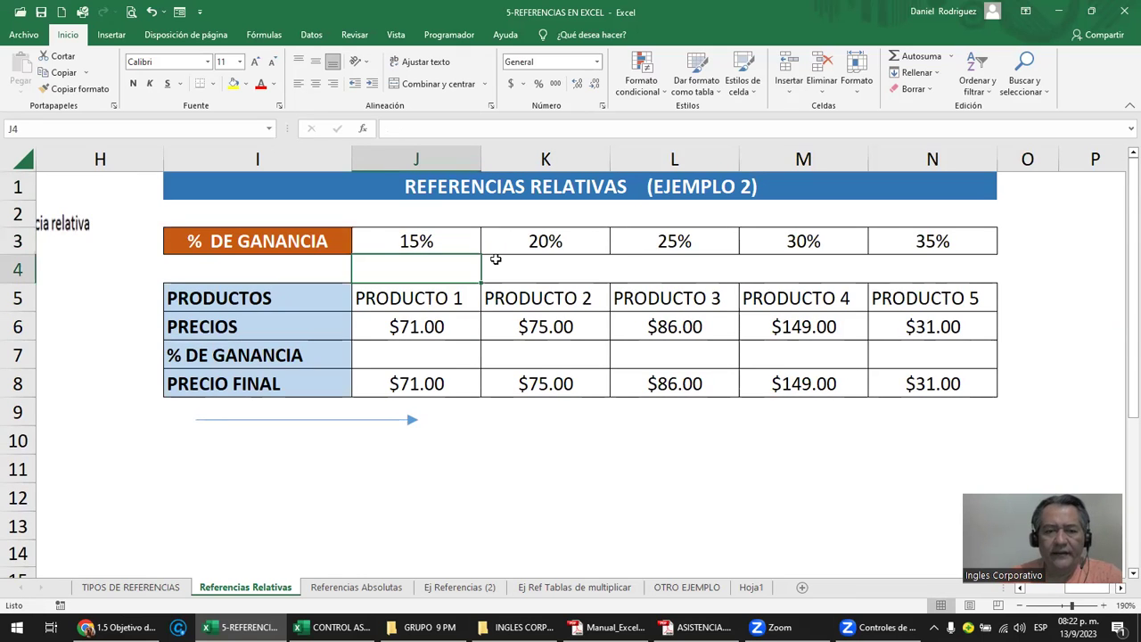
left_click(253, 354)
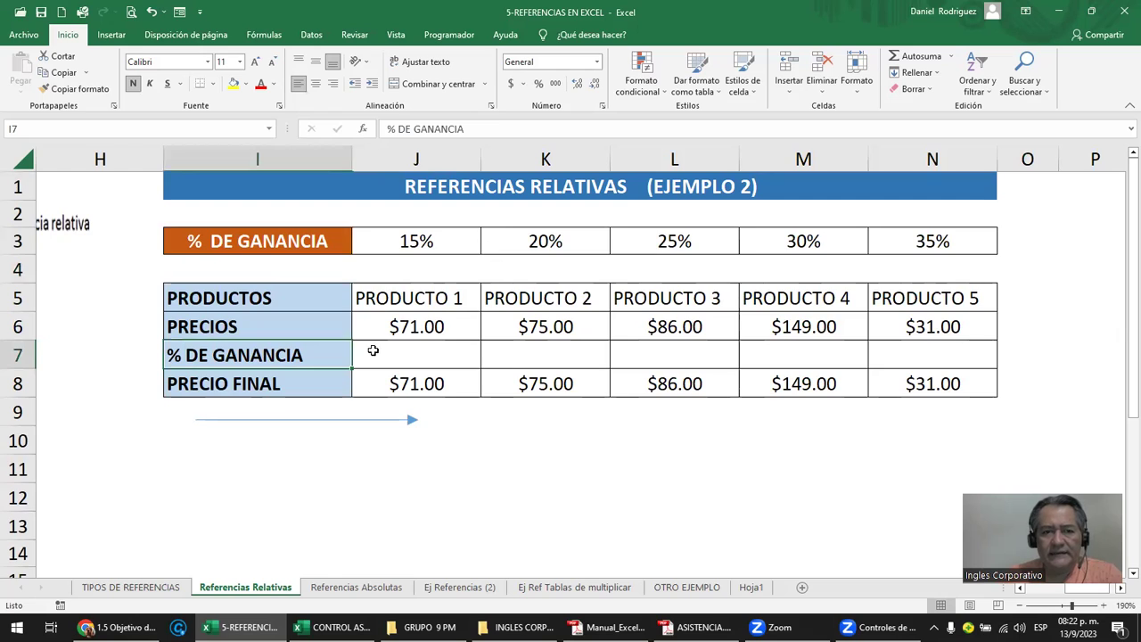
left_click(396, 351)
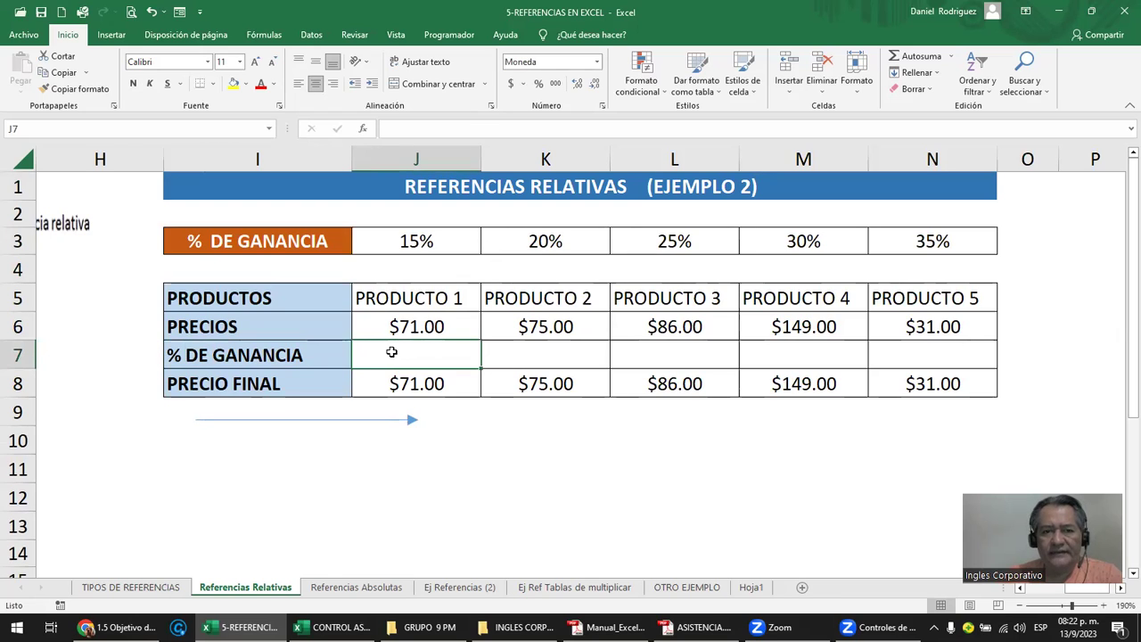
- Enter the J7 profit formula as =J6*J3, then rewrite it as =J3*J6
type("=")
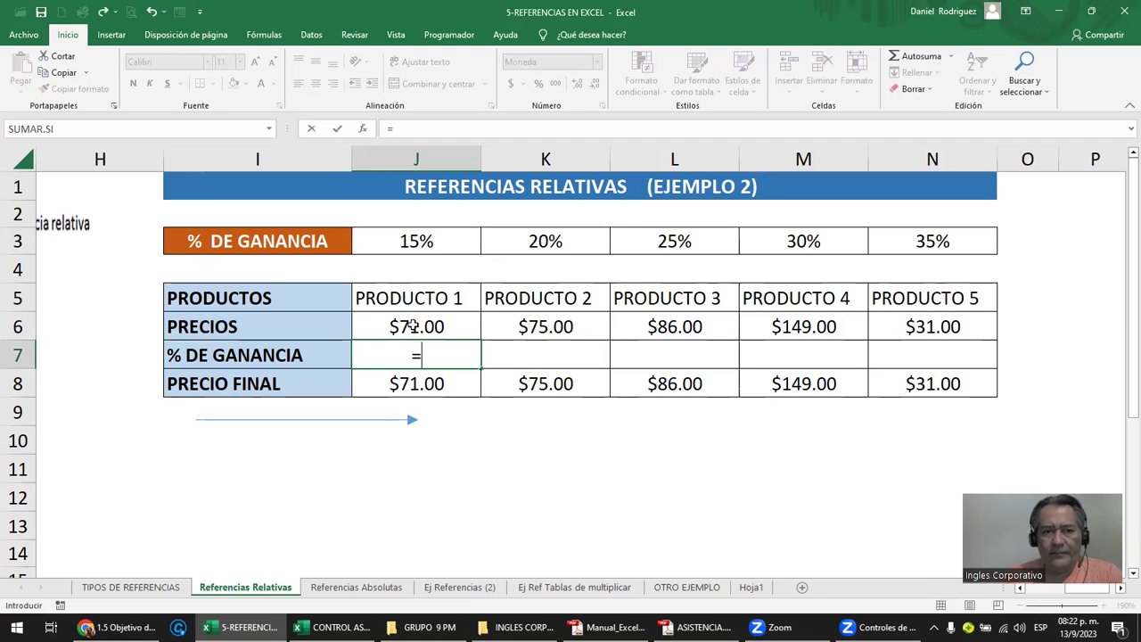
left_click(412, 327)
type("*")
left_click(418, 242)
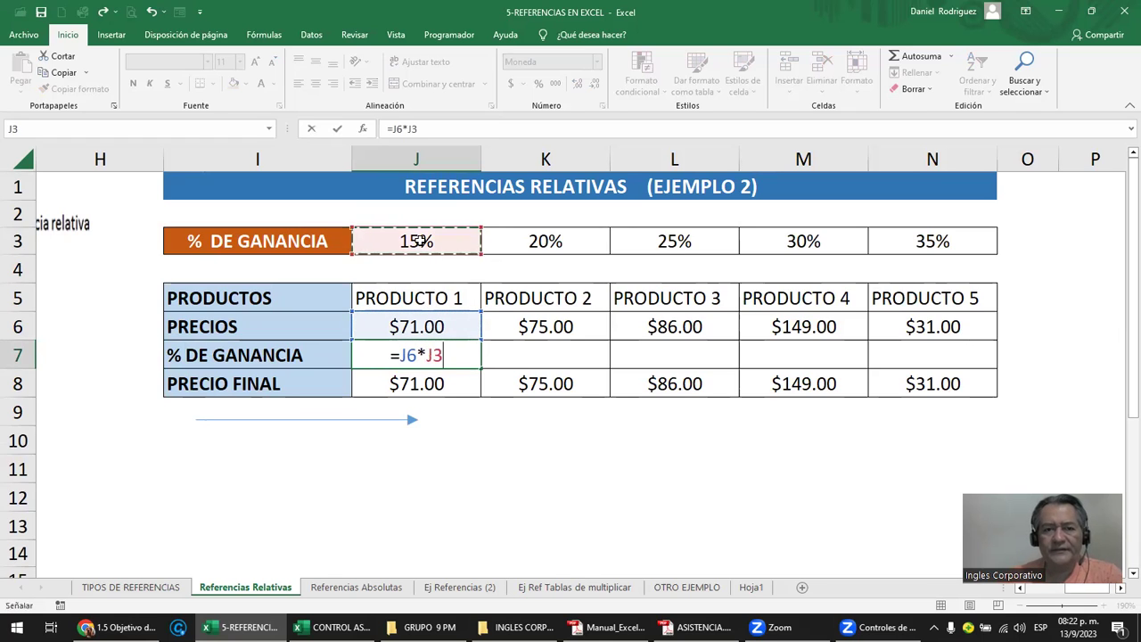
key("ctrl+Return")
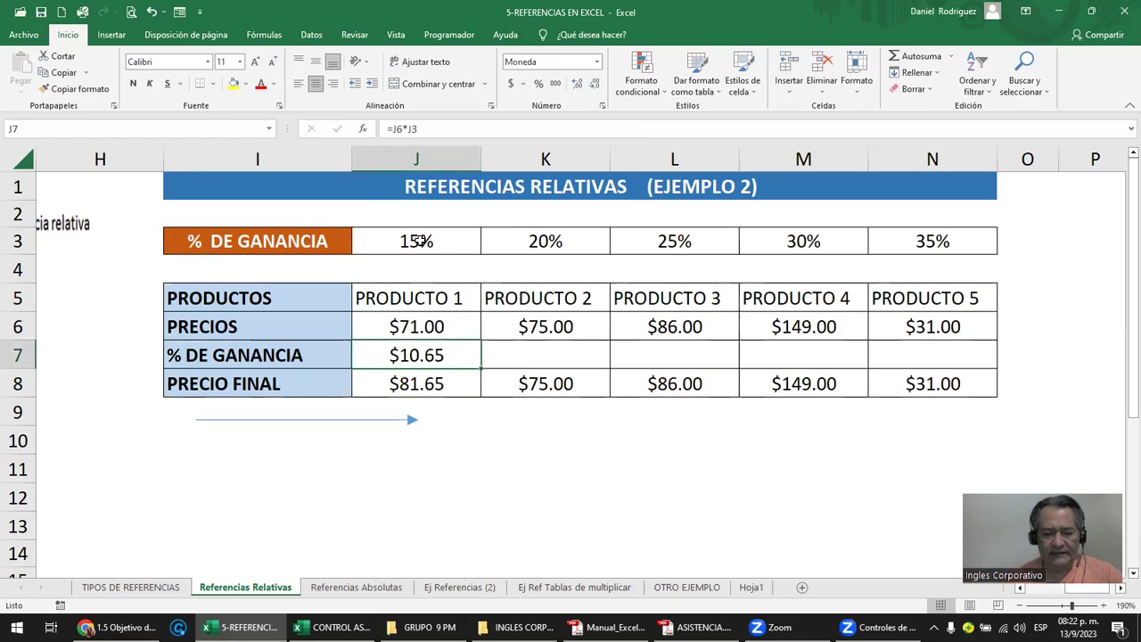
type("=")
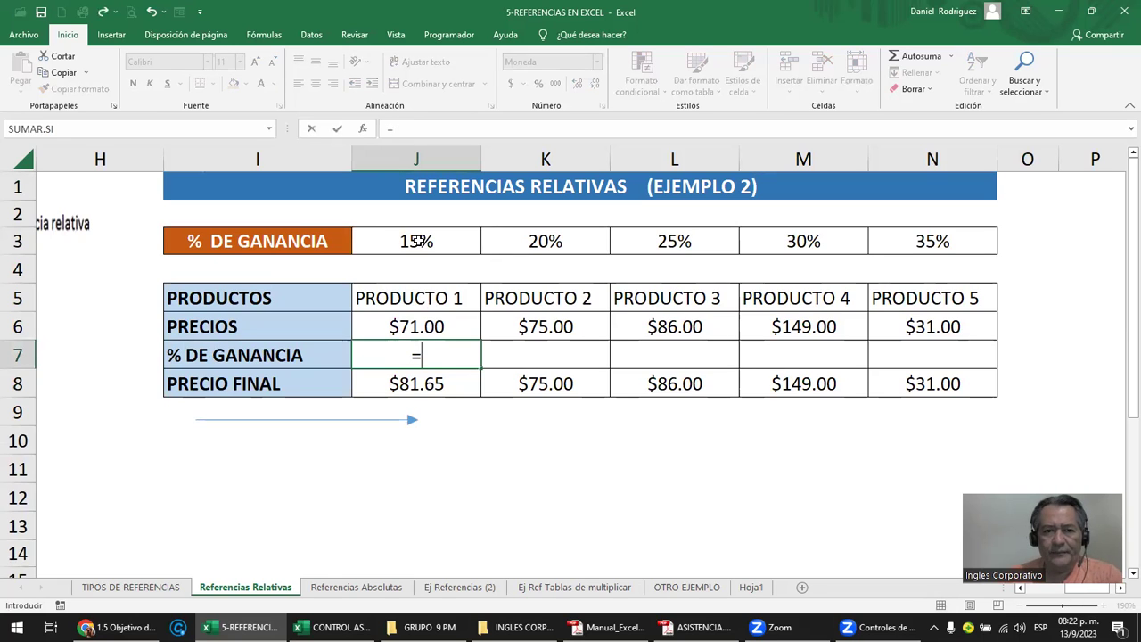
left_click(418, 242)
type("*")
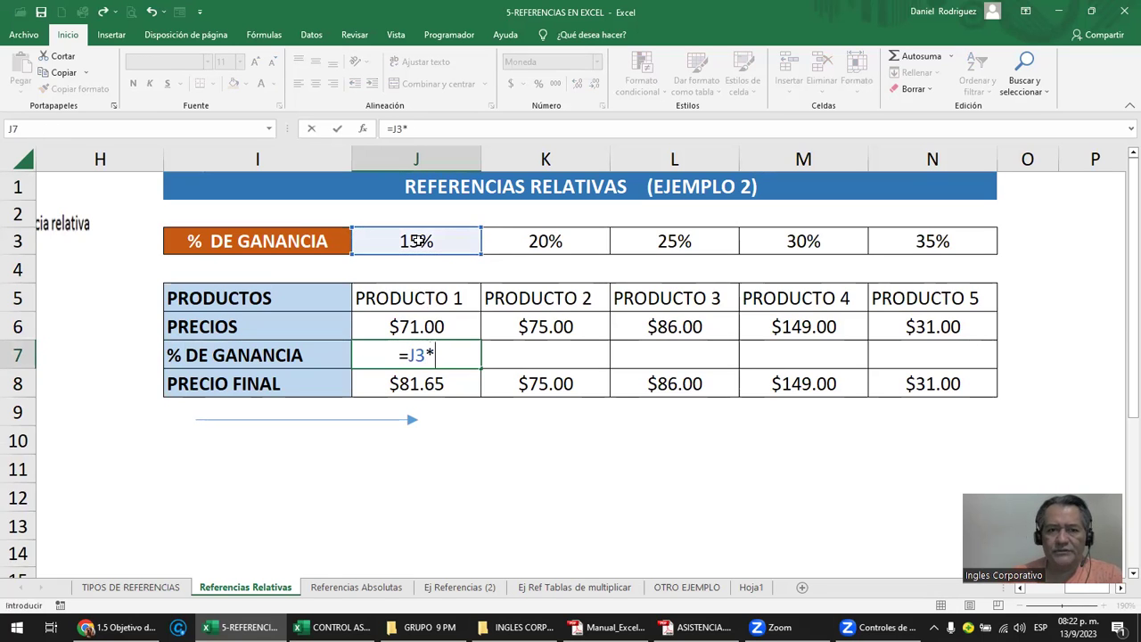
left_click(425, 329)
key("ctrl+Return")
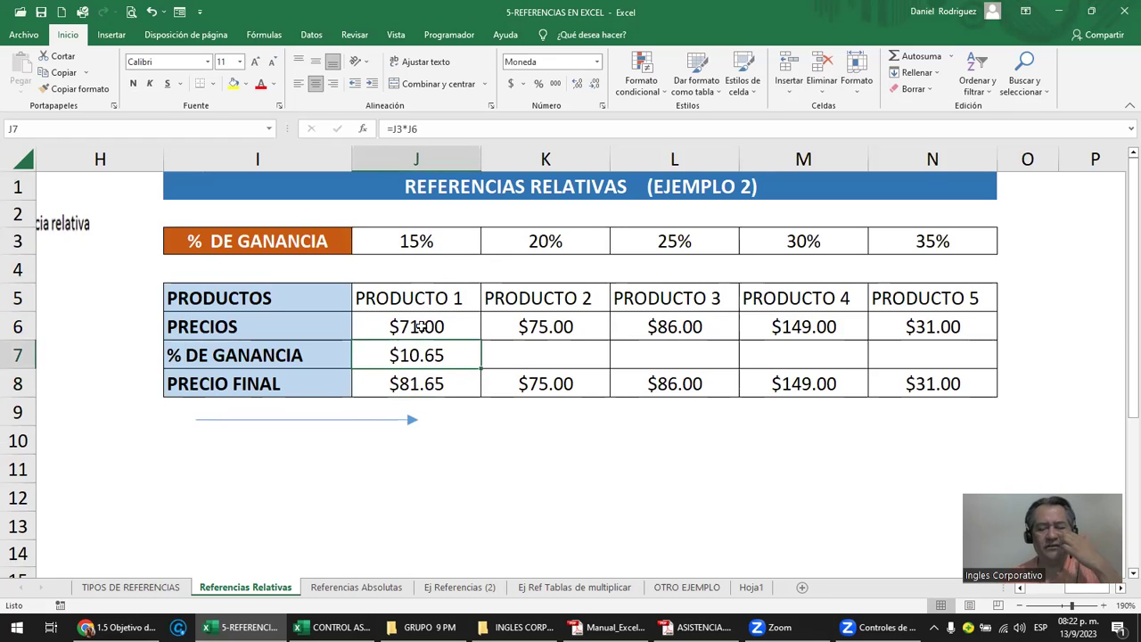
- Re-enter =J6*J3 in J7, then clear the cell
type("=")
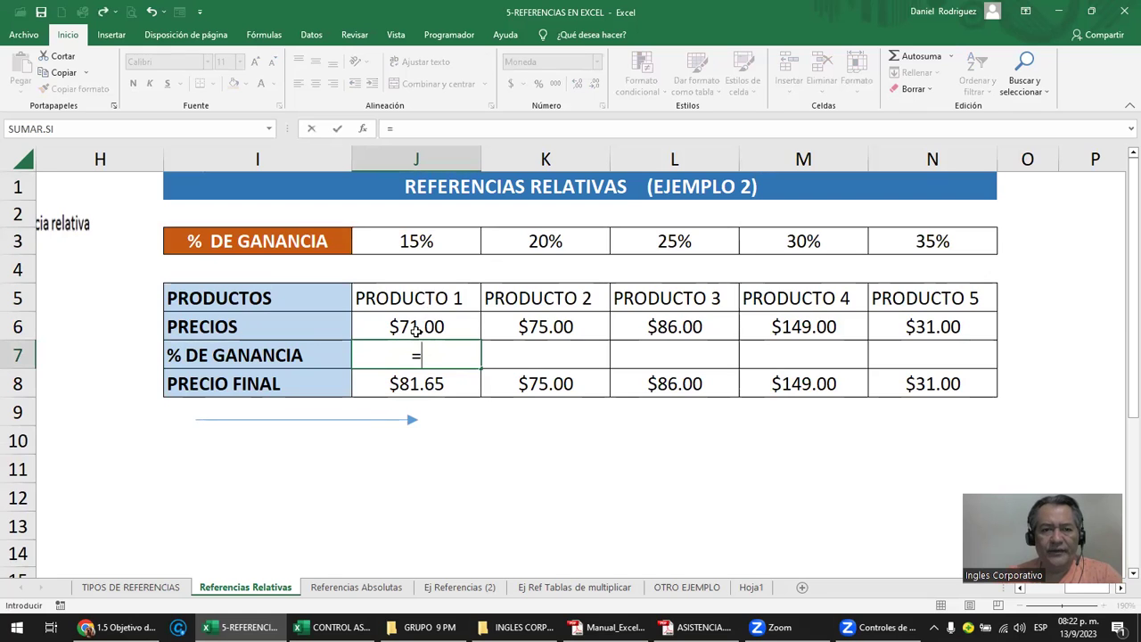
left_click(410, 327)
type("*")
left_click(411, 236)
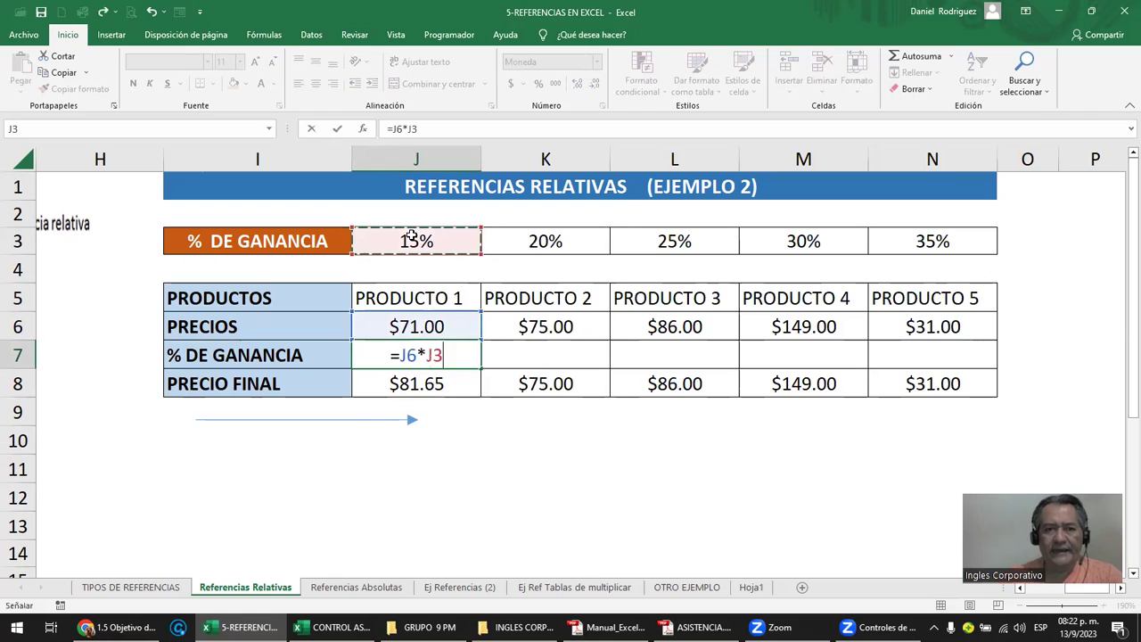
key("Return")
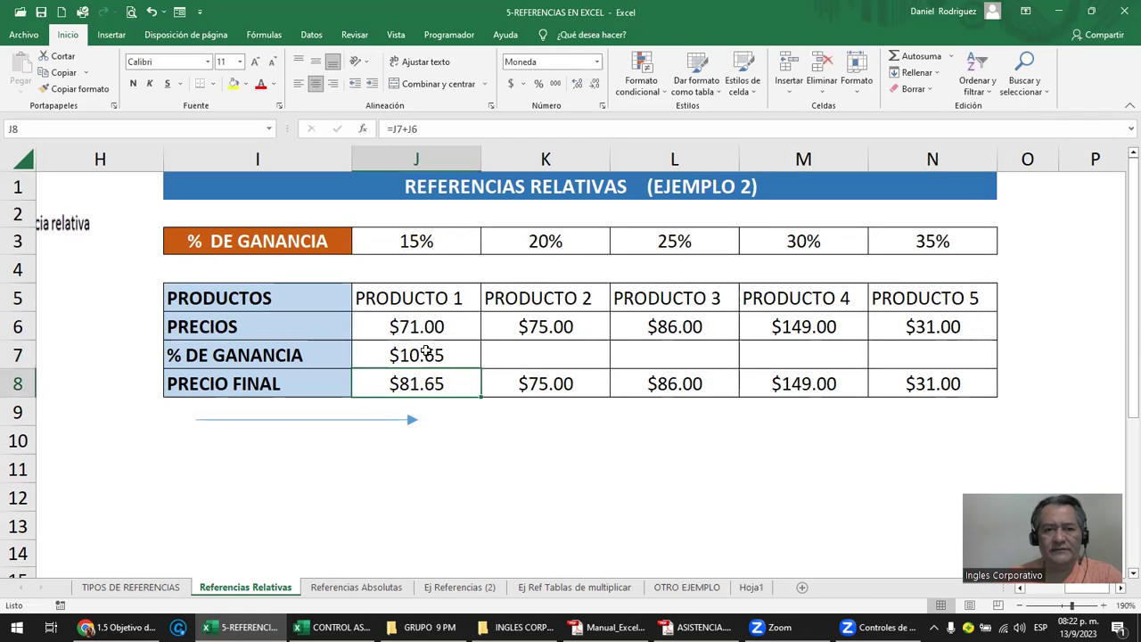
left_click(426, 353)
key("Delete")
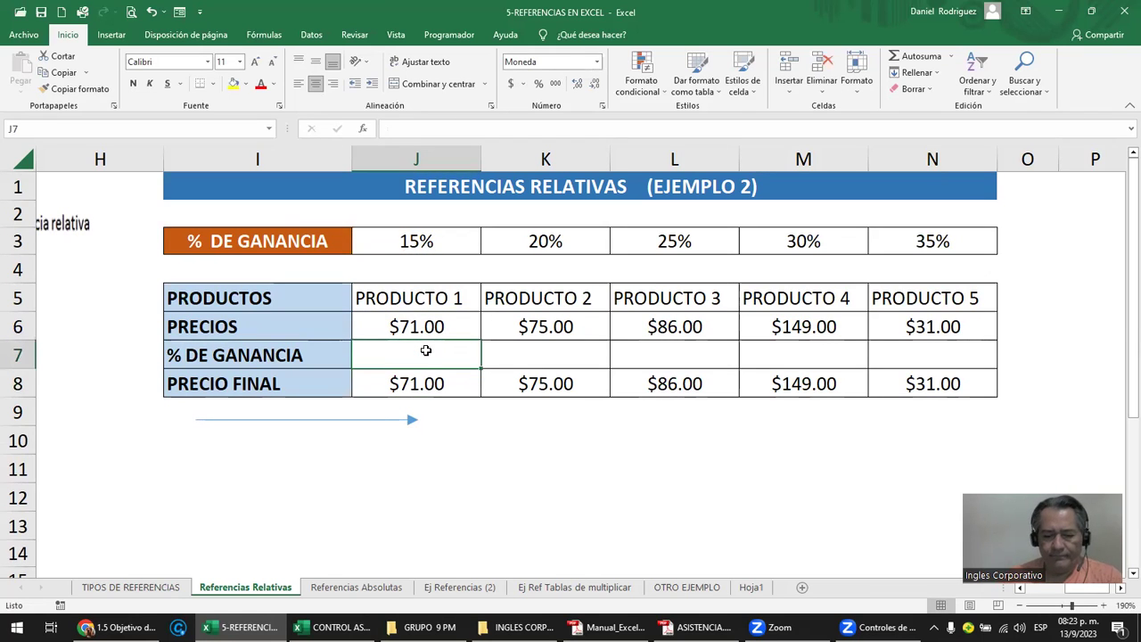
- Enter =J3*J6 in J7 and open it to show its cell references
type("=")
left_click(420, 241)
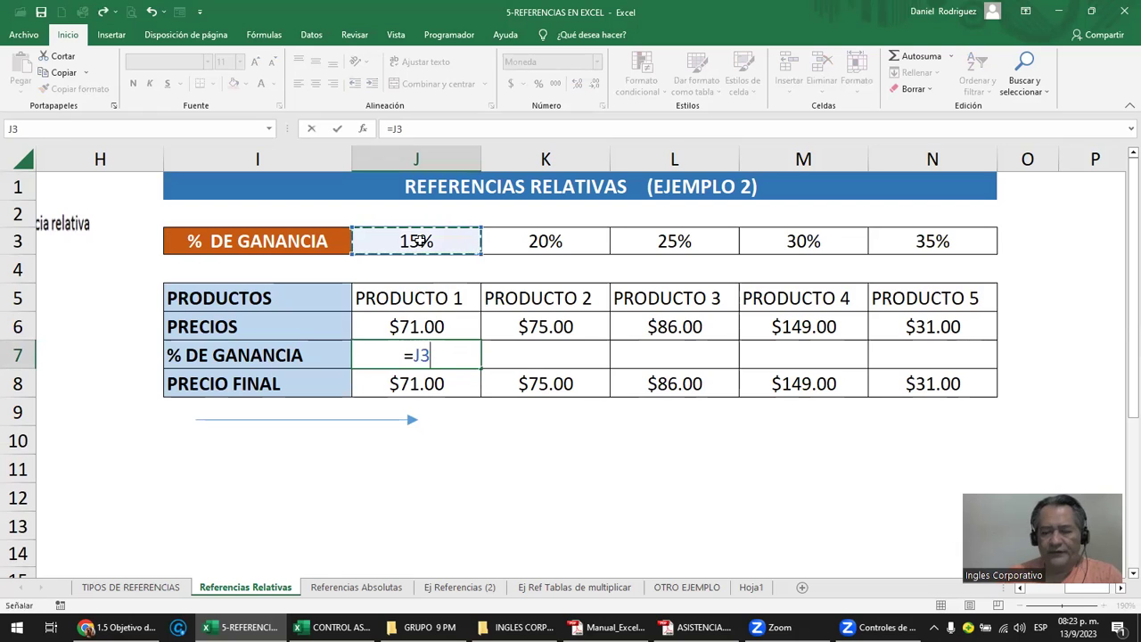
type("*")
left_click(437, 328)
key("Return")
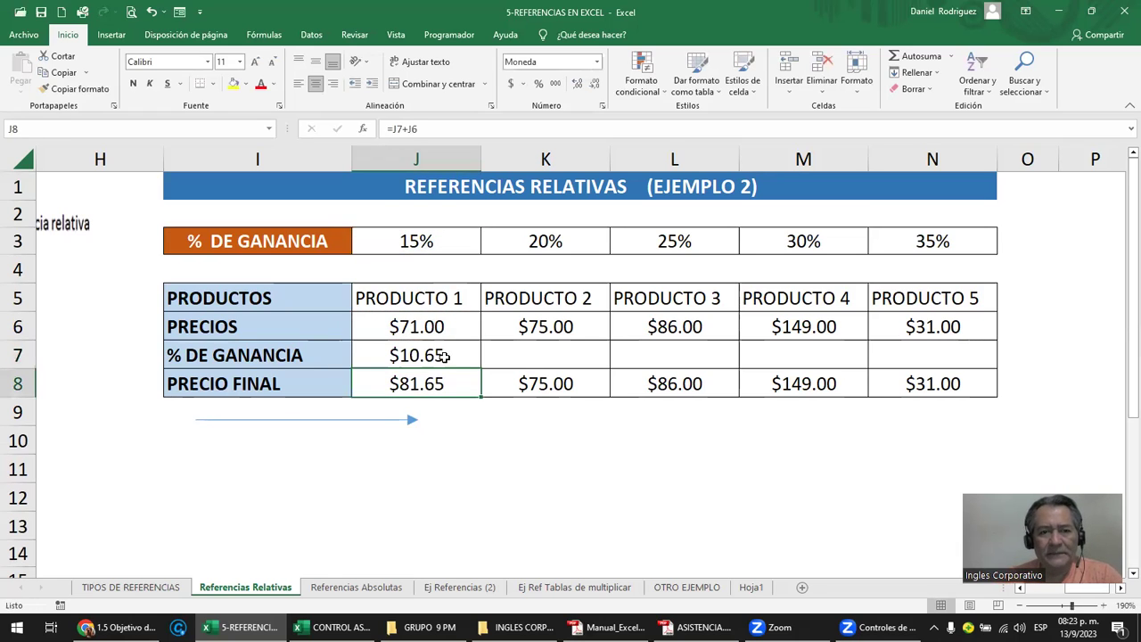
double_click(446, 356)
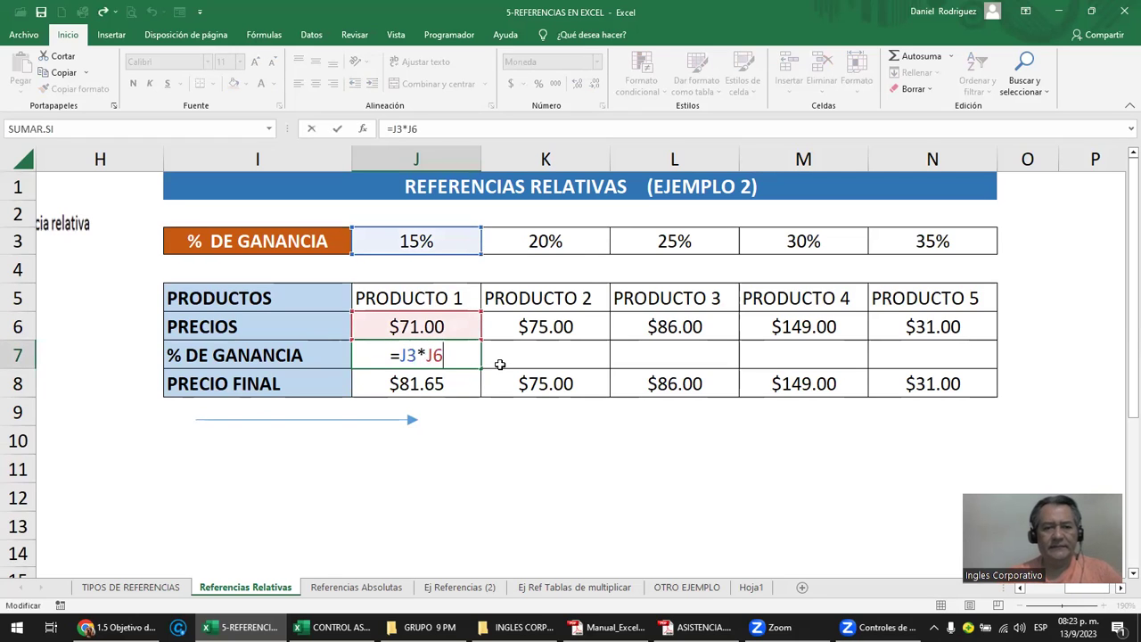
key("Escape")
- Enter the final =J6*J3 in J7, giving $10.65 profit from the 15% rate in J3
type("=")
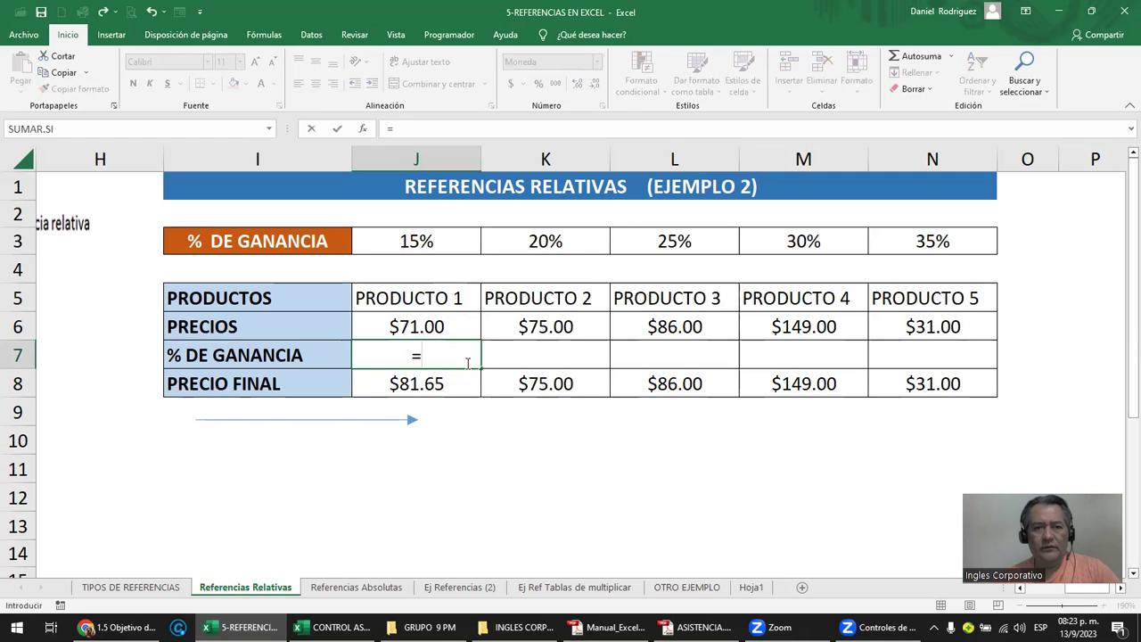
left_click(404, 327)
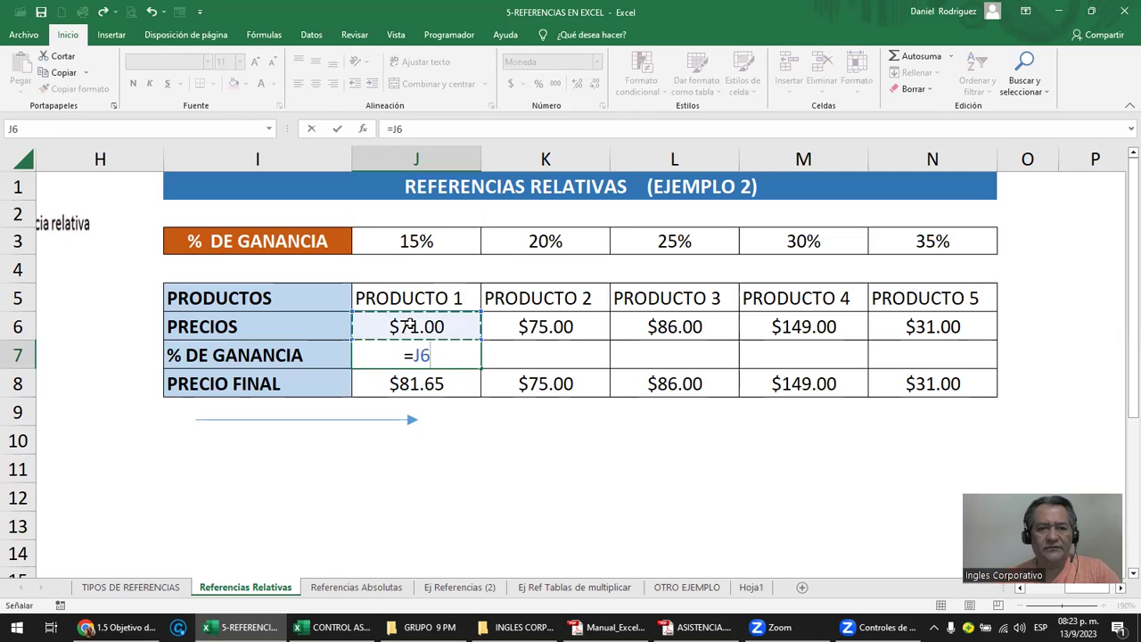
type("*")
left_click(406, 241)
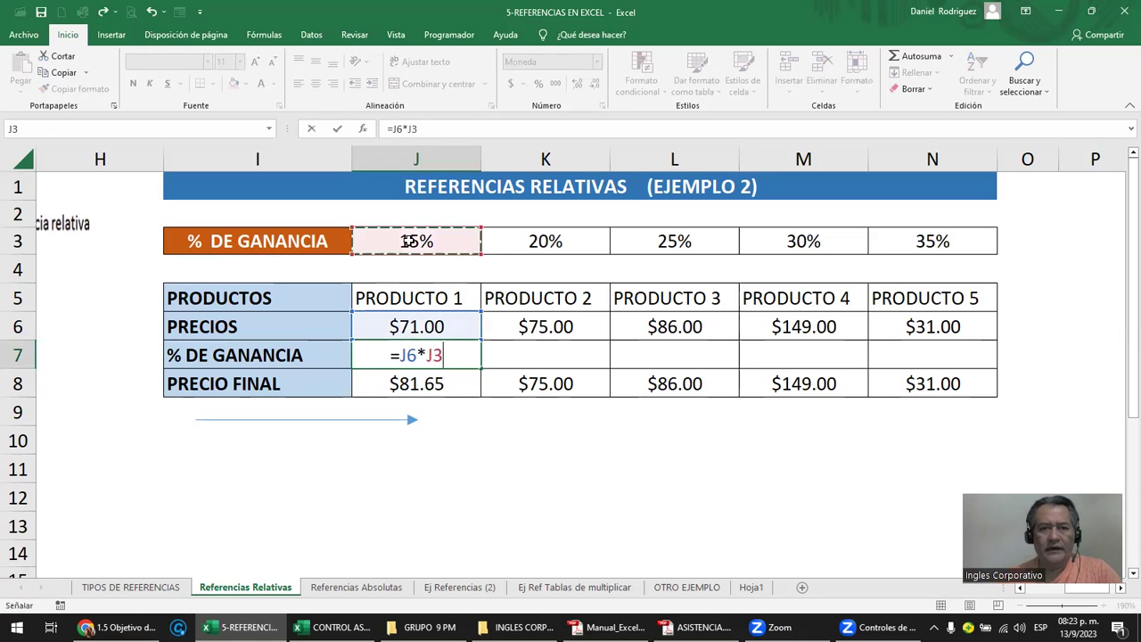
key("Return")
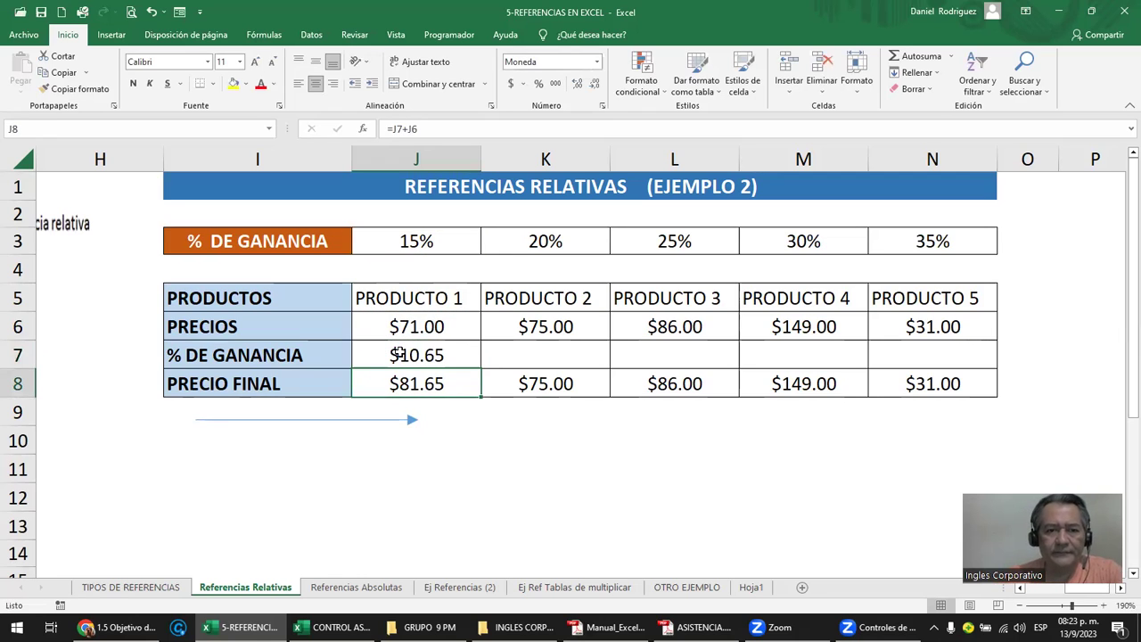
left_click(398, 355)
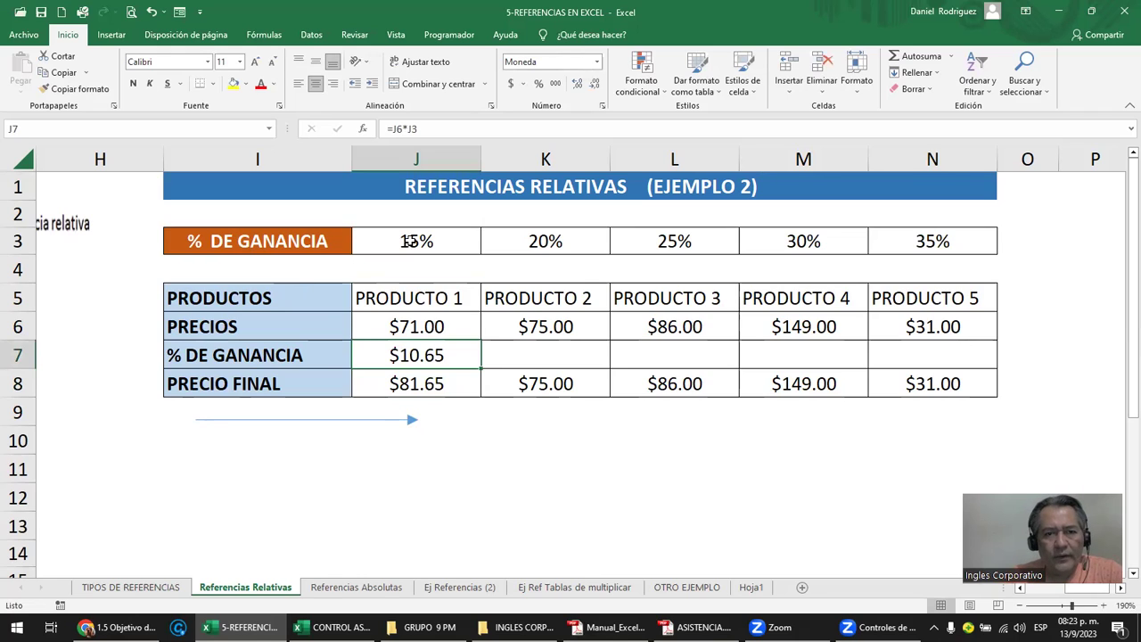
left_click(407, 241)
- Step across the 20%–30% rates in K3:M3, then select columns J, K, L and M
left_click(526, 239)
left_click(678, 241)
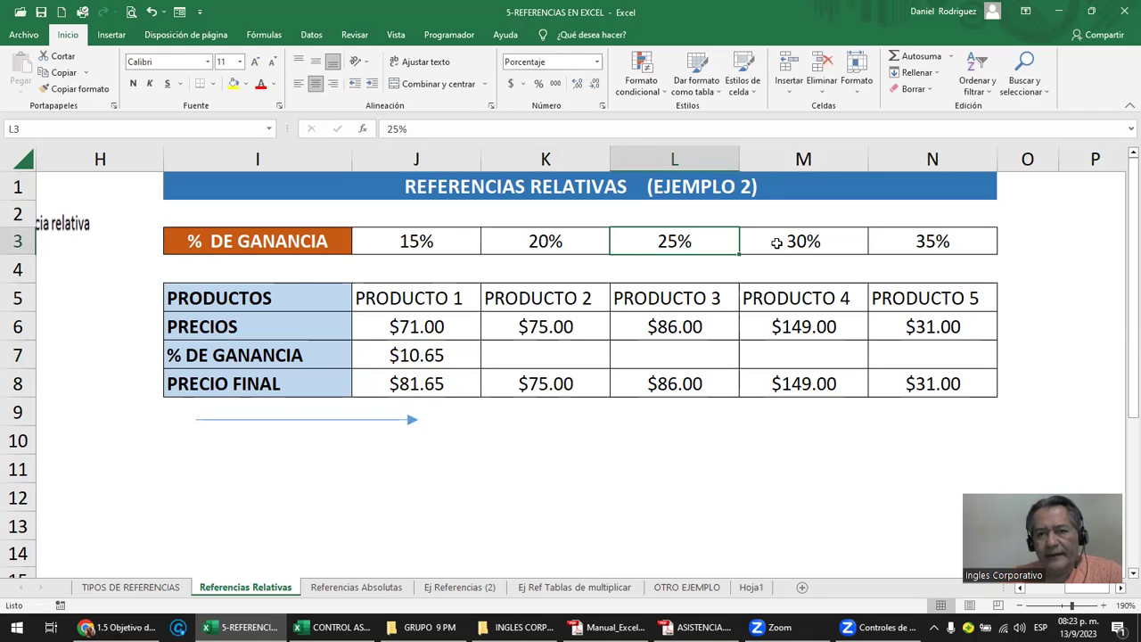
left_click(776, 242)
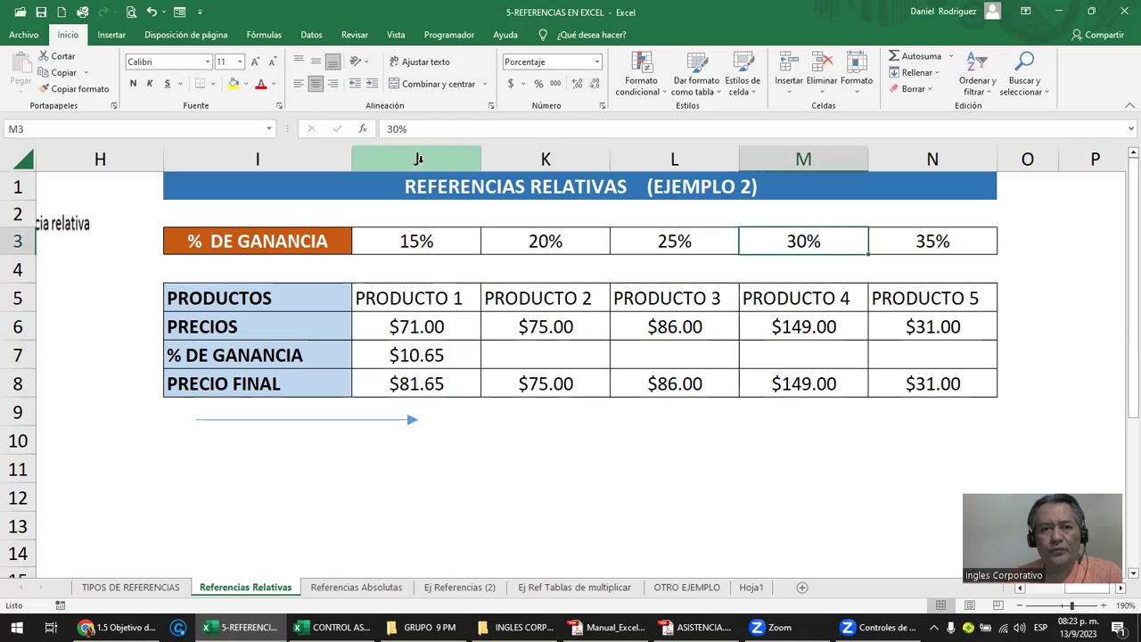
left_click(418, 158)
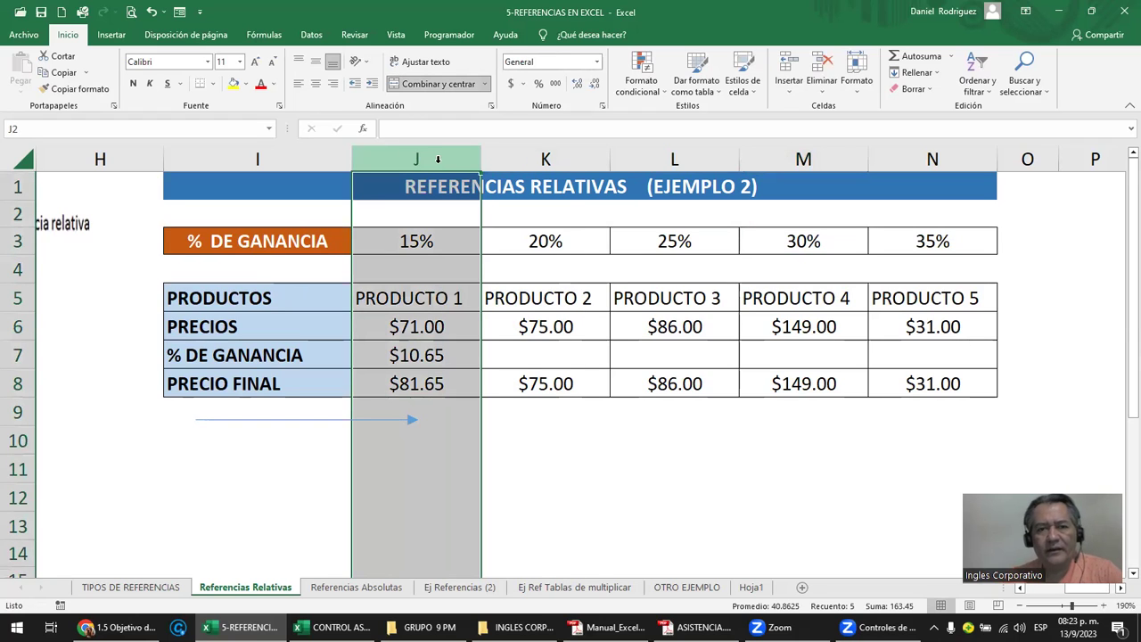
left_click(549, 160, "ctrl")
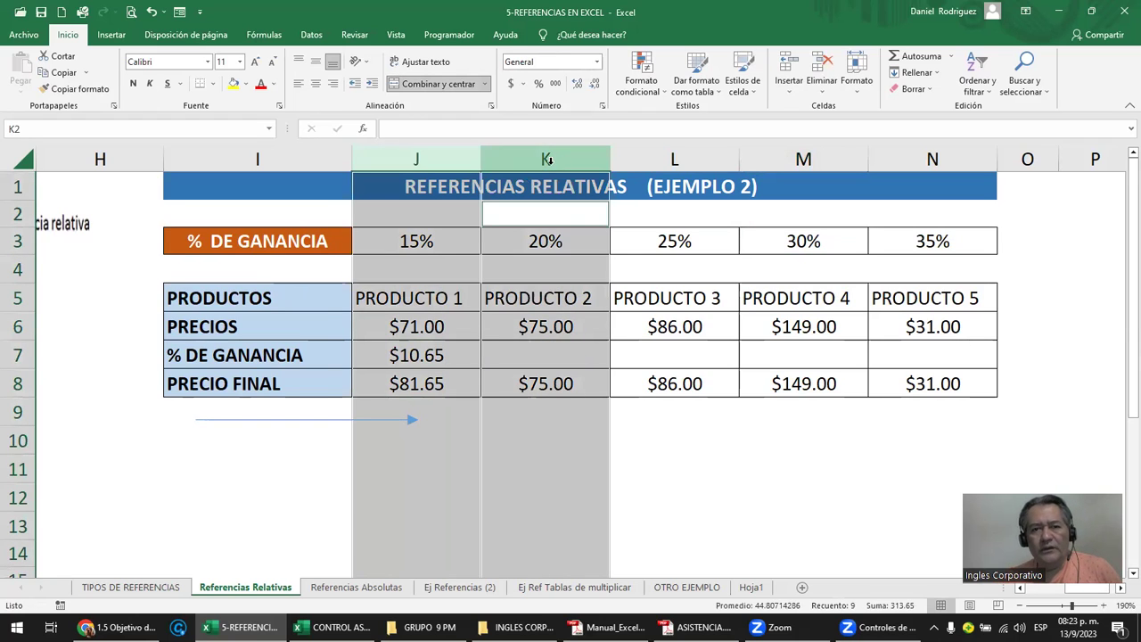
left_click(682, 162, "ctrl")
left_click(812, 159, "ctrl")
- Add column N to the selection, then clear it and select the arrow below the table
left_click(932, 155, "ctrl")
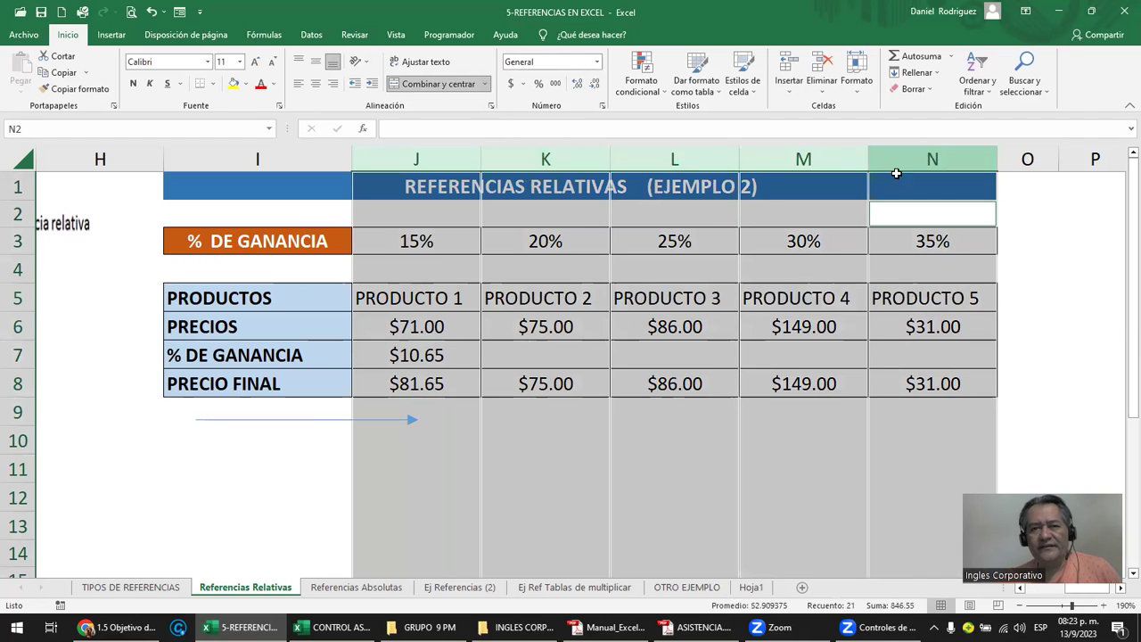
left_click(234, 462)
left_click(318, 421)
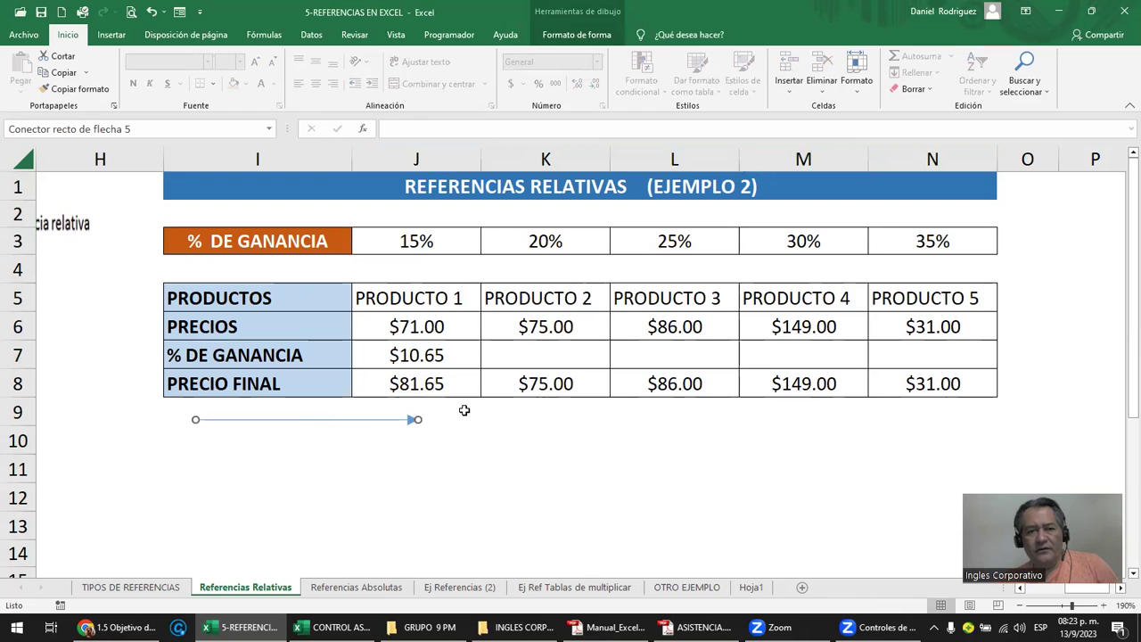
- Review J7's =J6*J3 profit formula and J8's =J7+J6 final-price formula for $81.65
left_click(429, 355)
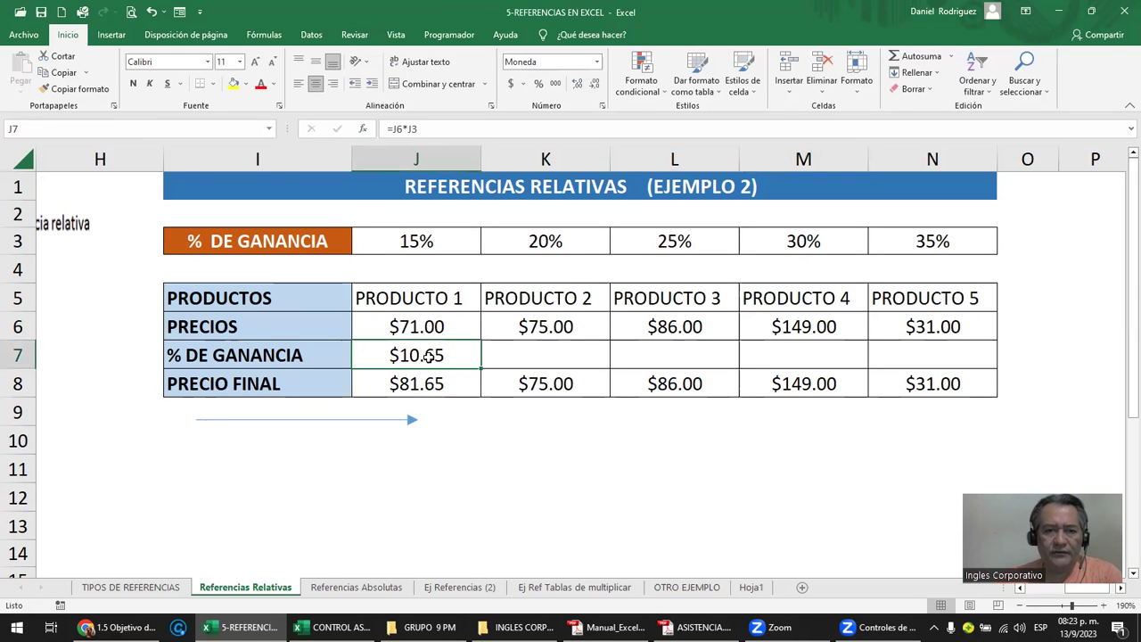
double_click(429, 356)
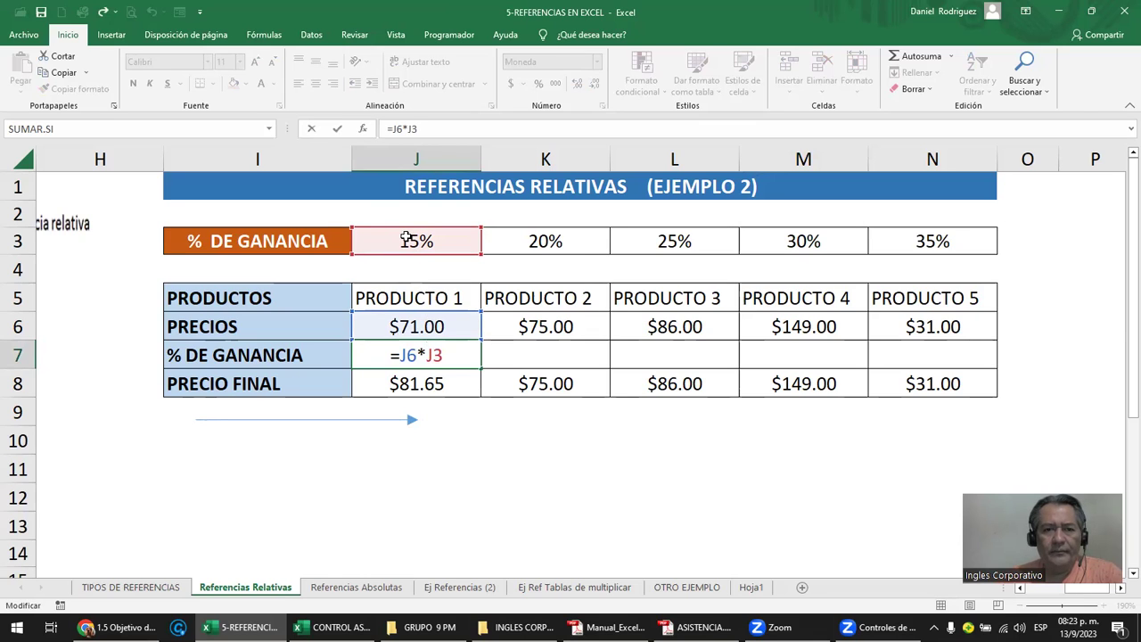
key("Return")
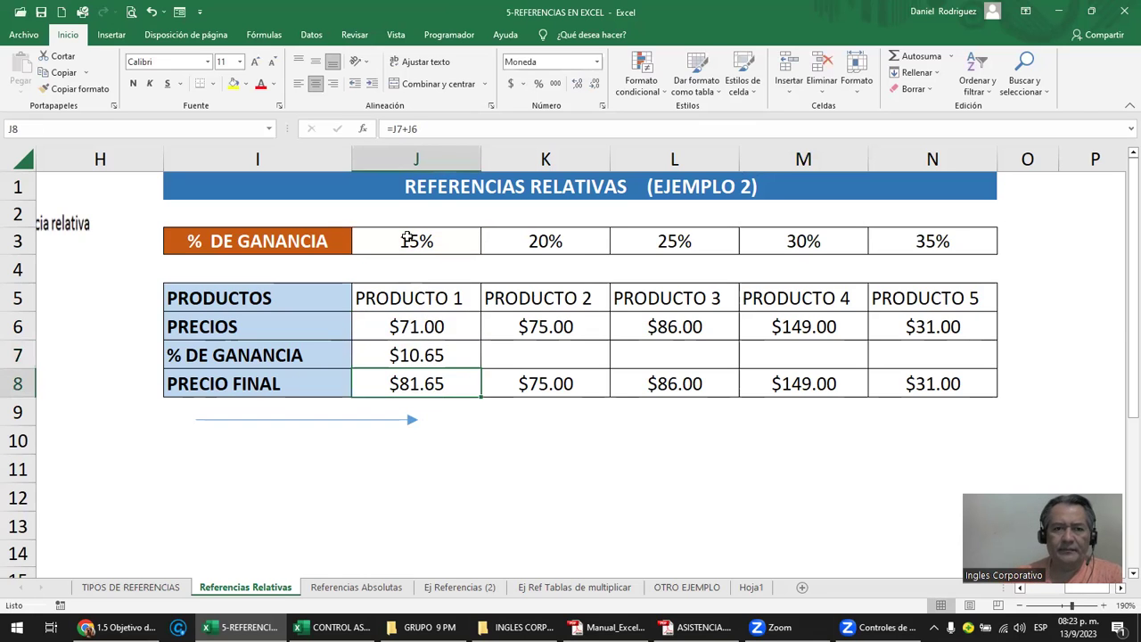
left_click(427, 351)
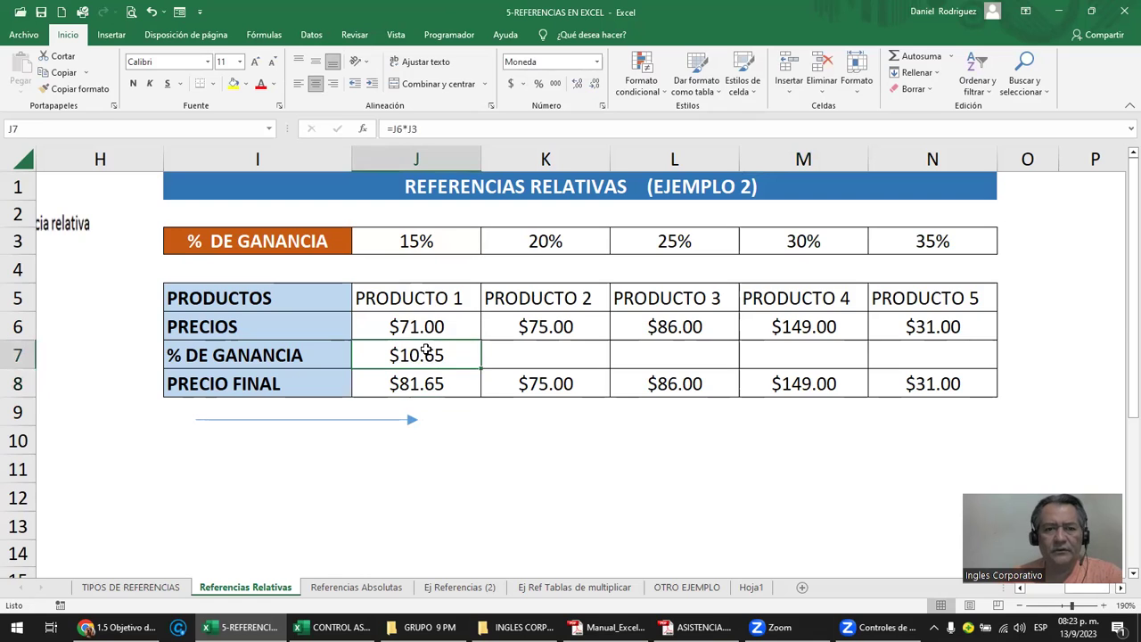
double_click(412, 385)
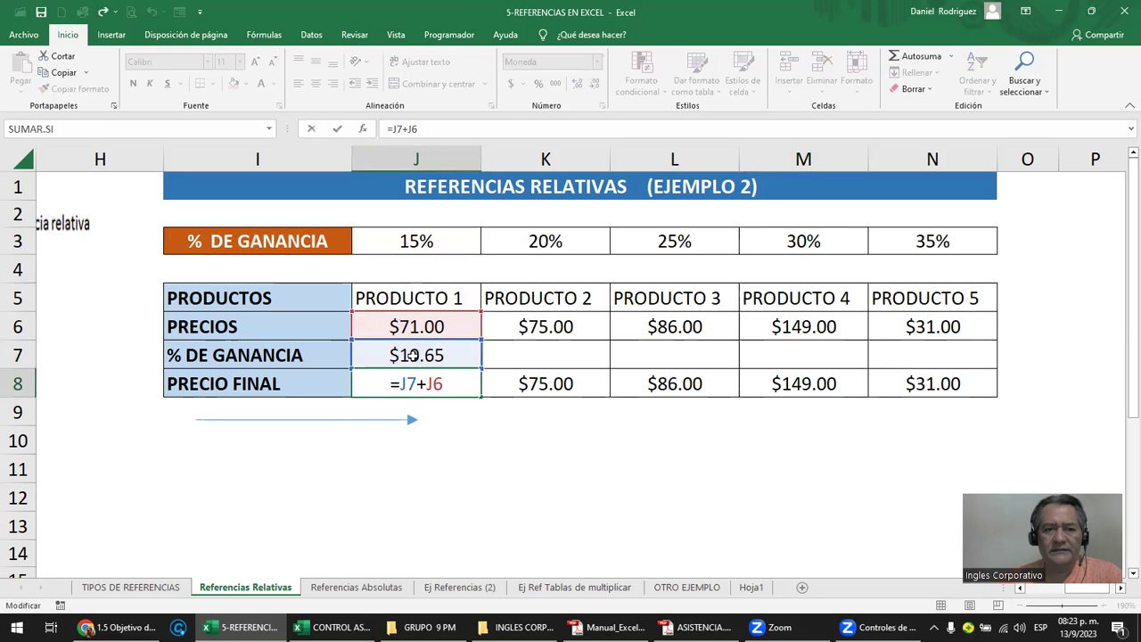
key("Return")
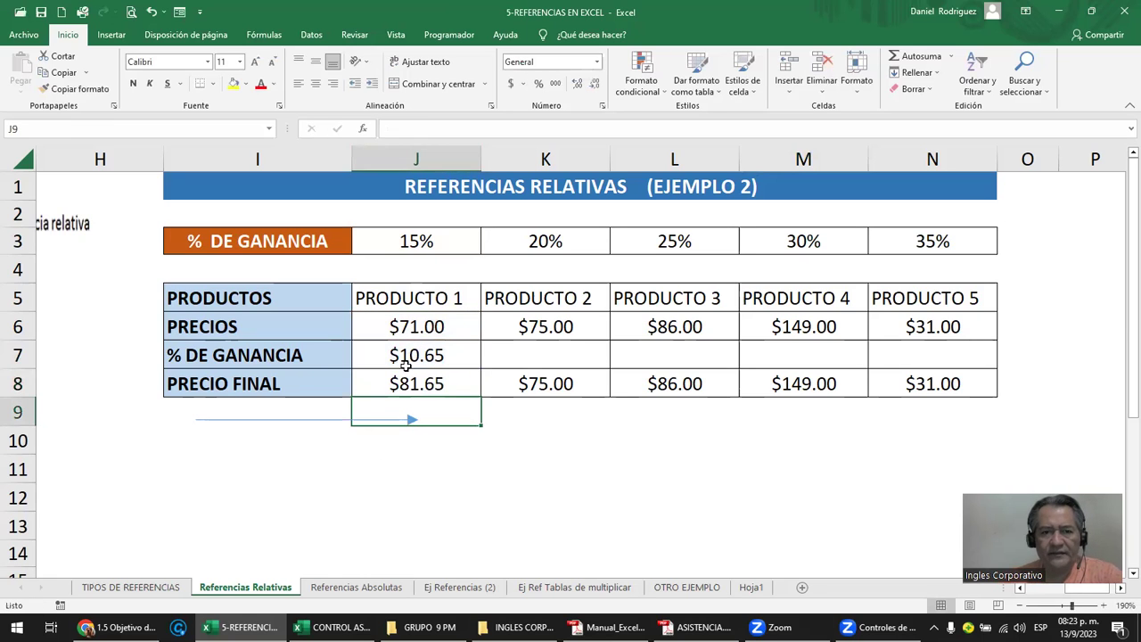
left_click(420, 380)
left_click(429, 350)
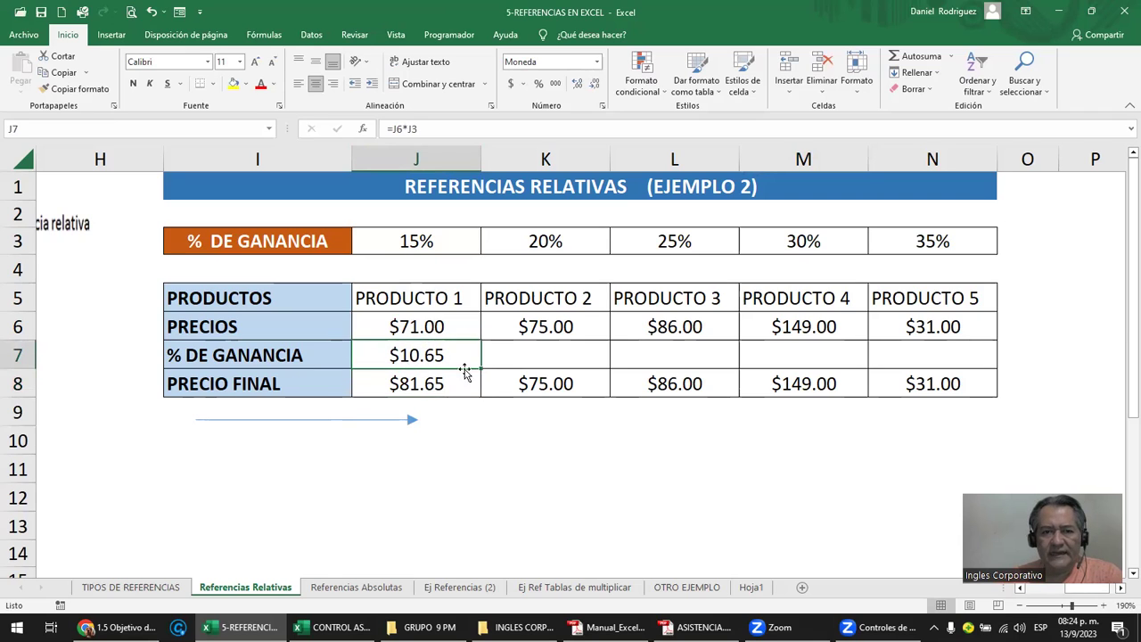
- Fill J7's profit formula across to N7 and re-check Product 1's formula
left_click_drag(482, 370, 944, 357)
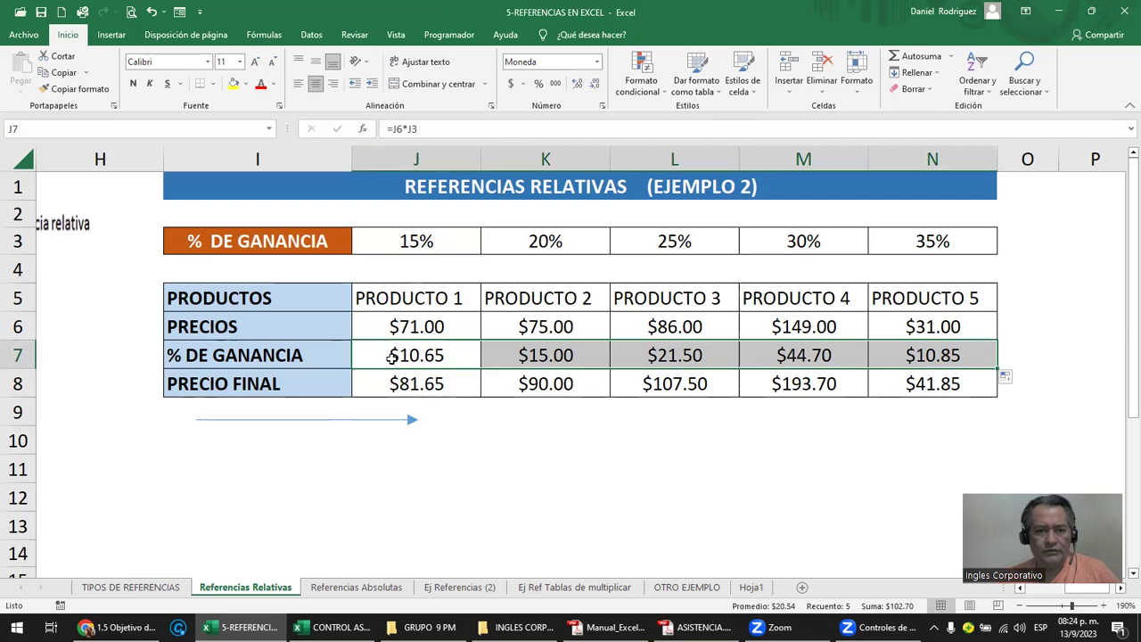
left_click(520, 418)
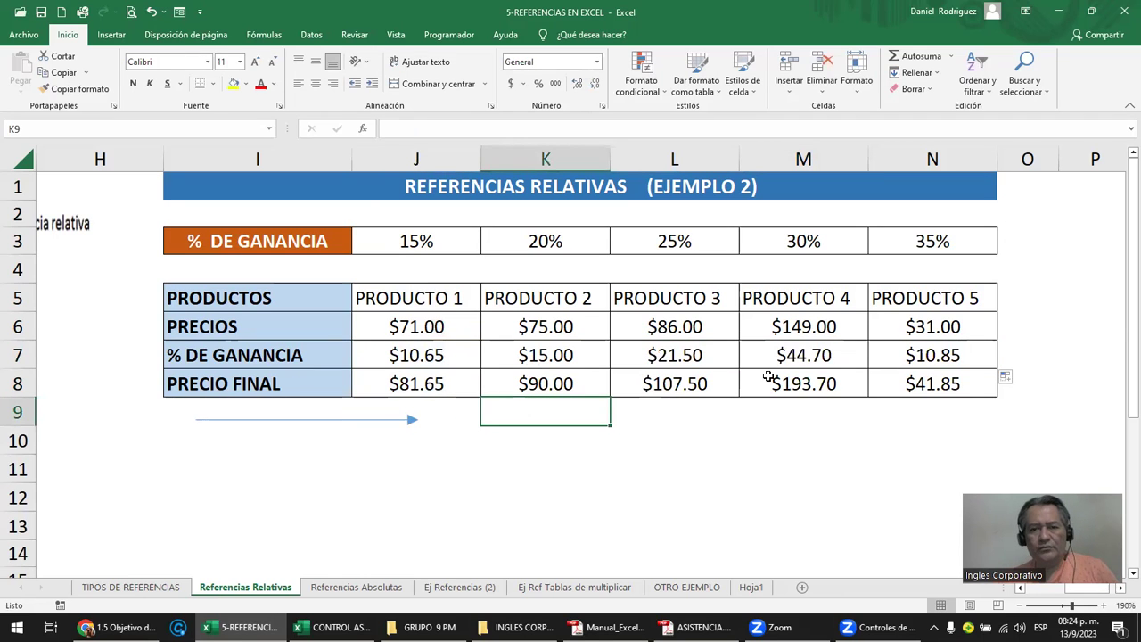
double_click(417, 358)
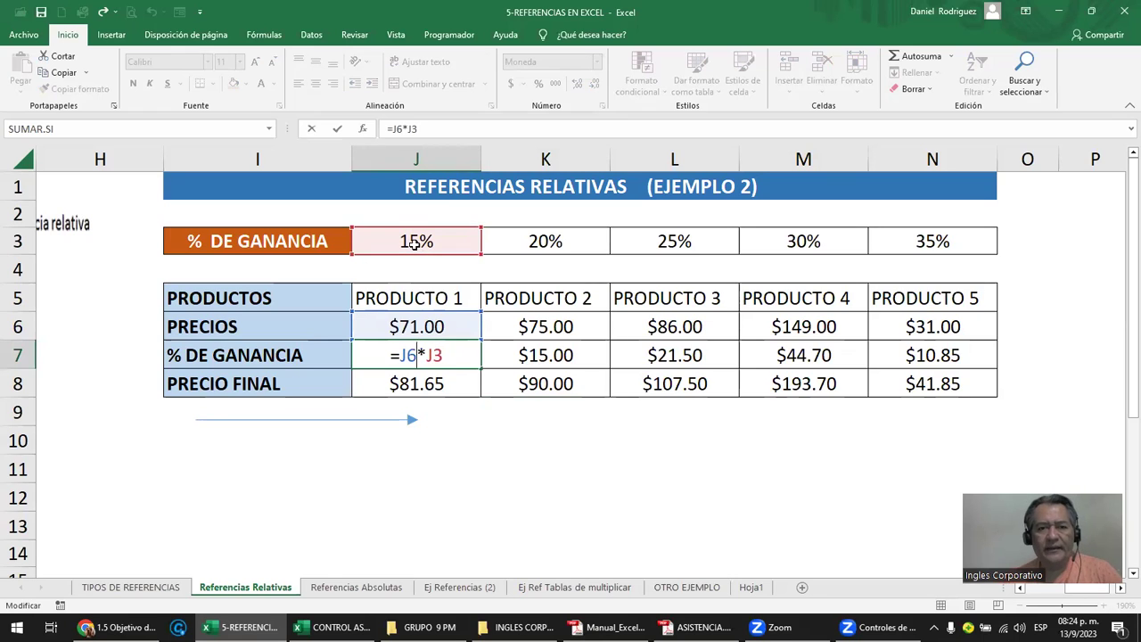
key("Return")
- Inspect the copied relative profit formulas for Products 2 and 3, like =L6*L3, cancelling a stray edit
key("Right")
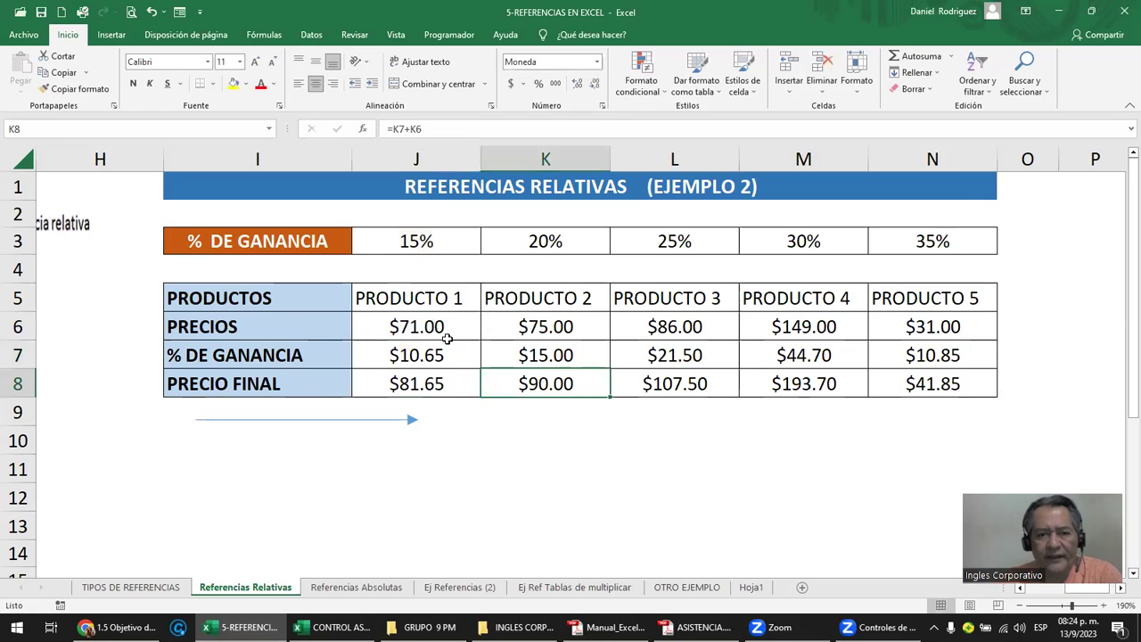
double_click(518, 359)
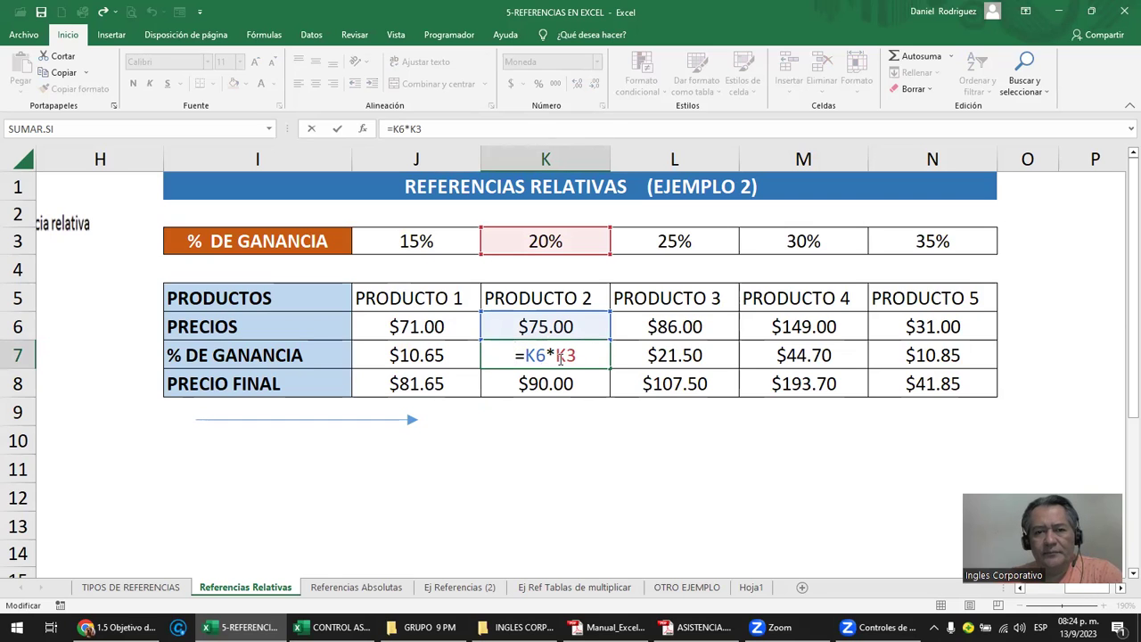
type("=")
left_click(653, 350)
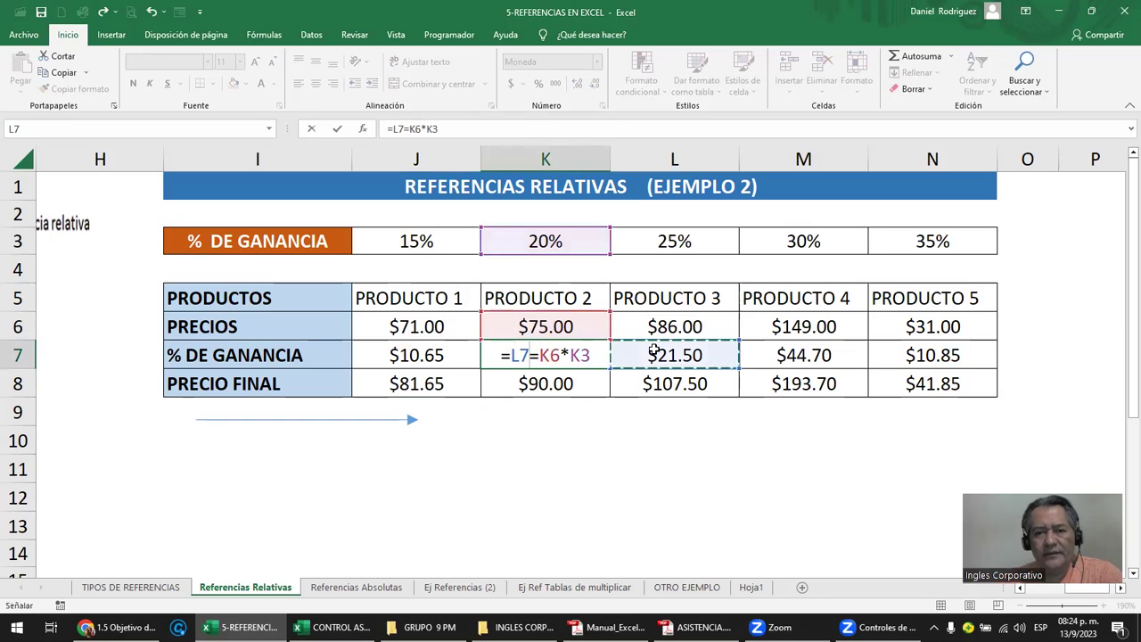
key("Escape")
left_click(655, 352)
double_click(657, 355)
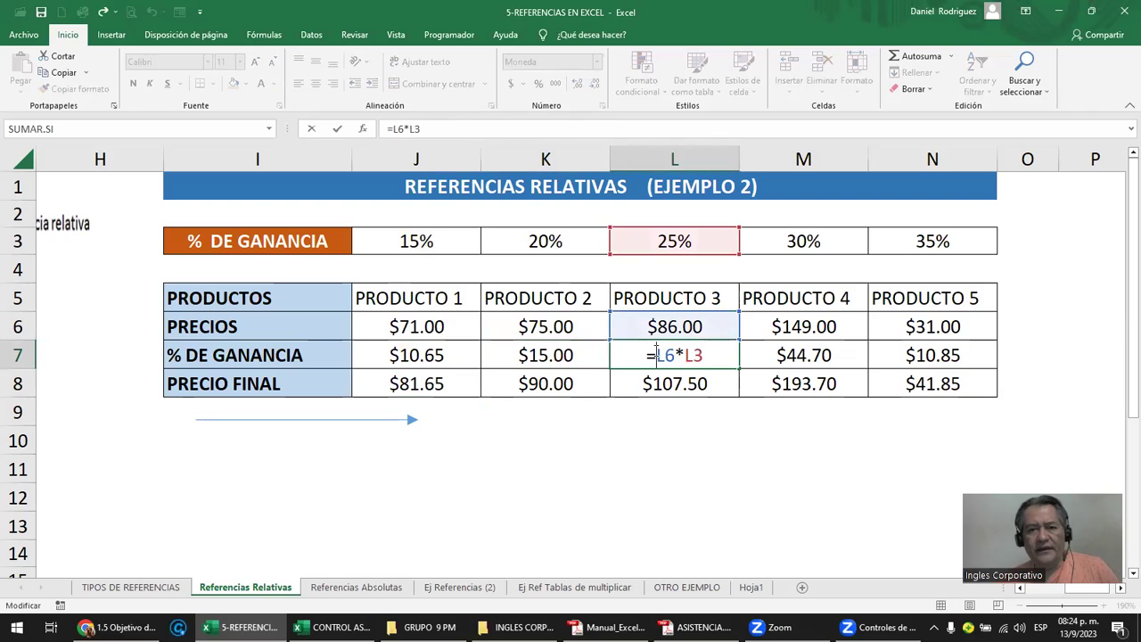
key("ctrl+Return")
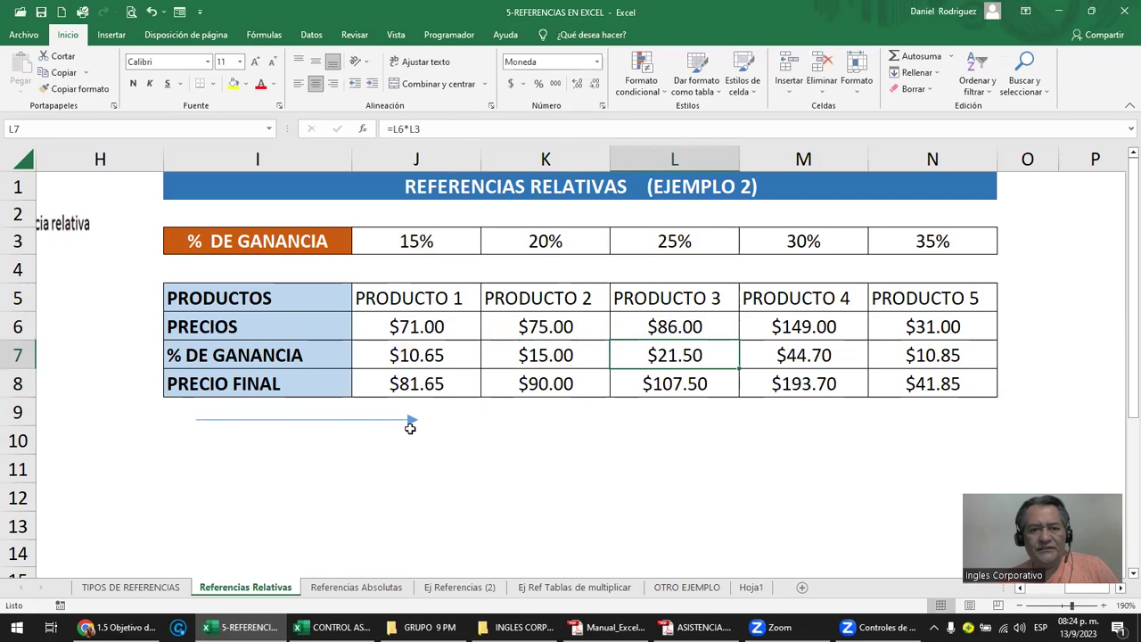
- Move the blue arrow right under Products 1–2 and highlight each product's price and 15%–35% gain cells
left_click_drag(385, 422, 552, 417)
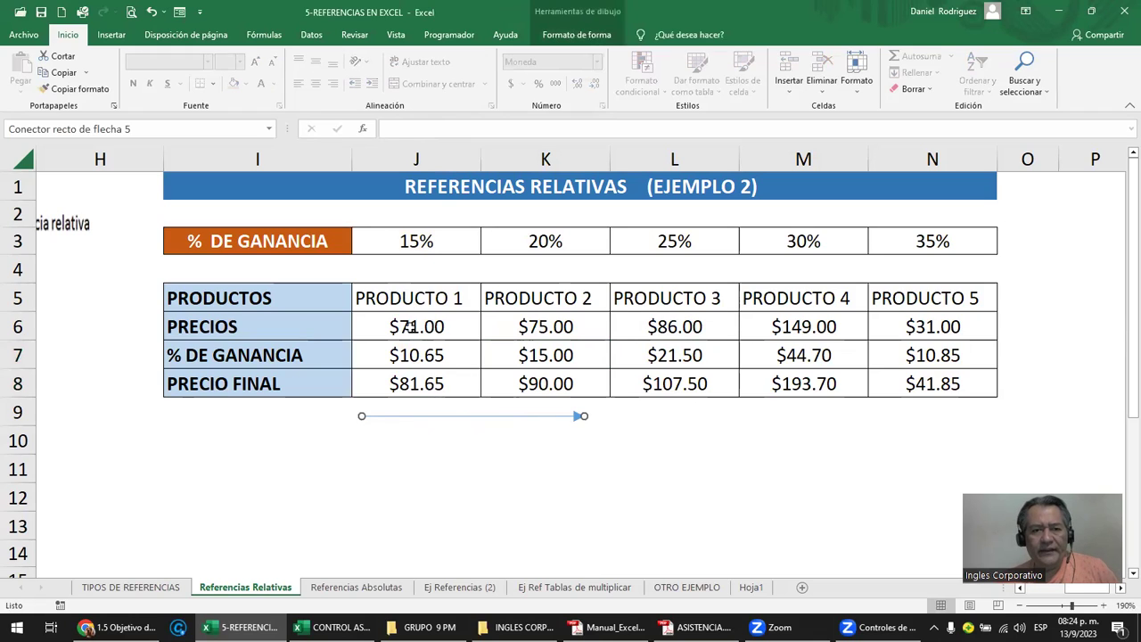
left_click(405, 327)
left_click(416, 240, "ctrl")
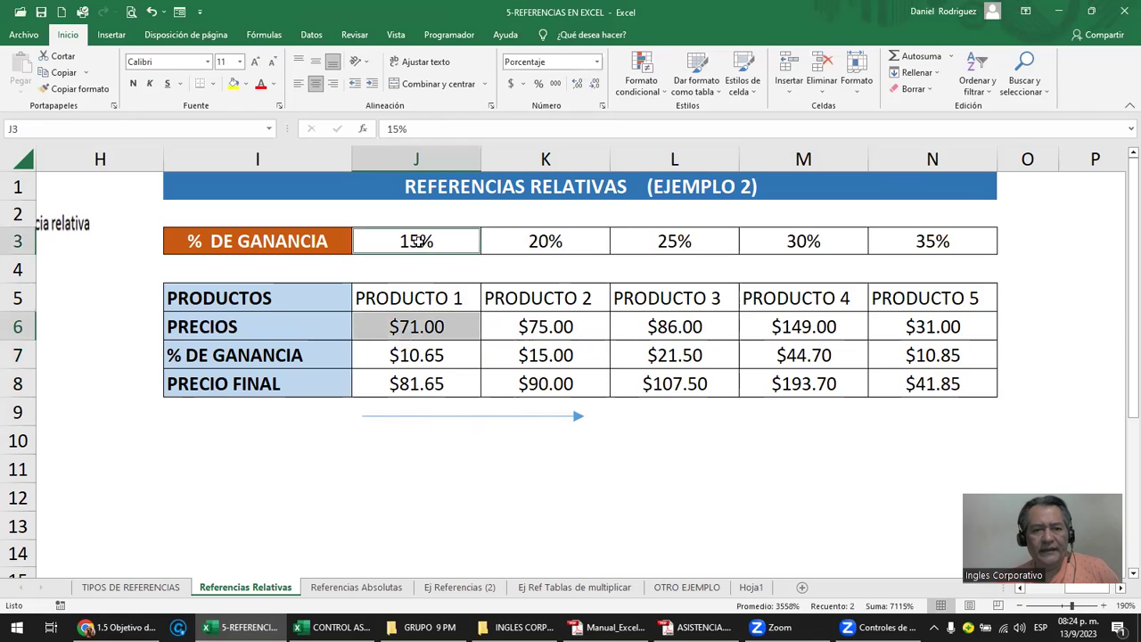
left_click(545, 328, "ctrl")
left_click(550, 243, "ctrl")
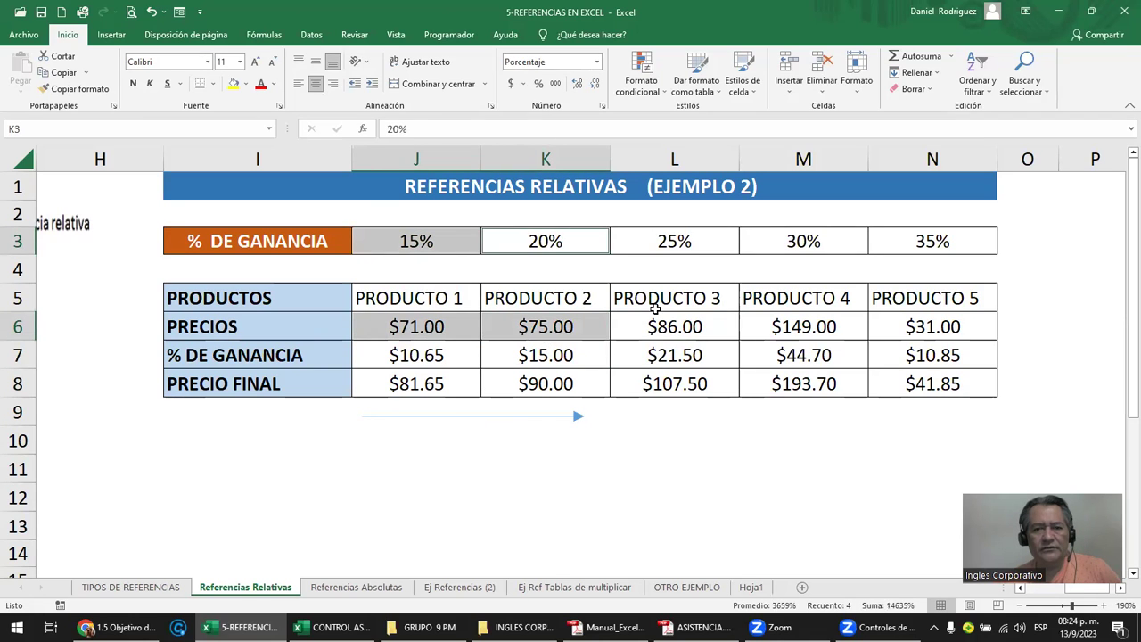
left_click(671, 327, "ctrl")
left_click(674, 244, "ctrl")
left_click(801, 330, "ctrl")
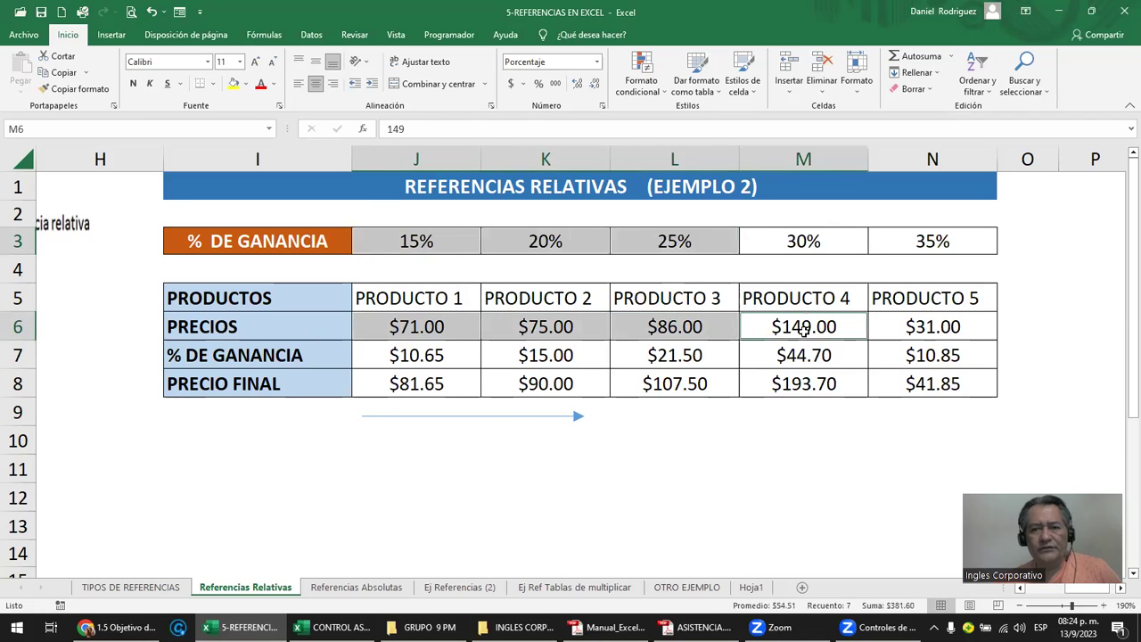
left_click(802, 248, "ctrl")
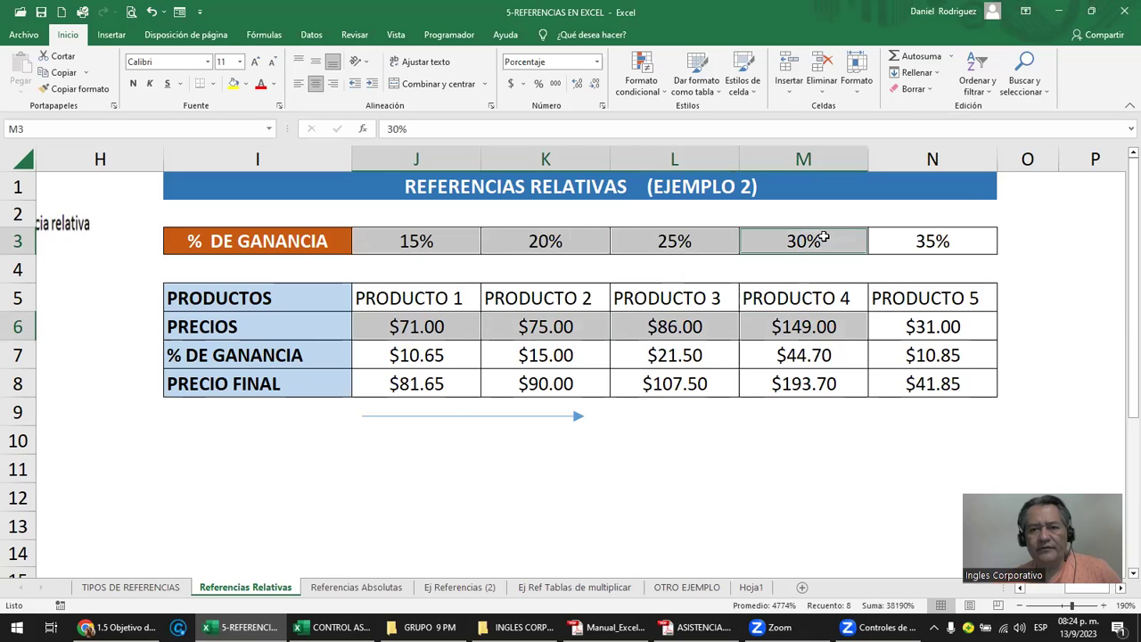
left_click(913, 327, "ctrl")
left_click(915, 241, "ctrl")
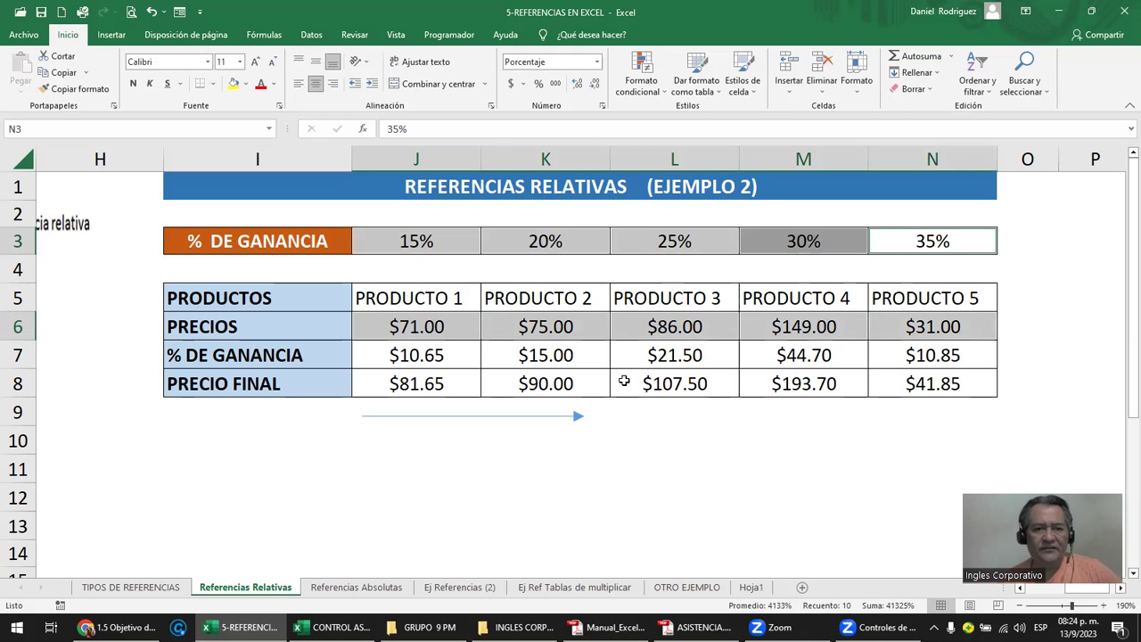
- Clear the selection and recheck Product 1's =J6*J3 profit formula
left_click(493, 471)
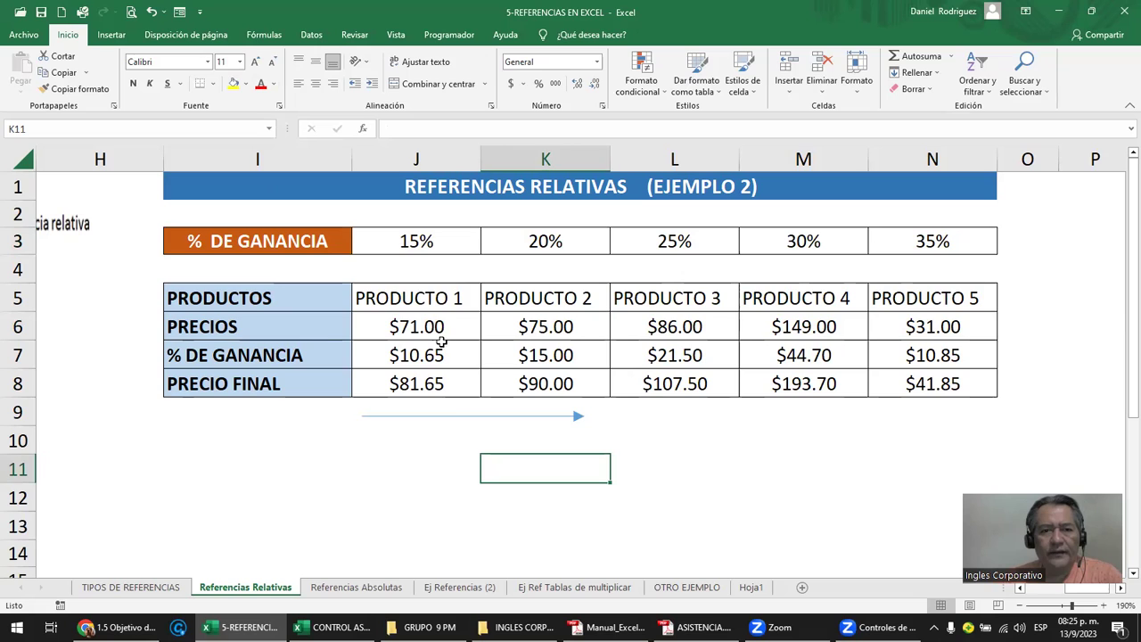
double_click(433, 355)
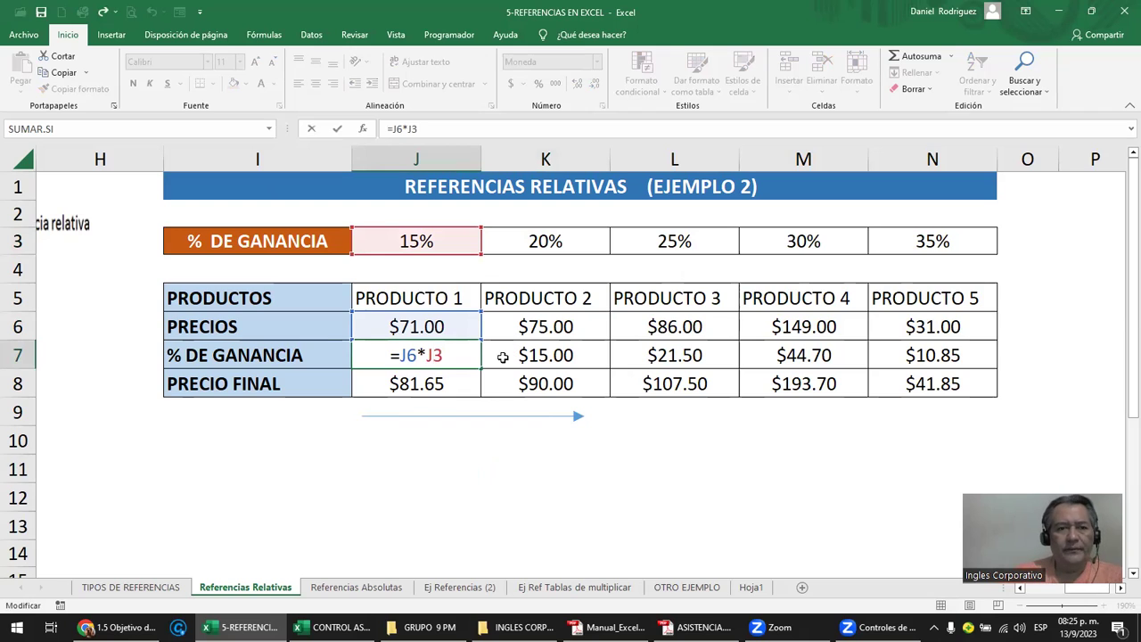
key("Return")
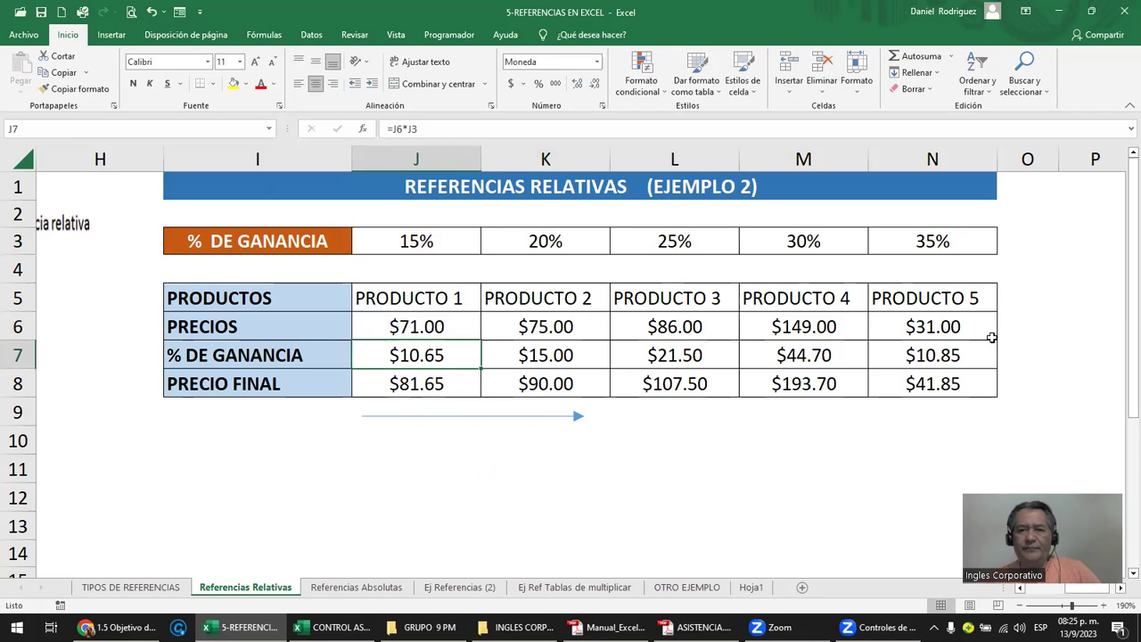
- Label O5 as 'p6' and enter the price 50 in O6
left_click(1021, 303)
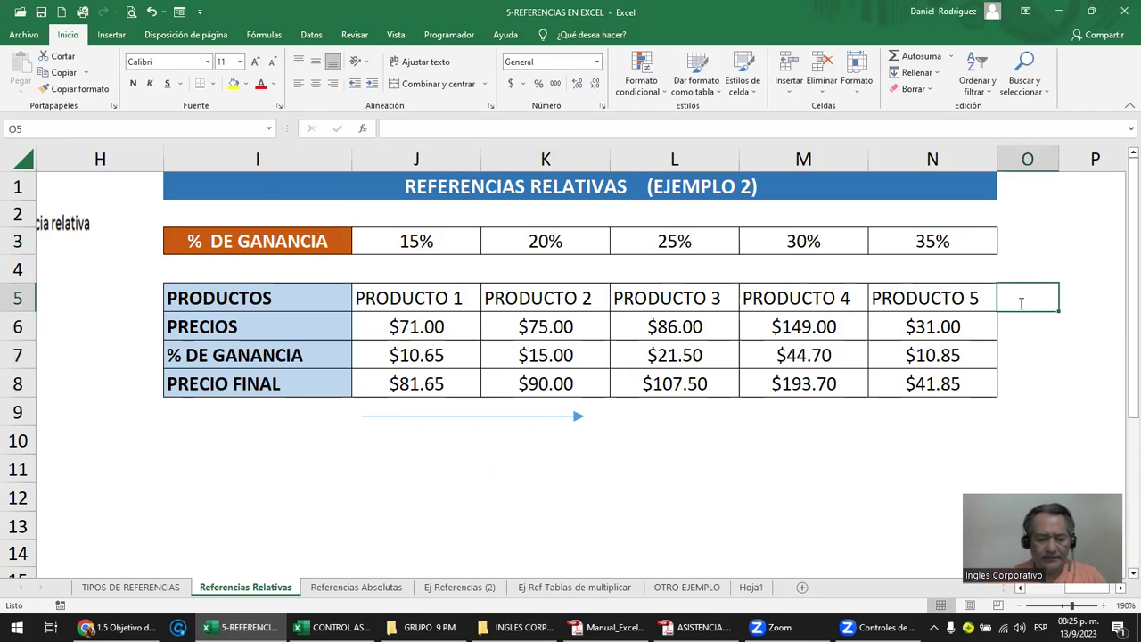
type("p6")
key("Return")
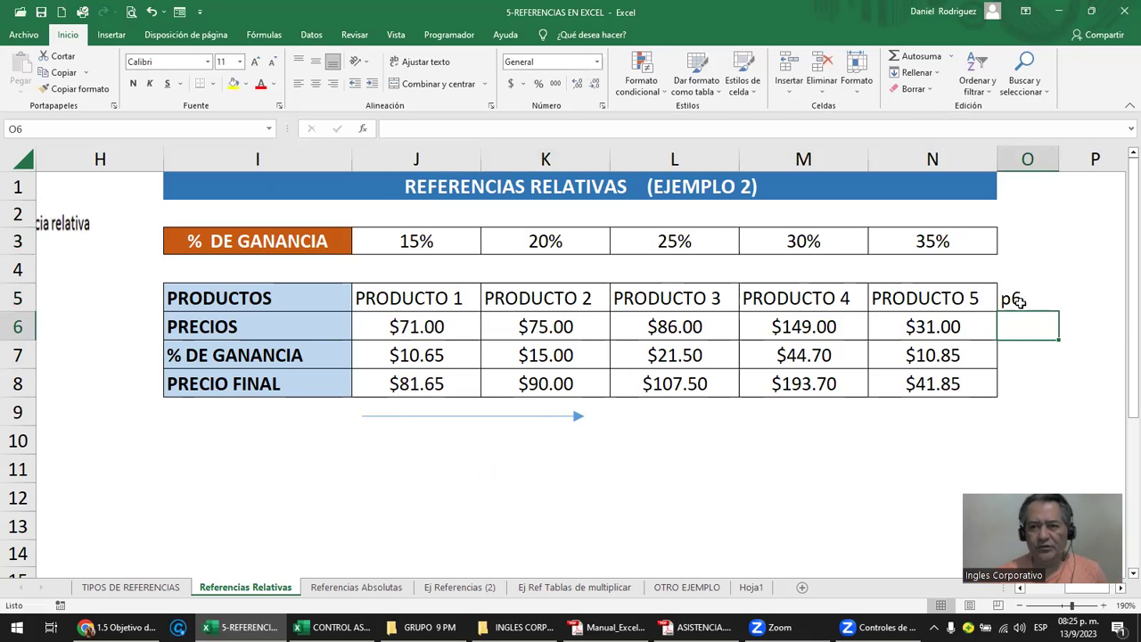
scroll(1021, 303, "right", 1)
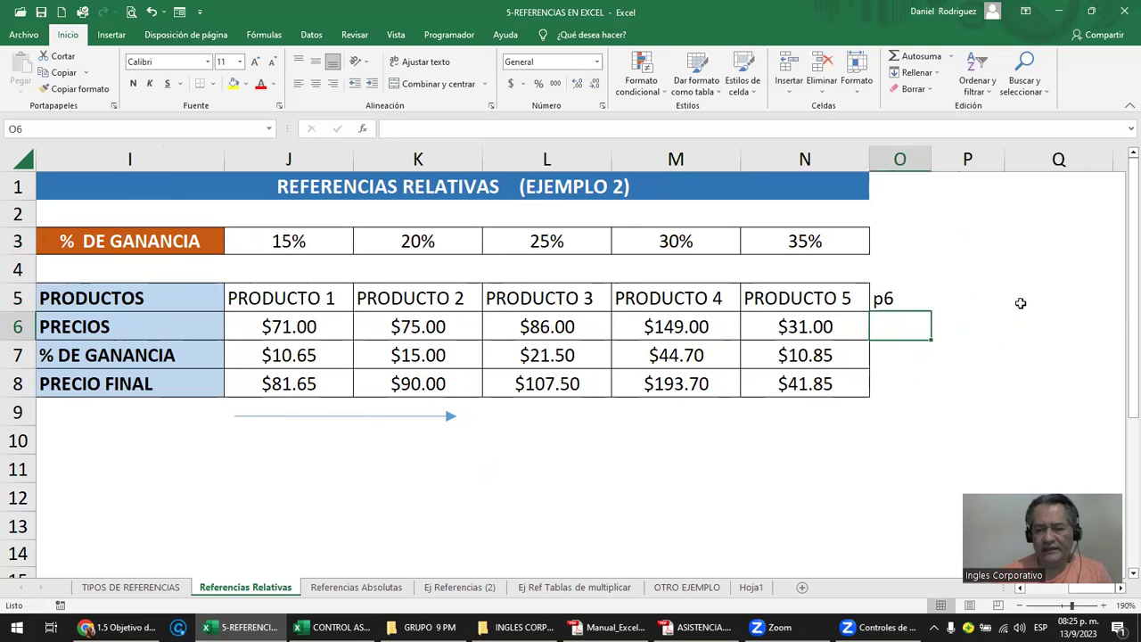
type("50")
key("Return")
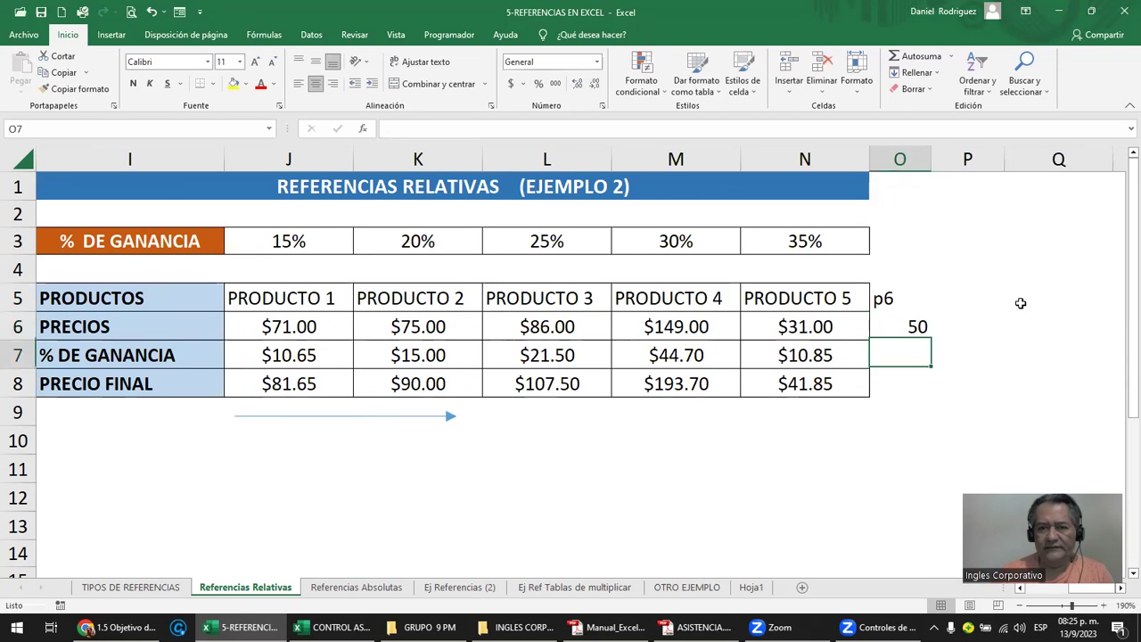
- Set O3's gain rate to 40%, replacing a plain 40, then select O7
key("Down")
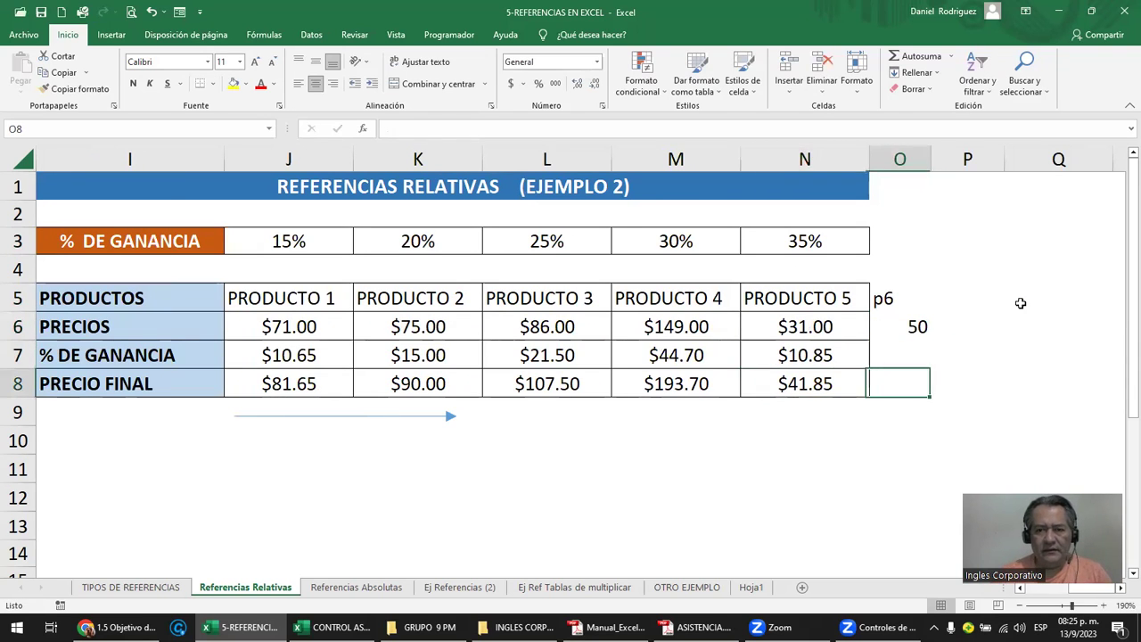
key("Up")
key("Up")
key("Up")
key("Up")
key("Up")
key("Down")
key("Down")
key("Down")
key("Up")
key("Up")
key("Up")
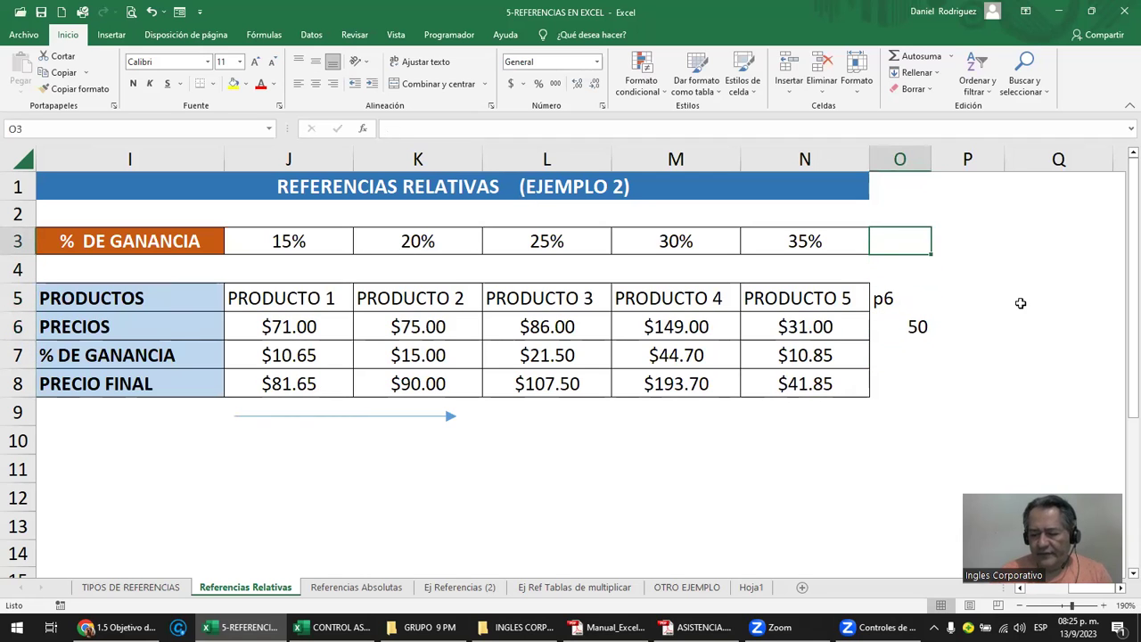
type("40")
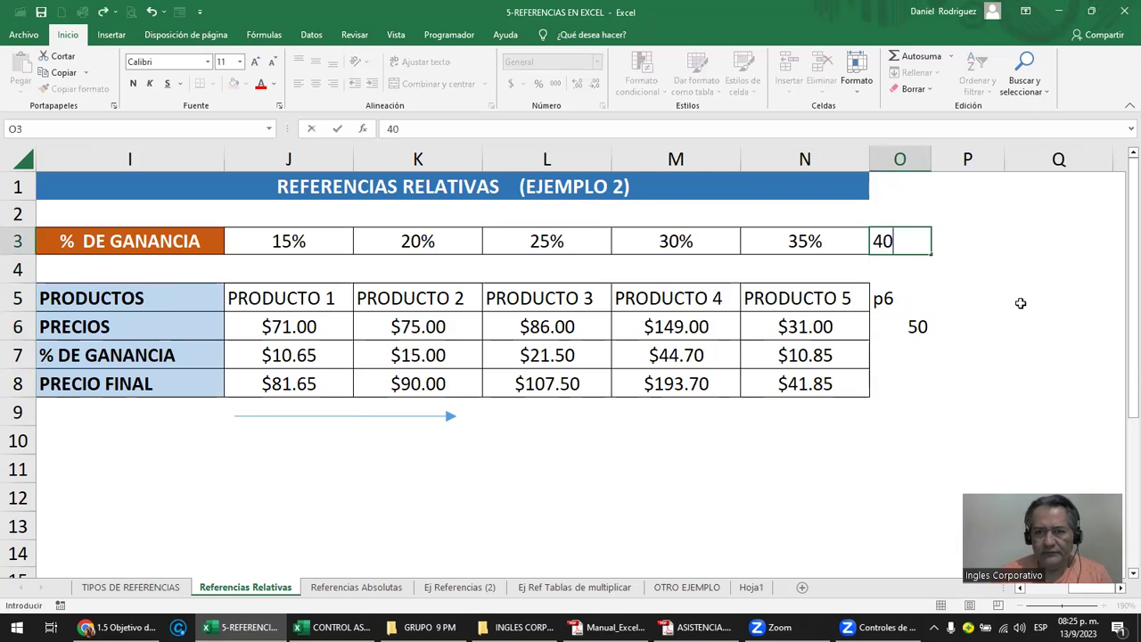
key("Return")
key("Up")
key("Delete")
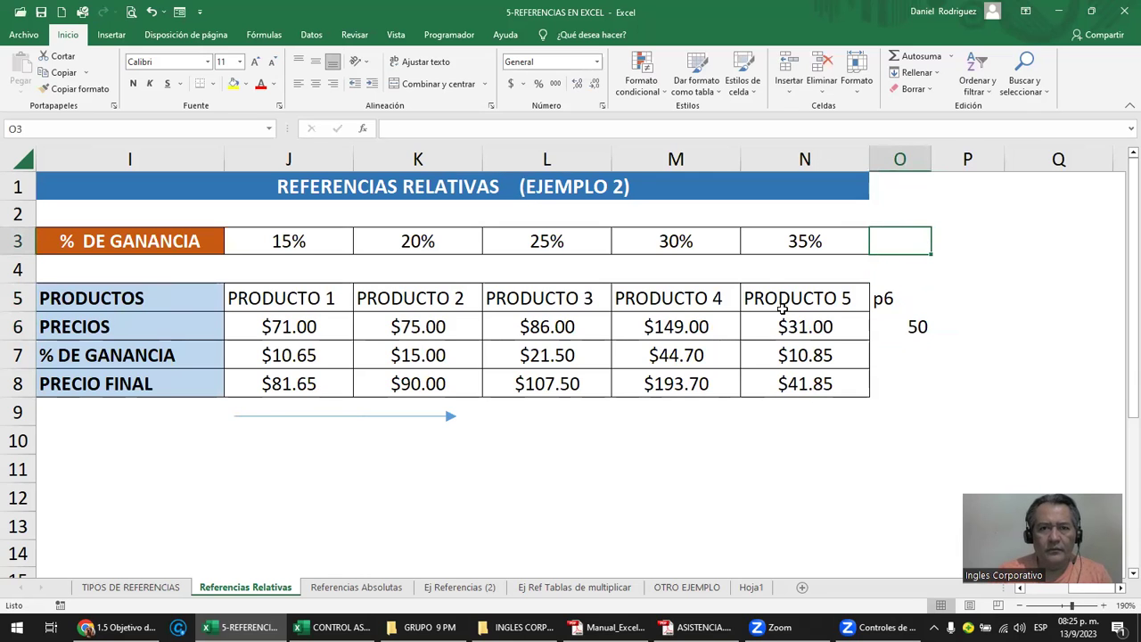
type("40")
key("Return")
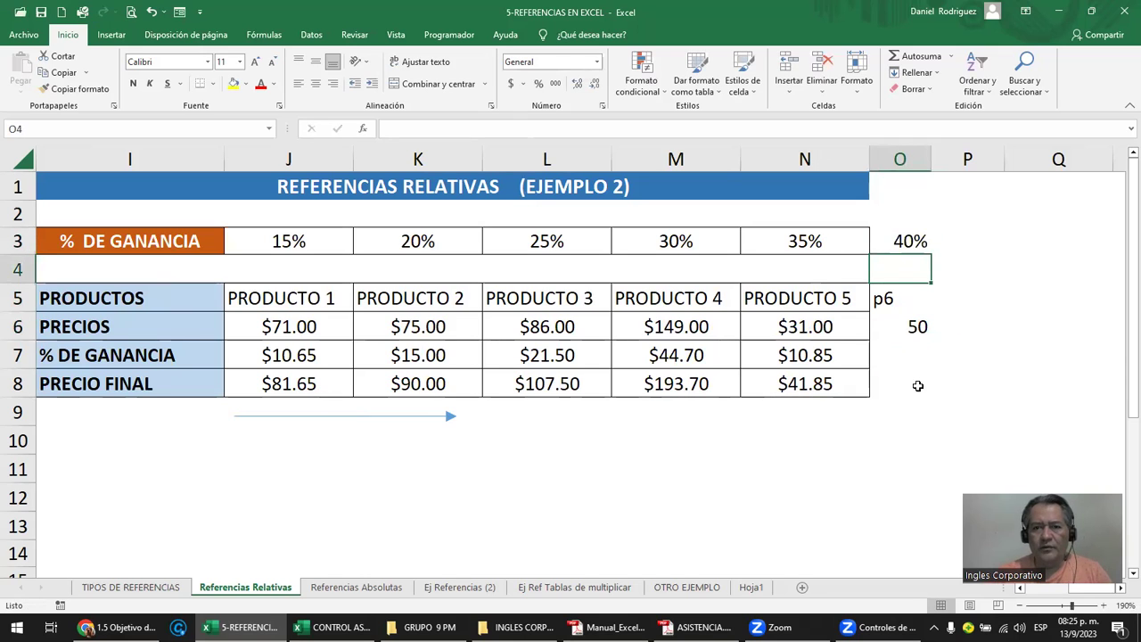
left_click(891, 350)
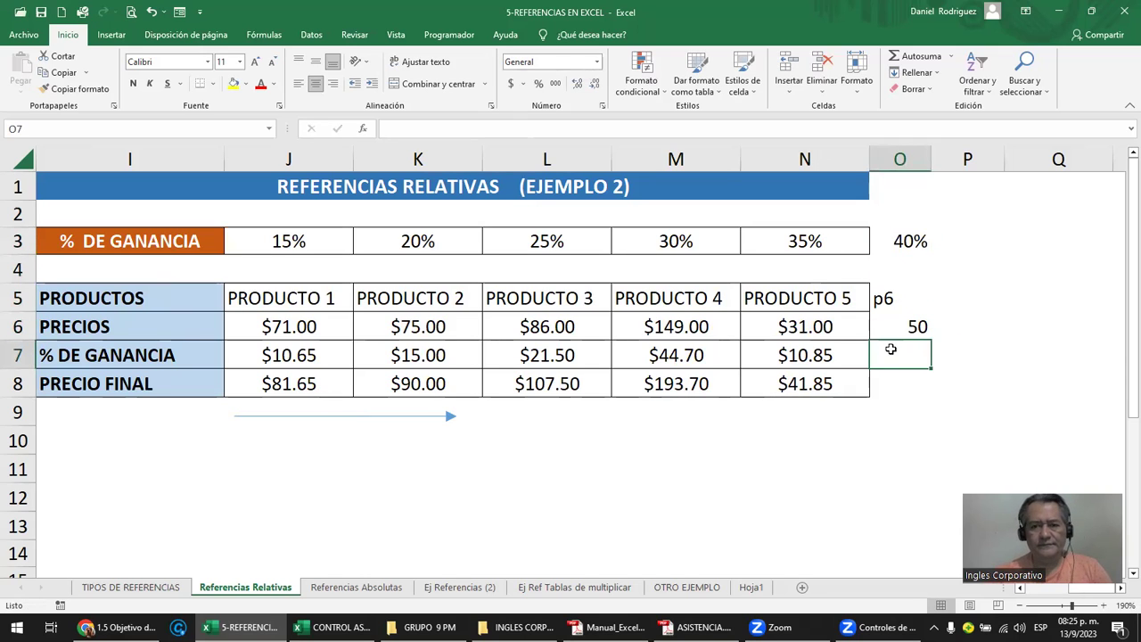
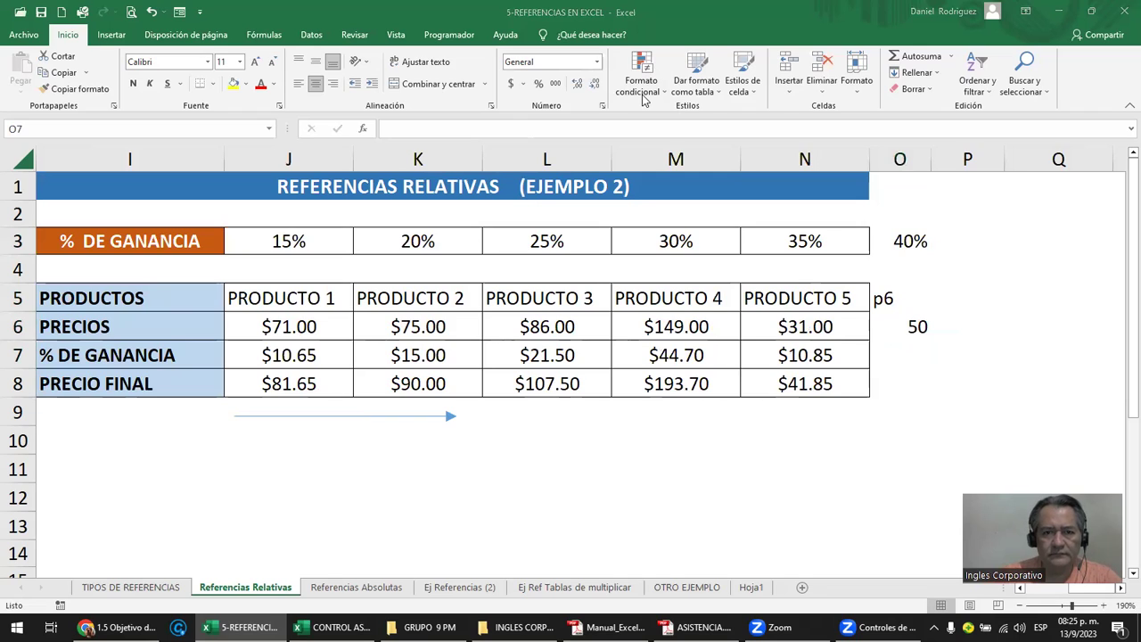
- Enter =O6*O3 in O7 for a p6 profit of 20, then select N5:N8
left_click(908, 355)
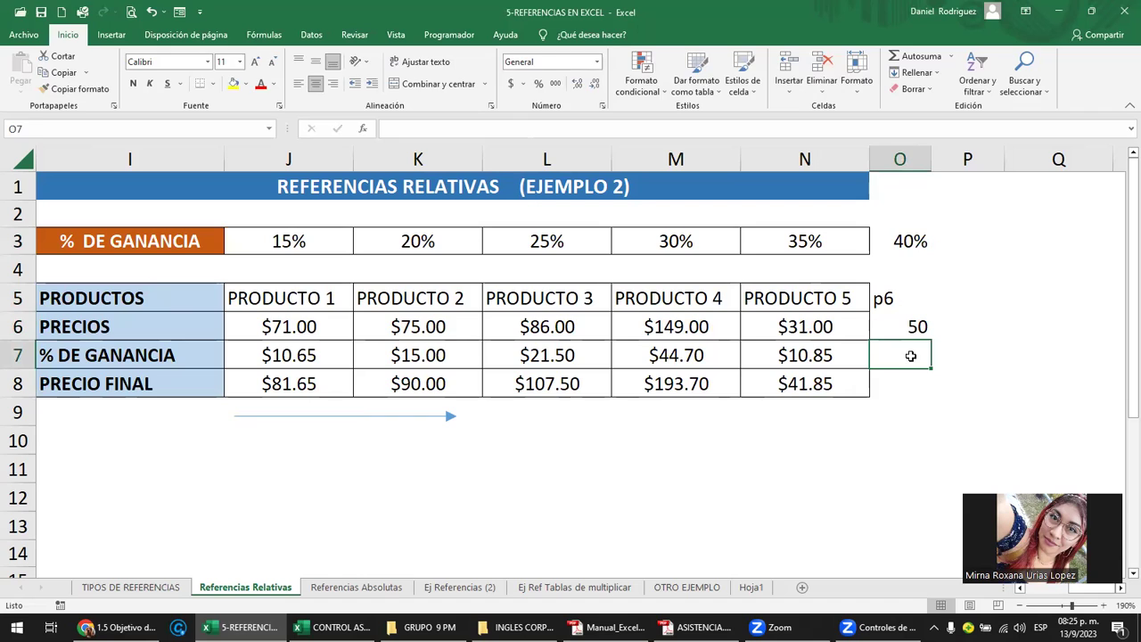
type("=")
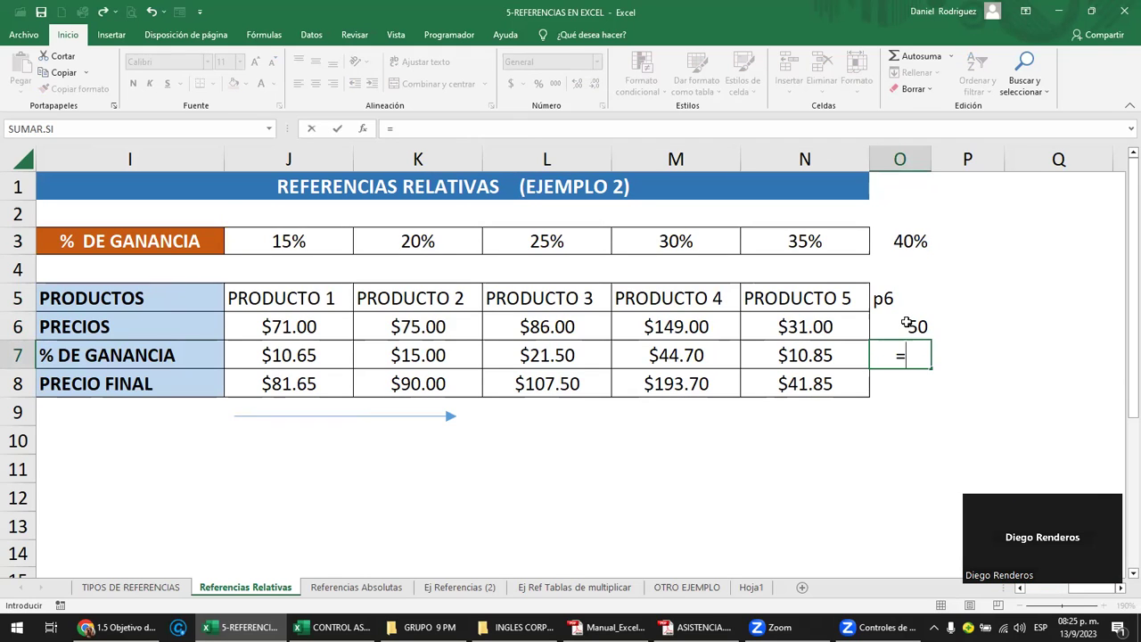
left_click(906, 323)
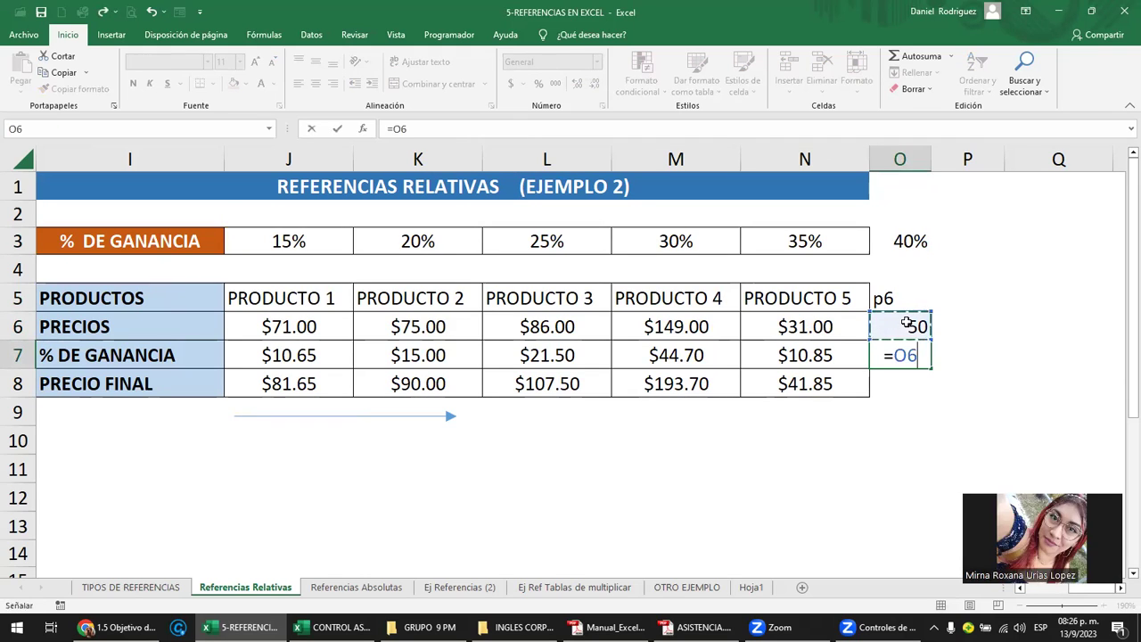
type("*")
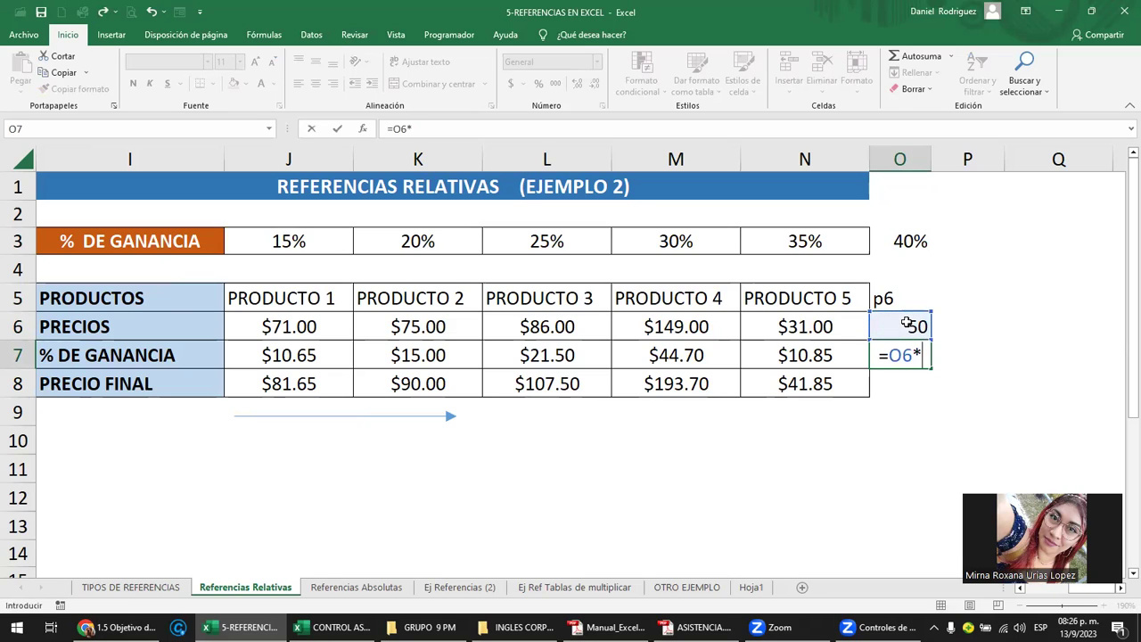
left_click(902, 241)
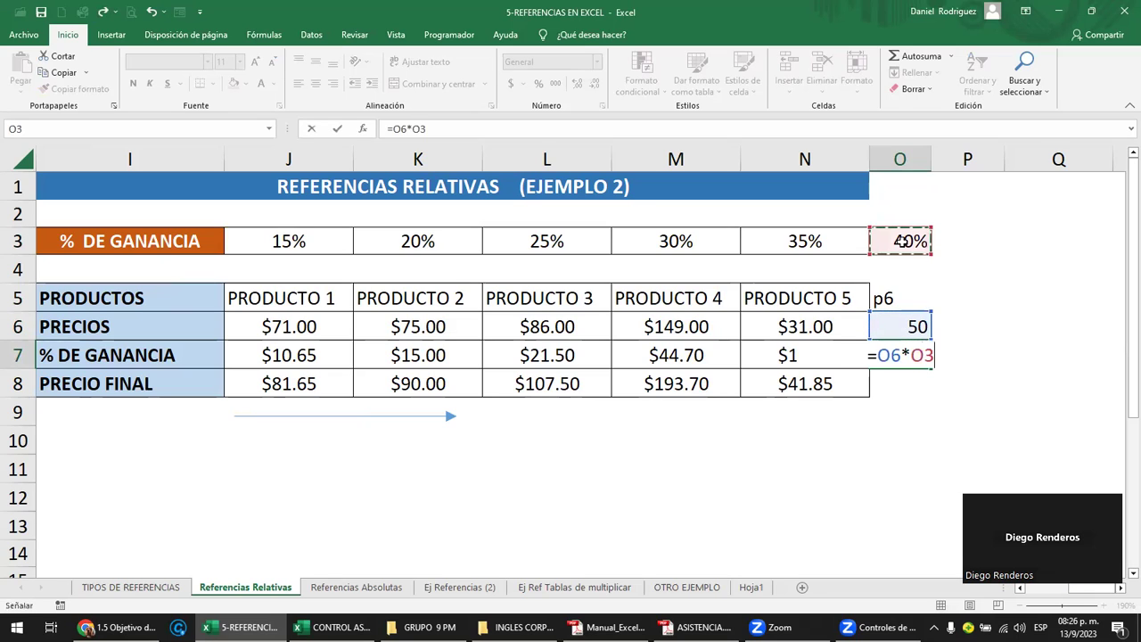
key("Return")
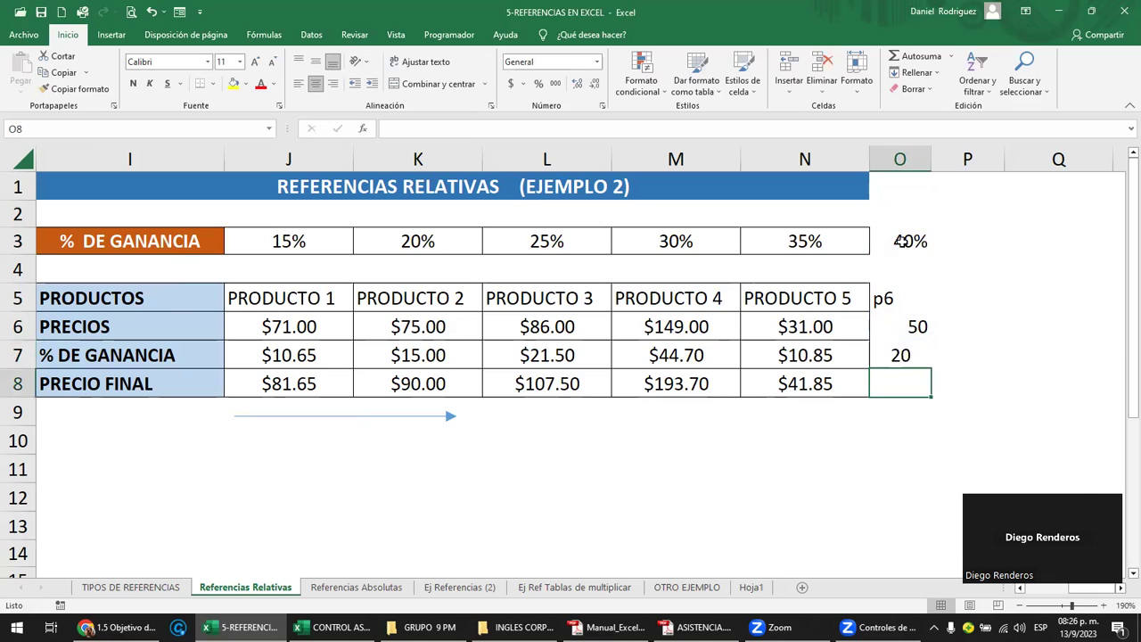
key("Up")
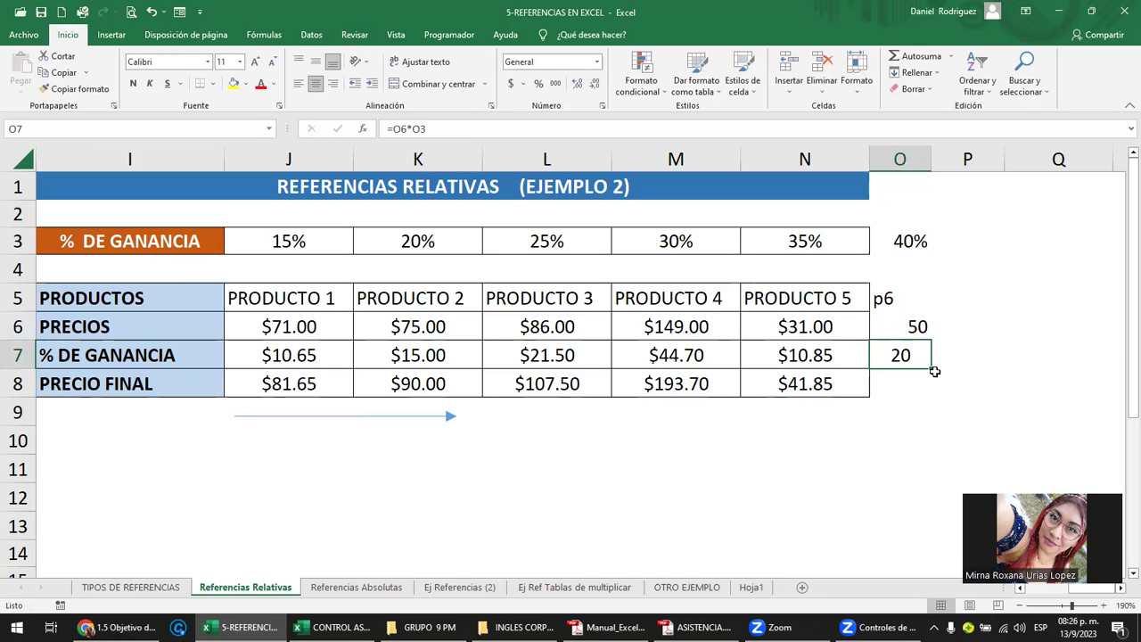
left_click_drag(805, 298, 805, 383)
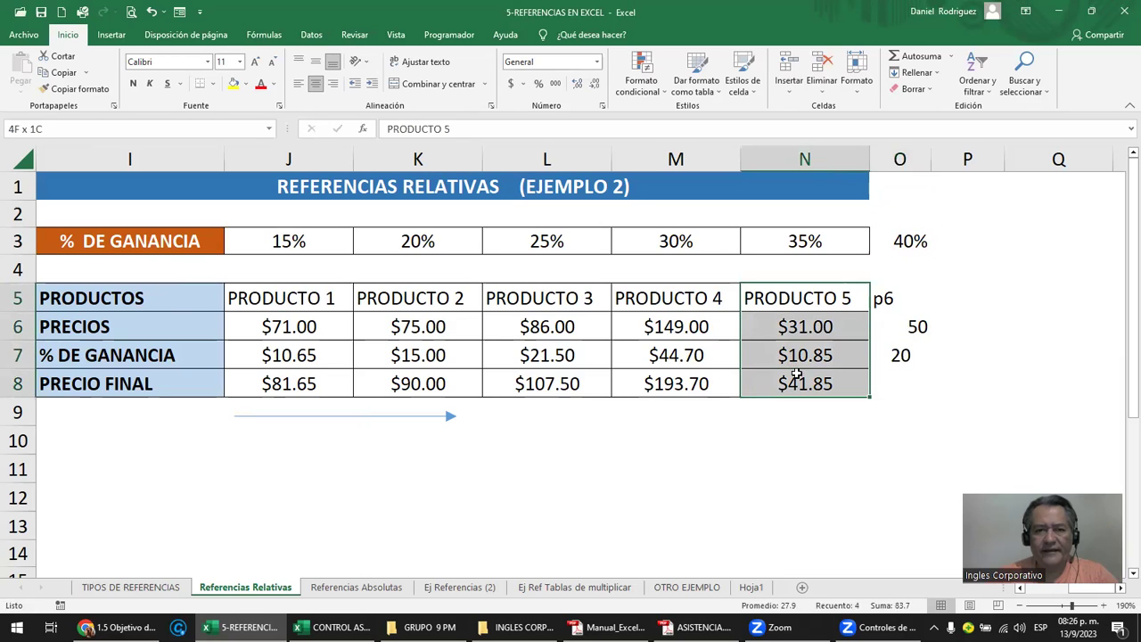
- Copy the PRODUCTO 5 formatting onto O5:O8 and widen column O
left_click(73, 88)
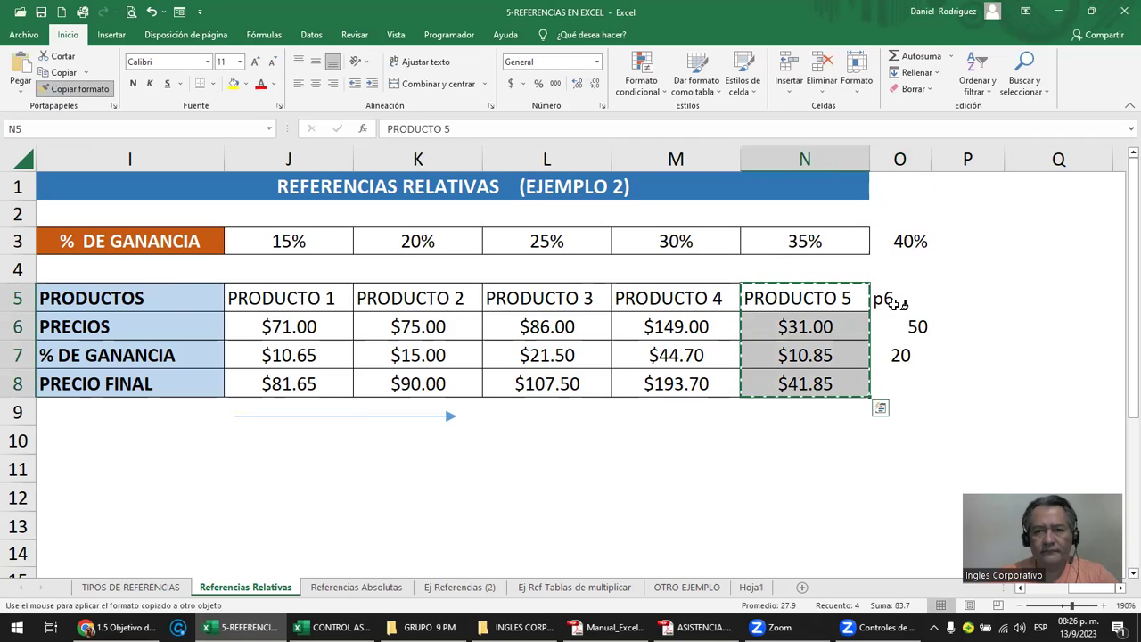
left_click_drag(892, 300, 900, 384)
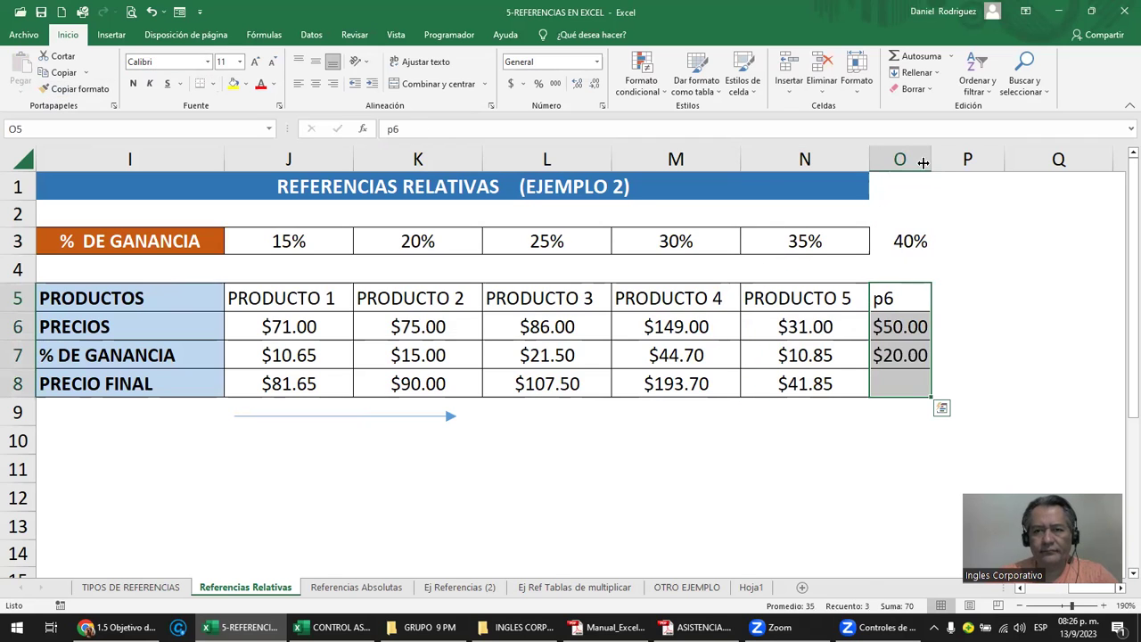
left_click_drag(929, 159, 966, 159)
- Re-enter =O6*O3 in O7 and begin a formula in O8
left_click(919, 355)
type("=O6*O3")
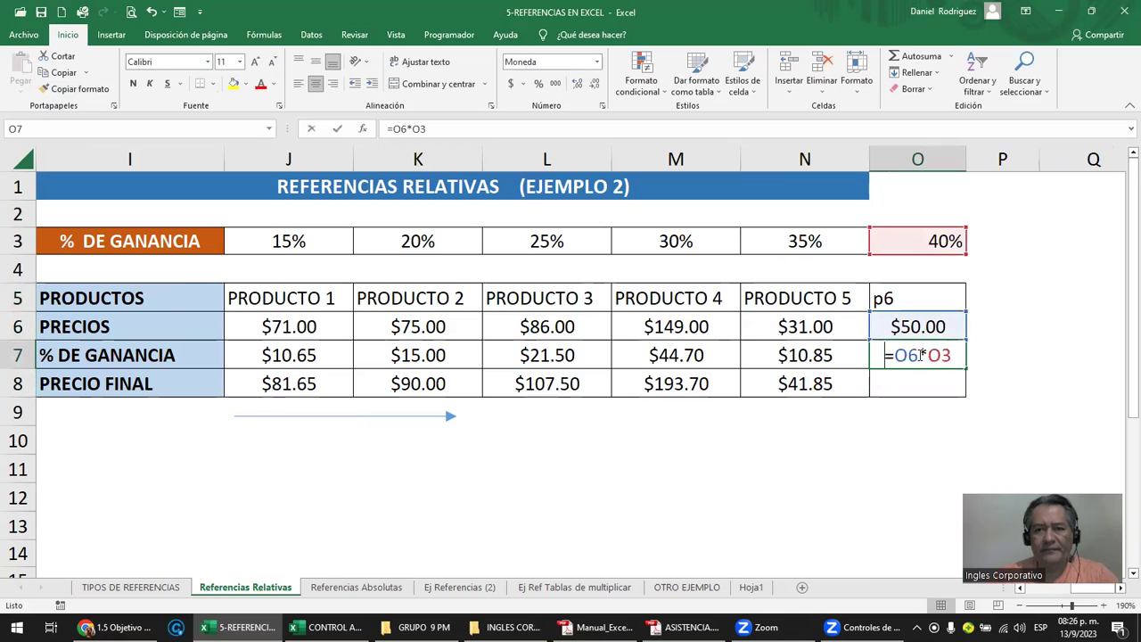
key("ctrl+Return")
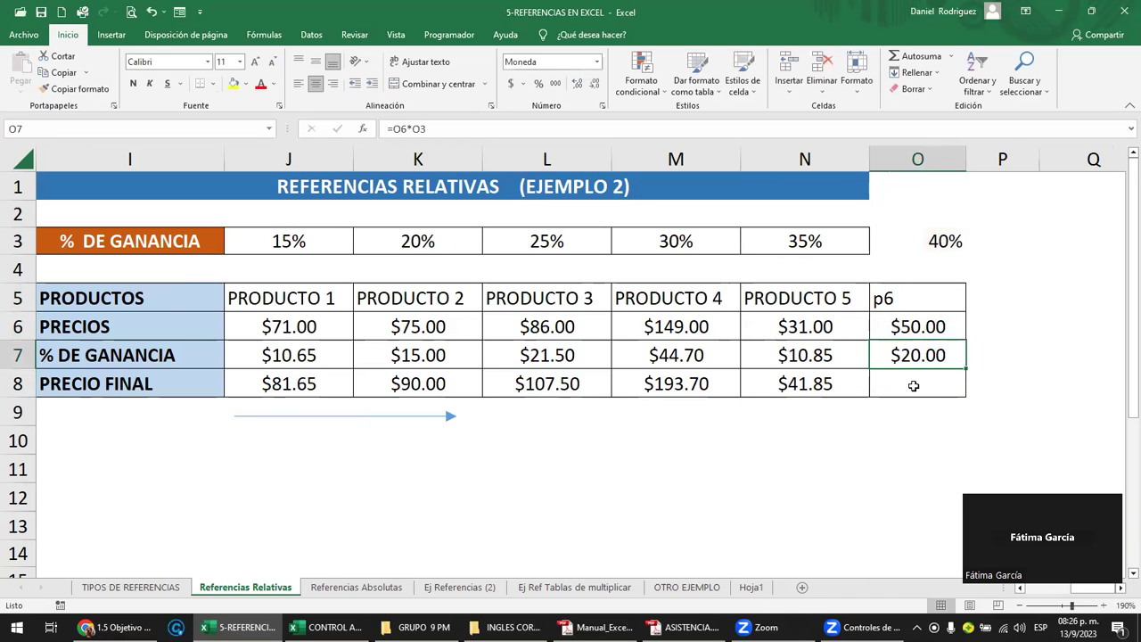
left_click(912, 385)
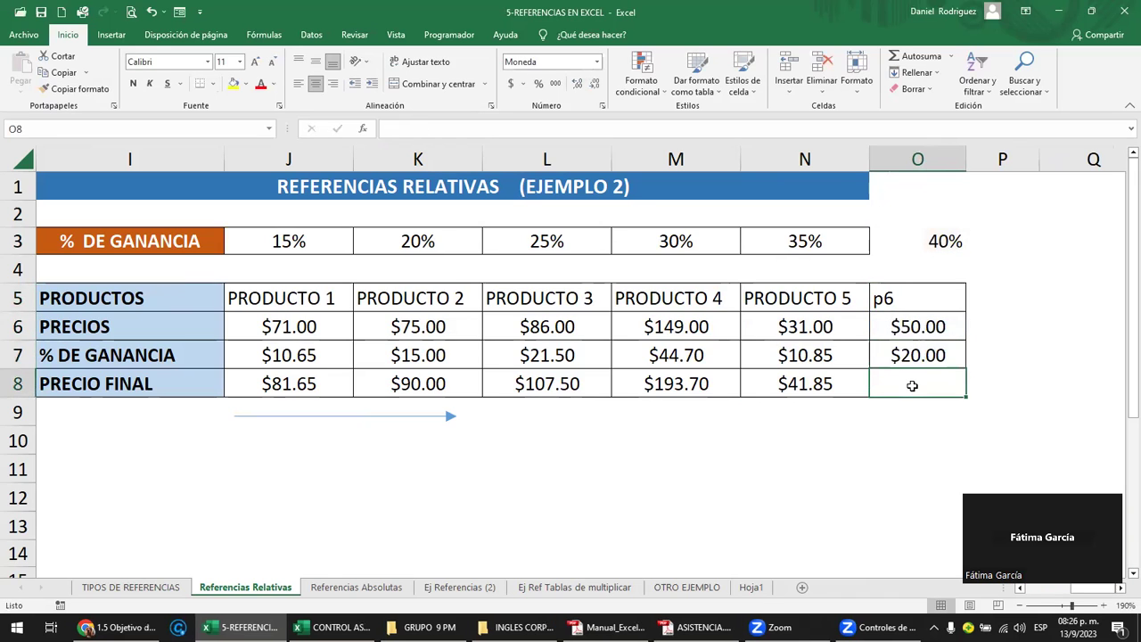
type("=")
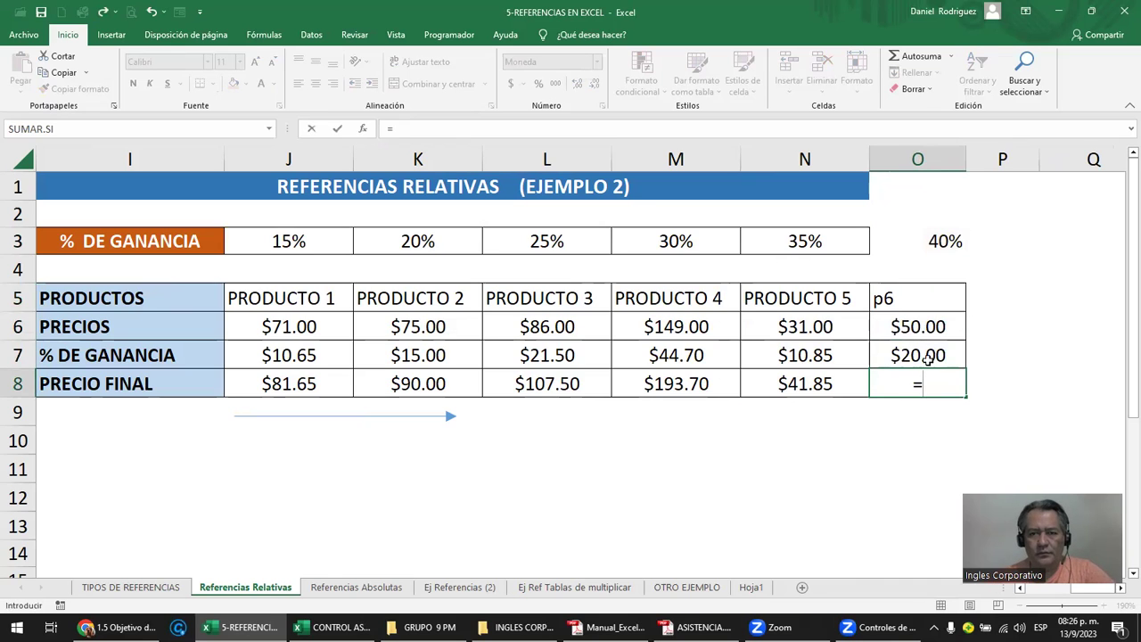
- Complete O8 as =O6+O7, giving the p6 final price of $70.00
left_click(932, 326)
type("+")
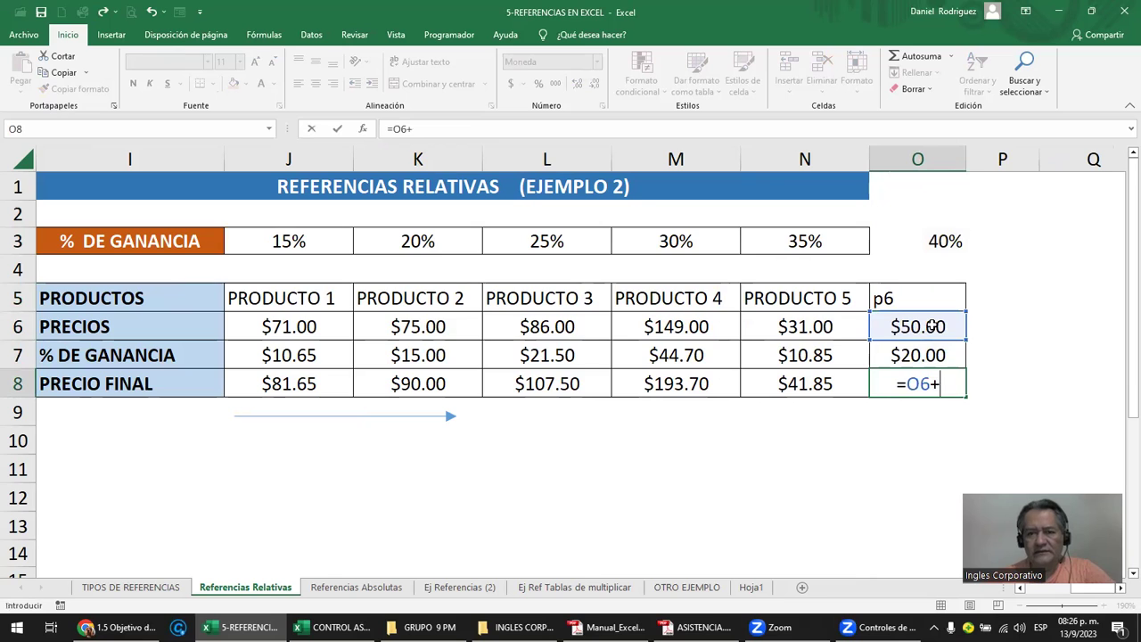
left_click(919, 355)
key("Return")
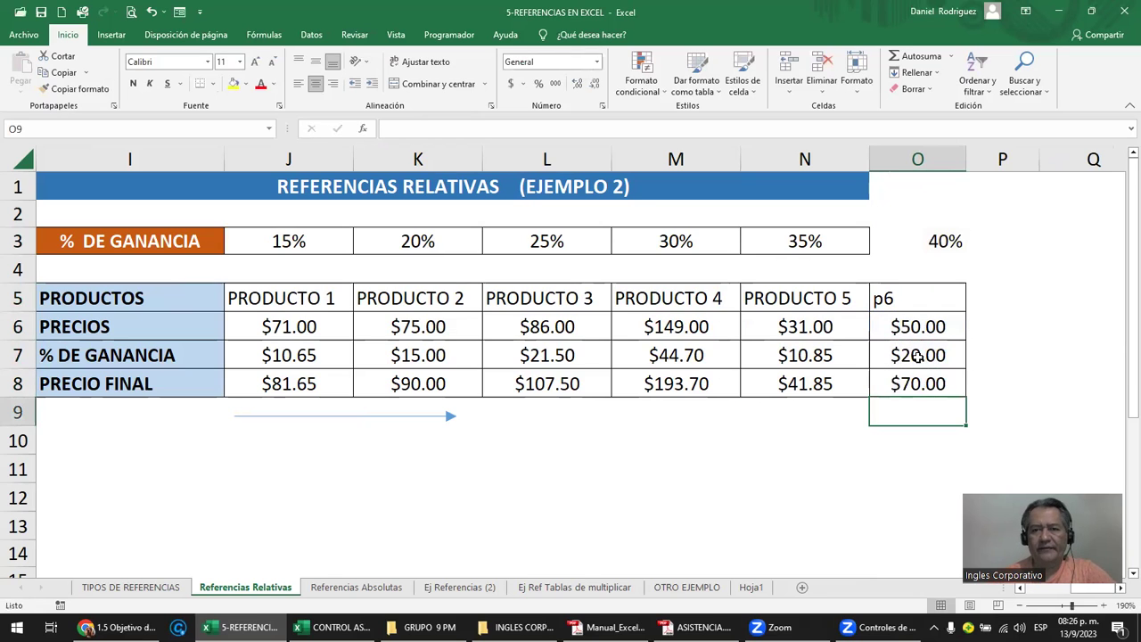
- Review O8's references and point out cells O3, O7, P3 and P7
double_click(900, 383)
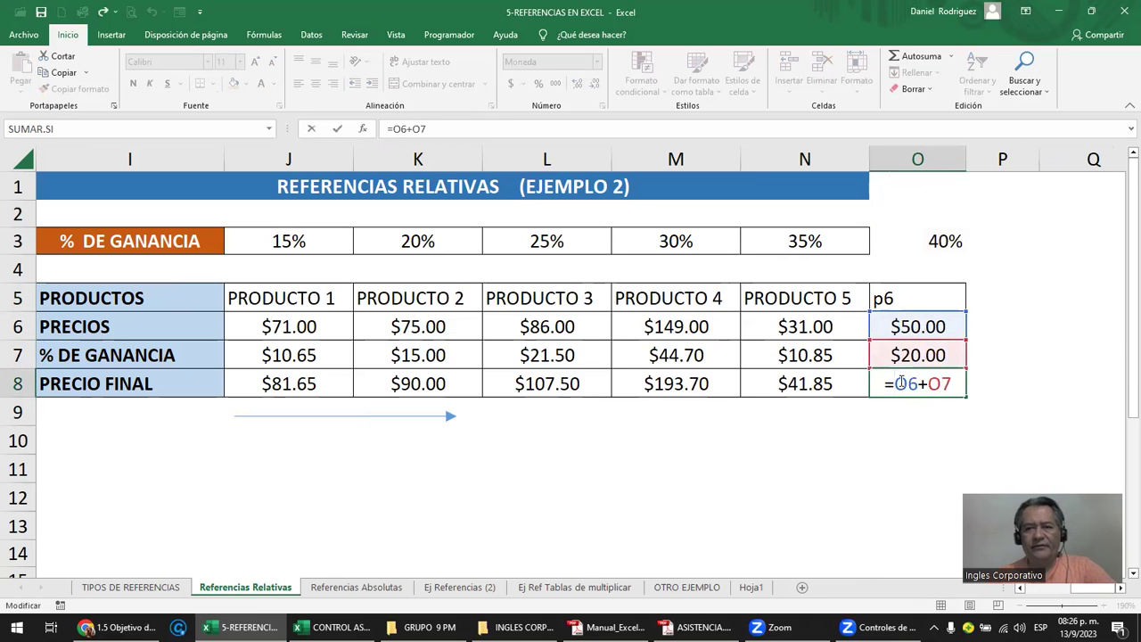
left_click(918, 353)
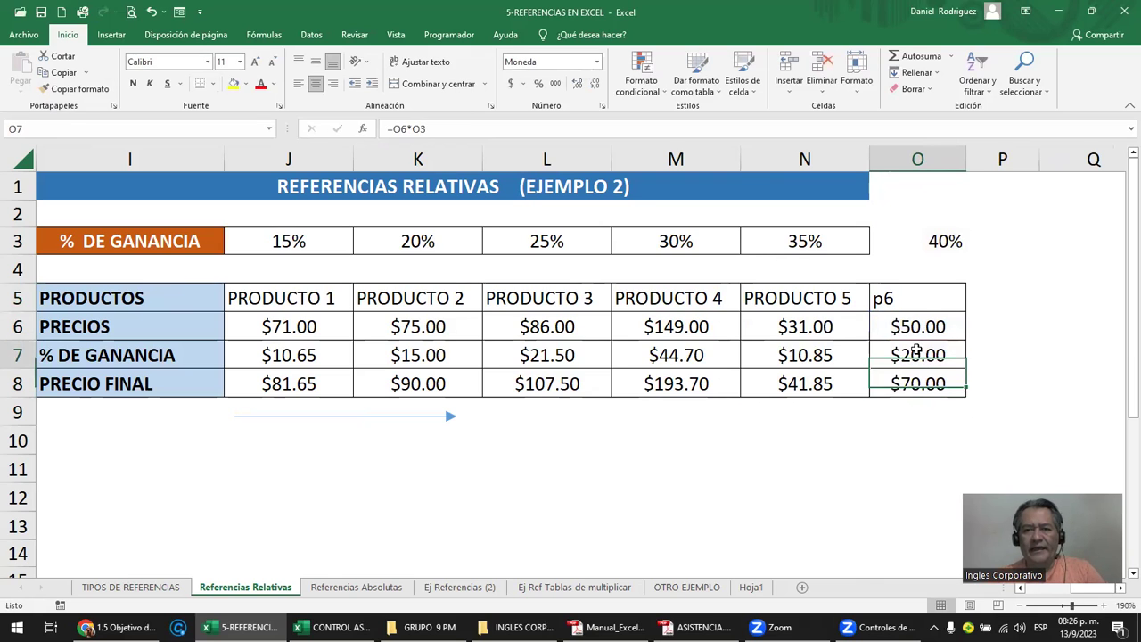
left_click(922, 242)
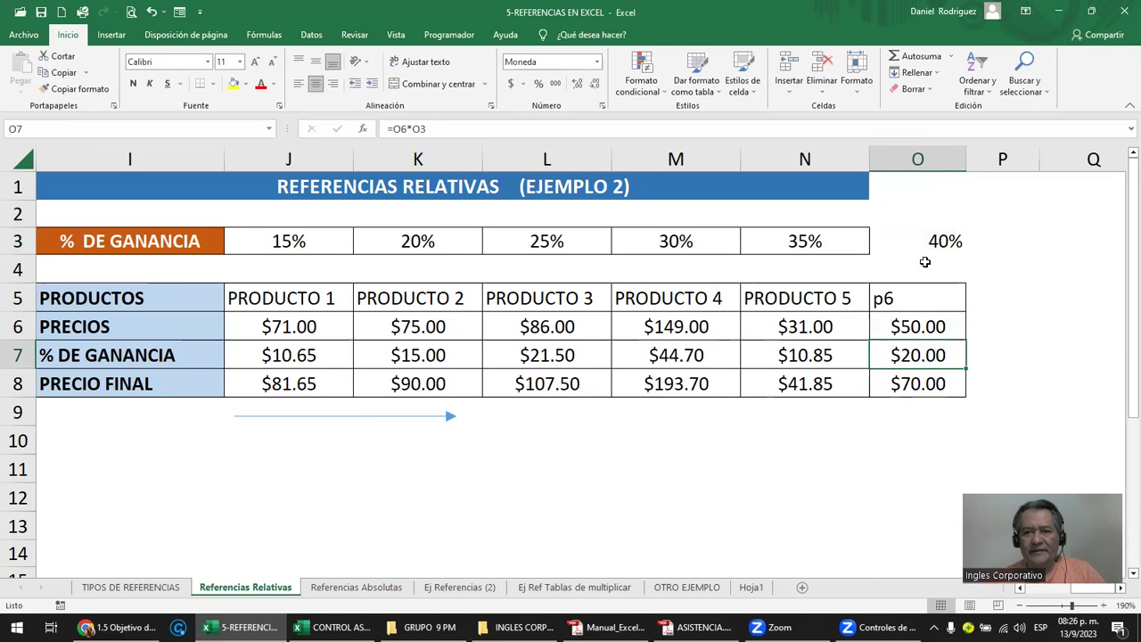
left_click(921, 244, "ctrl")
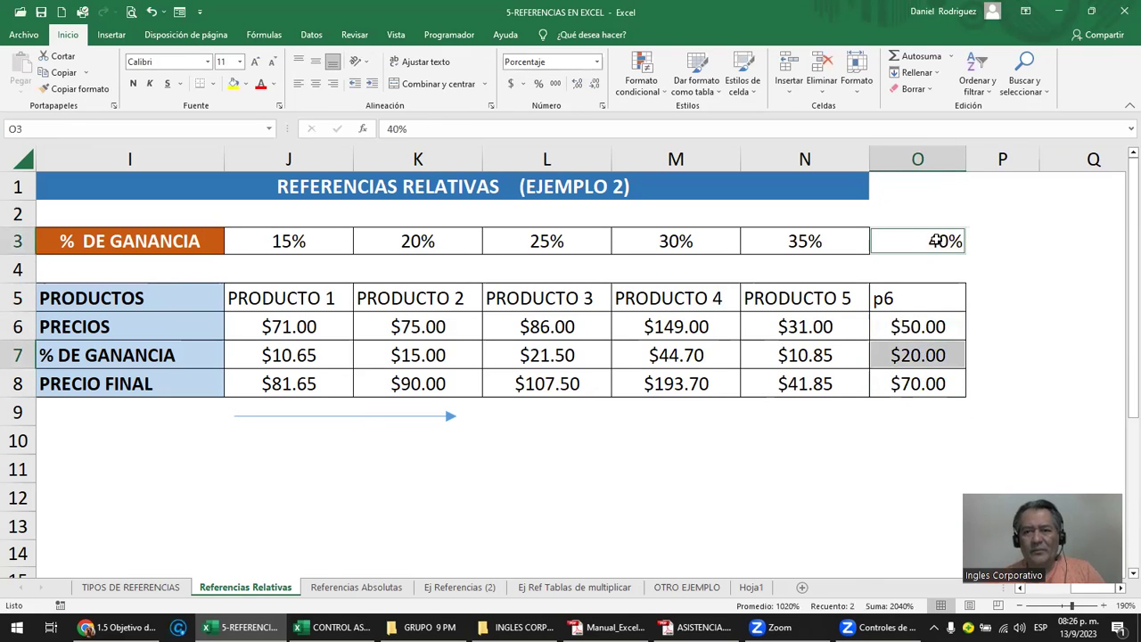
left_click(976, 241)
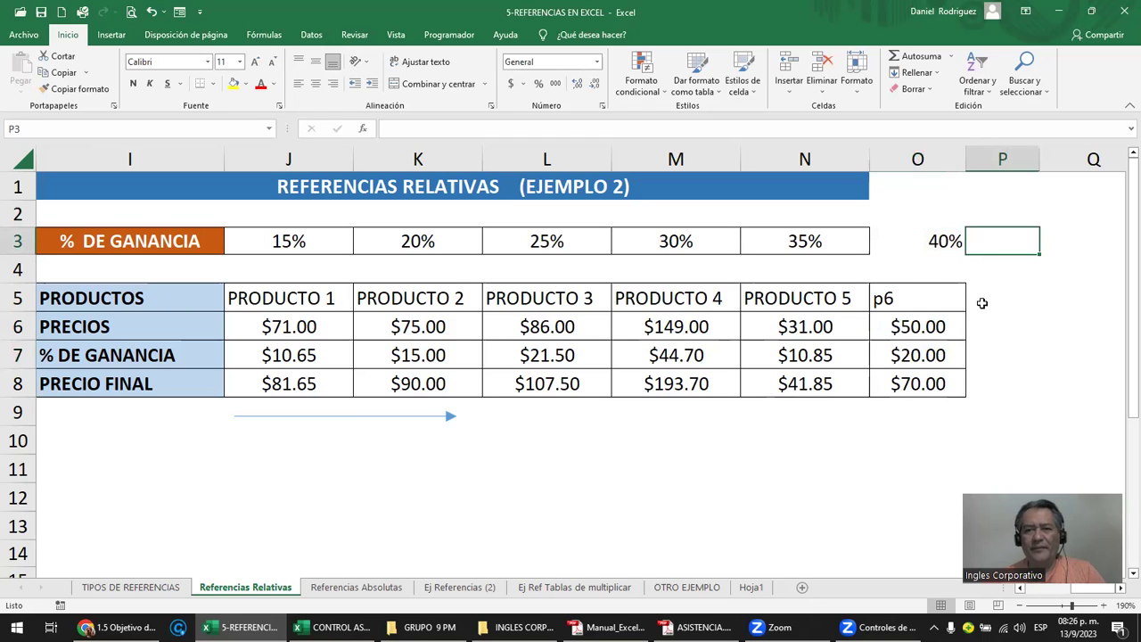
left_click(986, 355, "ctrl")
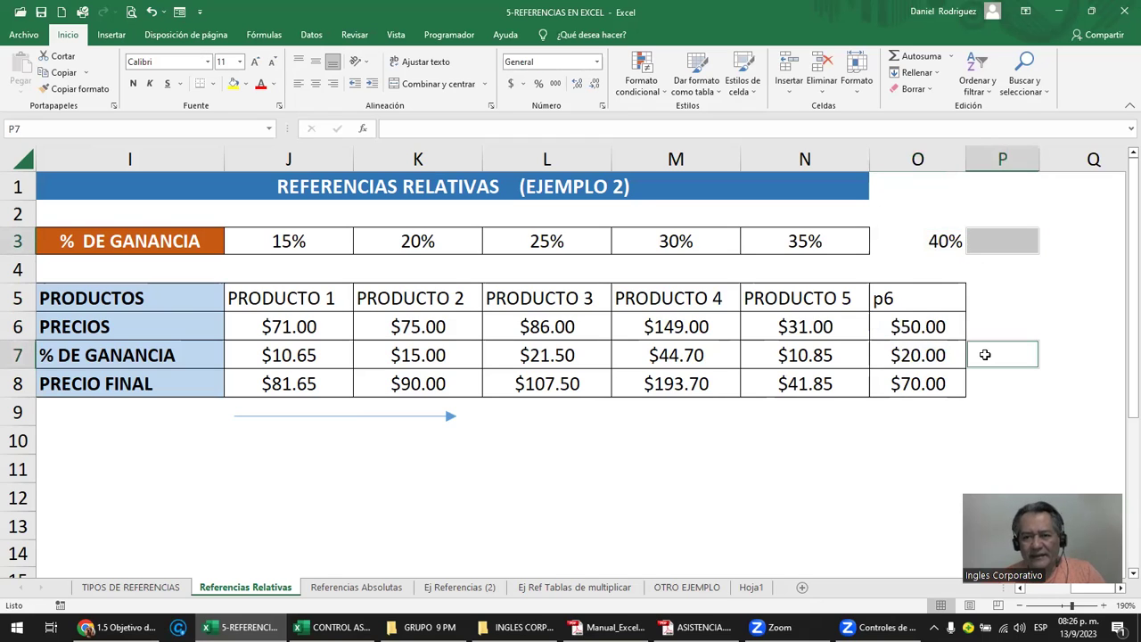
left_click(857, 425)
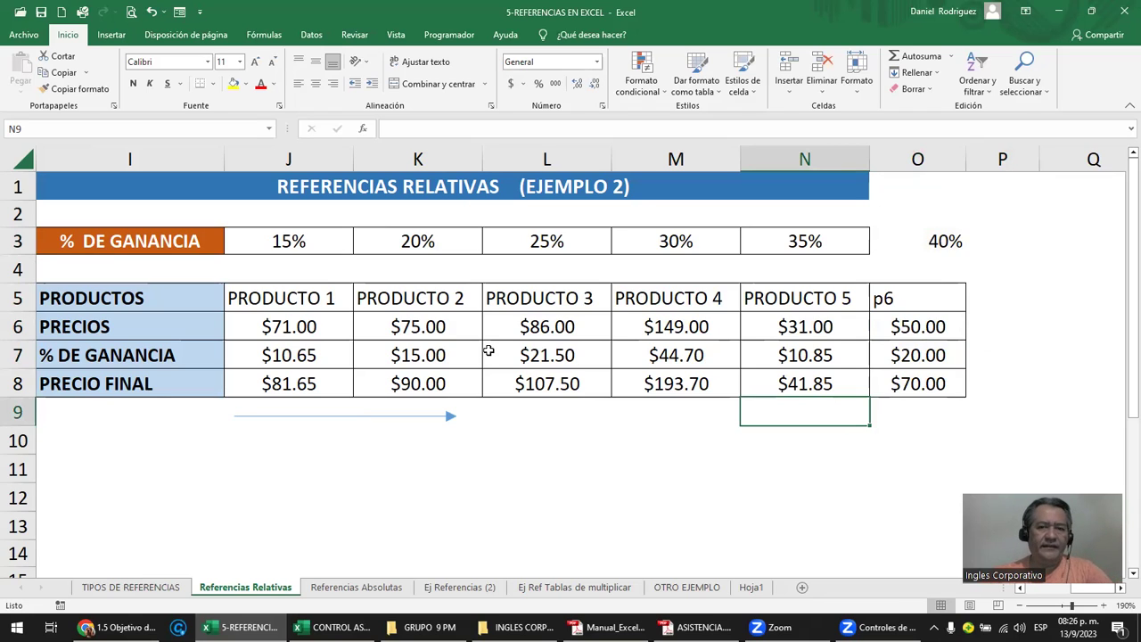
- Fill cells O7, O6 and O3 yellow, then save the workbook
left_click(931, 357)
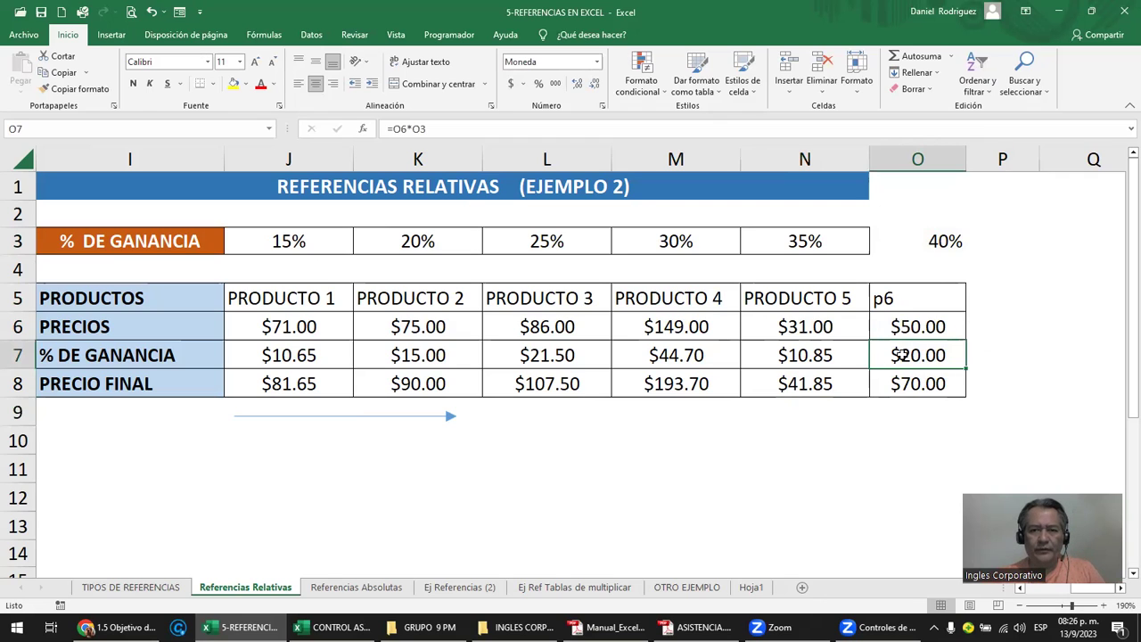
left_click(233, 84)
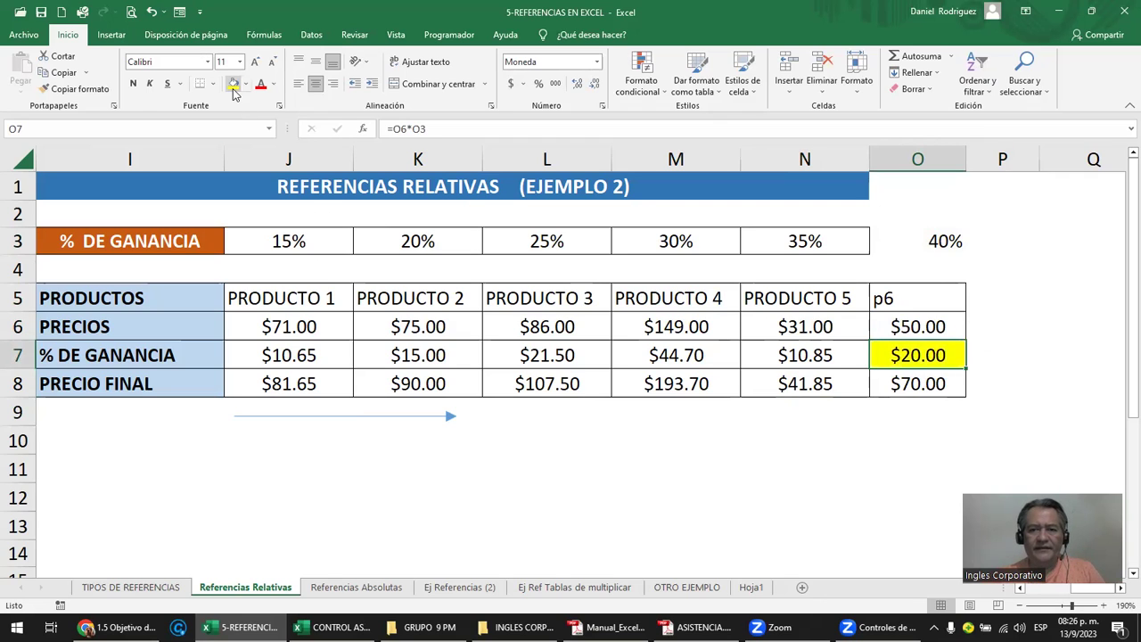
left_click(928, 327, "ctrl")
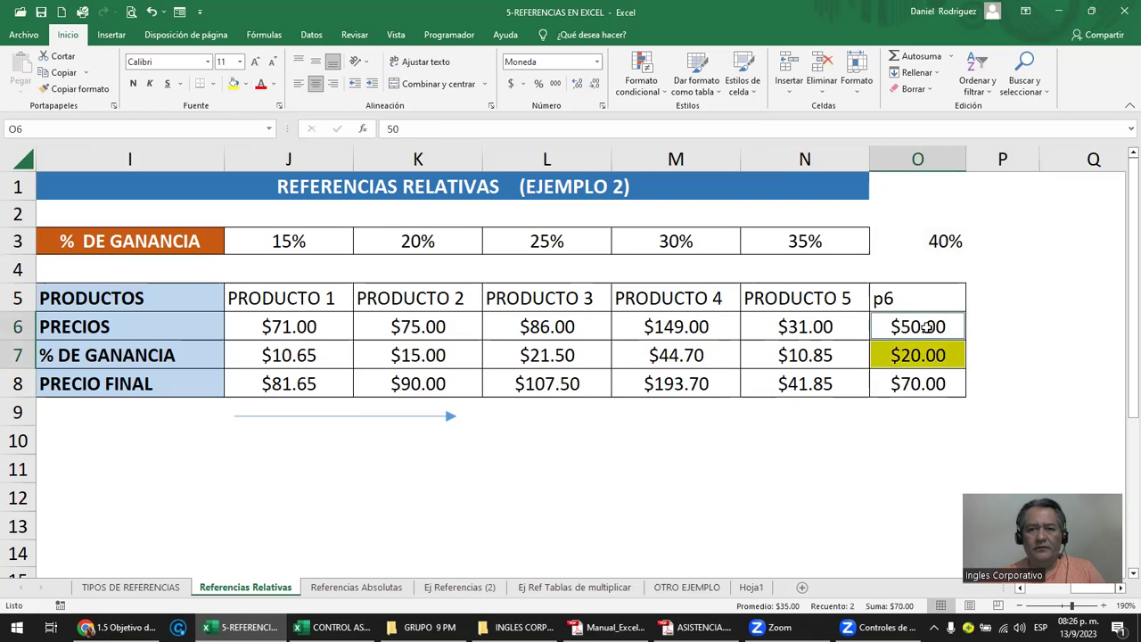
left_click(233, 84)
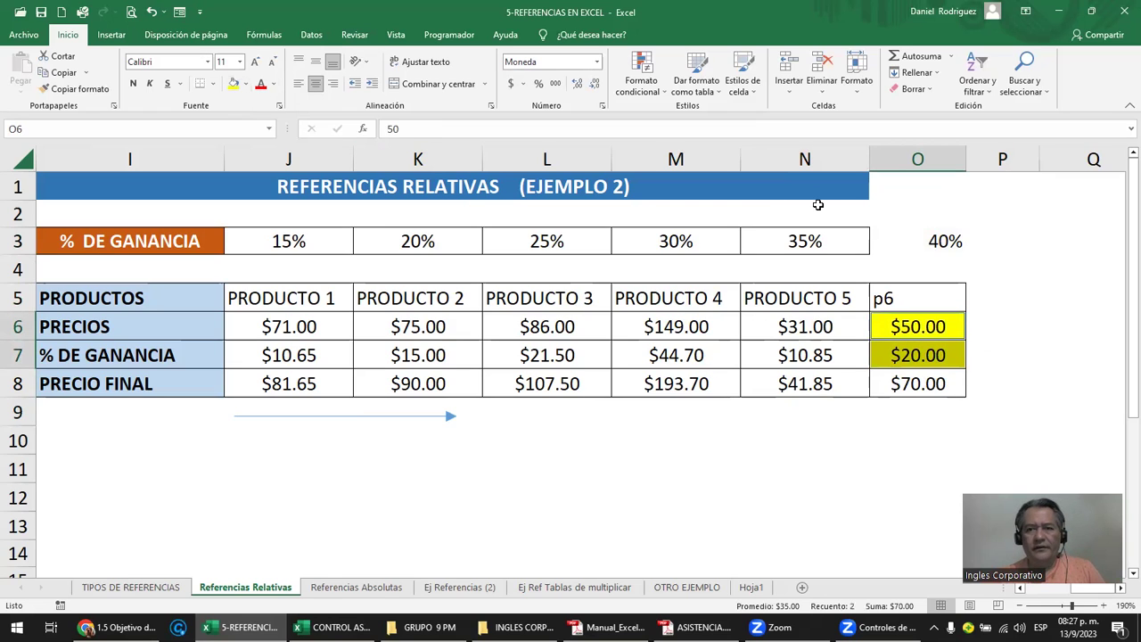
left_click(932, 243, "ctrl")
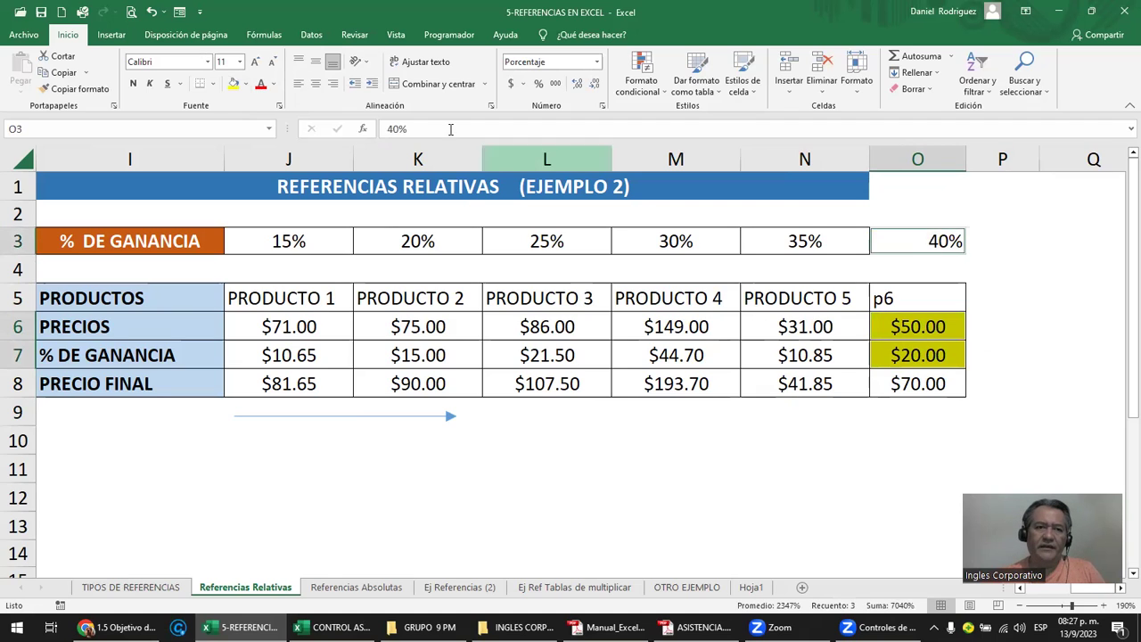
left_click(233, 84)
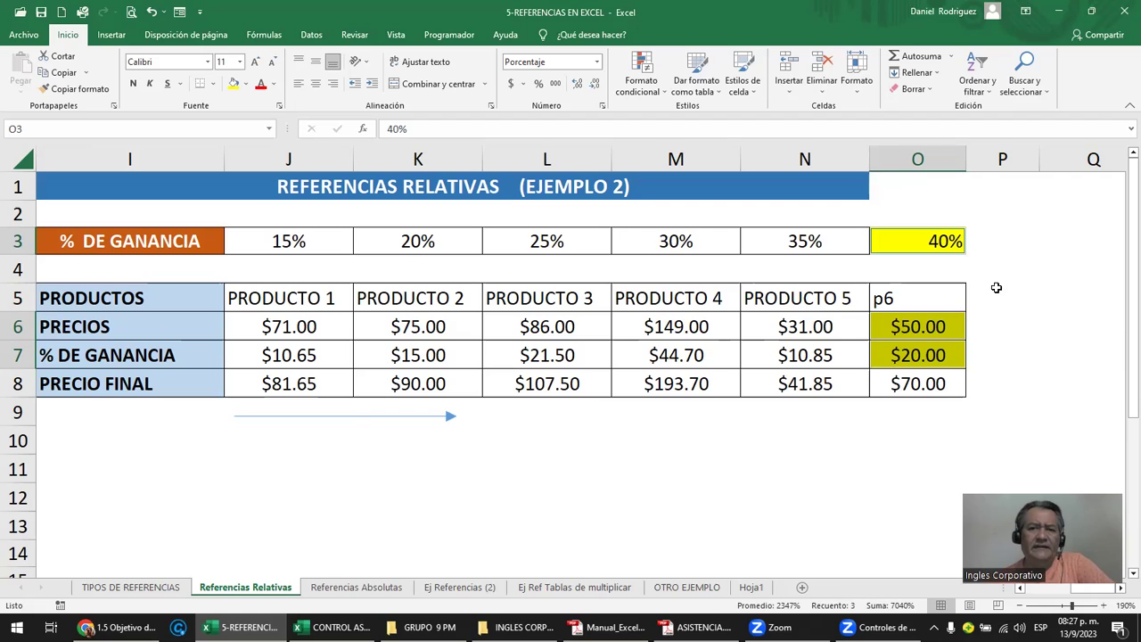
left_click(867, 445)
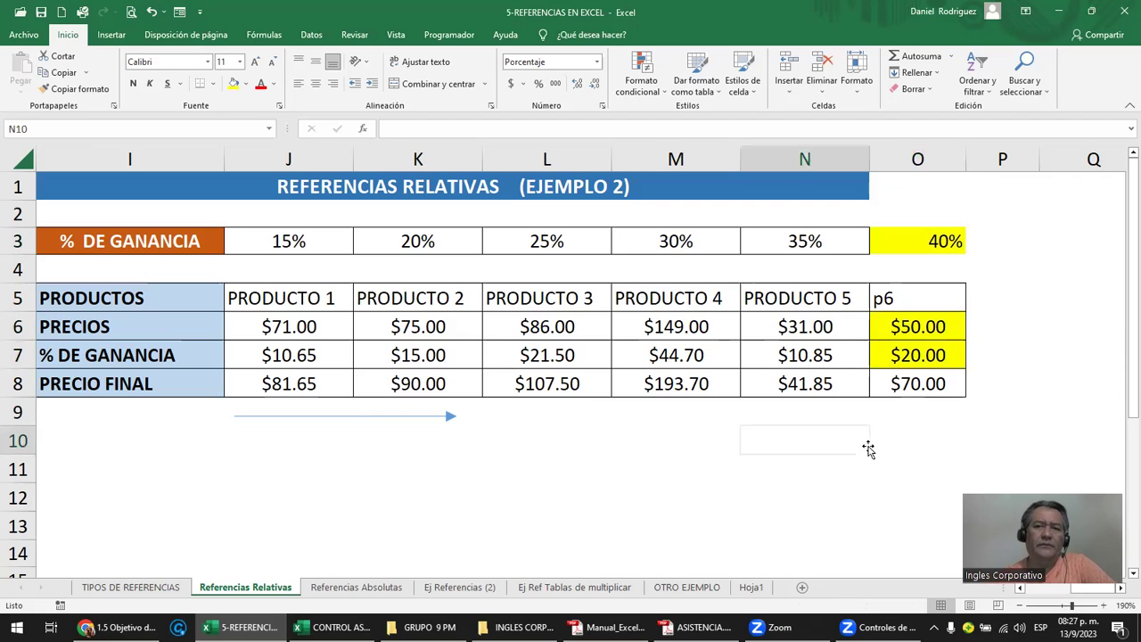
left_click(42, 13)
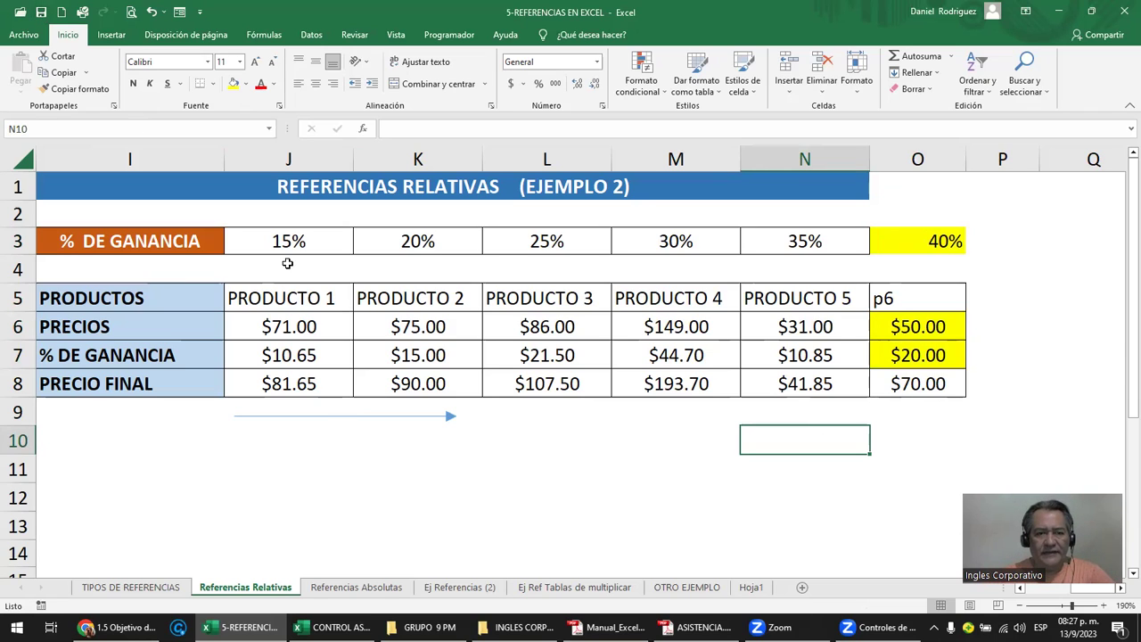
left_click_drag(288, 241, 779, 241)
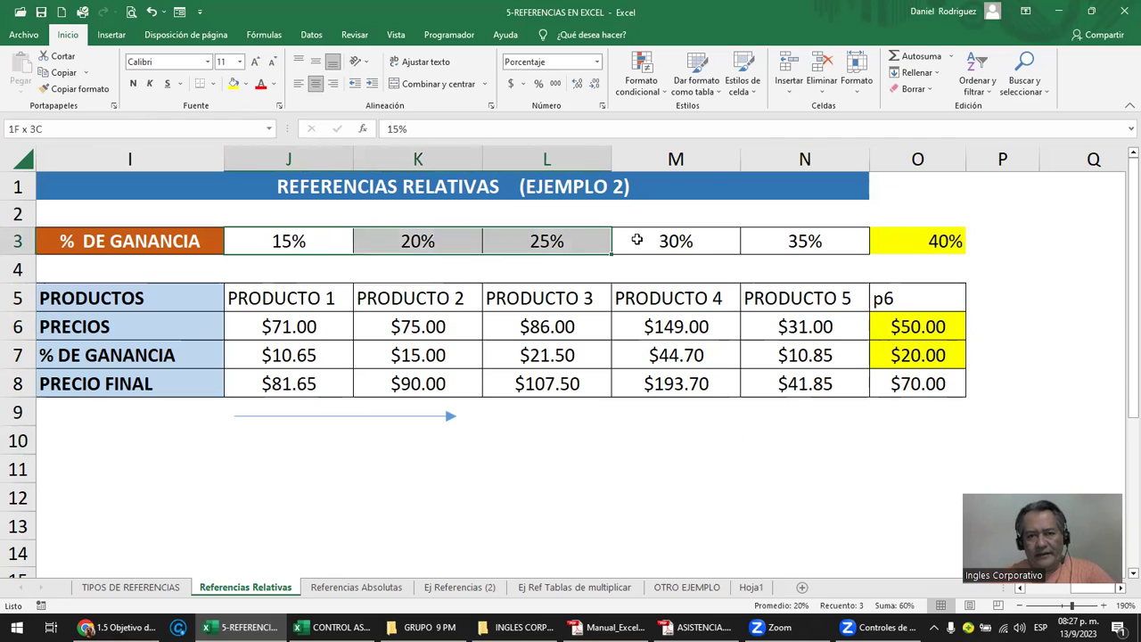
left_click_drag(754, 241, 309, 242)
left_click_drag(317, 299, 318, 418)
left_click_drag(425, 310, 446, 405)
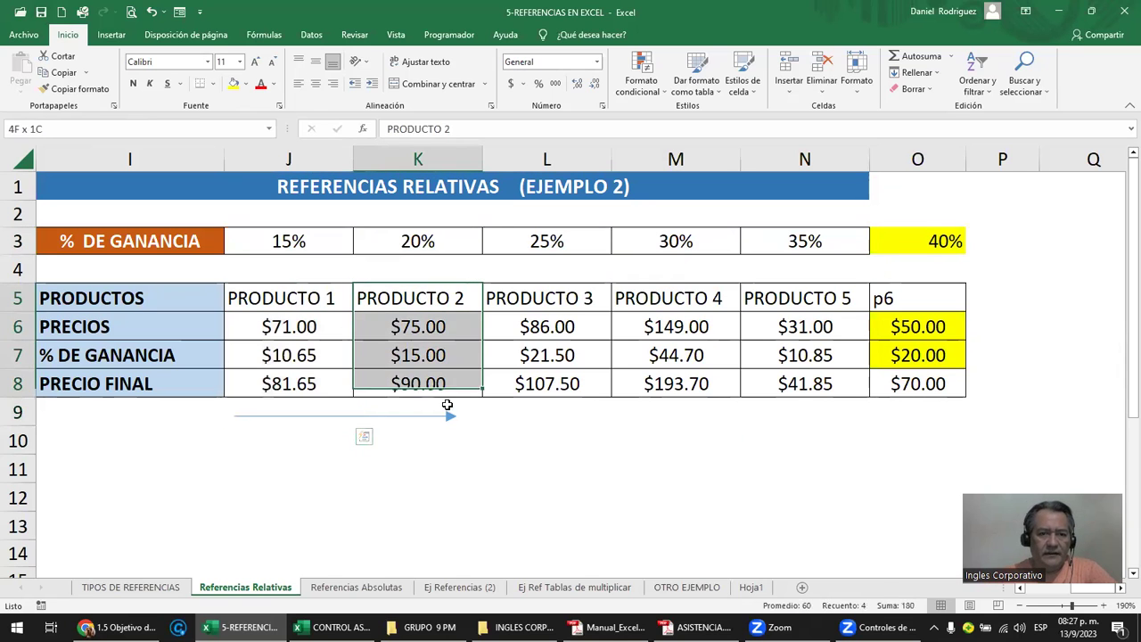
left_click(523, 458)
key("Left")
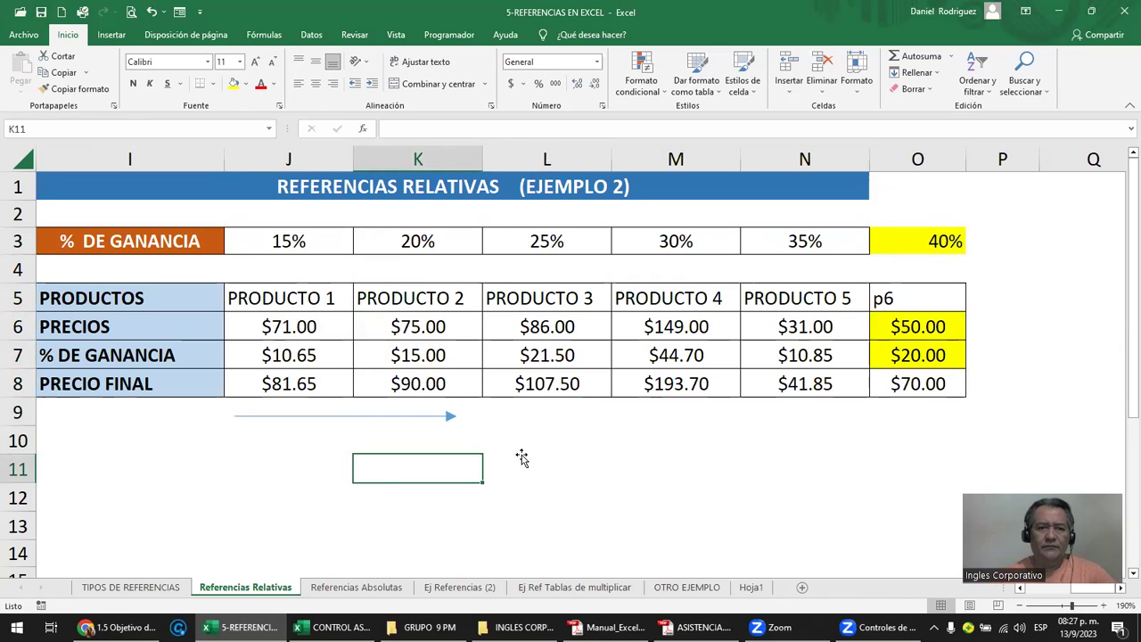
scroll(521, 455, "down", 1, "ctrl")
scroll(517, 455, "down", 2, "ctrl")
scroll(508, 456, "down", 1, "ctrl")
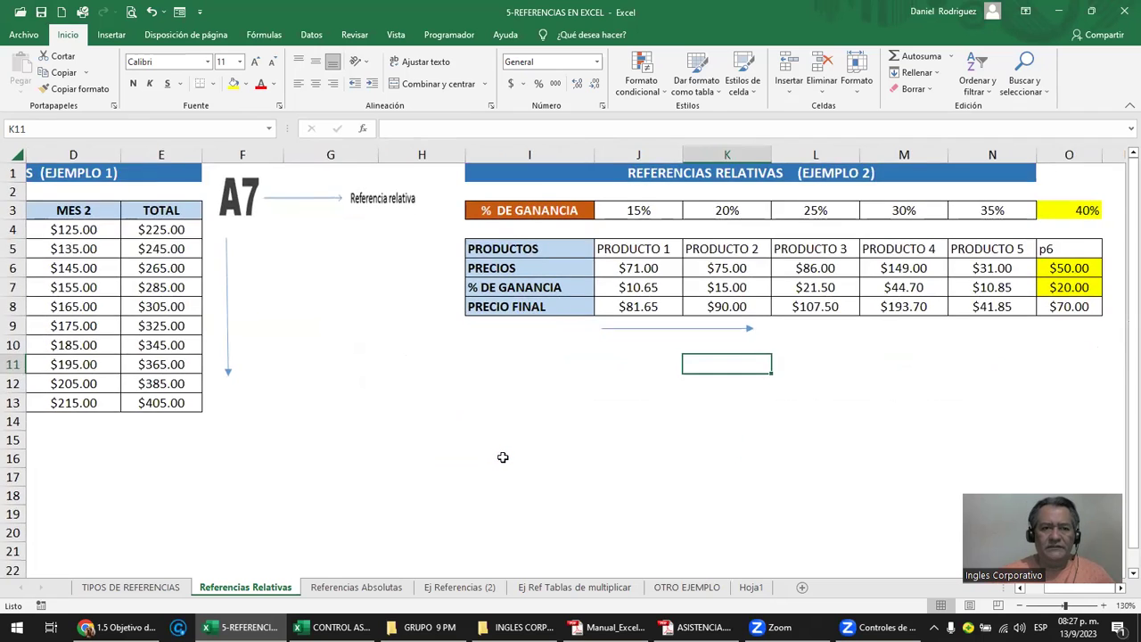
scroll(503, 458, "down", 1, "ctrl")
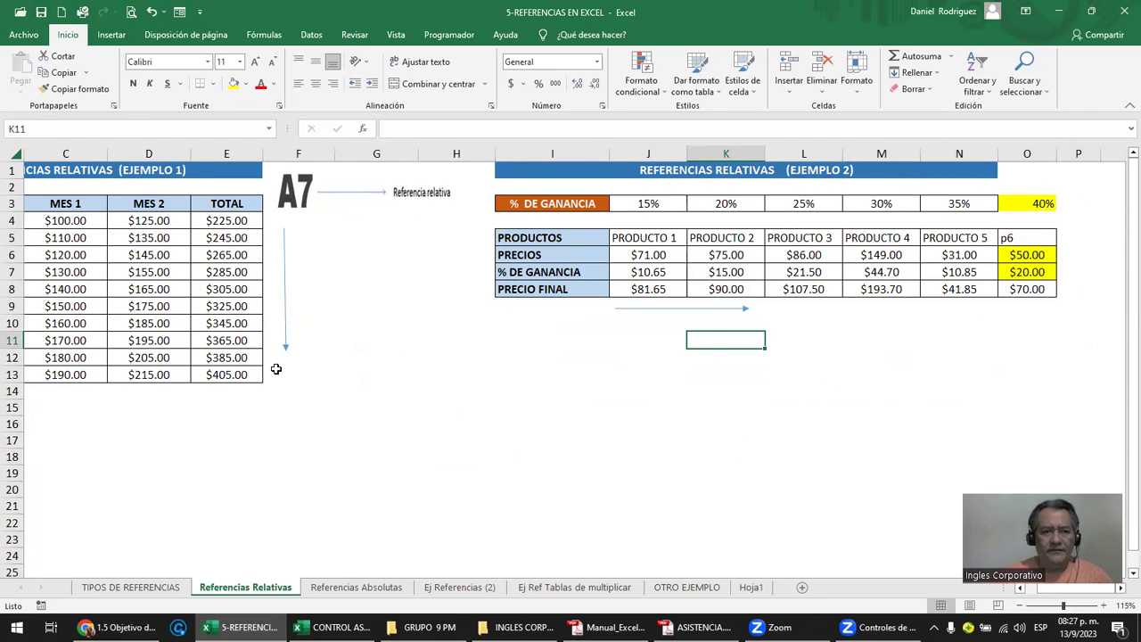
scroll(277, 368, "down", 1, "ctrl")
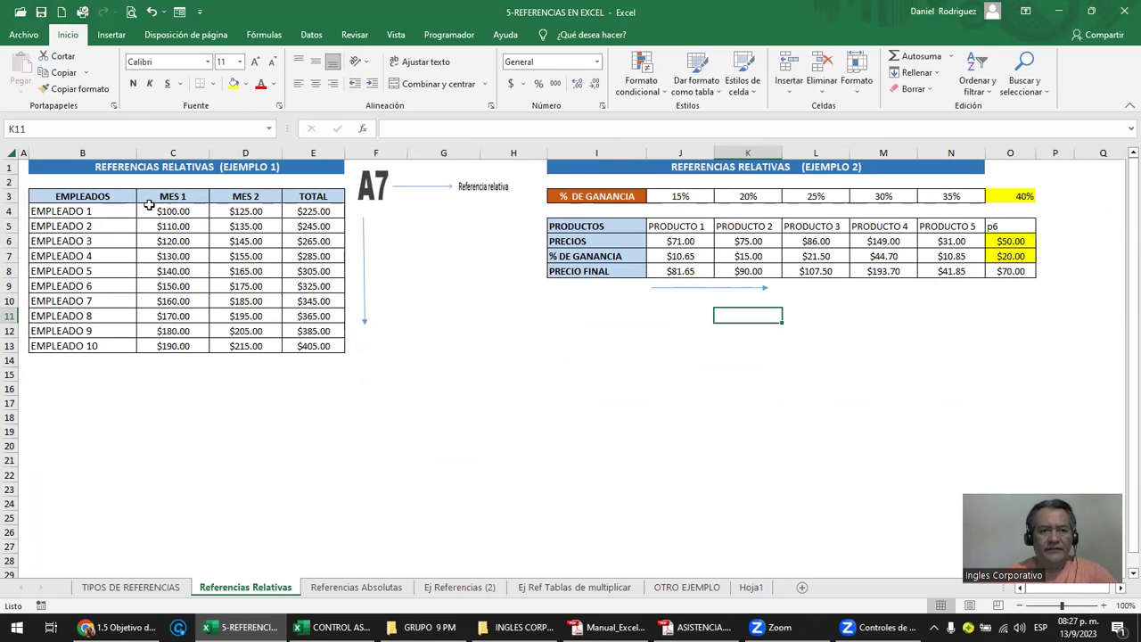
left_click_drag(317, 214, 317, 347)
left_click(592, 300)
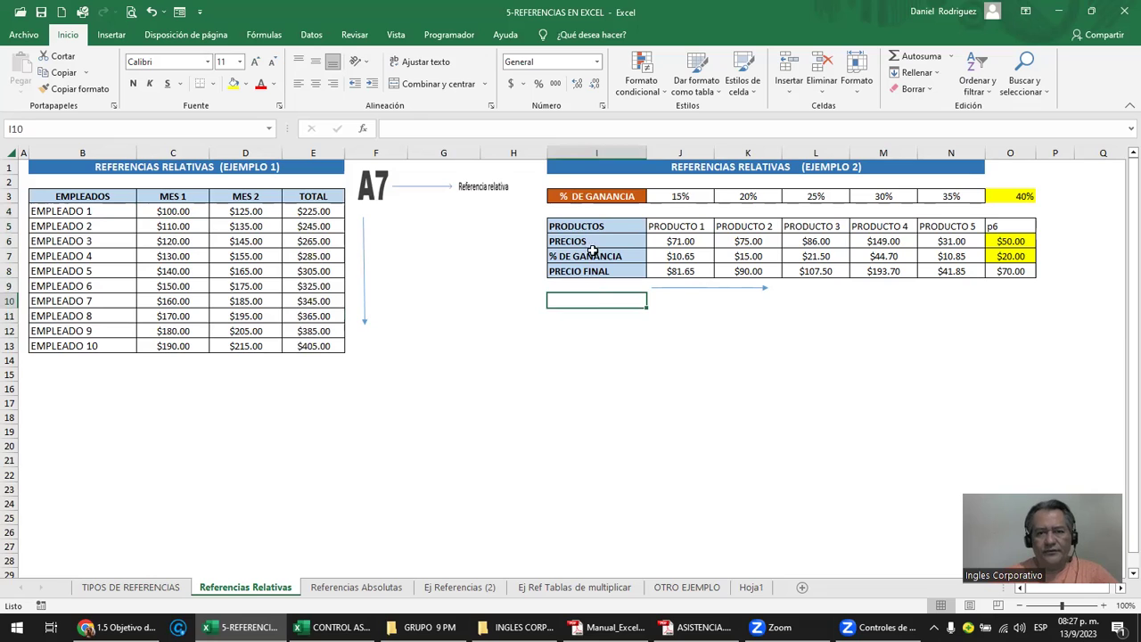
left_click_drag(609, 228, 803, 226)
left_click(726, 313)
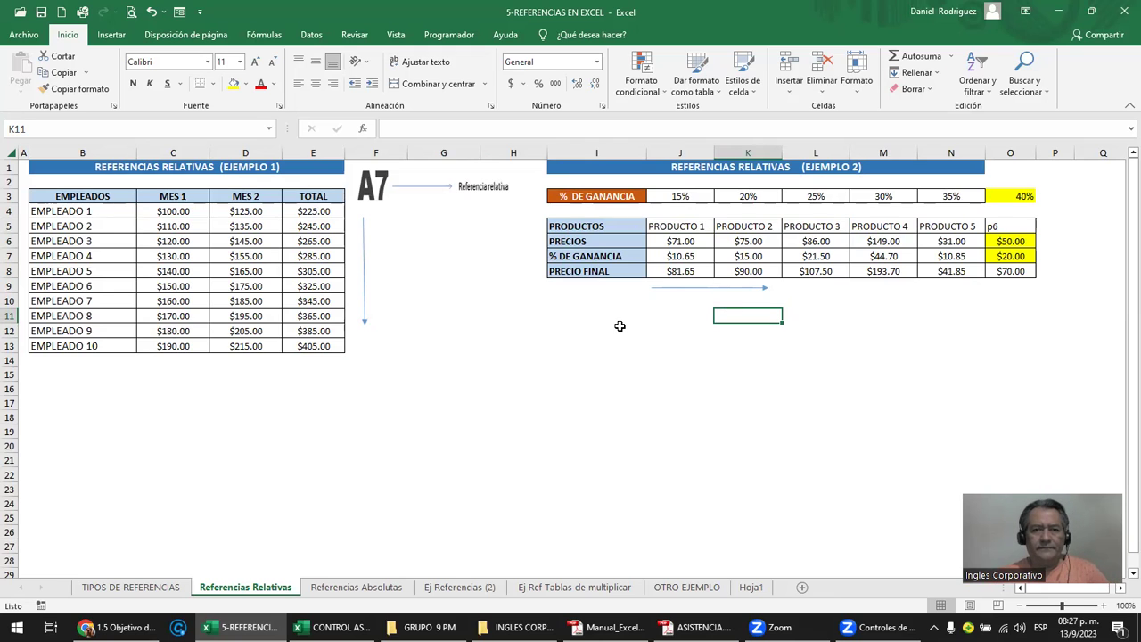
scroll(620, 327, "up", 2, "ctrl")
scroll(620, 327, "up", 1)
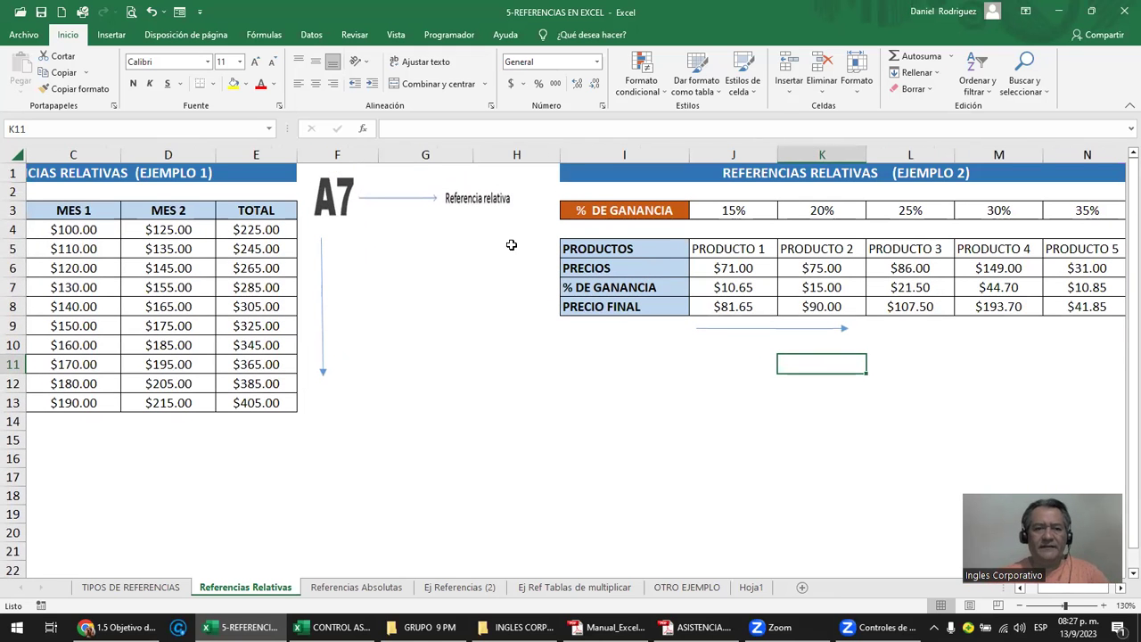
- Switch to the Referencias Absolutas sheet and fill cell A7 yellow
left_click(381, 590)
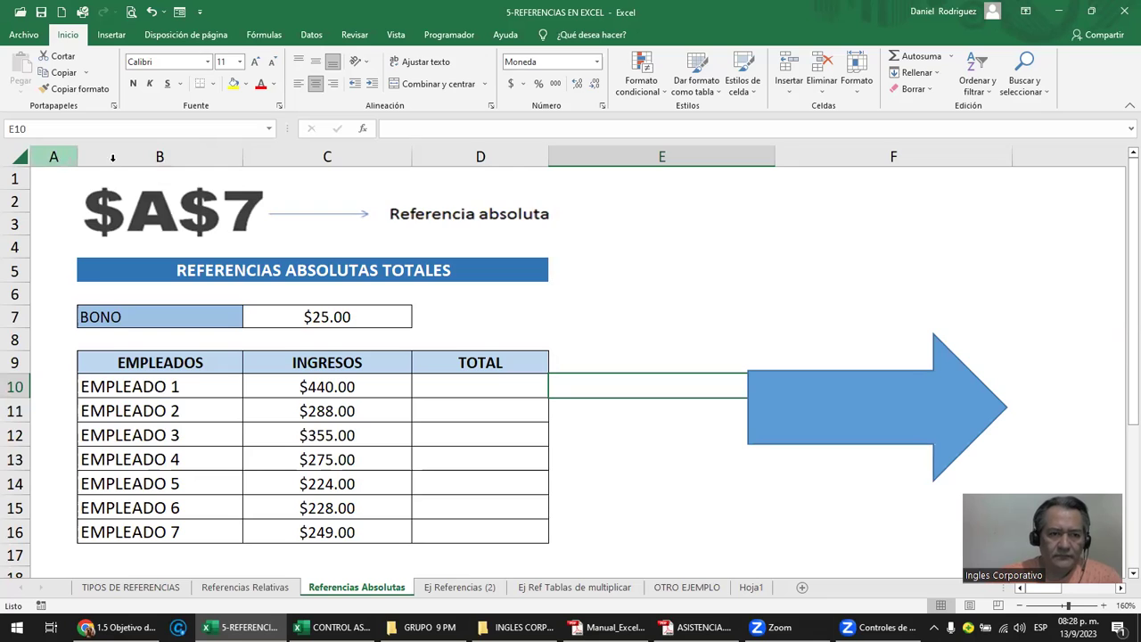
left_click(153, 201)
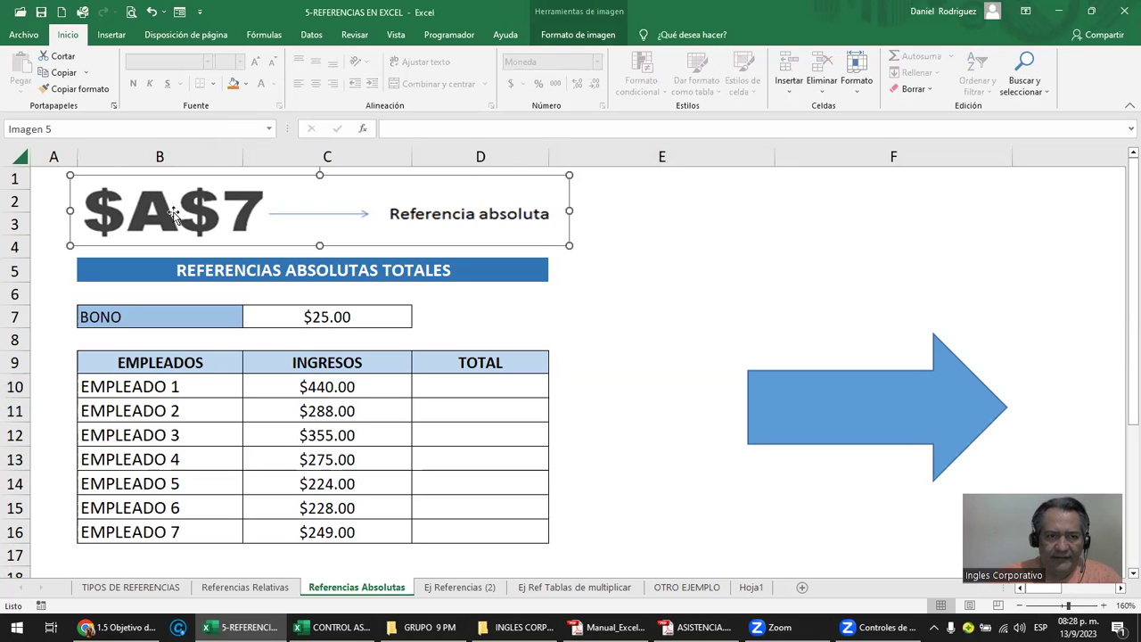
left_click(53, 319)
left_click(234, 83)
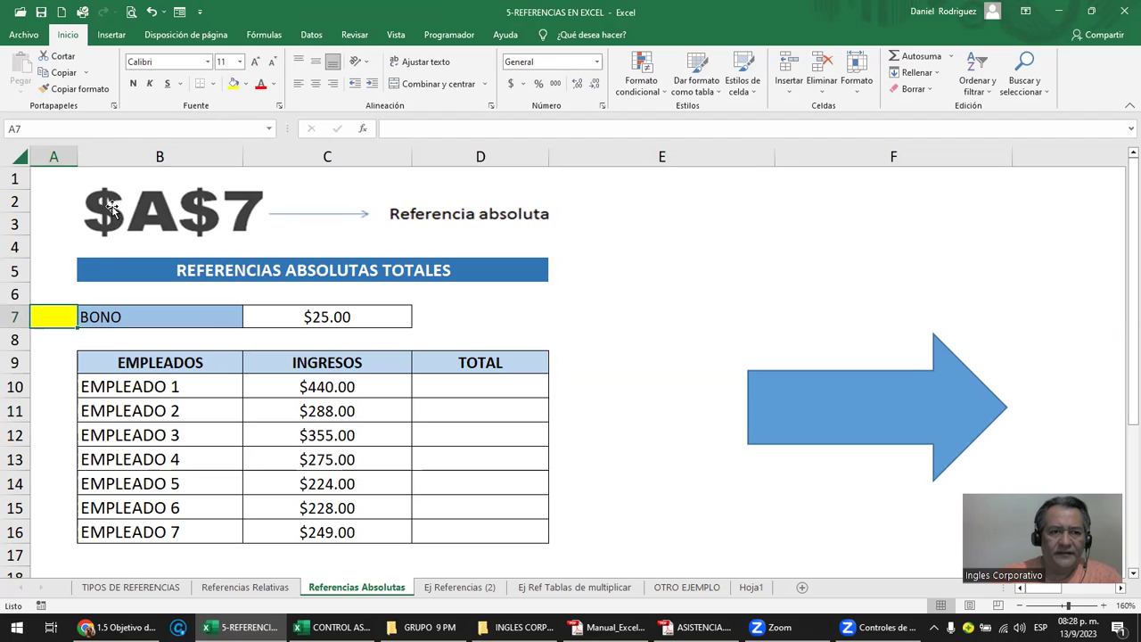
- Highlight column A, column B and row 7 to show where A7 sits
left_click(53, 154)
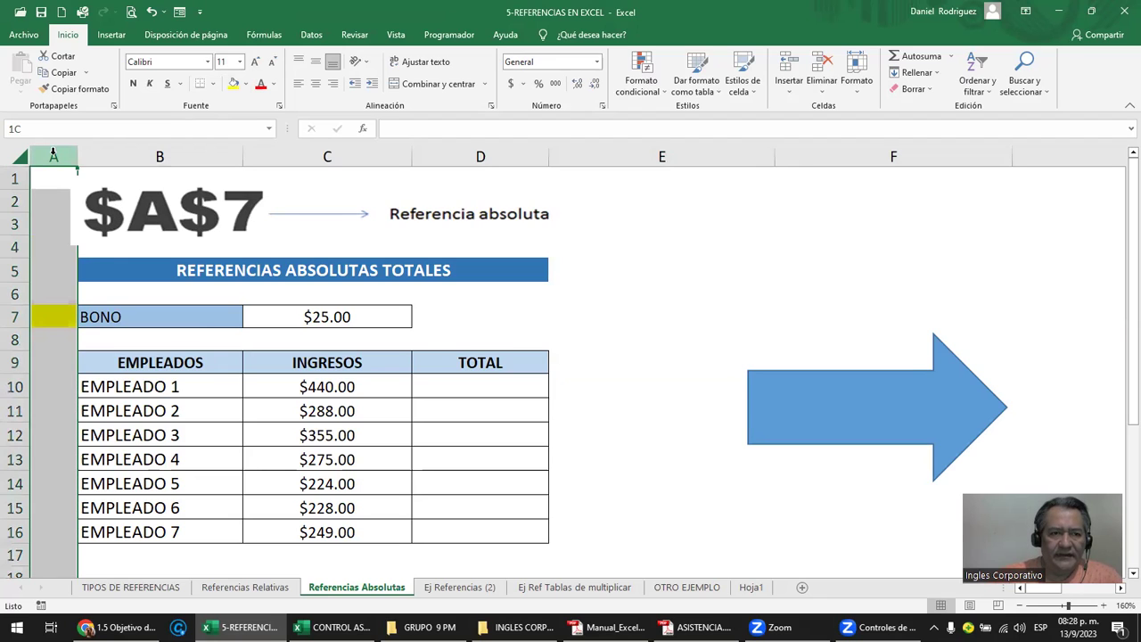
left_click(134, 157)
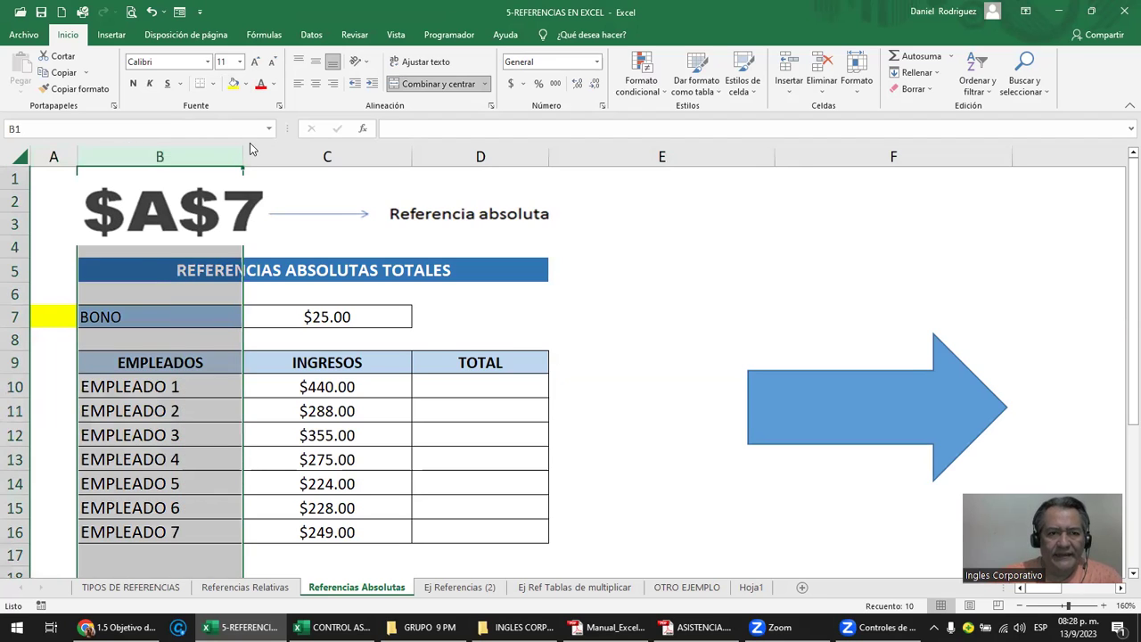
left_click(49, 156)
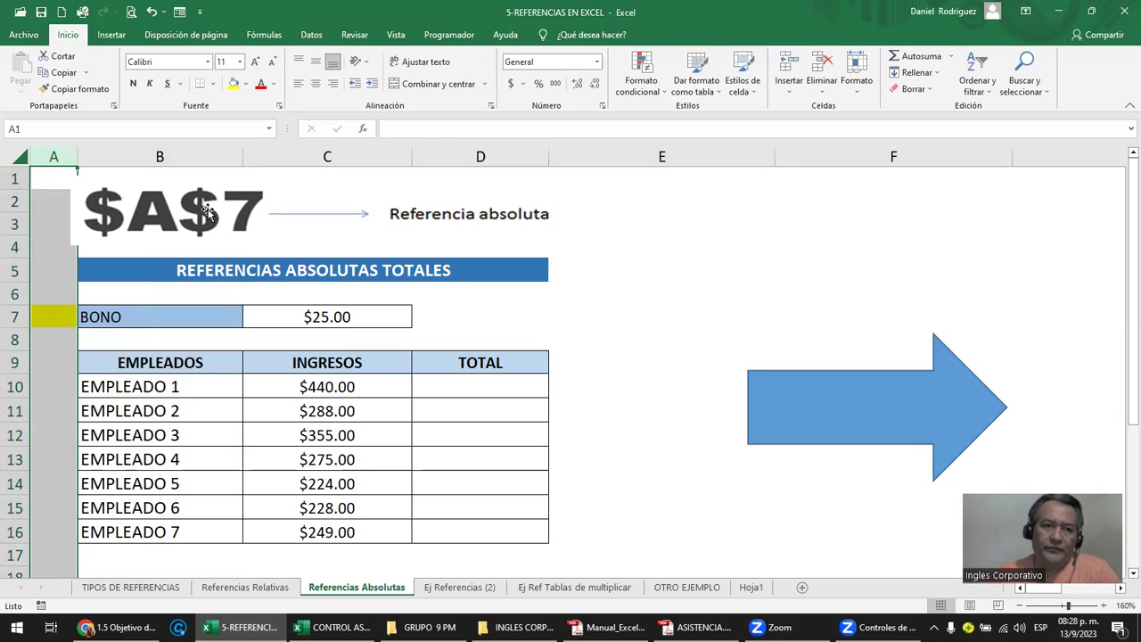
left_click(49, 317)
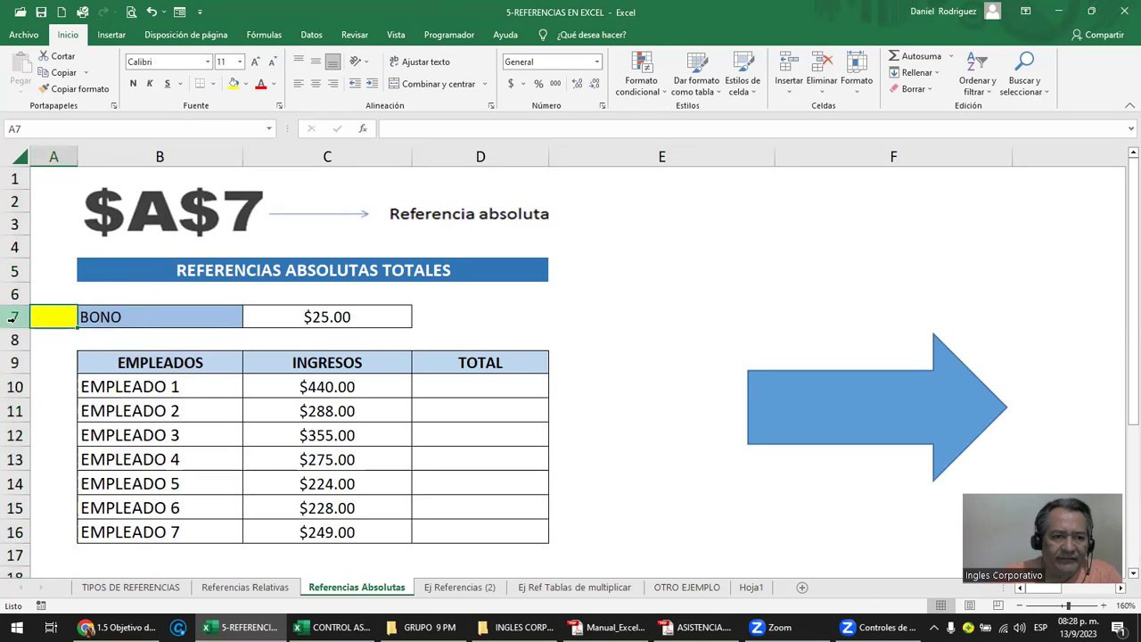
left_click(13, 316)
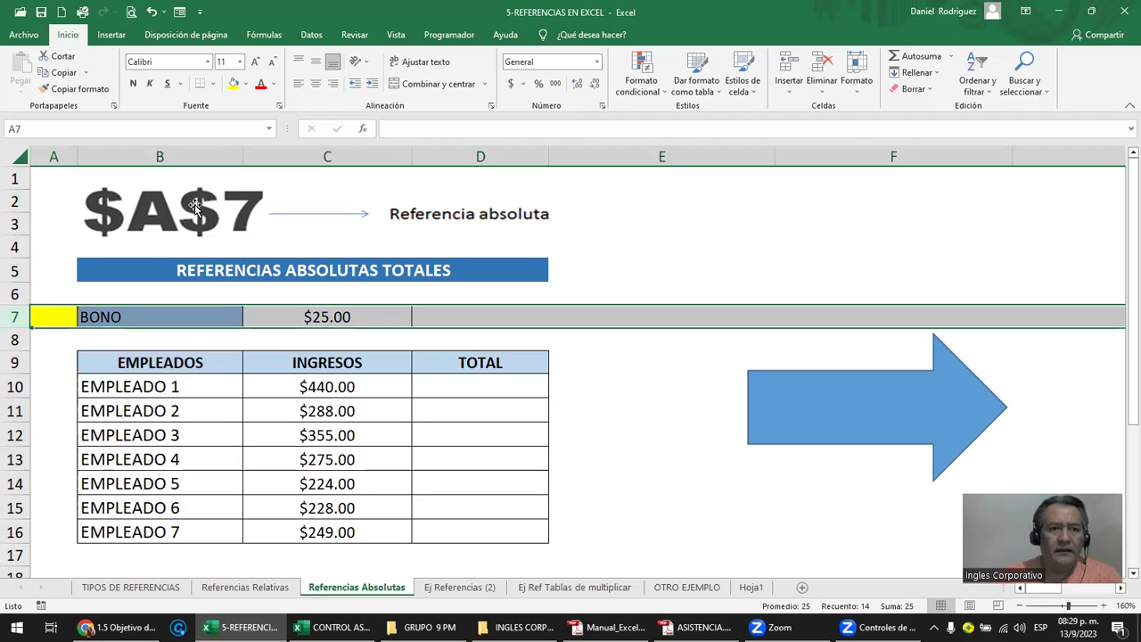
left_click(230, 207)
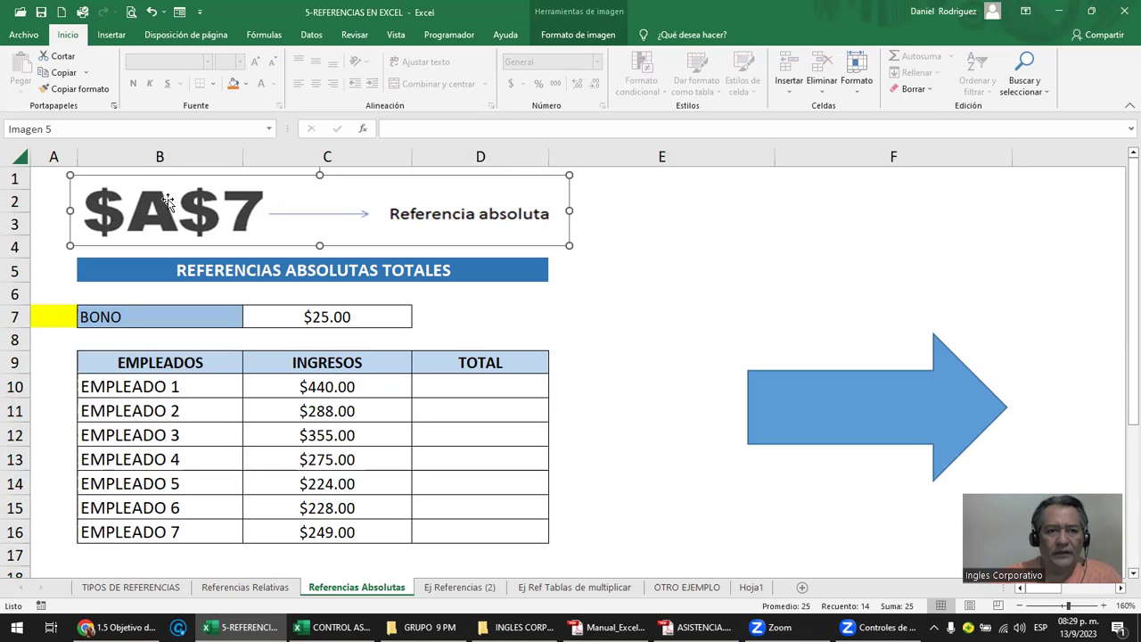
left_click(57, 317)
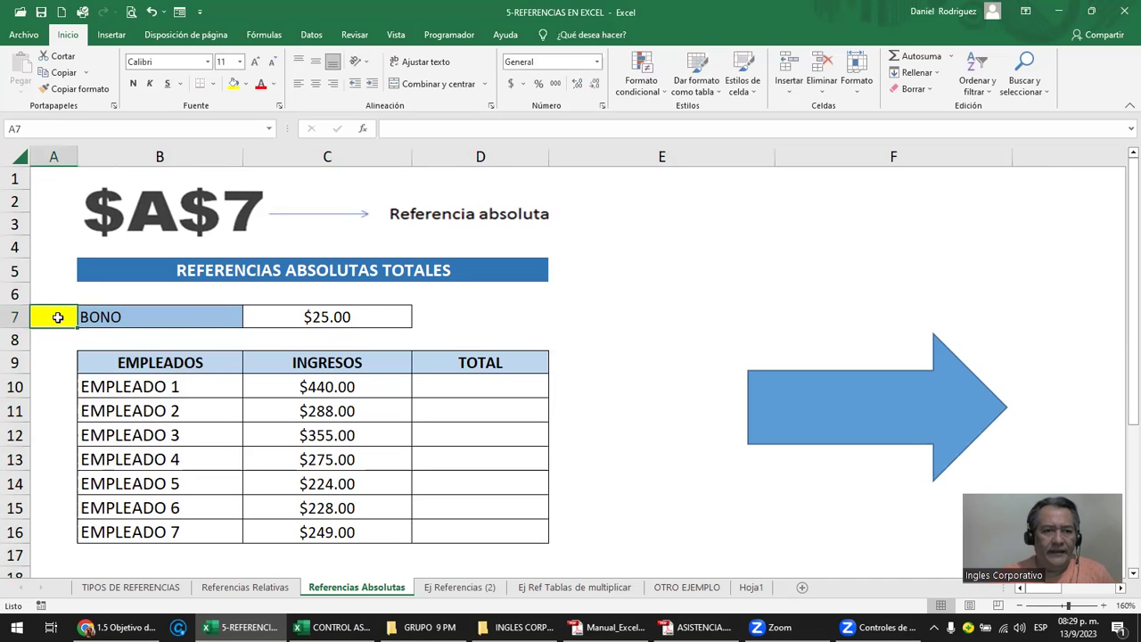
scroll(57, 317, "up", 1, "ctrl")
scroll(57, 317, "up", 3, "ctrl")
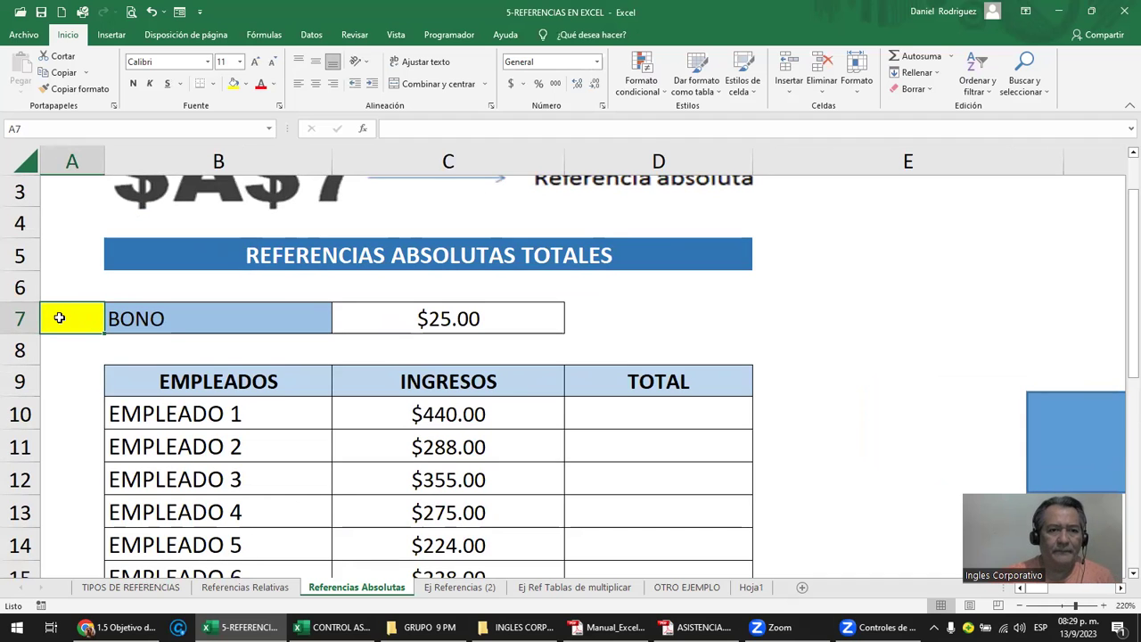
scroll(58, 318, "up", 1)
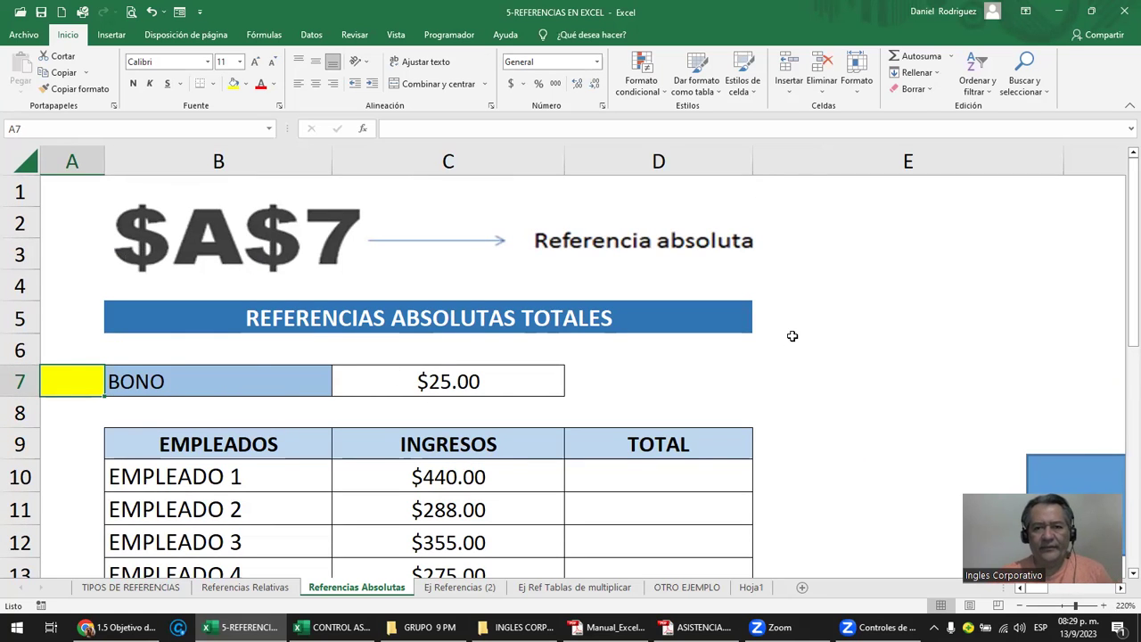
scroll(793, 335, "down", 1, "ctrl")
scroll(793, 335, "down", 1, "ctrl")
scroll(792, 334, "down", 1, "ctrl")
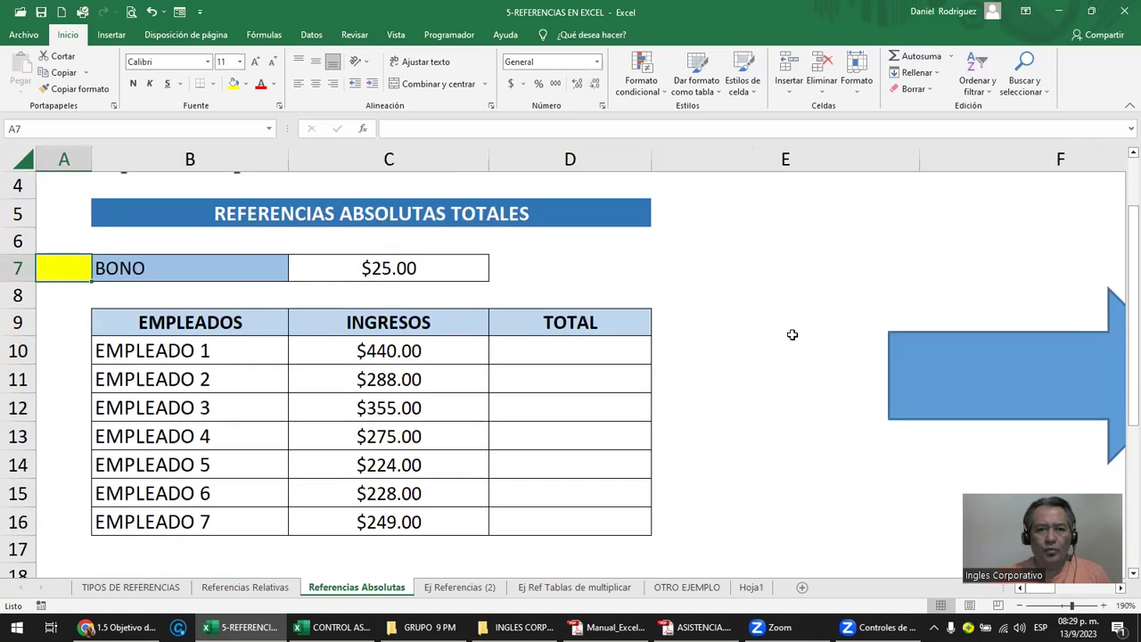
scroll(795, 338, "down", 1, "ctrl")
scroll(796, 341, "up", 1, "ctrl")
scroll(793, 335, "up", 1, "ctrl")
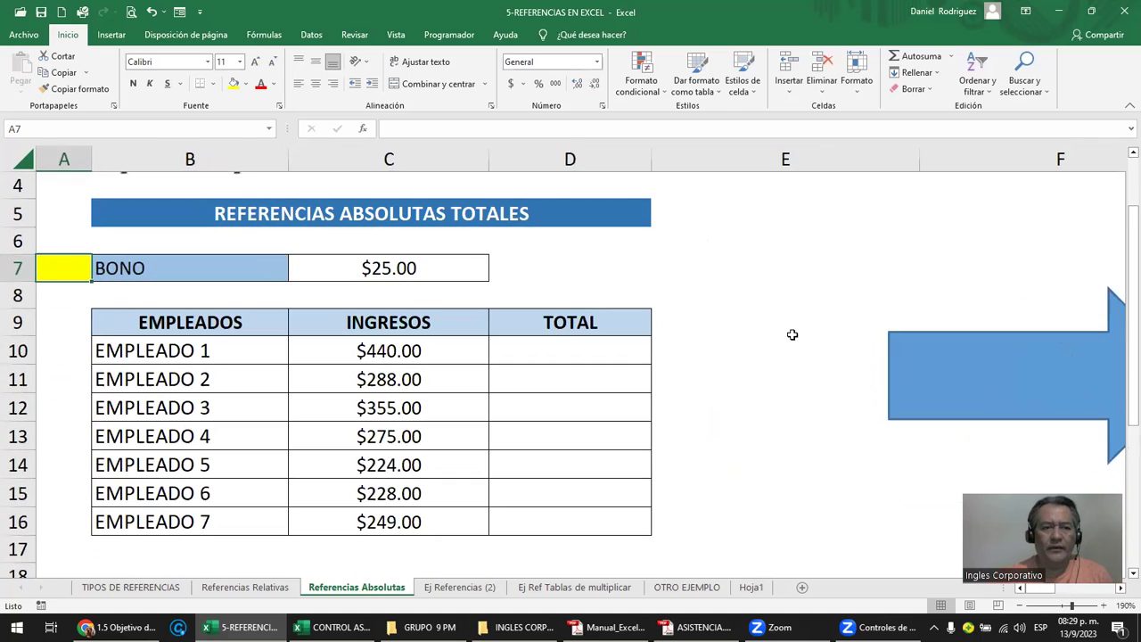
scroll(792, 335, "up", 1)
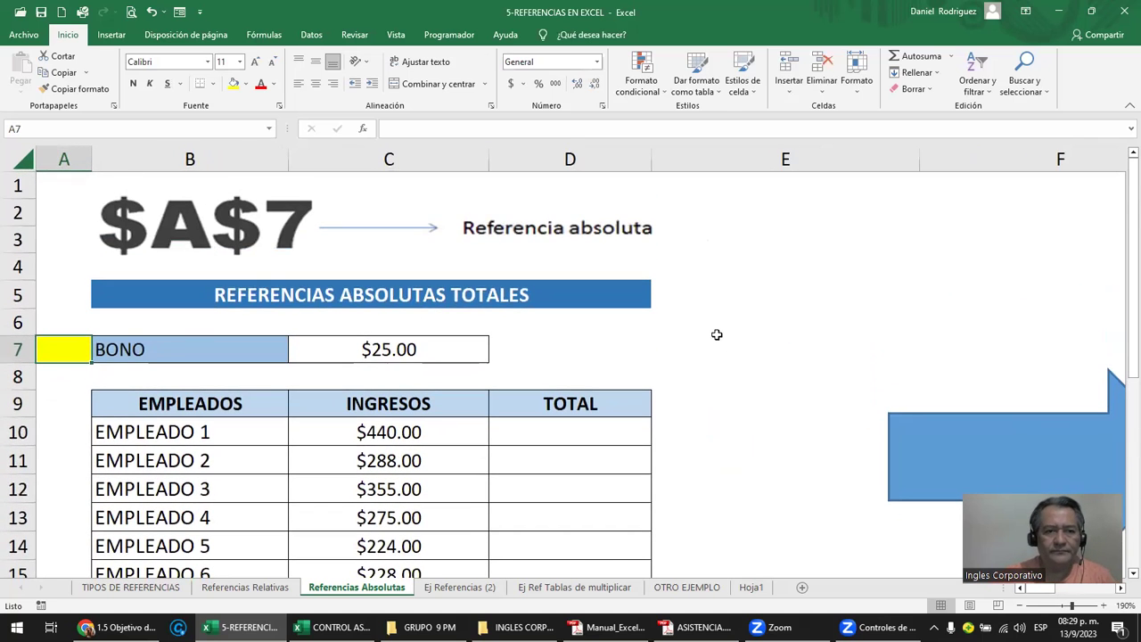
scroll(717, 335, "down", 1, "ctrl")
scroll(717, 334, "down", 1, "ctrl")
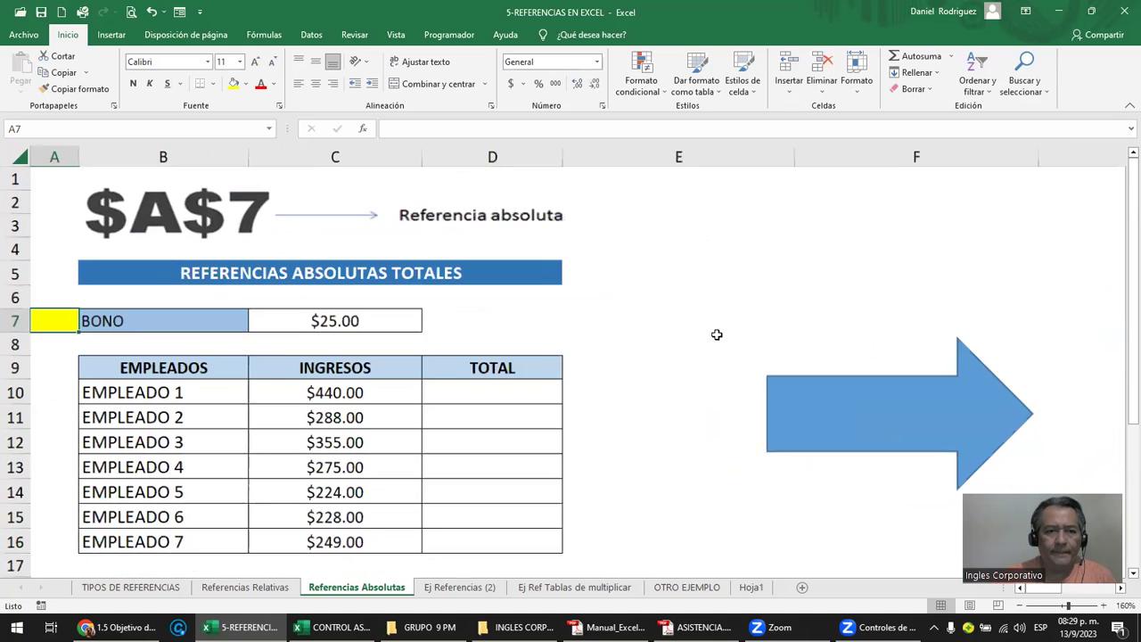
left_click(123, 361)
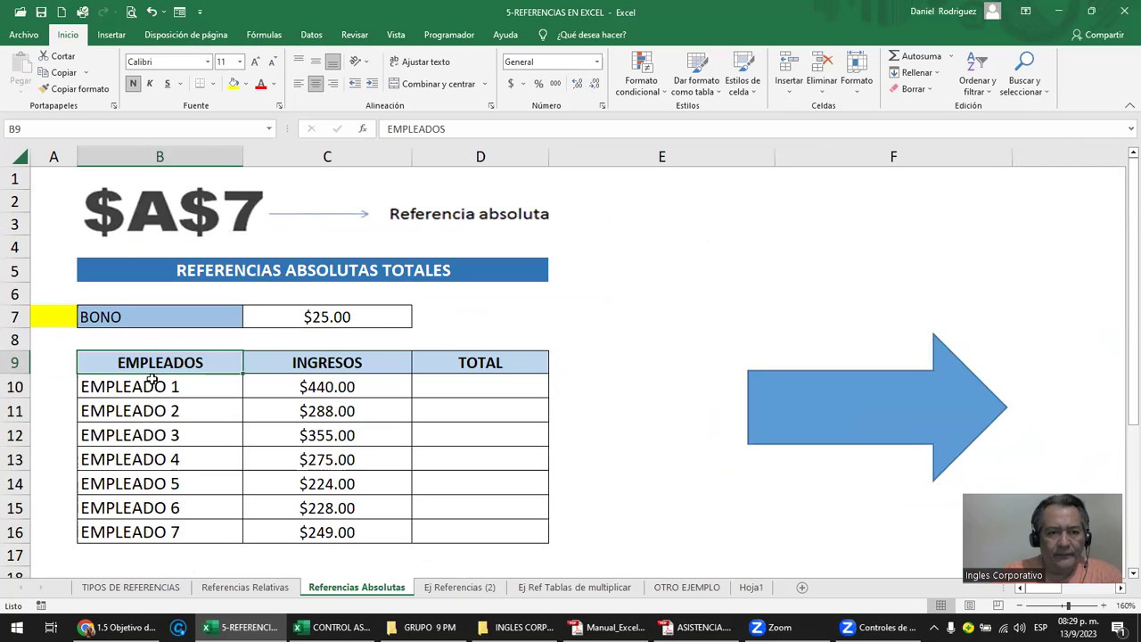
left_click_drag(151, 386, 166, 526)
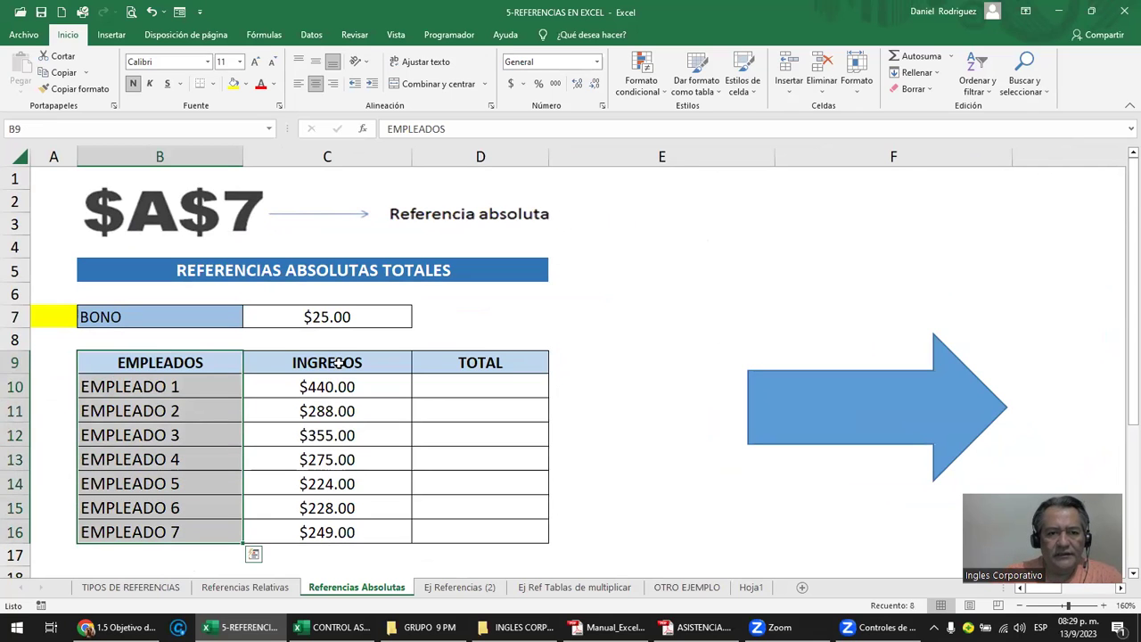
left_click_drag(330, 386, 357, 526)
left_click(483, 371)
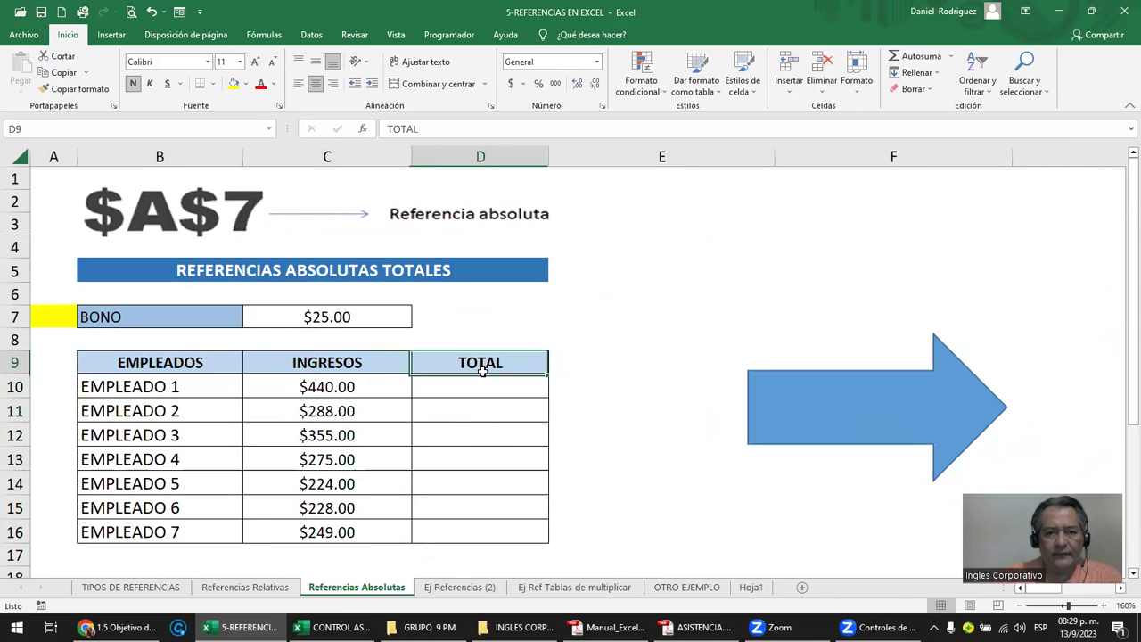
left_click_drag(483, 371, 510, 524)
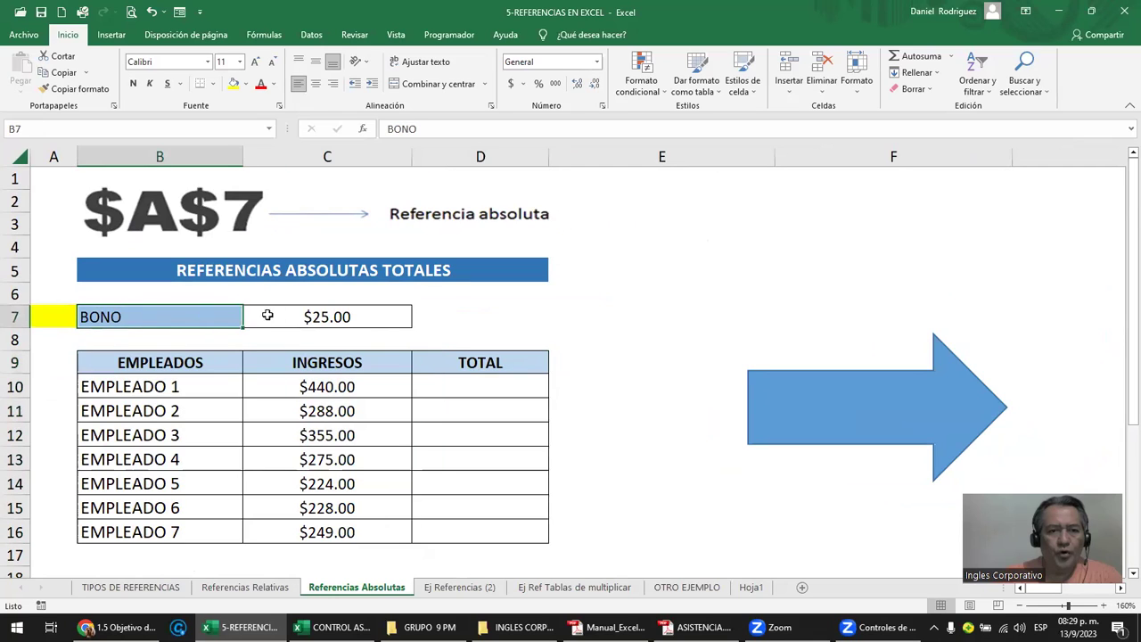
left_click(294, 316)
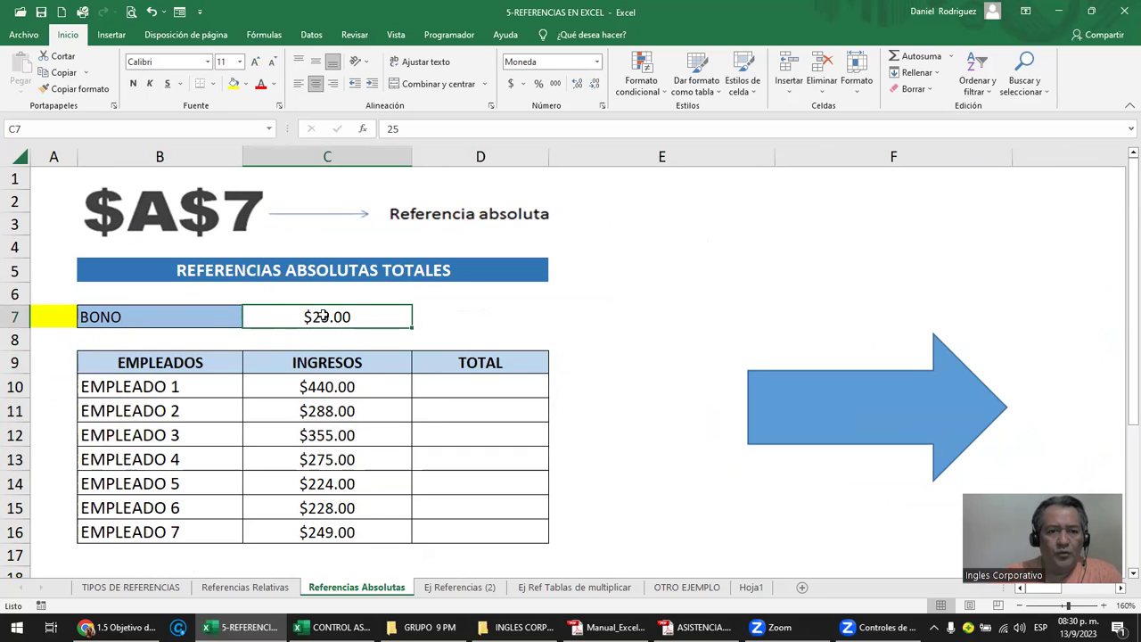
left_click(380, 388)
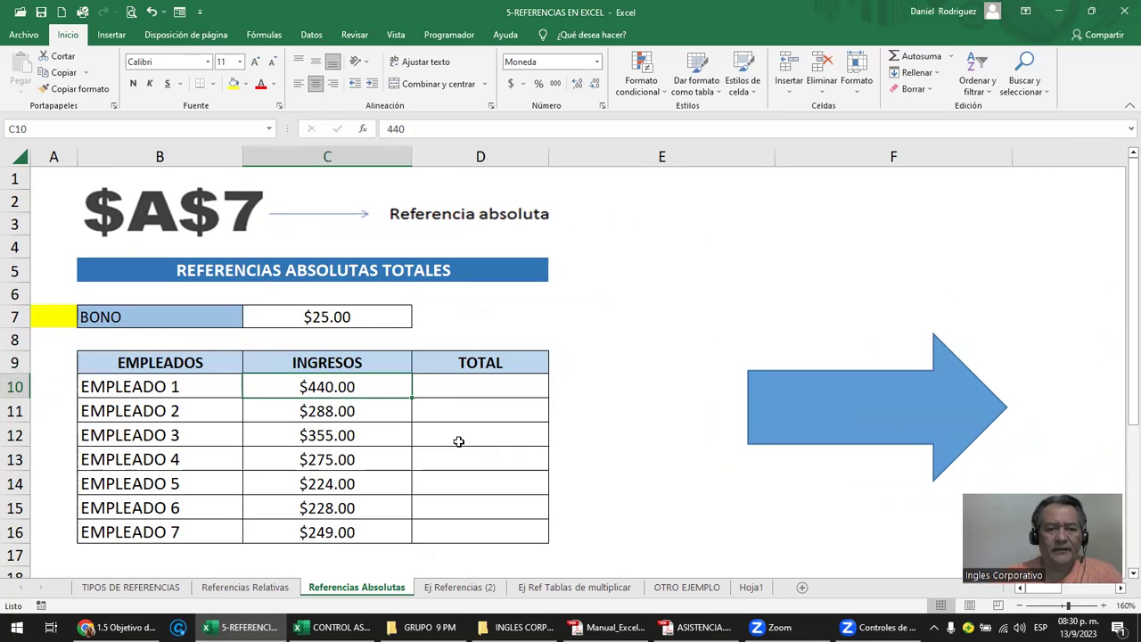
left_click(186, 316)
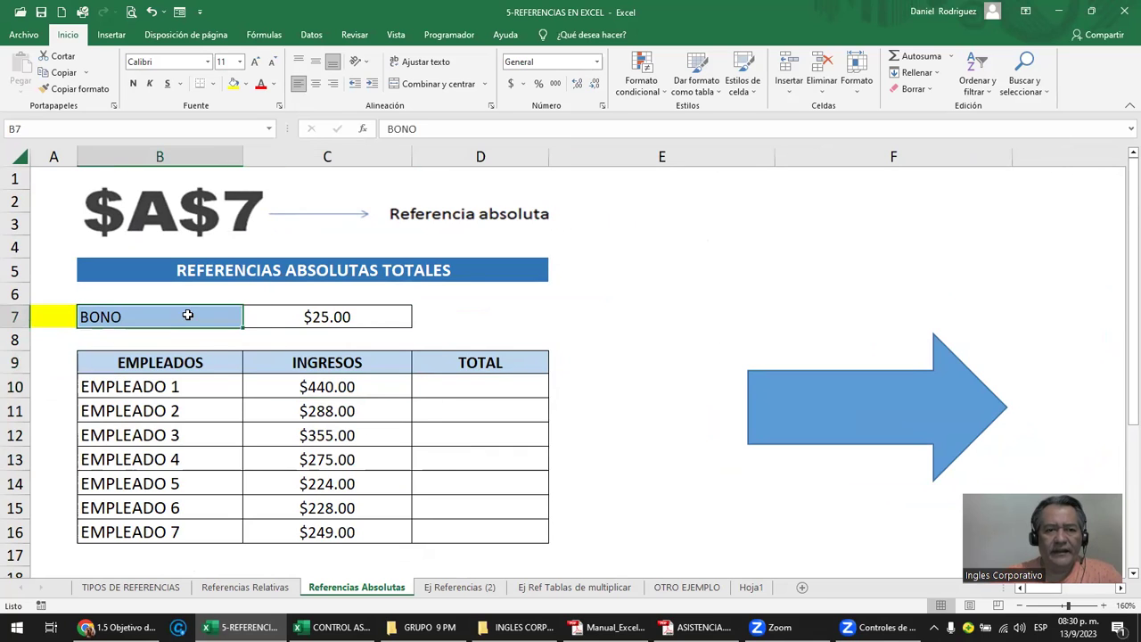
left_click(298, 319)
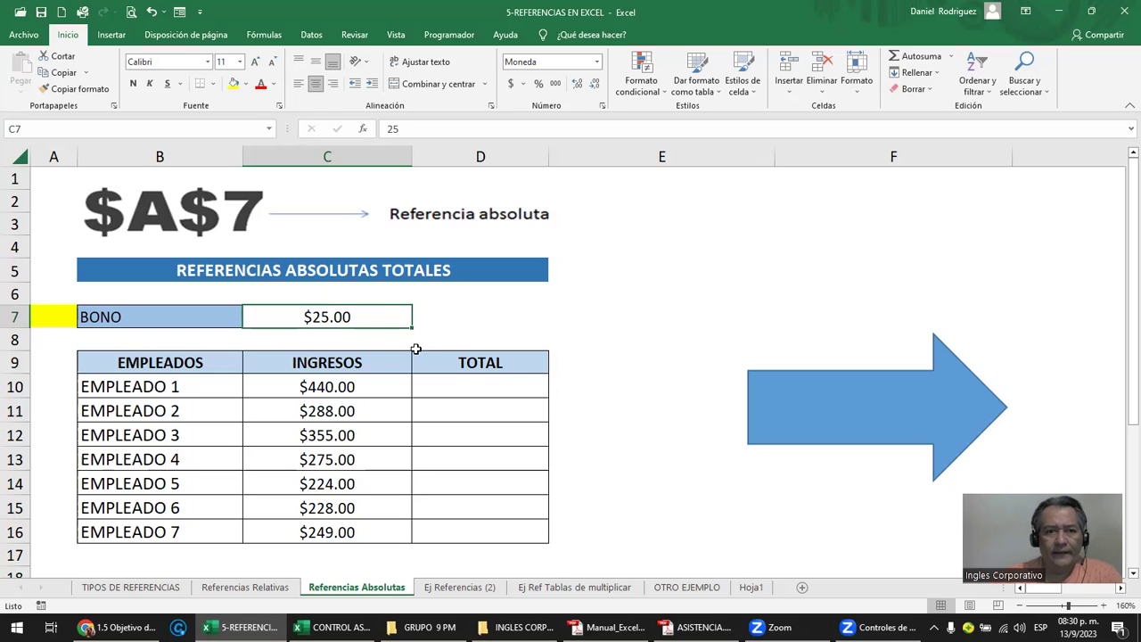
- Enter =C10+C7 in D10 so EMPLEADO 1's total becomes $465.00
left_click(465, 386)
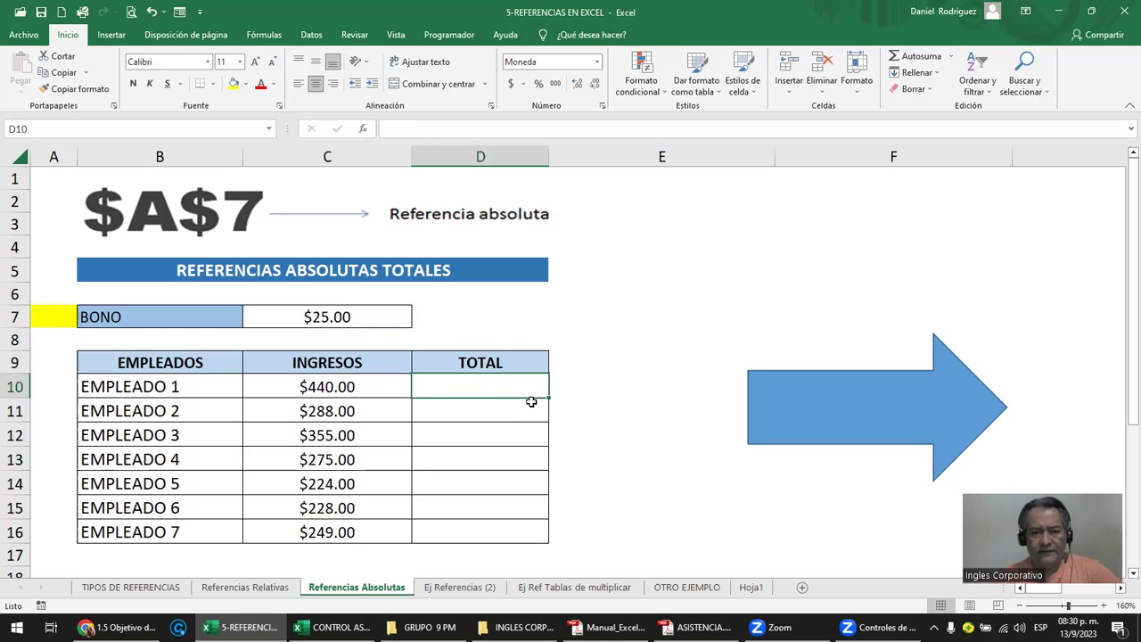
type("=")
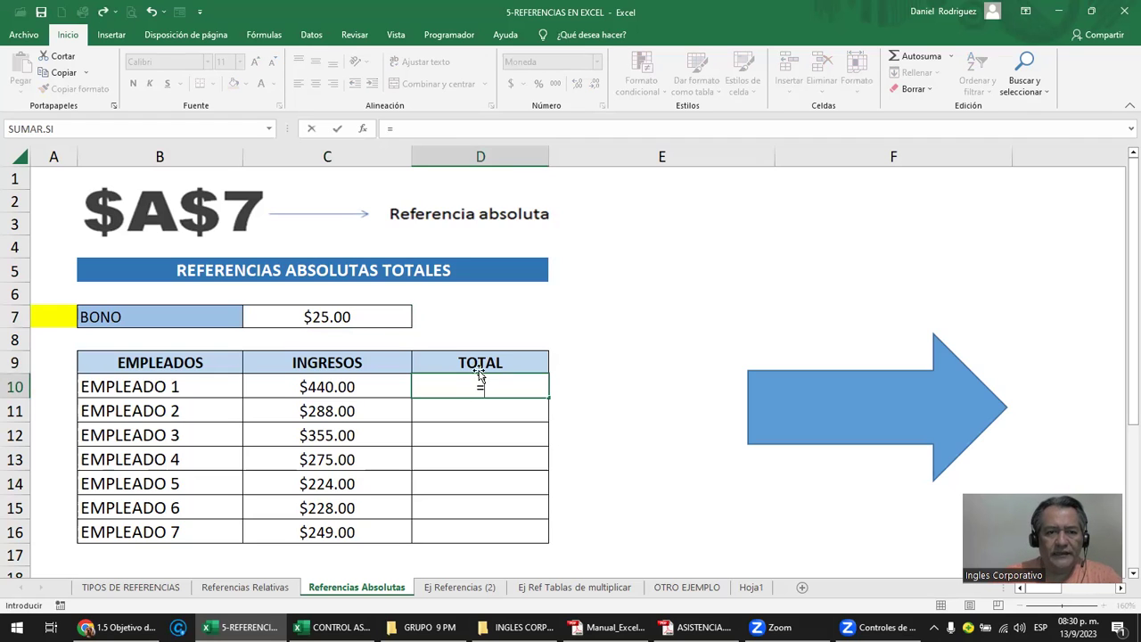
left_click(332, 387)
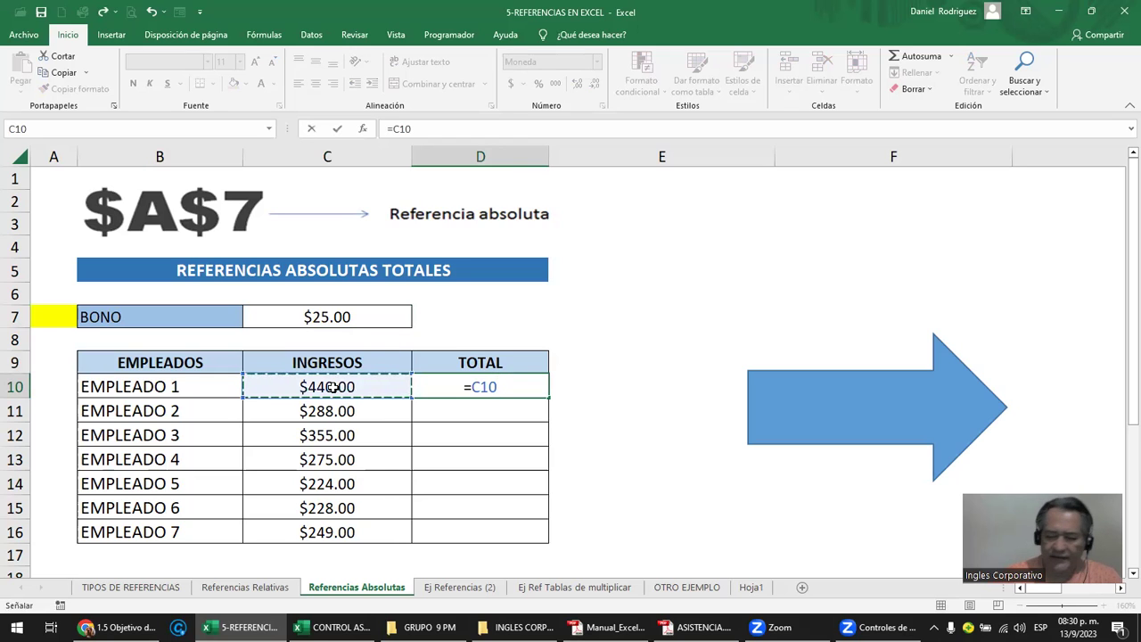
type("+")
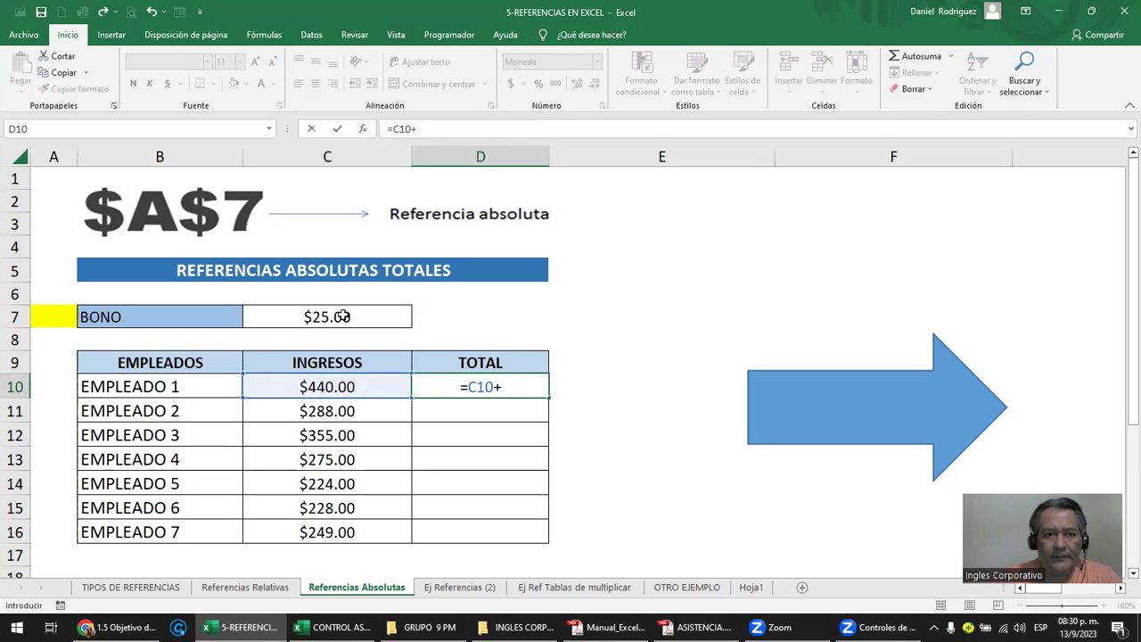
left_click(344, 315)
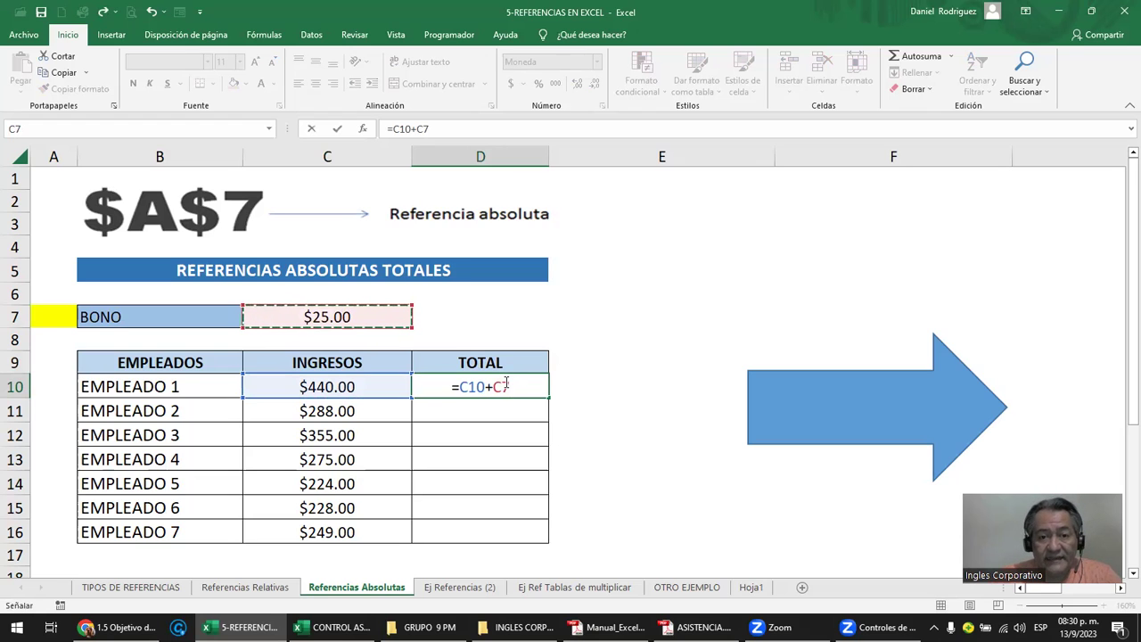
key("Return")
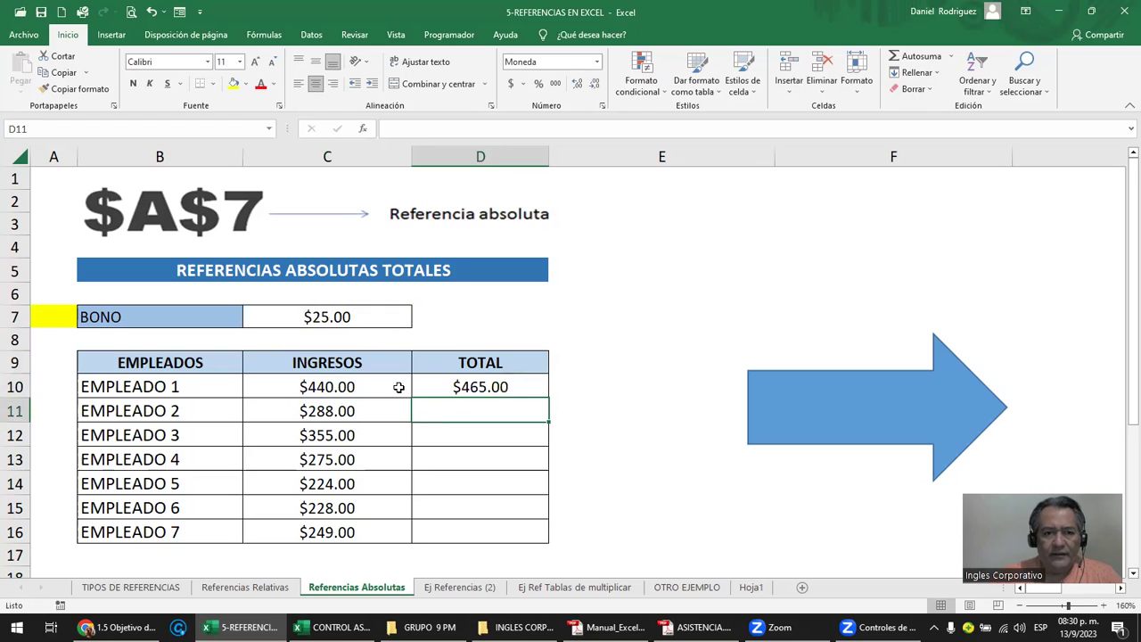
- Review D10's references against the BONO and the next employees' income and total cells
left_click(361, 322)
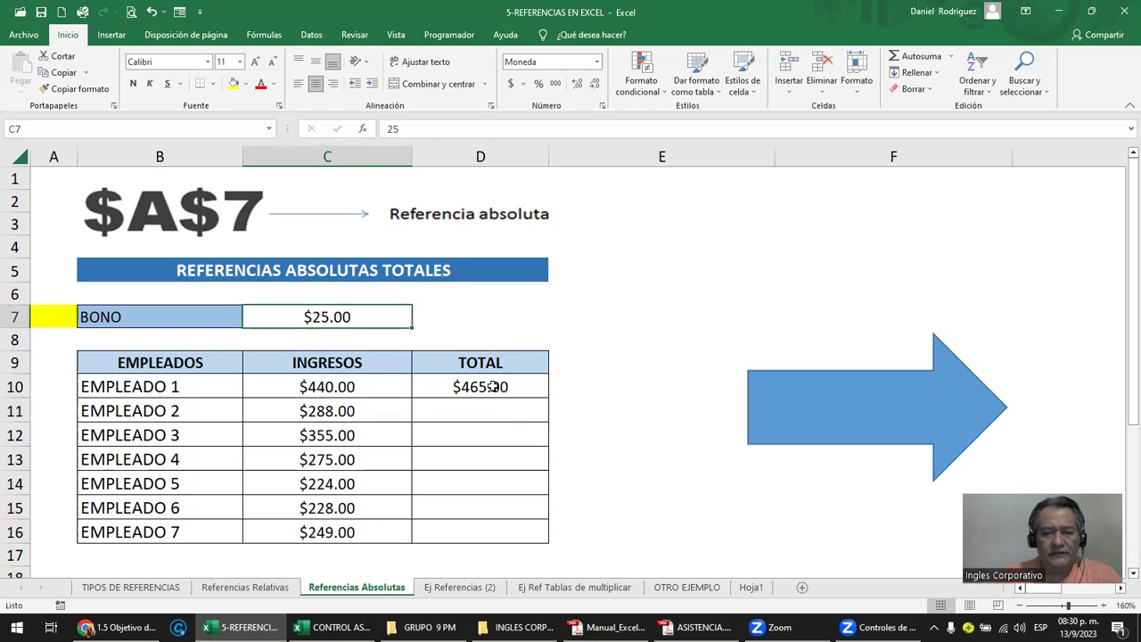
left_click(493, 386)
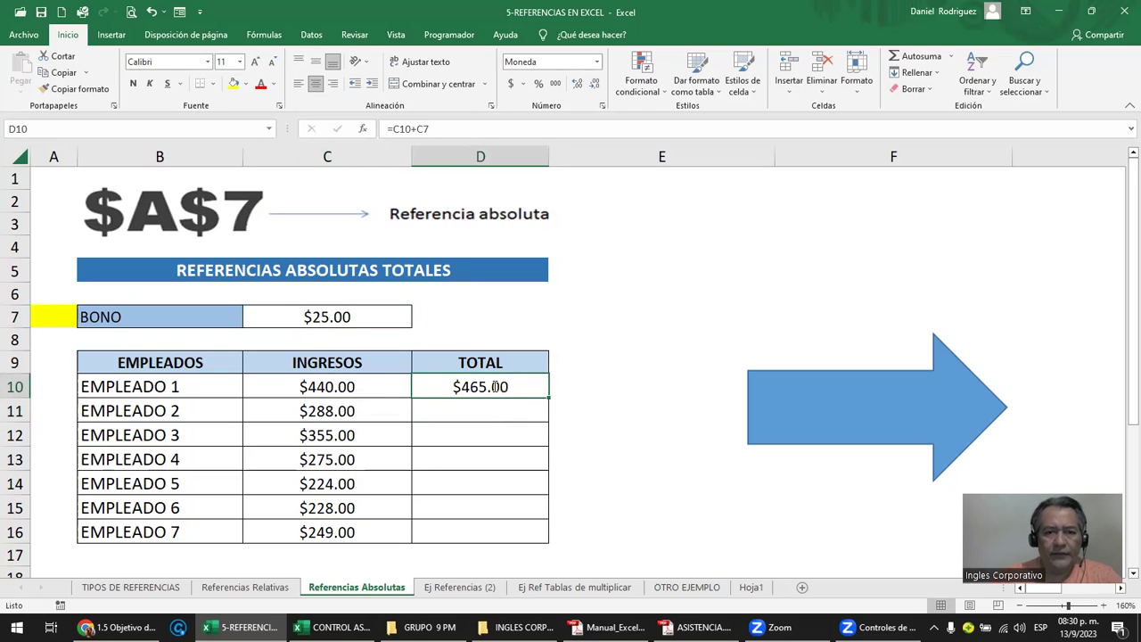
double_click(493, 386)
key("Escape")
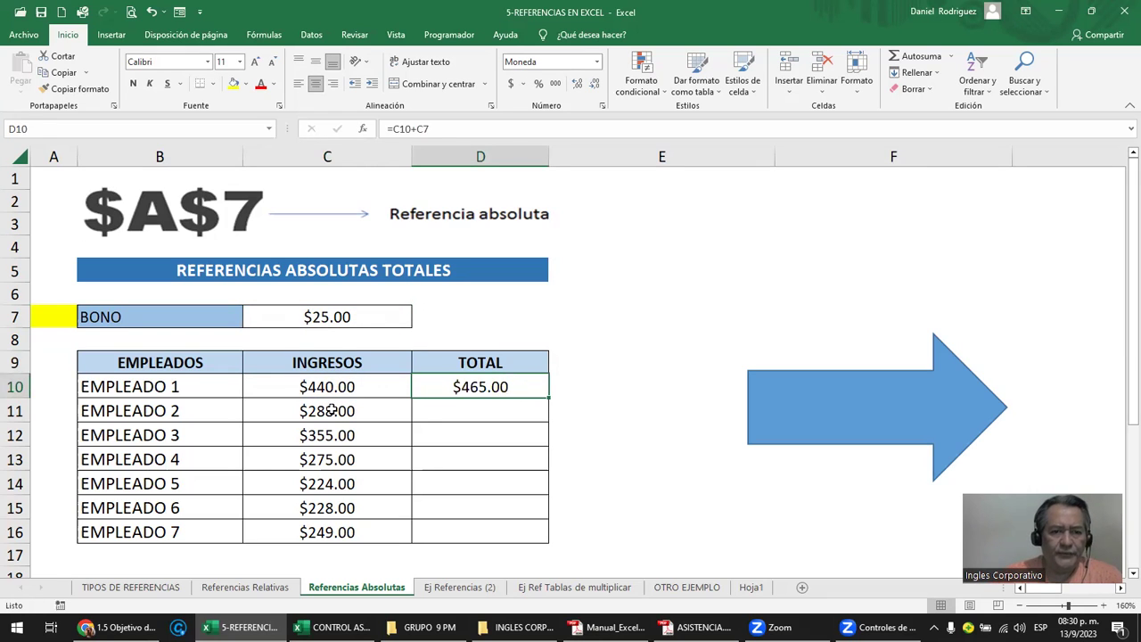
left_click(331, 410)
left_click(341, 318)
left_click(454, 412)
left_click(340, 439)
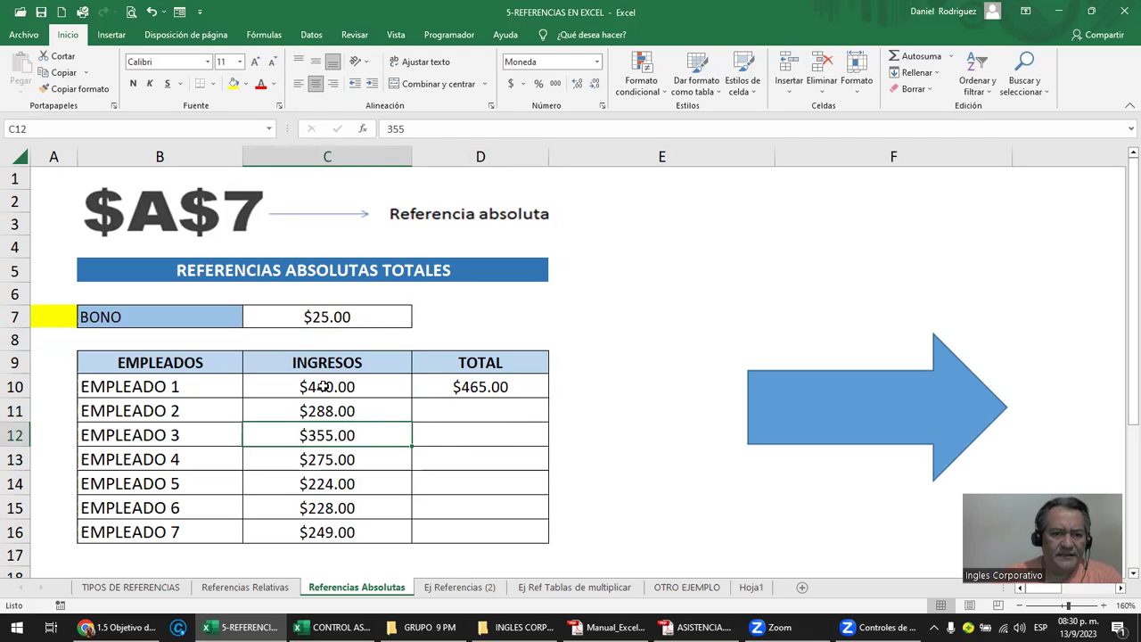
left_click(511, 386)
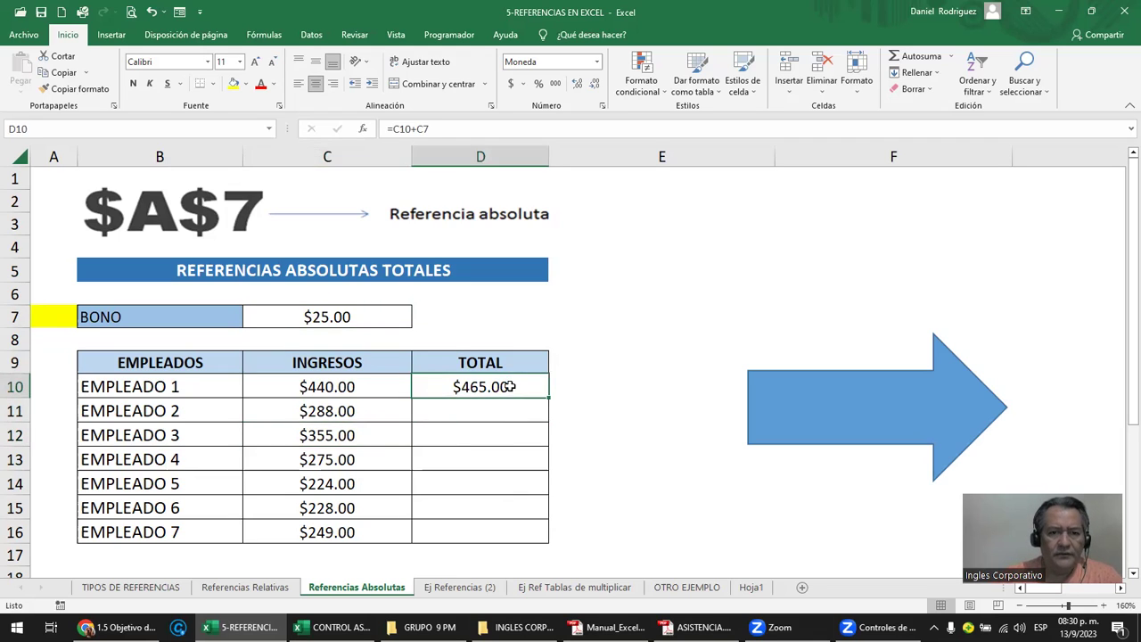
double_click(493, 395)
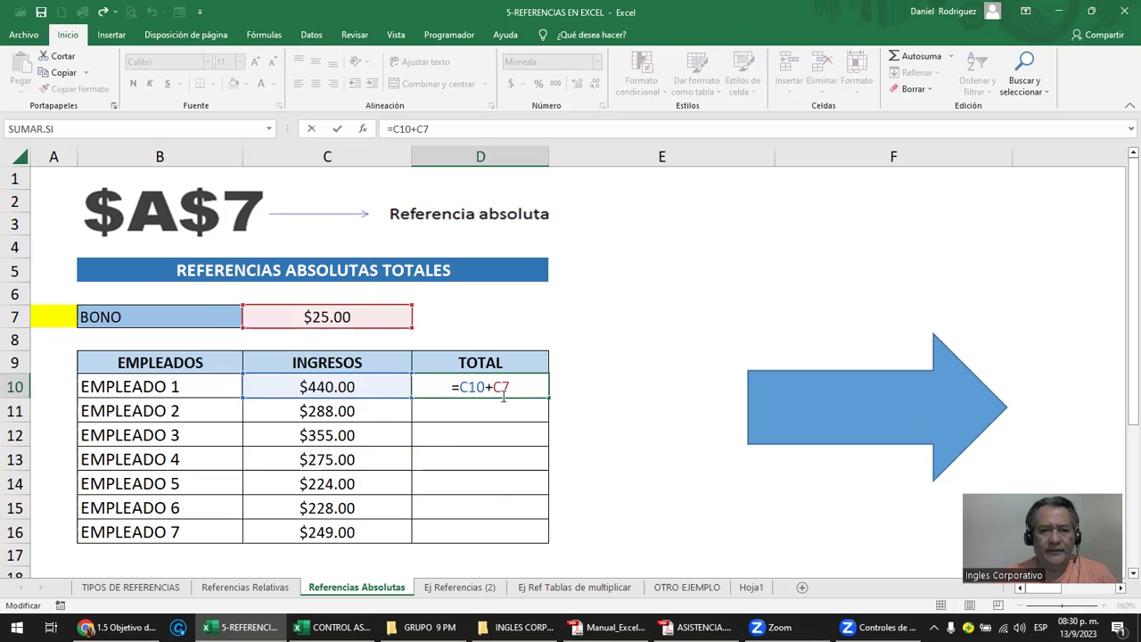
- Fill the D10 formula down D11:D16, yielding $288.00, #¡VALOR! and other wrong totals
key("ctrl+Return")
double_click(547, 399)
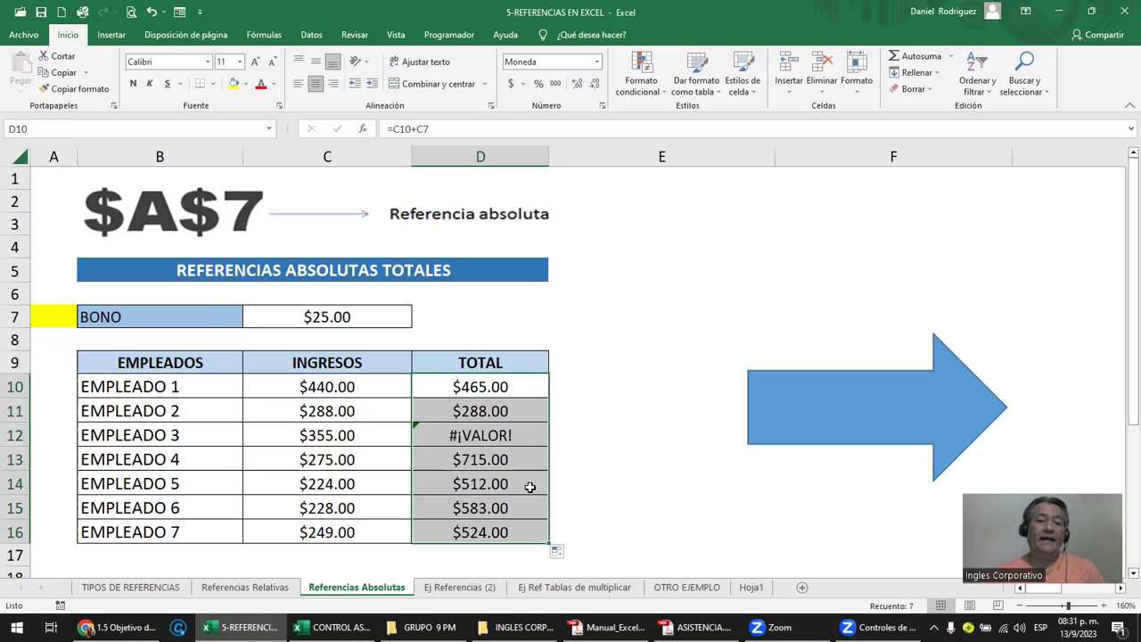
left_click(602, 404)
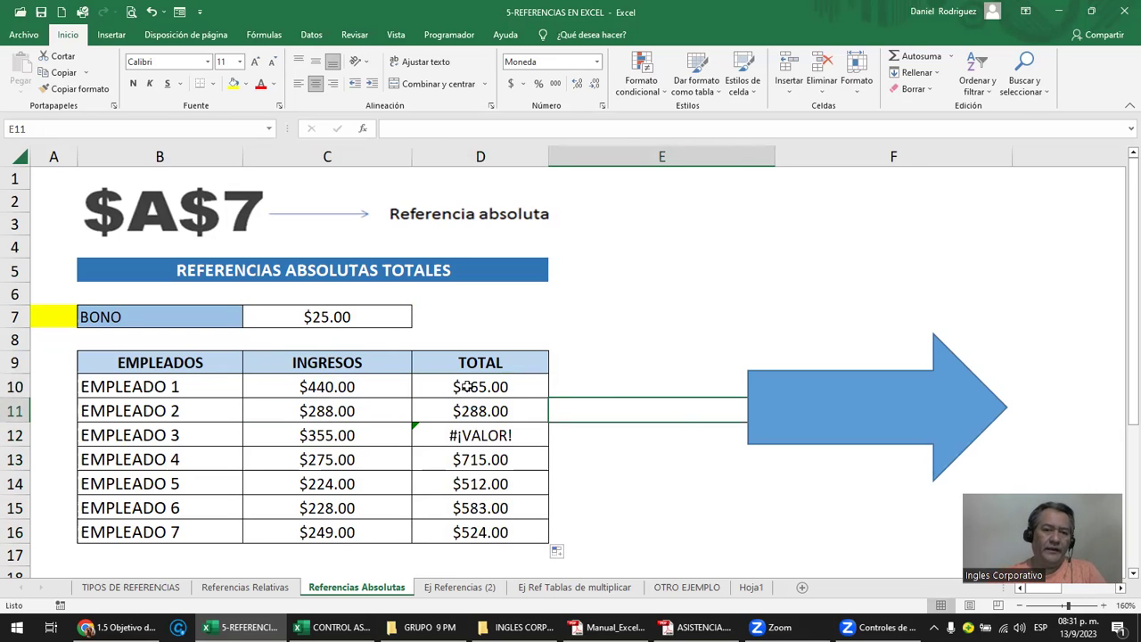
double_click(467, 386)
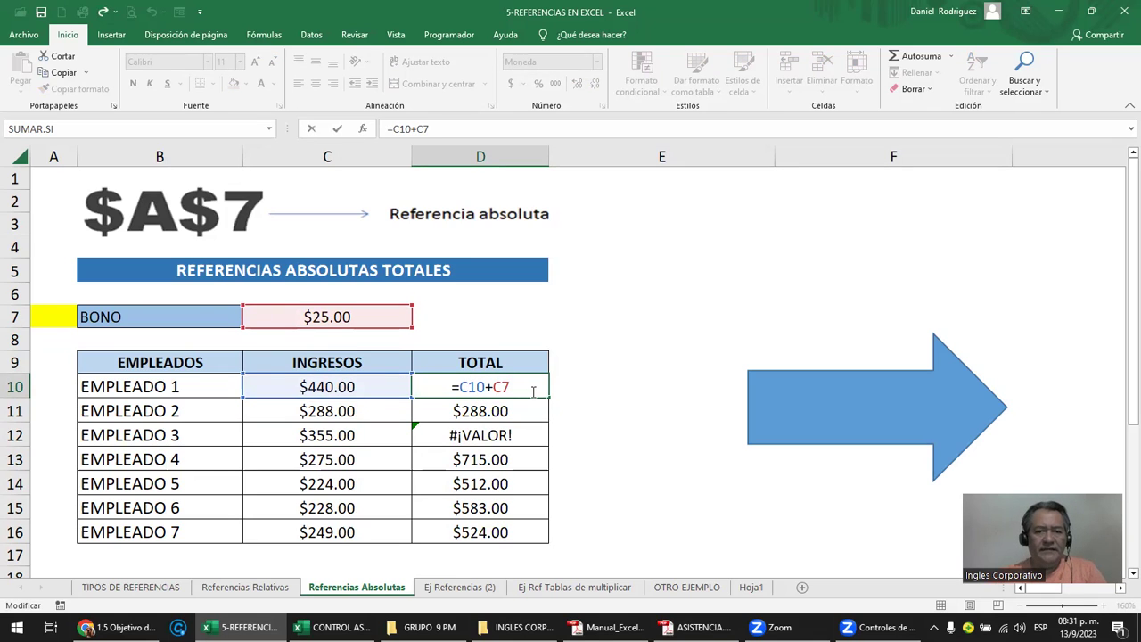
- Inspect D11's copied formula =C11+C8, showing it adds empty C8 instead of the BONO
key("ctrl+Return")
left_click(470, 416)
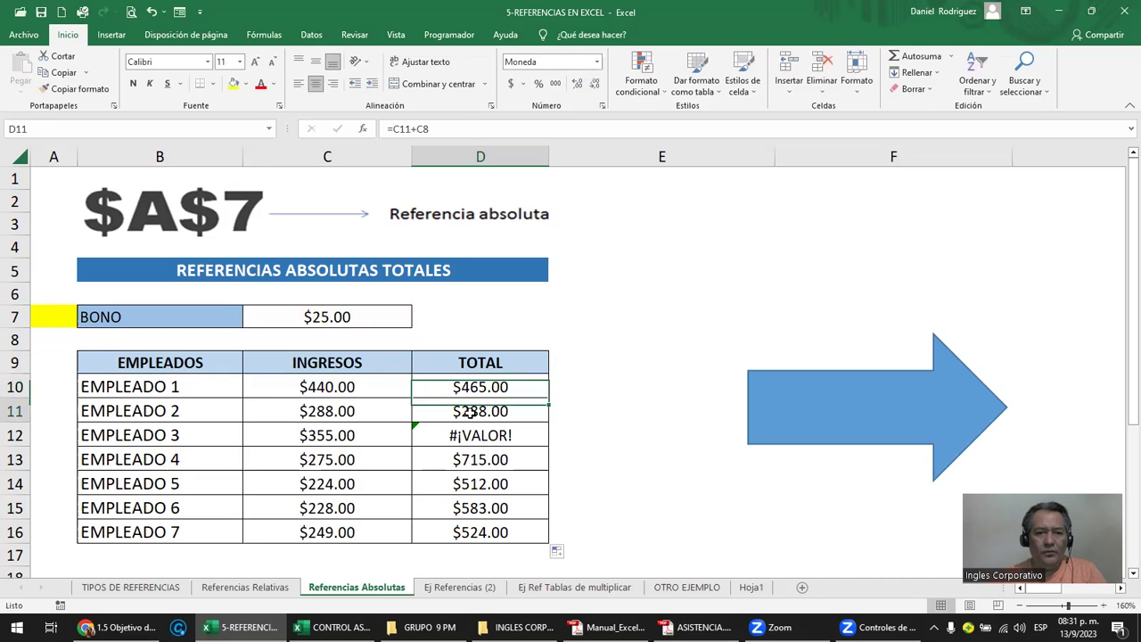
double_click(470, 415)
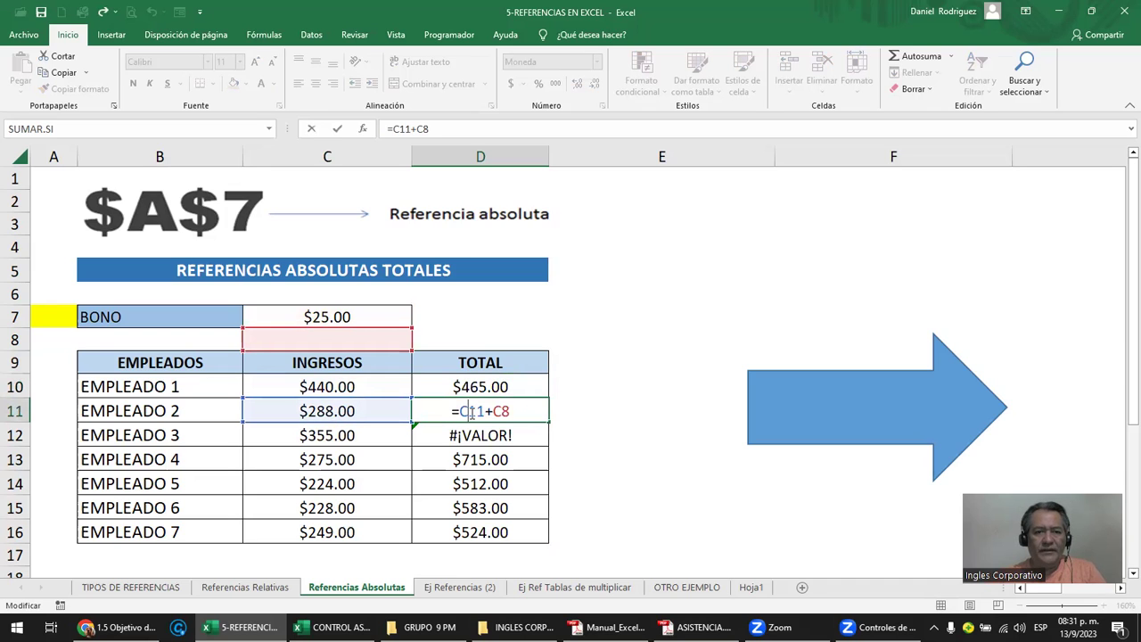
left_click(347, 391)
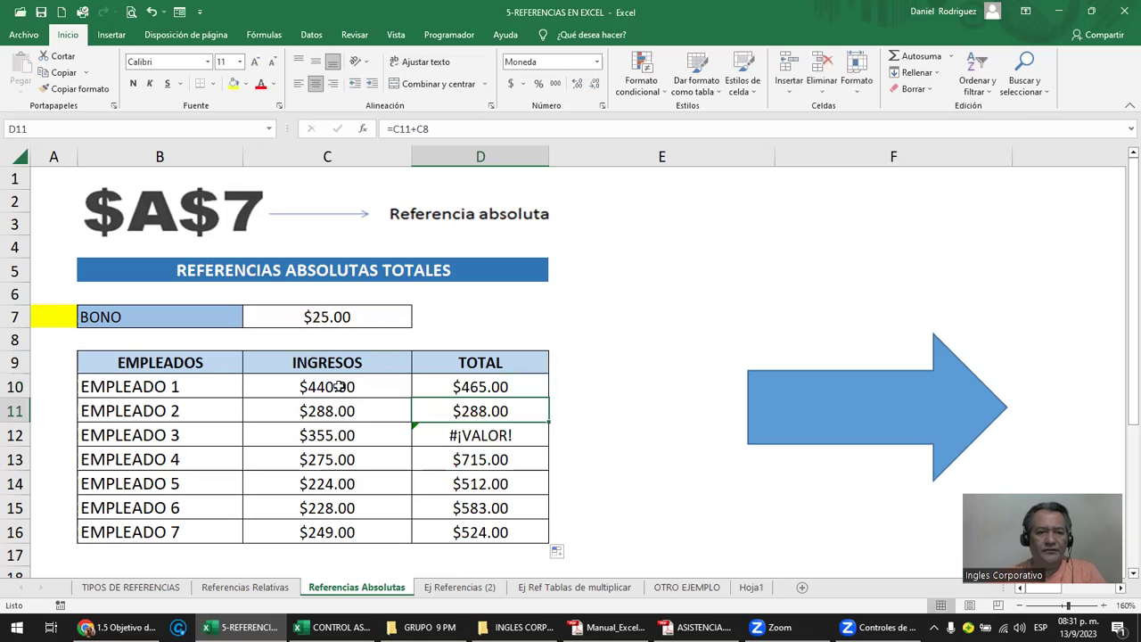
mouse_move(347, 390)
left_mouse_down()
mouse_move(347, 507)
mouse_move(347, 390)
left_mouse_up()
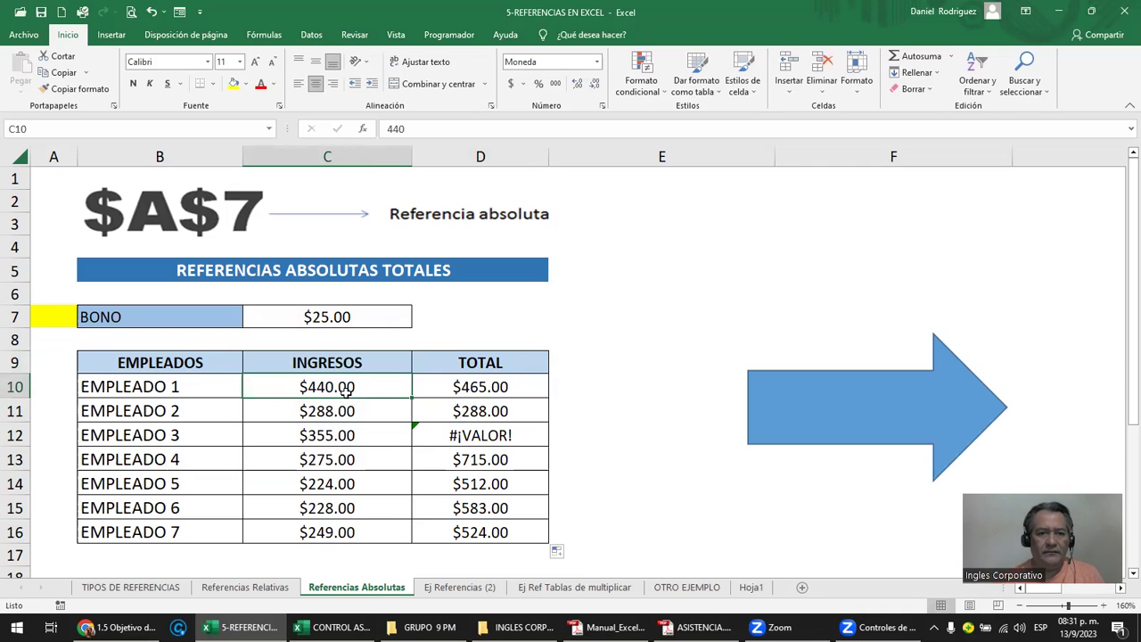
left_click(344, 411)
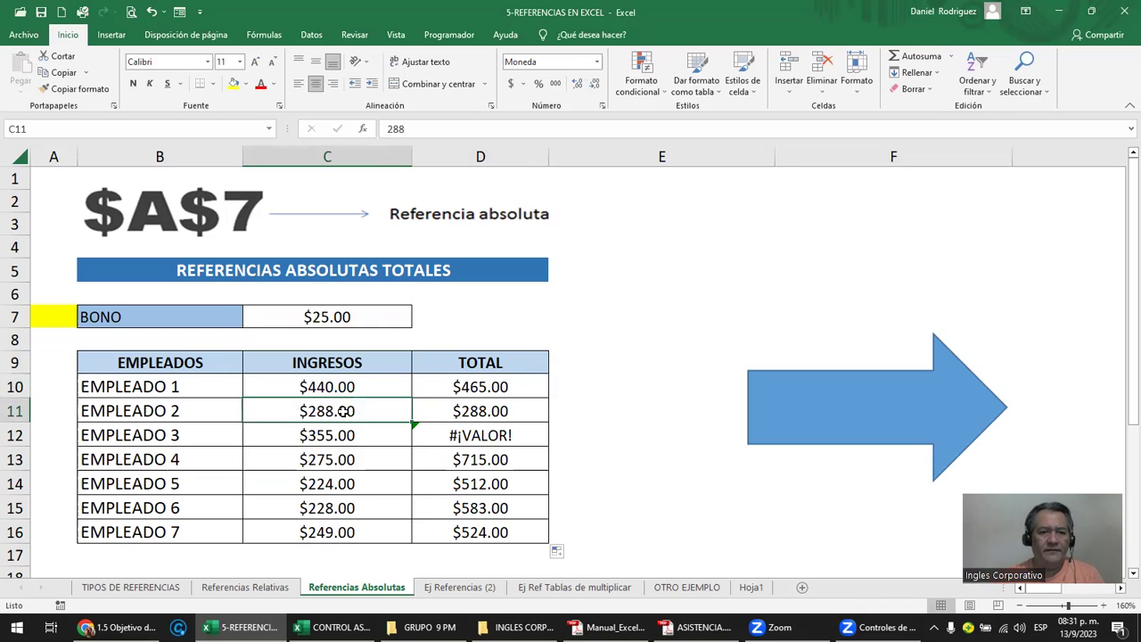
left_click(344, 411, "ctrl")
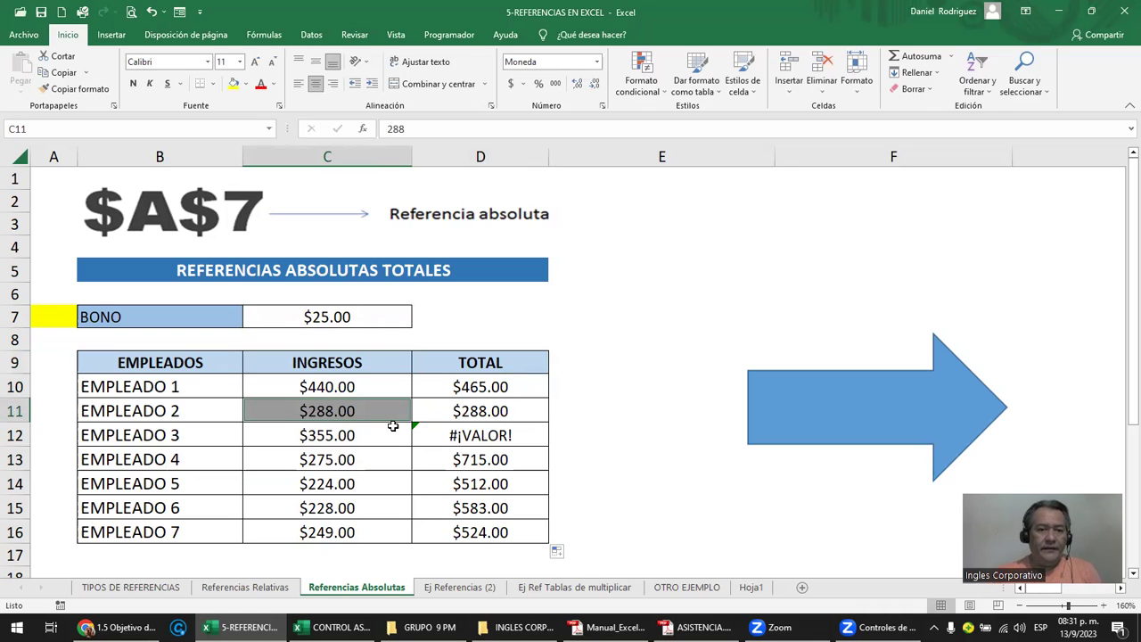
left_click(483, 416)
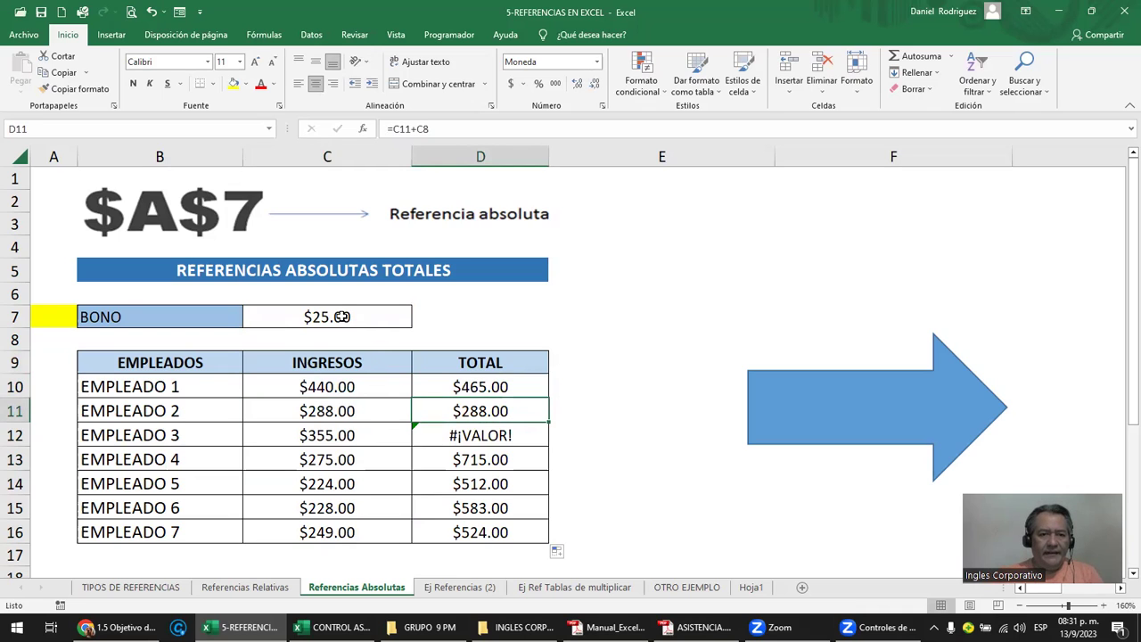
double_click(482, 412)
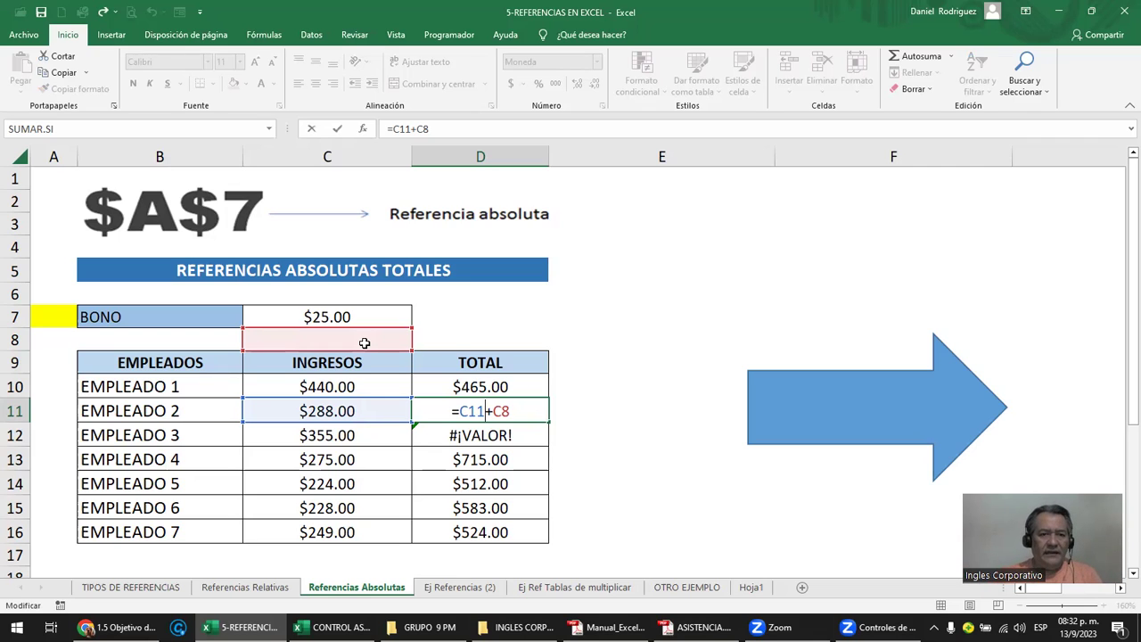
left_click(361, 387)
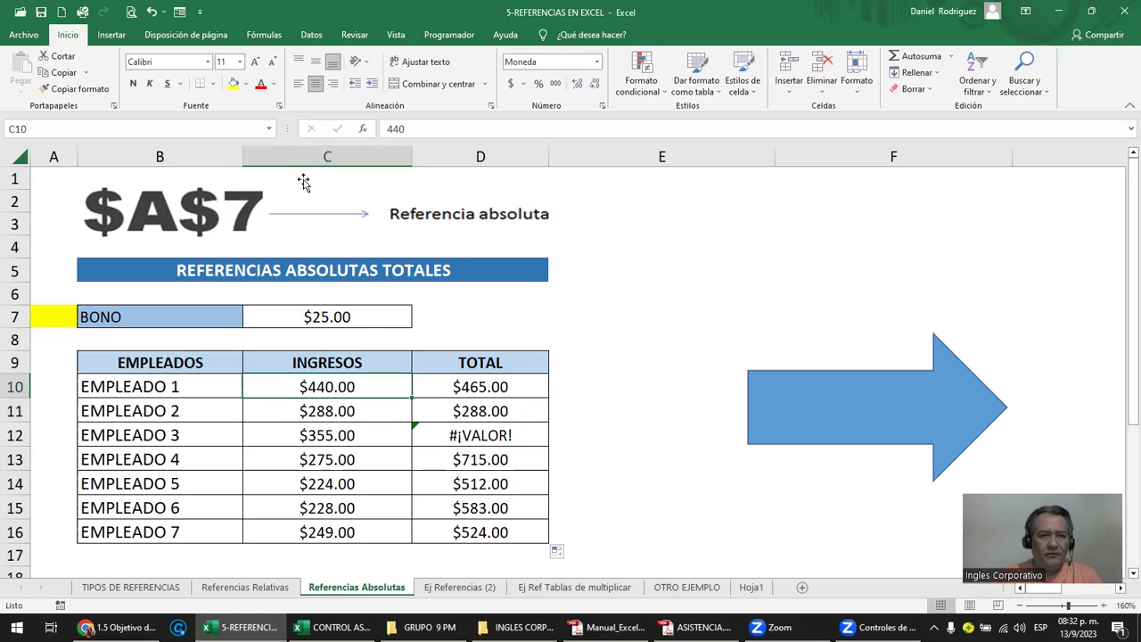
- Draw a downward arrow shape beside INGRESOS from row 10 to row 16
left_click(111, 35)
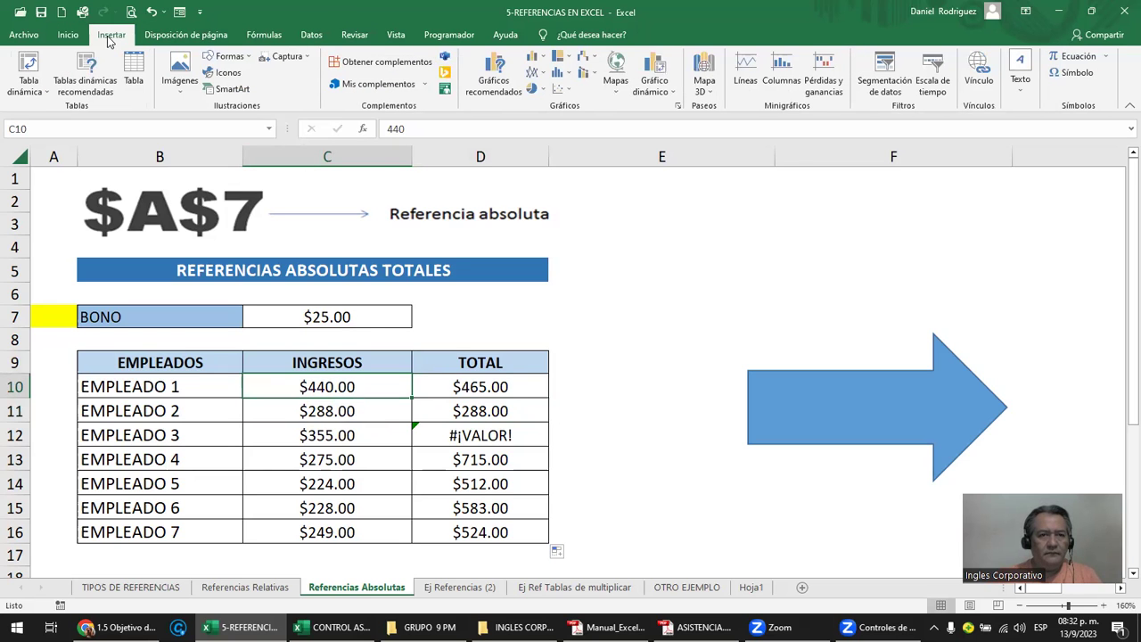
left_click(230, 56)
left_click(245, 90)
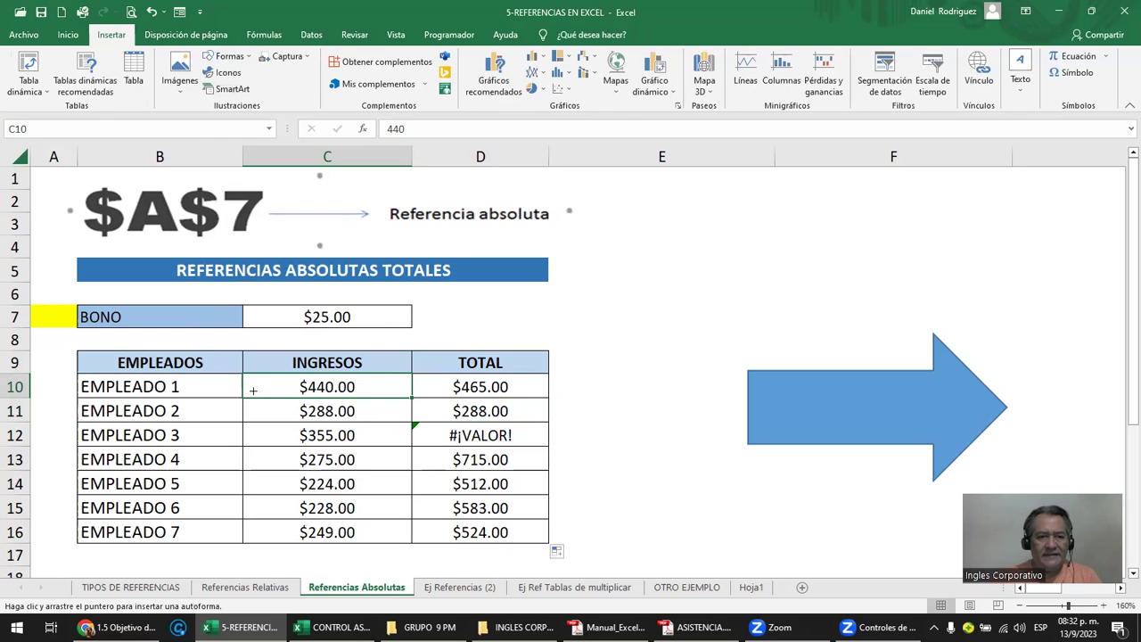
left_click_drag(257, 385, 258, 534)
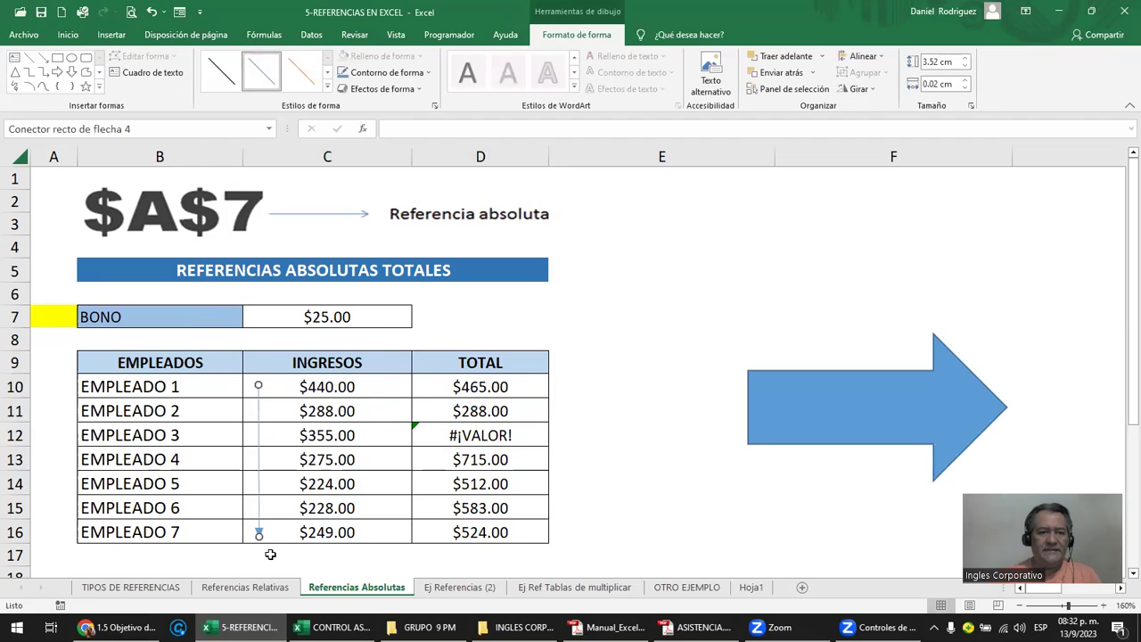
left_click(587, 432)
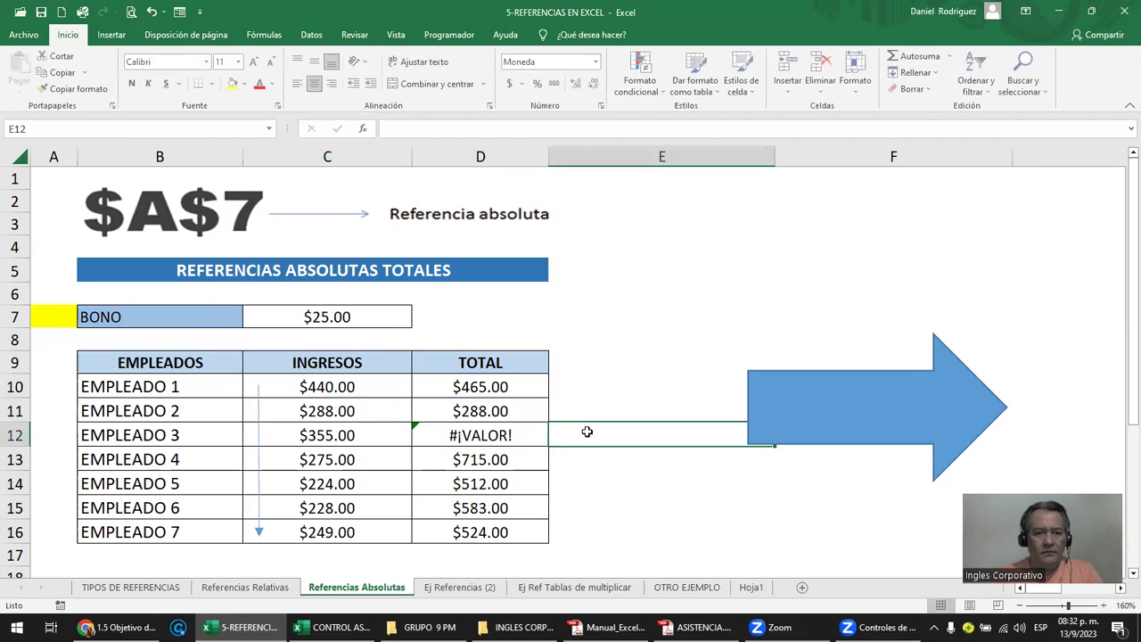
left_click(346, 319)
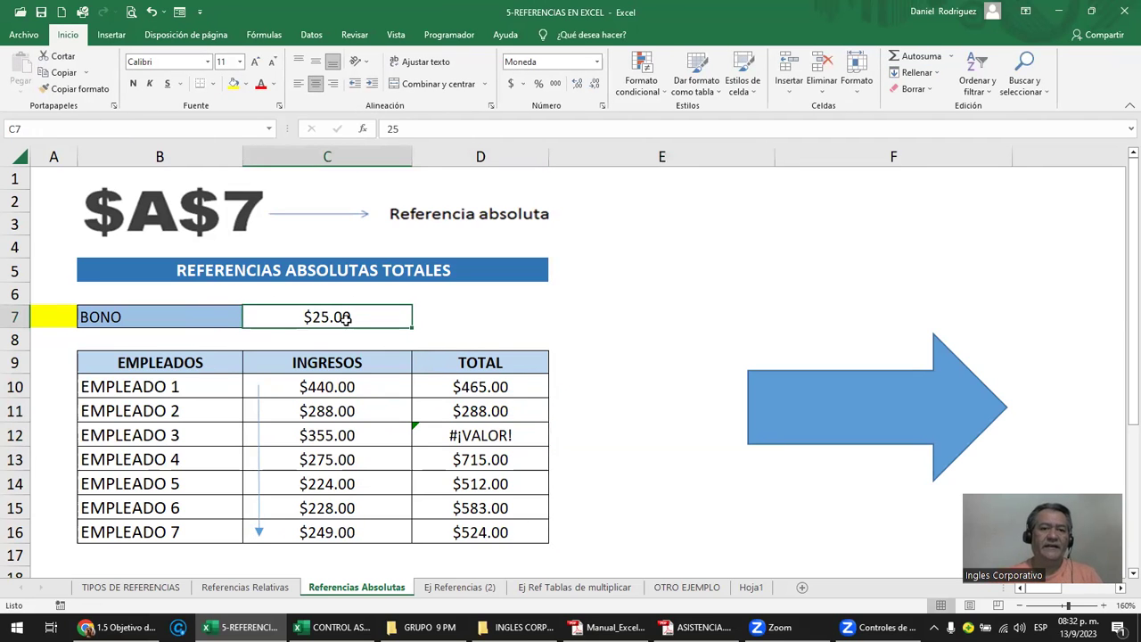
left_click(510, 411)
double_click(510, 410)
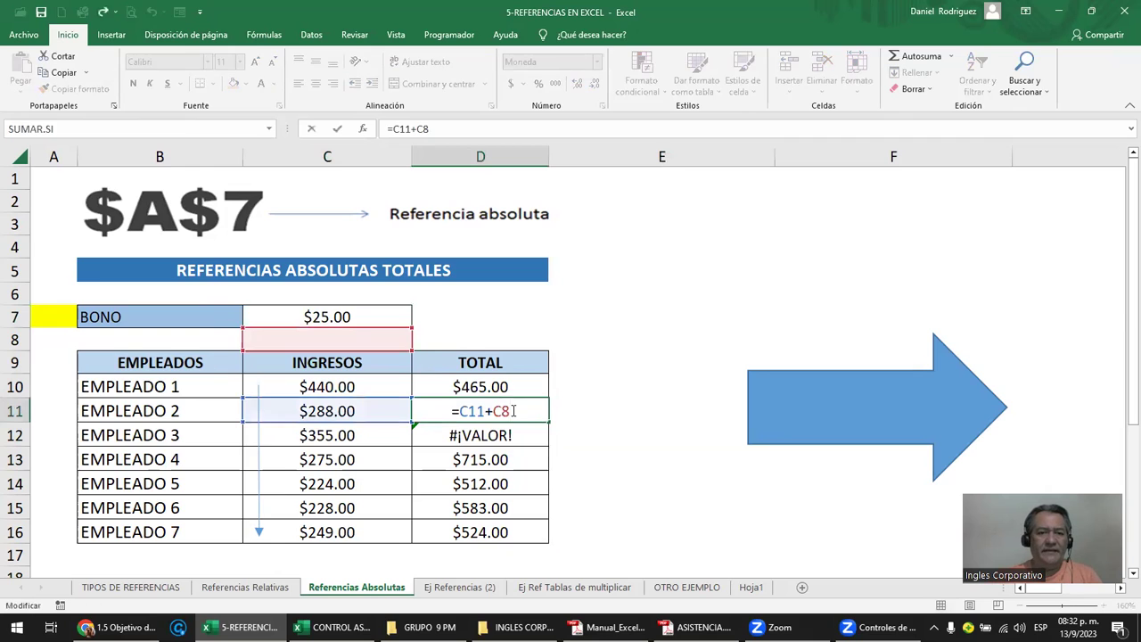
key("Escape")
left_click(496, 434)
double_click(496, 434)
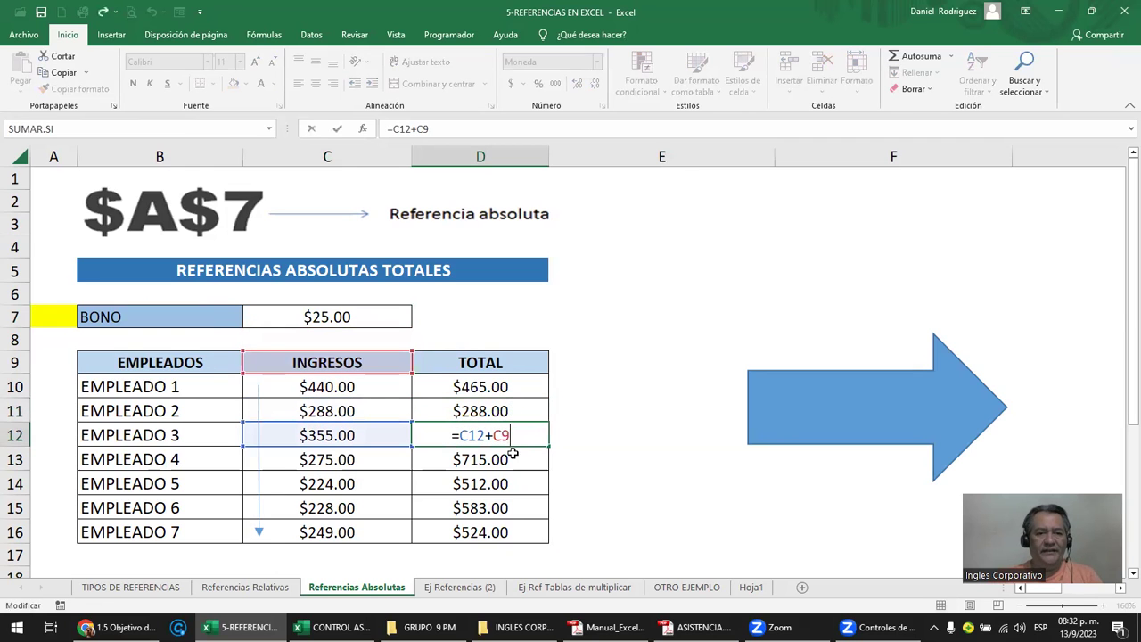
left_click(505, 459)
double_click(504, 459)
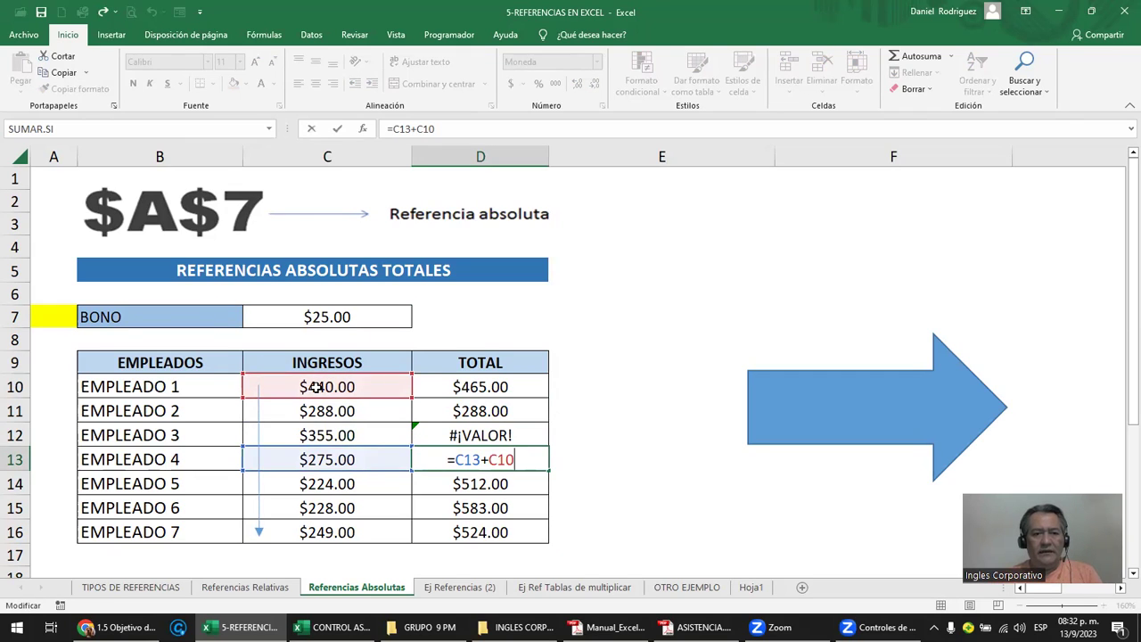
left_click(529, 385)
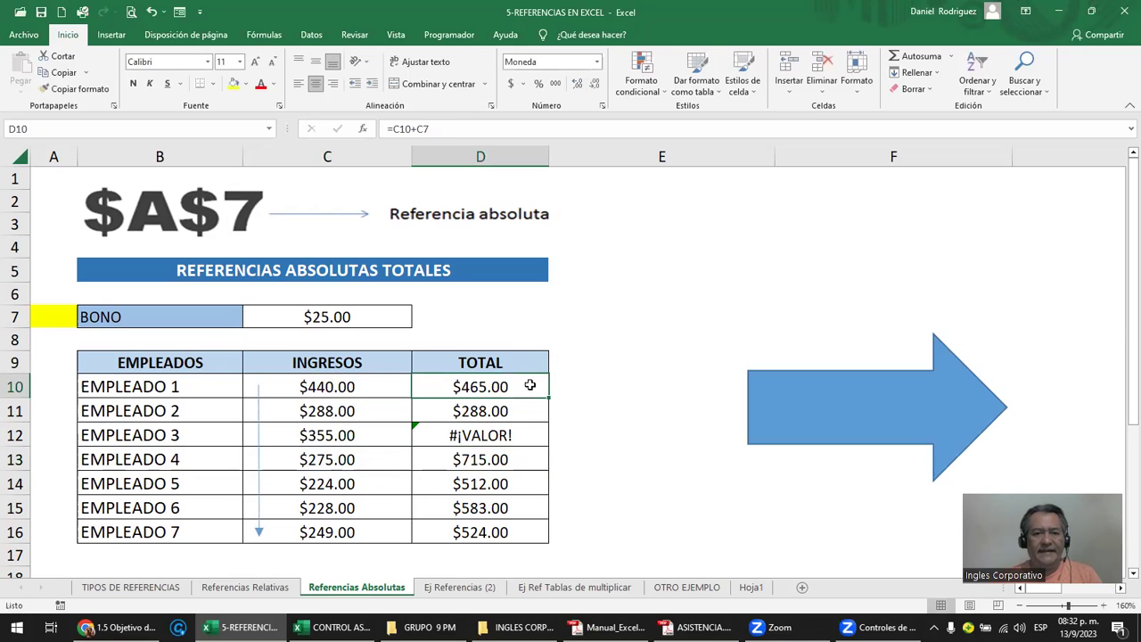
key("Down")
key("Down")
key("Down")
key("Down")
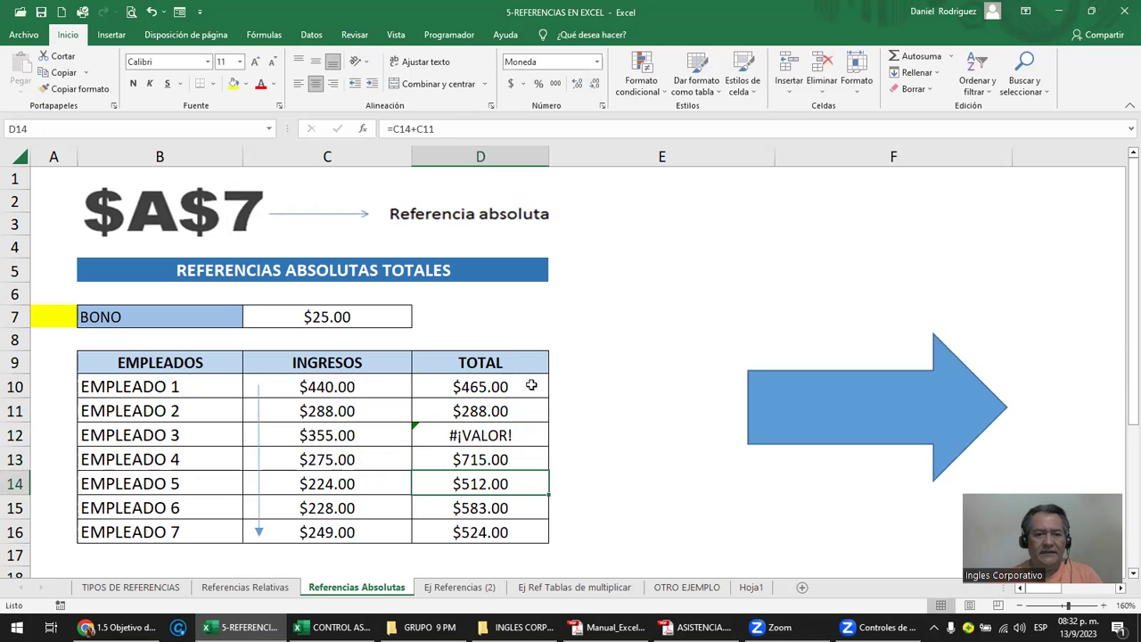
left_click(340, 313)
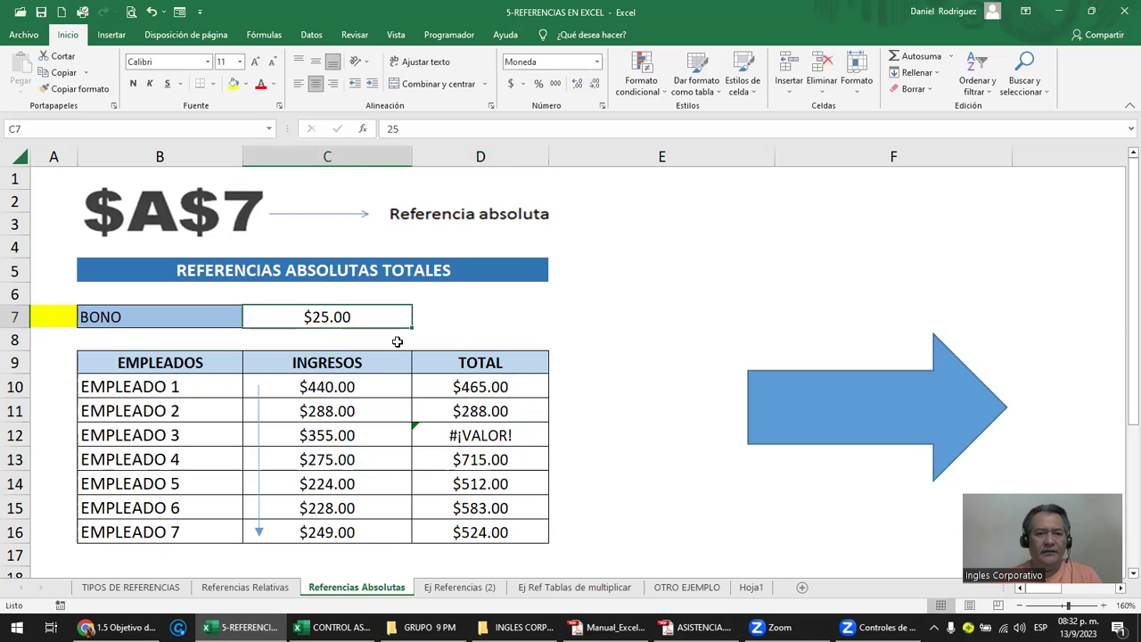
key("Down")
key("Down")
key("Down")
key("Down")
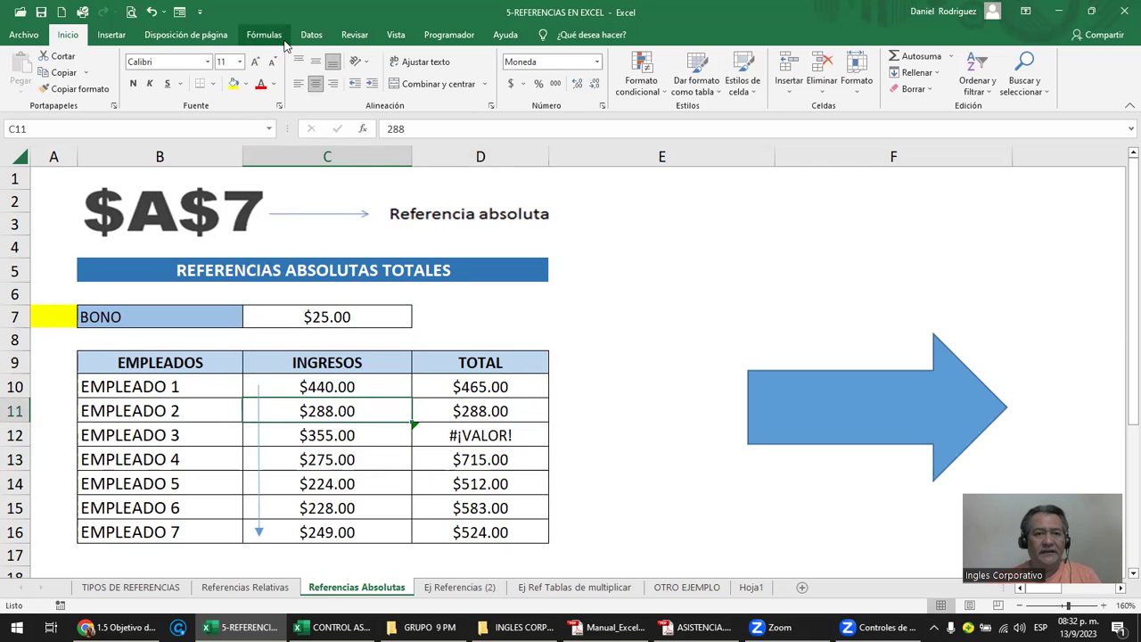
- Draw a short arrow shape beside the $25.00 BONO, then reopen D10's formula
left_click(112, 35)
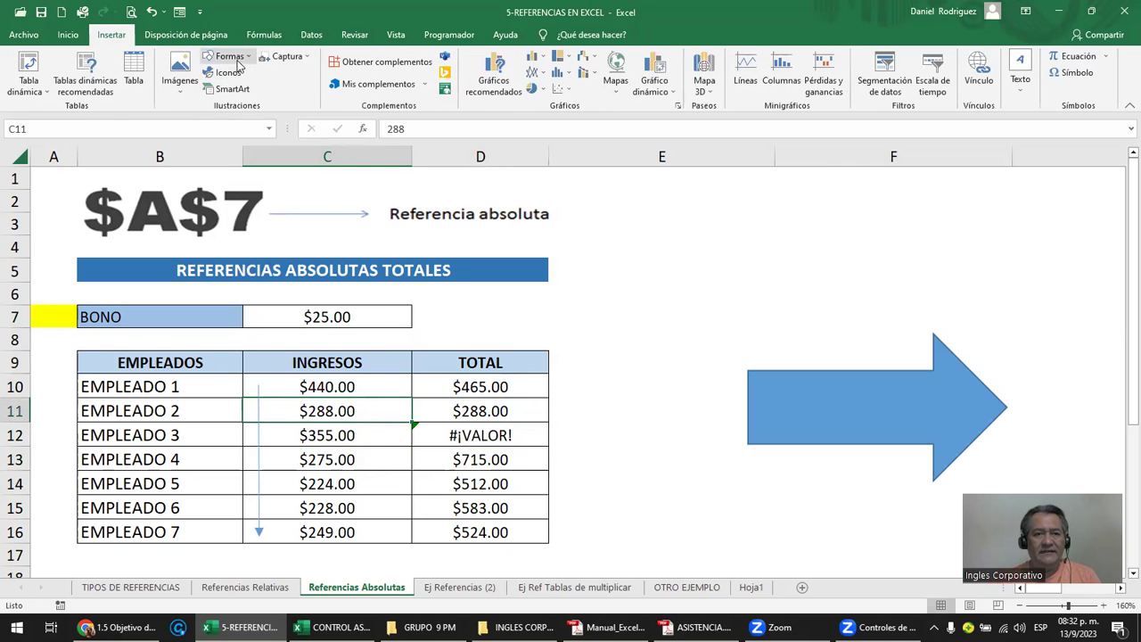
left_click(232, 57)
left_click(254, 111)
mouse_move(427, 313)
left_mouse_down()
mouse_move(426, 338)
mouse_move(417, 312)
left_mouse_up()
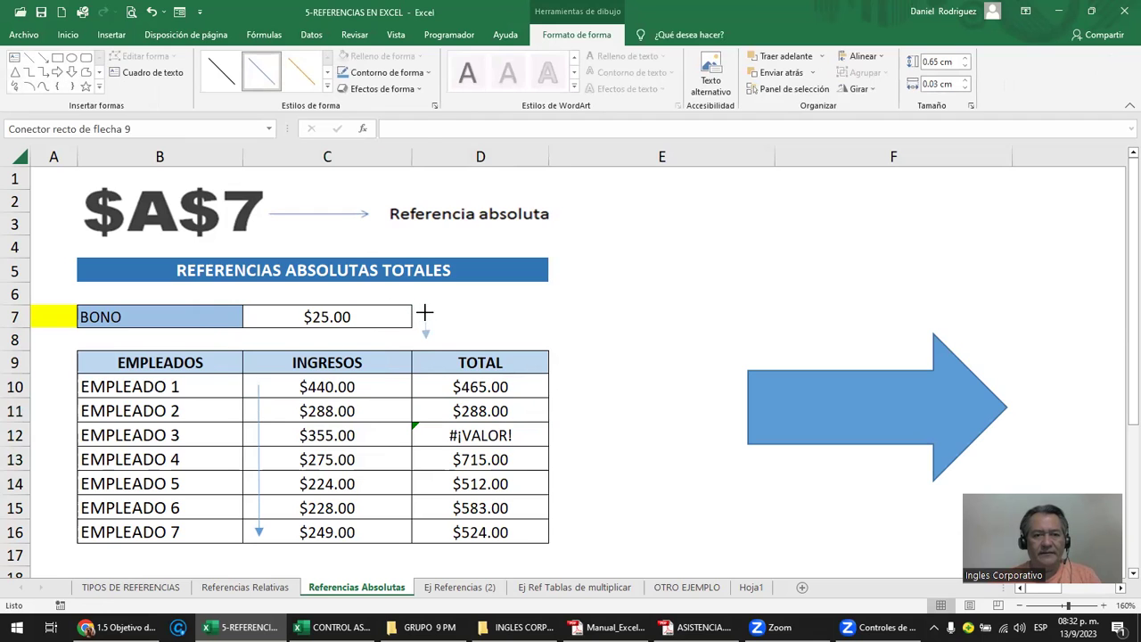
double_click(479, 387)
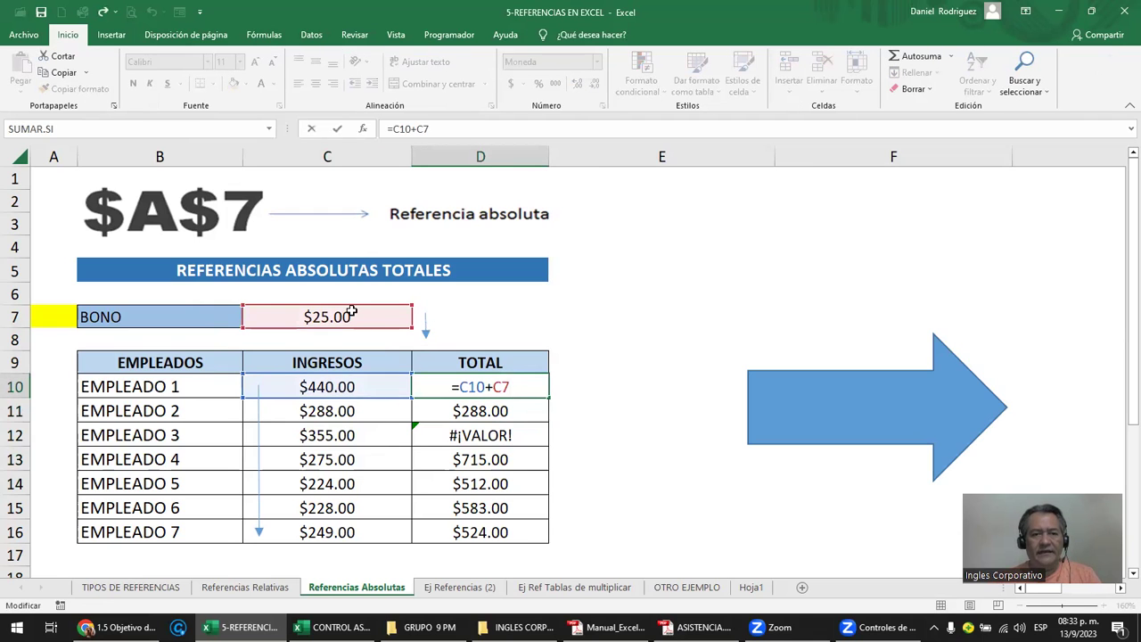
key("Return")
key("F2")
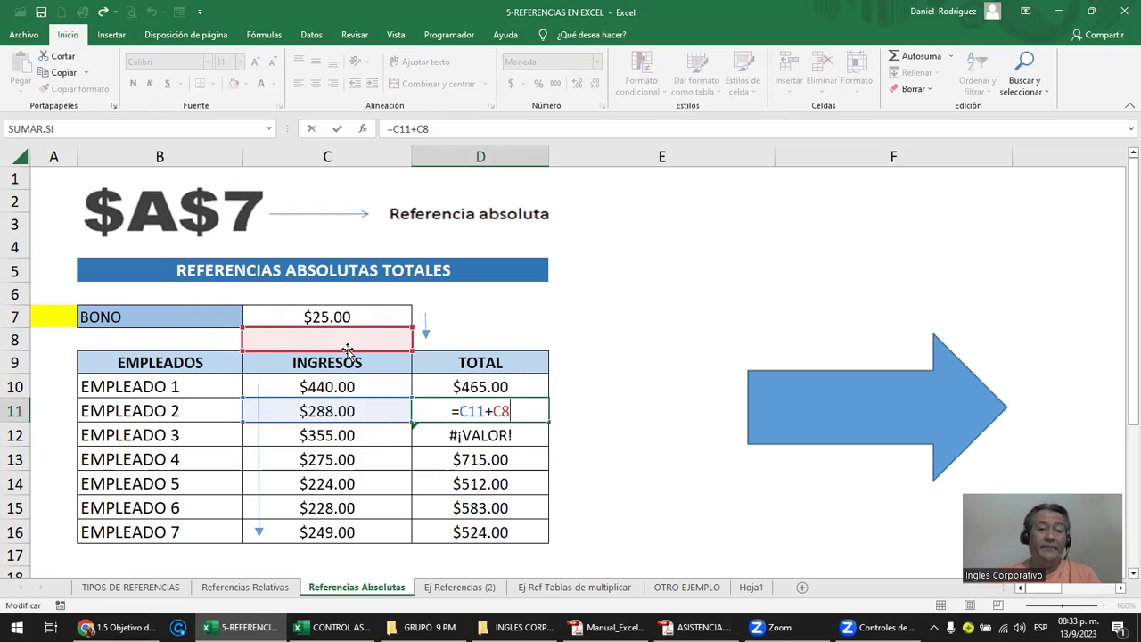
key("Return")
left_click(495, 390)
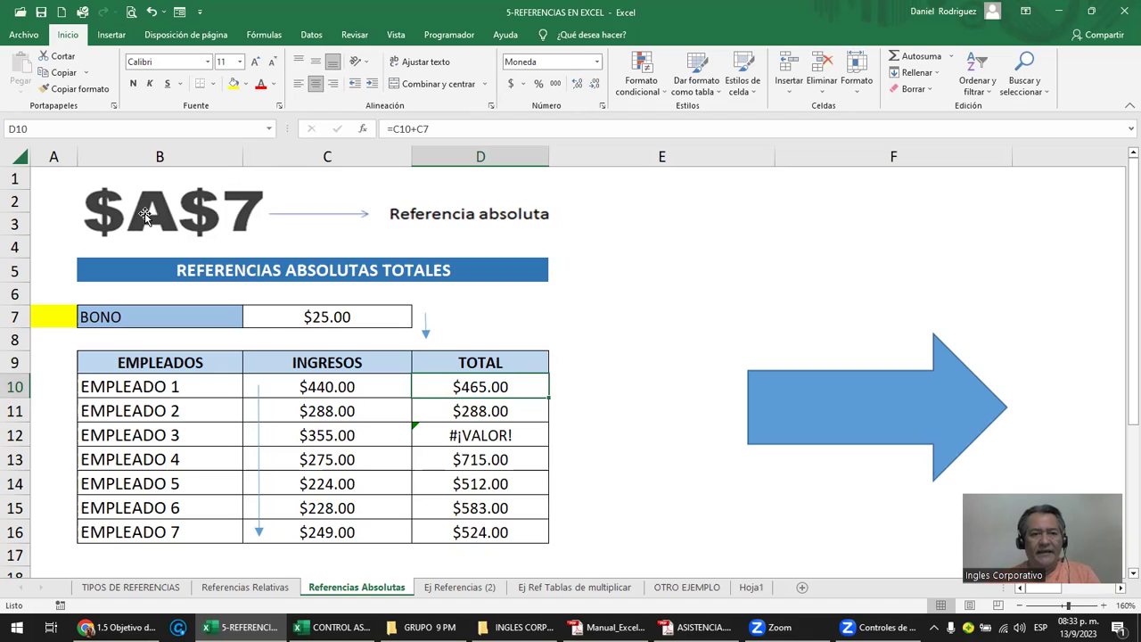
left_click(322, 316)
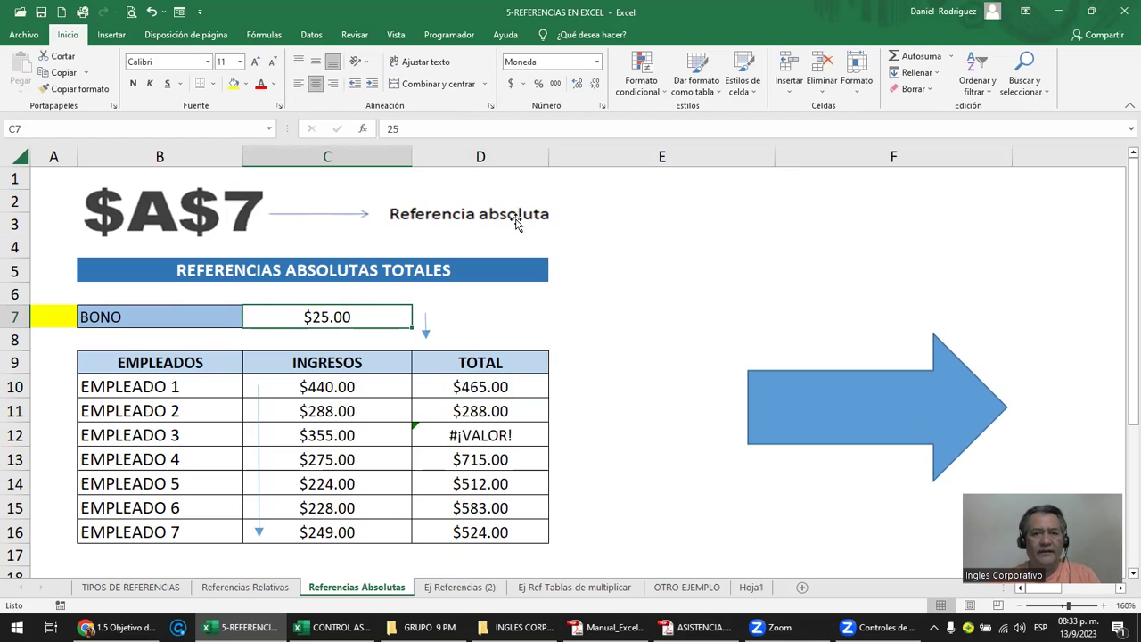
left_click(500, 386)
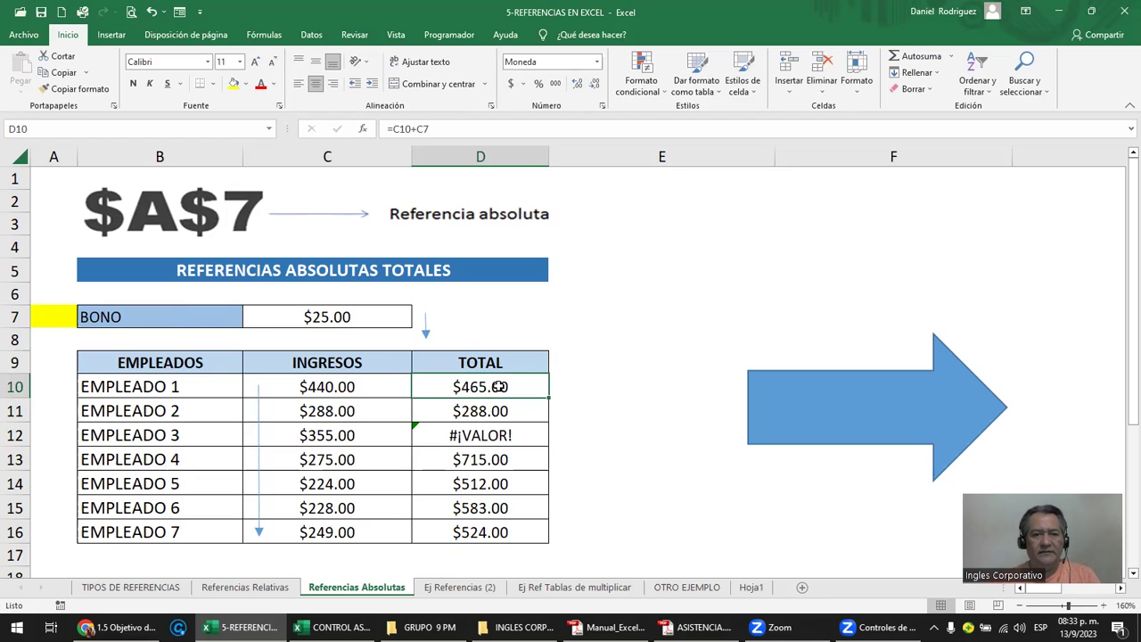
key("F2")
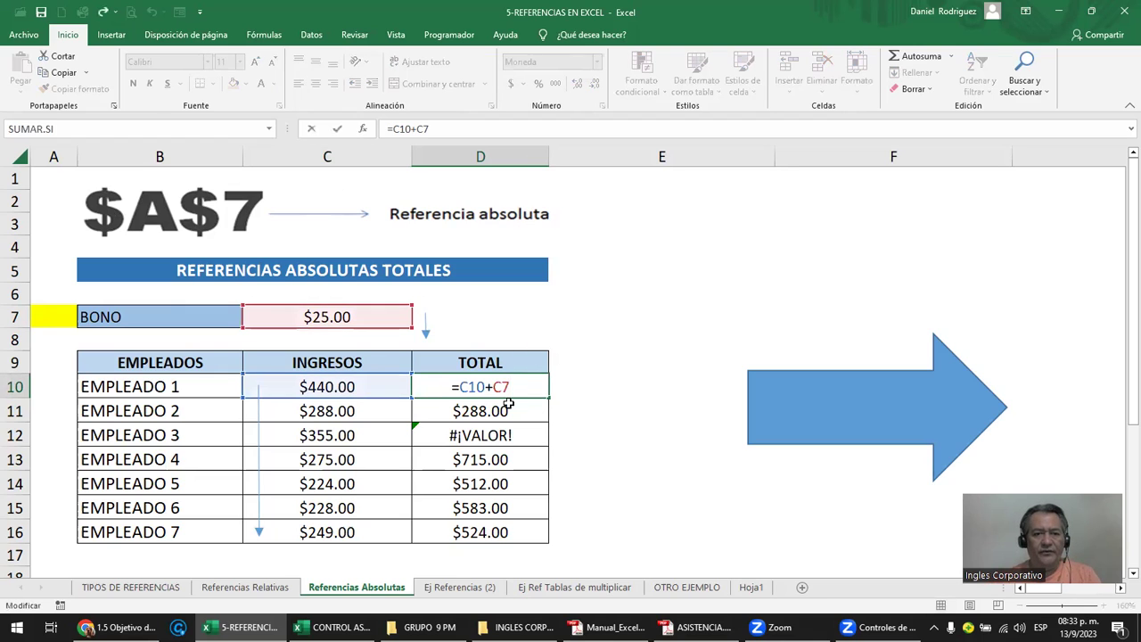
left_click_drag(494, 386, 513, 386)
left_click(504, 390)
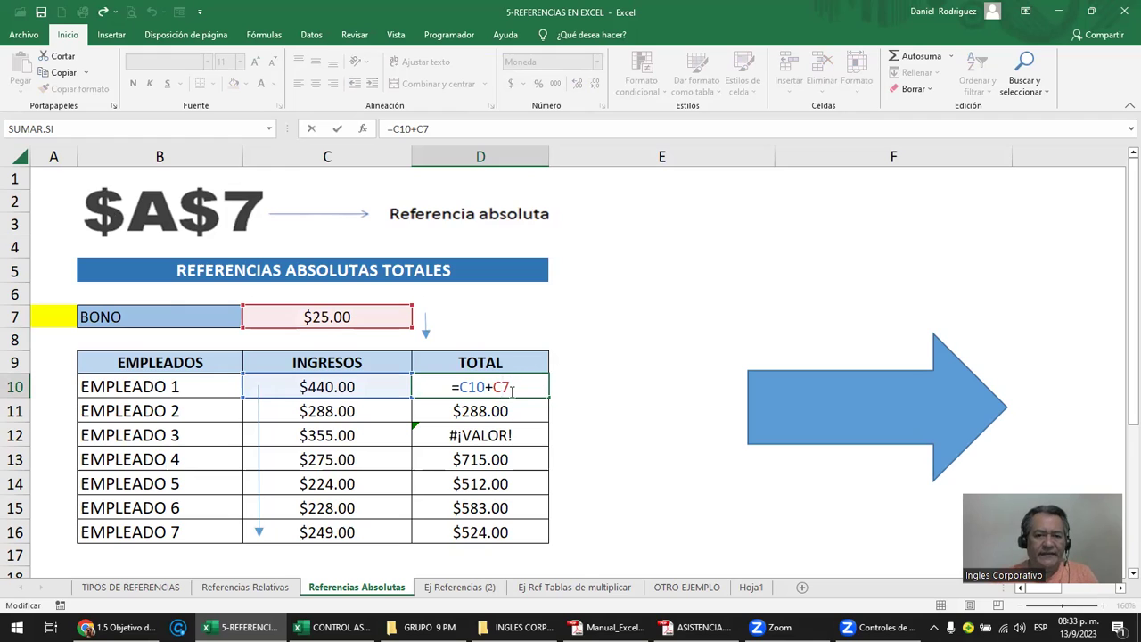
- Lock D10's bonus reference as $C$7 so its formula reads =C10+$C$7
key("F4")
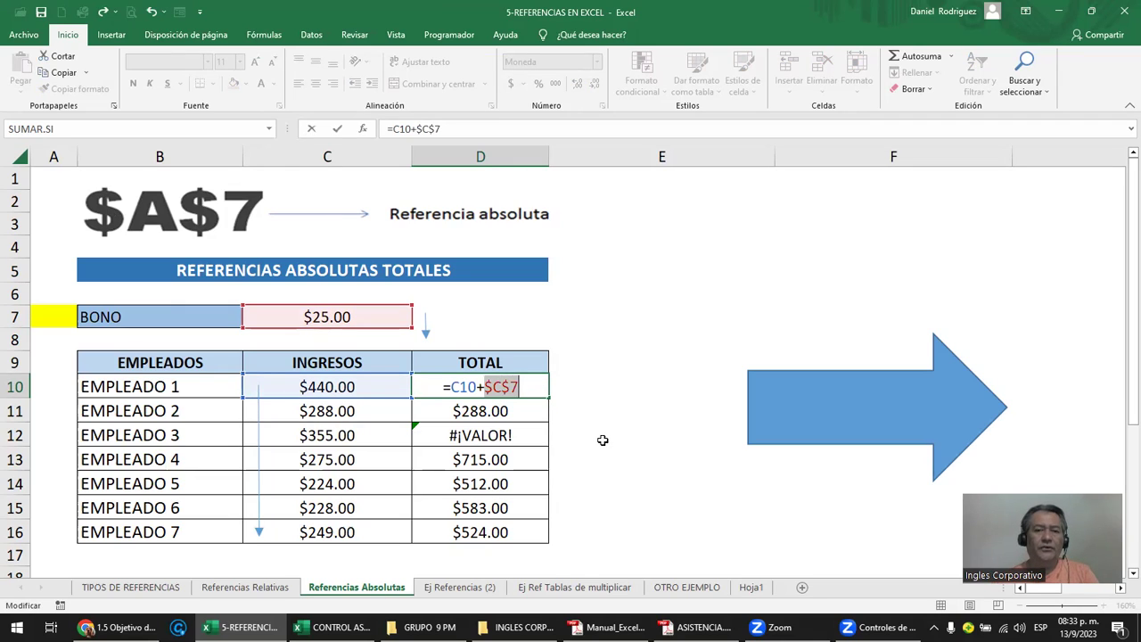
key("F4")
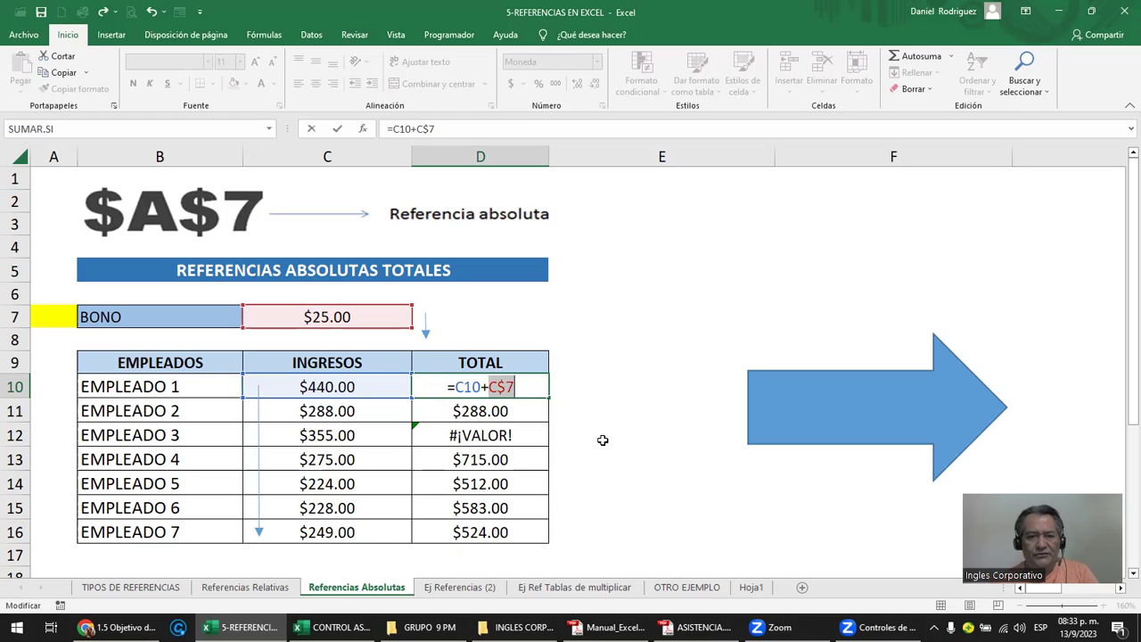
key("F4")
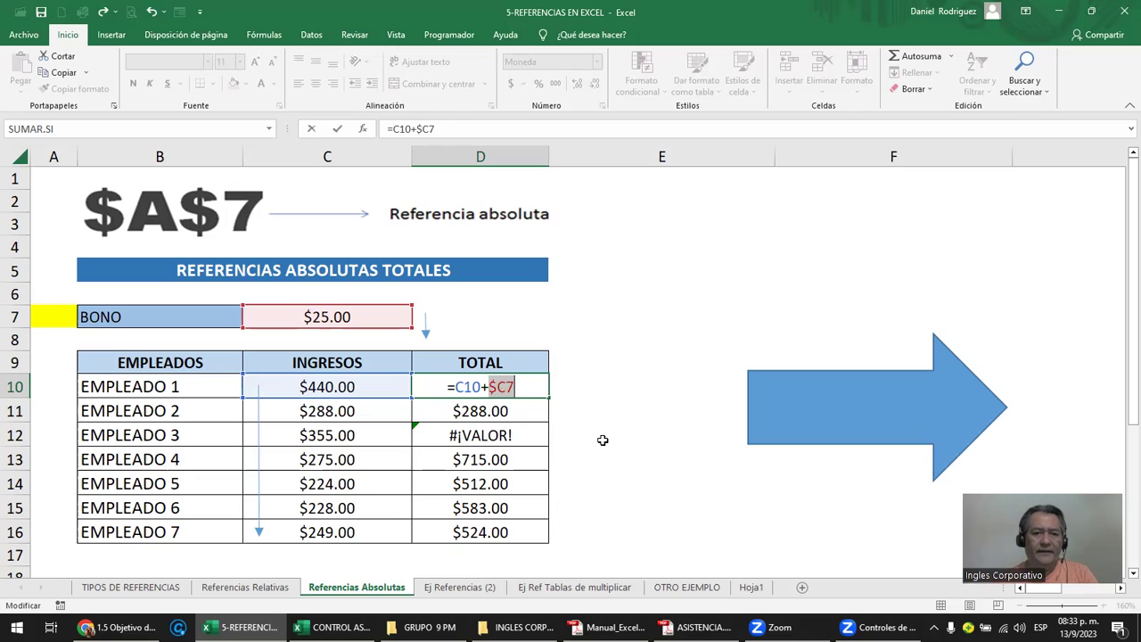
key("F4")
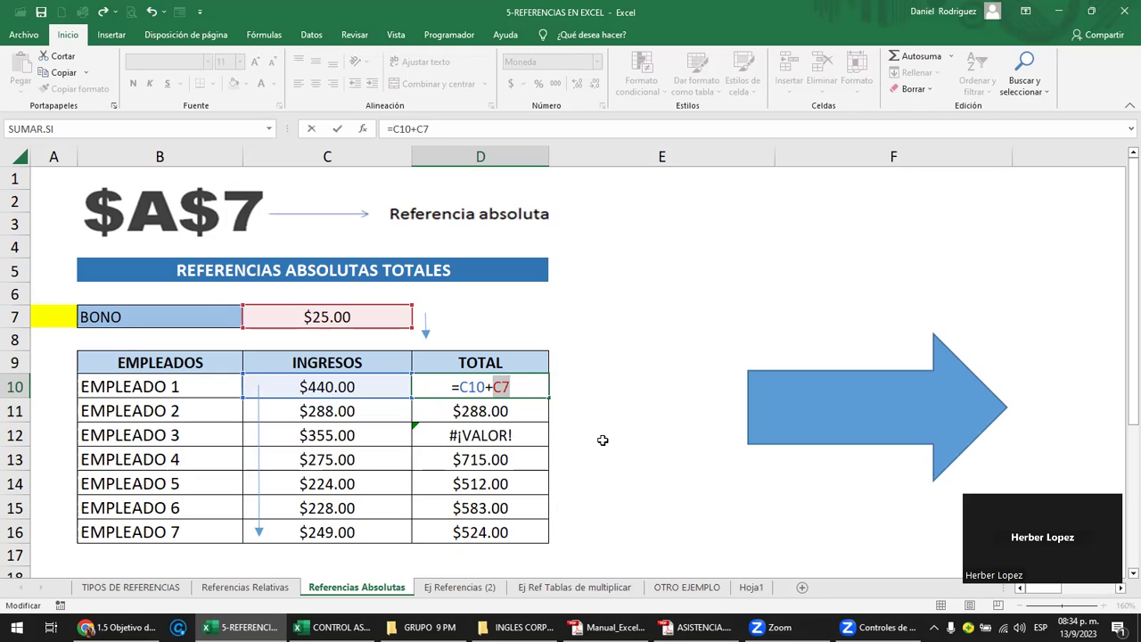
key("F4")
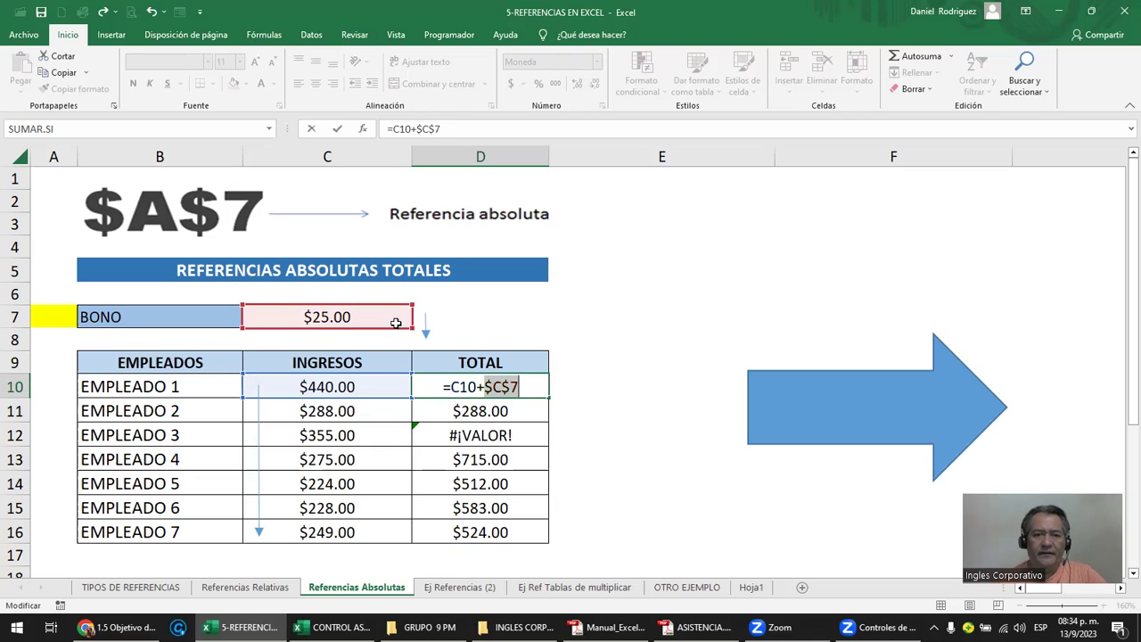
key("Return")
left_click(426, 330)
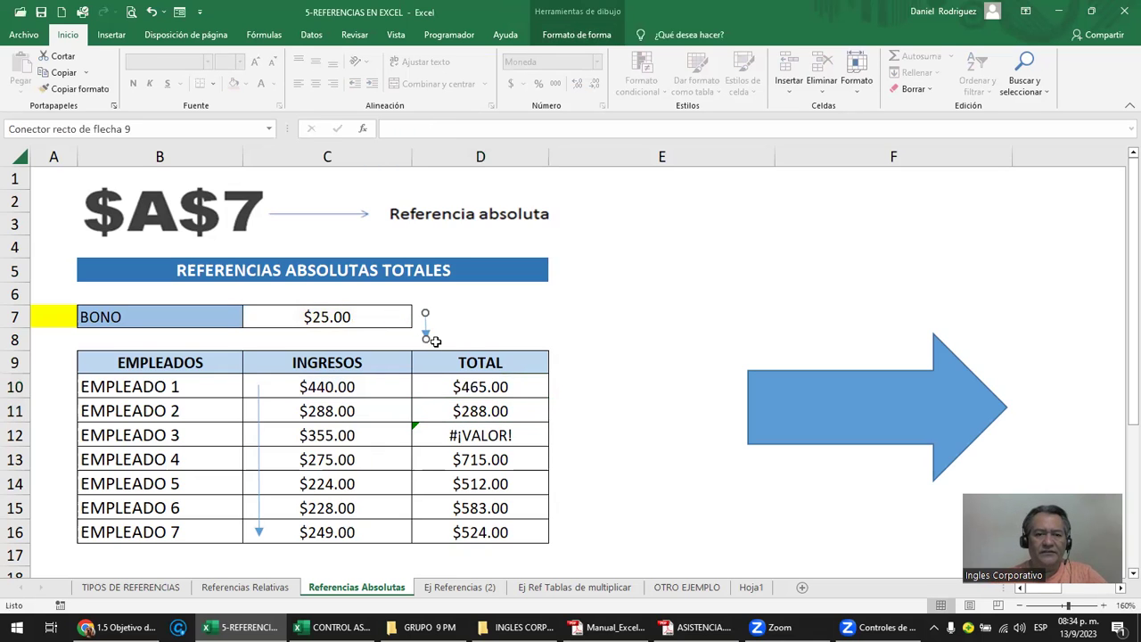
- Delete the stray small arrow and clear the old totals in D11:D16
mouse_move(426, 337)
left_mouse_down()
mouse_move(423, 322)
mouse_move(435, 332)
left_mouse_up()
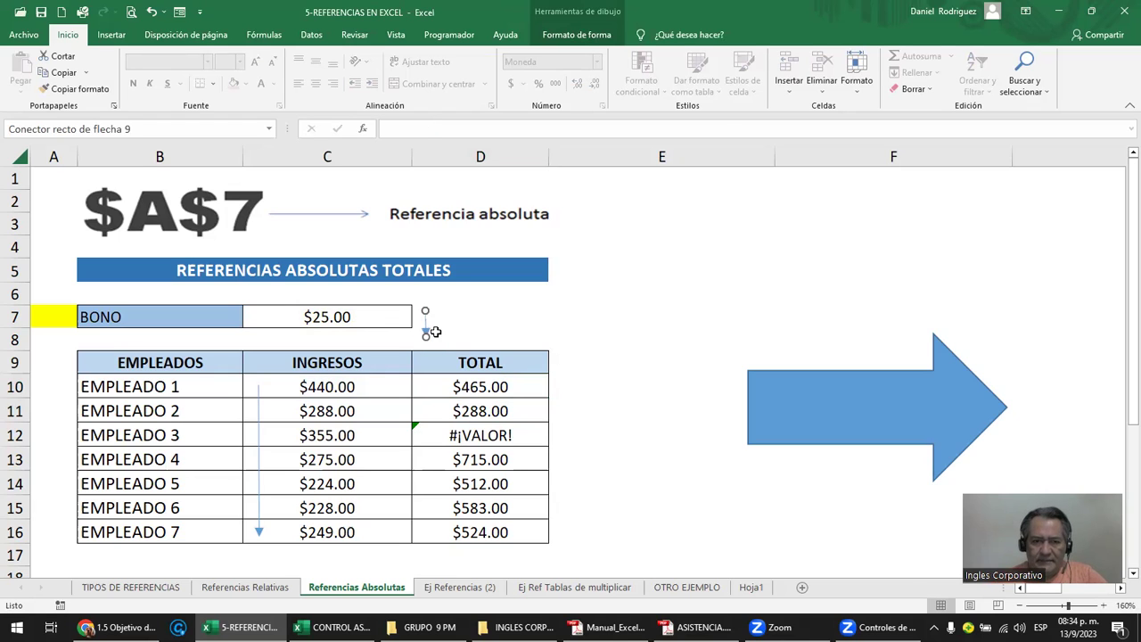
key("Delete")
left_click(258, 439)
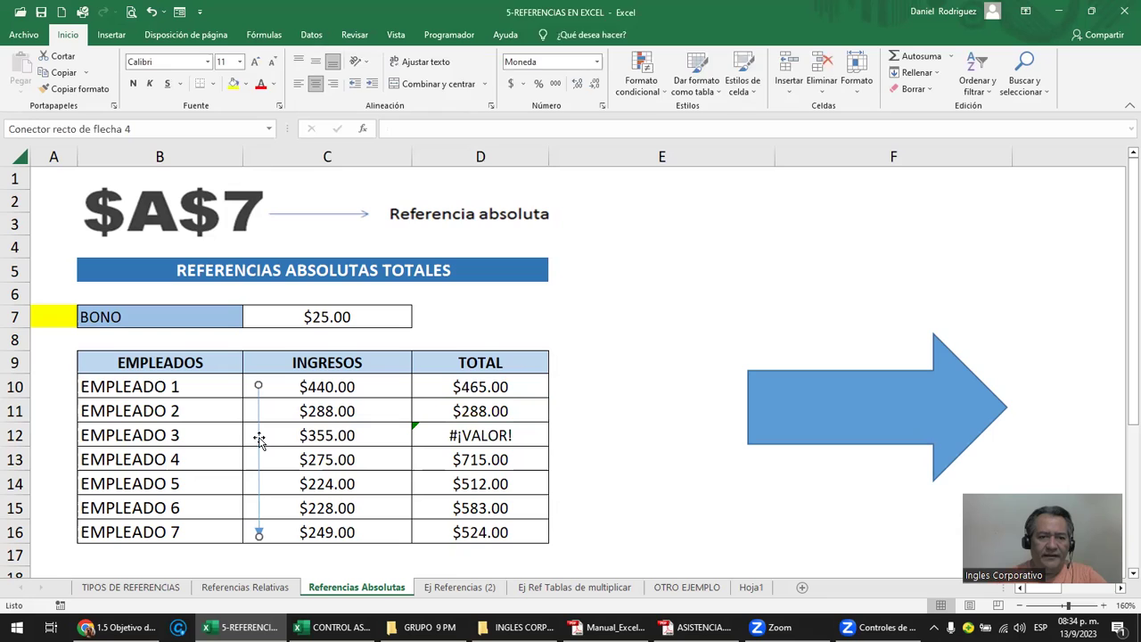
left_click(342, 317)
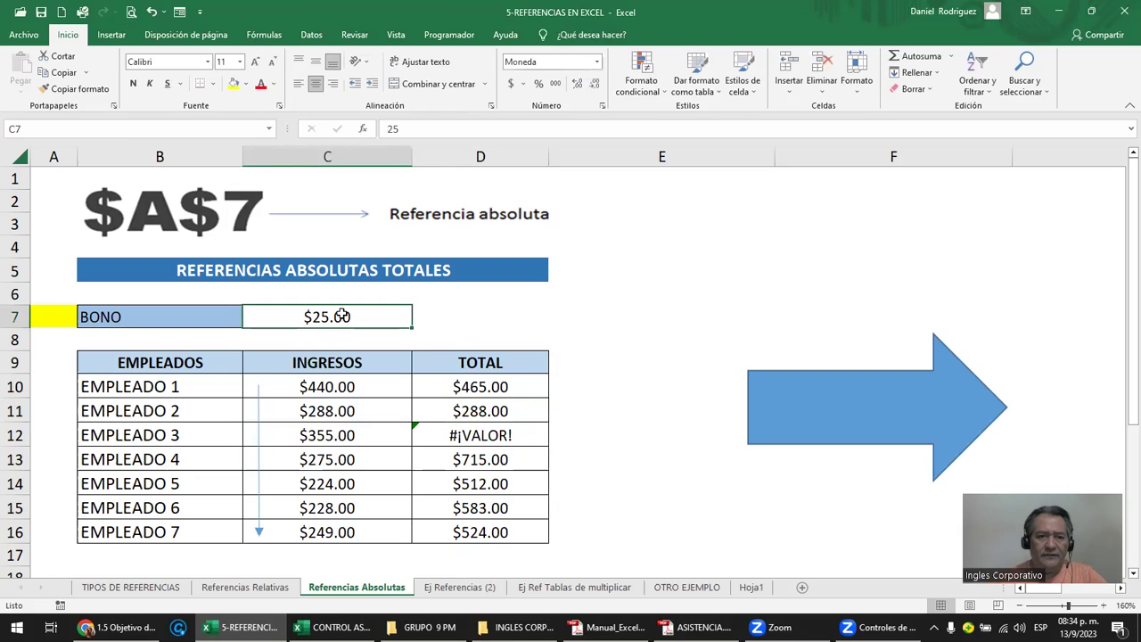
left_click(493, 386)
mouse_move(501, 411)
left_mouse_down()
mouse_move(502, 542)
mouse_move(503, 533)
left_mouse_up()
key("Delete")
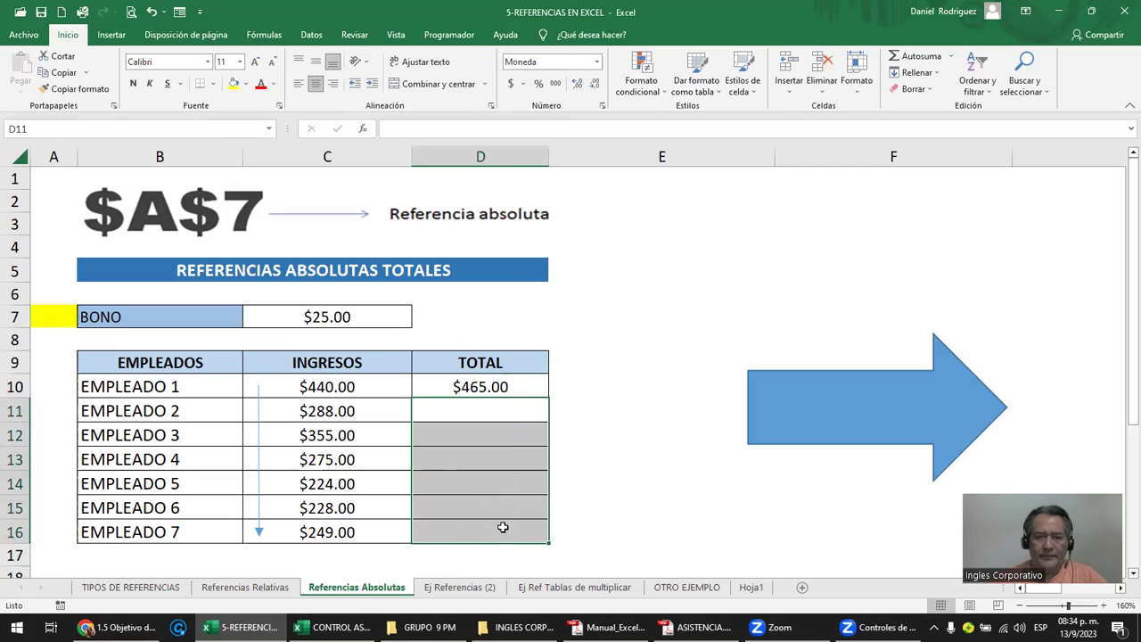
- Copy D10's =C10+$C$7 formula down the TOTAL column to D16
double_click(502, 384)
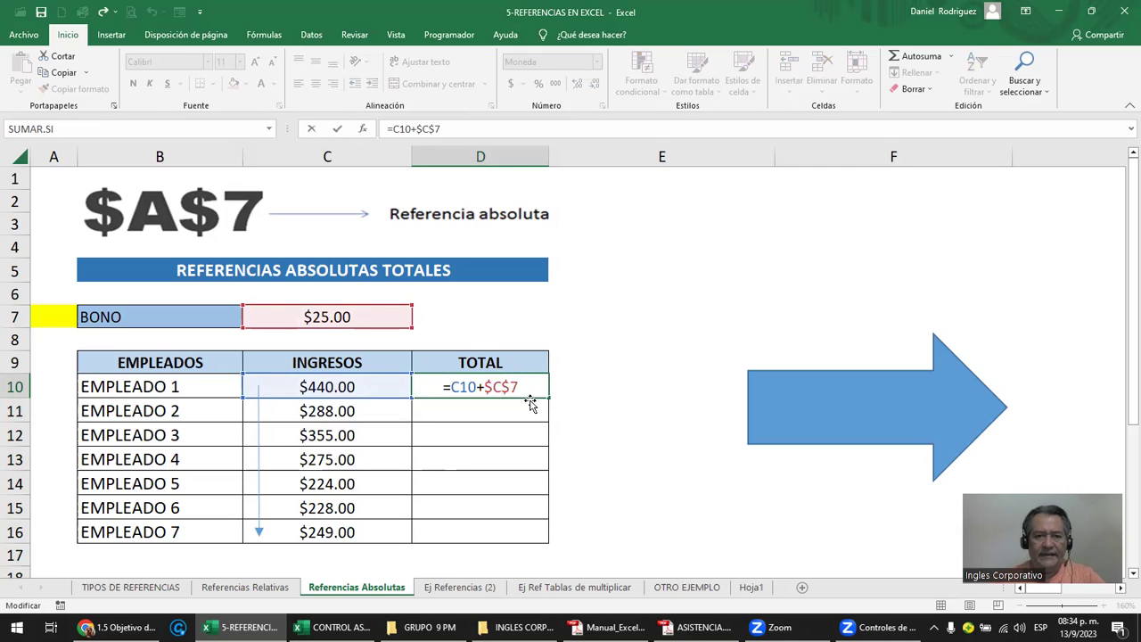
key("ctrl+Return")
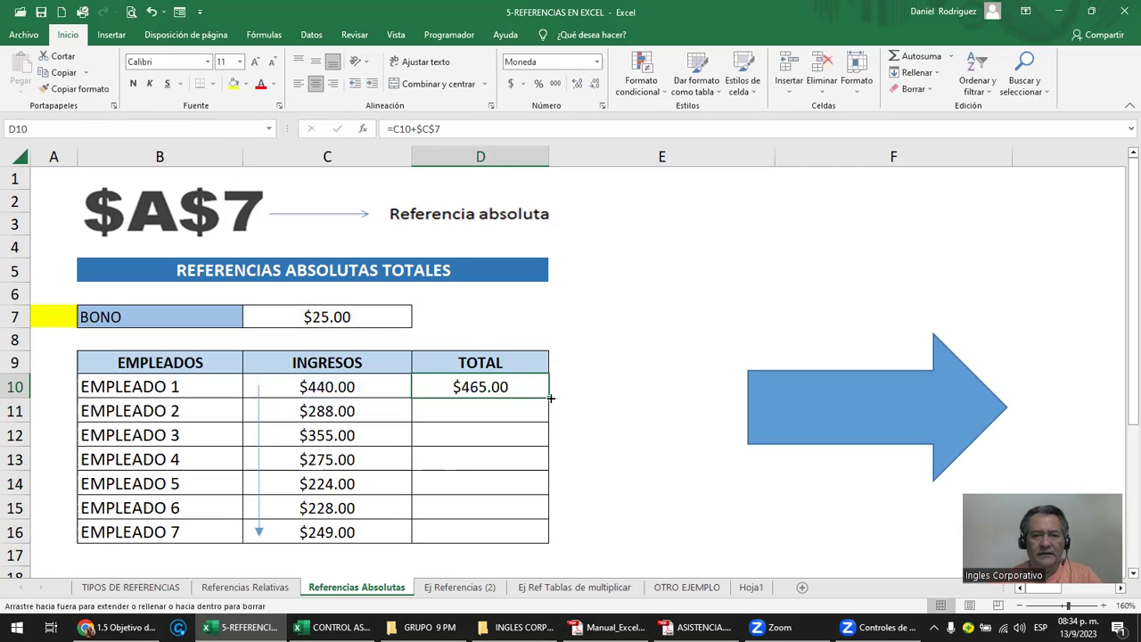
double_click(549, 398)
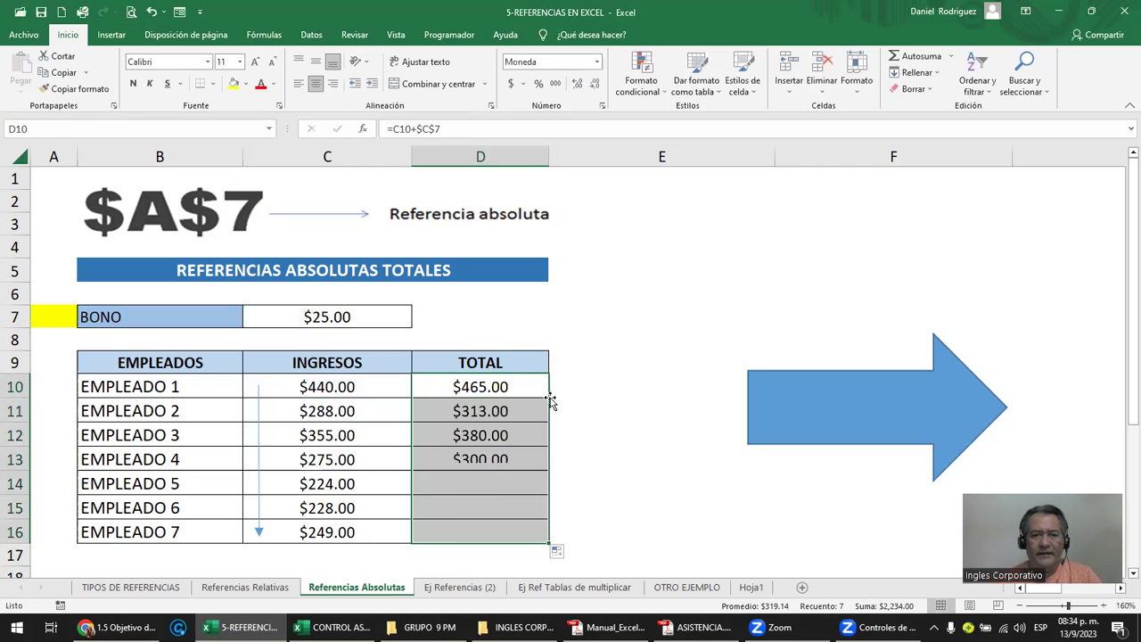
left_click(486, 415)
- Verify that each total from D10 to D16 references $C$7, then enter 50 in C7
double_click(502, 390)
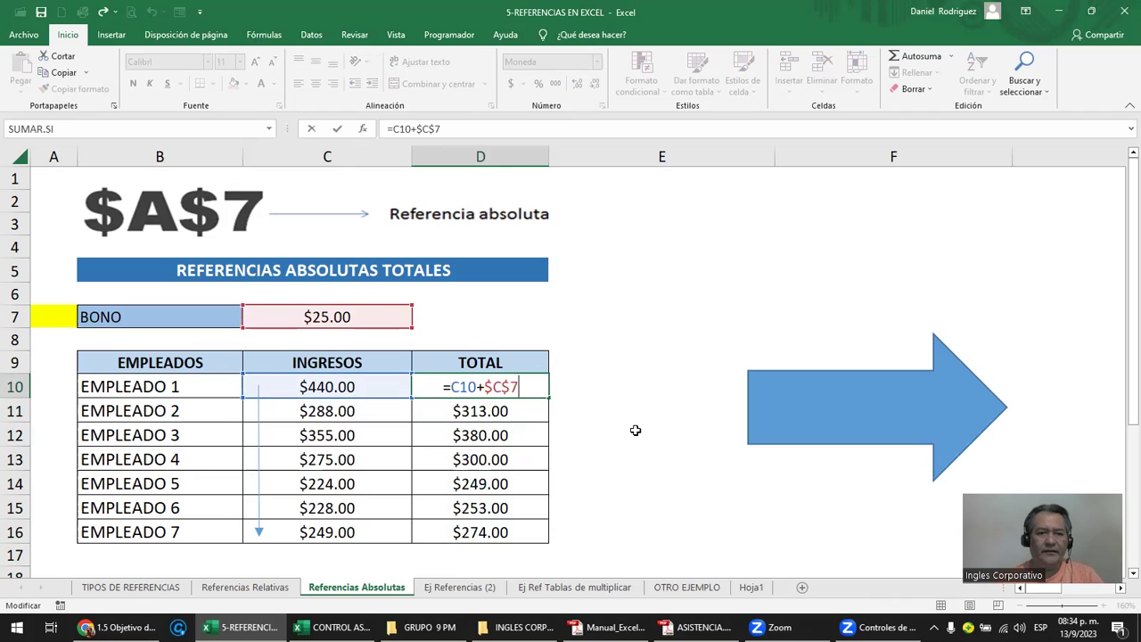
key("Escape")
key("Down")
key("F2")
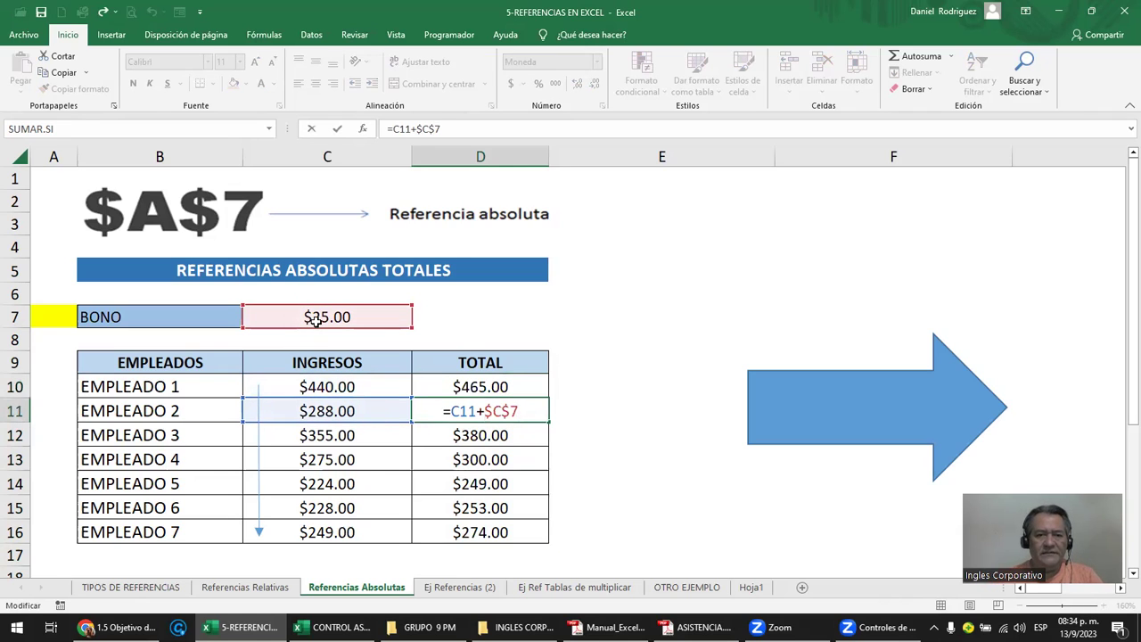
key("Escape")
key("Down")
key("F2")
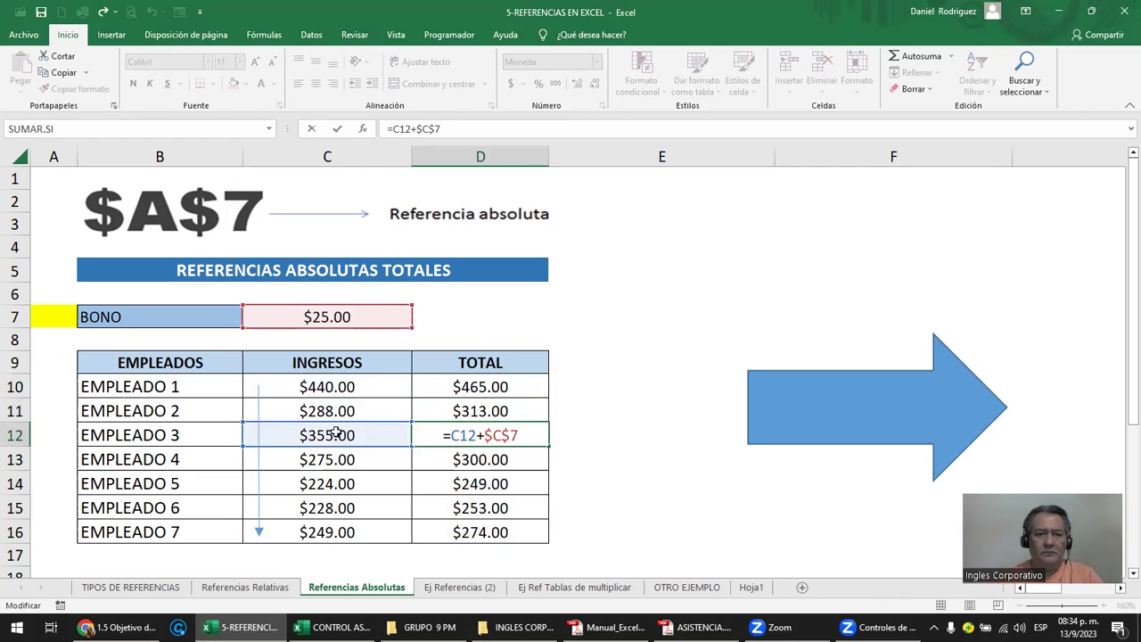
key("Escape")
key("Down")
key("F2")
key("Escape")
key("Down")
key("F2")
key("Escape")
key("Down")
key("F2")
key("Escape")
key("Down")
key("F2")
key("Escape")
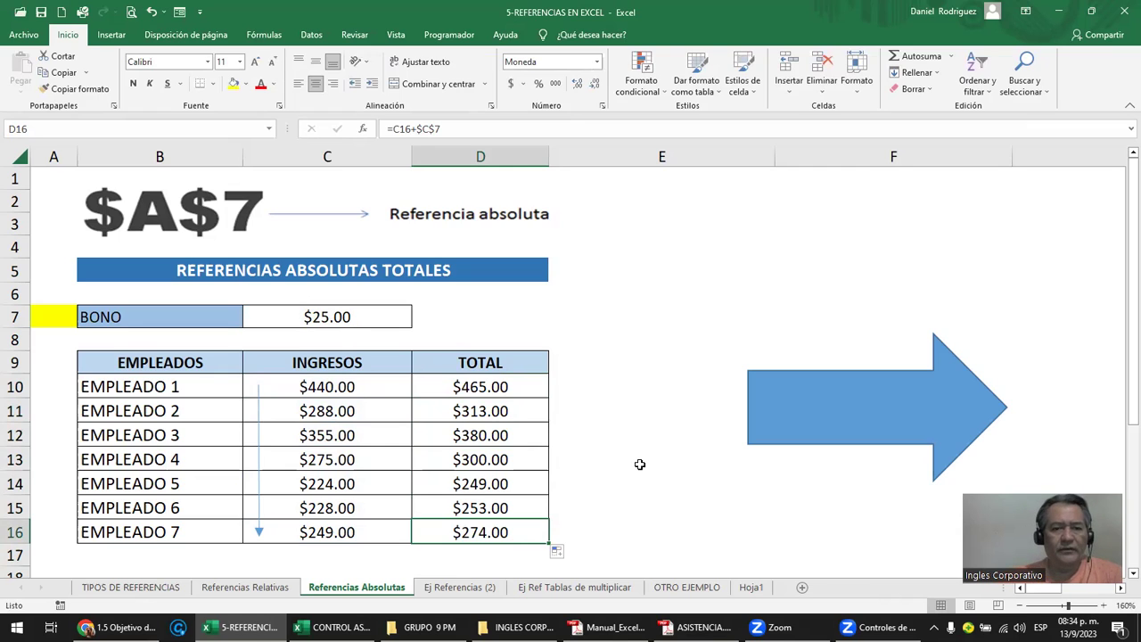
left_click(327, 317)
type("50")
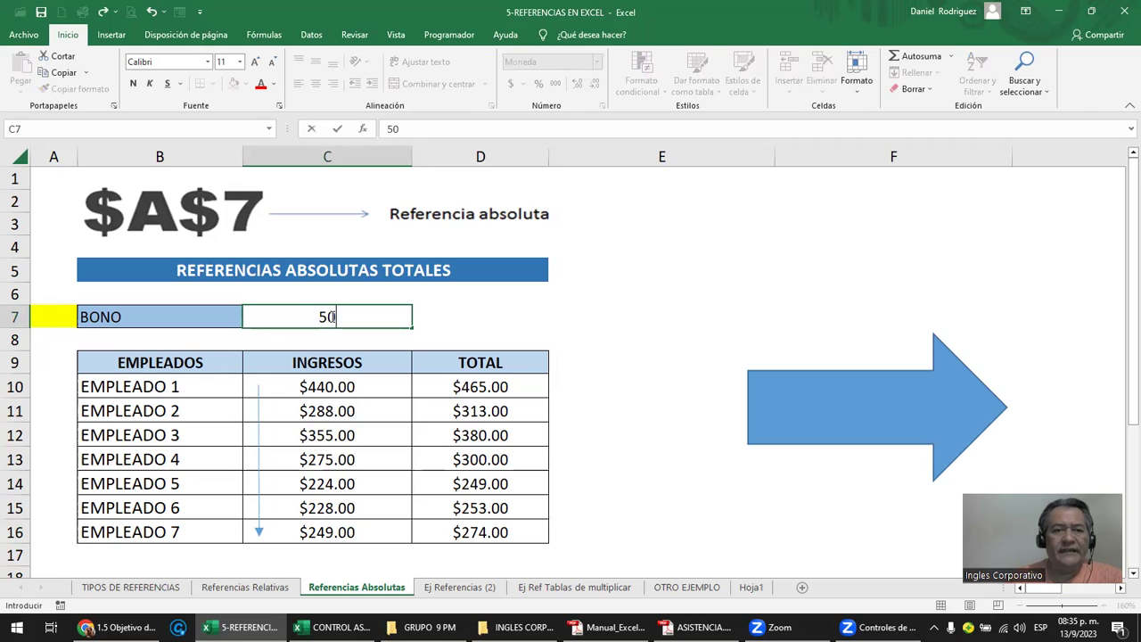
- Confirm the $50.00 bonus and verify that D10's formula still uses $C$7
key("Return")
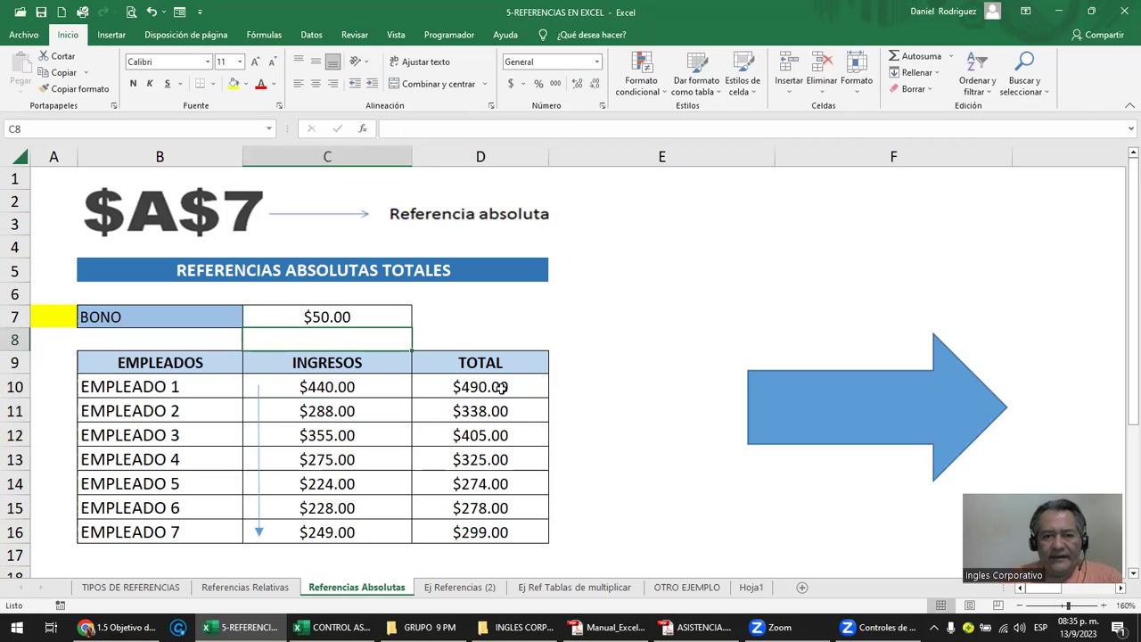
double_click(502, 387)
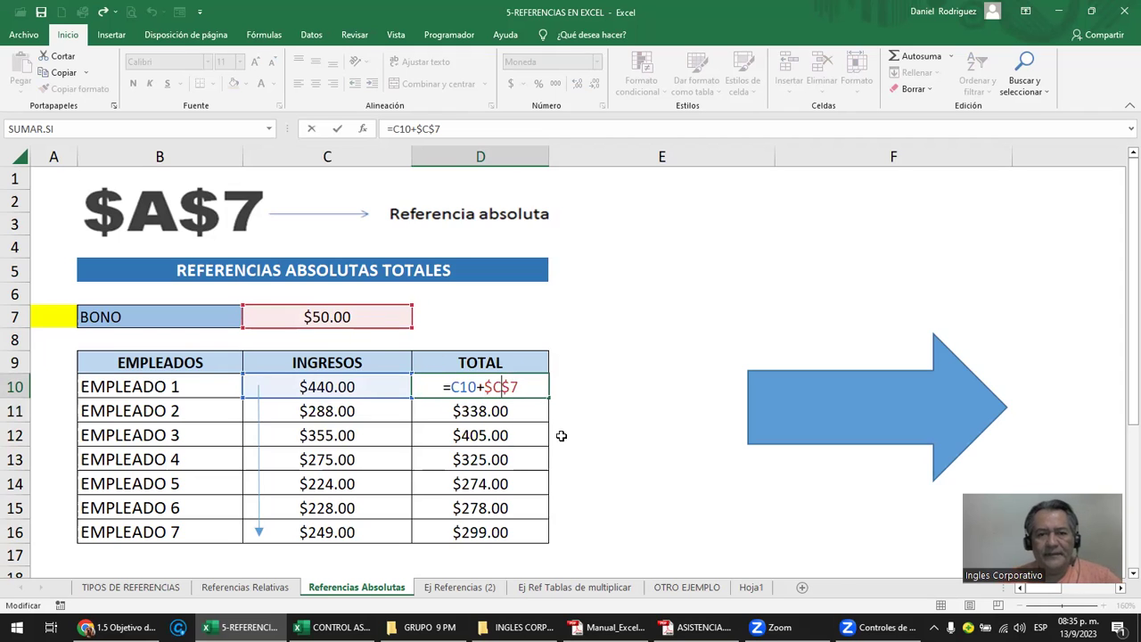
key("Escape")
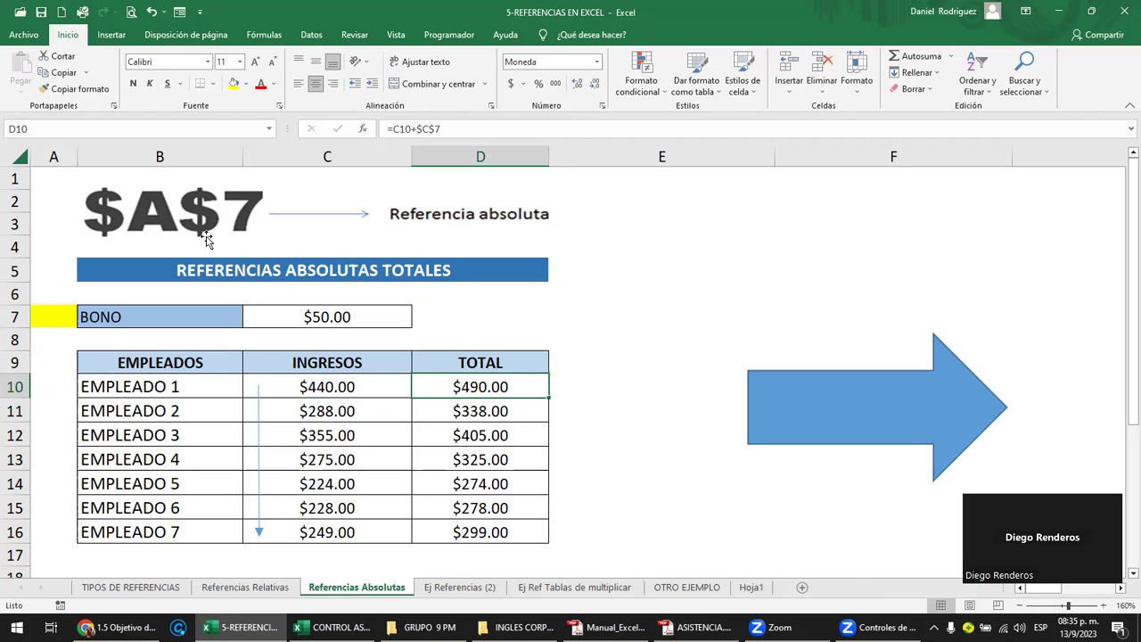
left_click(646, 262)
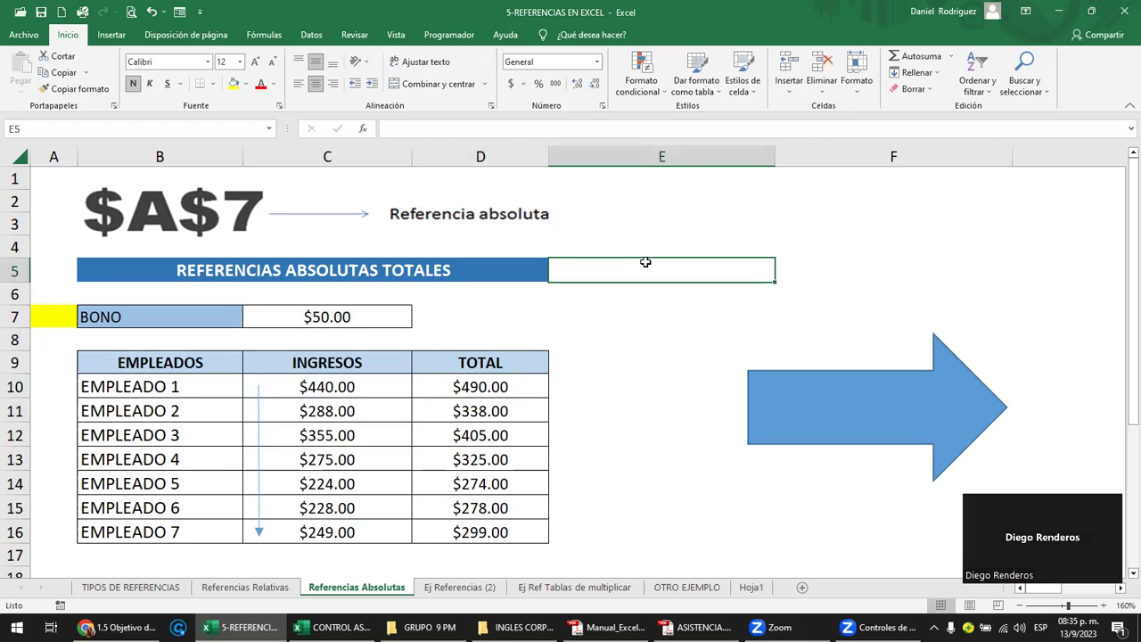
- Scroll right to the A$7 PRODUCTOS table and review its 45% GANANCIA cell H8
key("Right")
key("Right")
key("Right")
key("Right")
key("Right")
key("Right")
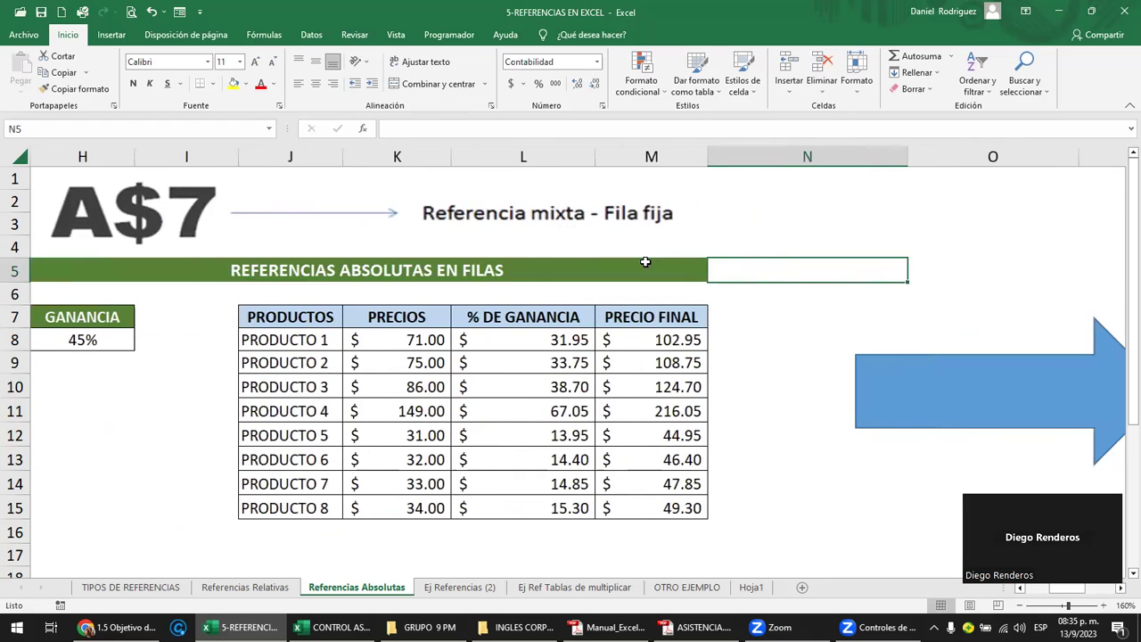
key("Left")
key("Left")
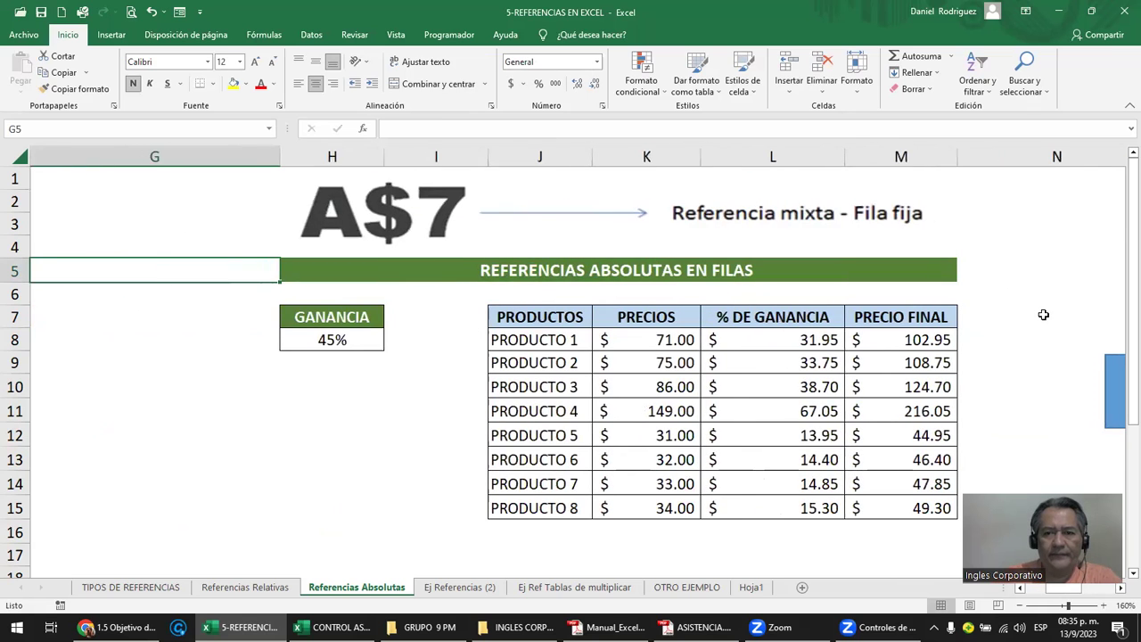
key("Right")
key("Right")
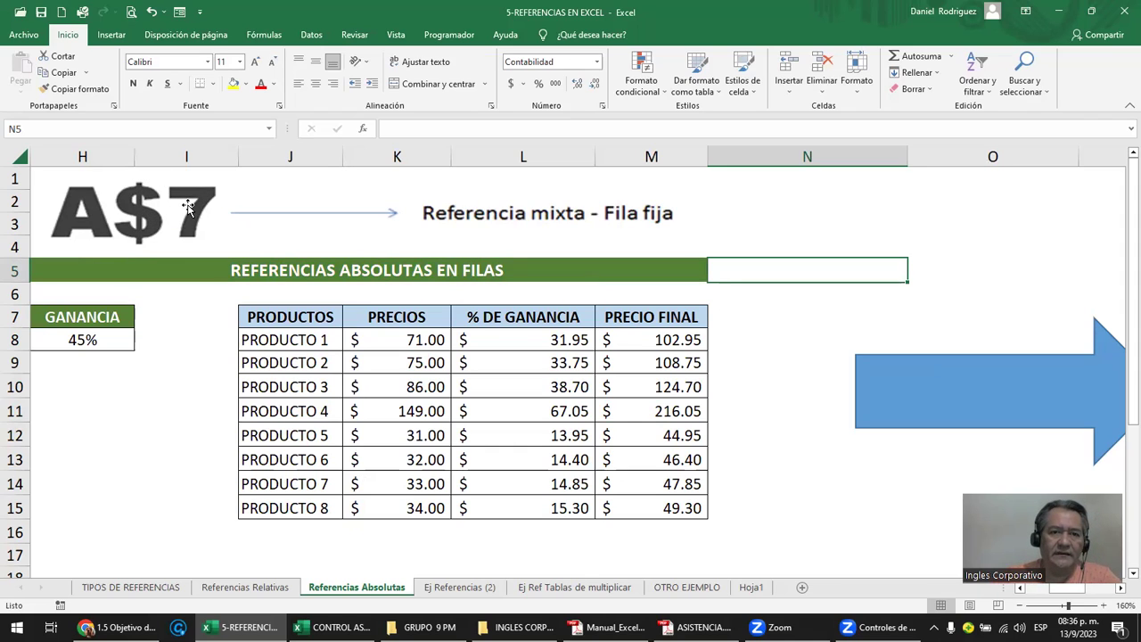
left_click(304, 156)
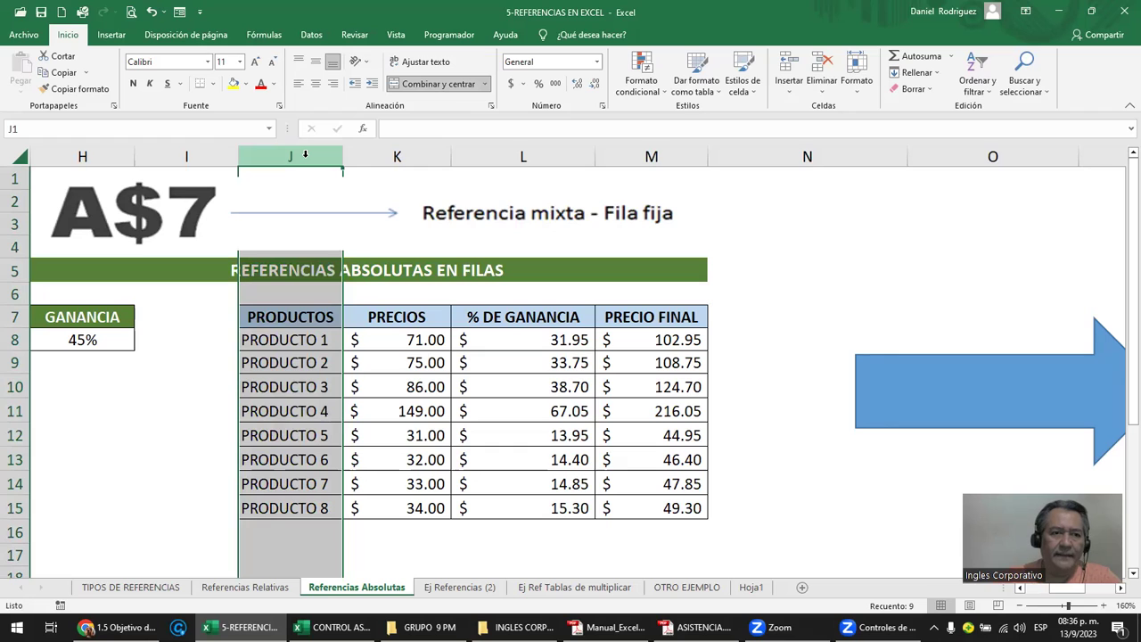
left_click(298, 339)
left_click(112, 221)
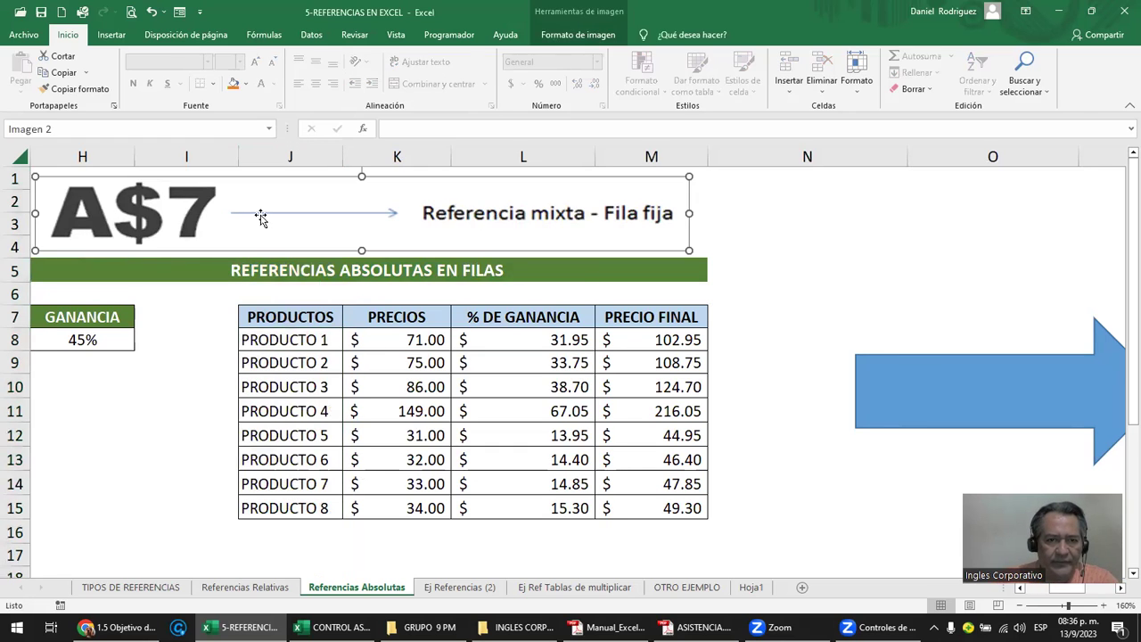
left_click(113, 332)
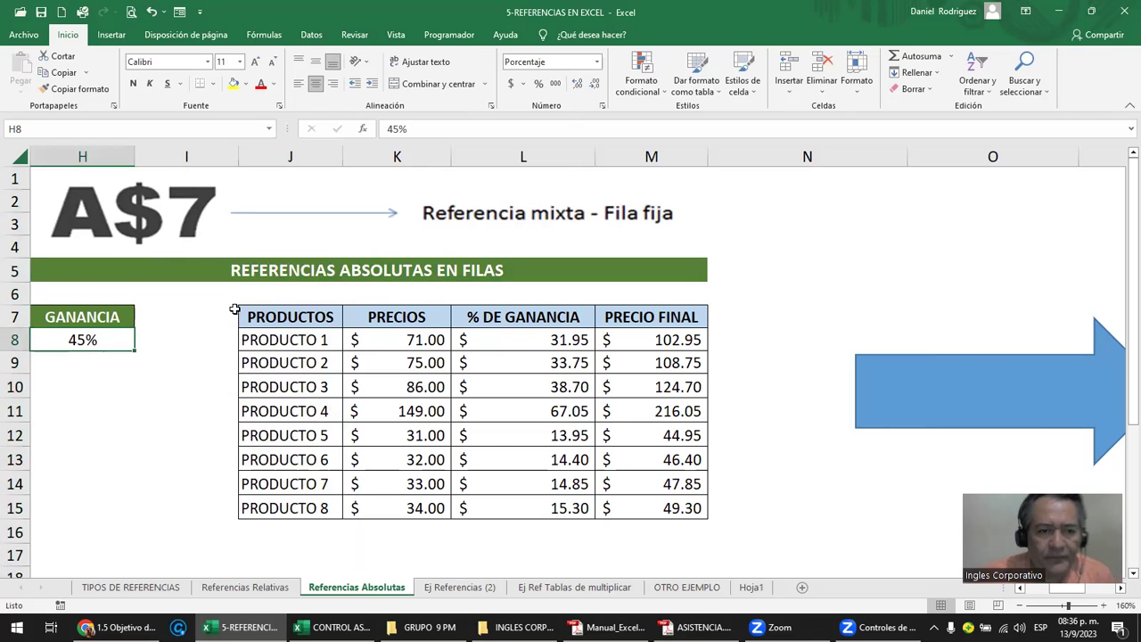
left_click(308, 337)
left_click(399, 322)
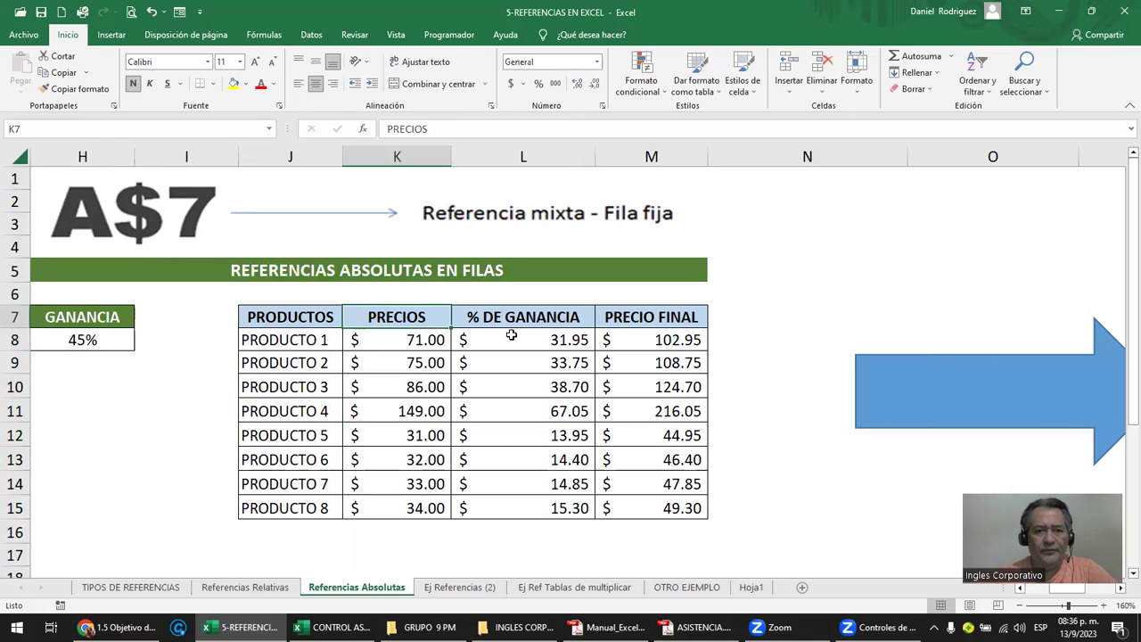
- Inspect the L8 and L9 profit formulas and their row-fixed H$8 reference
left_click(506, 334)
left_click(628, 338)
left_click(548, 342)
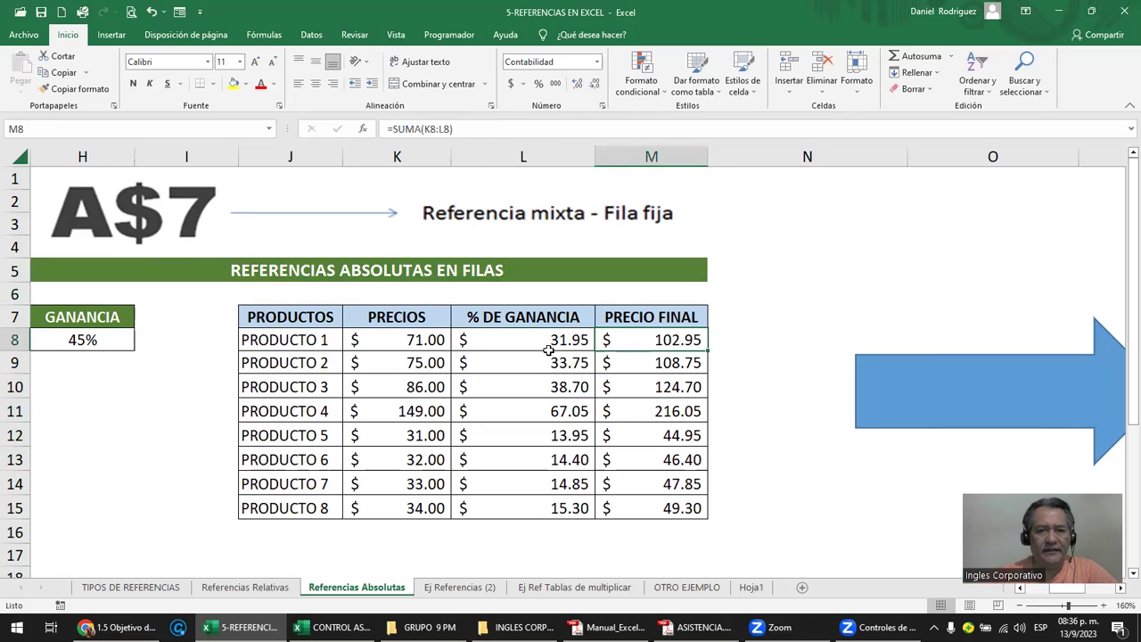
double_click(544, 342)
key("Return")
double_click(538, 362)
key("Escape")
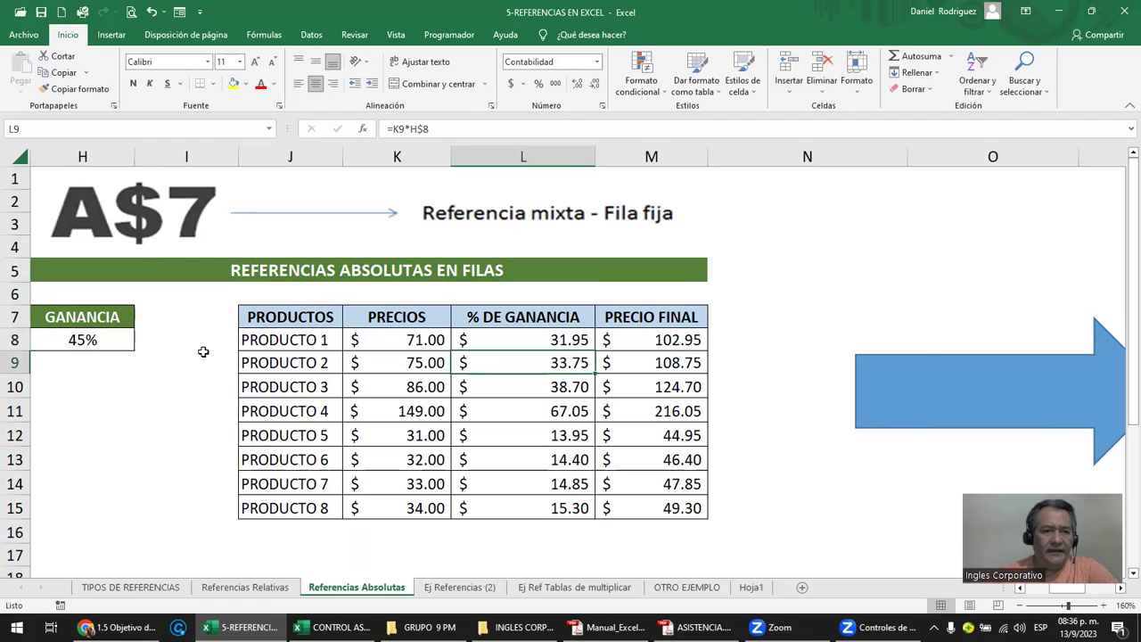
- Change the GANANCIA in H8 to 2%, then to 15%
left_click(78, 340)
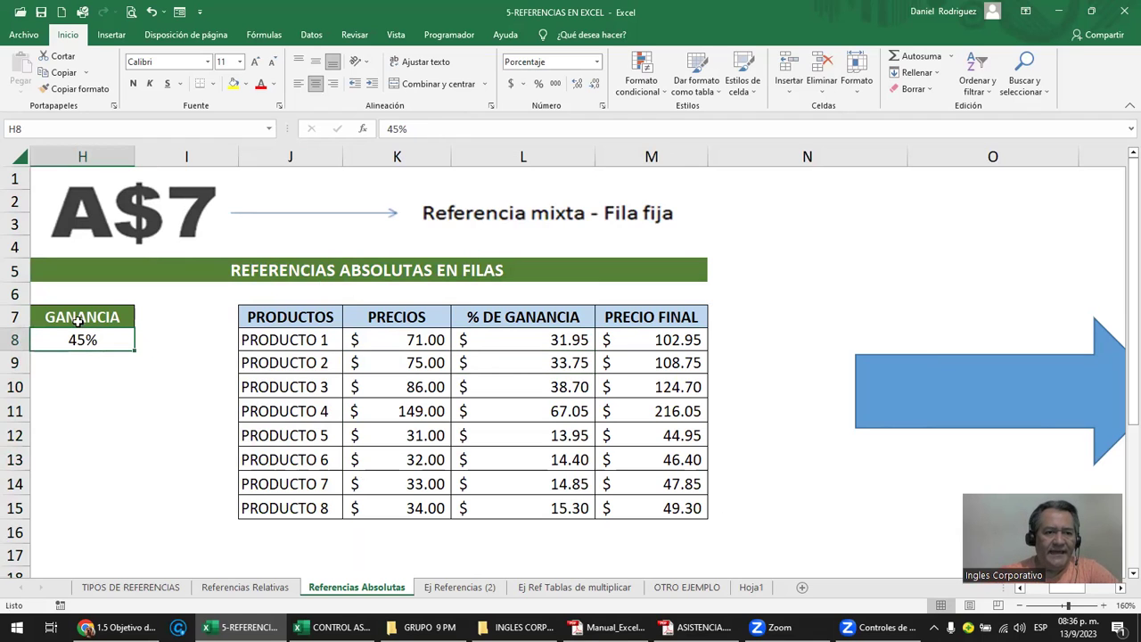
left_click(71, 317)
left_click(78, 339)
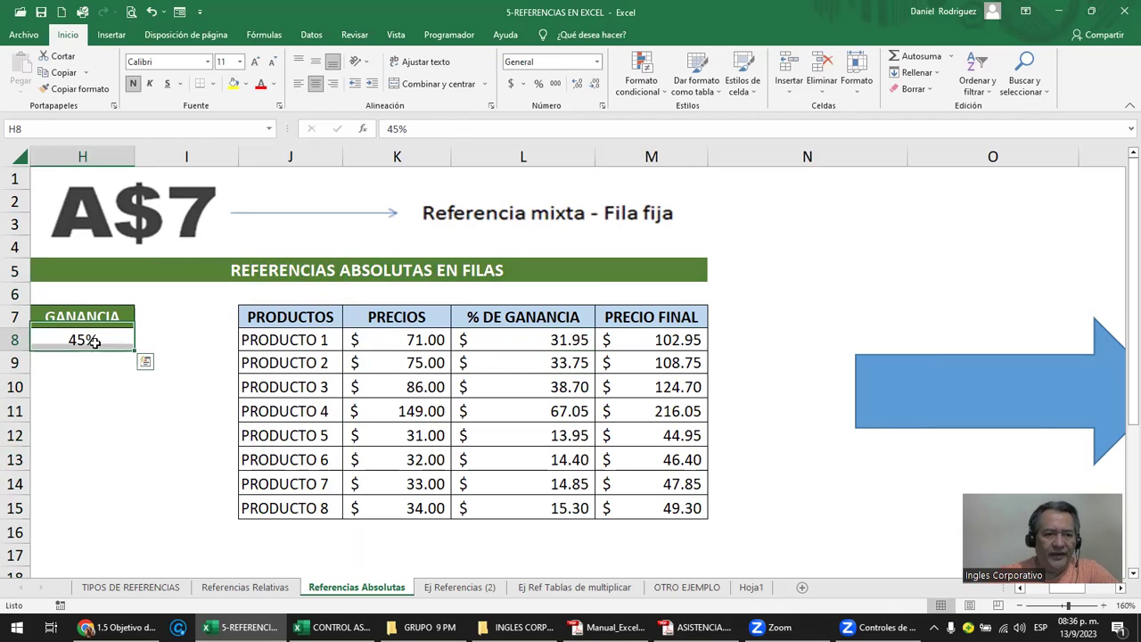
type("2")
key("Return")
key("Up")
type("15")
key("Return")
key("Up")
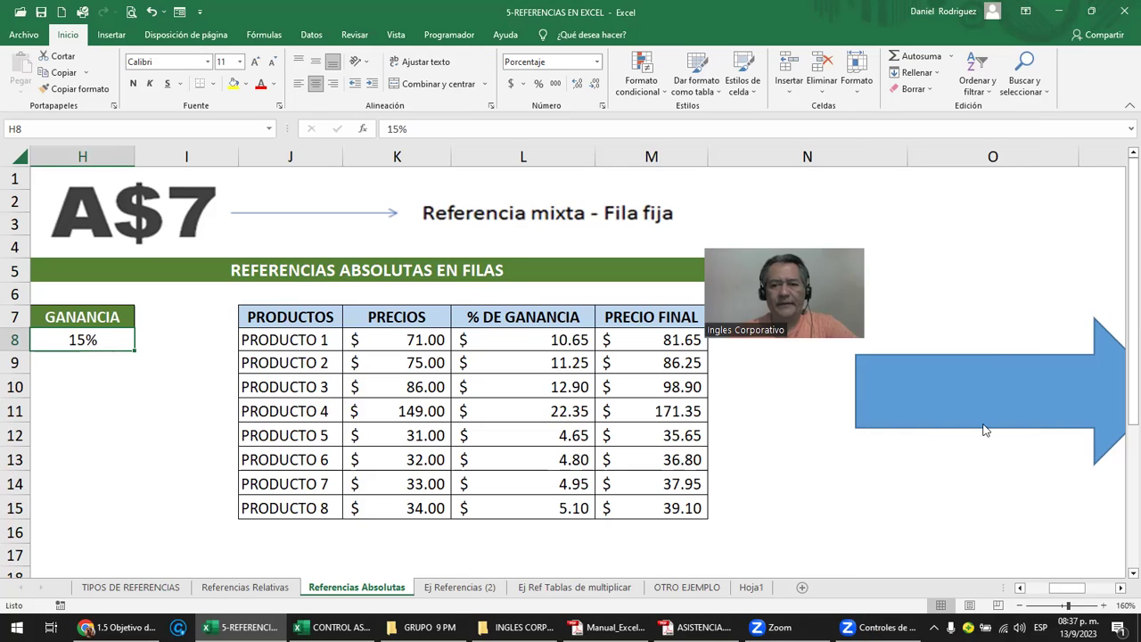
- Review the profit formula, prices and GANANCIA, then select the eight profit cells L8:L15
left_click(356, 340)
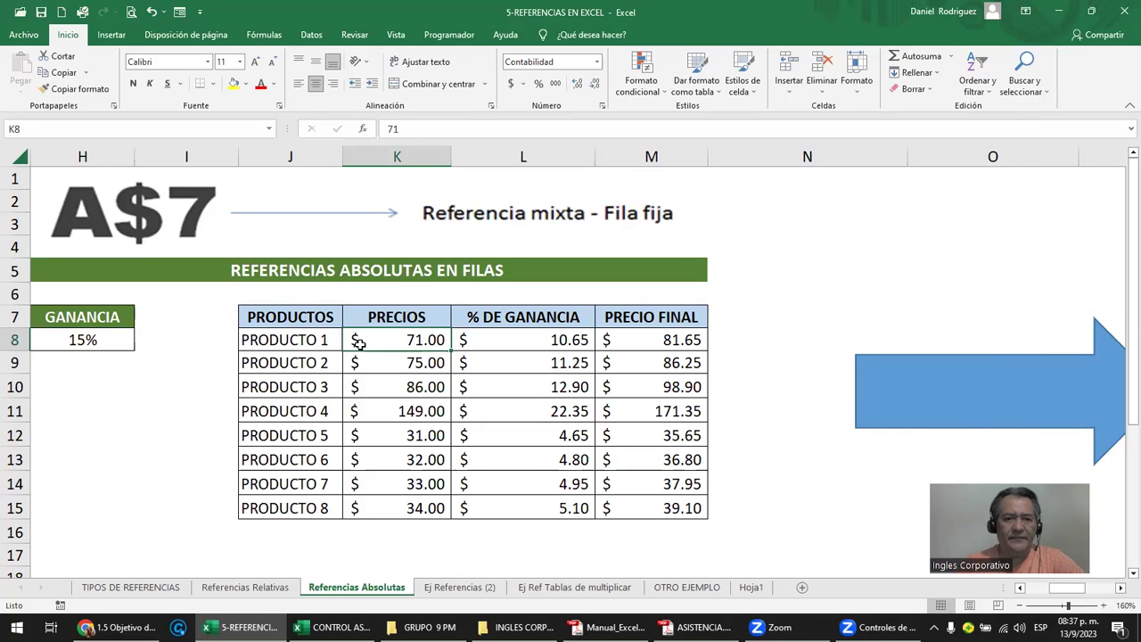
left_click_drag(556, 340, 547, 509)
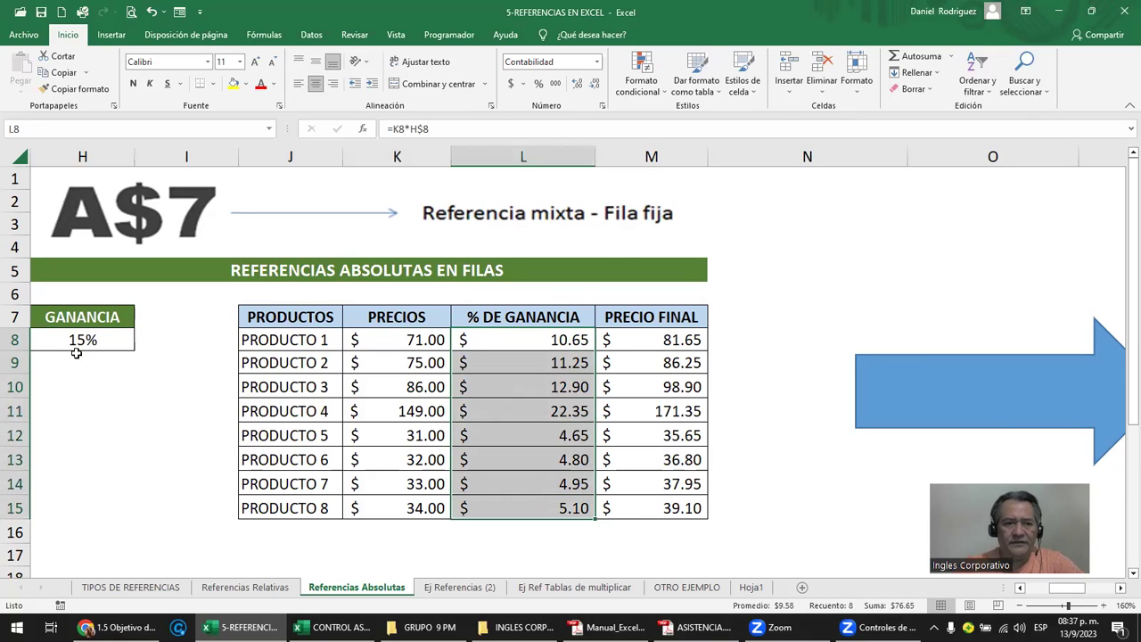
double_click(538, 340)
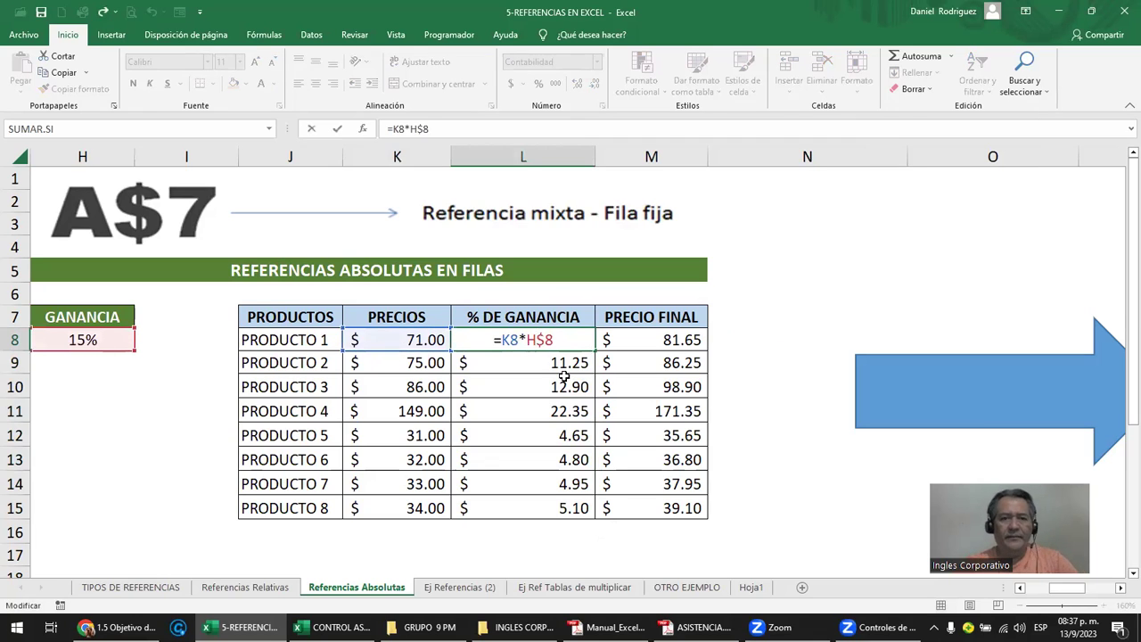
key("Escape")
left_click_drag(383, 341, 406, 504)
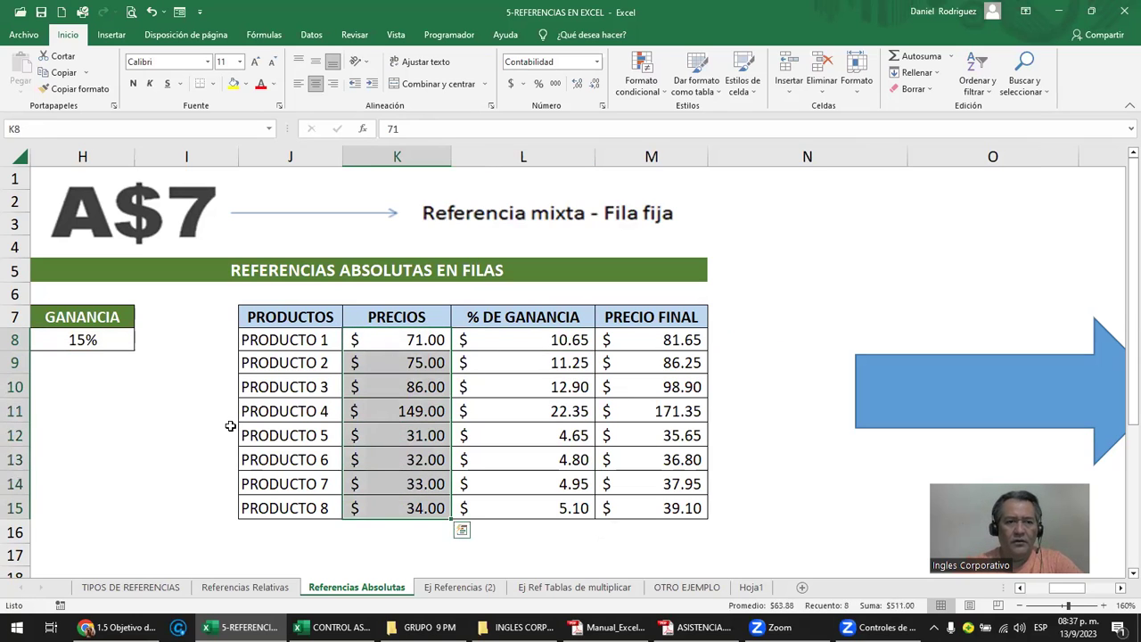
left_click(89, 340)
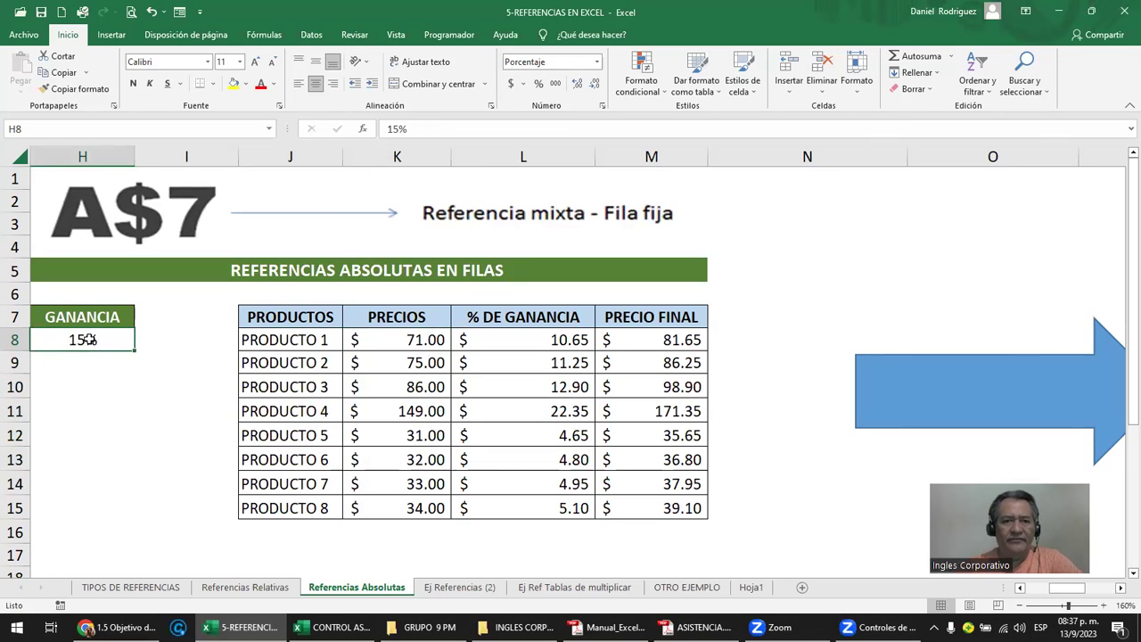
left_click(564, 340)
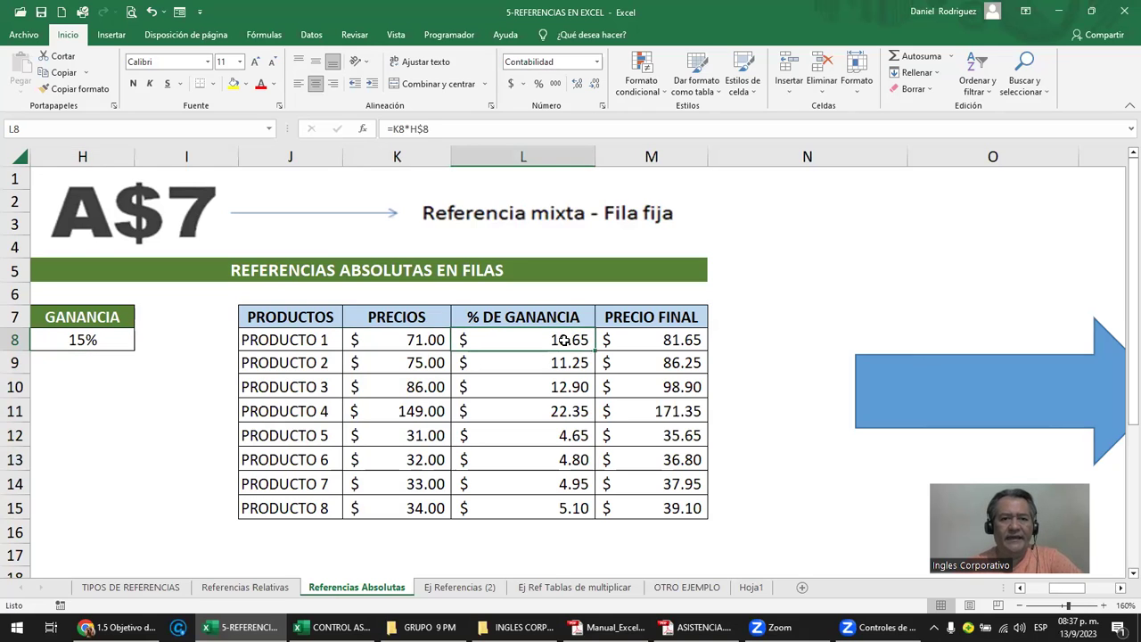
left_click(82, 156)
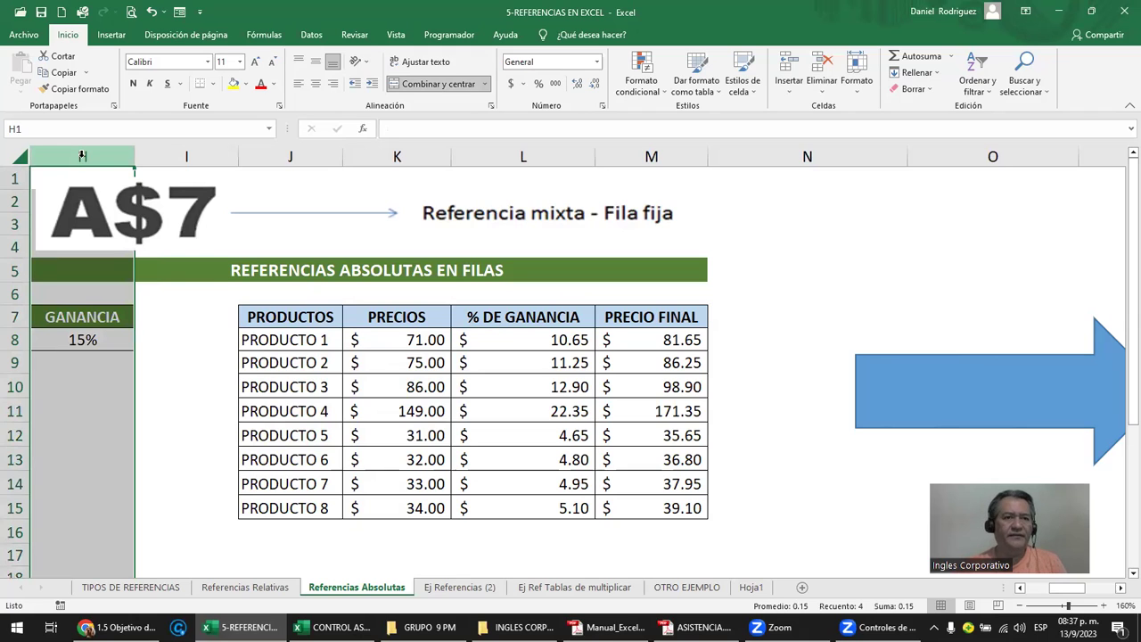
left_click(13, 340)
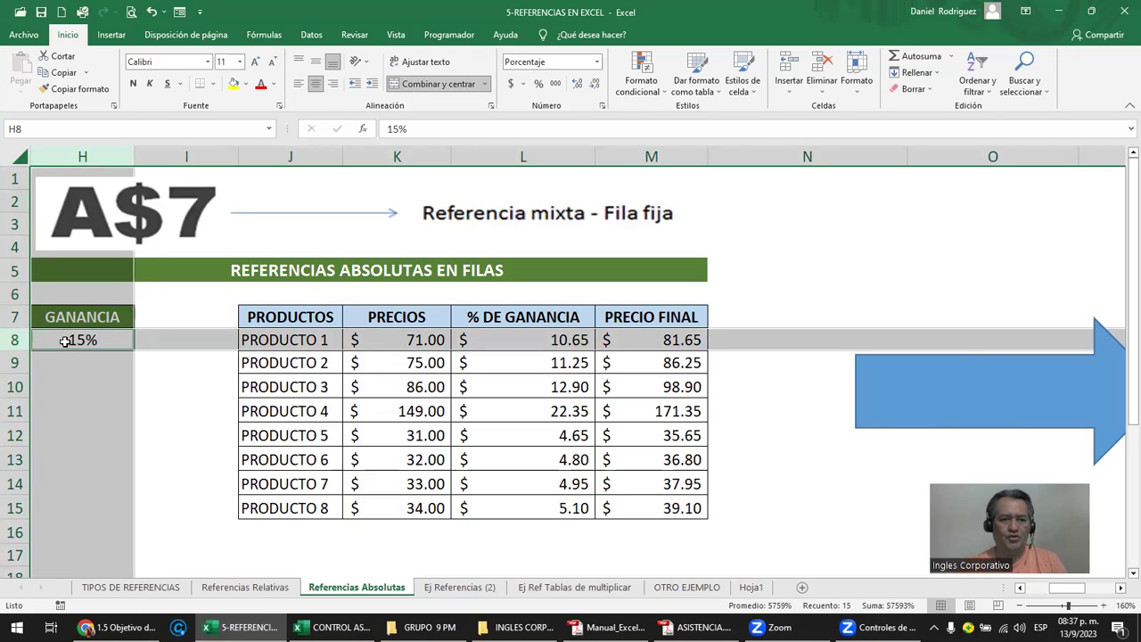
left_click(552, 339)
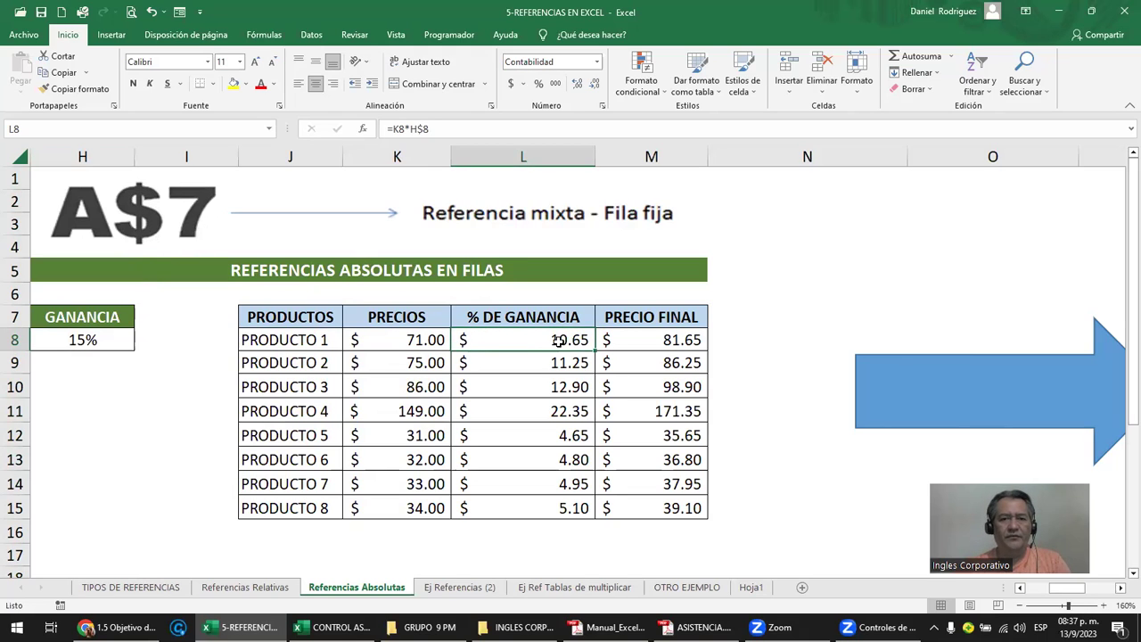
left_click_drag(558, 340, 563, 505)
- Clear L8:L15 and enter =K8*H8 as PRODUCTO 1's profit formula
key("Delete")
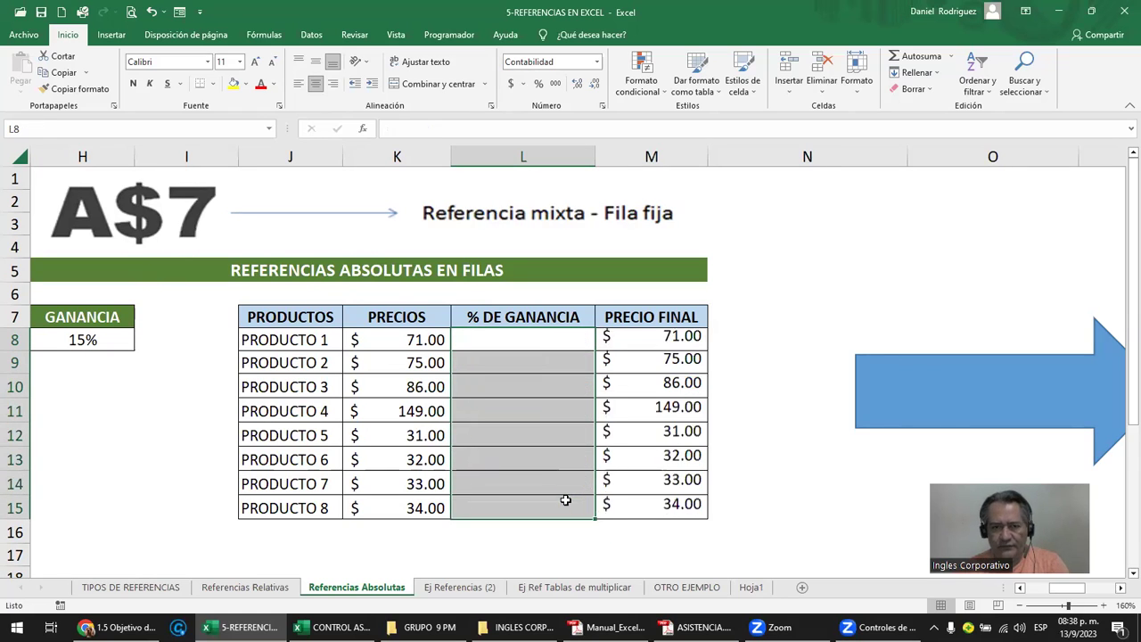
left_click(523, 342)
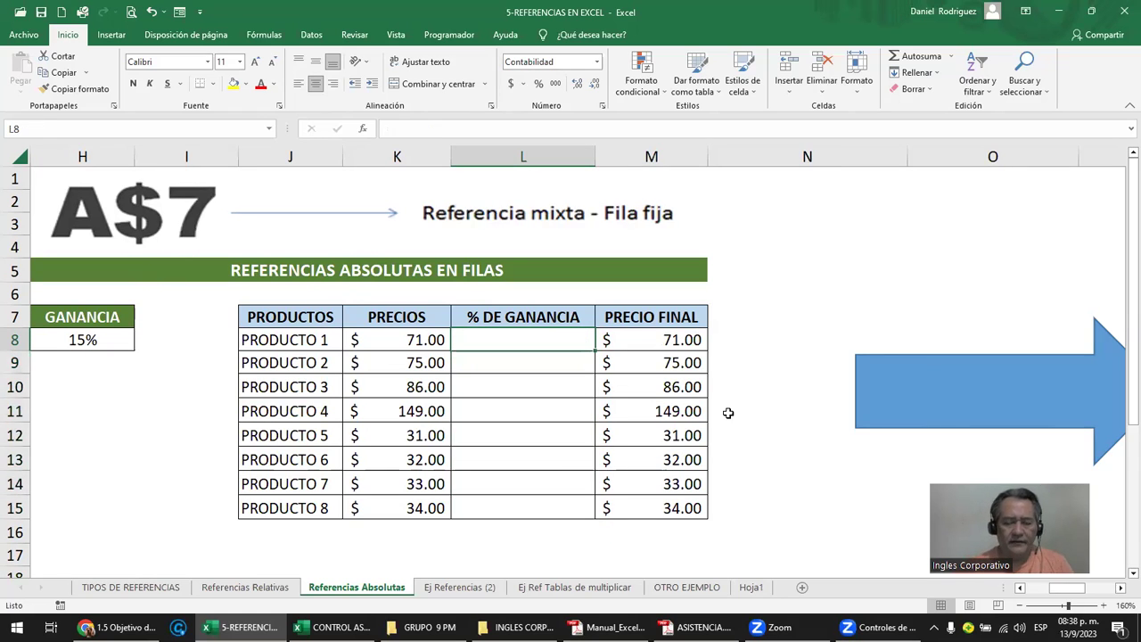
type("=")
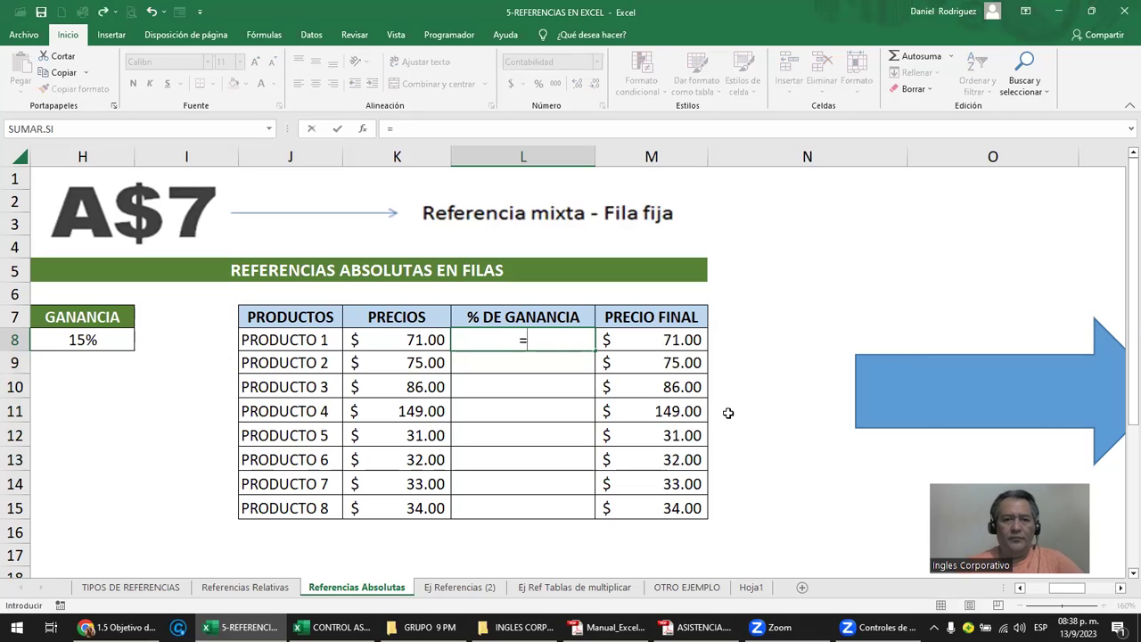
left_click(434, 340)
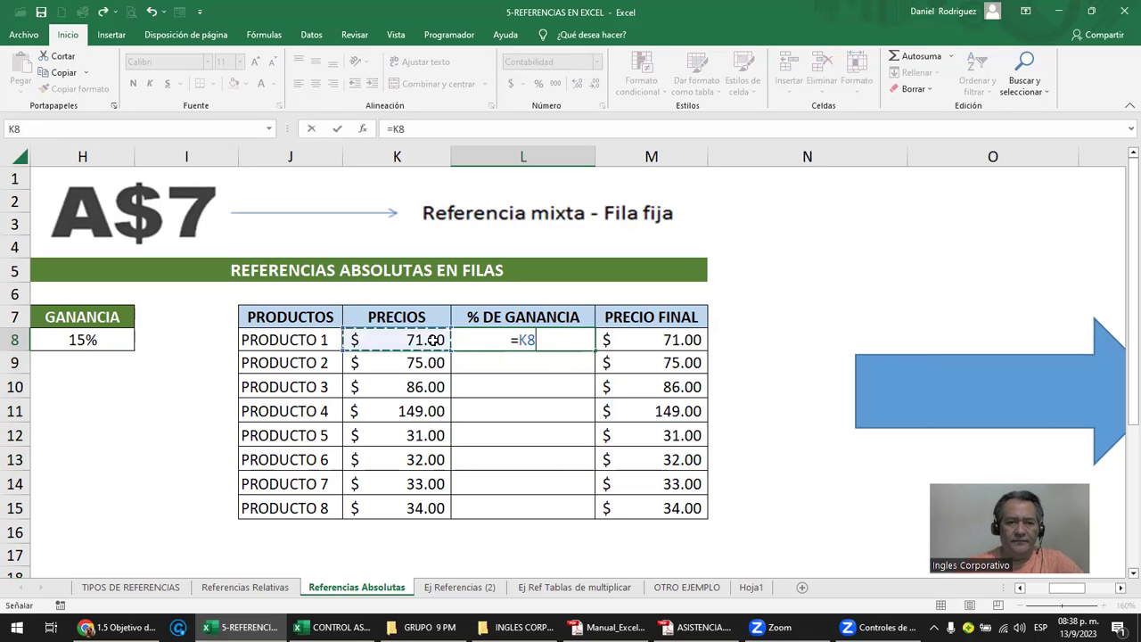
type("*")
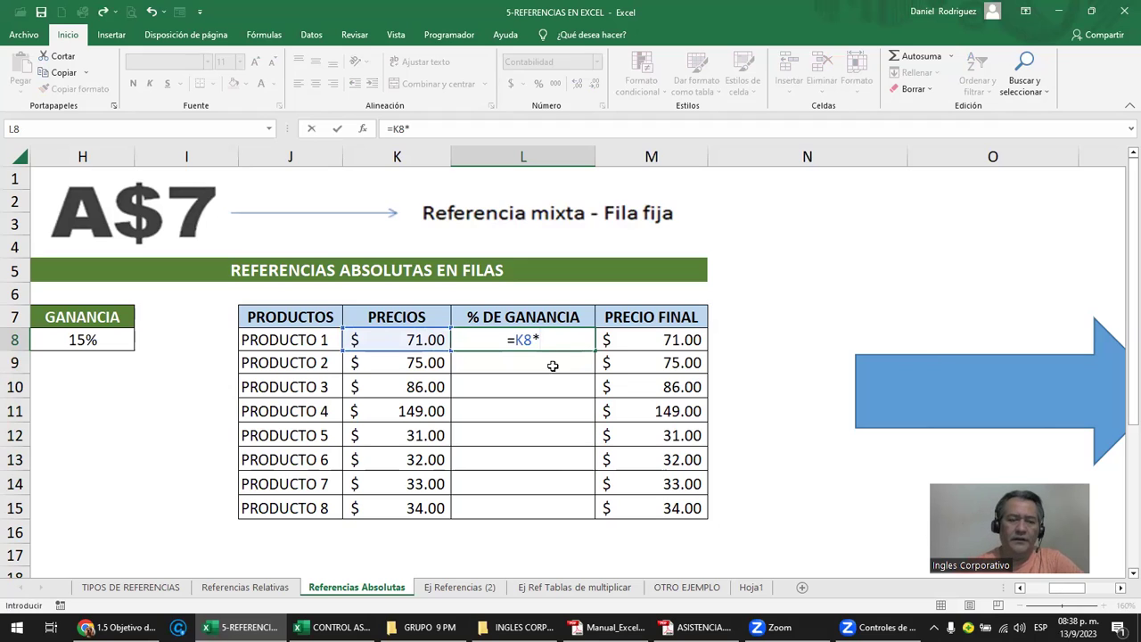
left_click(72, 340)
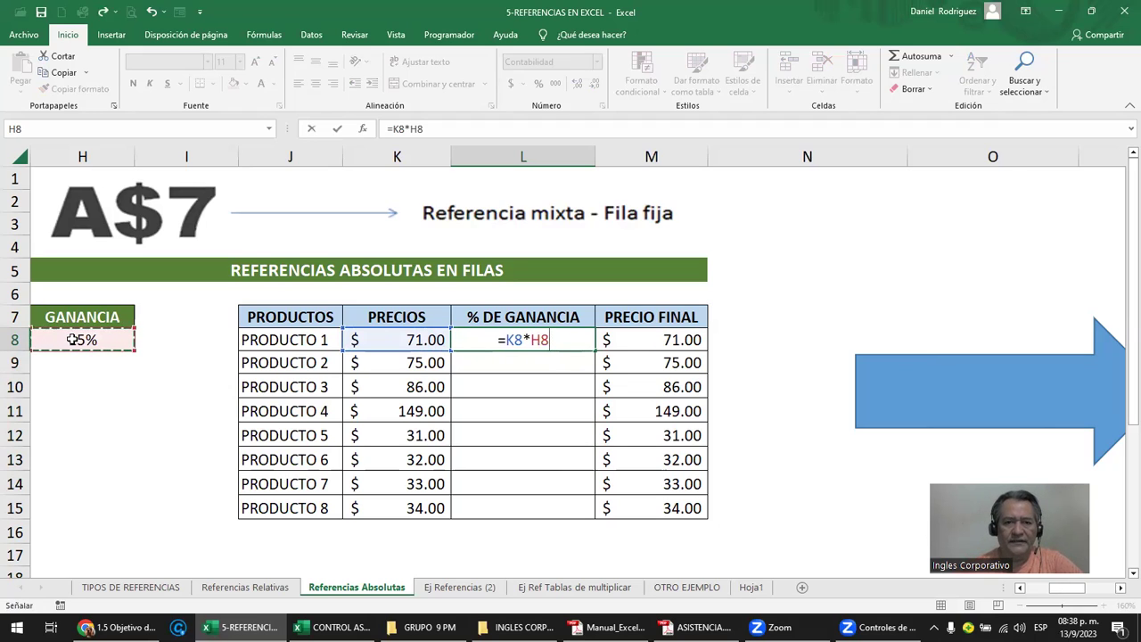
key("Return")
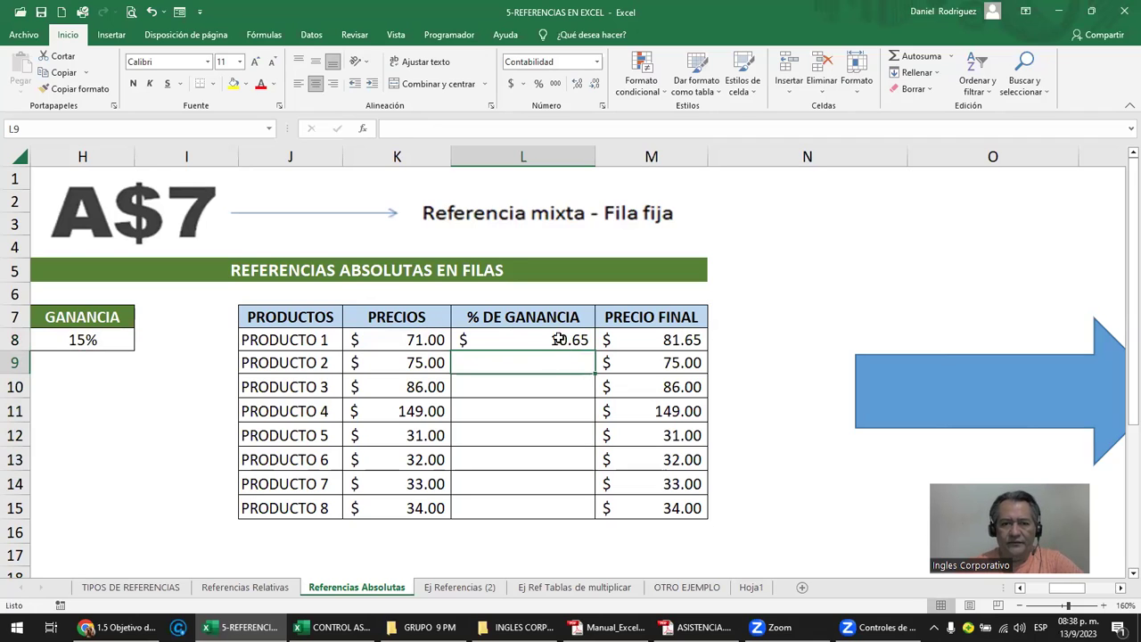
- Fill the profit formula down to PRODUCTO 8 and inspect PRODUCTO 2's copied formula
left_click(558, 339)
double_click(594, 352)
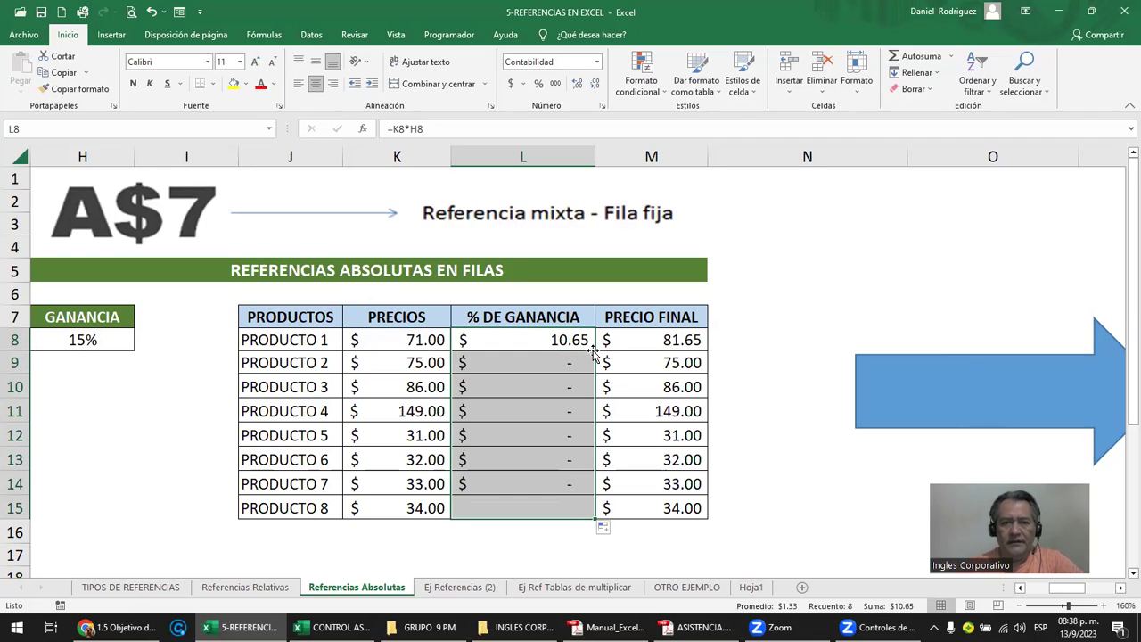
double_click(528, 340)
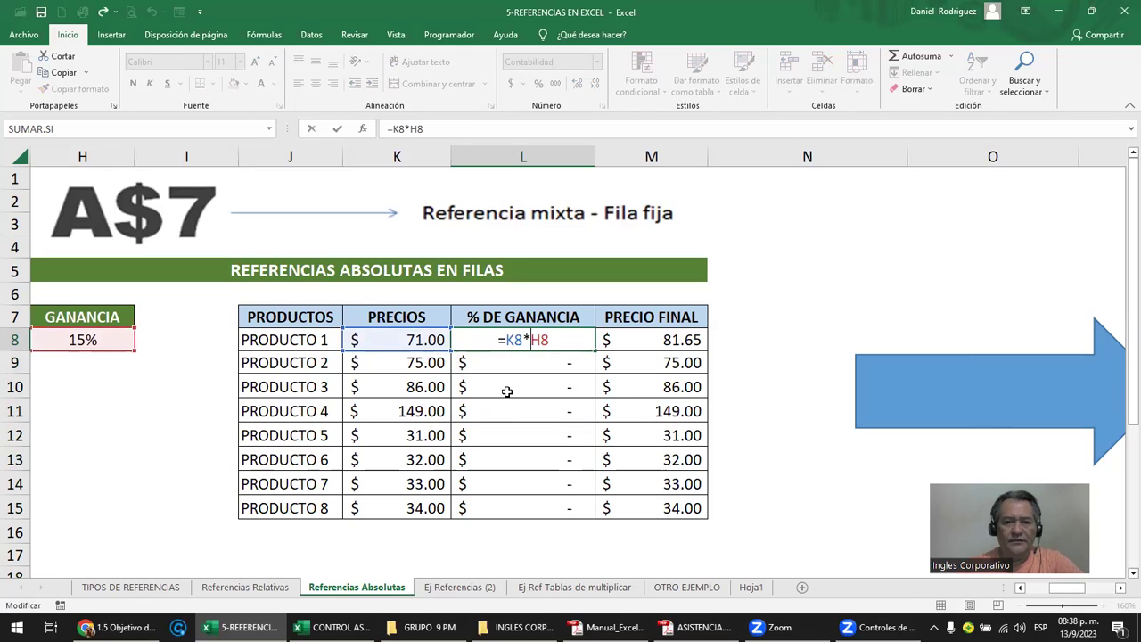
left_click(529, 362)
key("Escape")
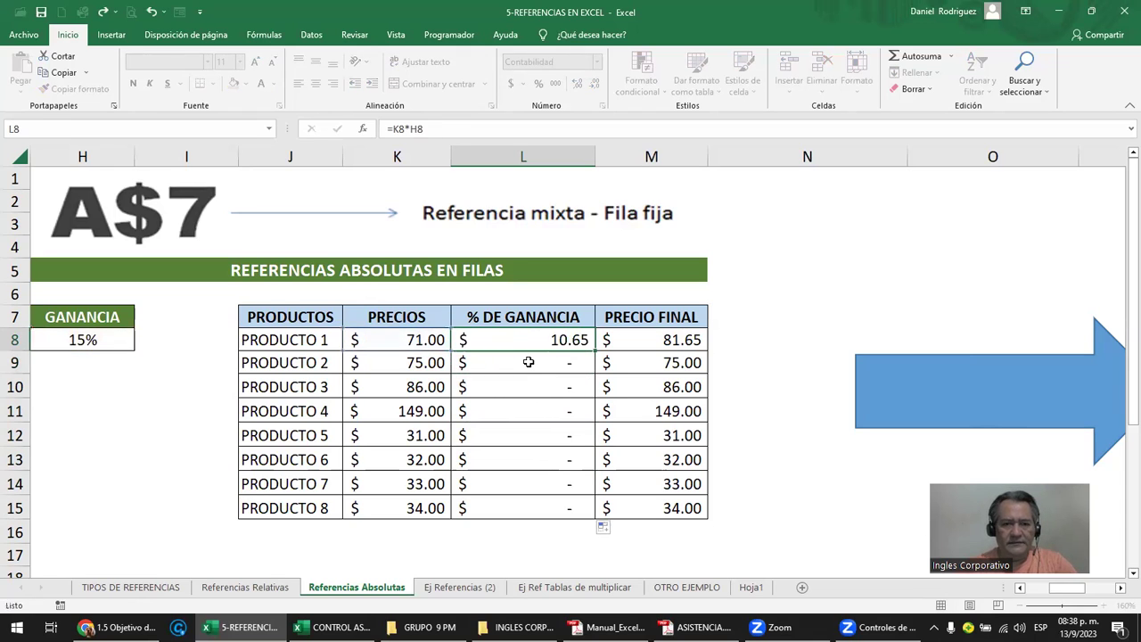
double_click(528, 362)
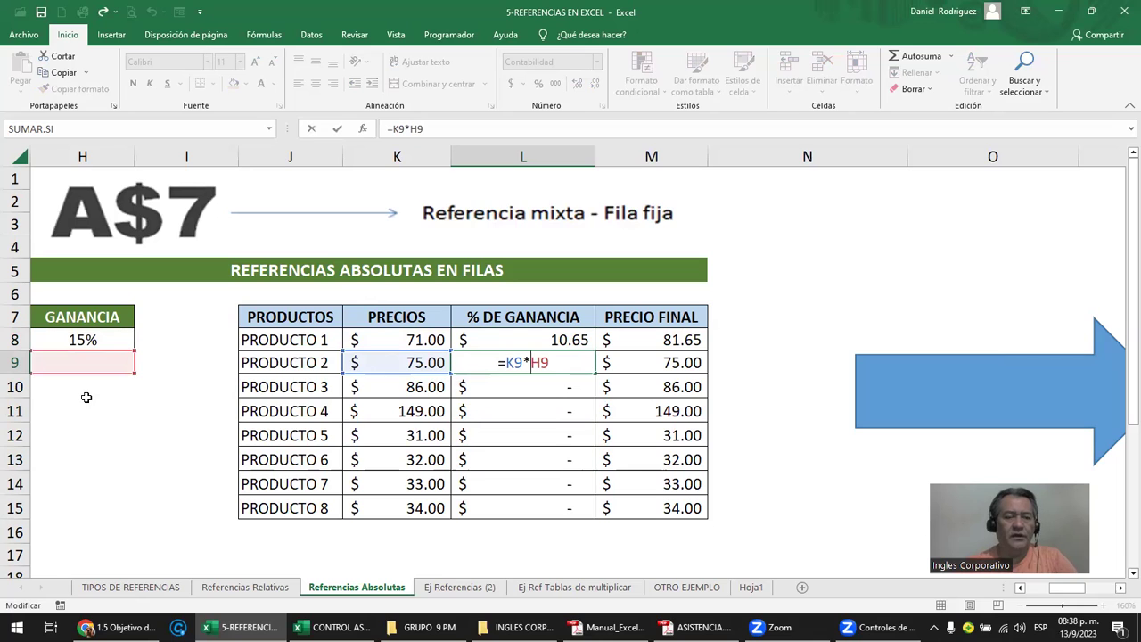
left_click(90, 156)
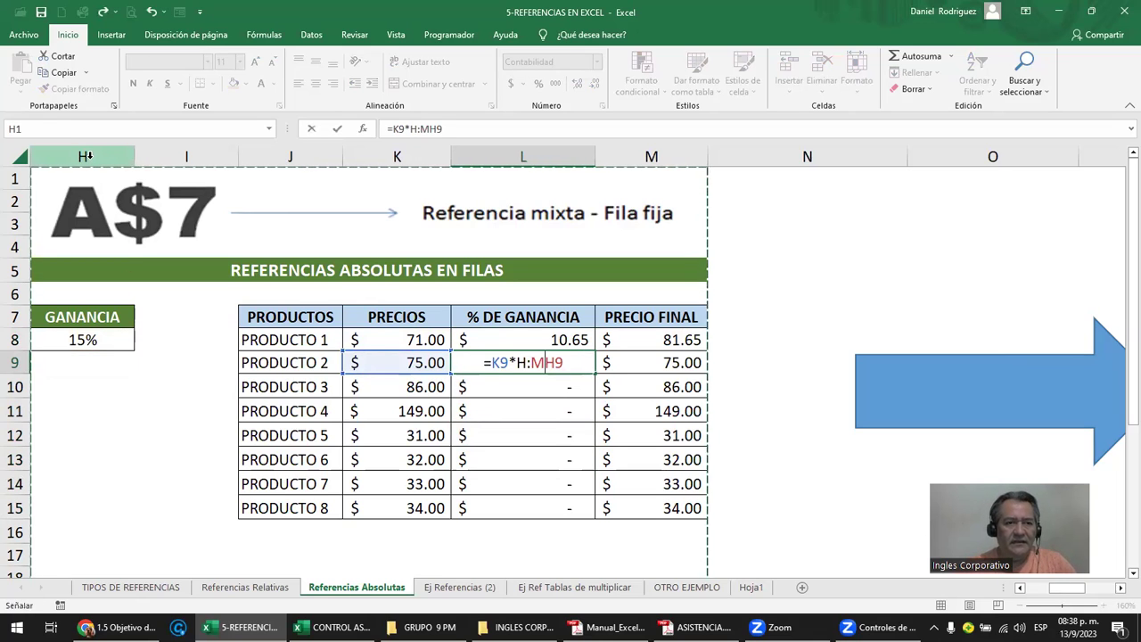
key("Escape")
- Clear the copied profit formulas in L9:L15, keeping only L8's formula
left_click(82, 156)
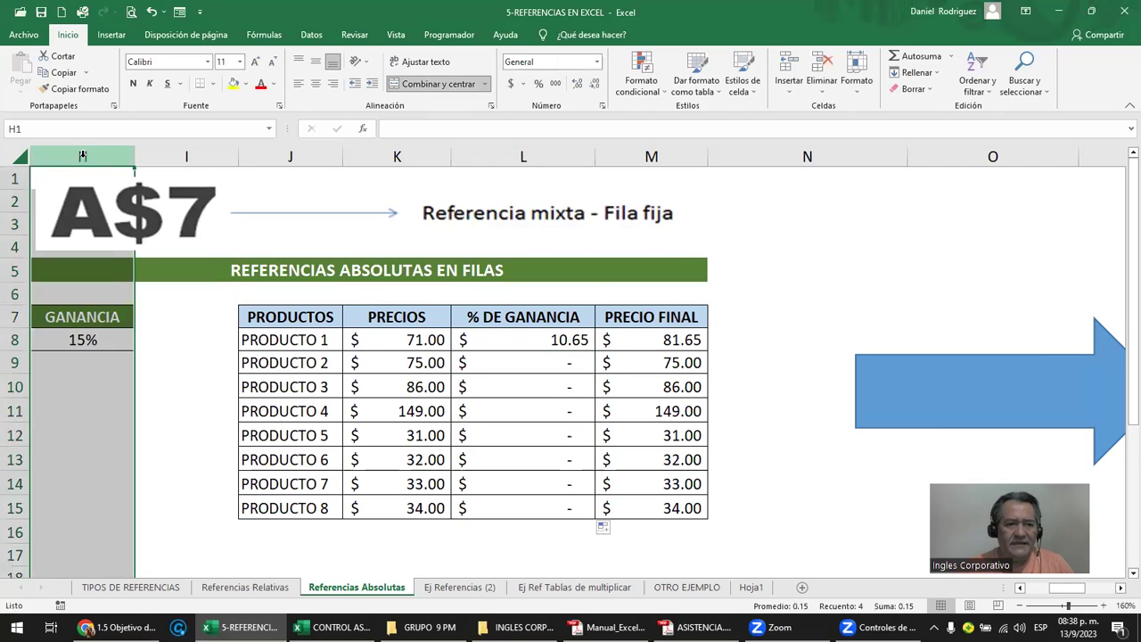
left_click(14, 340, "ctrl")
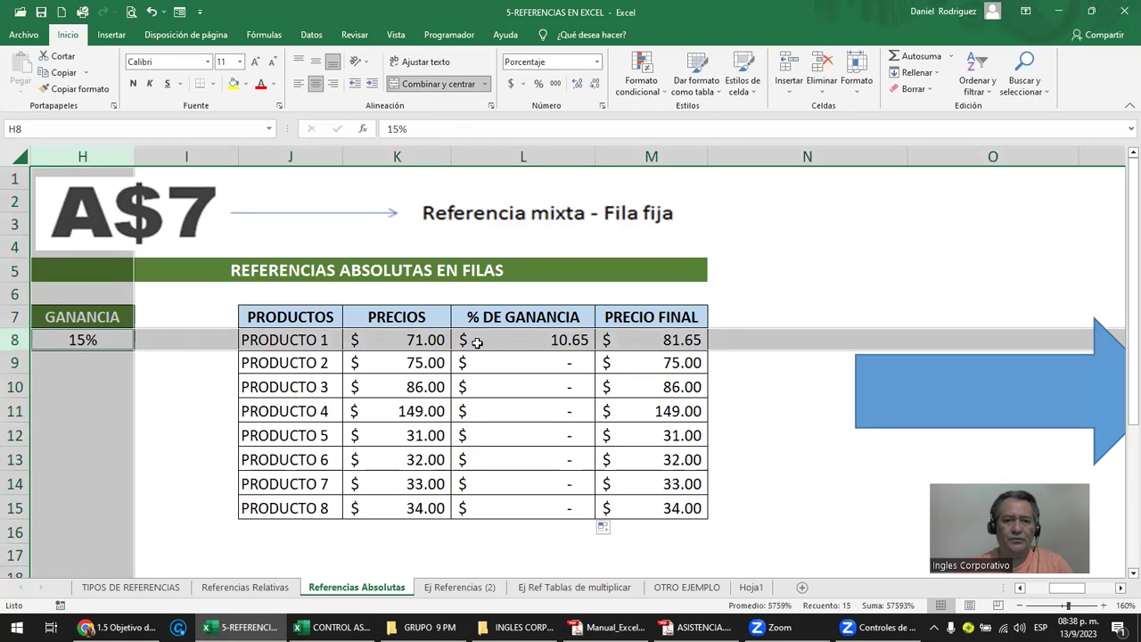
double_click(565, 339)
left_click_drag(573, 364, 581, 505)
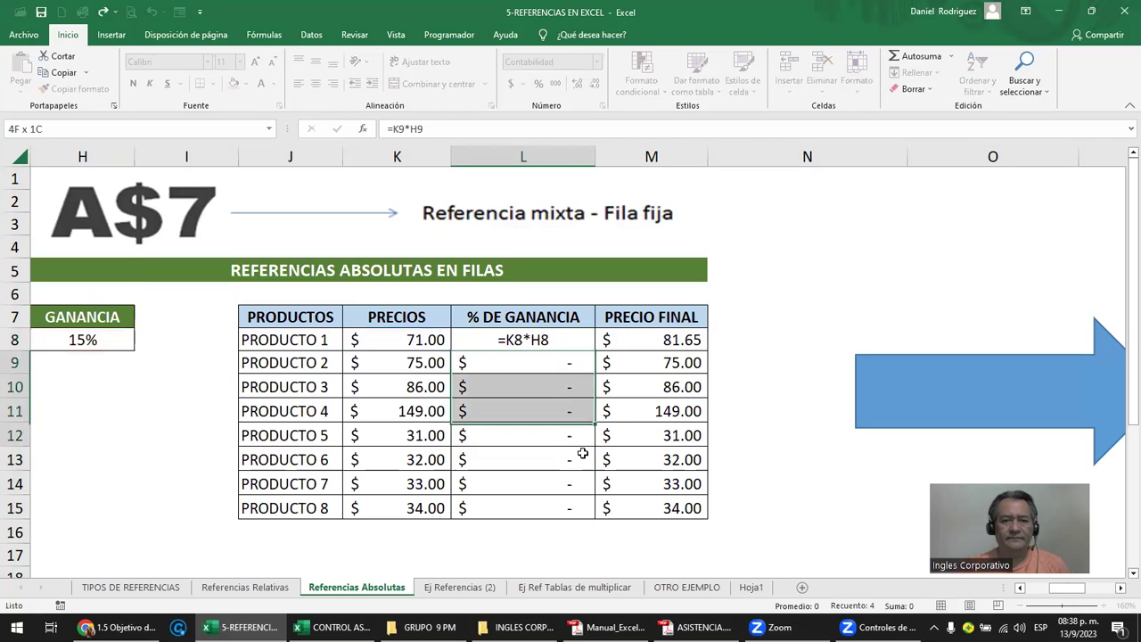
key("Delete")
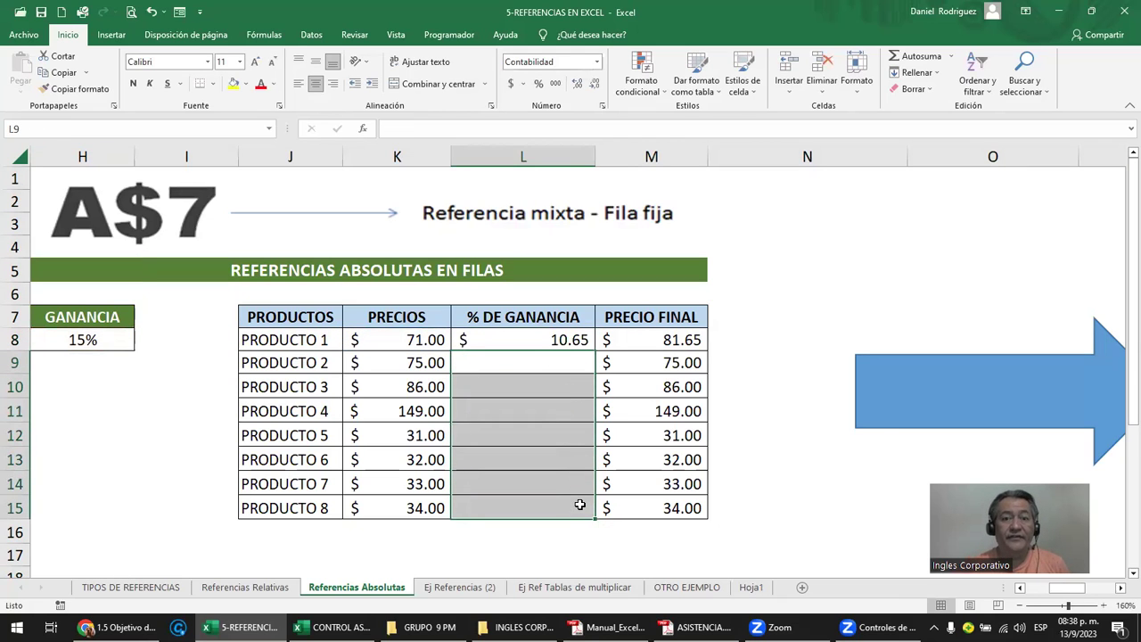
left_click(114, 337)
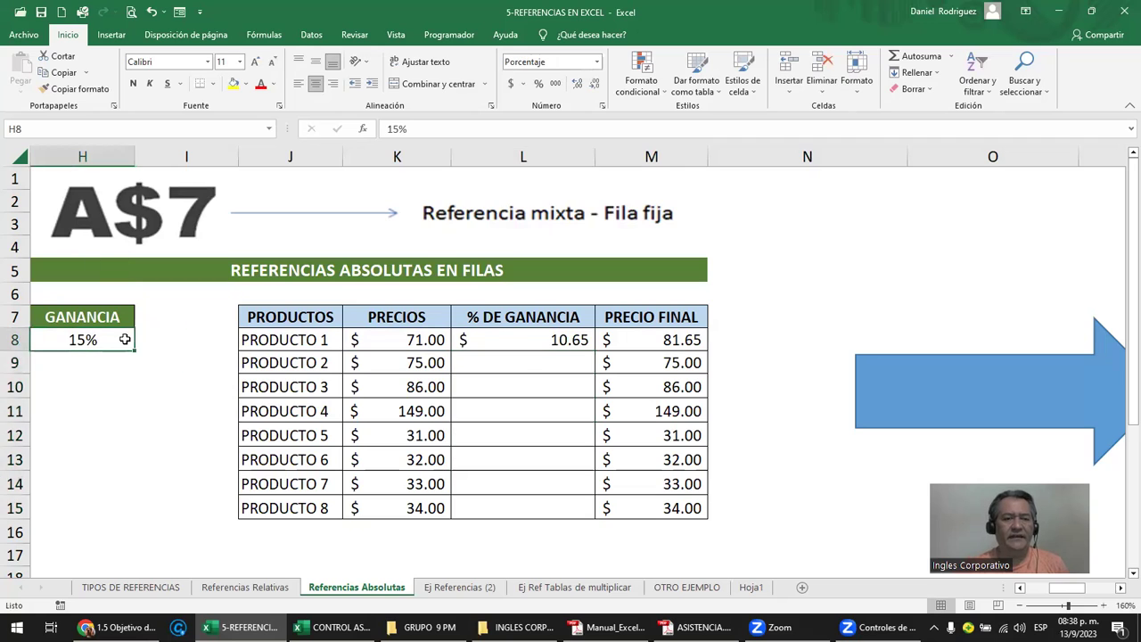
double_click(554, 341)
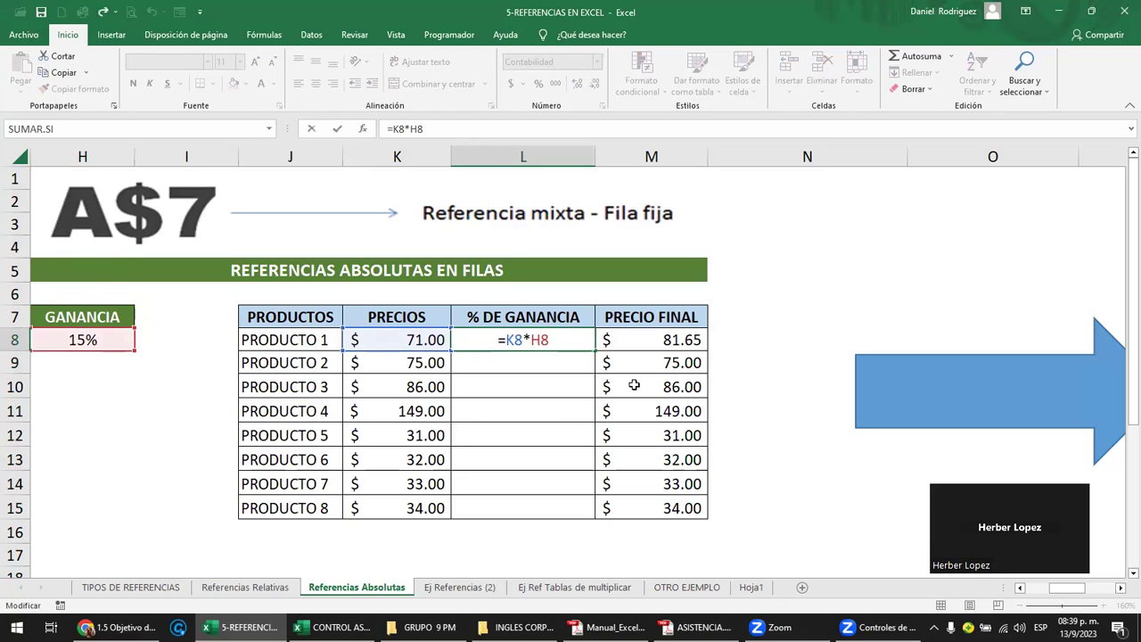
- Change L8's formula to =K8*H$8 and fill it down through L15
type("$")
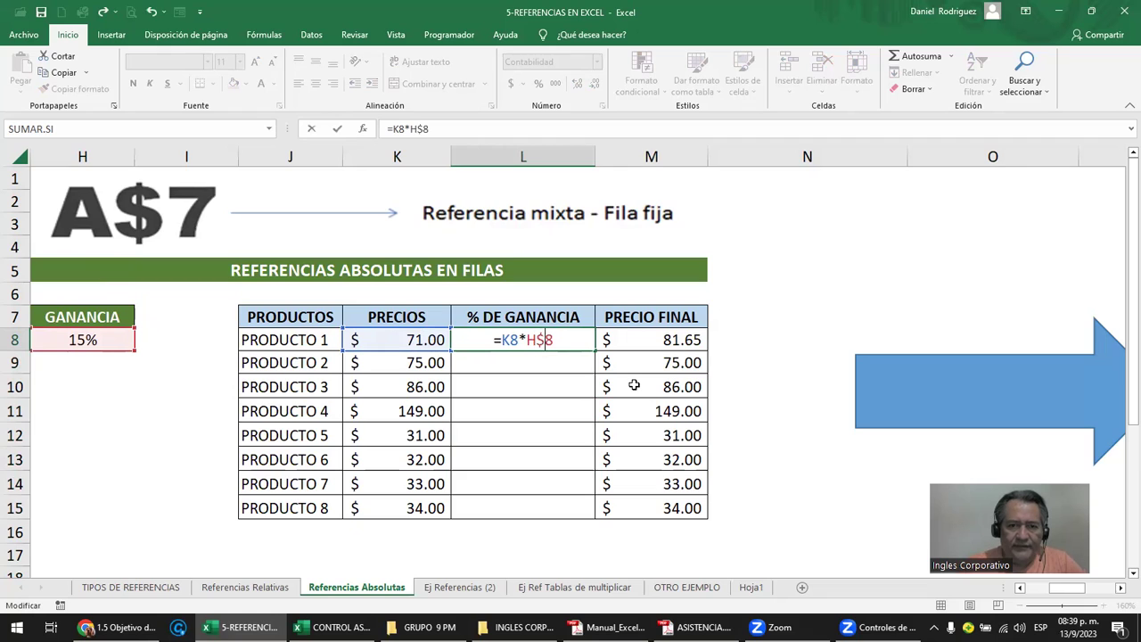
key("BackSpace")
key("F4")
key("F4")
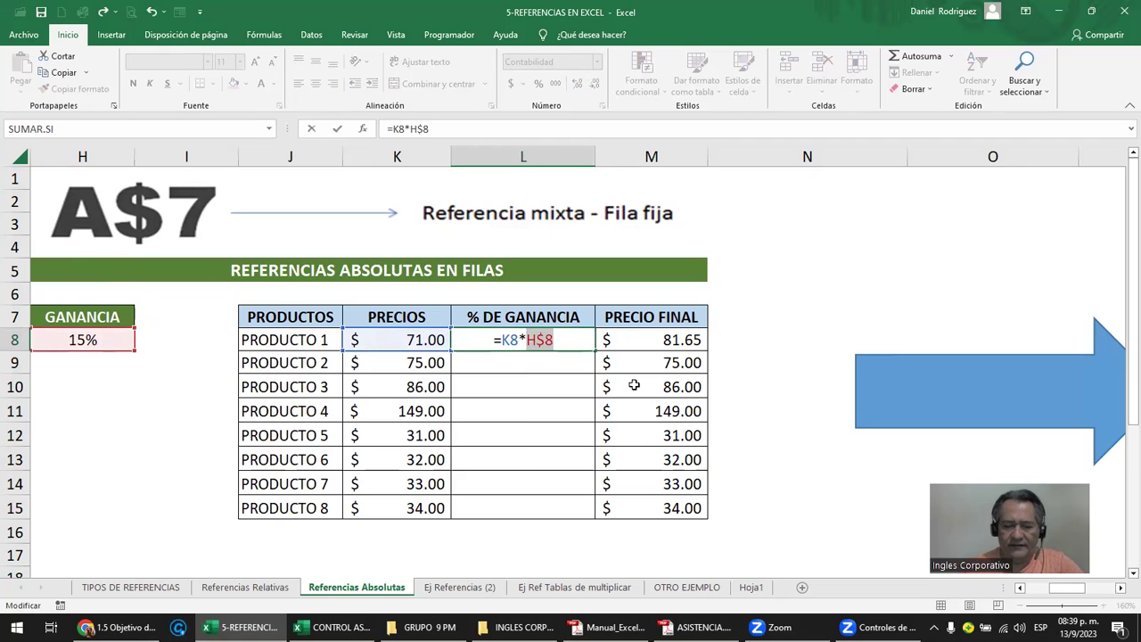
key("Return")
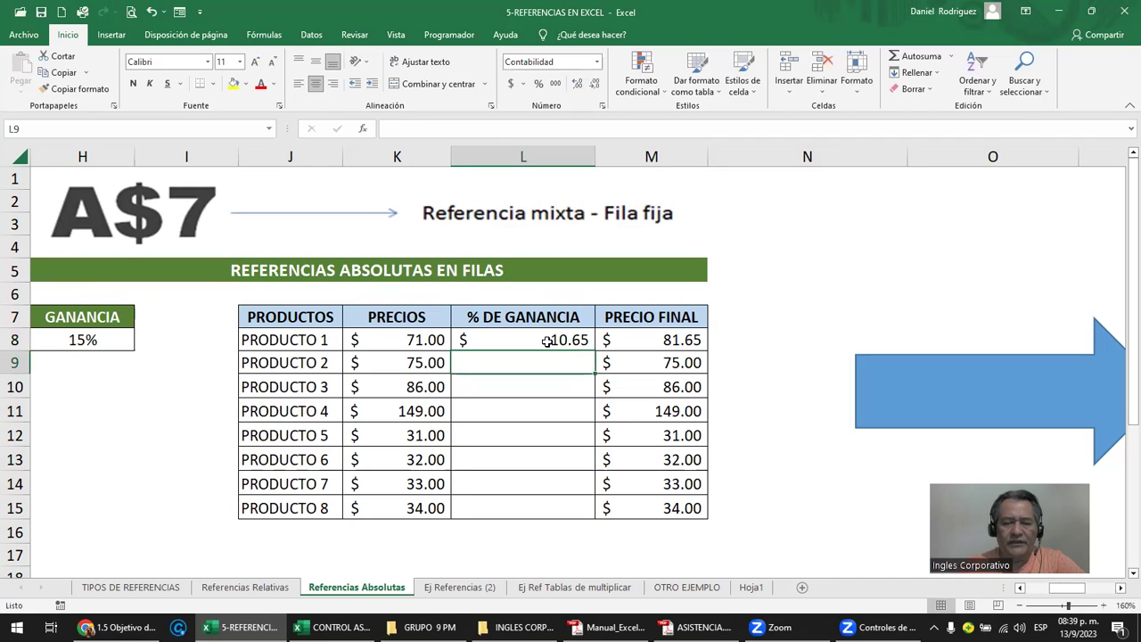
left_click(548, 341)
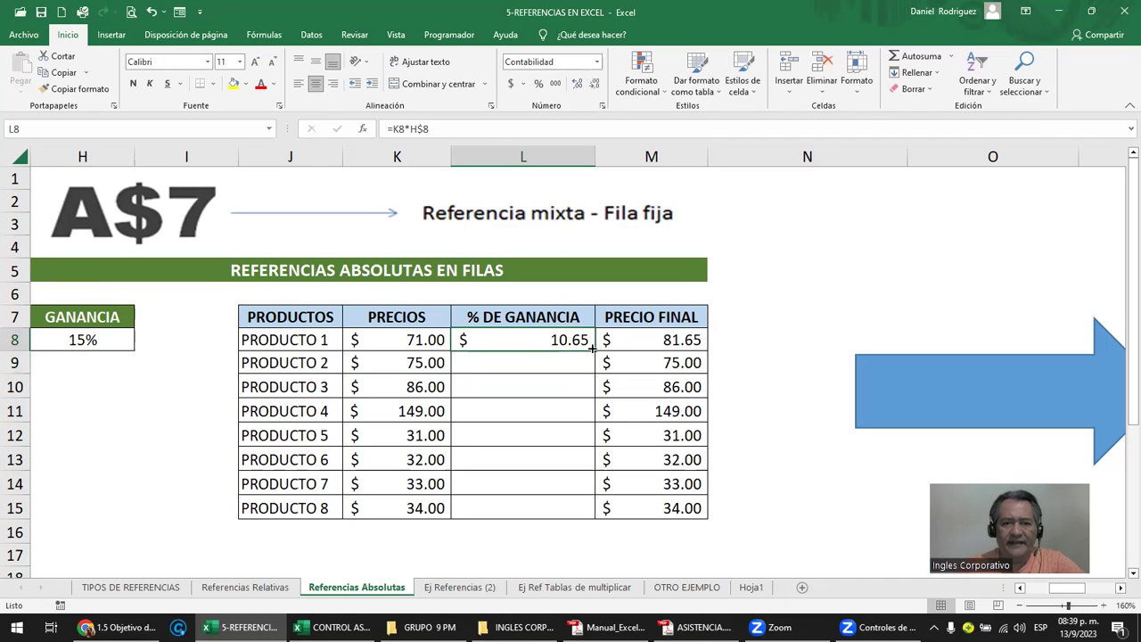
double_click(594, 350)
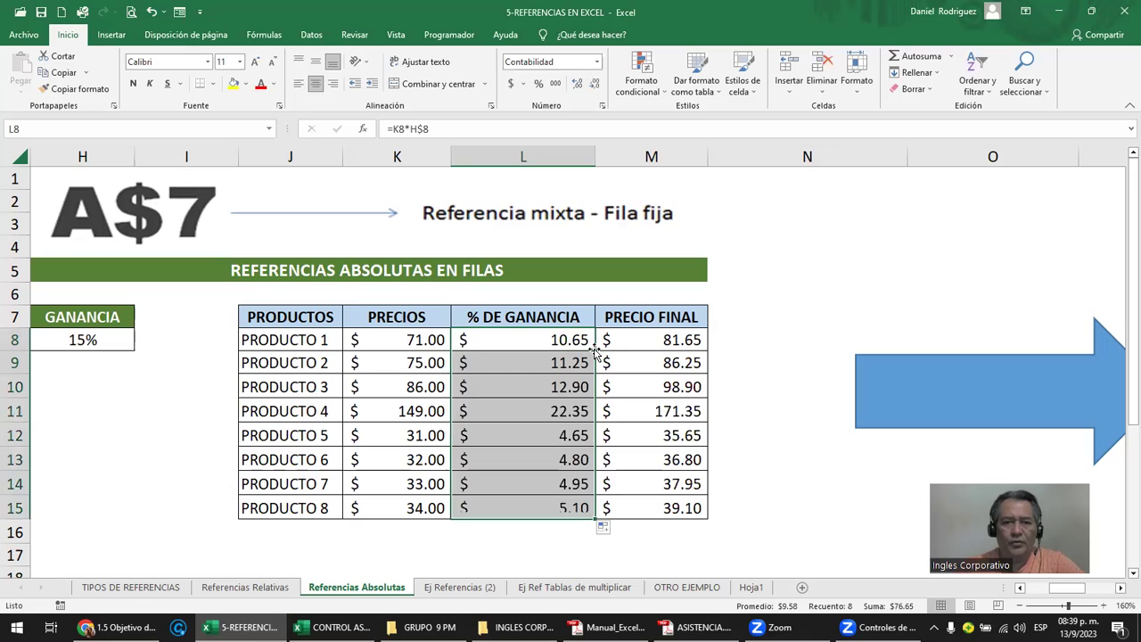
left_click(569, 361)
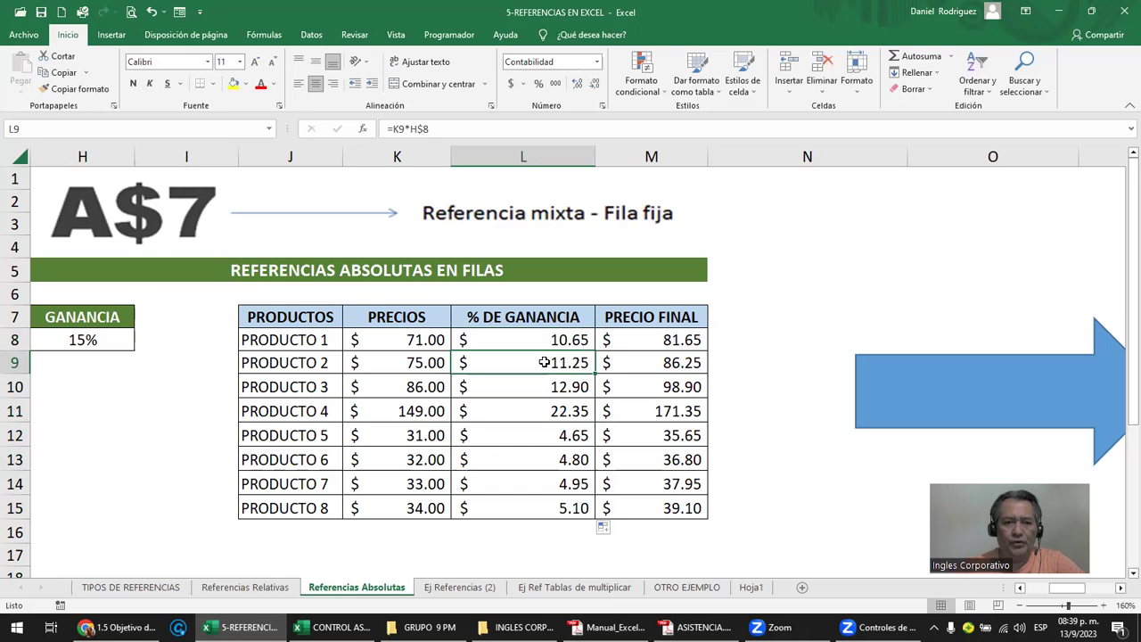
double_click(543, 362)
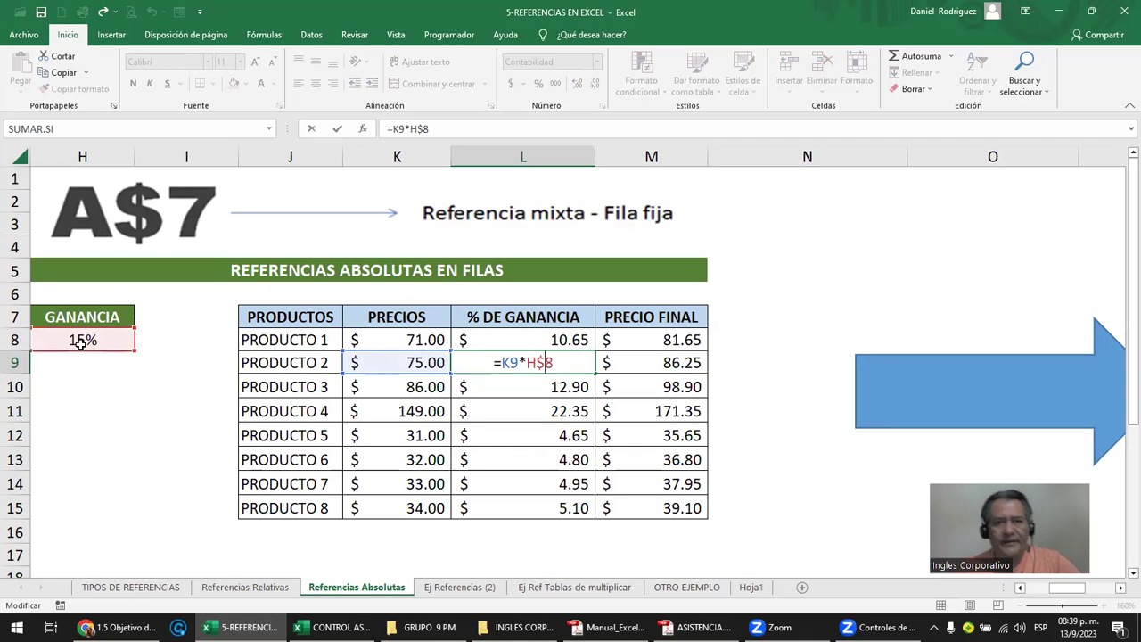
key("Return")
double_click(555, 386)
key("Return")
double_click(554, 411)
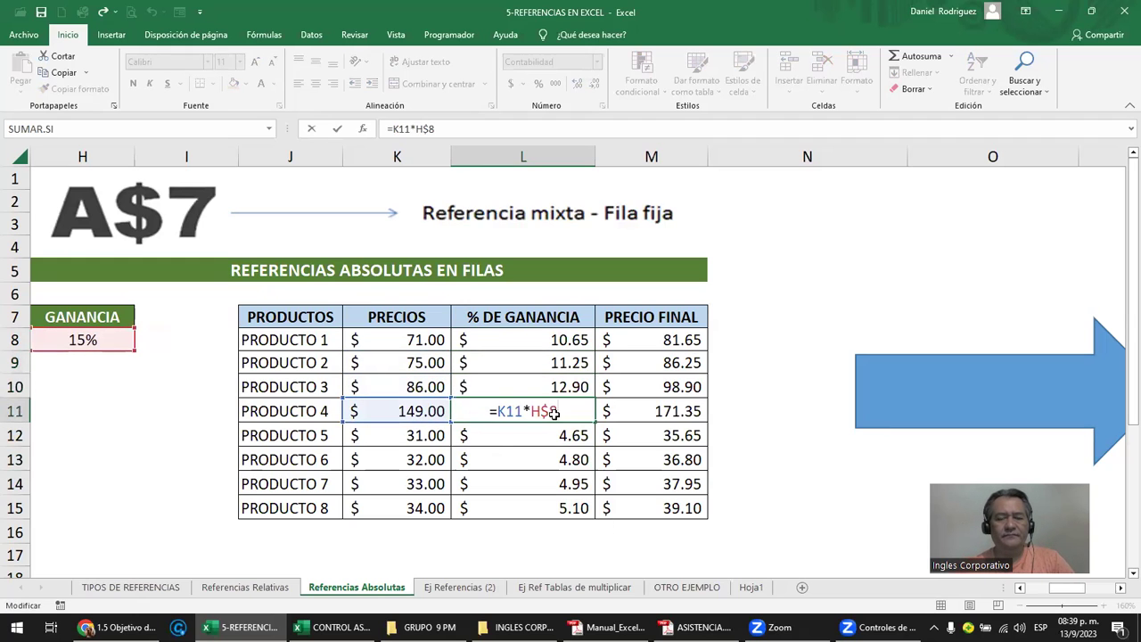
key("Return")
double_click(549, 435)
key("Escape")
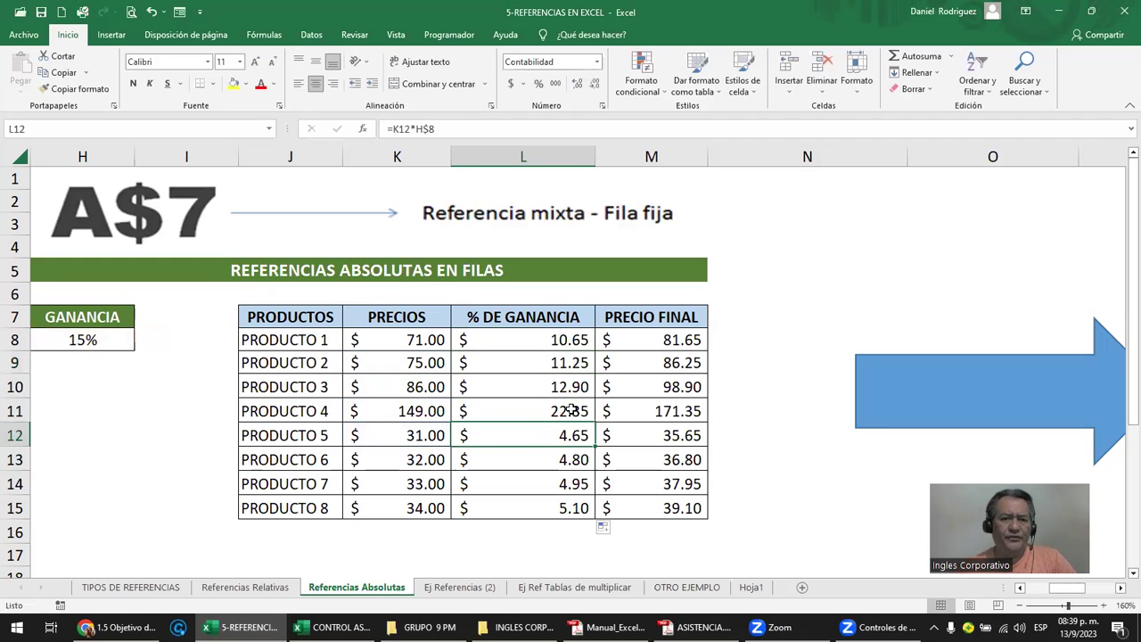
double_click(557, 340)
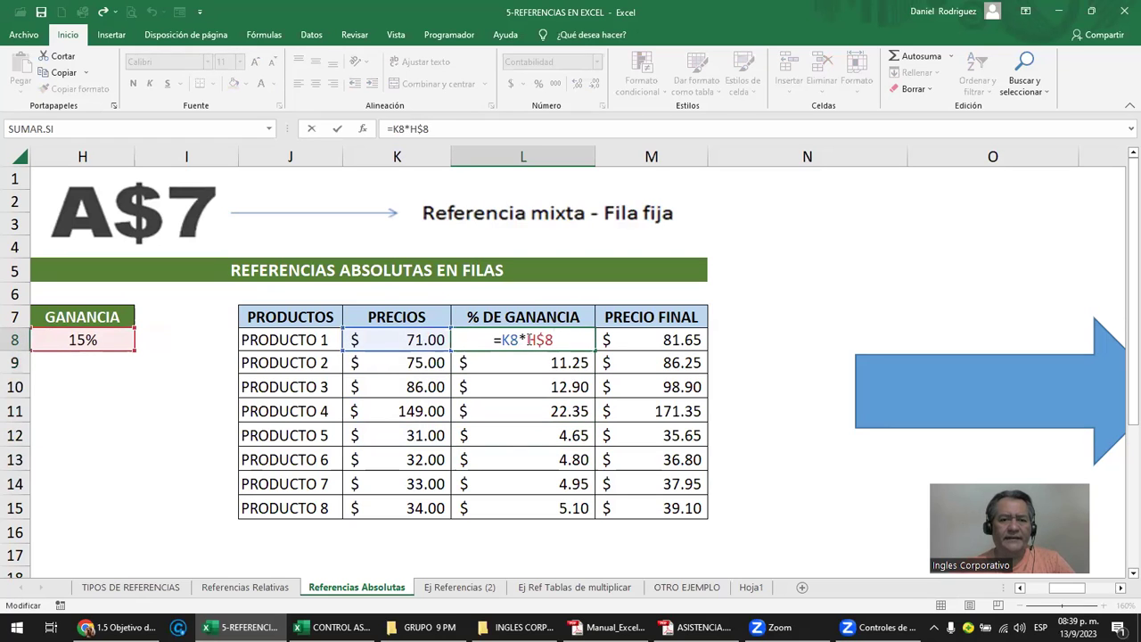
key("Escape")
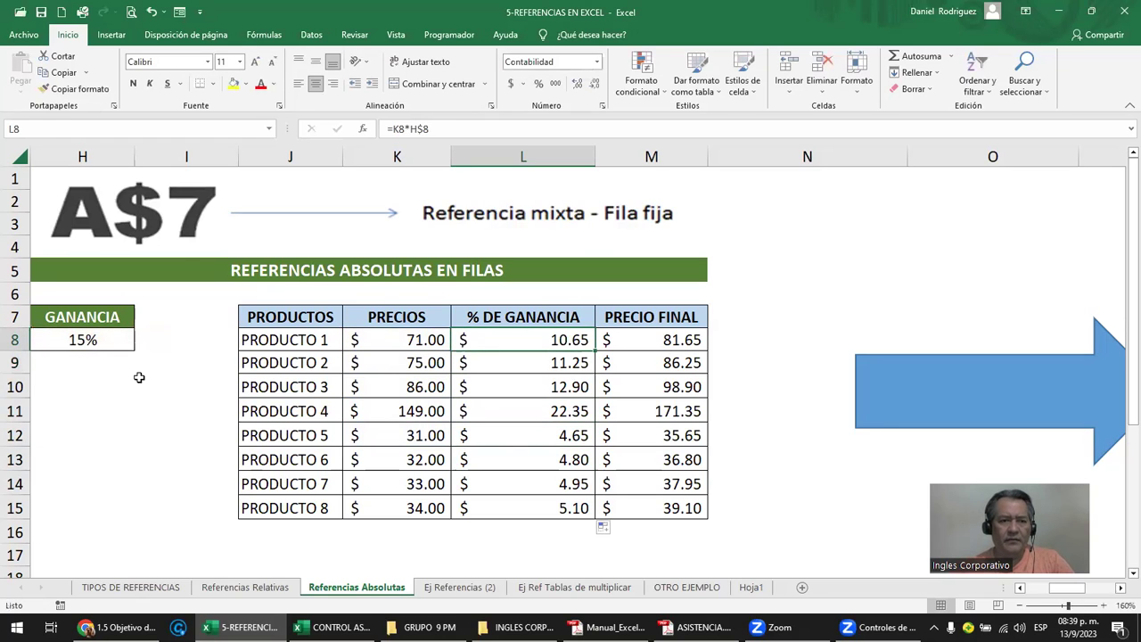
double_click(531, 340)
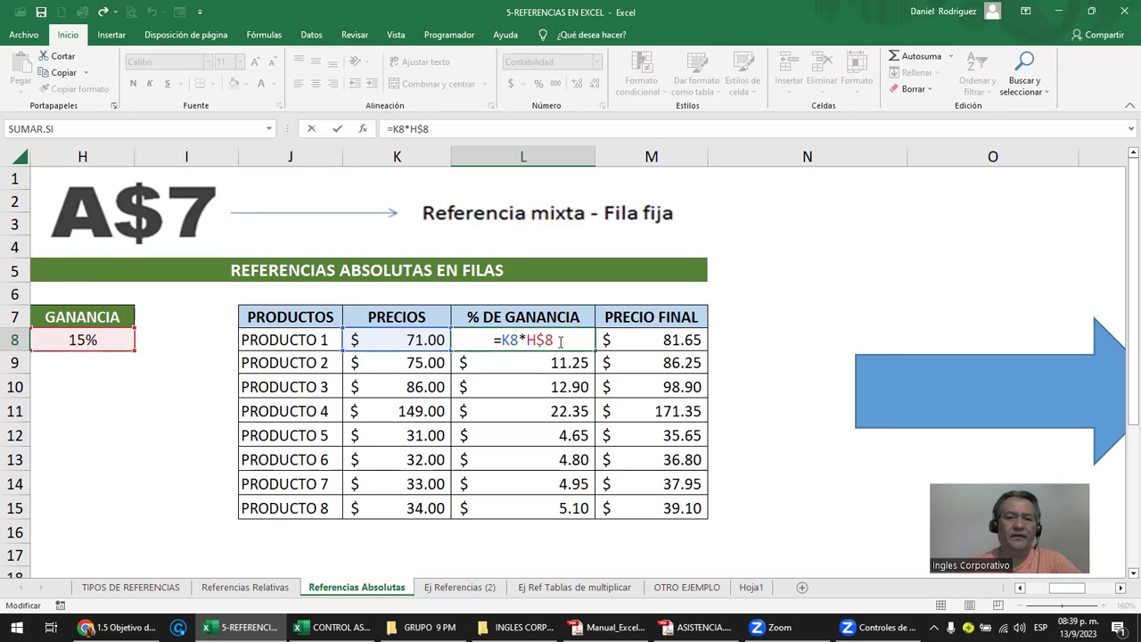
key("Return")
double_click(575, 362)
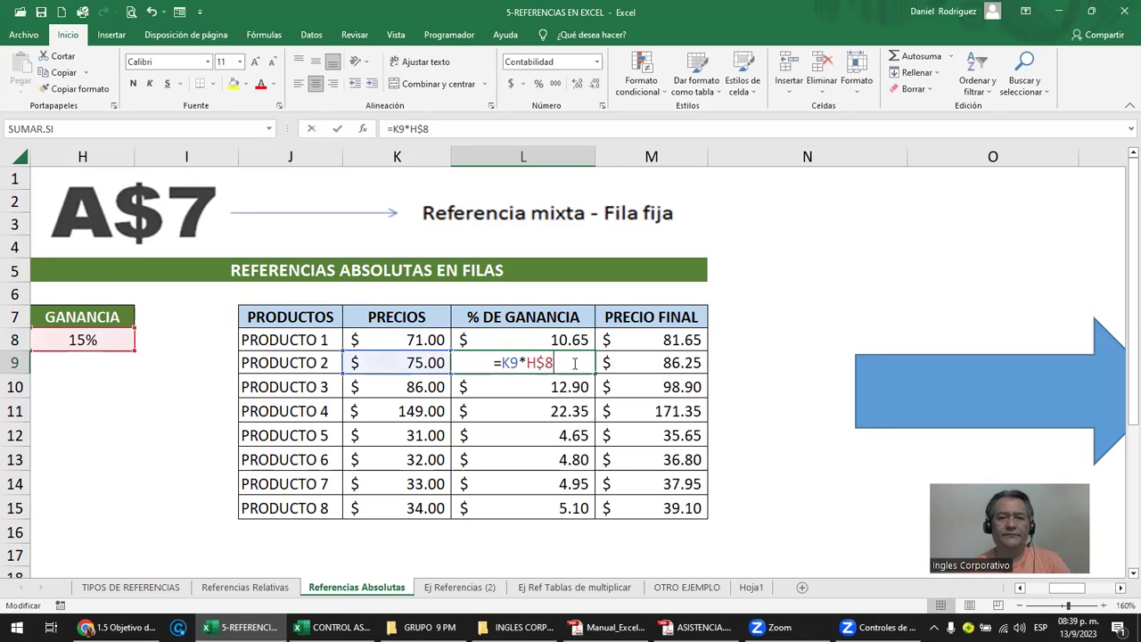
key("ctrl+Return")
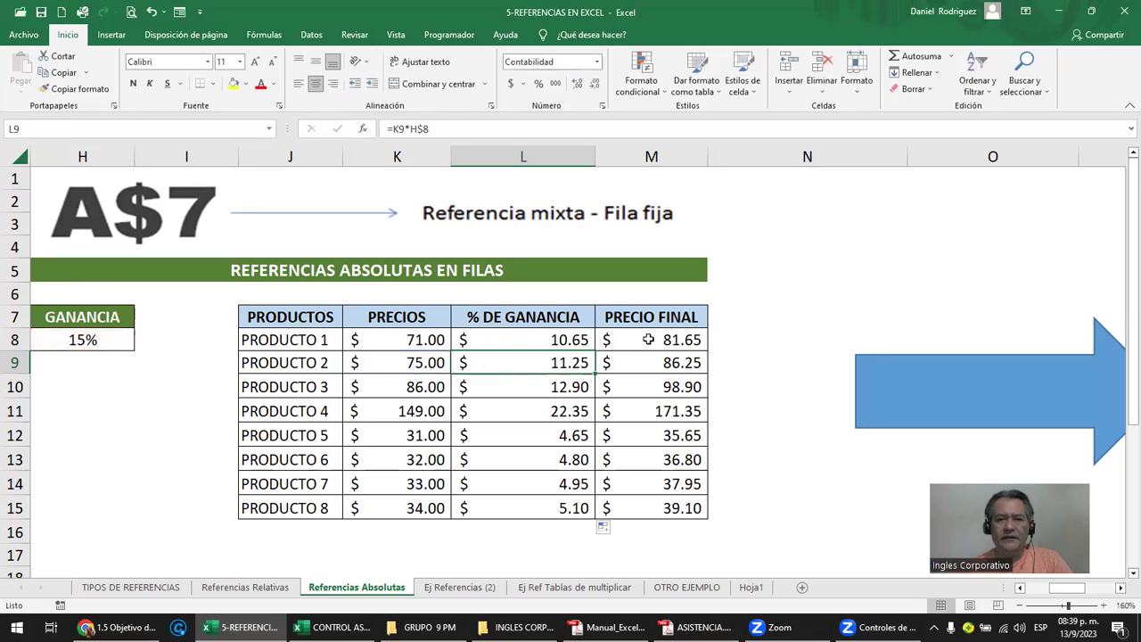
double_click(648, 339)
key("Escape")
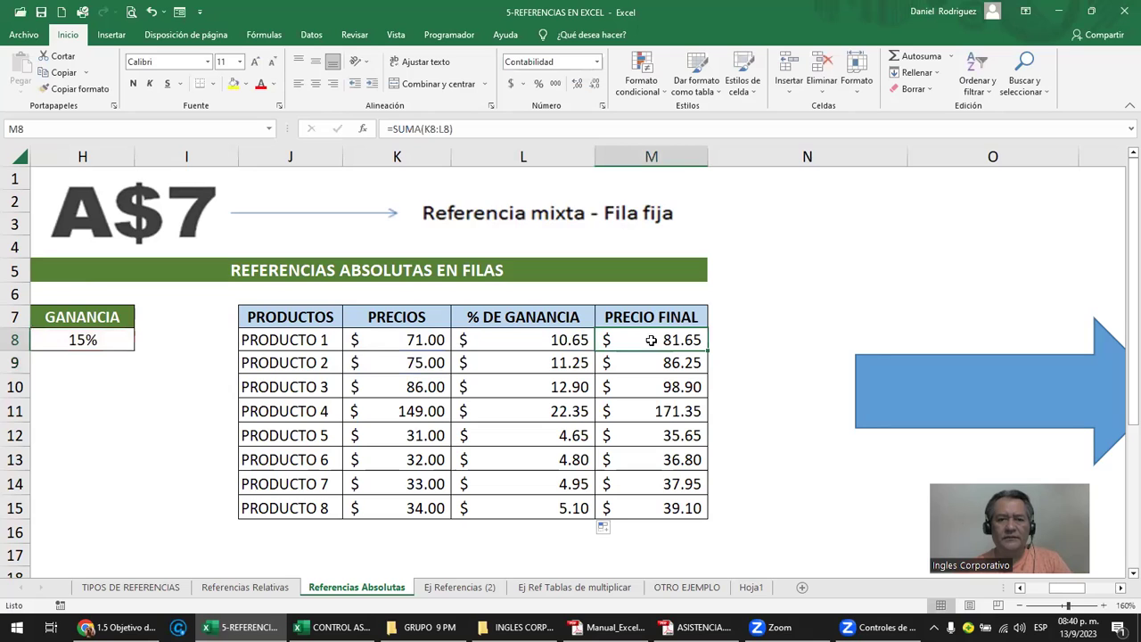
left_click(767, 227)
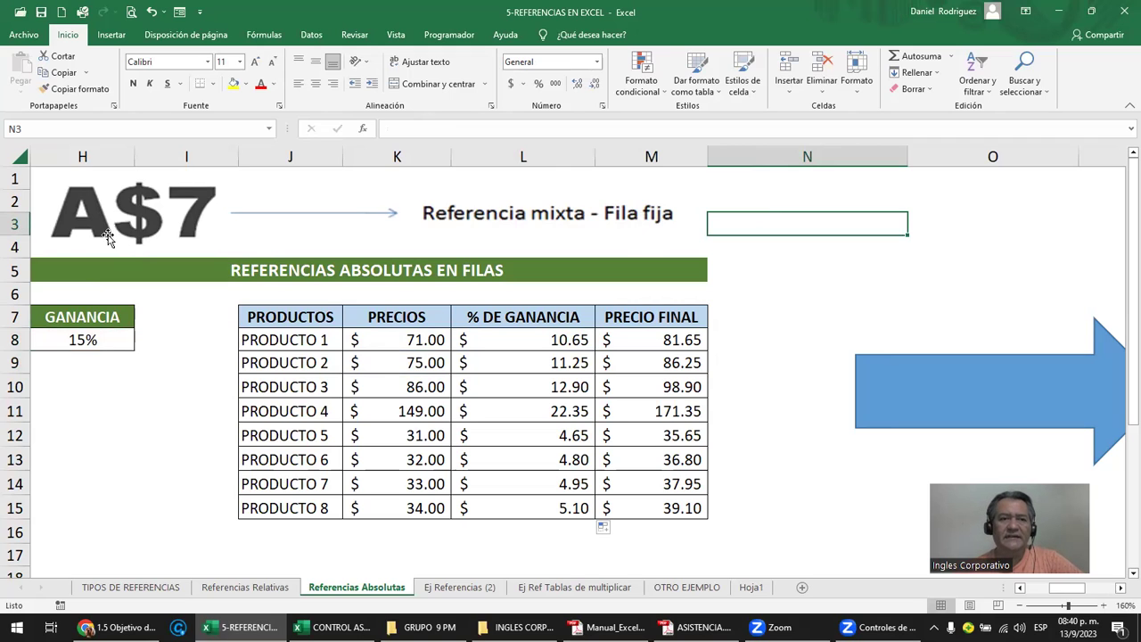
- Scroll to the $A7 table and change the GANANCIA in R8 from 48% to 37%
left_click(837, 194)
key("Right")
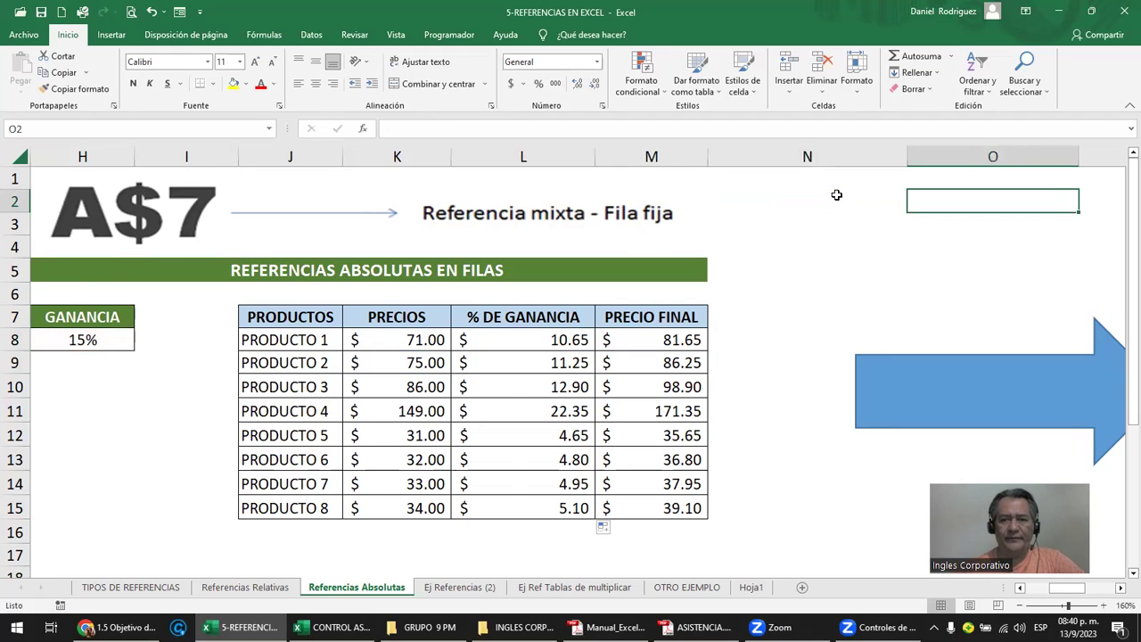
key("Right")
key("Right")
key("Right")
key("Right")
key("Right")
key("Right")
key("Right")
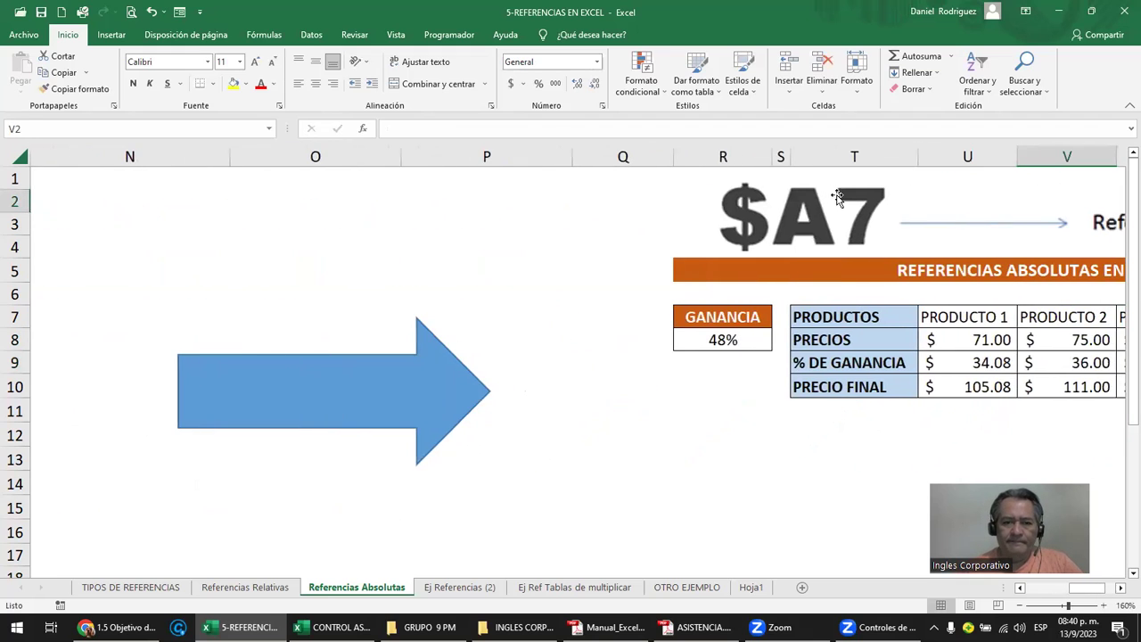
key("Right")
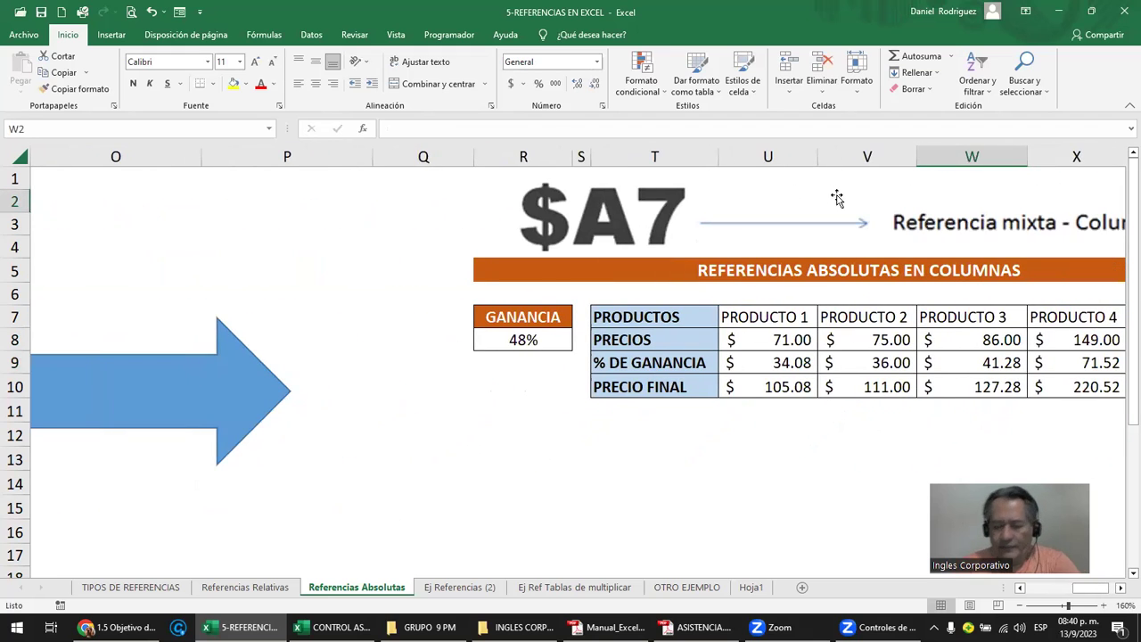
key("Right")
key("Right")
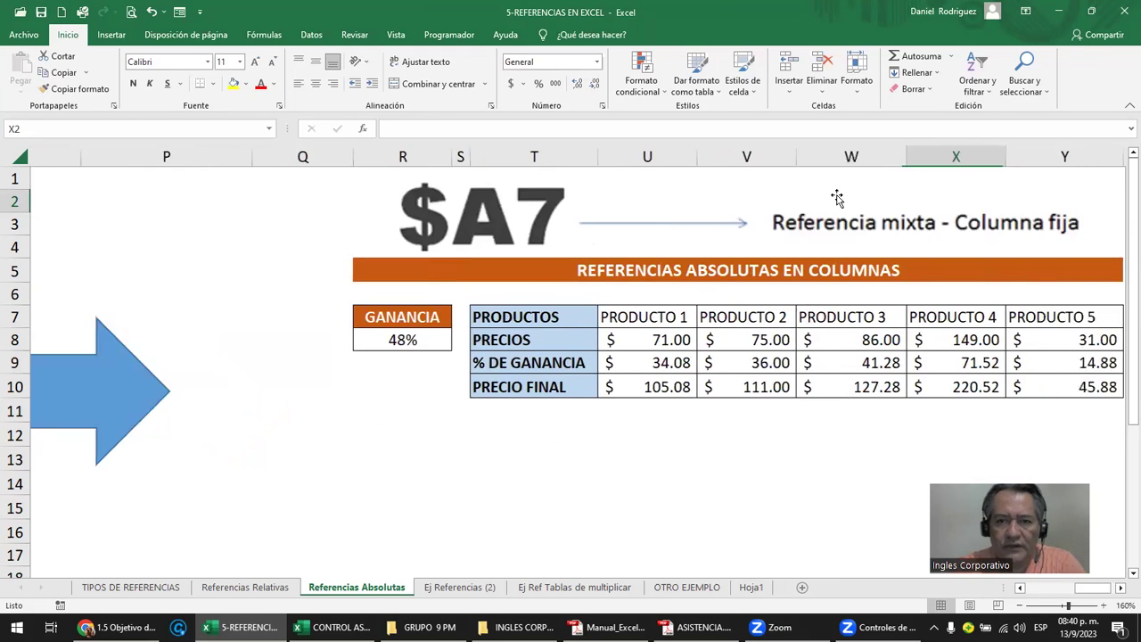
key("Right")
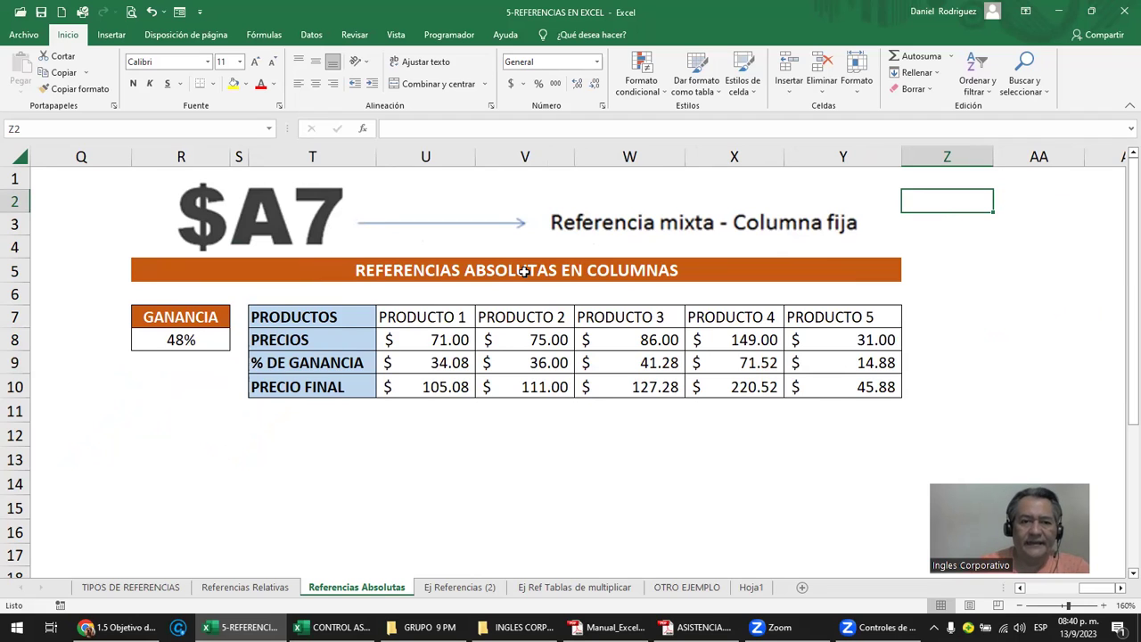
left_click(337, 318)
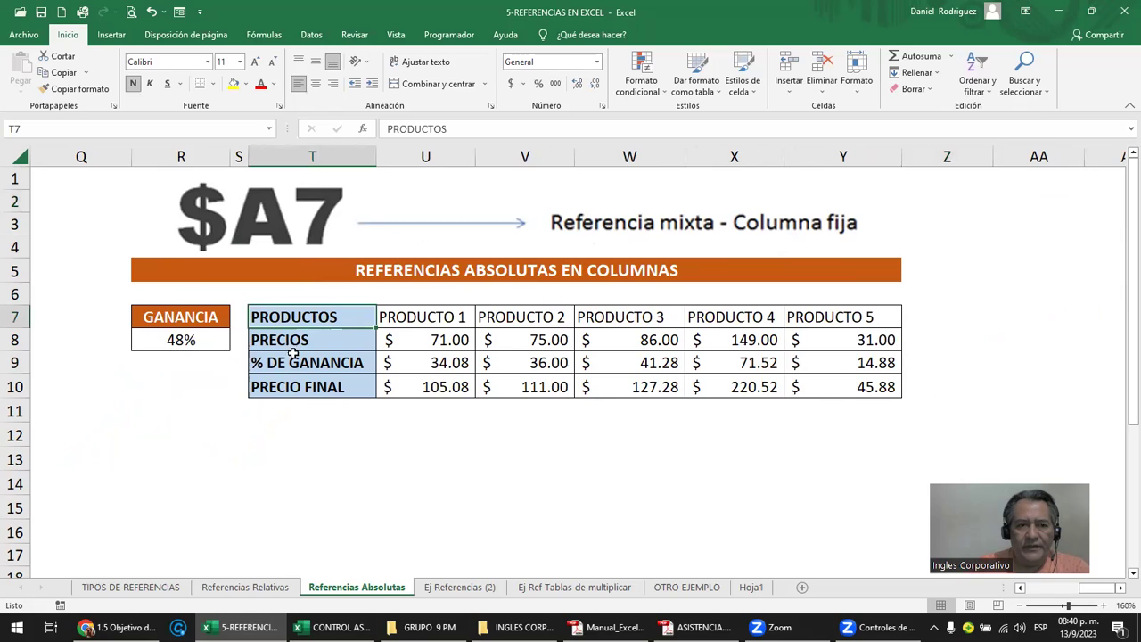
left_click(187, 340)
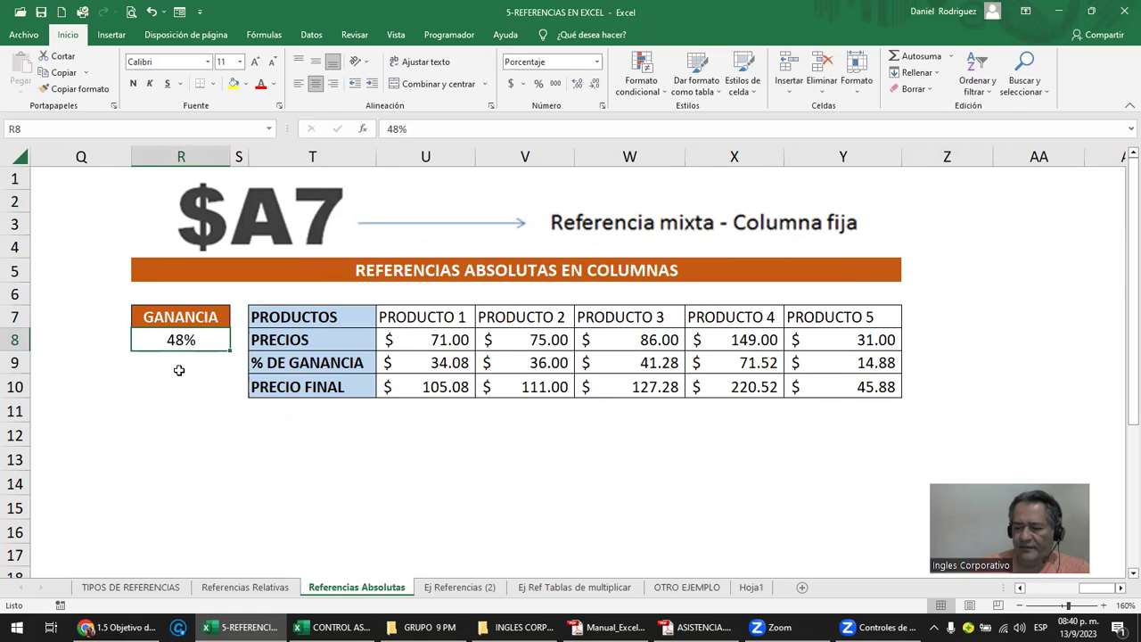
type("37")
key("Return")
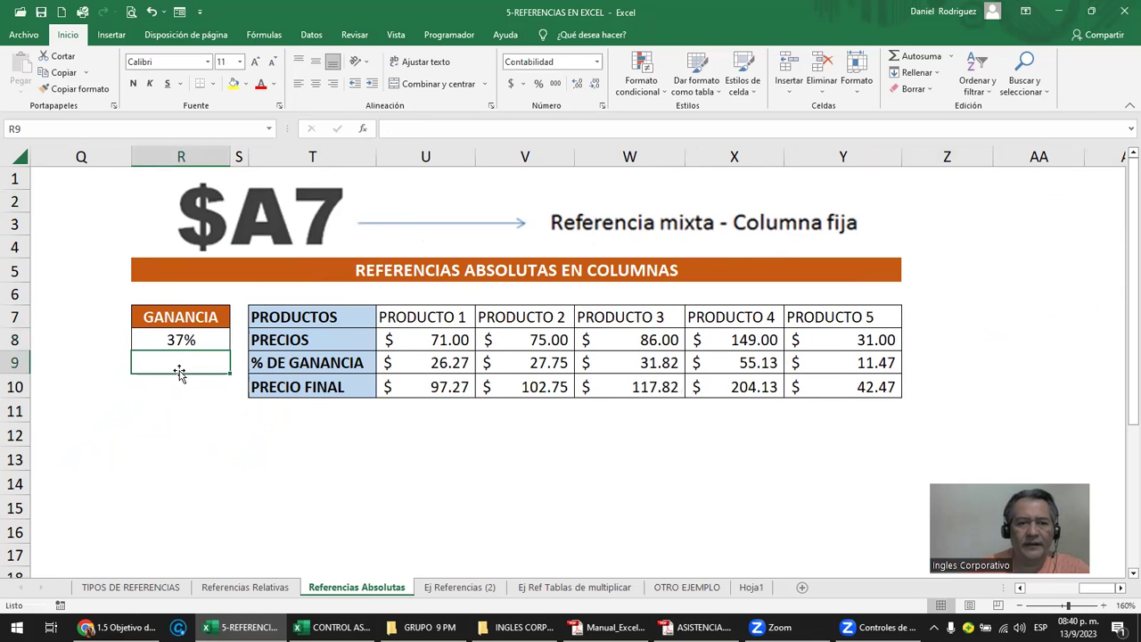
left_click(194, 341)
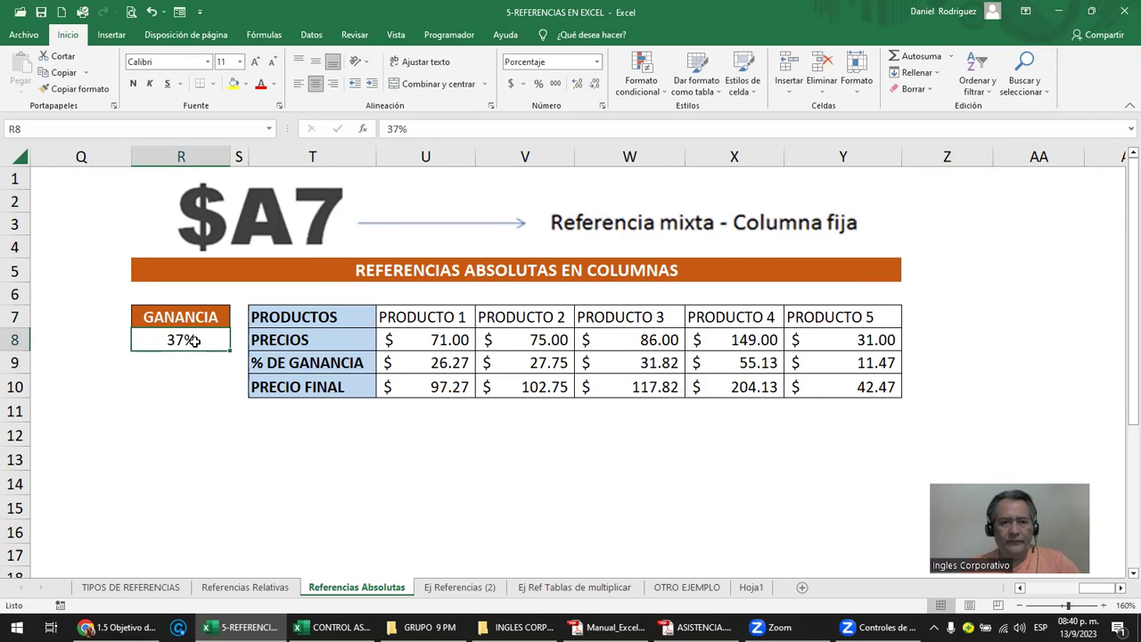
- Fill U9's formula across to Y9, then clear the % DE GANANCIA row
double_click(418, 365)
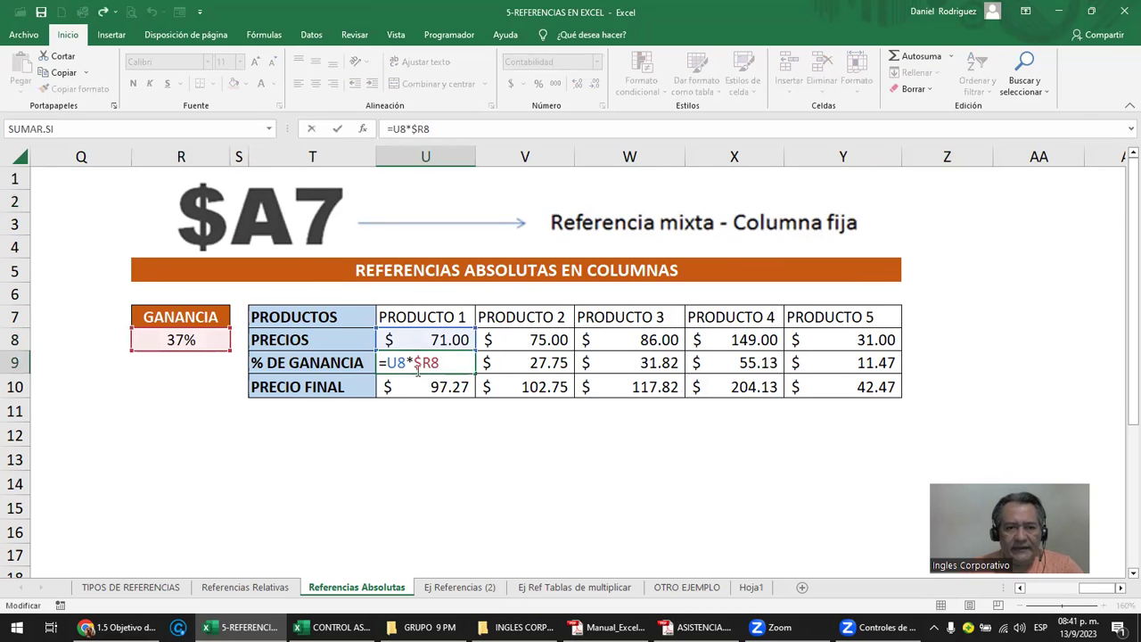
key("Escape")
left_click_drag(420, 371, 821, 374)
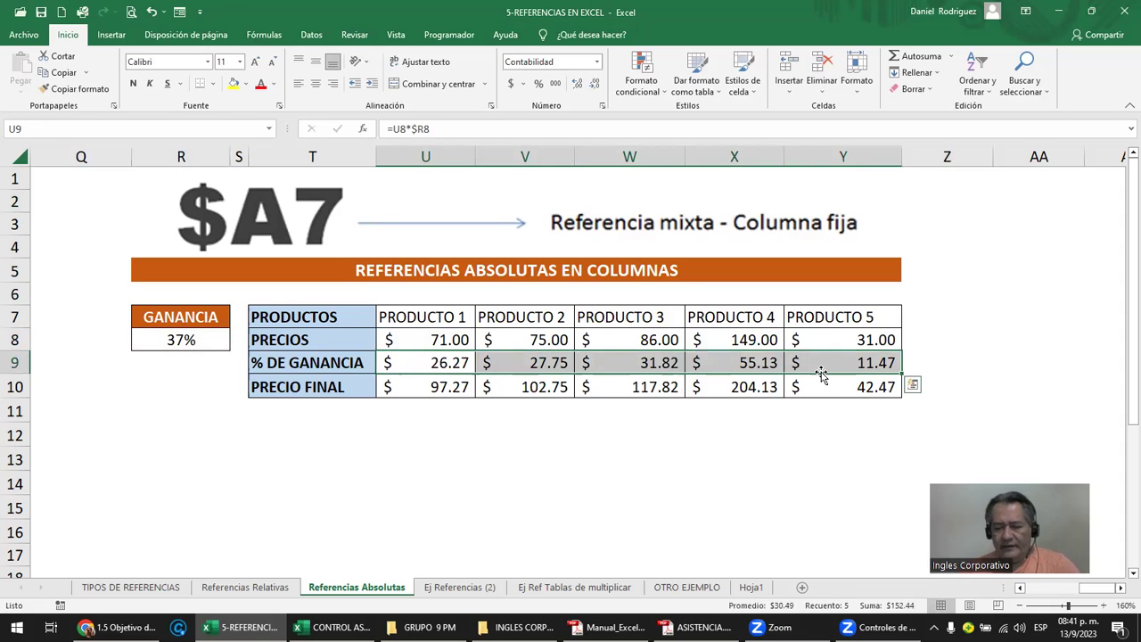
key("Delete")
left_click(521, 432)
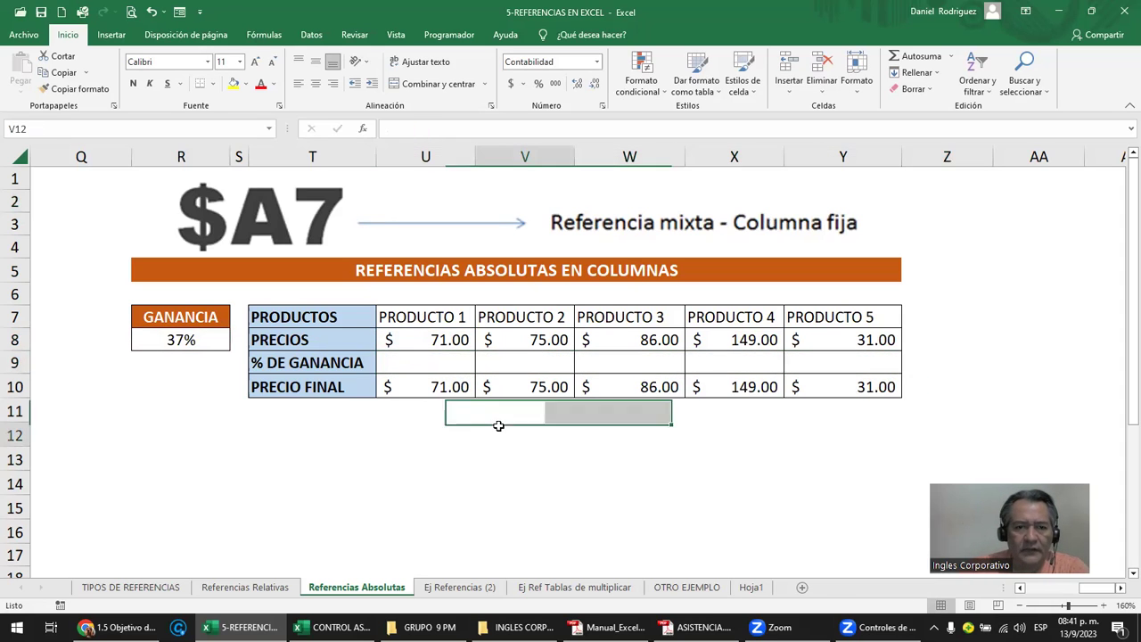
- Check PRECIO FINAL's sum formula in U10 and start a new formula in U9
left_click(433, 346)
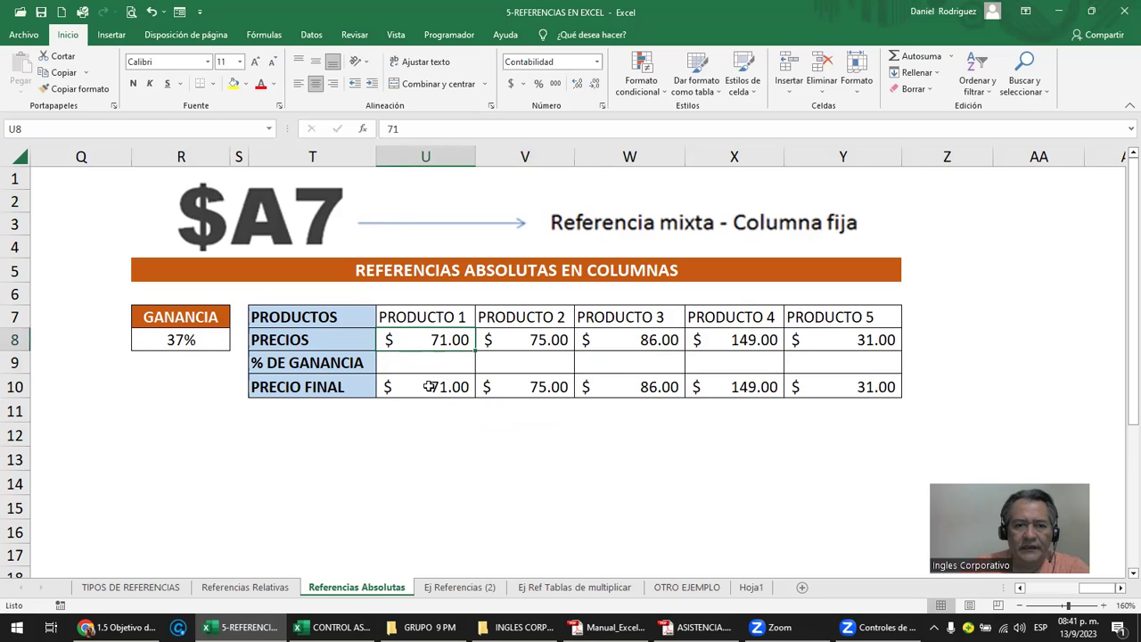
left_click(434, 366)
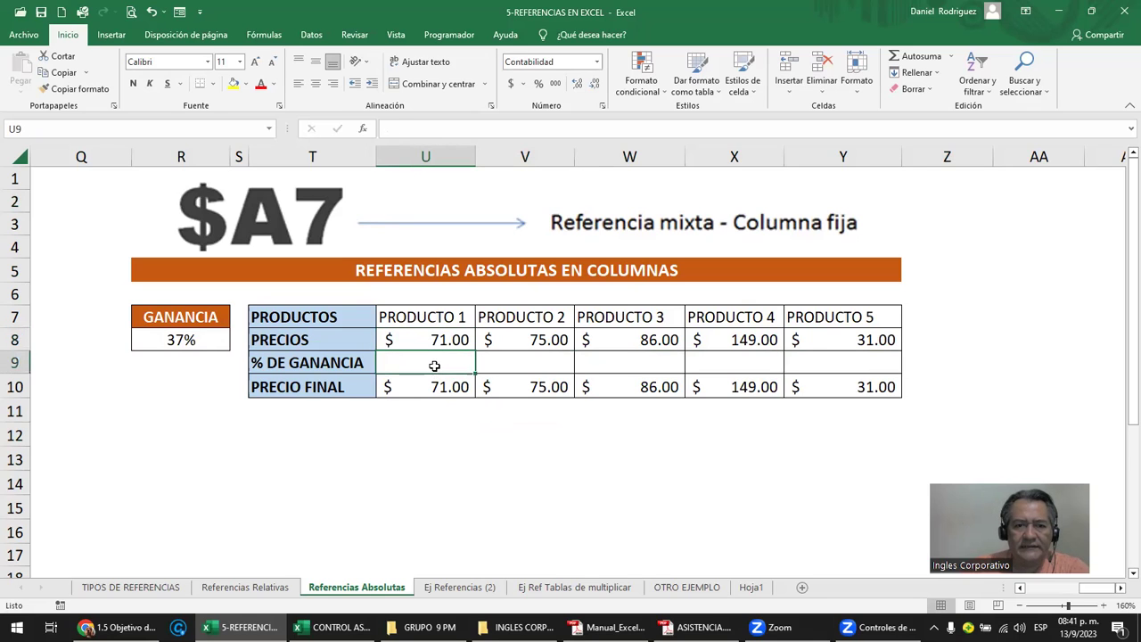
left_click(434, 387)
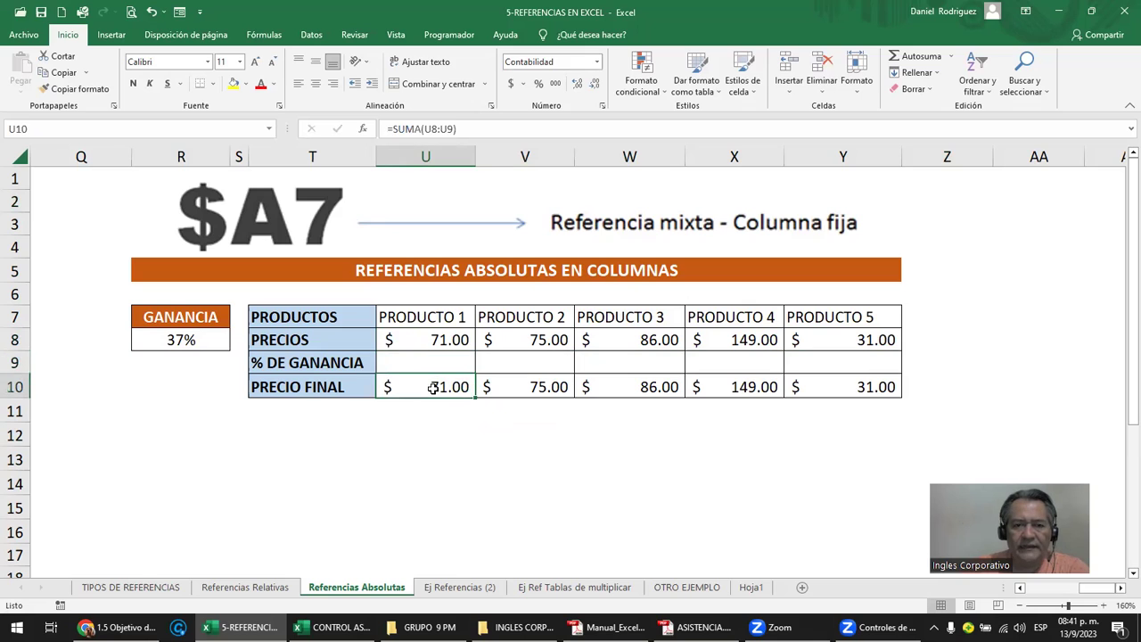
left_click(447, 365)
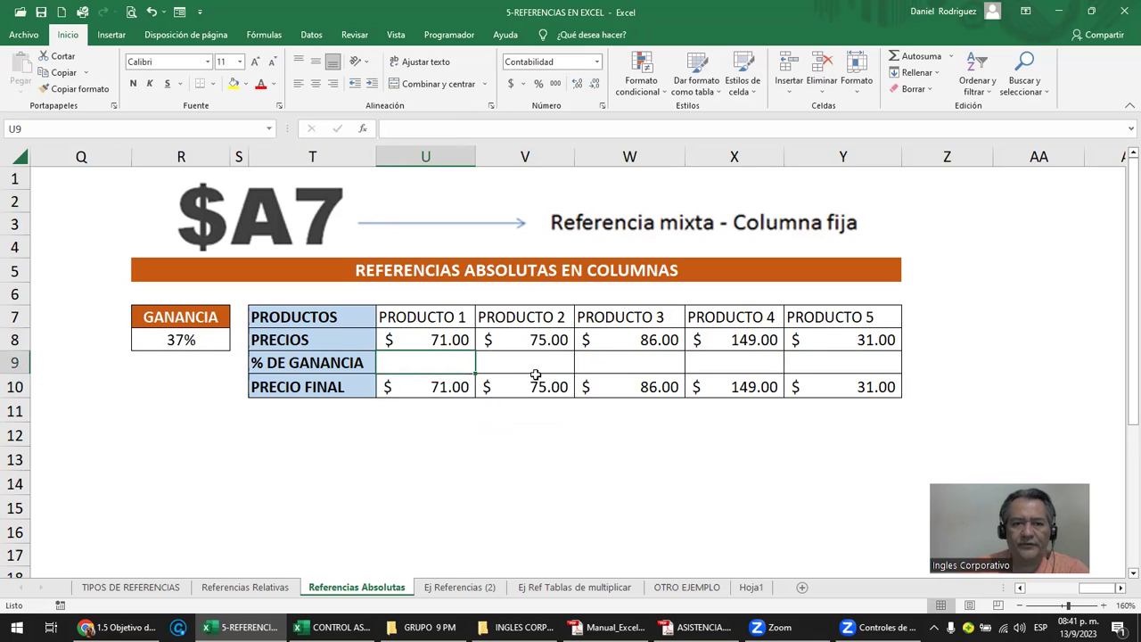
type("=")
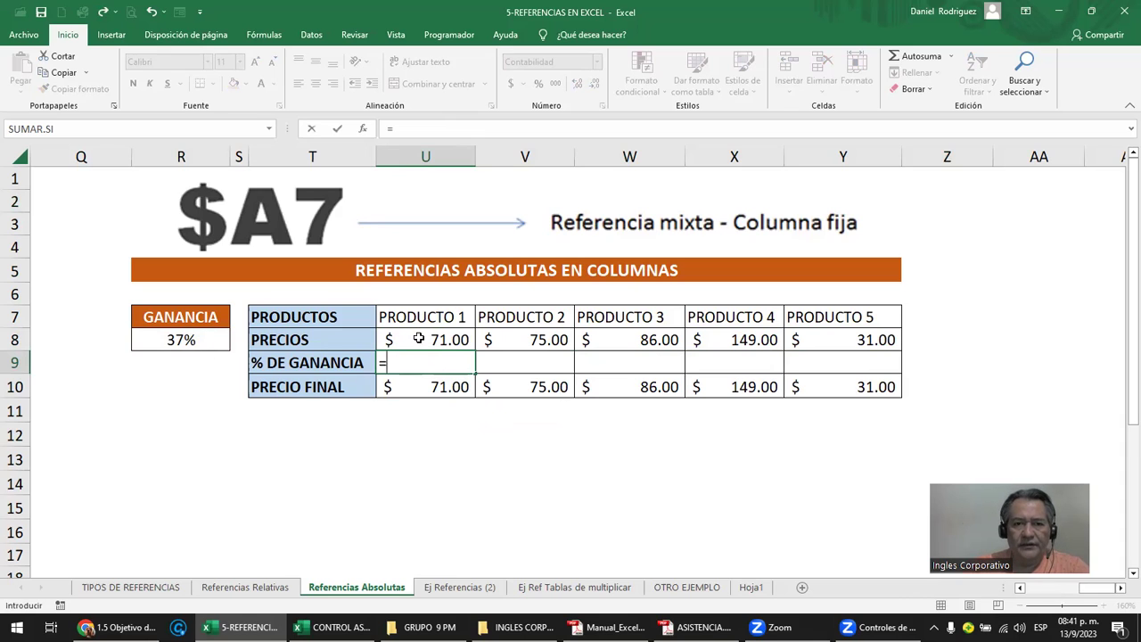
- Enter =U8*R8 in U9 for PRODUCTO 1's profit, giving 26.27
left_click(437, 340)
type("*")
left_click(181, 341)
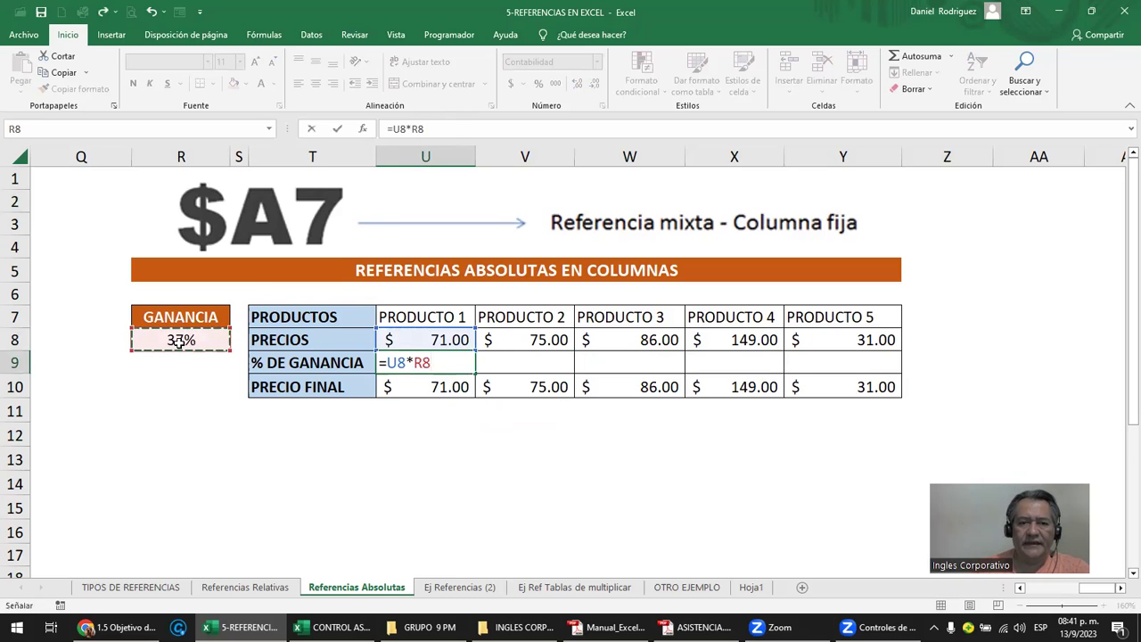
key("ctrl+Return")
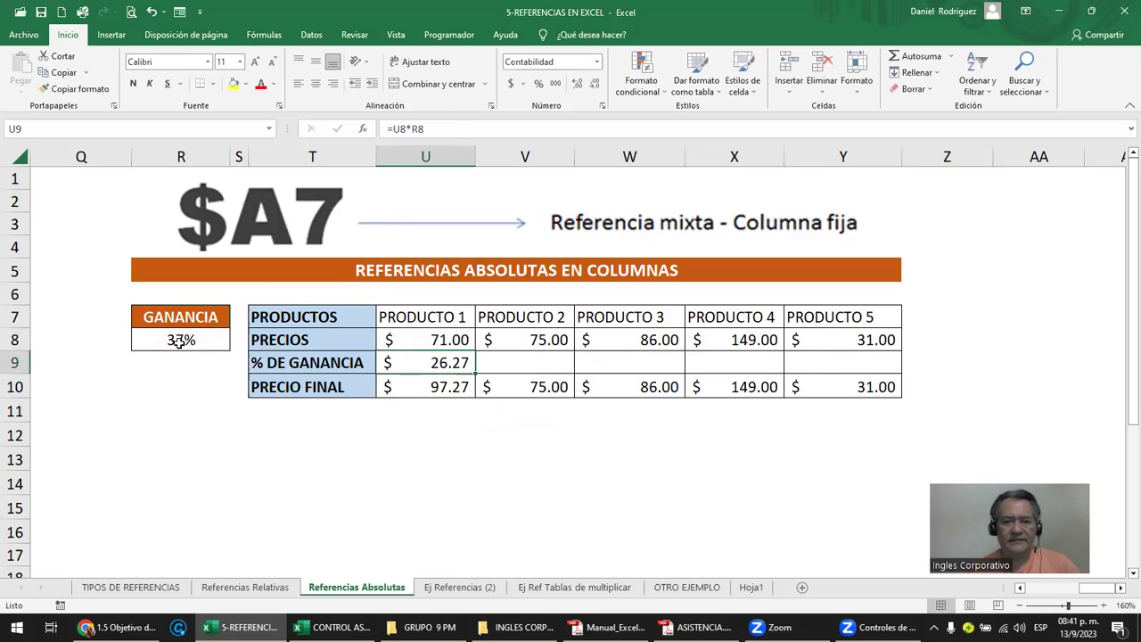
- Copy U9's profit formula into the other products' % DE GANANCIA cells
key("ctrl+c")
key("Right")
key("shift+Right")
key("shift+Right")
key("shift+Right")
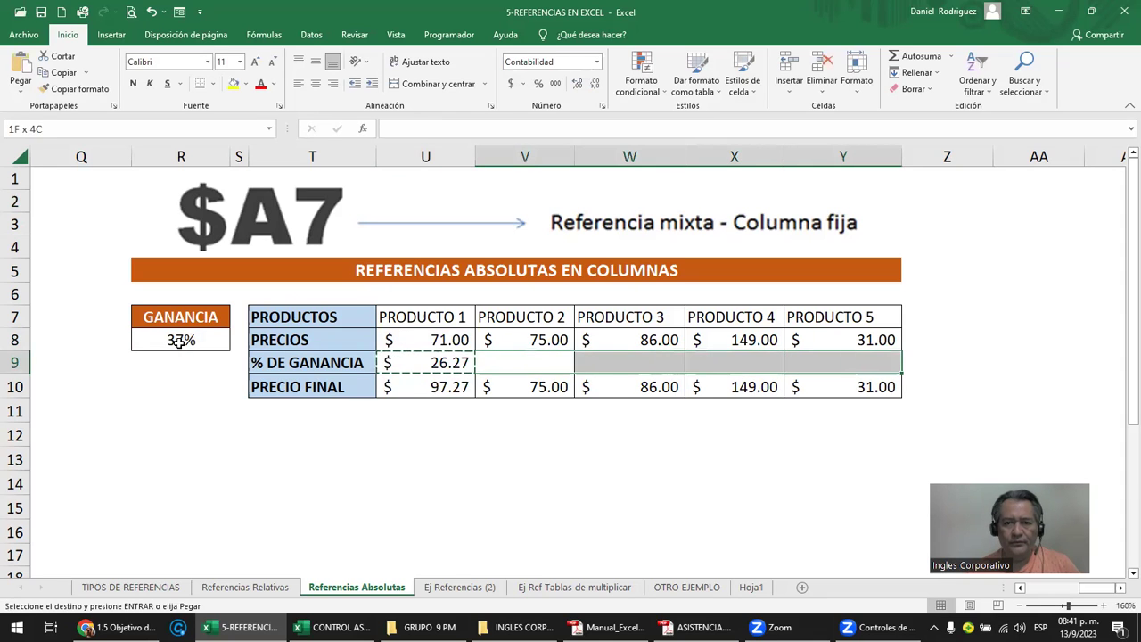
key("ctrl+v")
key("Escape")
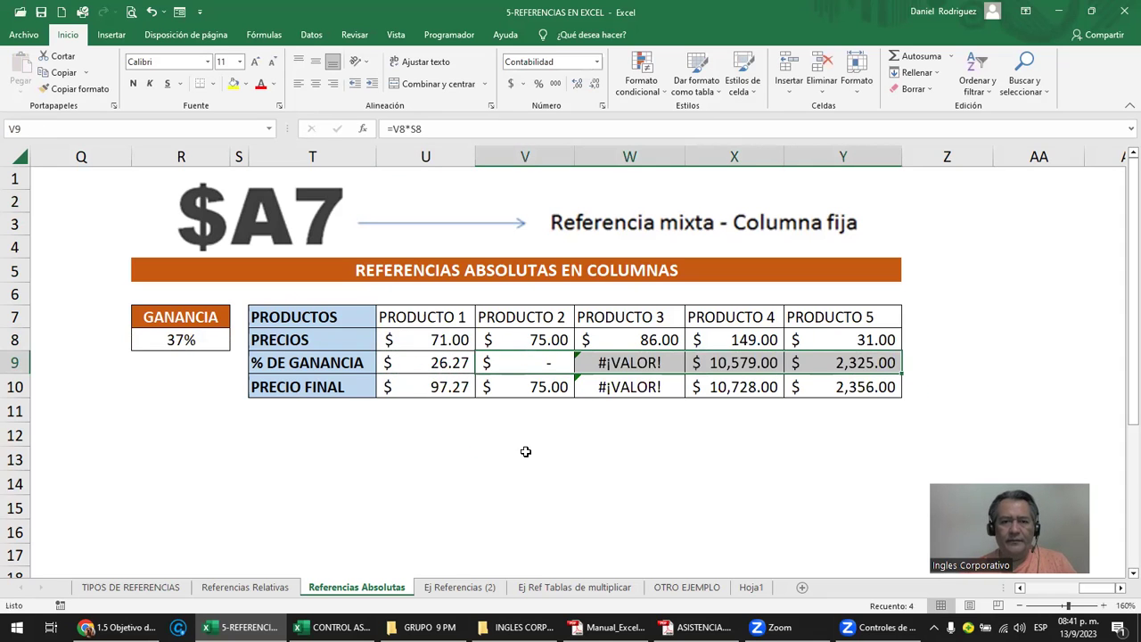
left_click(526, 452)
- Inspect the wrongly copied formulas in V9 onward, then delete V9:Y9
double_click(449, 366)
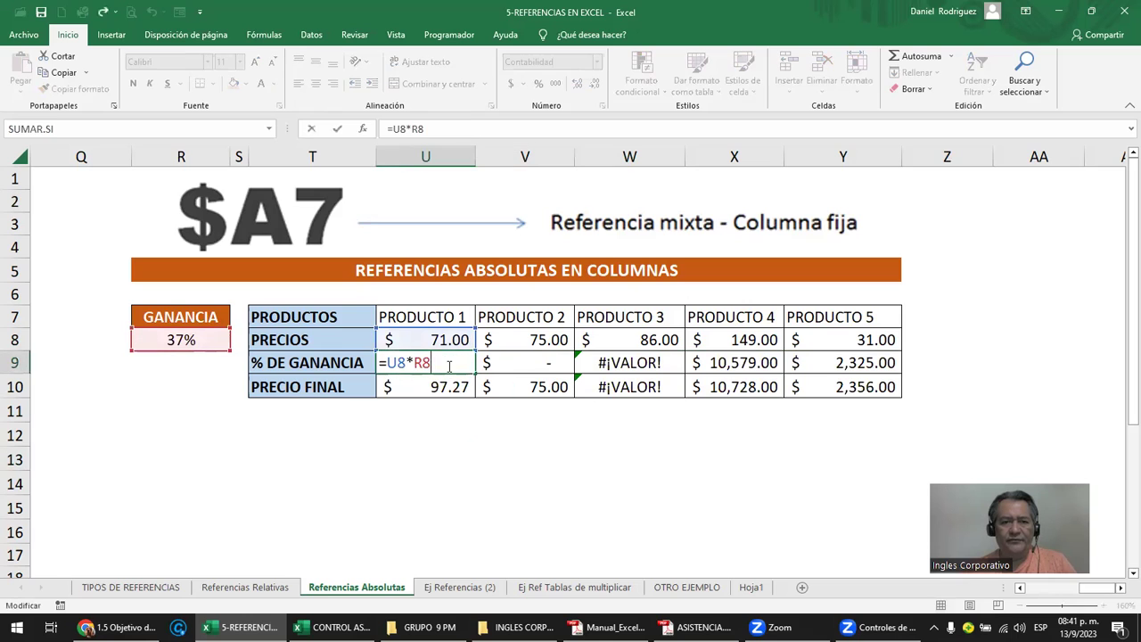
key("Return")
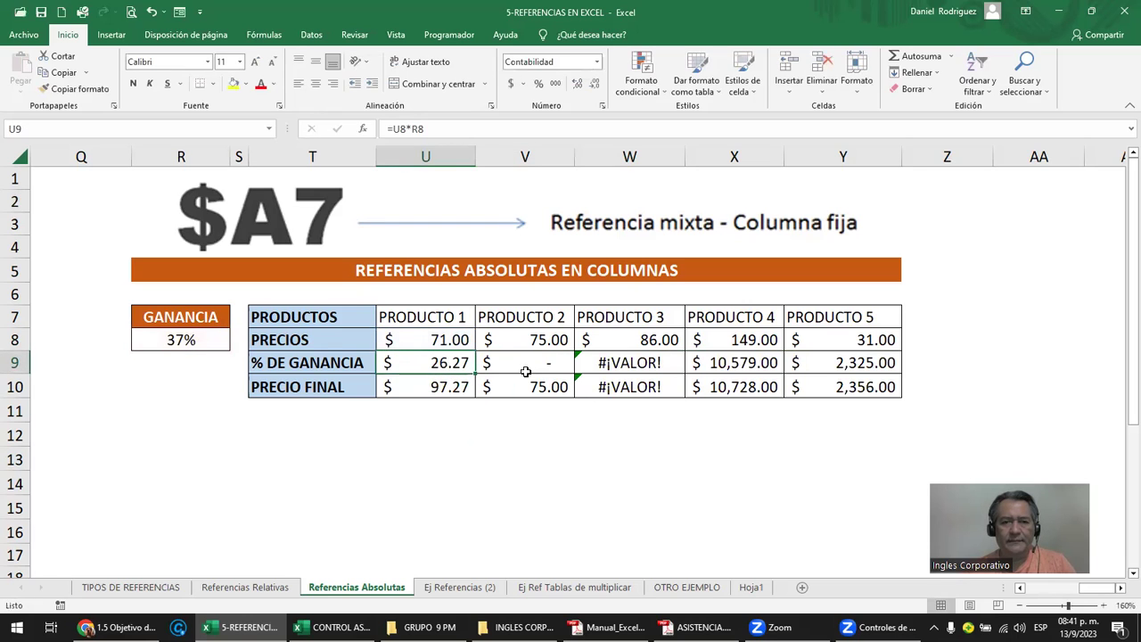
left_click(538, 366)
double_click(539, 367)
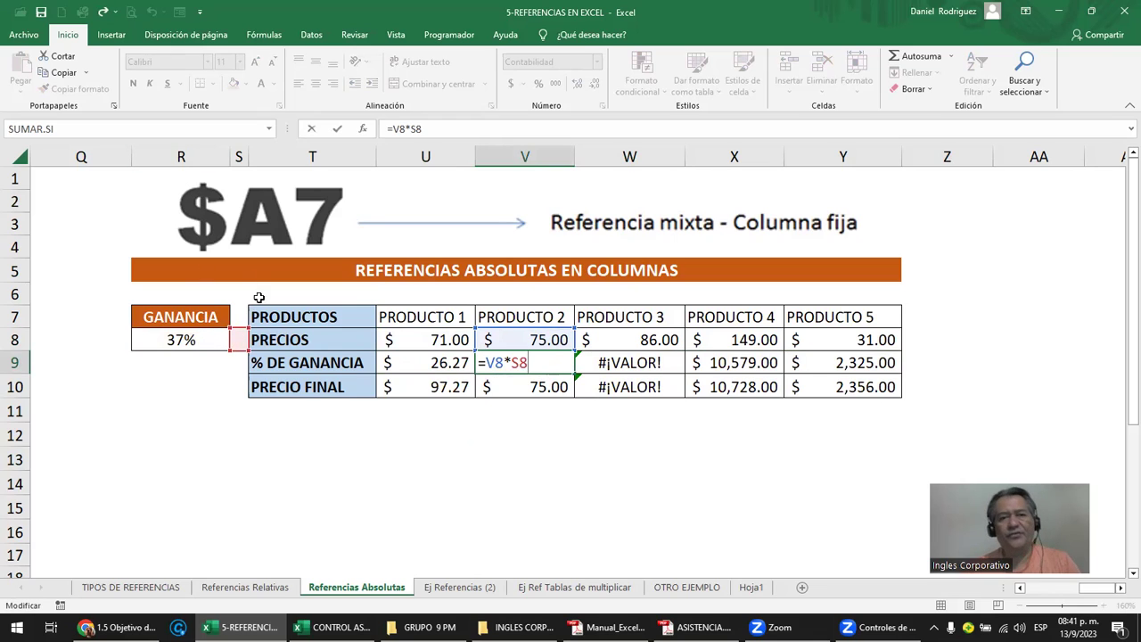
key("ctrl+Return")
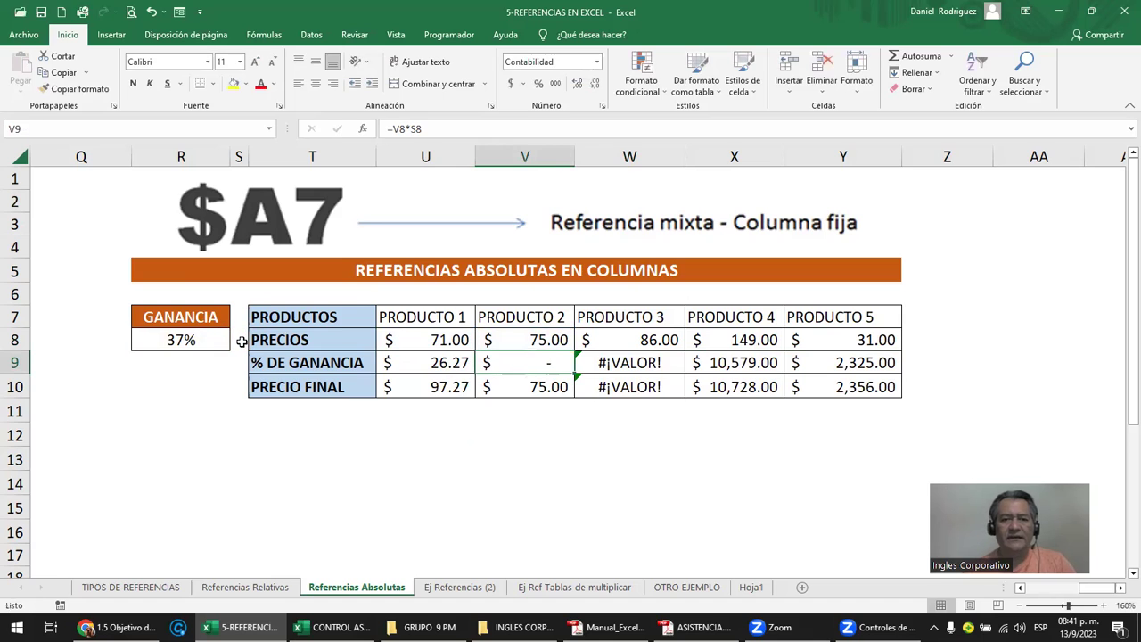
key("Right")
key("F2")
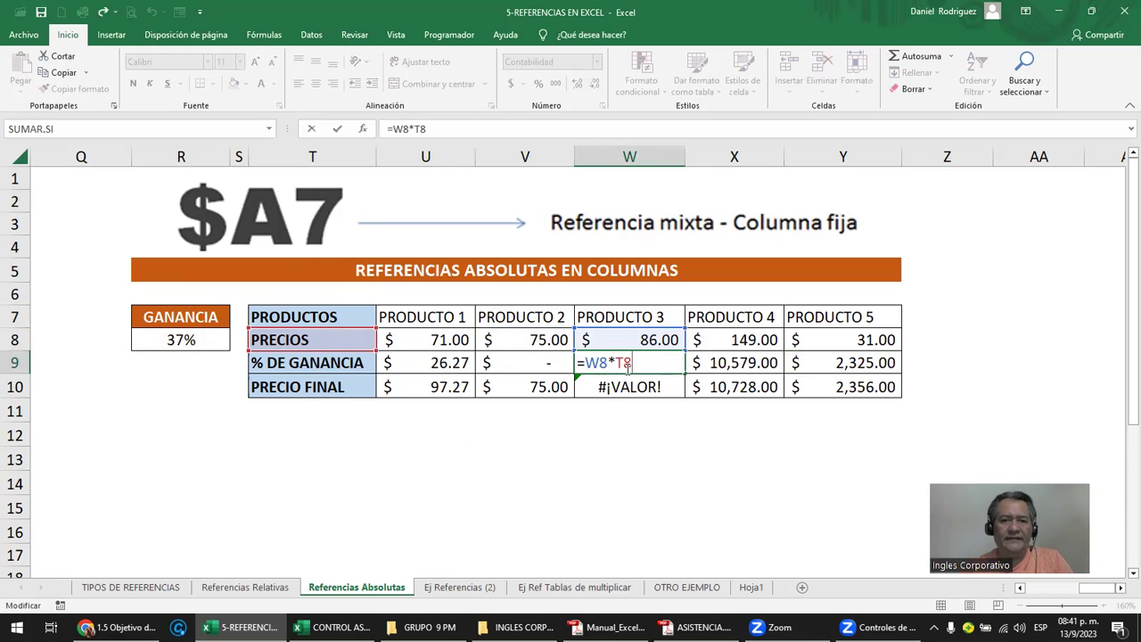
left_click_drag(549, 363, 827, 364)
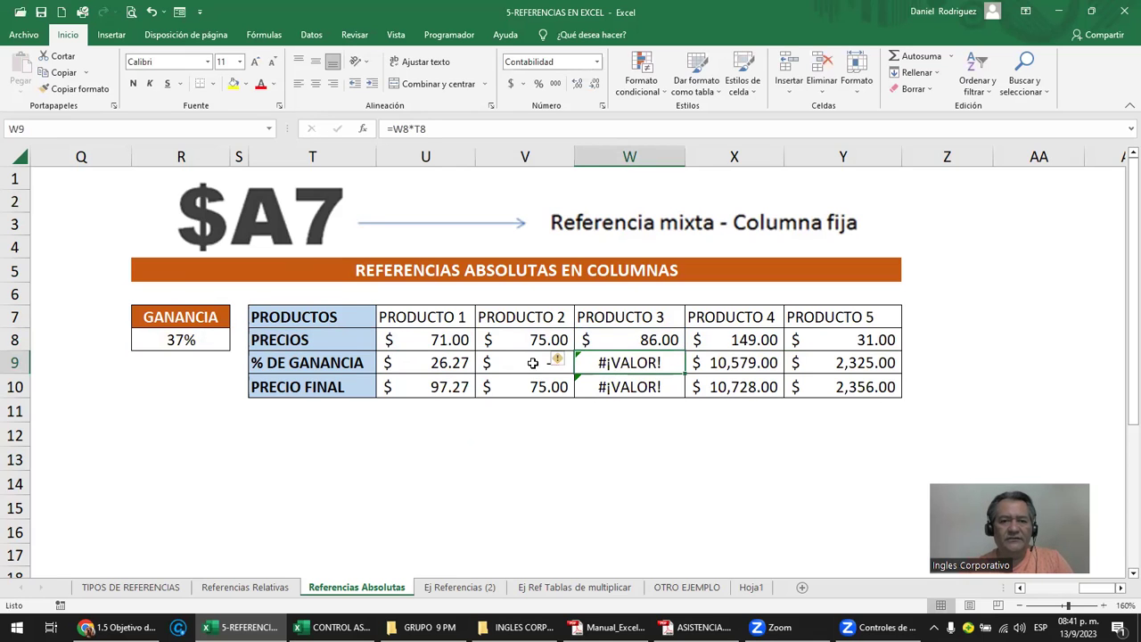
key("Delete")
- Change U9 to =U8*$R8 by locking column R, highlighting column R and row 8 to explain
key("Left")
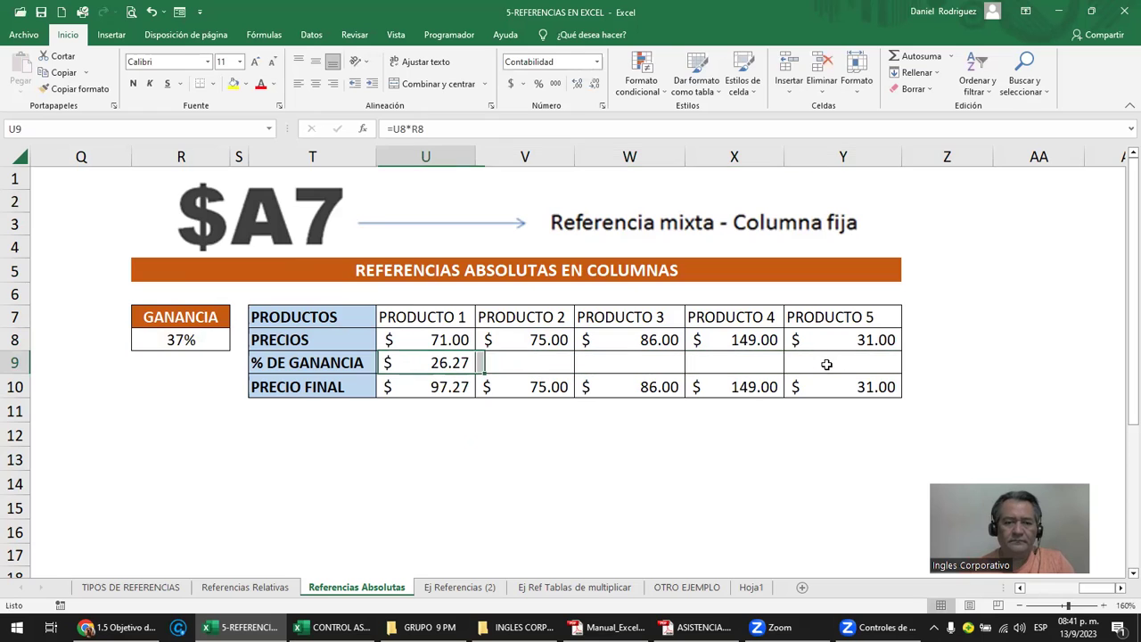
key("F2")
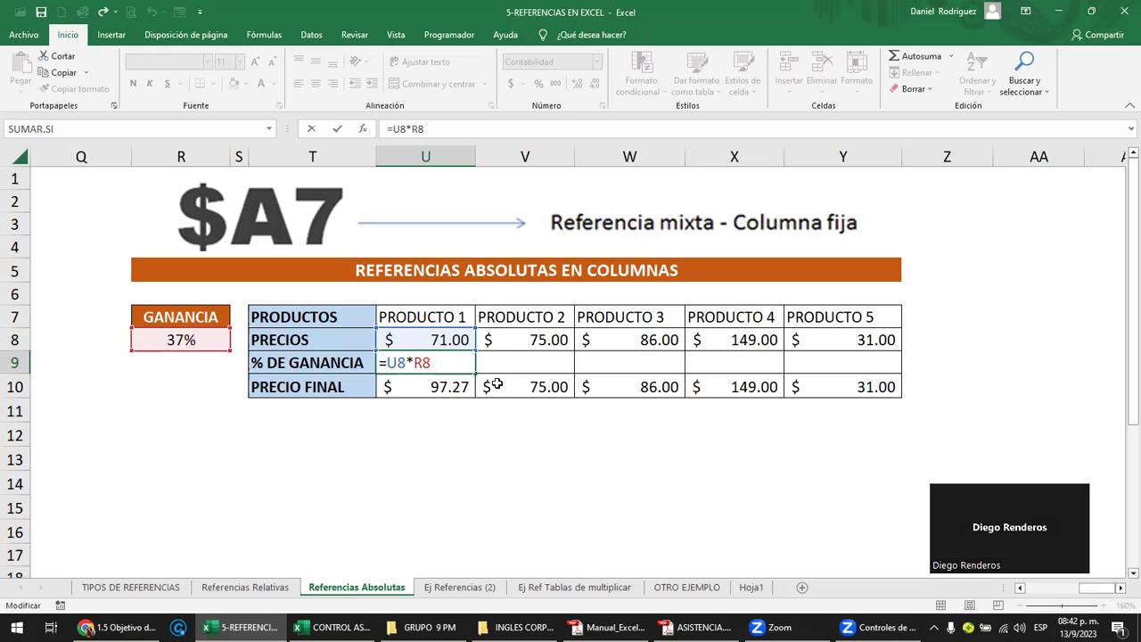
type("$")
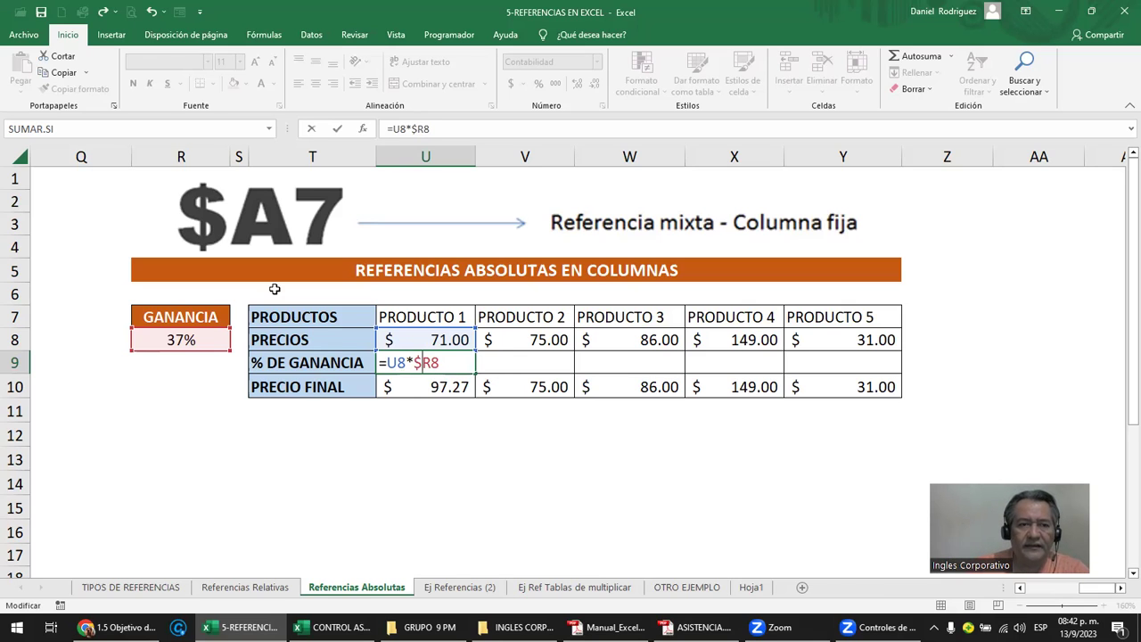
left_click(182, 156)
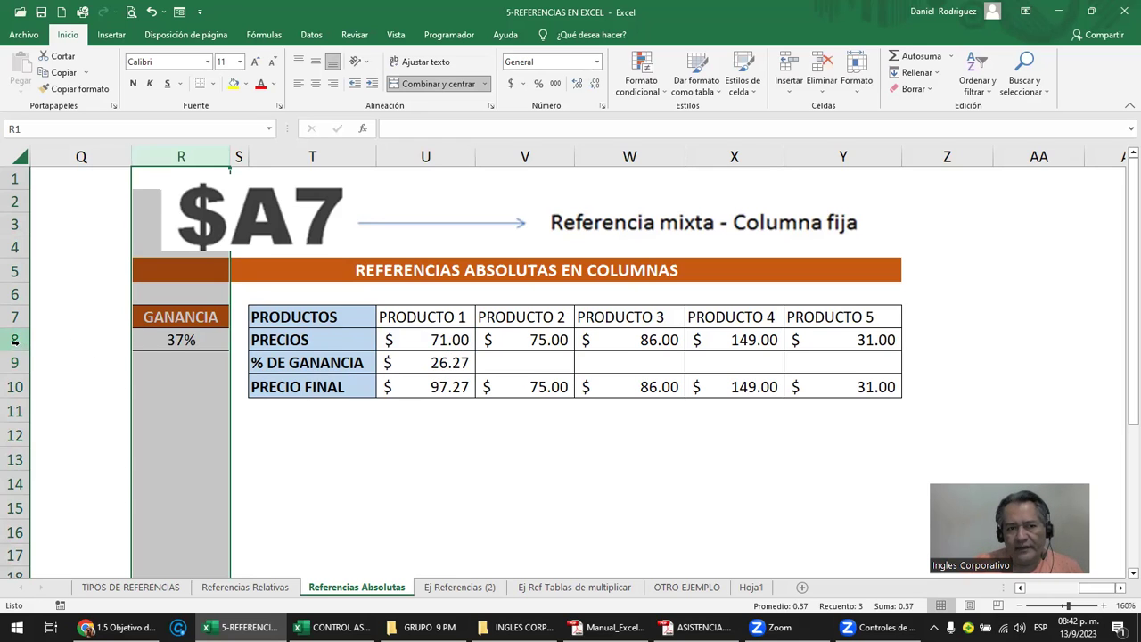
left_click(17, 340)
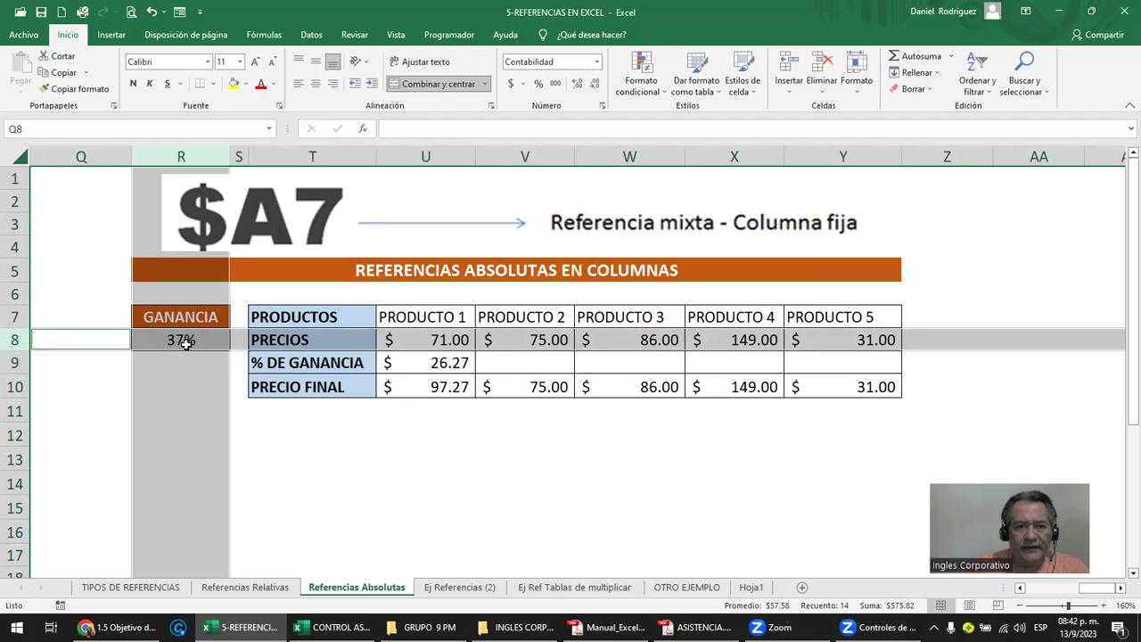
double_click(450, 366)
left_click_drag(415, 363, 437, 361)
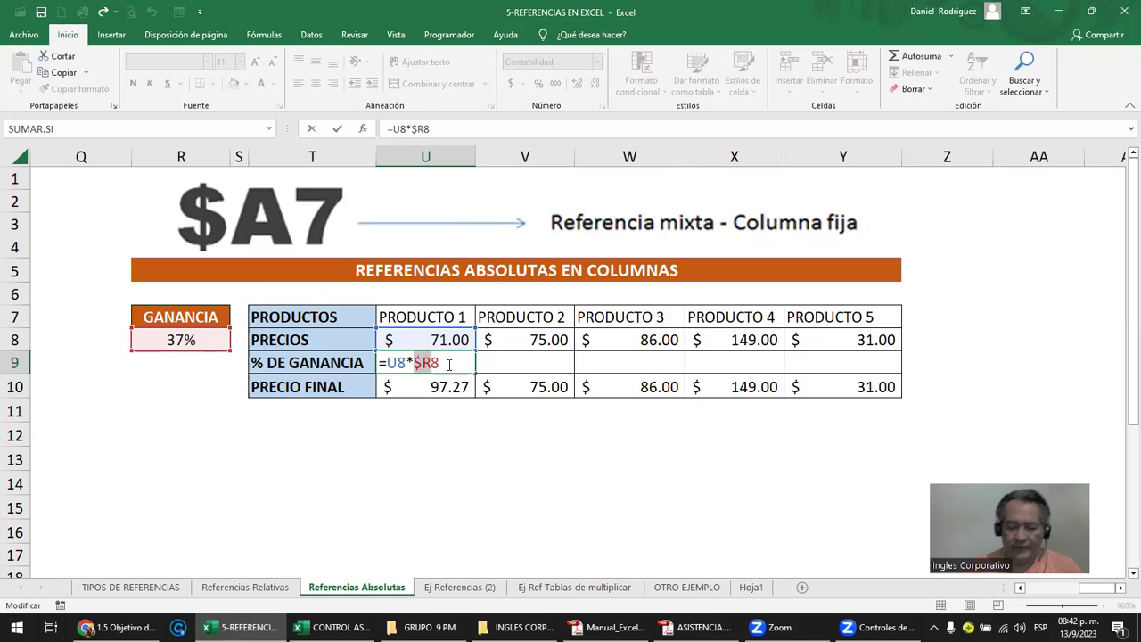
key("ctrl+Return")
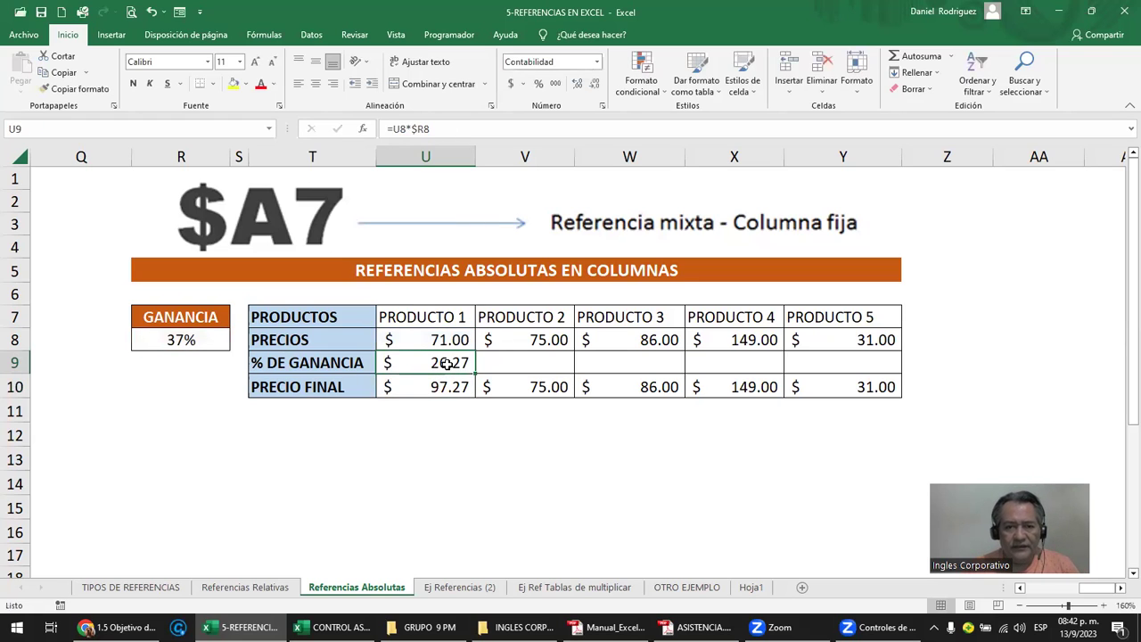
- Fill =U8*$R8 across V9:Y9 (27.75, 31.82, 55.13, 11.47) and verify each copied formula
left_click_drag(478, 374, 856, 365)
left_click(463, 363)
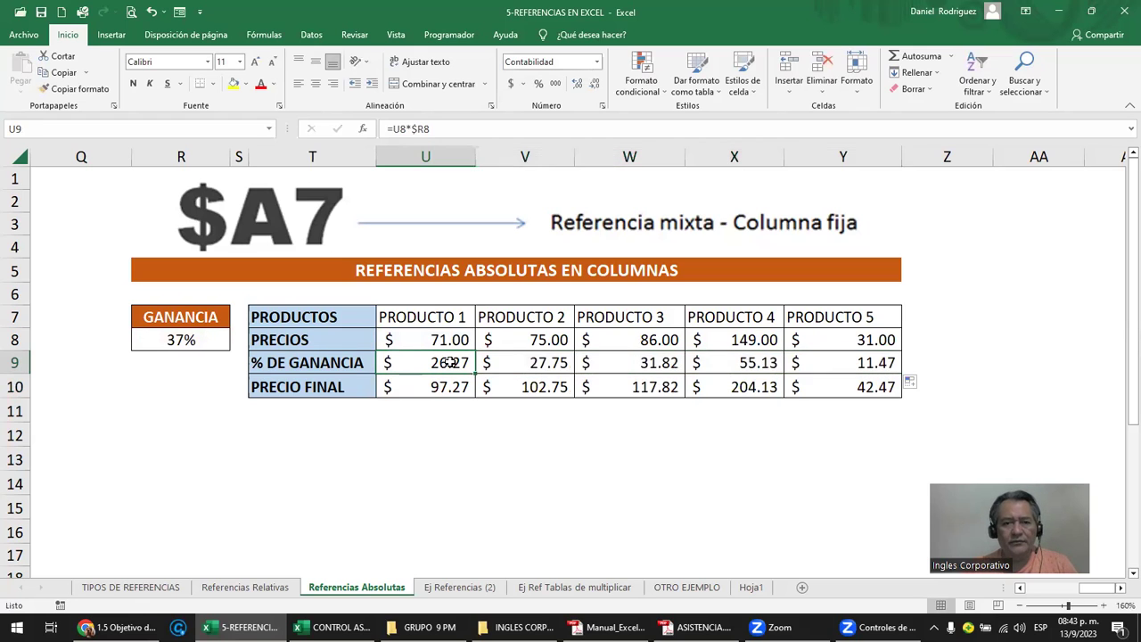
double_click(533, 362)
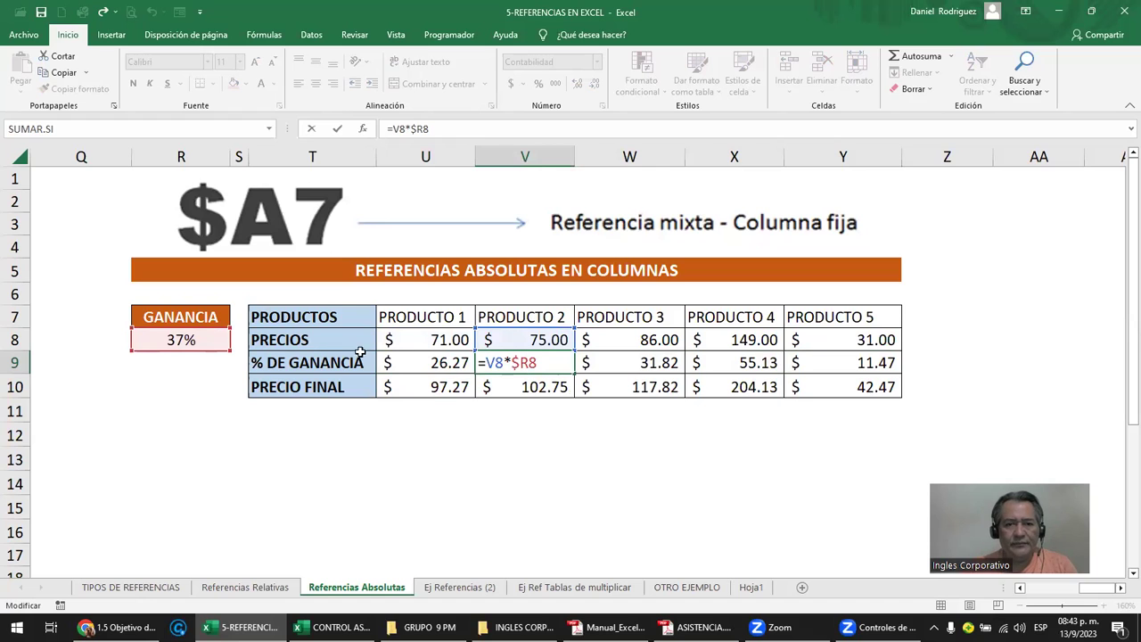
key("Return")
double_click(657, 365)
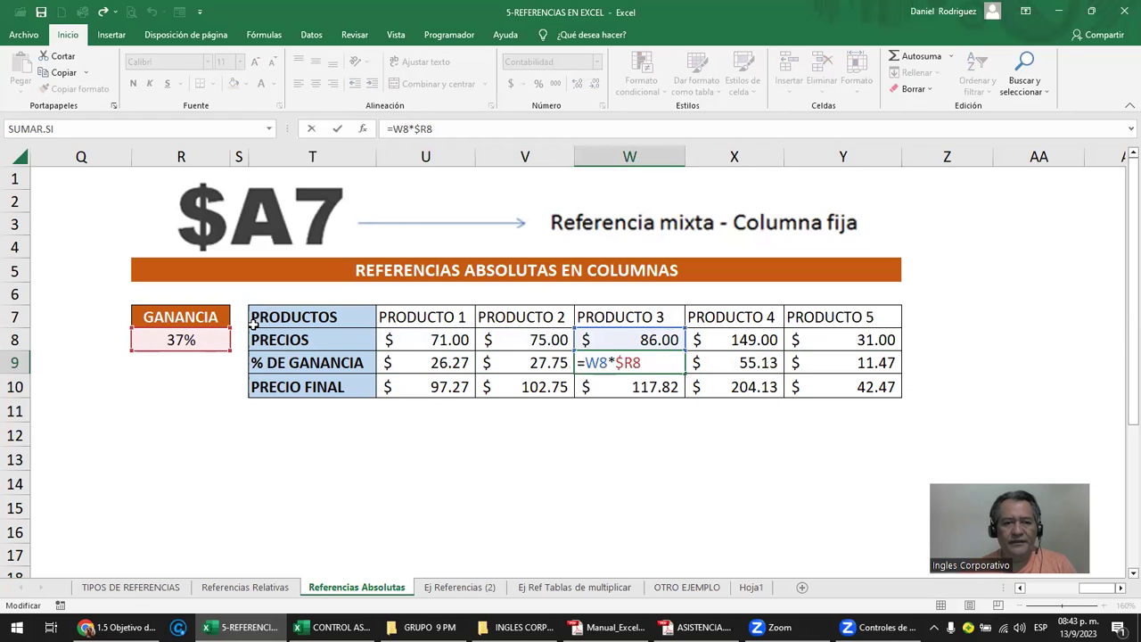
key("ctrl+Return")
double_click(720, 363)
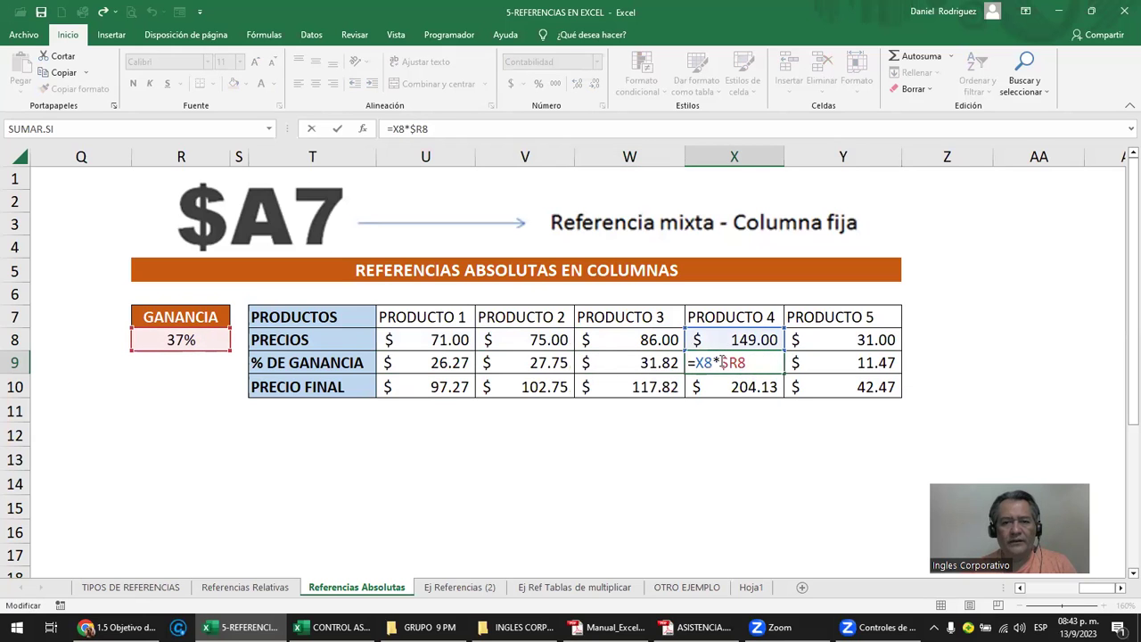
key("ctrl+Return")
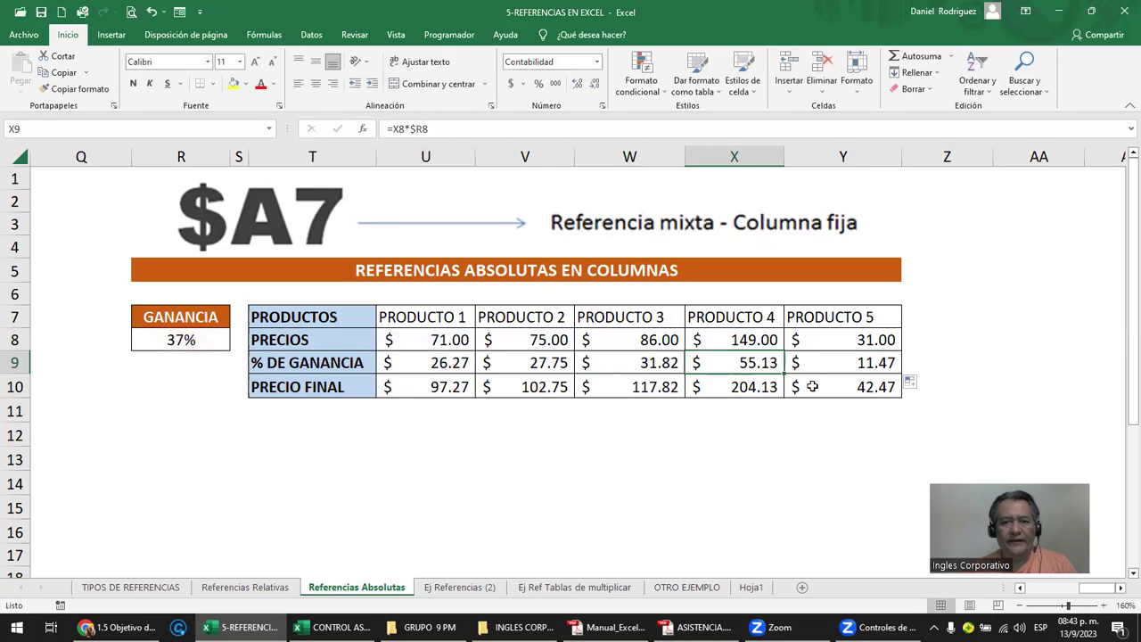
double_click(867, 367)
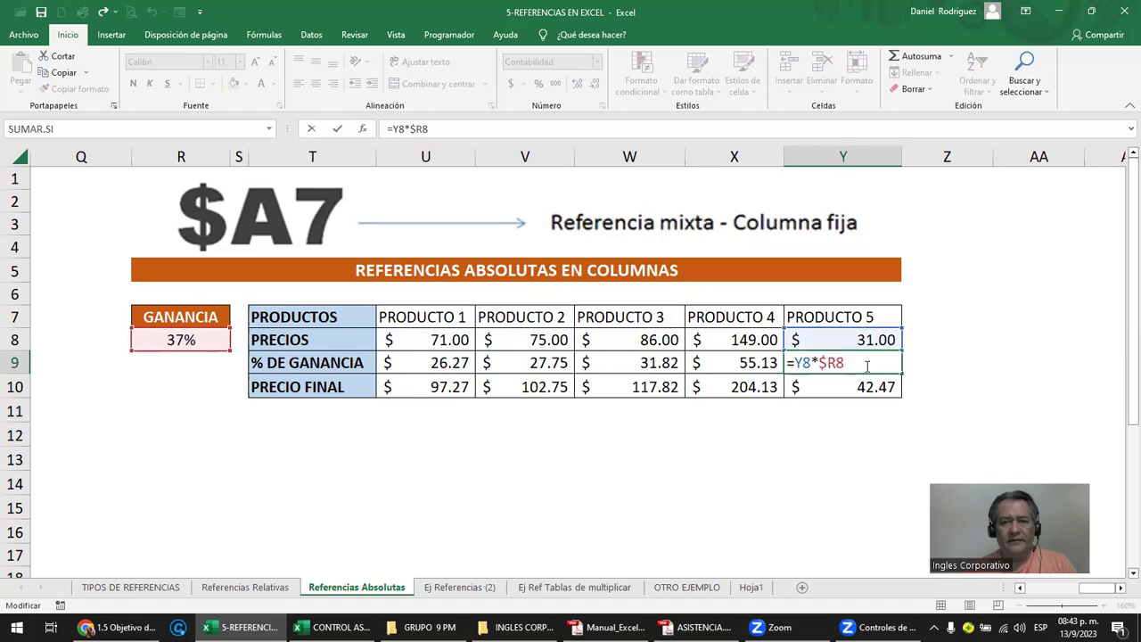
key("ctrl+Return")
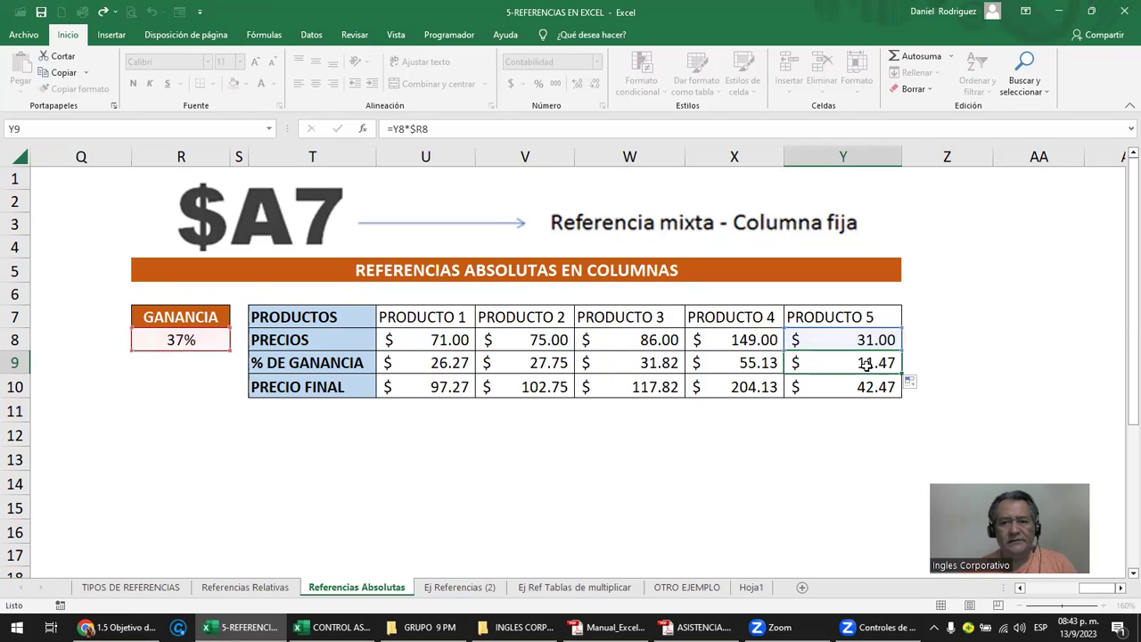
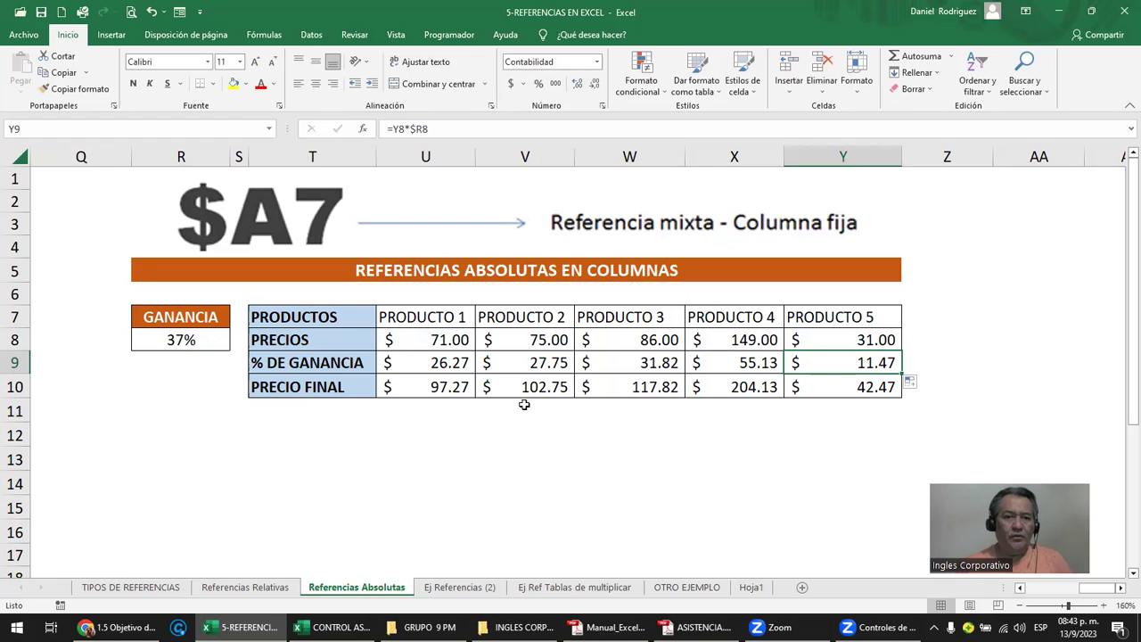
- Draw a right-pointing arrow line beneath the product table and shift it into place
left_click(113, 38)
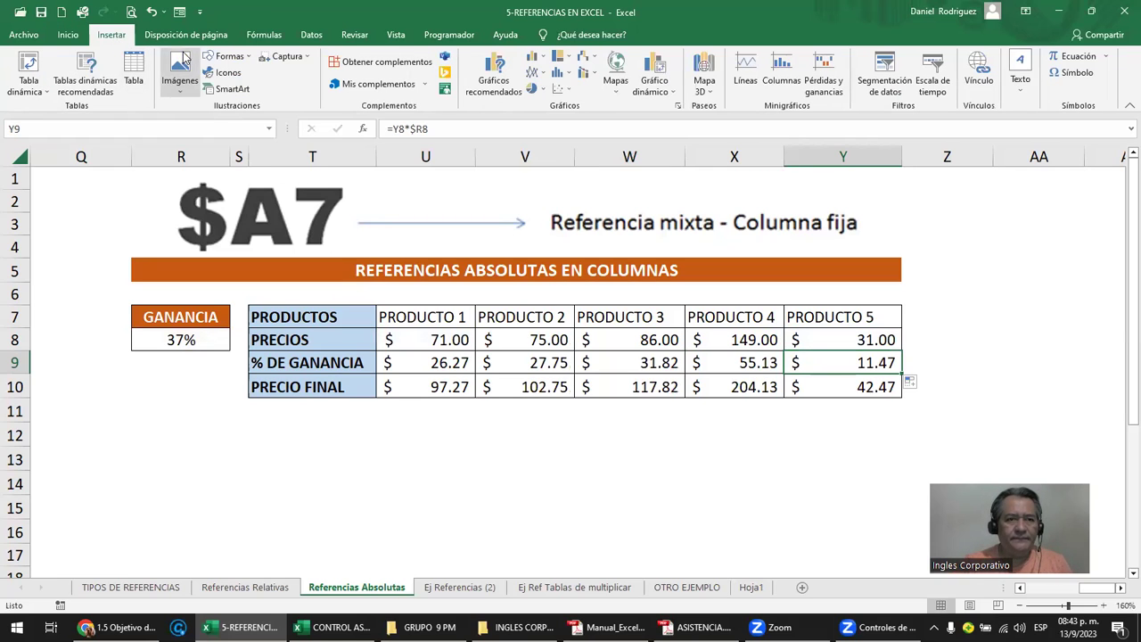
left_click(230, 59)
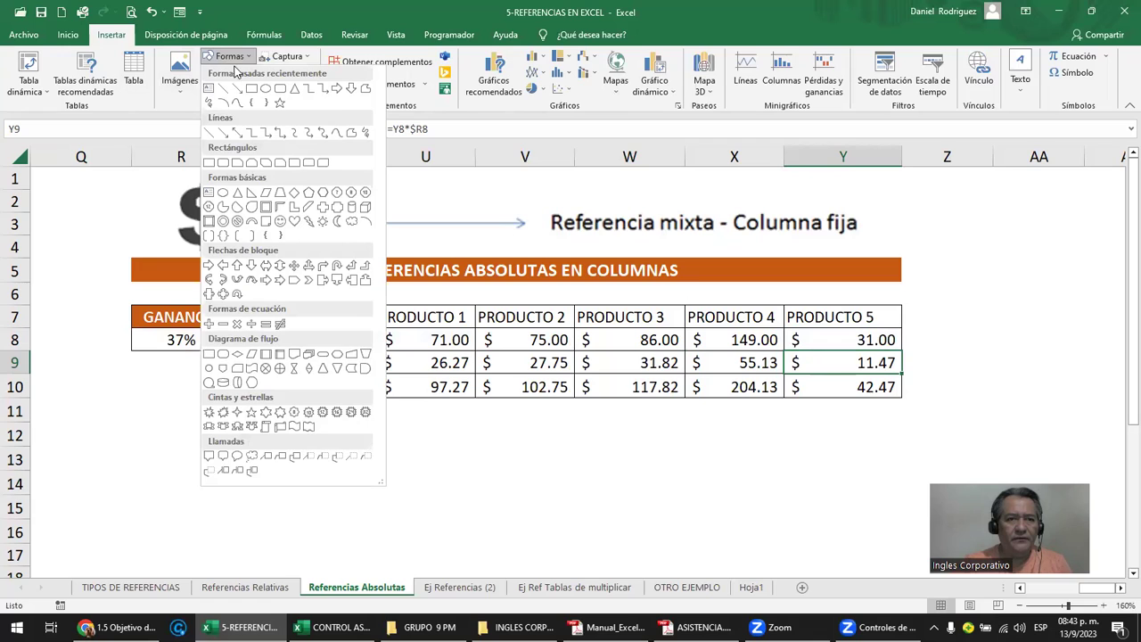
left_click(236, 93)
left_click_drag(183, 435, 795, 431)
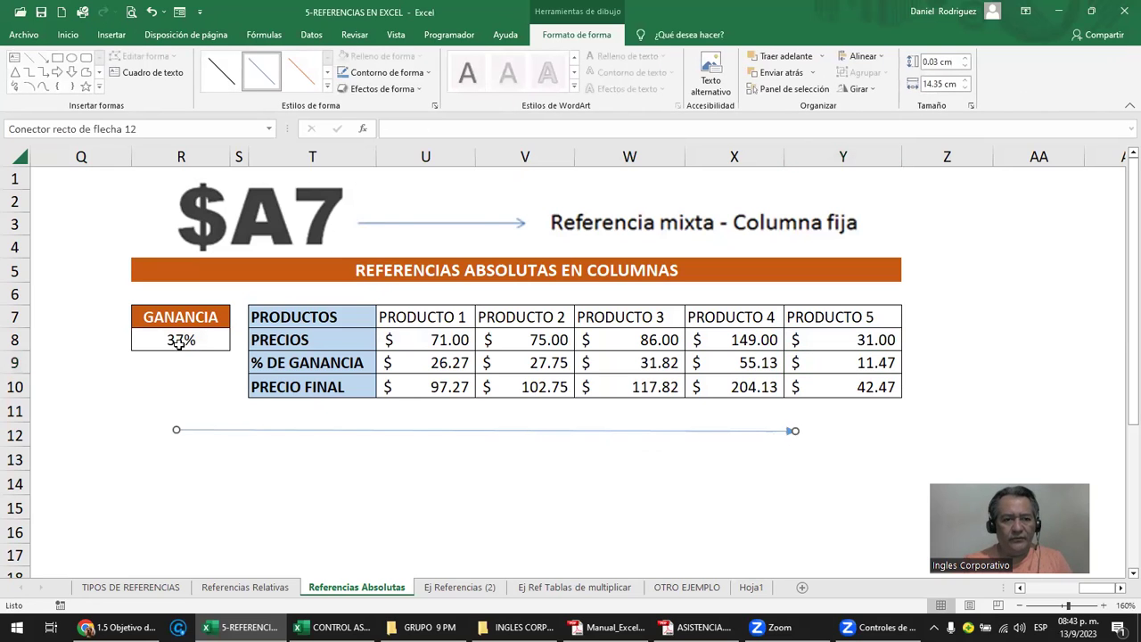
left_click_drag(320, 433, 407, 431)
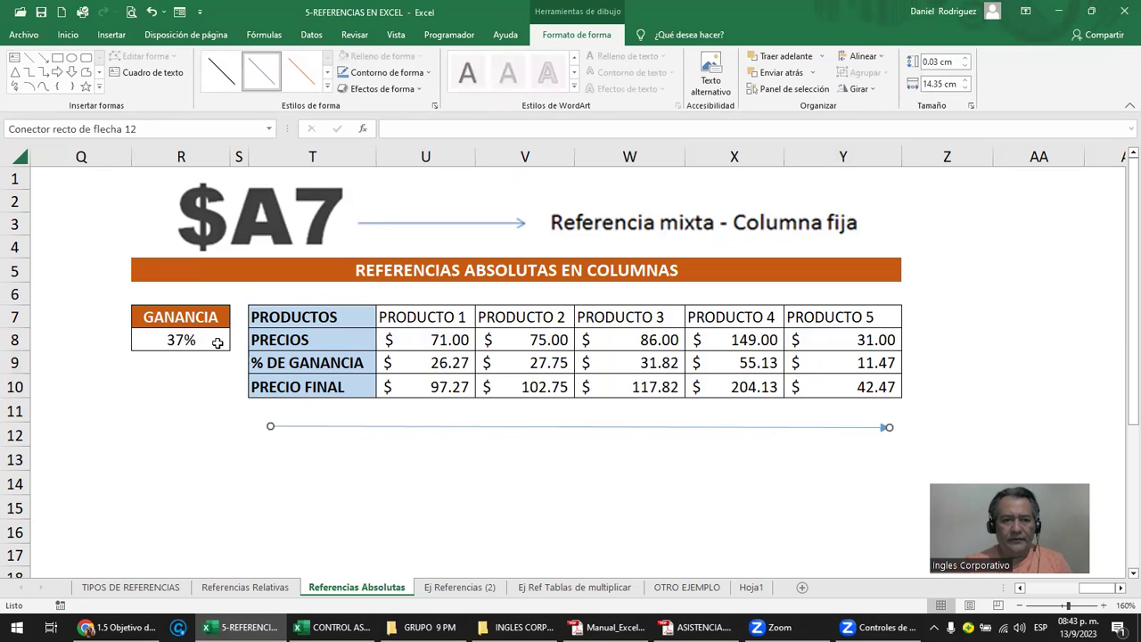
left_click(177, 313)
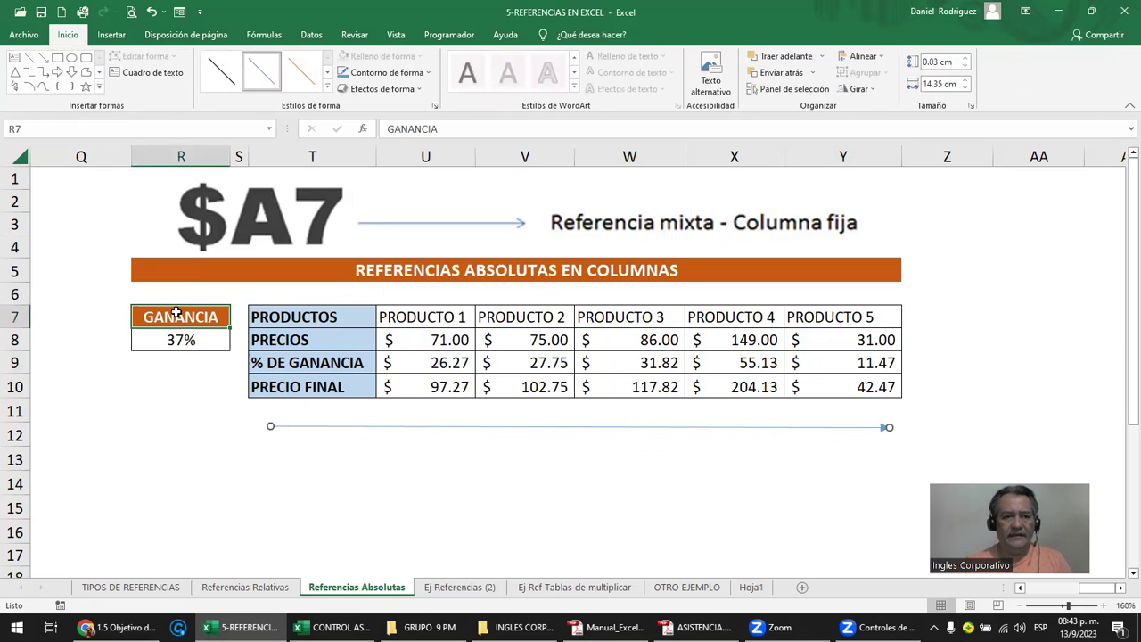
- Select U14 below the table, step right to Y14, then return to column A
left_click(394, 479)
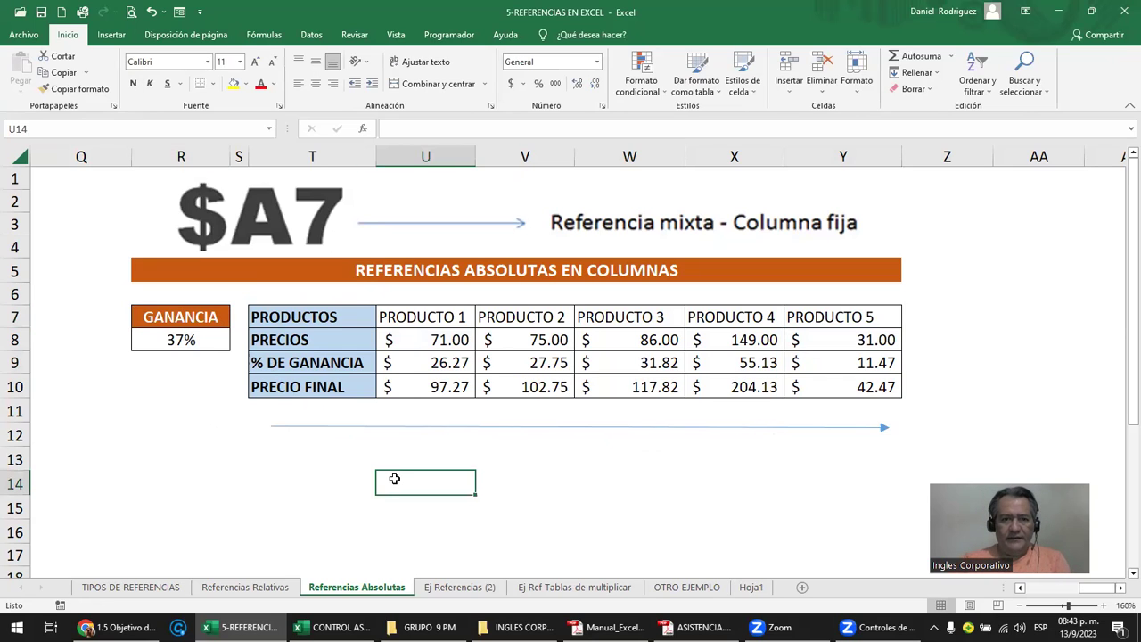
key("Right")
key("Right")
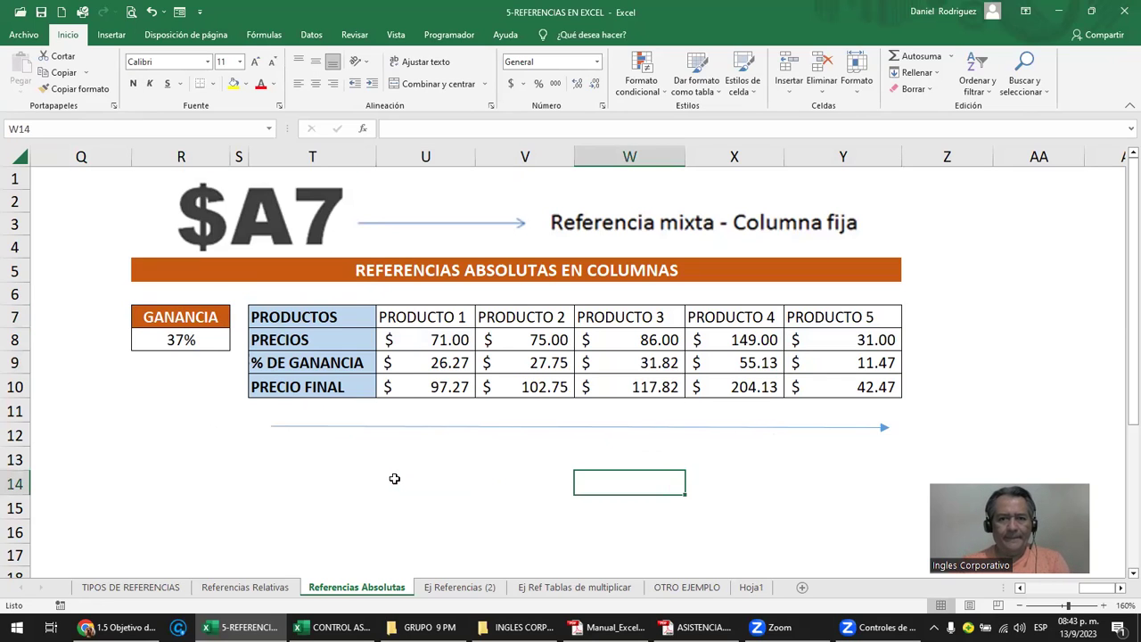
key("Right")
key("Right")
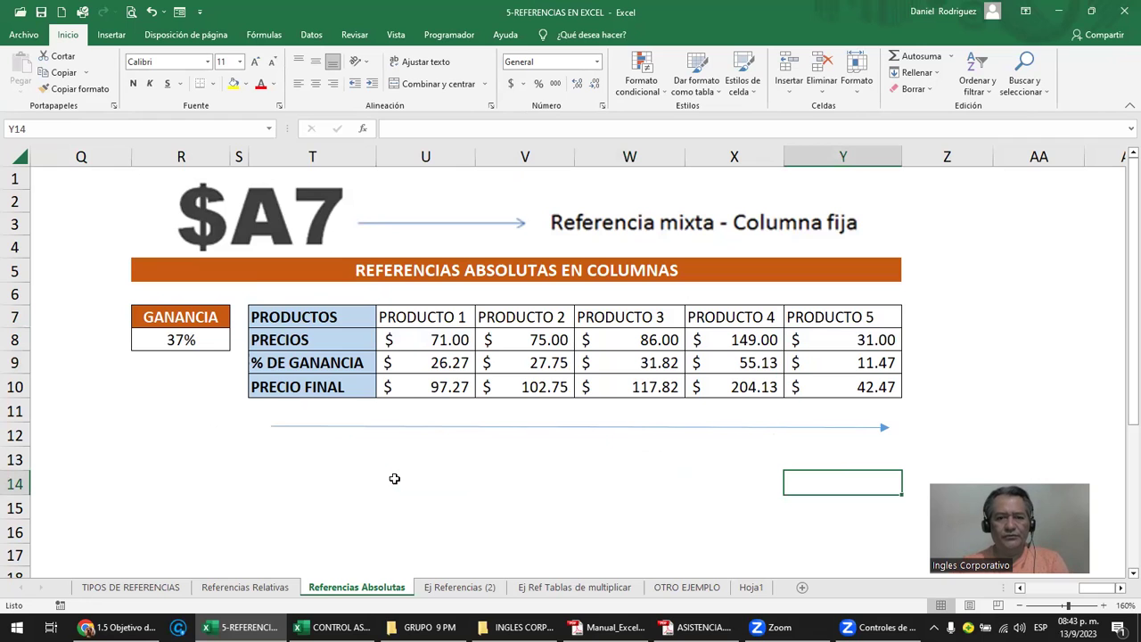
key("Left")
key("Left")
key("Left")
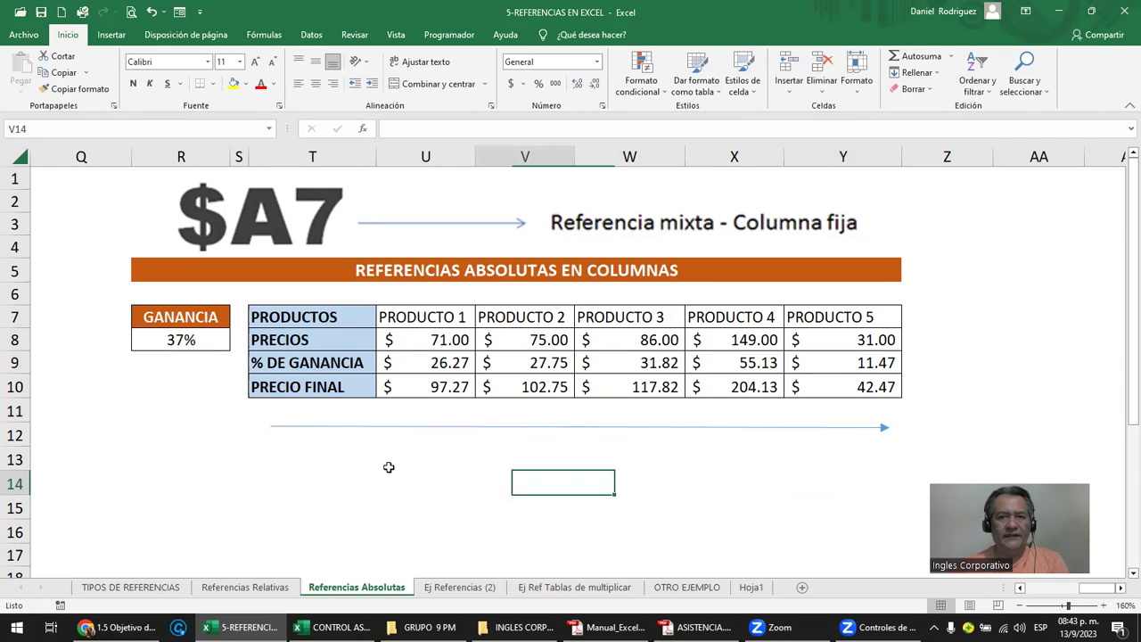
key("Home")
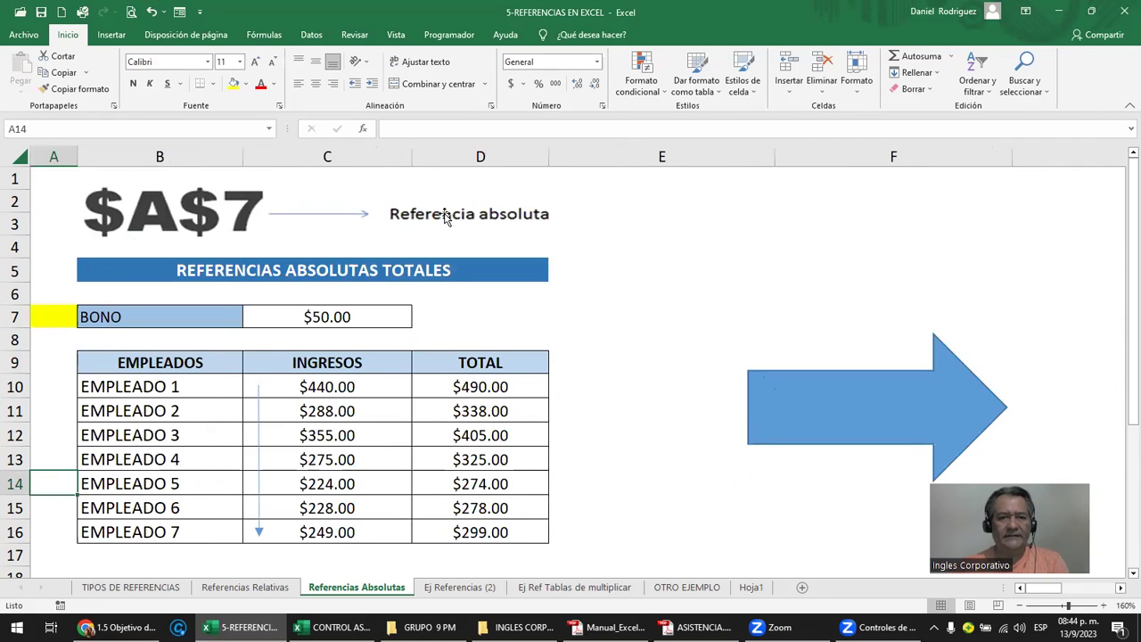
left_click(446, 218)
left_click(604, 243)
key("Right")
key("Right")
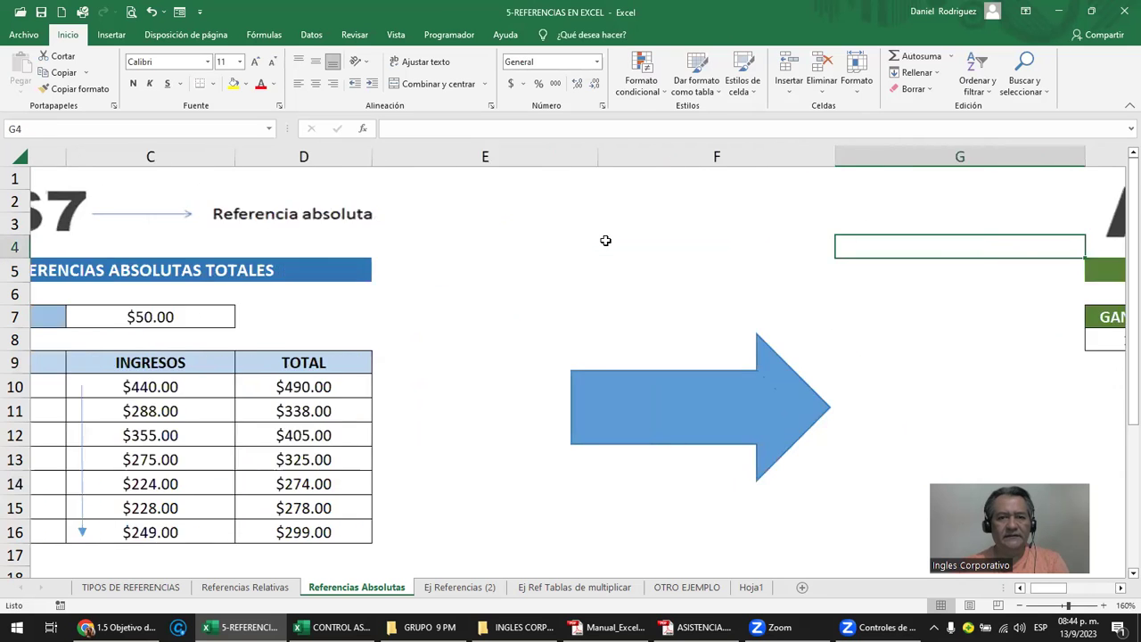
key("Right")
key("Right")
key("Right")
key("Right")
key("Right")
key("Right")
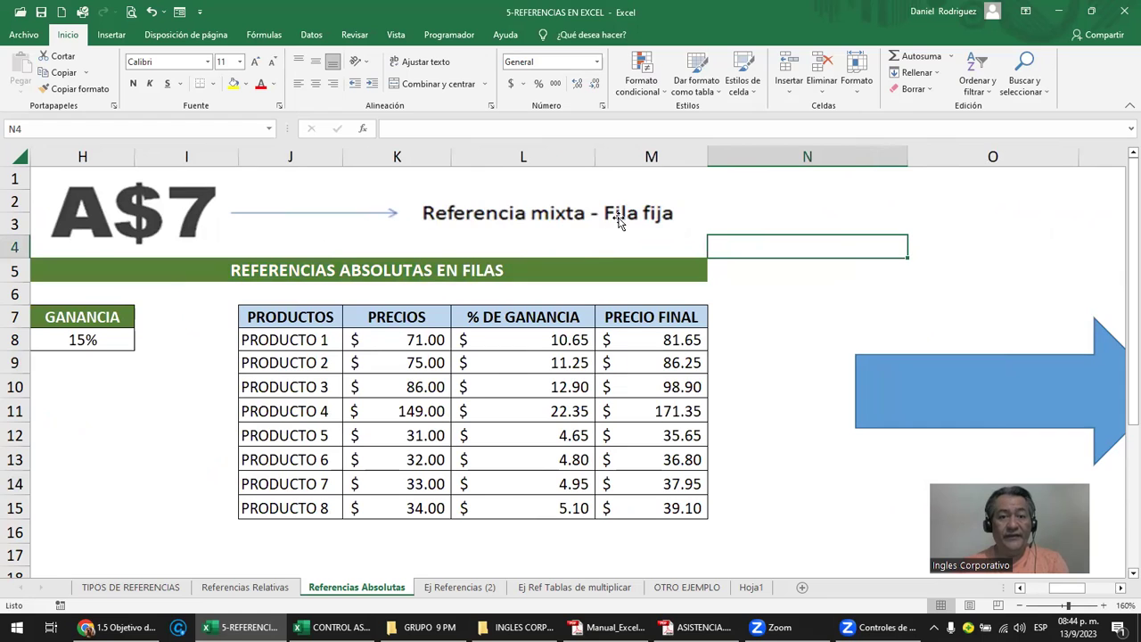
left_click(82, 156)
left_click(14, 340)
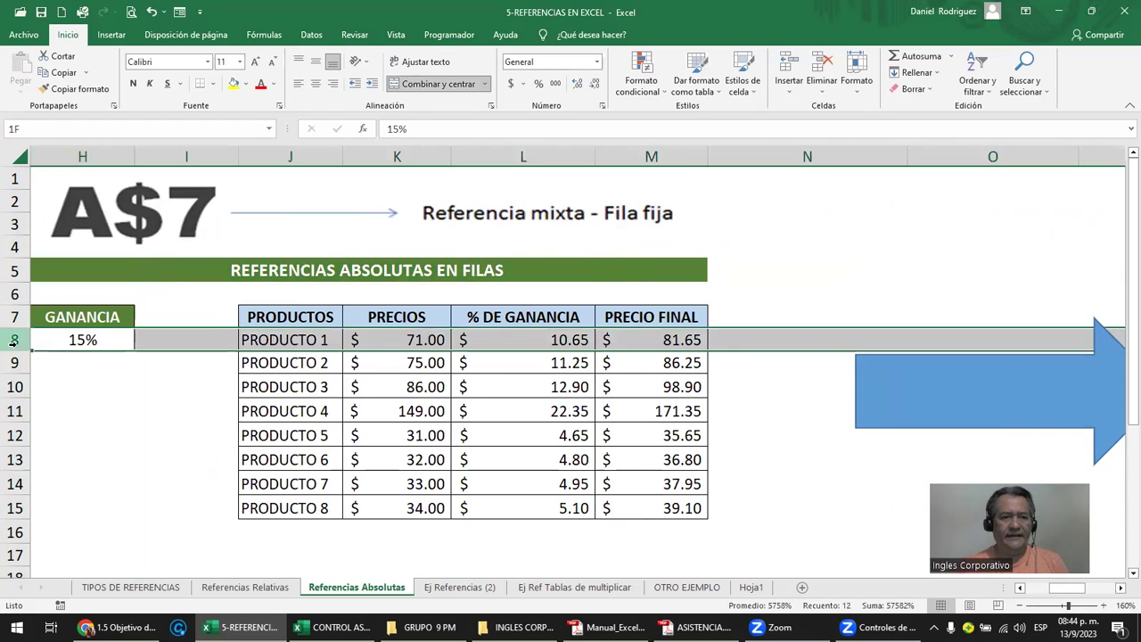
left_click(273, 303)
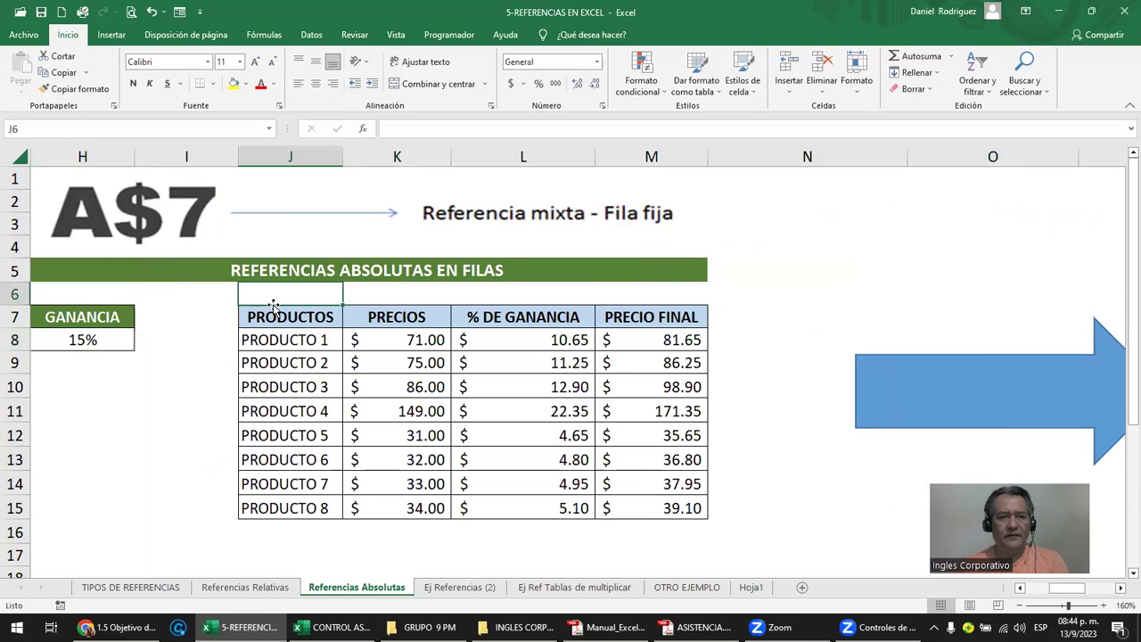
key("Right")
key("Right")
key("Right")
key("Right")
key("Right")
key("Right")
key("Right")
key("Right")
key("Right")
key("Right")
key("Right")
key("Right")
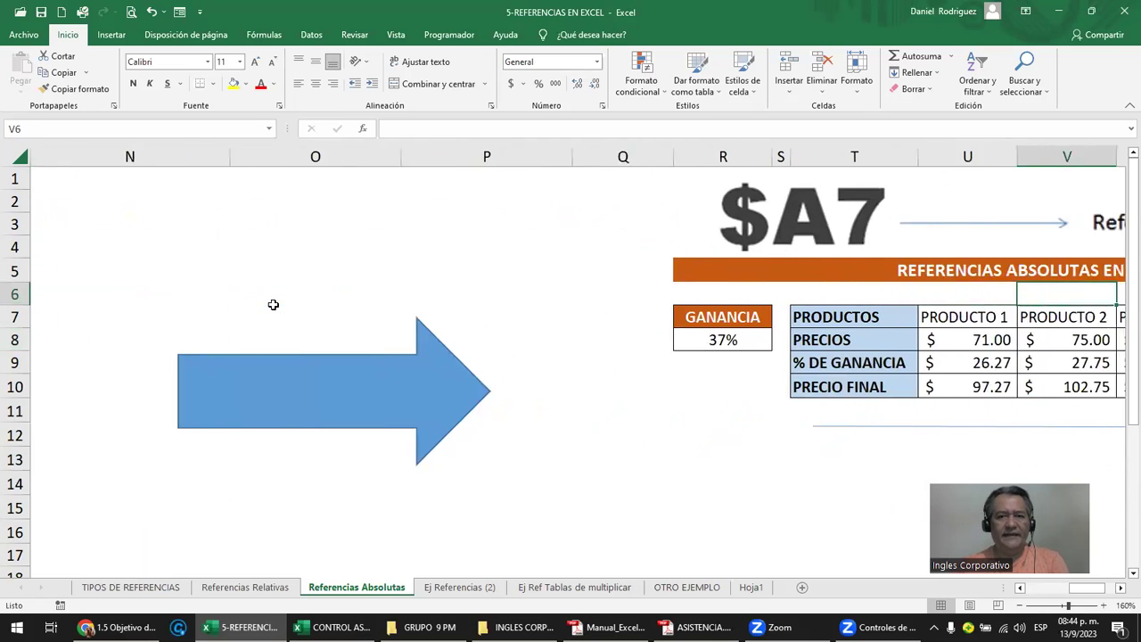
key("Right")
key("Right")
left_click(355, 157)
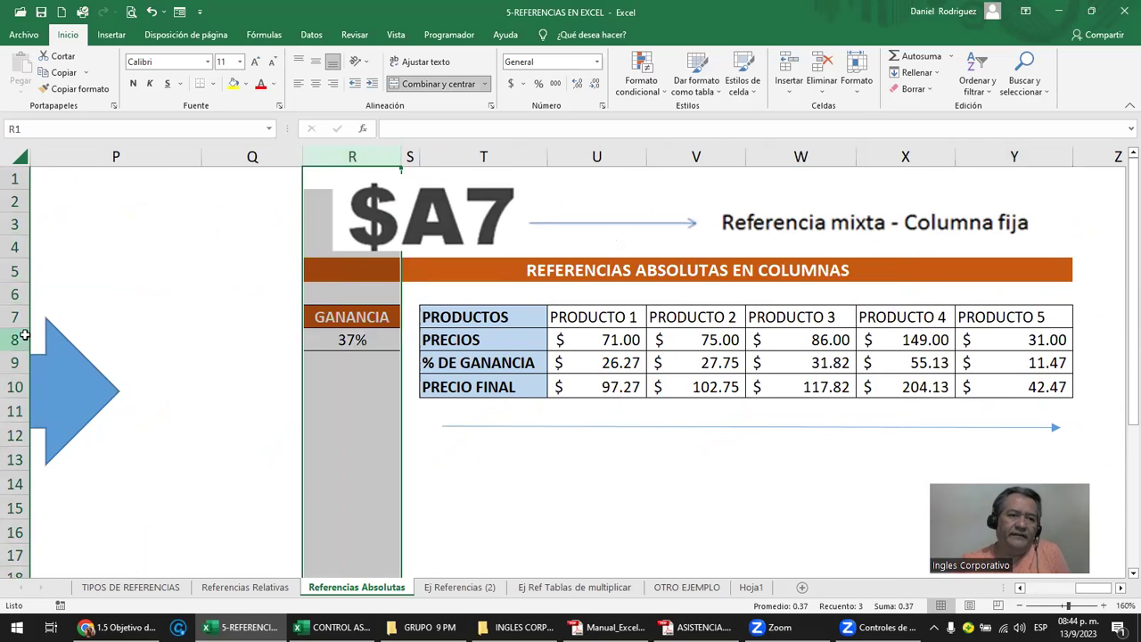
left_click(358, 387)
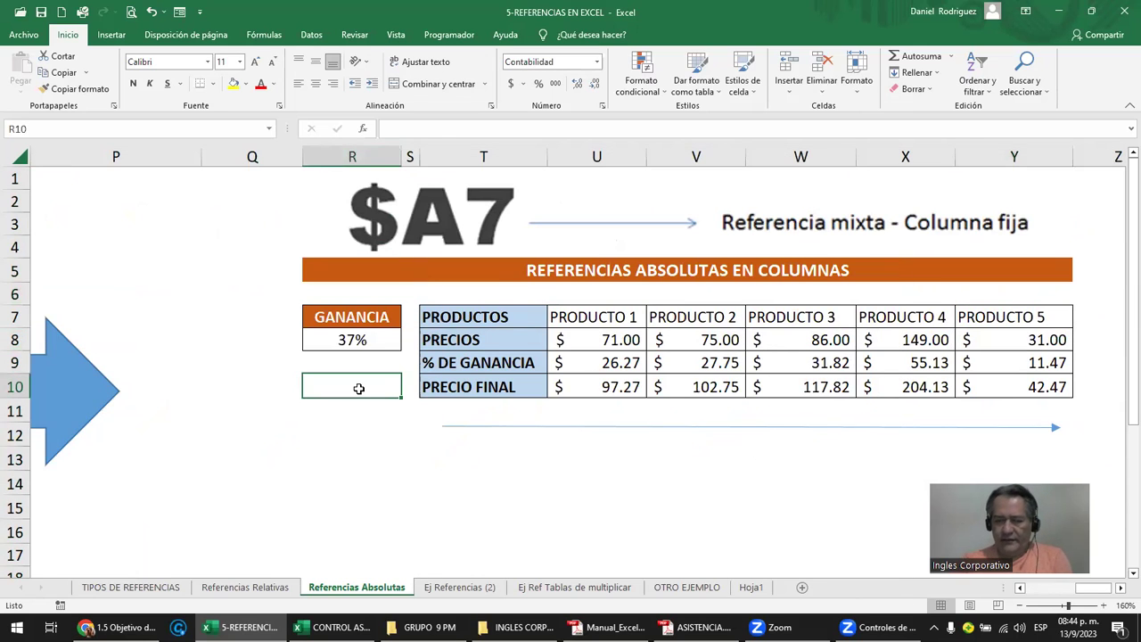
key("Right")
key("Right")
key("Right")
key("Right")
key("Right")
key("Right")
key("Right")
key("Right")
key("Right")
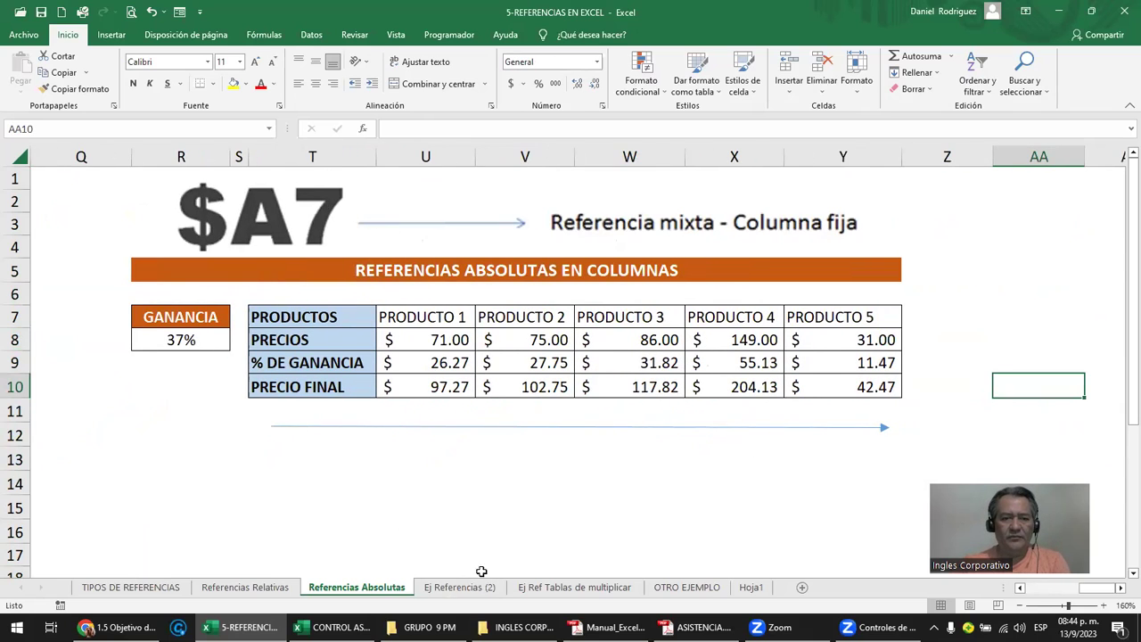
left_click(456, 476)
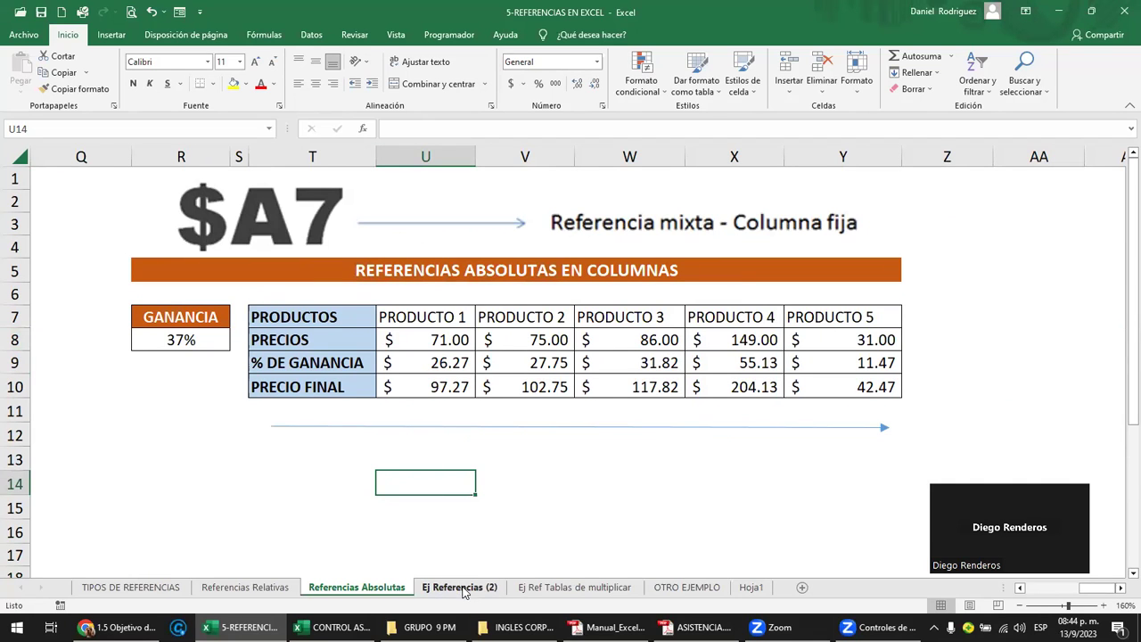
- Switch to the Ej Referencias (2) sheet and review the ISSS, Renta and AFP rates in I4:J6
left_click(482, 593)
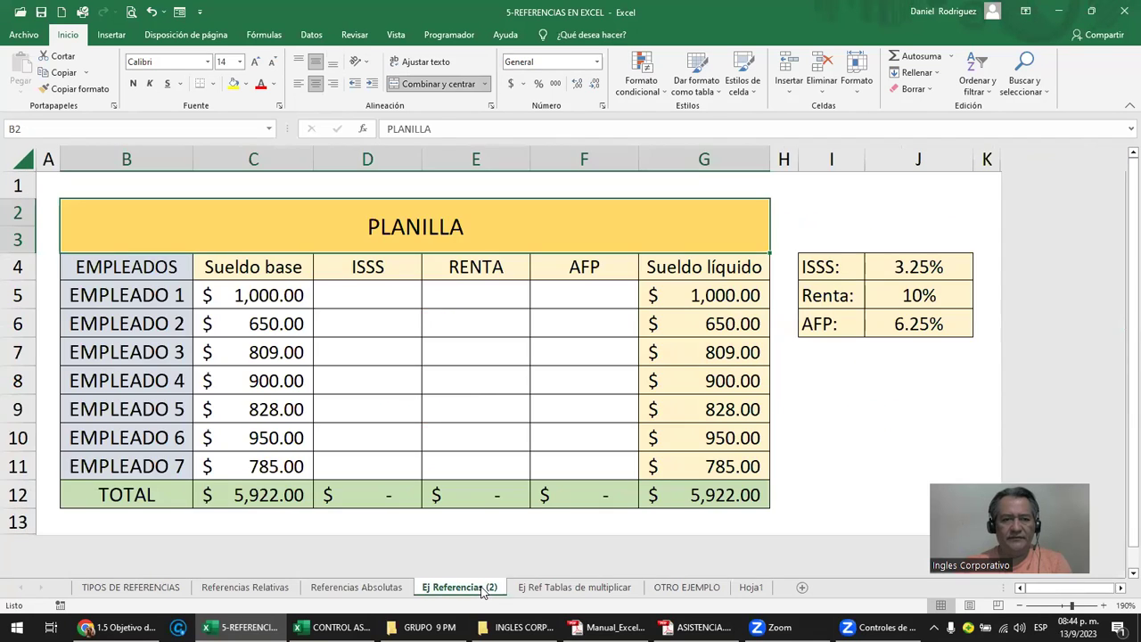
left_click(349, 305)
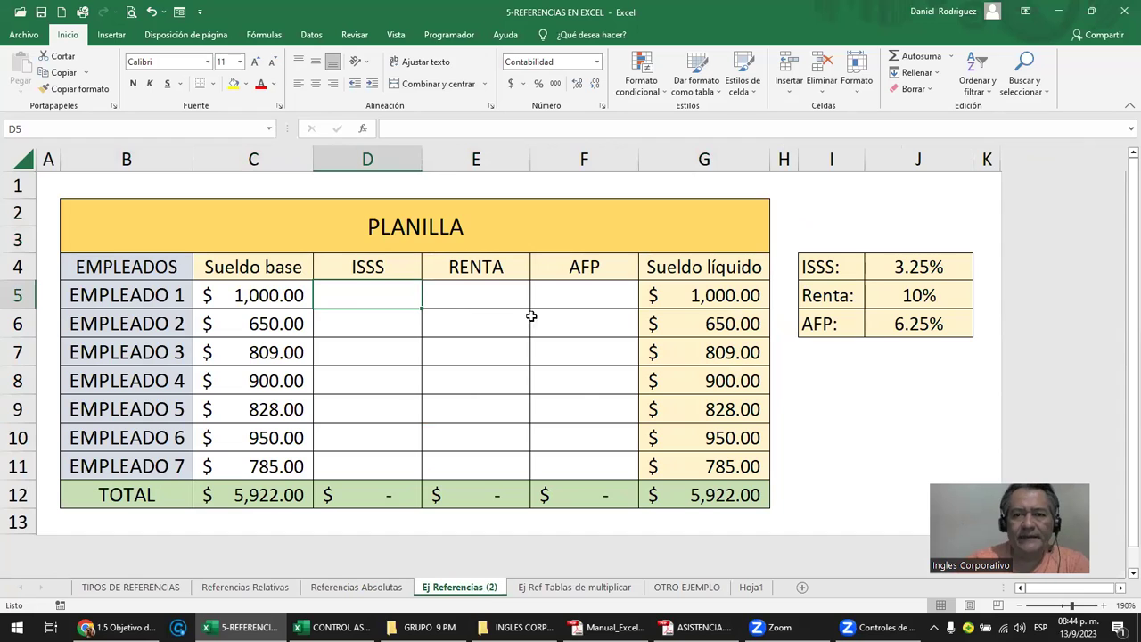
left_click_drag(831, 269, 900, 314)
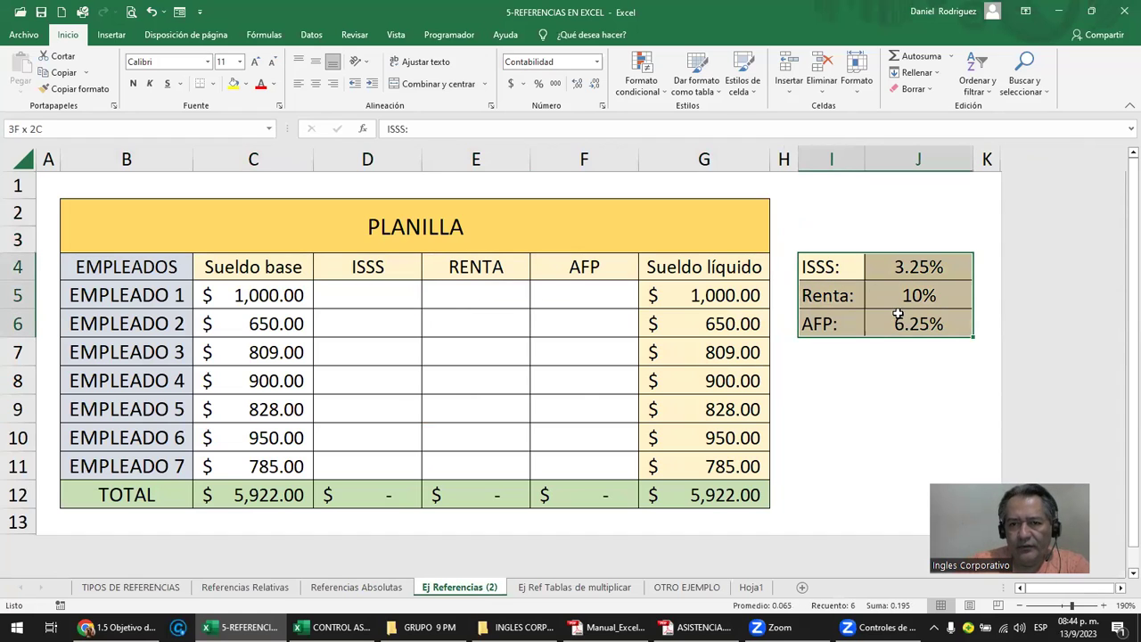
left_click(892, 266)
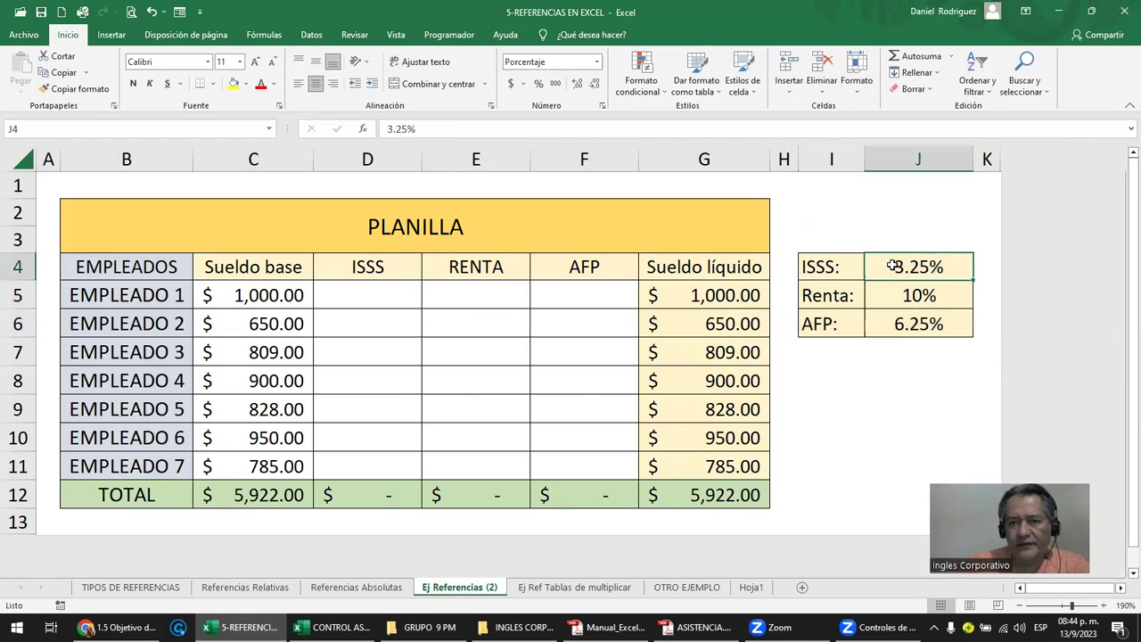
left_click(834, 322)
left_click(899, 318)
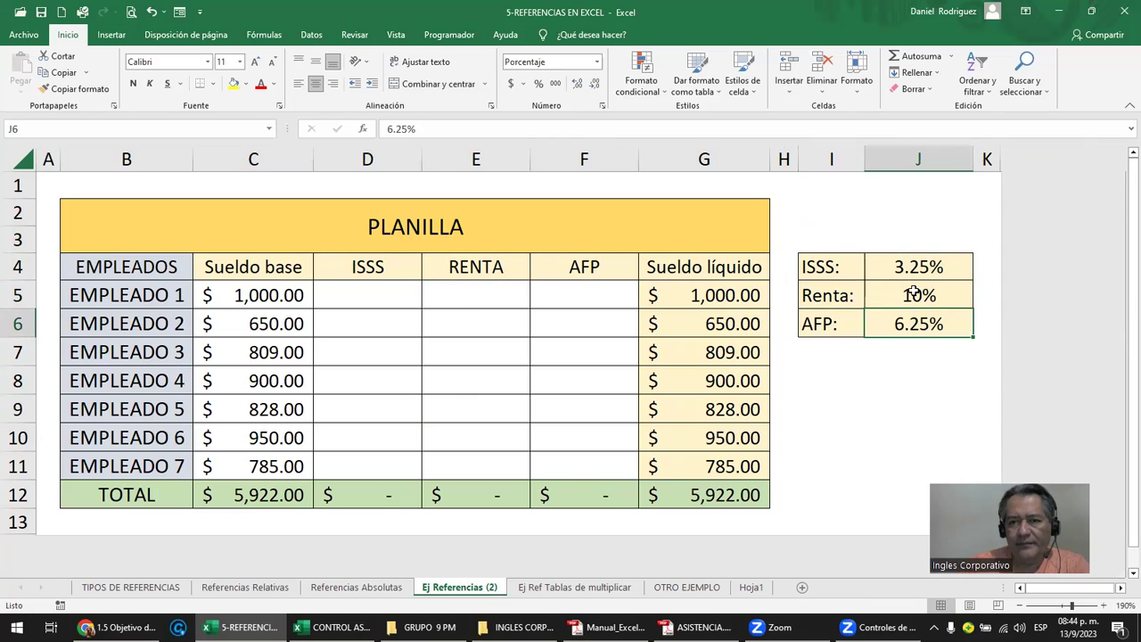
left_click(911, 269)
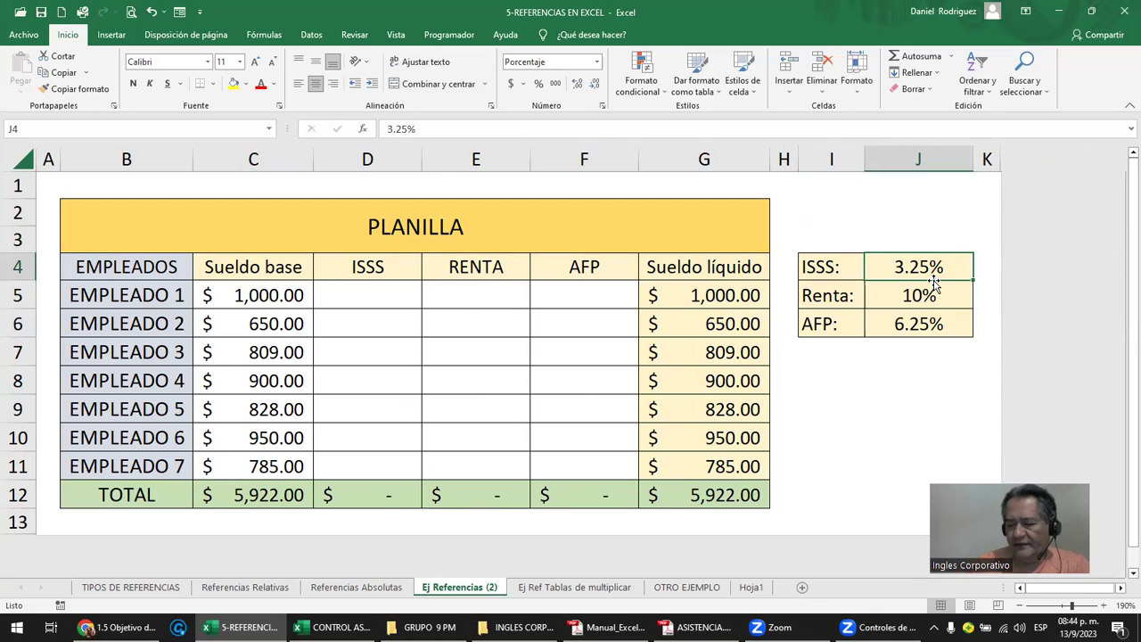
- Change the ISSS rate in J4 to 3.26%
type("3.")
type("5")
key("Return")
left_click(931, 277)
type("3.26")
key("Return")
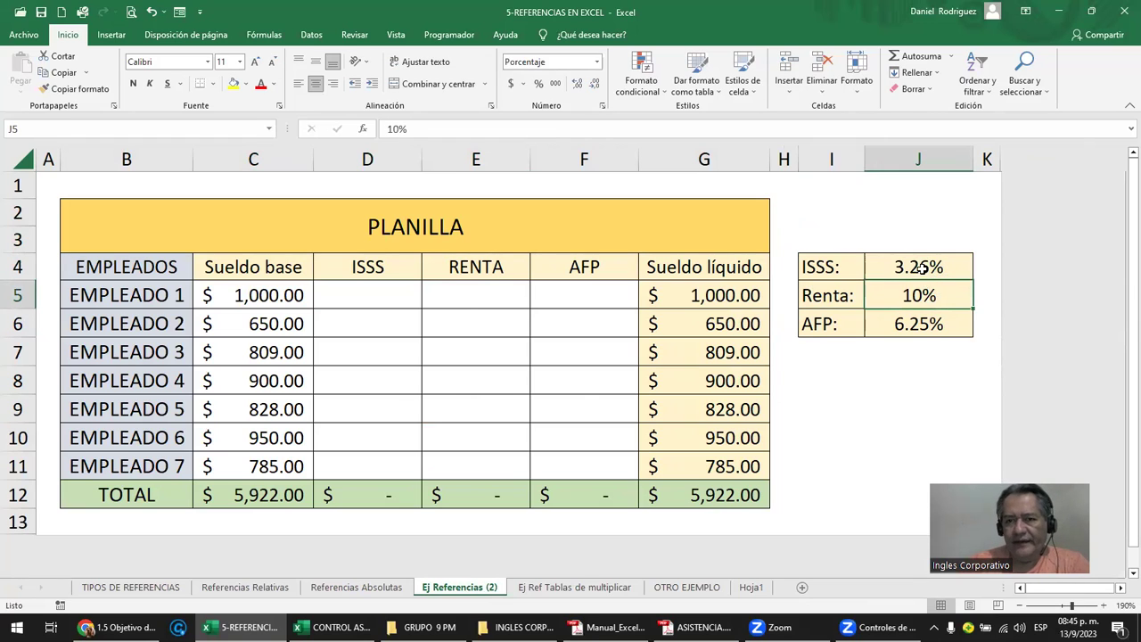
- Check the rates in J4:J6, then select the first base salary in C5
left_click_drag(927, 270, 932, 310)
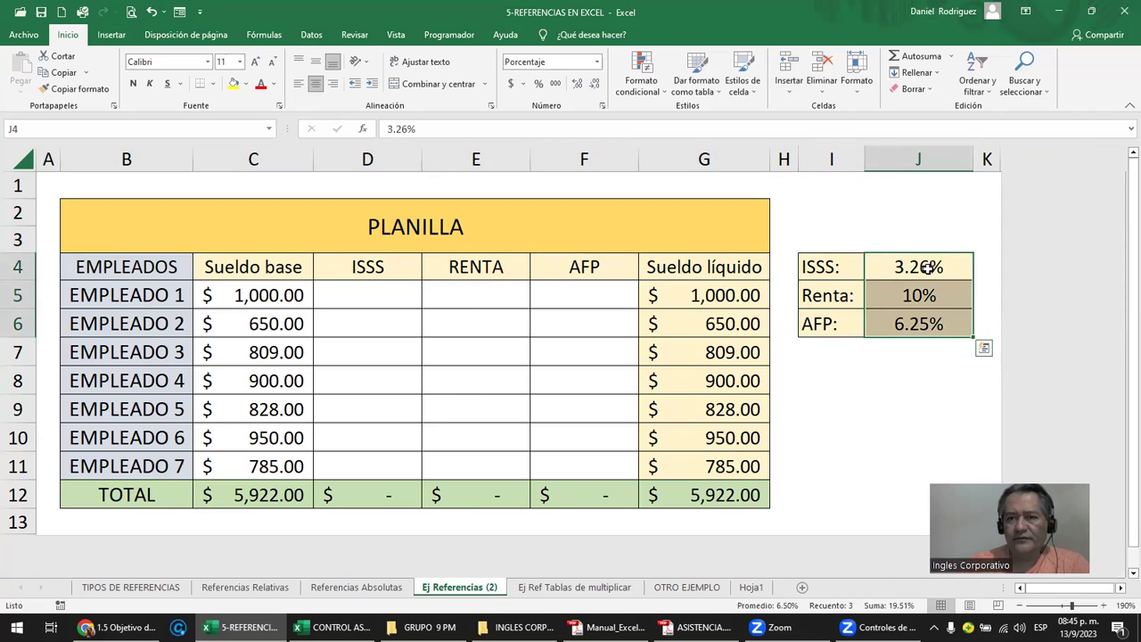
left_click(928, 269)
left_click(911, 172)
left_click(927, 268)
left_click(933, 295)
left_click(932, 321)
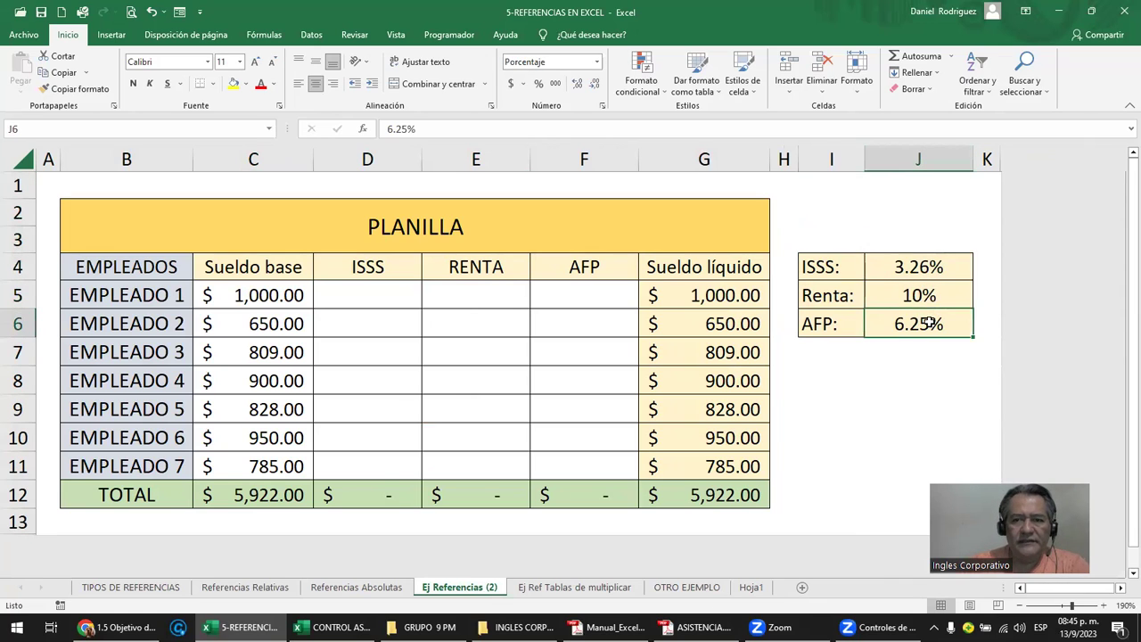
left_click(906, 272)
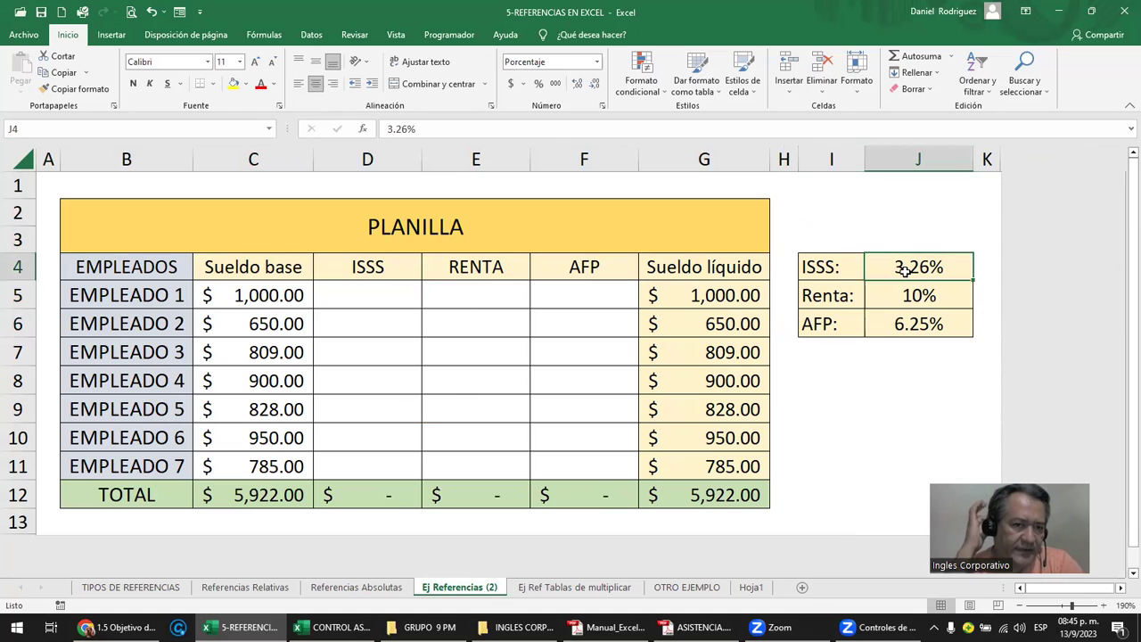
left_click(288, 294)
- Inspect the net salary formula, then clear the Sueldo líquido values for all employees
left_click(386, 296)
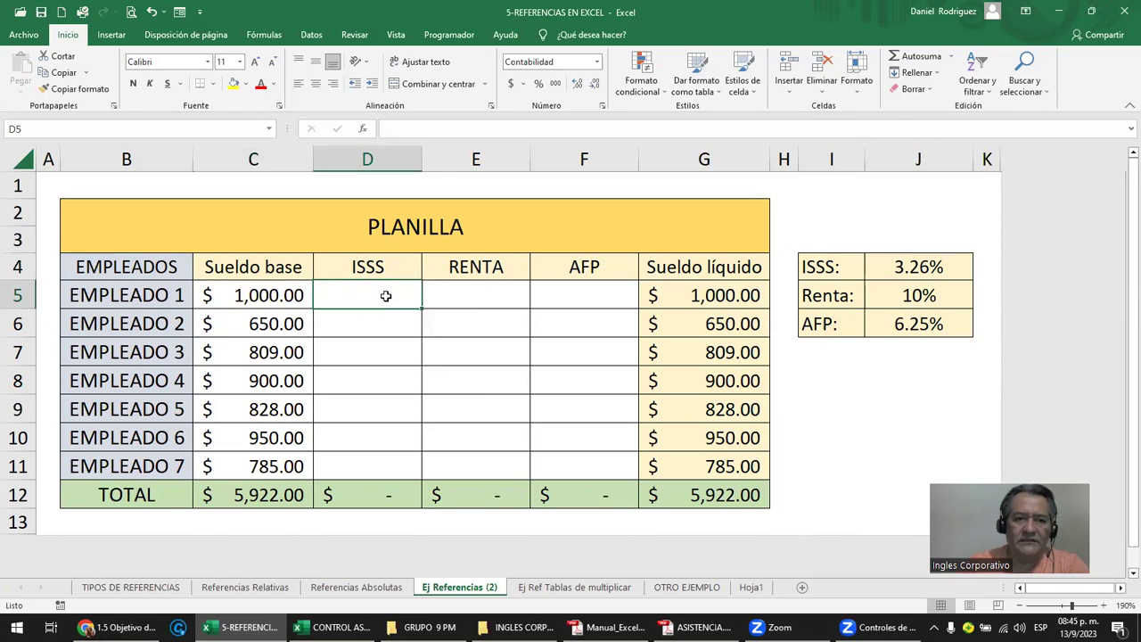
left_click(470, 301)
left_click(578, 294)
double_click(704, 297)
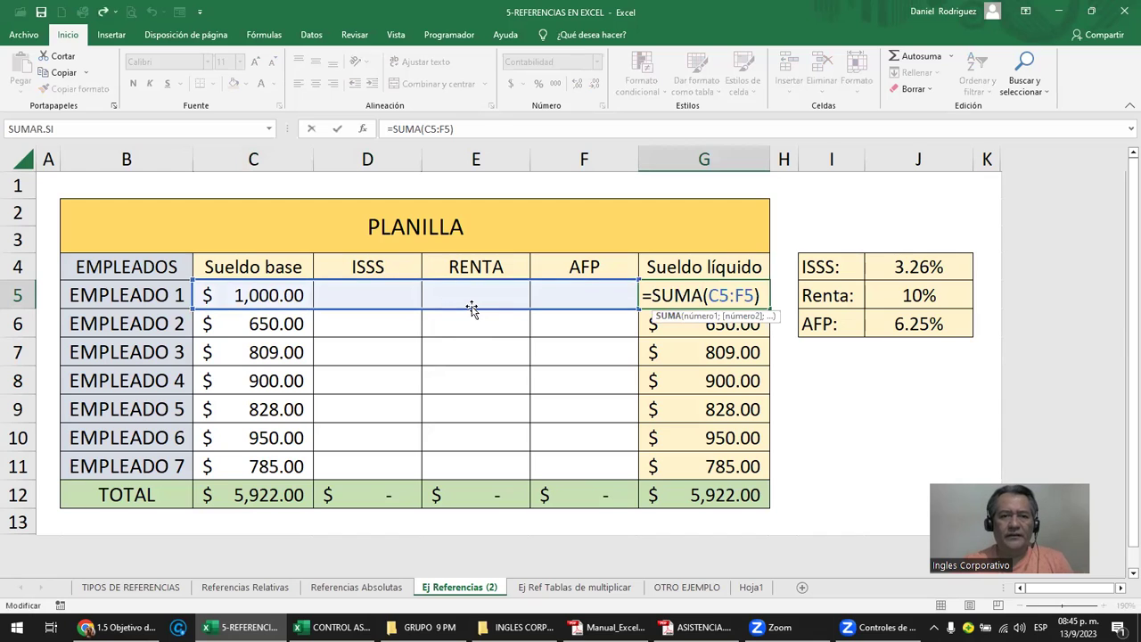
key("Escape")
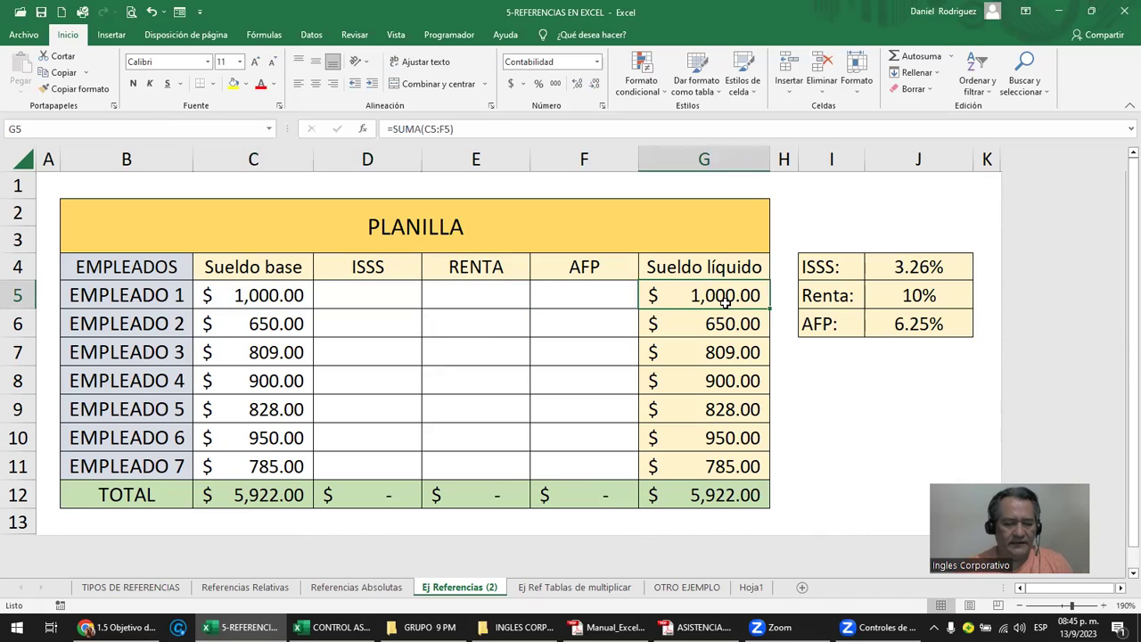
left_click_drag(770, 308, 770, 480)
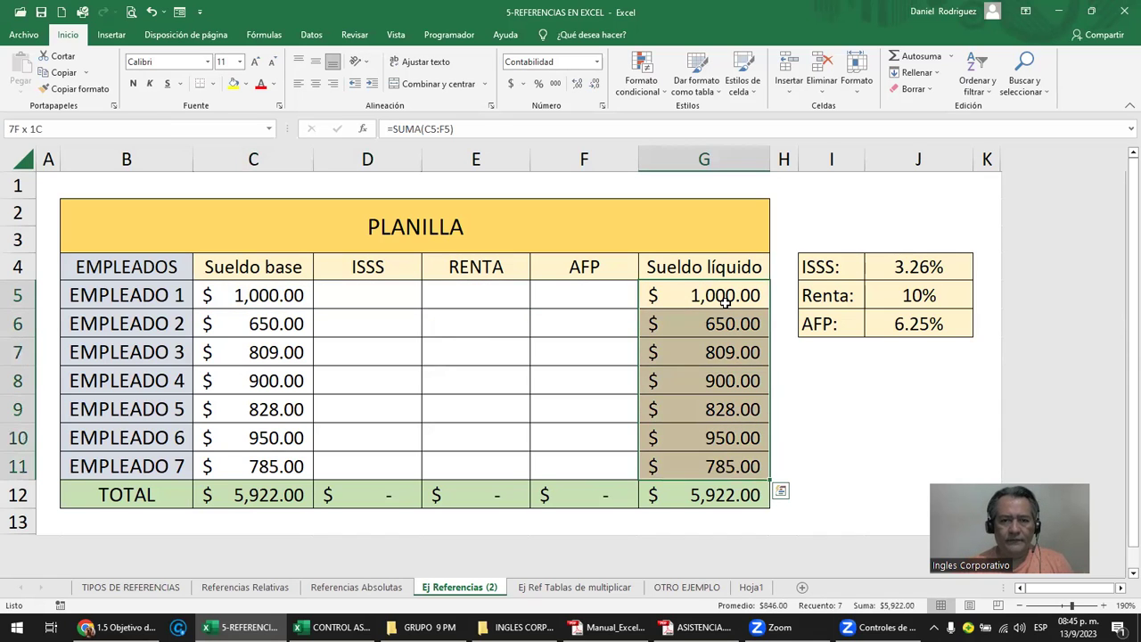
key("Delete")
- Attempt a net salary formula in G5 by pointing at the salary and deduction cells
key("Left")
key("Left")
key("Left")
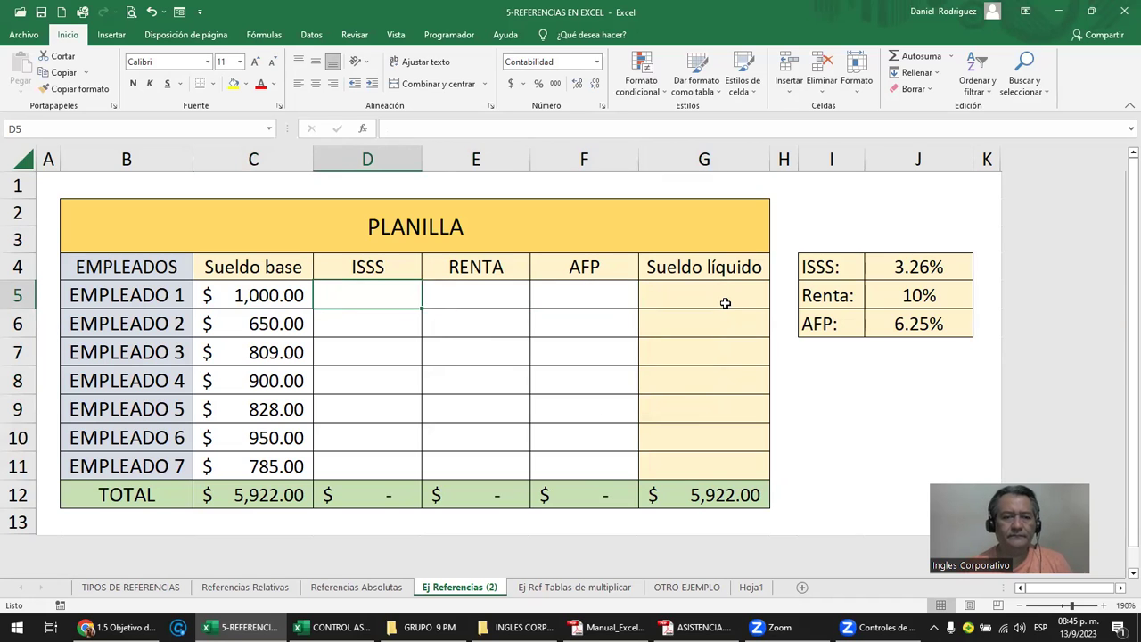
key("Right")
key("Right")
key("Right")
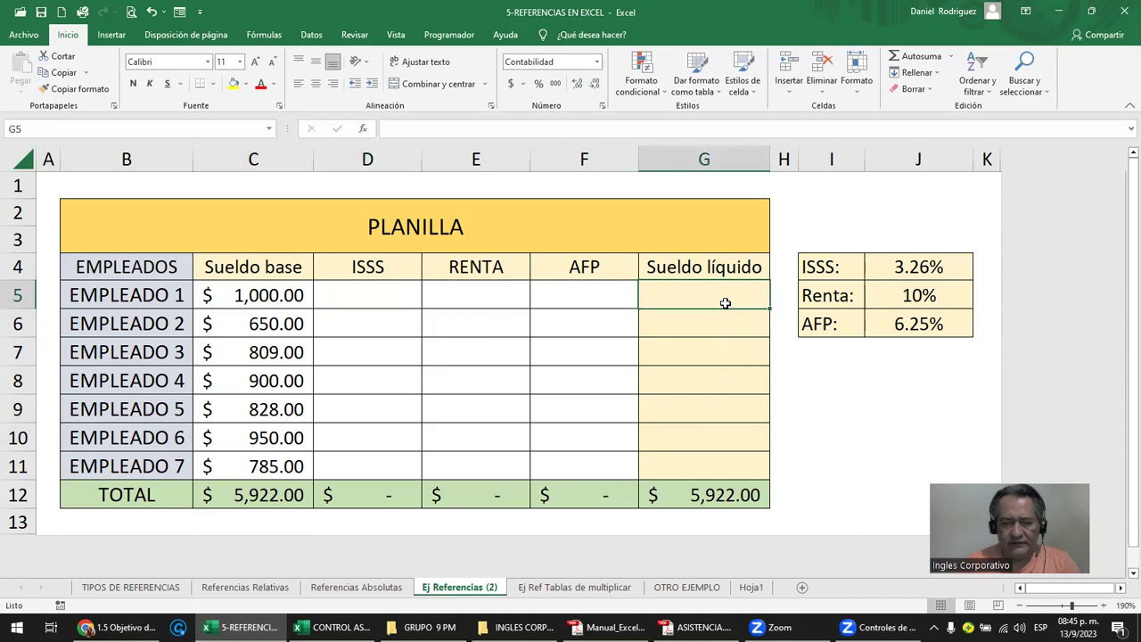
type("=")
key("Left")
key("Left")
key("Left")
key("Left")
type("-")
key("Left")
- Enter test values of 1 in D5:F5, then delete them
key("Left")
key("Left")
type("-")
key("Left")
key("Left")
type("-")
key("Left")
key("Return")
key("Up")
key("Left")
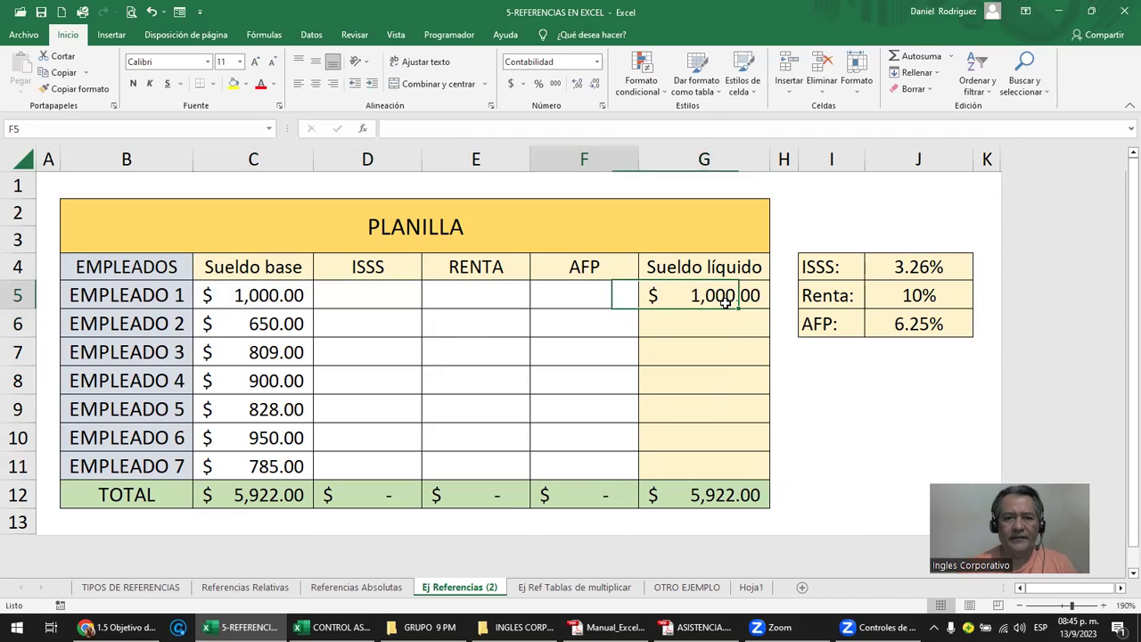
key("Left")
key("Left")
type("1")
key("Right")
type("1")
key("Right")
type("1")
key("Right")
key("Left")
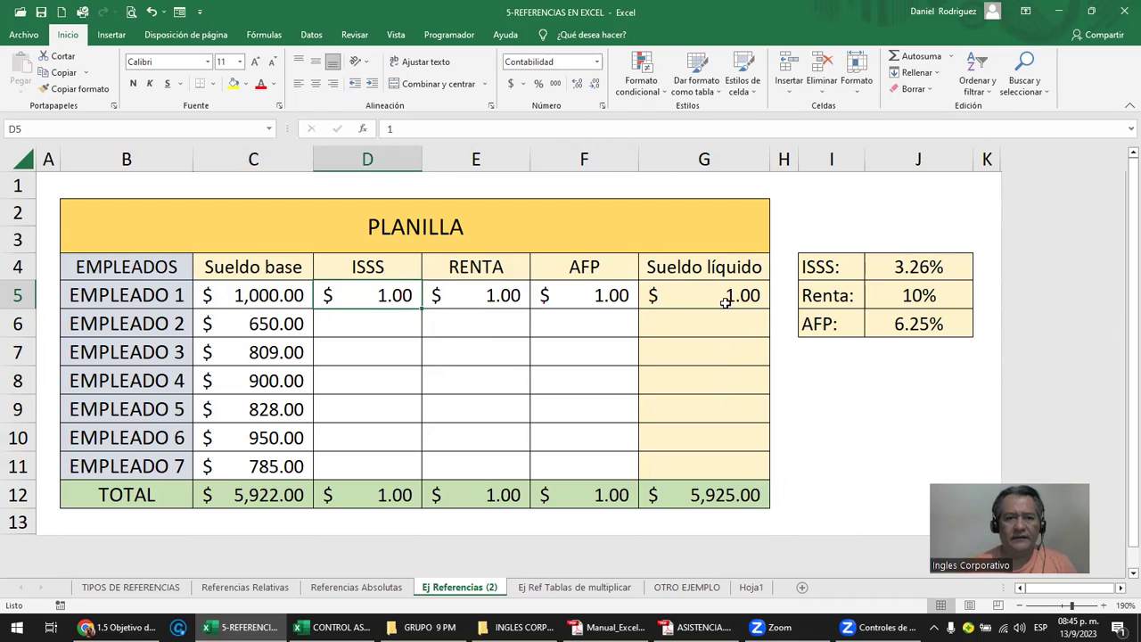
key("shift+Left")
key("shift+Left")
key("Delete")
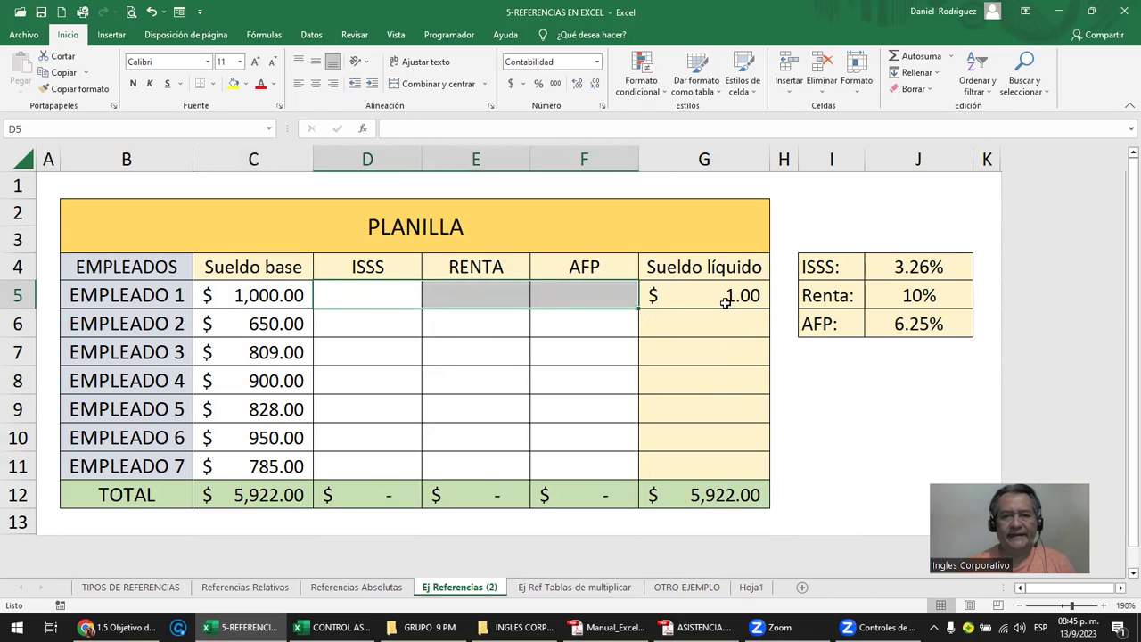
- Rebuild the Sueldo líquido total in G12 as =SUMA(G5:G11)
left_click(725, 303)
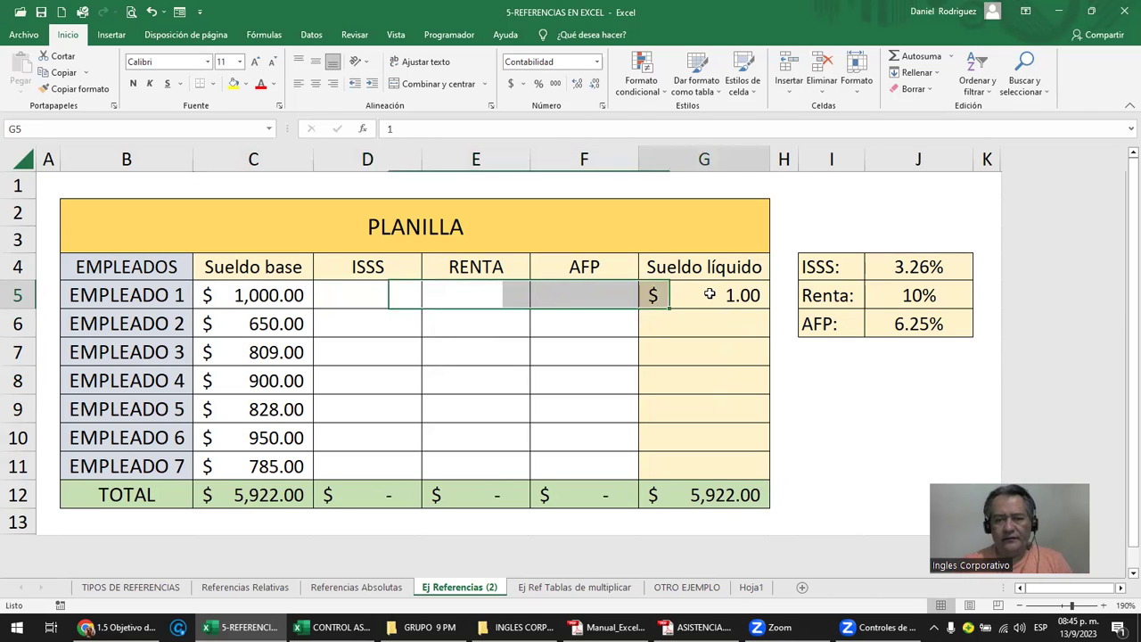
double_click(716, 495)
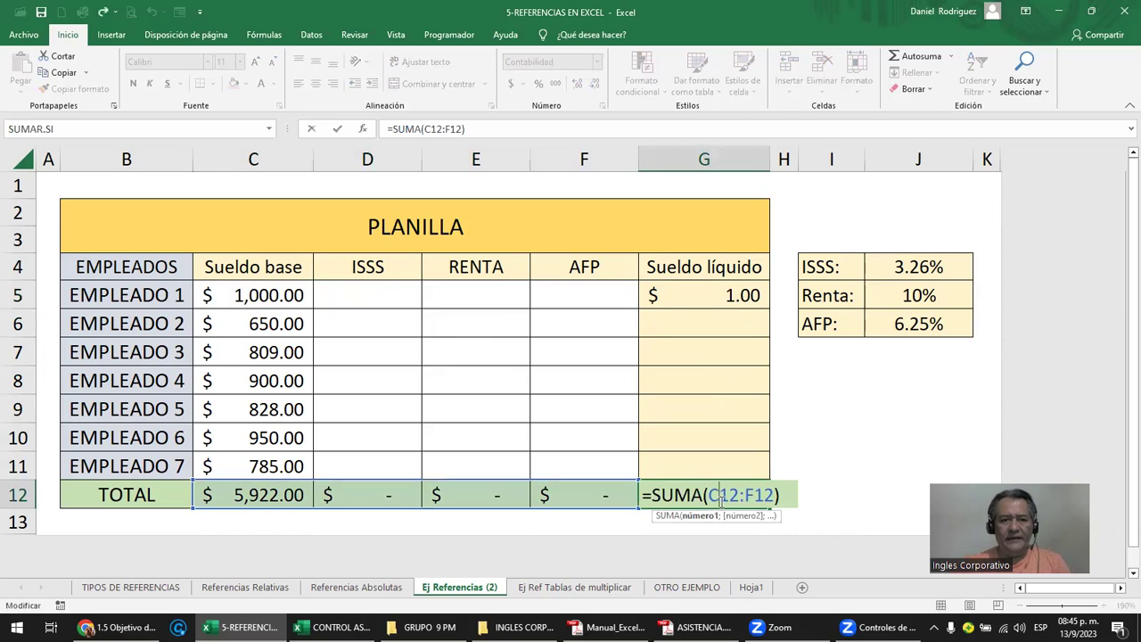
key("Escape")
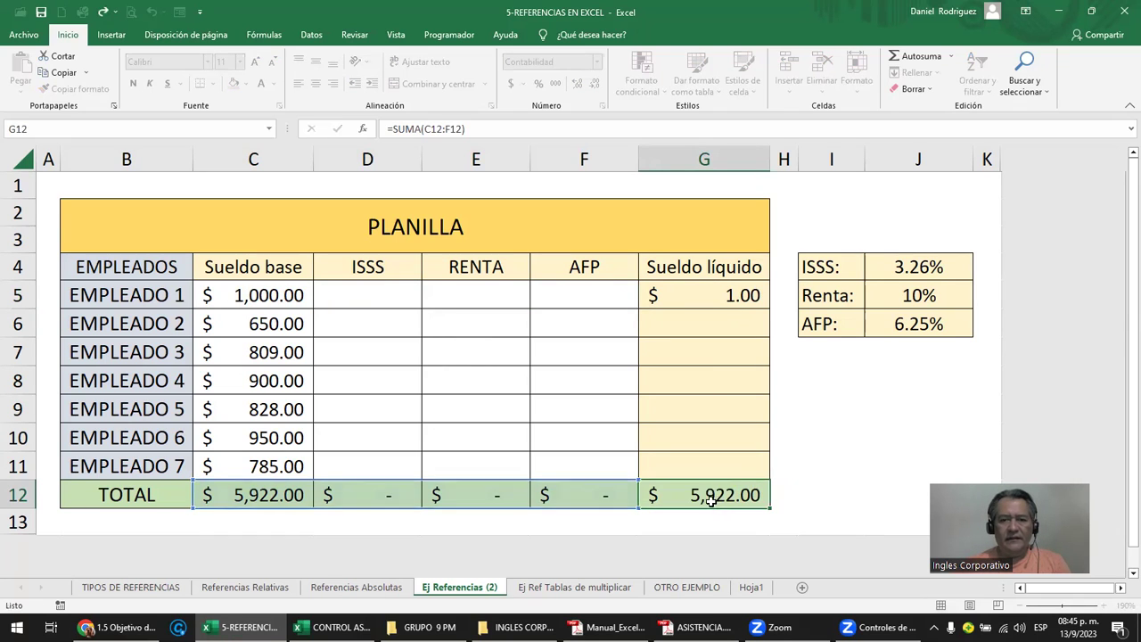
double_click(708, 498)
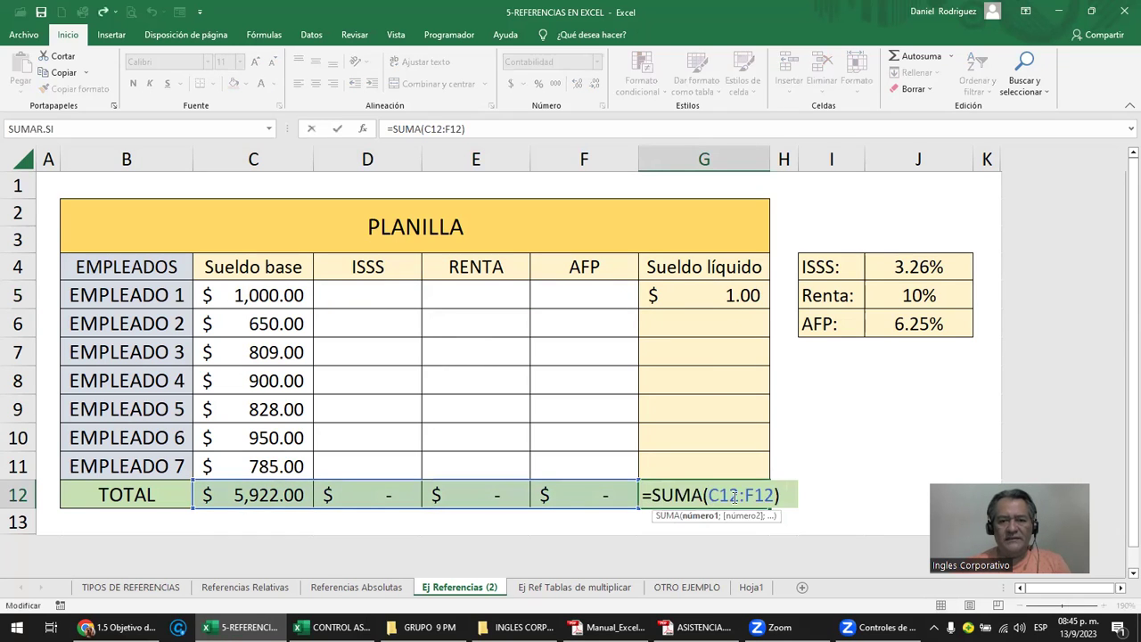
key("Delete")
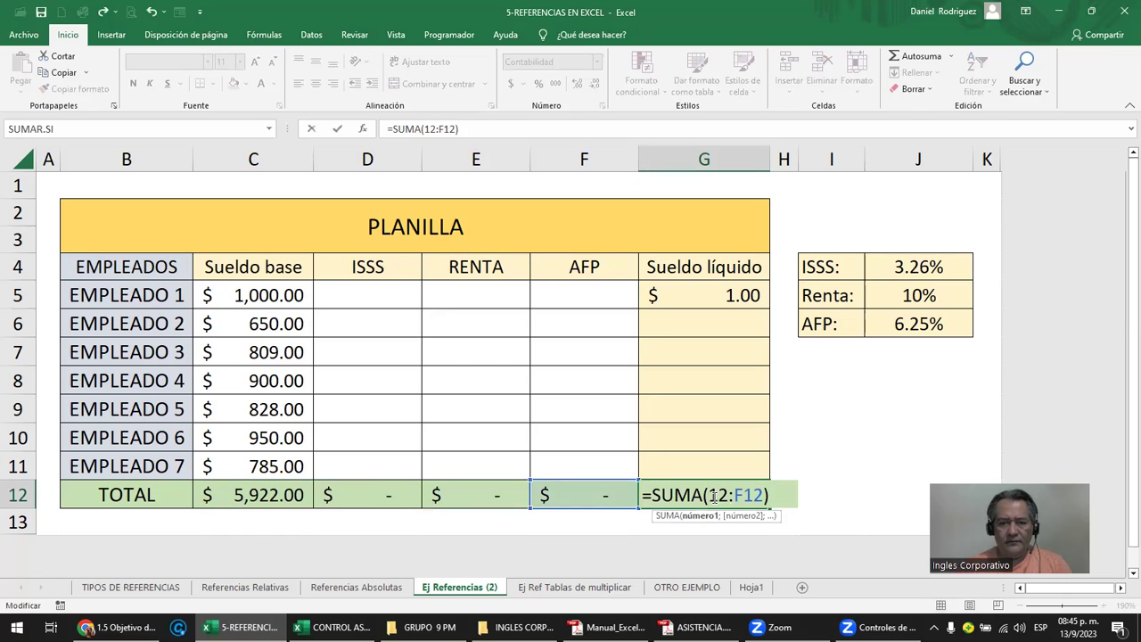
left_click_drag(704, 303, 728, 467)
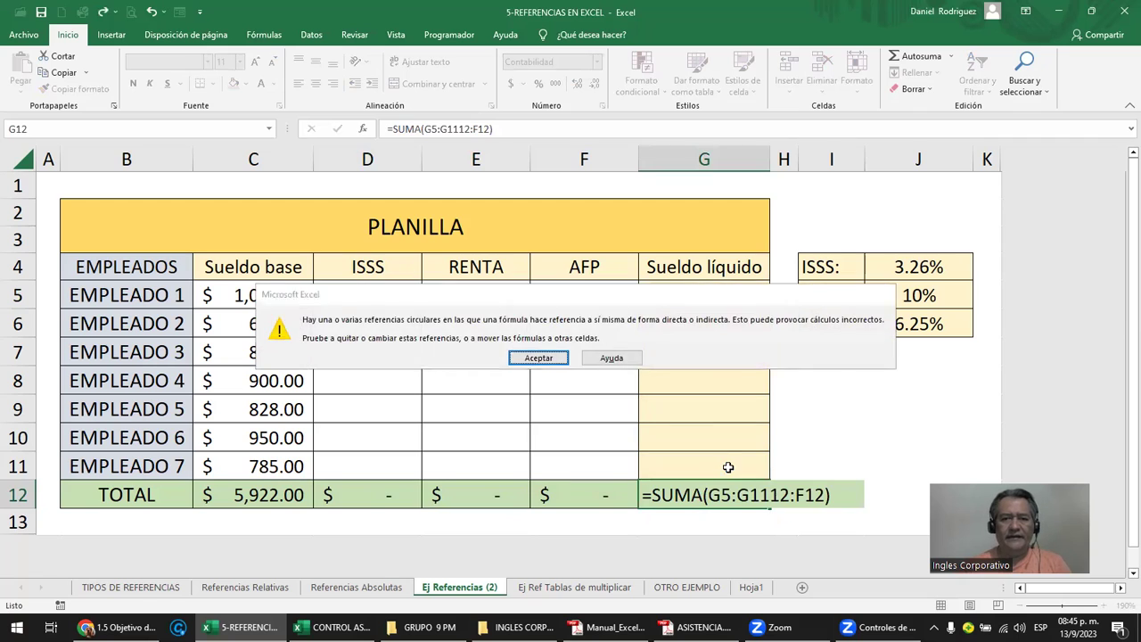
key("Return")
key("Escape")
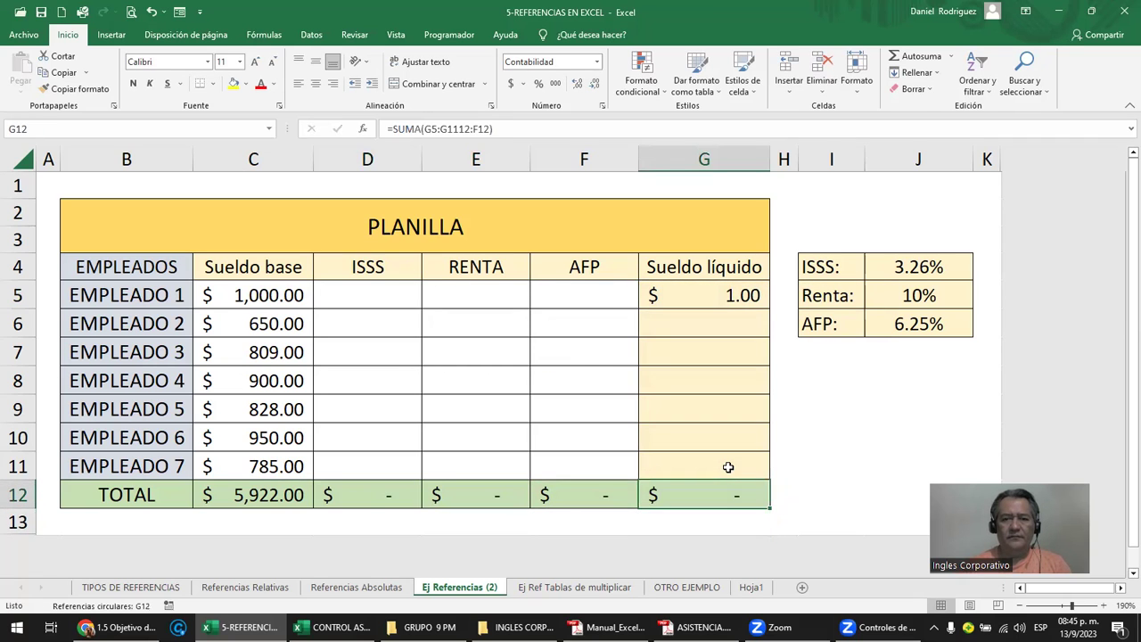
type("=s")
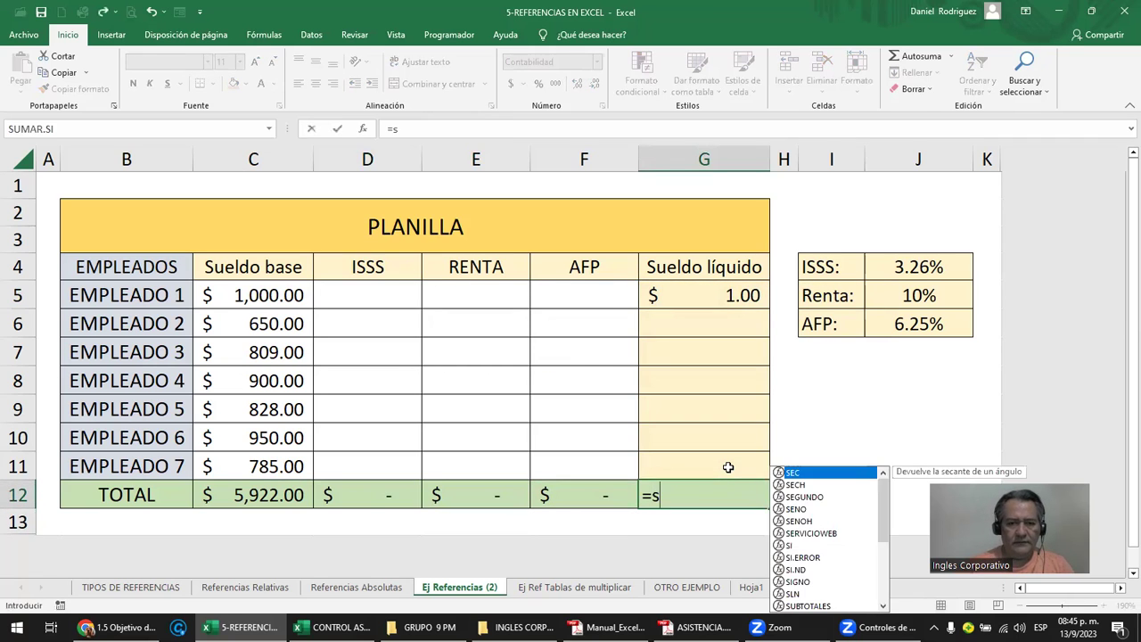
type("uma(")
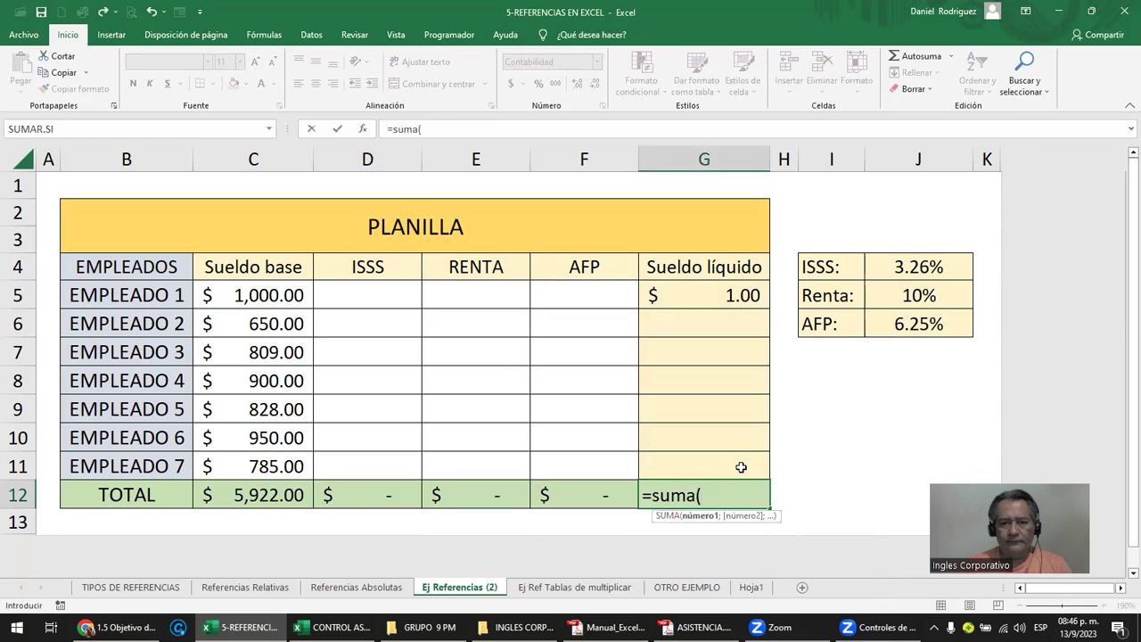
left_click_drag(728, 466, 729, 295)
key("Return")
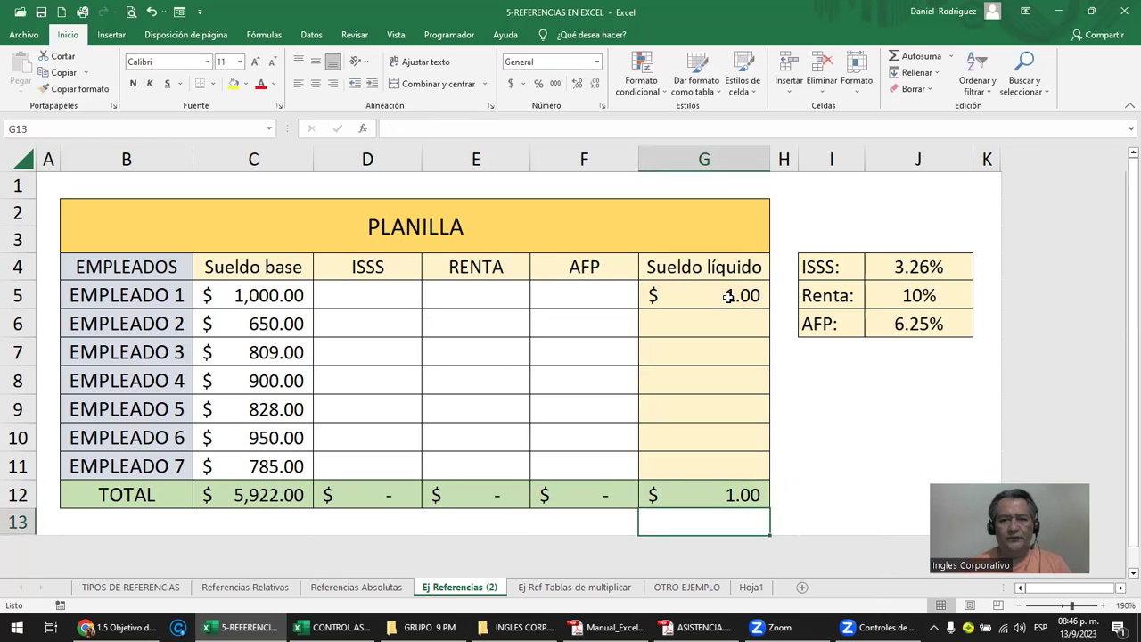
- Check the AFP and RENTA total formulas without changing them
key("Up")
key("Left")
key("F2")
key("Escape")
key("Left")
key("F2")
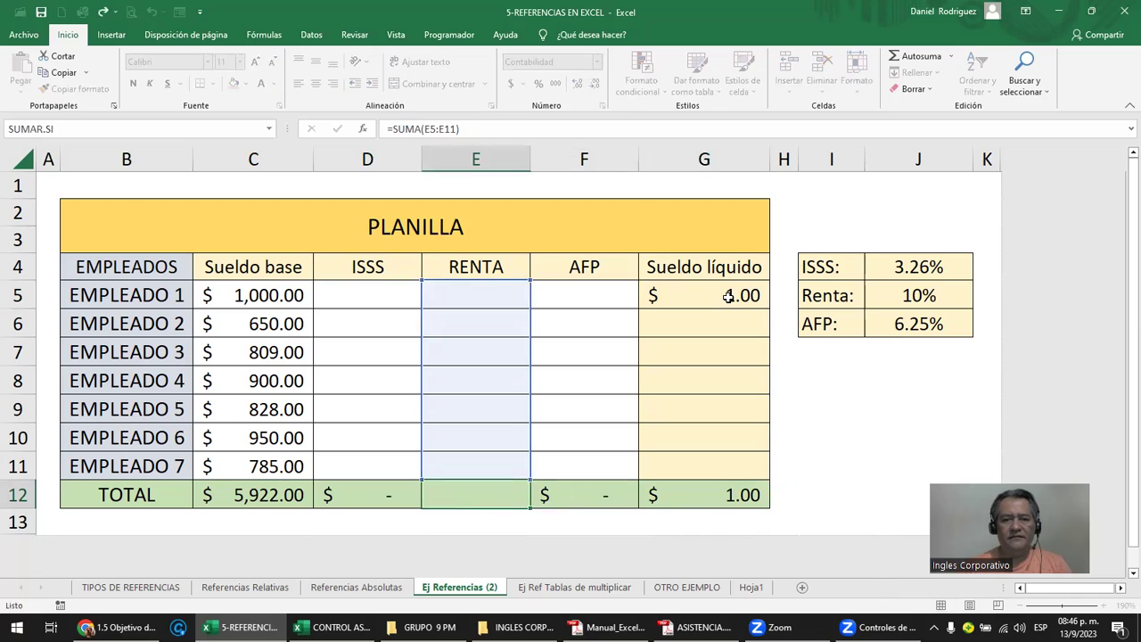
key("Escape")
key("Right")
key("Right")
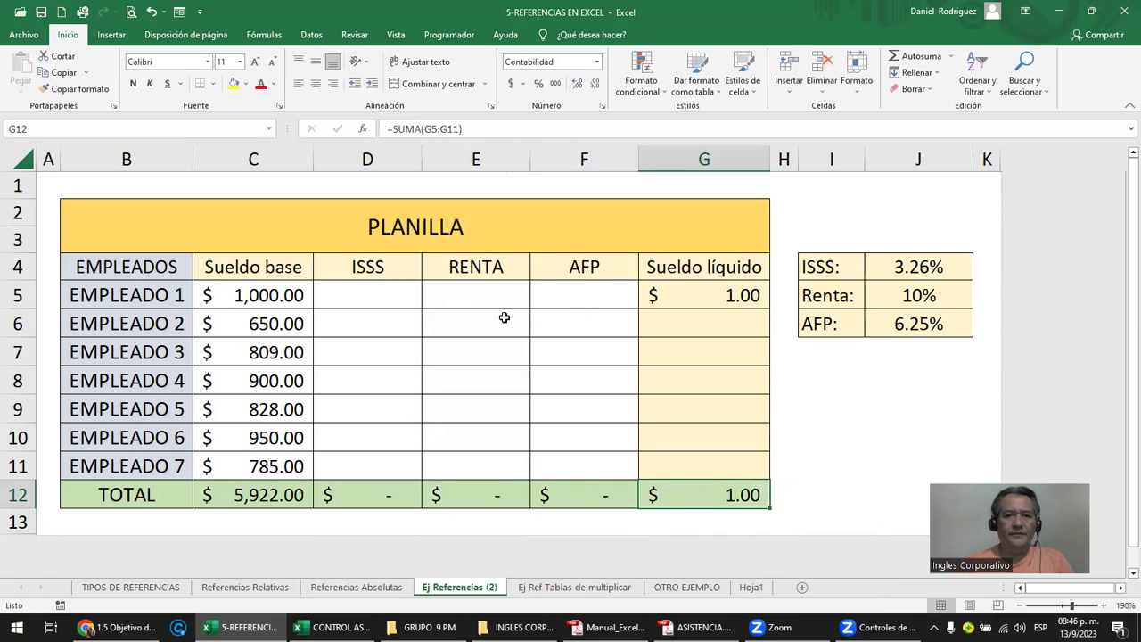
- Try a test value of 1 in G5, undo it, and return to the ISSS cell D5
left_click(571, 297)
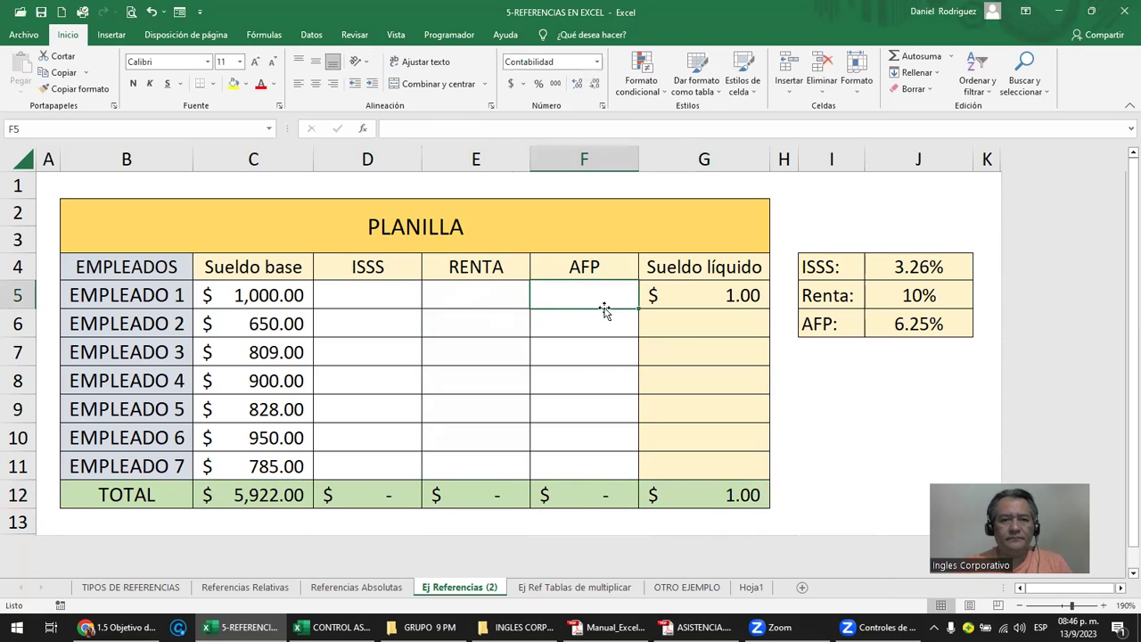
left_click(724, 302)
left_click_drag(369, 295, 563, 289)
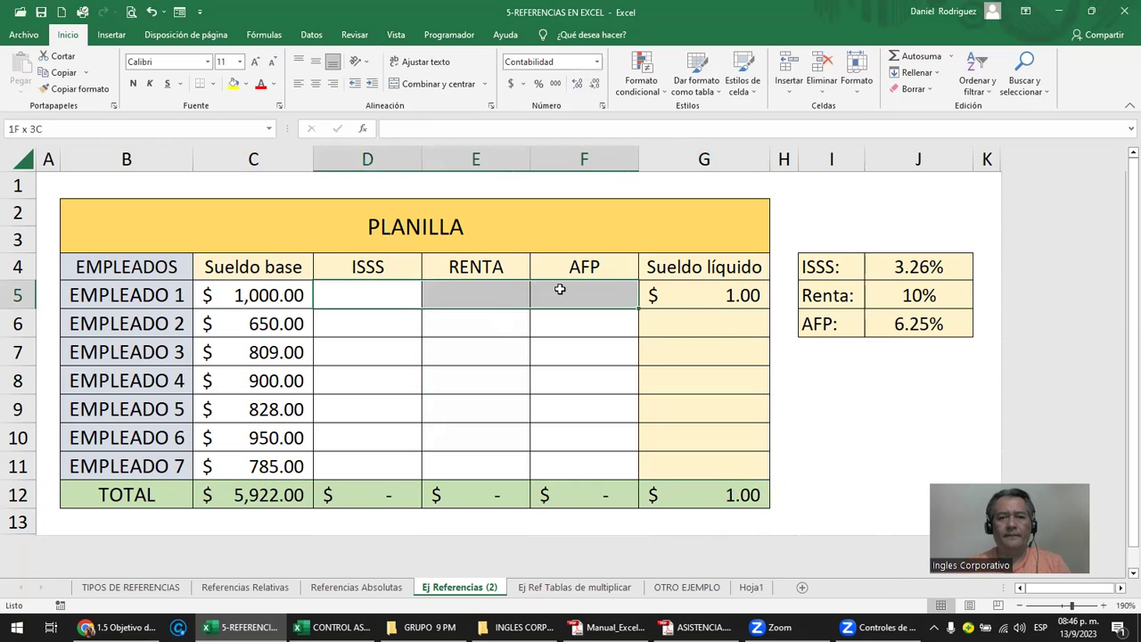
key("Tab")
key("Right")
key("Right")
type("1")
key("Return")
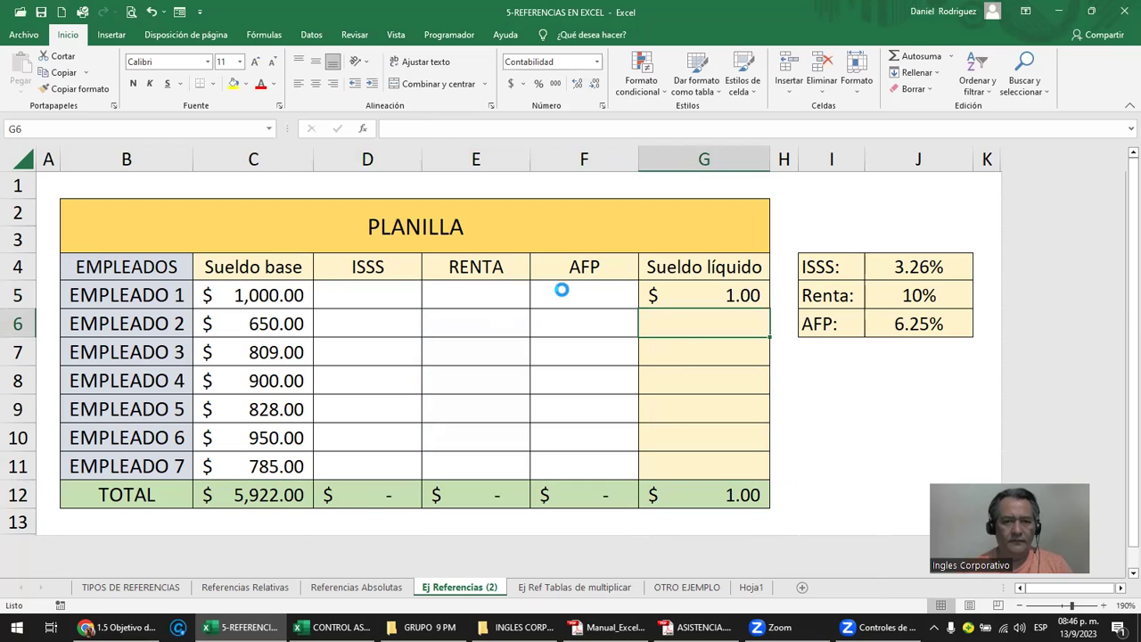
key("ctrl+z")
left_click(563, 290)
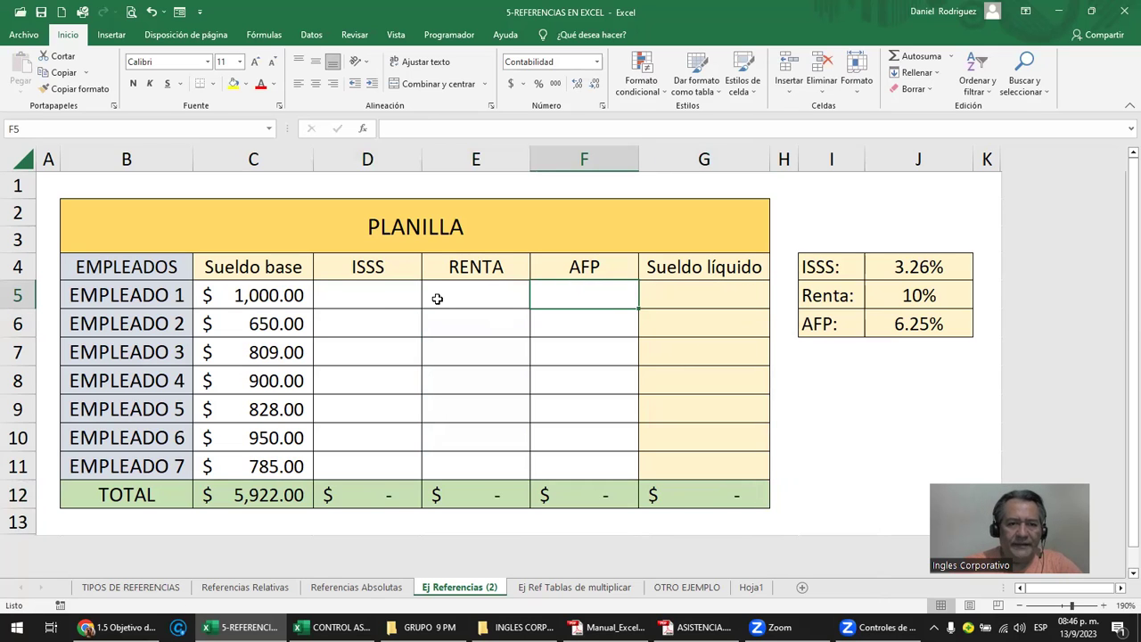
left_click(382, 296)
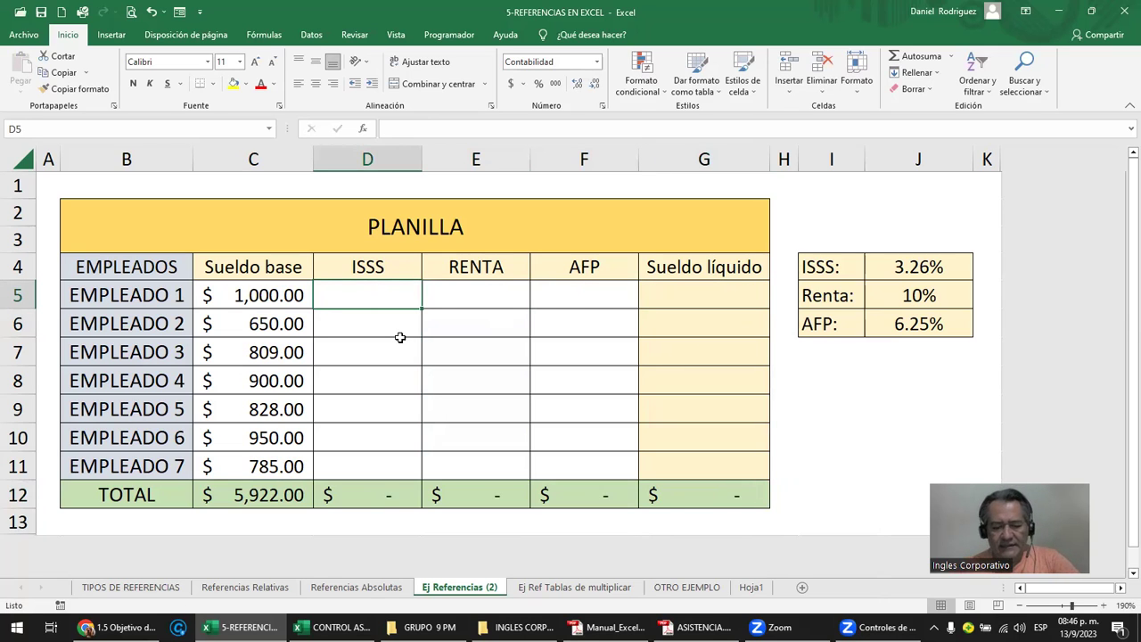
- Compute Empleado 1's ISSS in D5 as =C5*J4, giving 32.60
type("=")
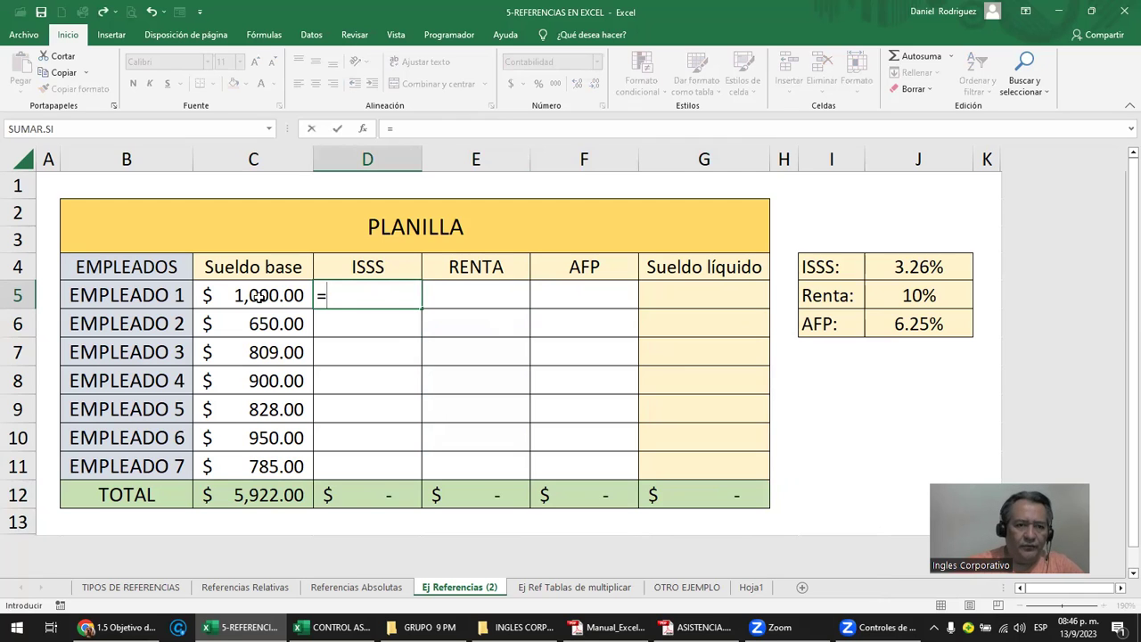
left_click(260, 297)
type("*")
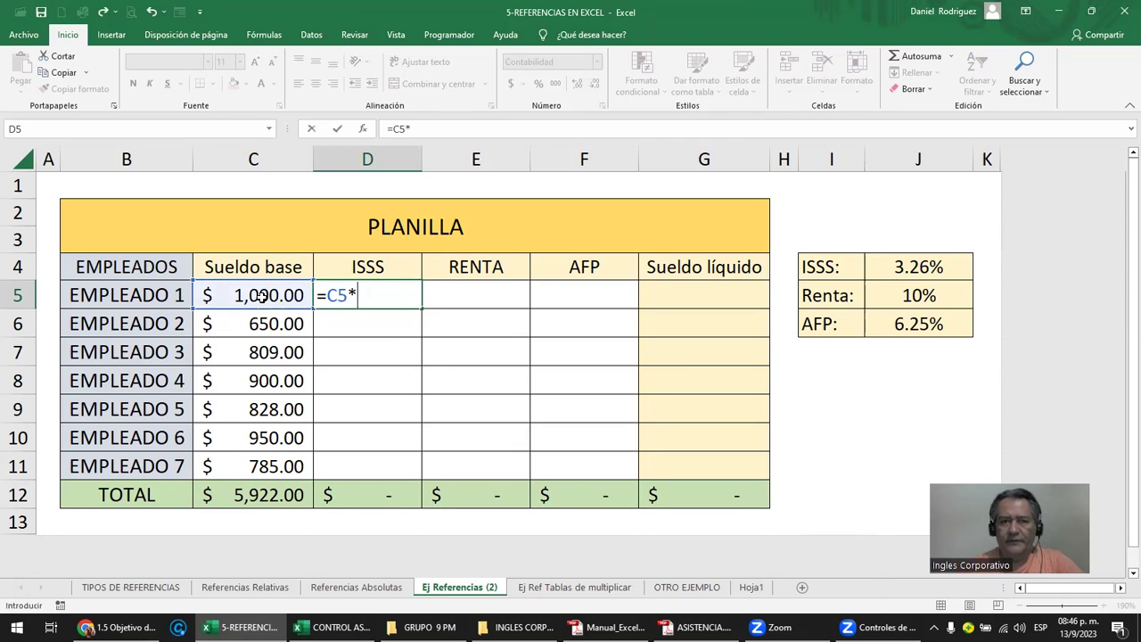
left_click(924, 271)
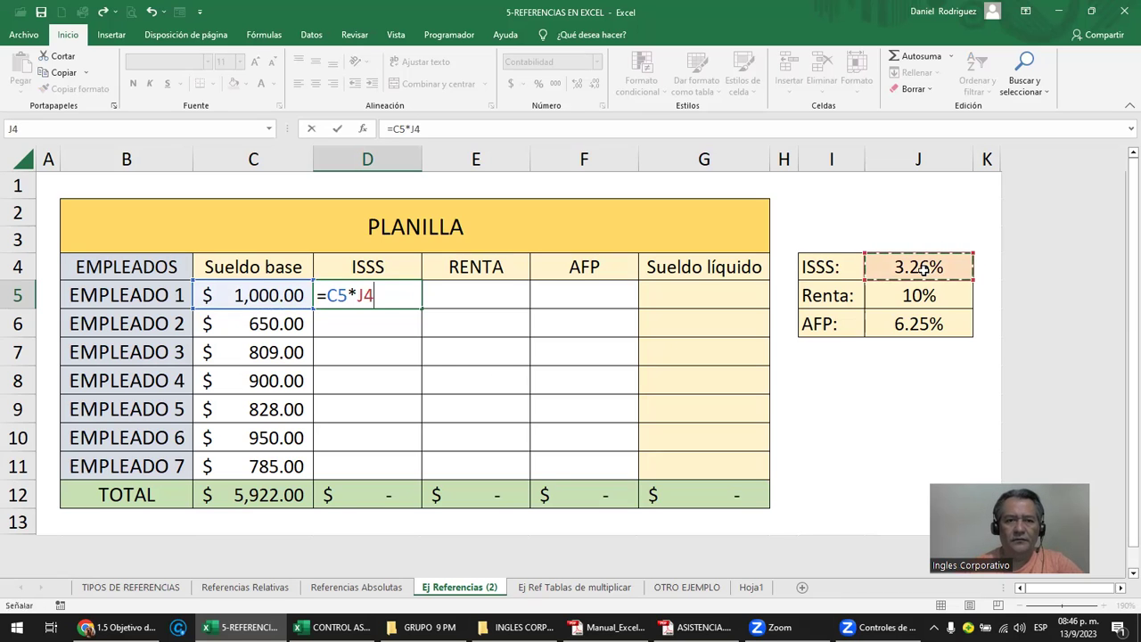
key("ctrl+Return")
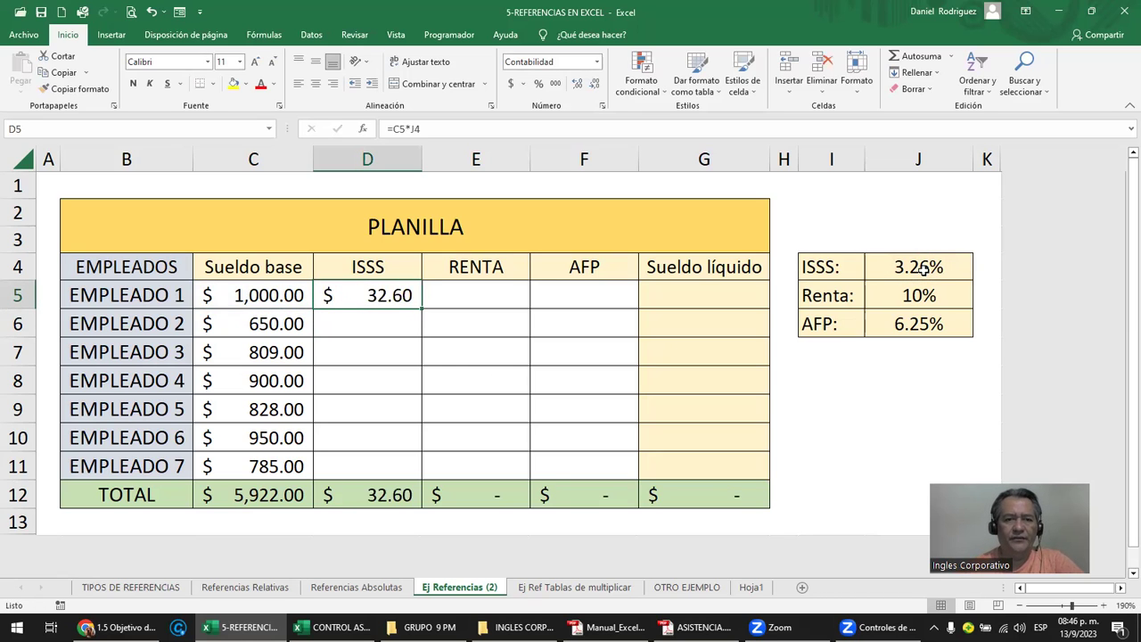
- Compute Empleado 1's RENTA in E5 as =C5*J5, giving 100.00
left_click(472, 296)
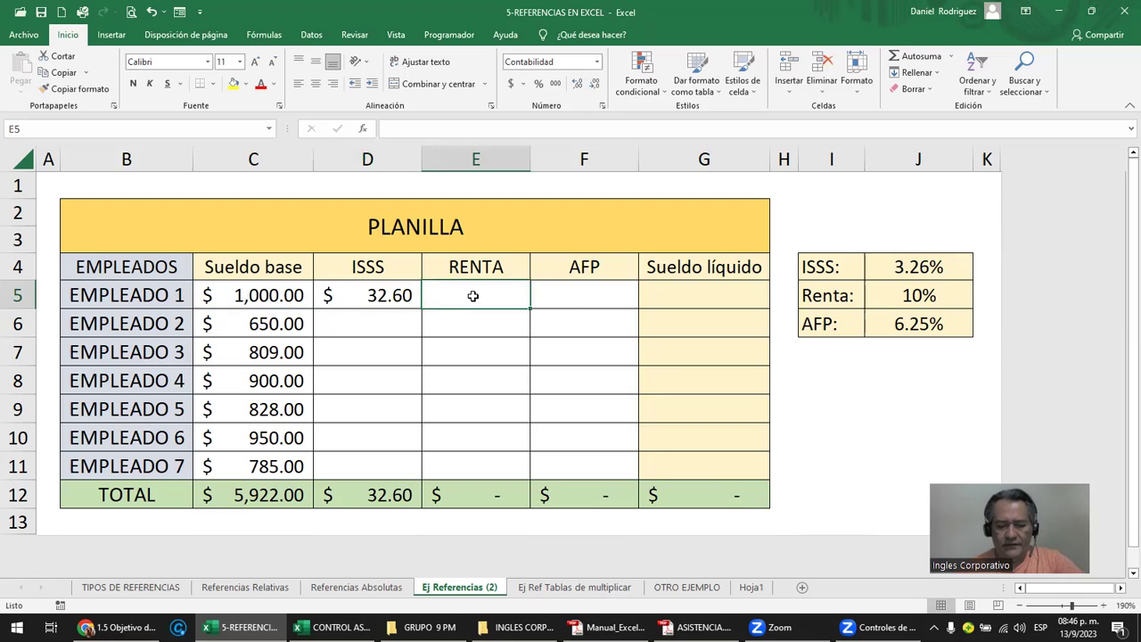
type("=")
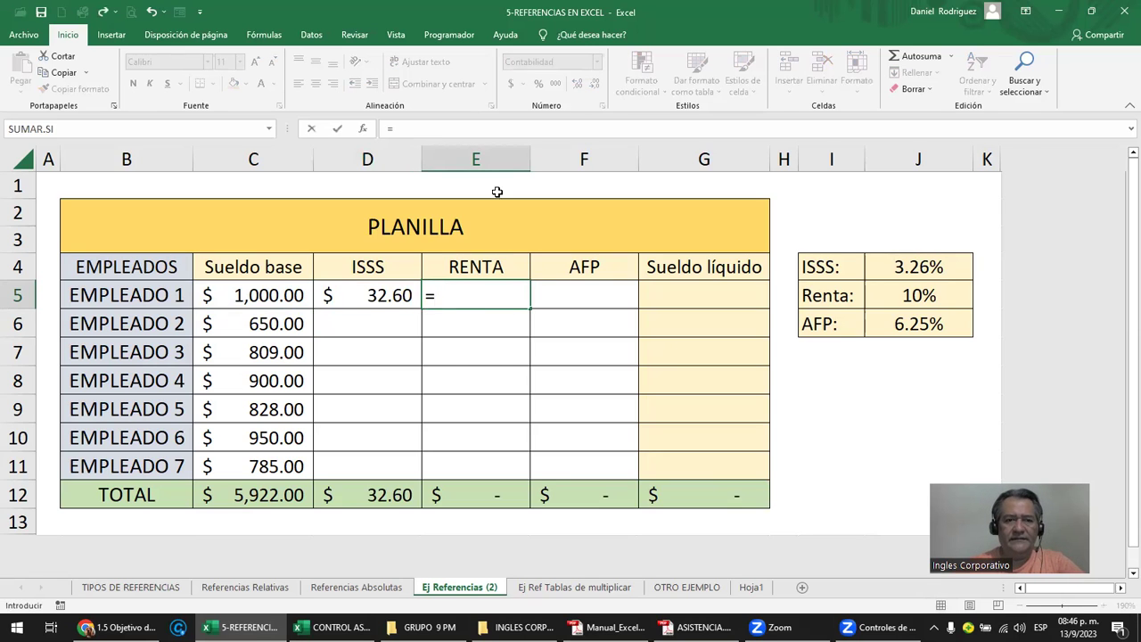
left_click(247, 290)
type("*")
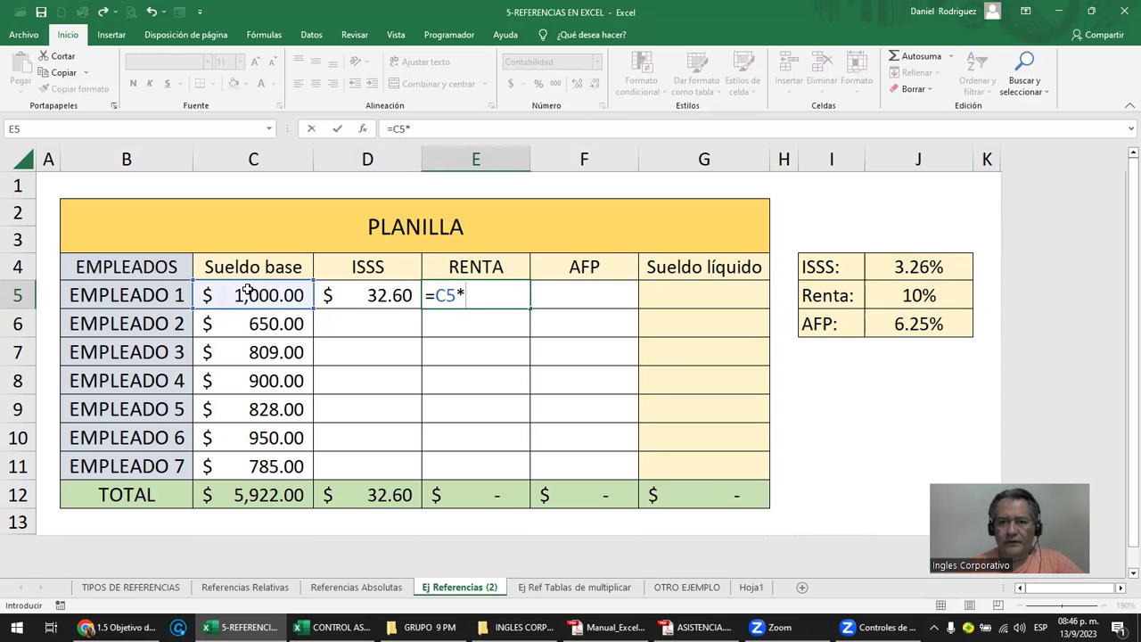
left_click(906, 295)
key("Return")
key("Up")
- Compute Empleado 1's AFP in F5 as =C5*J6, giving 62.50
key("Right")
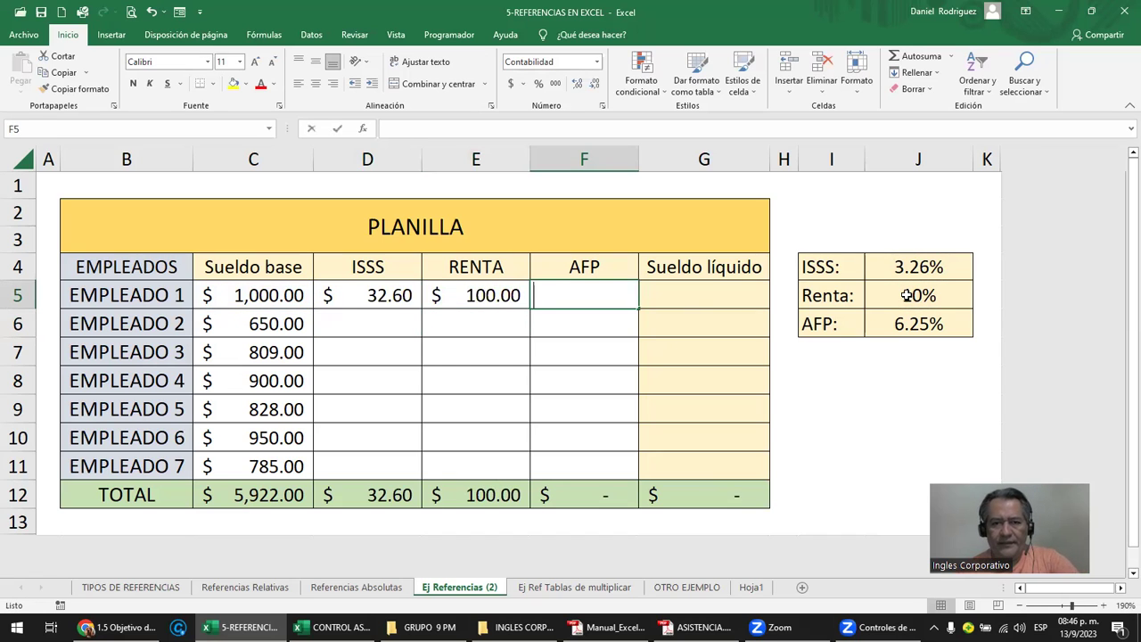
type("=")
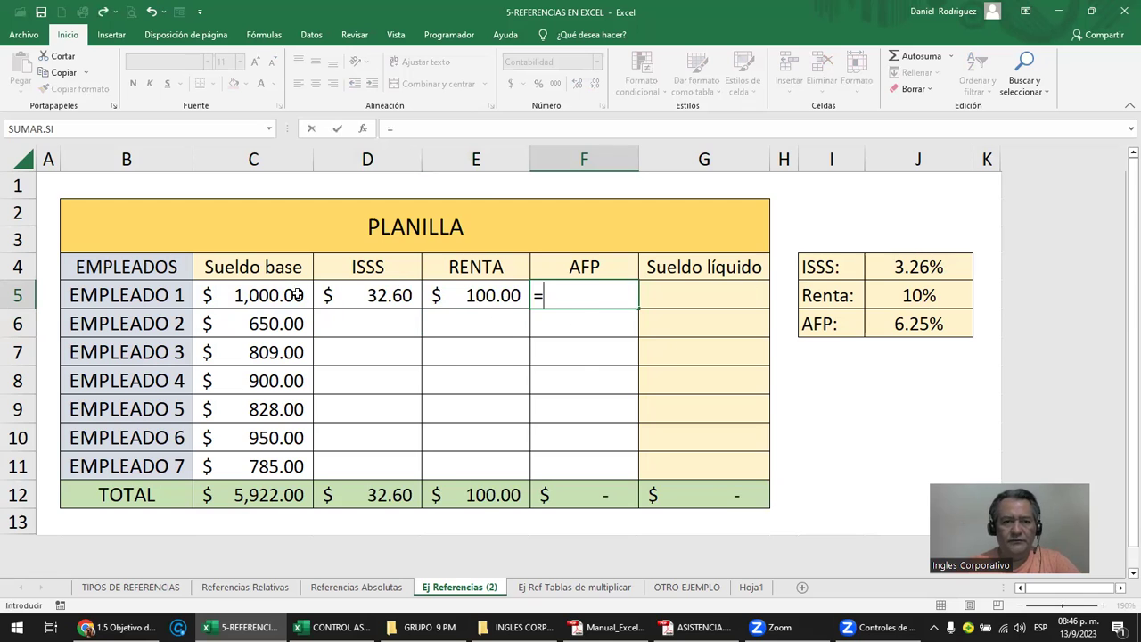
left_click(277, 295)
type("*")
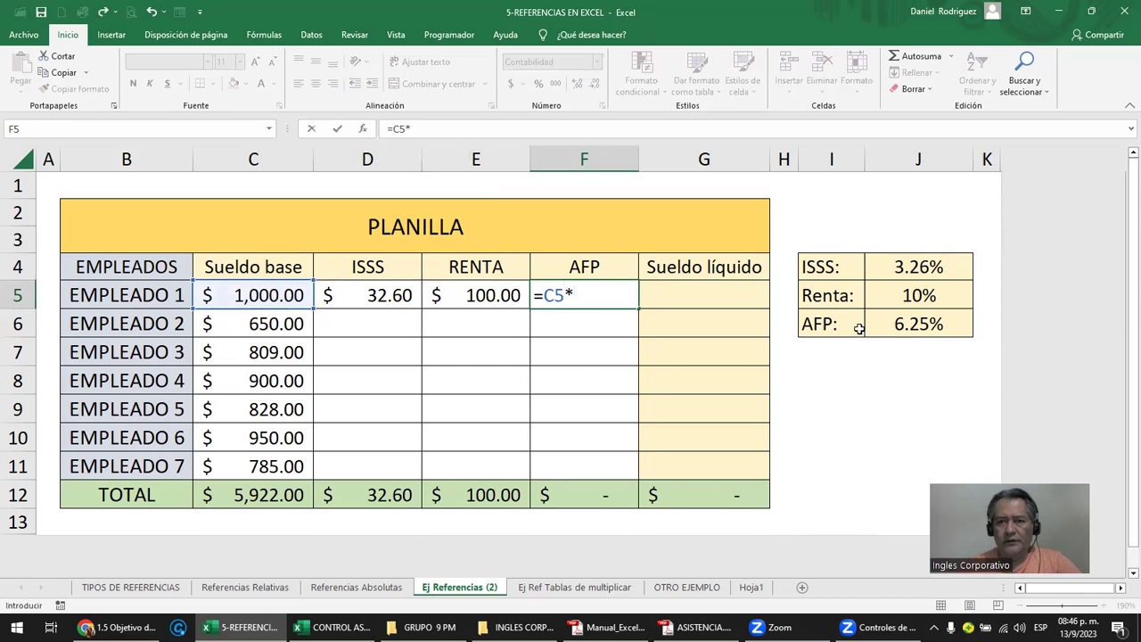
left_click(902, 326)
key("Return")
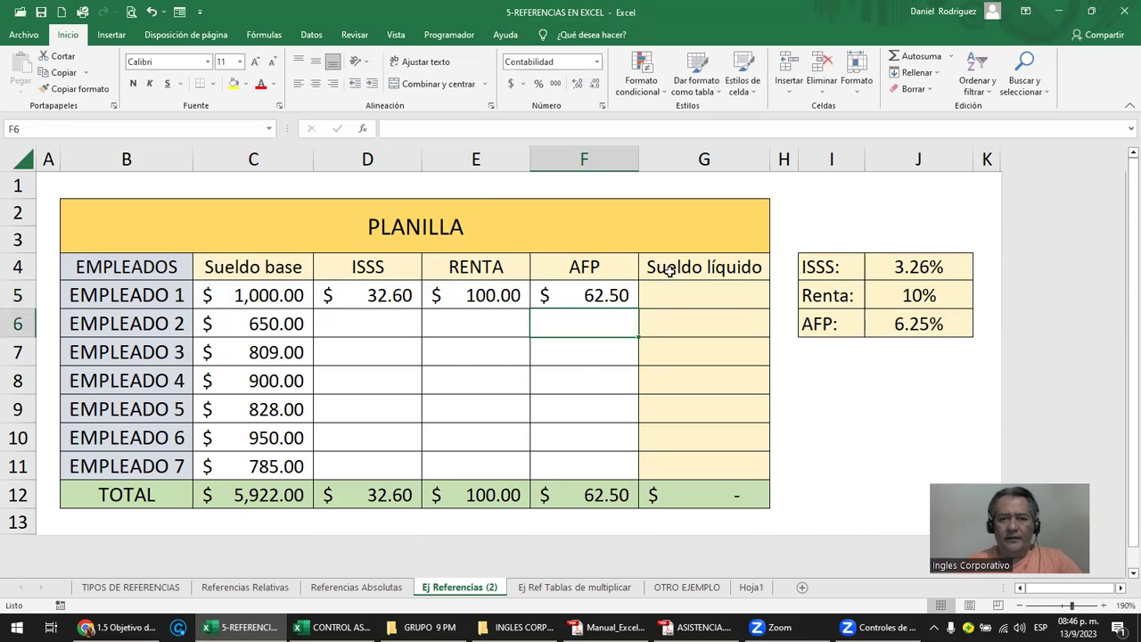
- Compute Empleado 1's Sueldo líquido in G5 as =C5-D5-E5-F5, giving 804.90
left_click(695, 296)
left_click(692, 330)
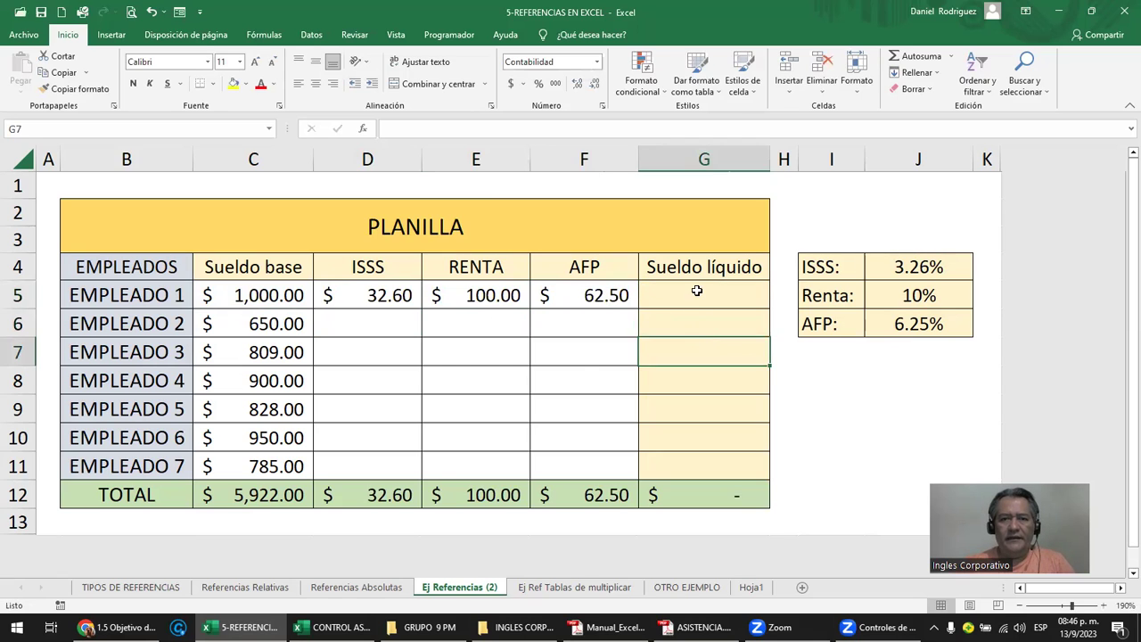
left_click(700, 293)
type("=")
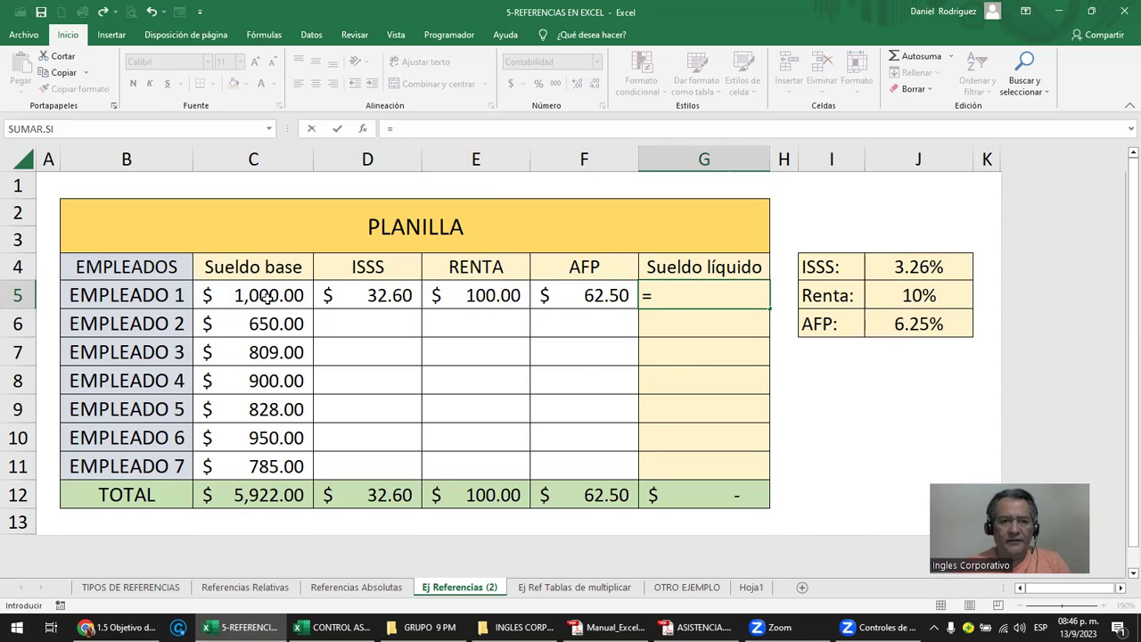
left_click(265, 295)
type("-")
left_click(380, 297)
type("-")
left_click(470, 295)
type("-")
left_click(548, 295)
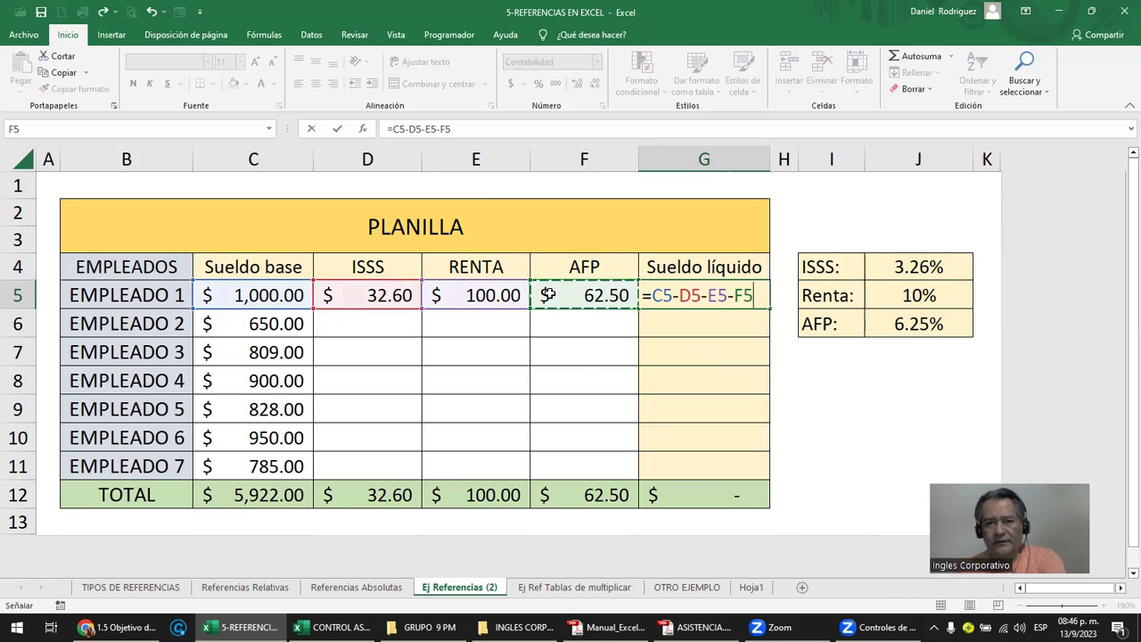
key("ctrl+Return")
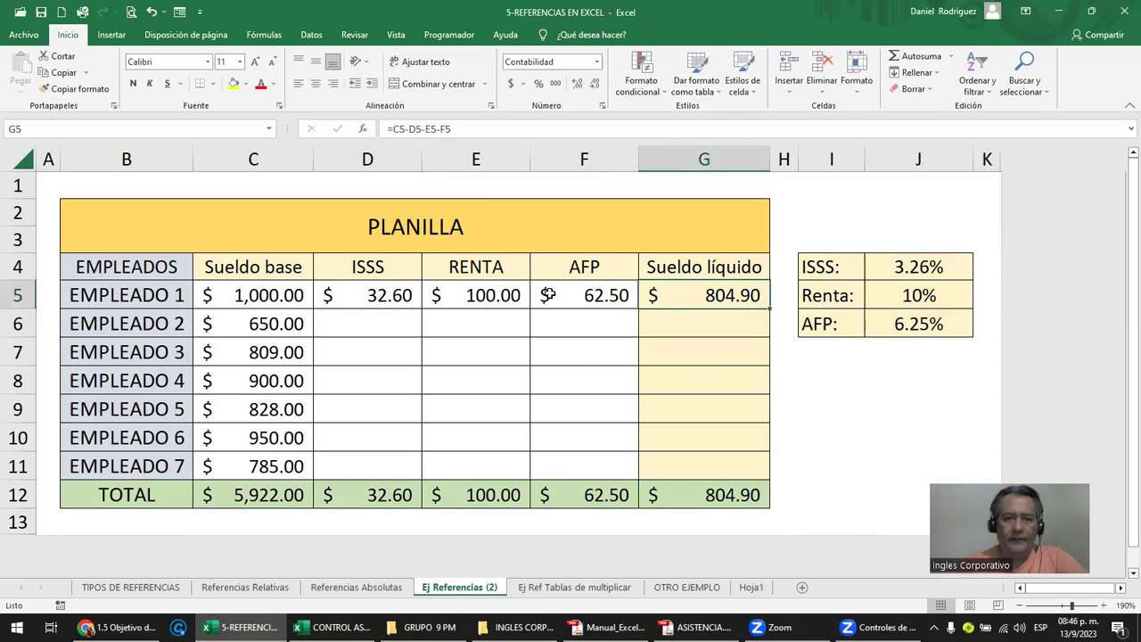
- Fill the Sueldo líquido formula down through Empleado 7
double_click(766, 307)
left_click(694, 332)
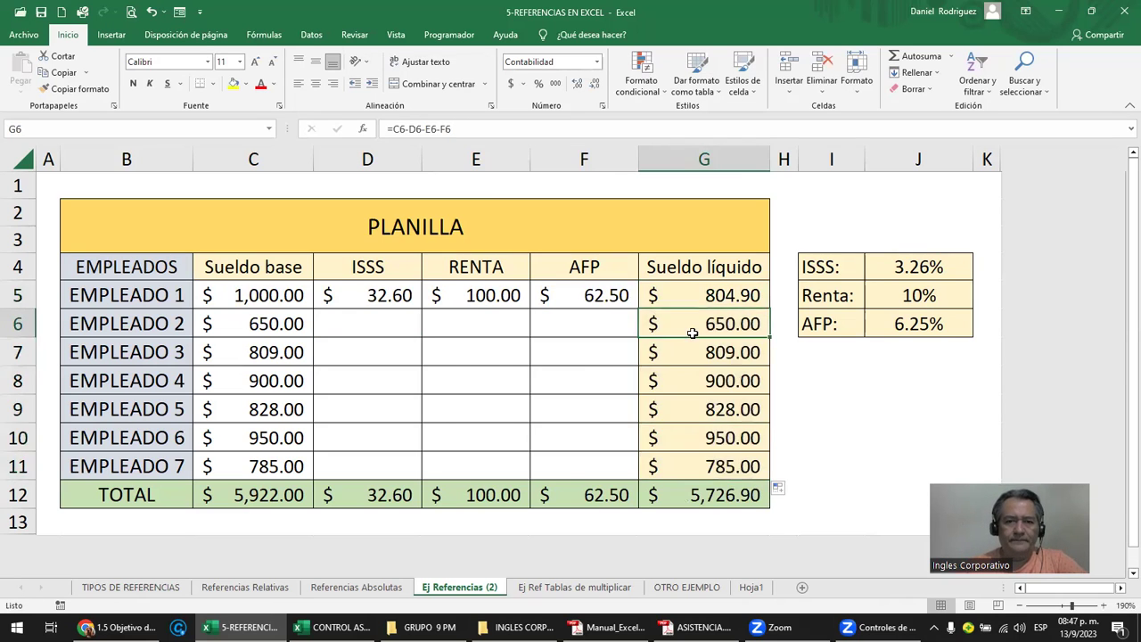
left_click(356, 327)
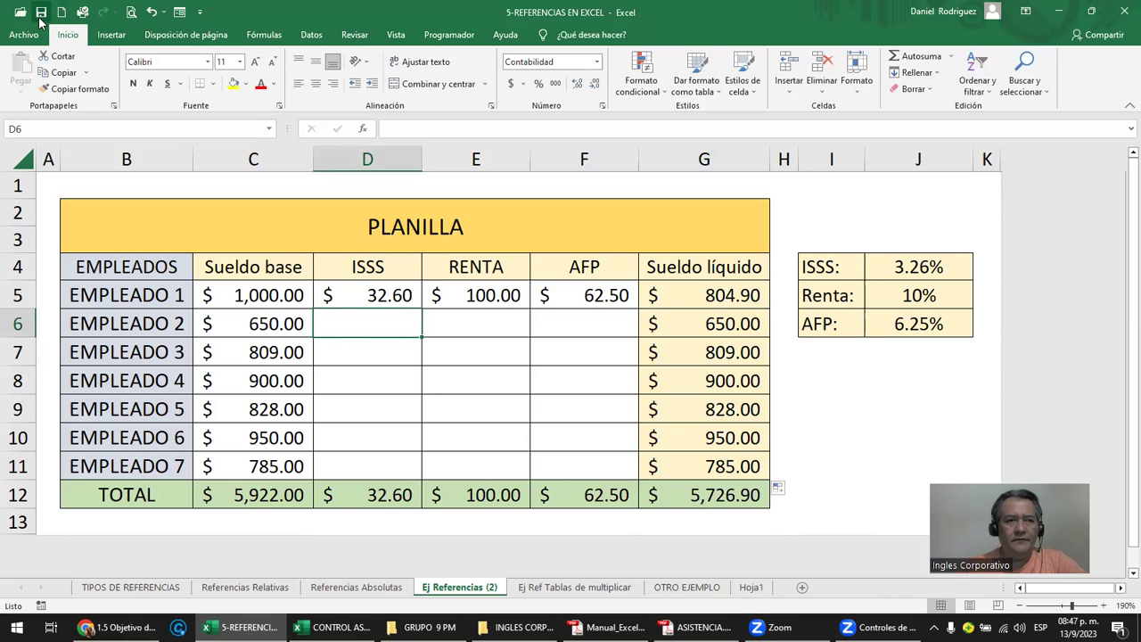
- Fill the ISSS formula down and inspect Empleado 2's shifted =C6*J5 reference
left_click(389, 296)
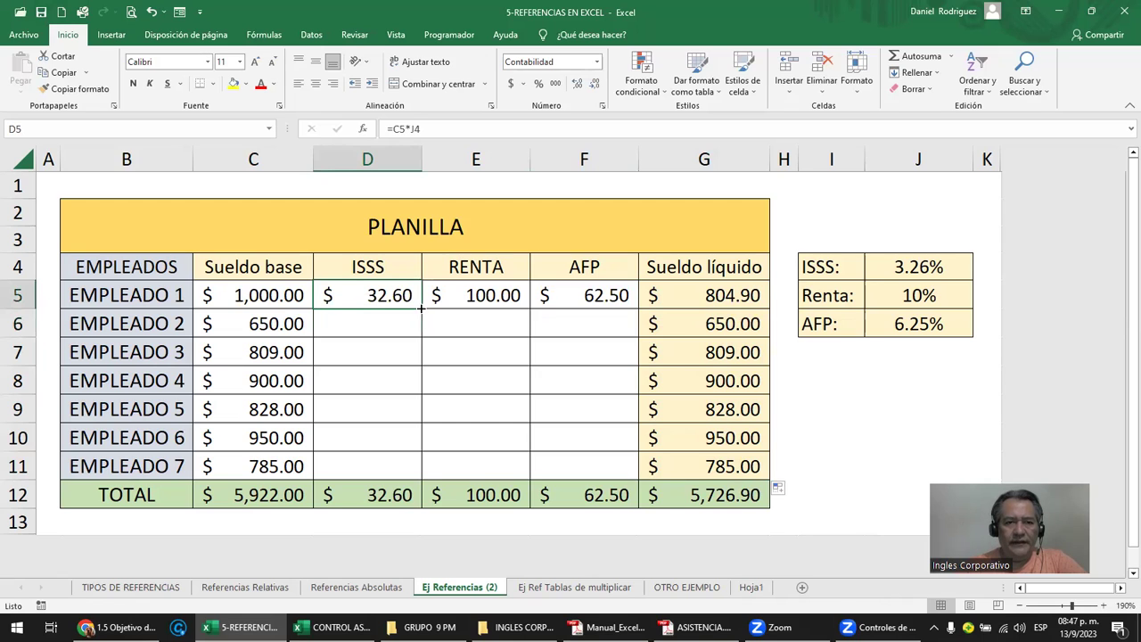
double_click(422, 308)
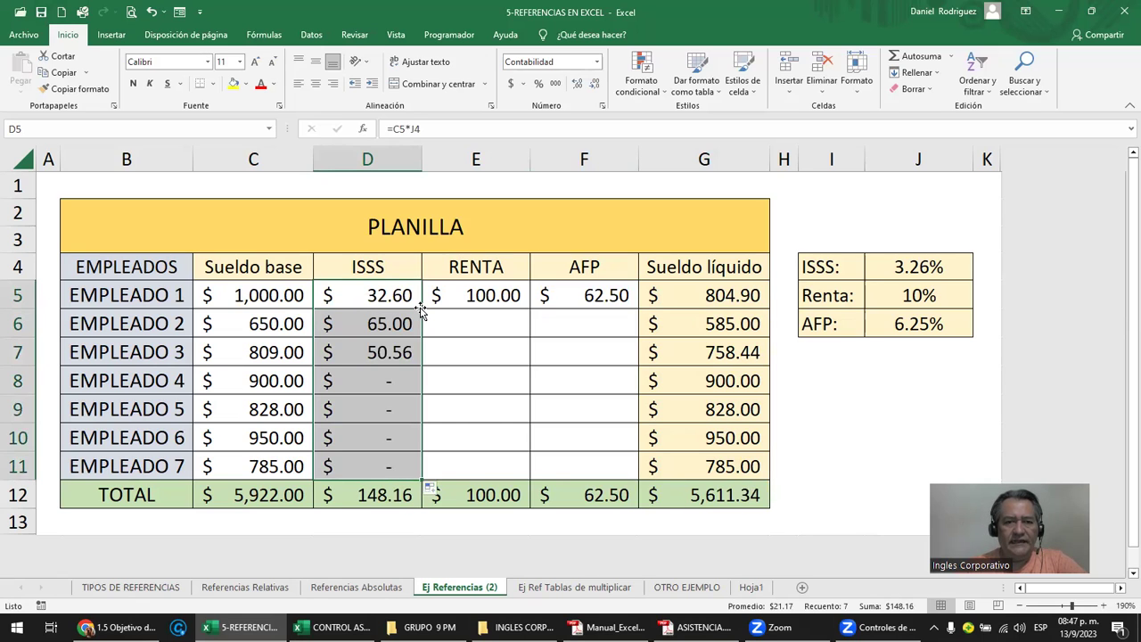
double_click(391, 324)
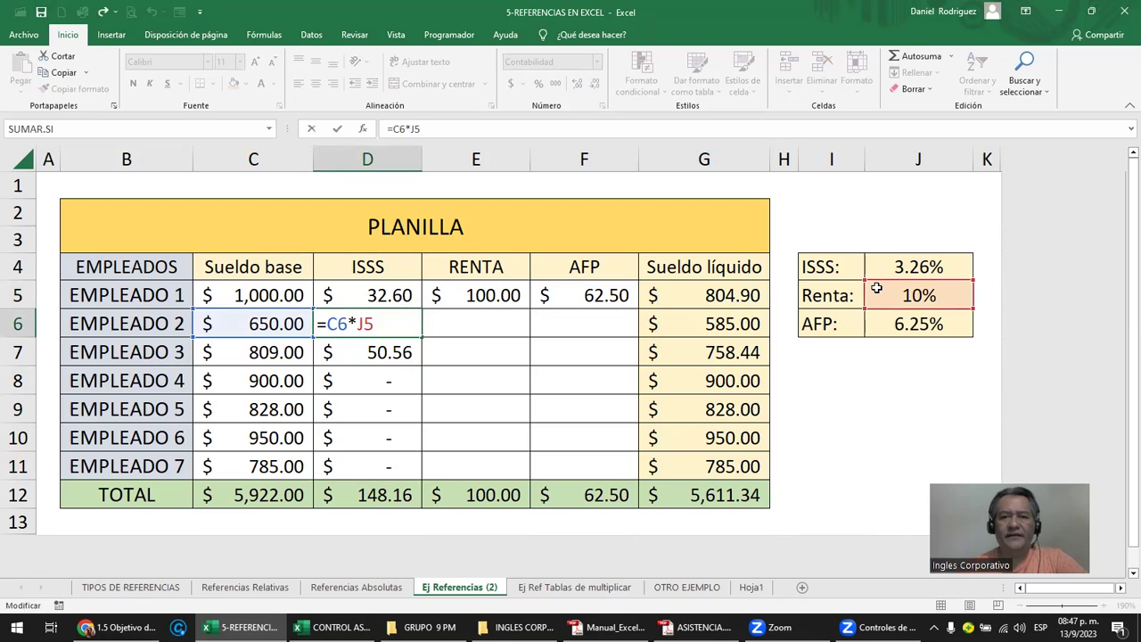
- Fill Empleado 2's ISSS formula across the RENTA and AFP cells and inspect the RENTA result
key("ctrl+Return")
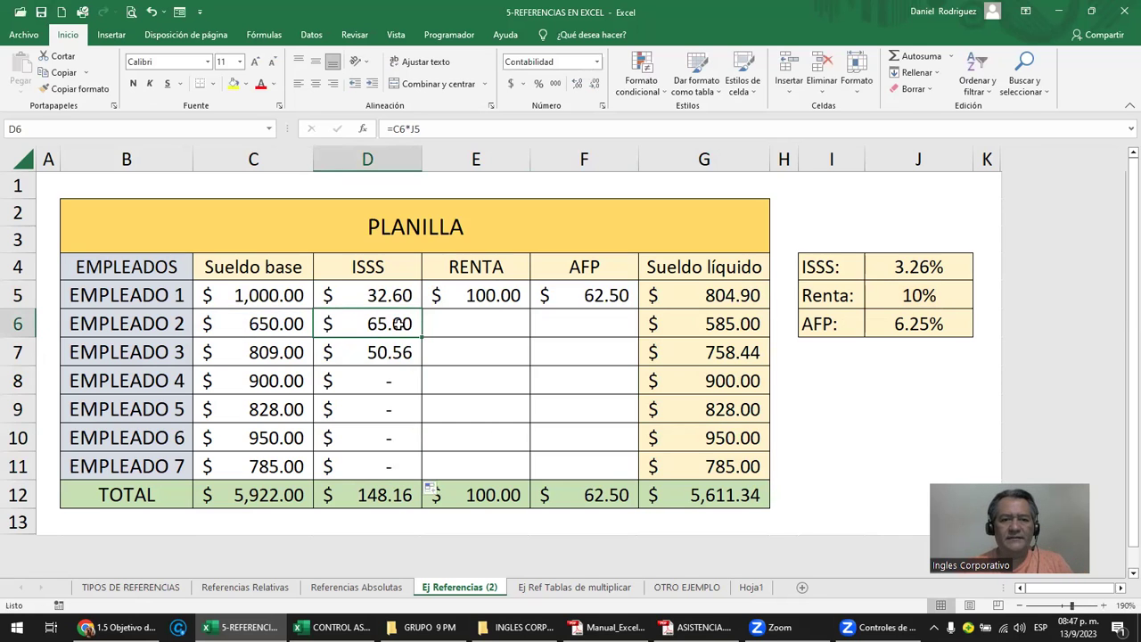
left_click_drag(419, 339, 589, 338)
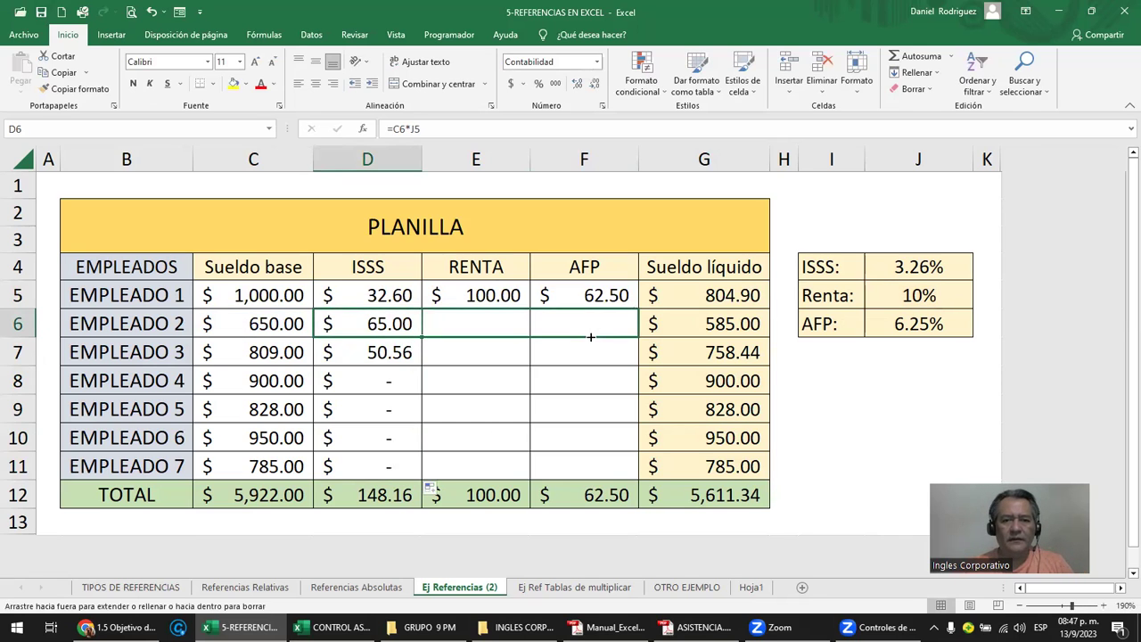
left_click(483, 325)
double_click(482, 325)
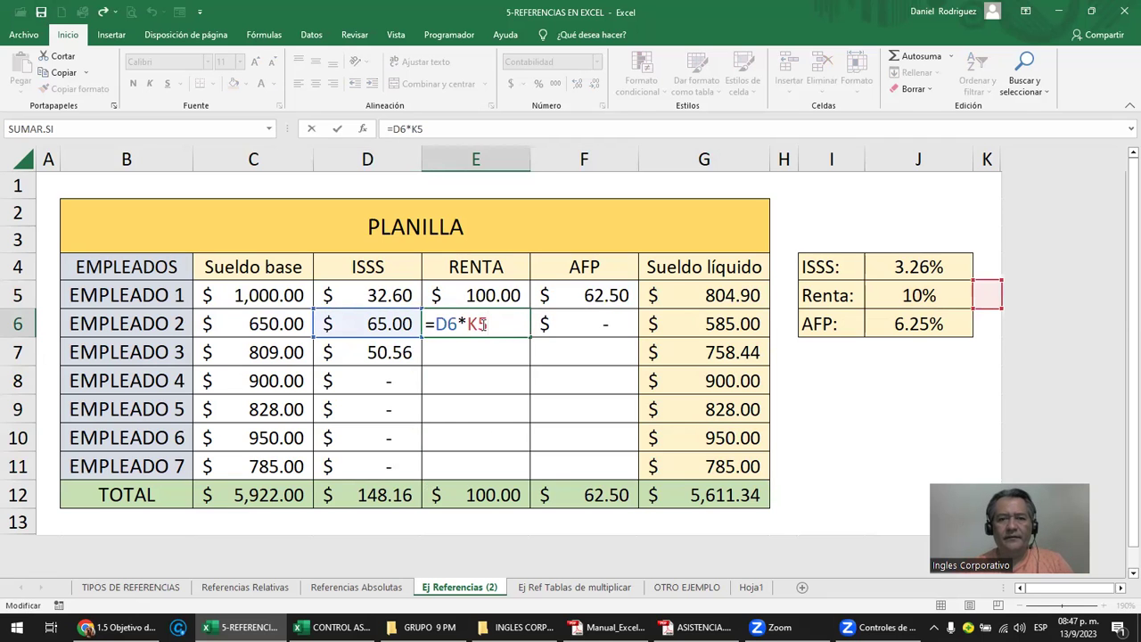
key("Escape")
- Copy Empleado 1's RENTA and AFP formulas (E5:F5) into Empleado 2's row E6:F6
key("Left")
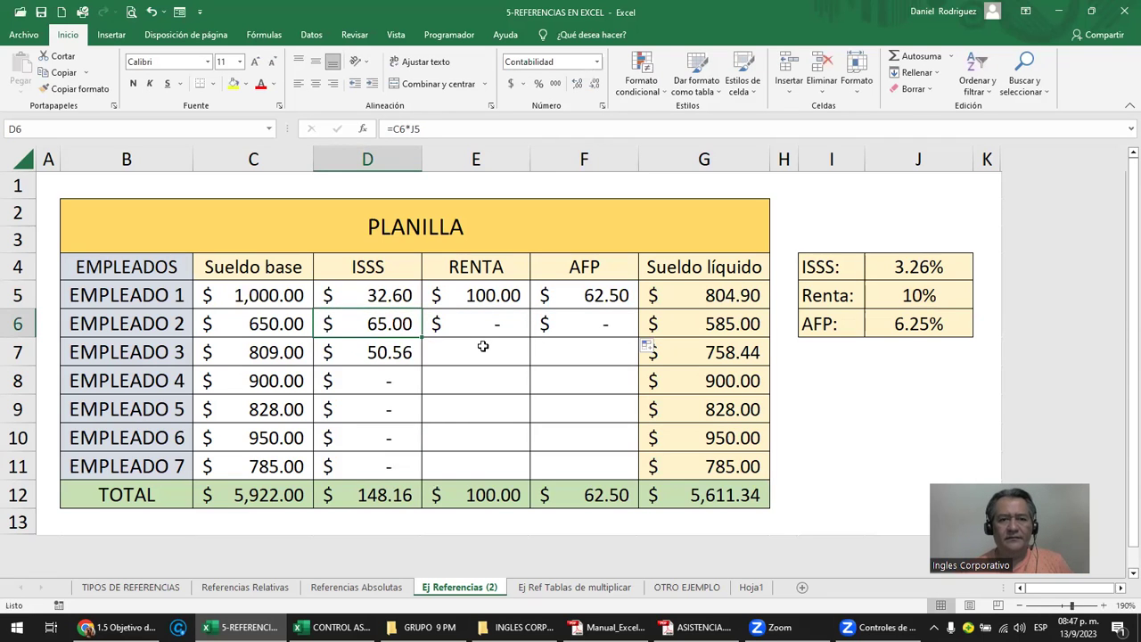
key("Right")
key("Up")
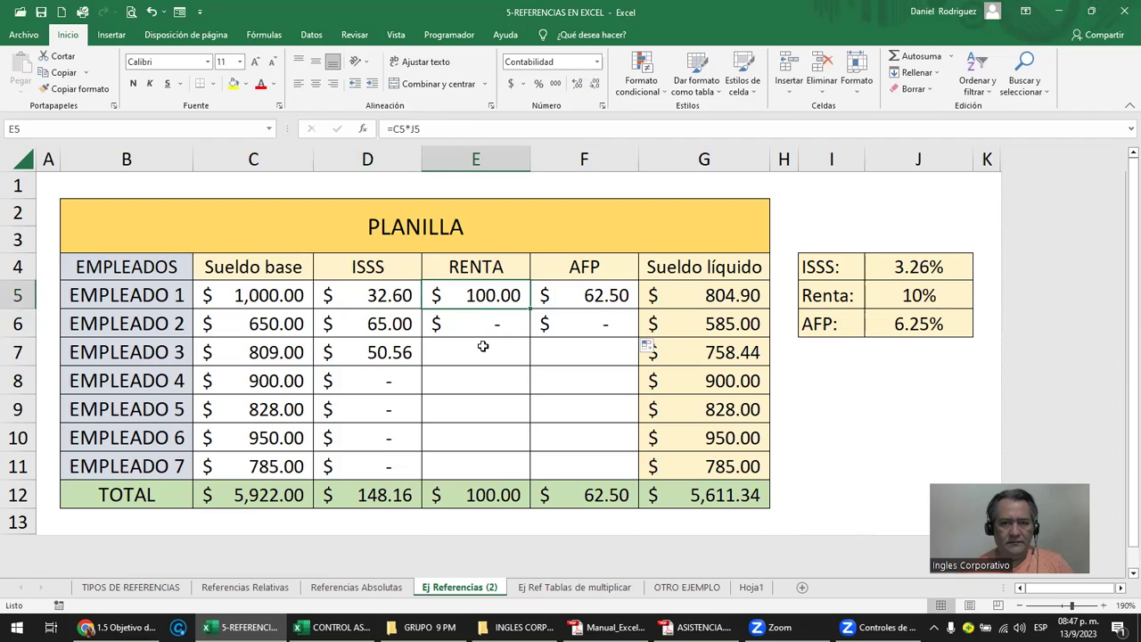
key("shift+Right")
key("ctrl+c")
key("Down")
key("ctrl+v")
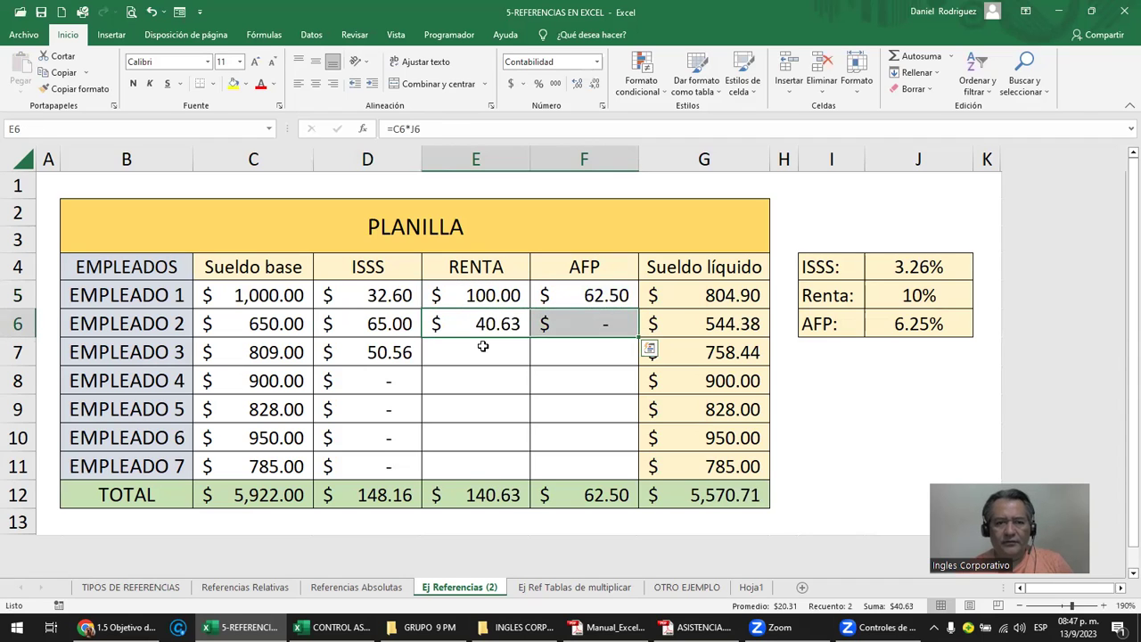
- Clear Empleado 3's ISSS cell D7 and check Empleado 2's RENTA formula references
left_click(393, 346)
key("Delete")
left_click(501, 323)
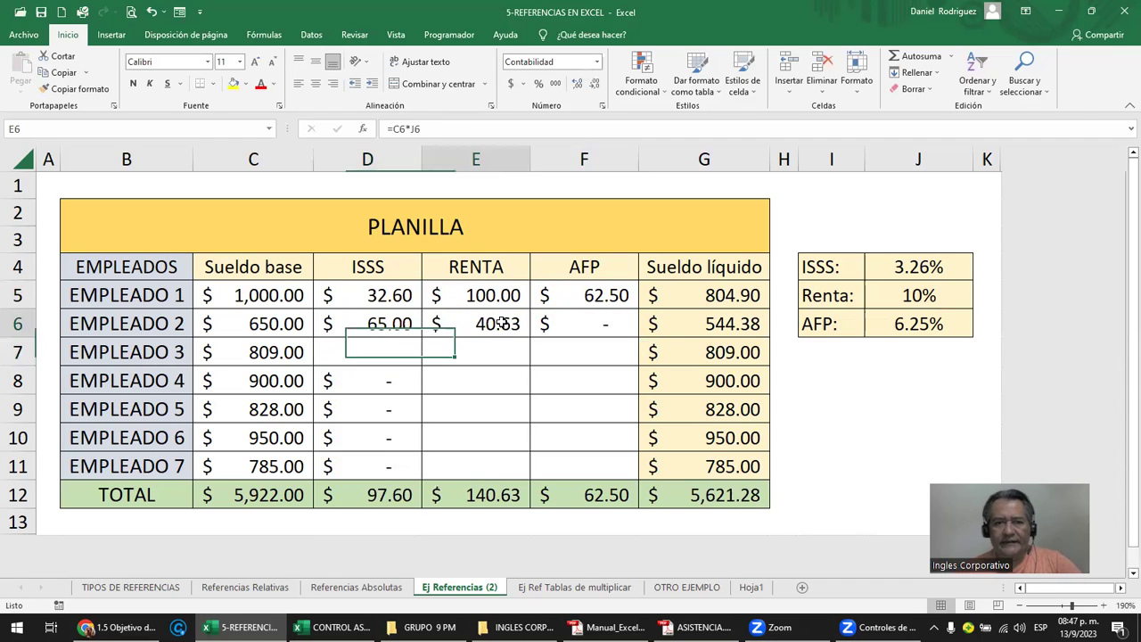
double_click(500, 323)
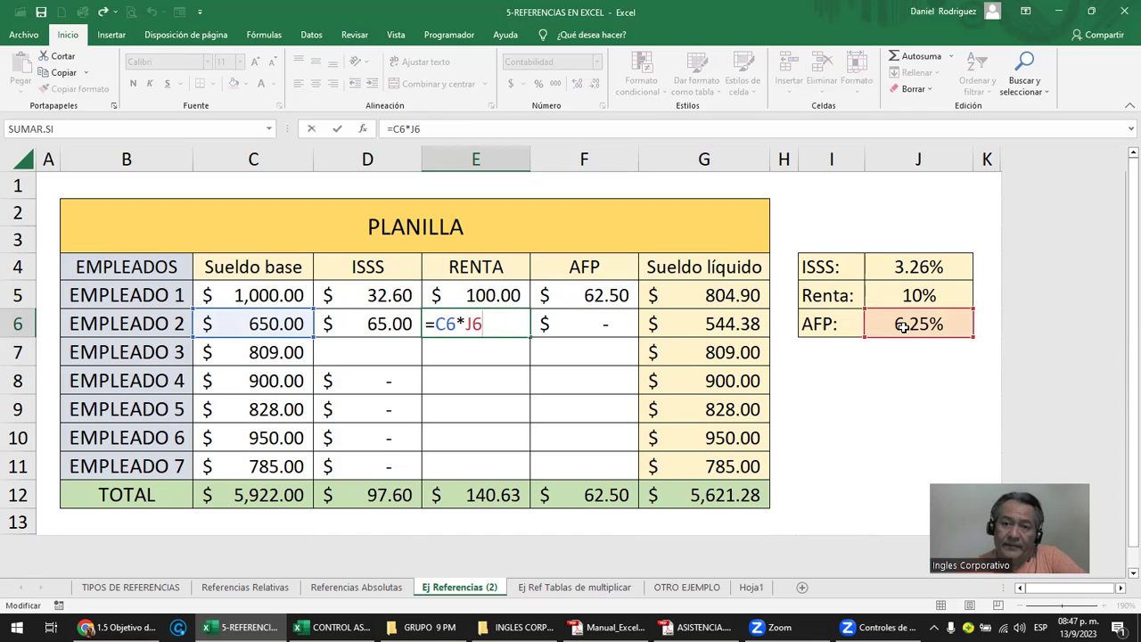
key("ctrl+Return")
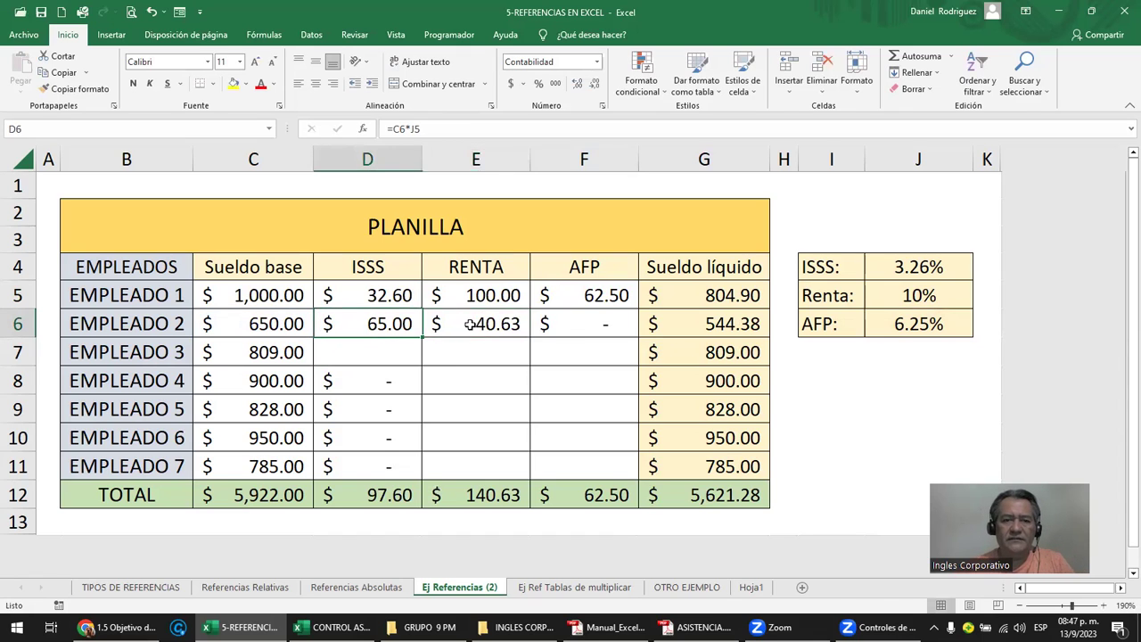
- Copy Empleado 2's three deduction formulas D6:F6 into Empleado 3's row D7:F7
left_click_drag(390, 330, 592, 328)
key("ctrl+c")
key("Down")
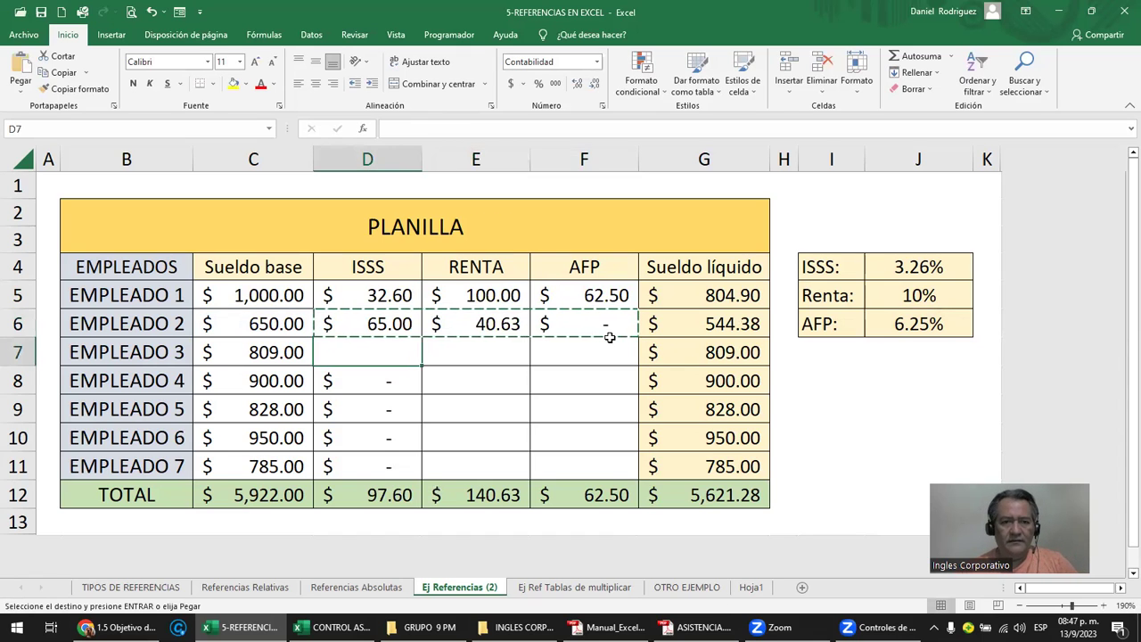
key("ctrl+v")
- Inspect Empleado 3's ISSS and RENTA formulas, finding RENTA as =C7*J7 returning zero
left_click(410, 348)
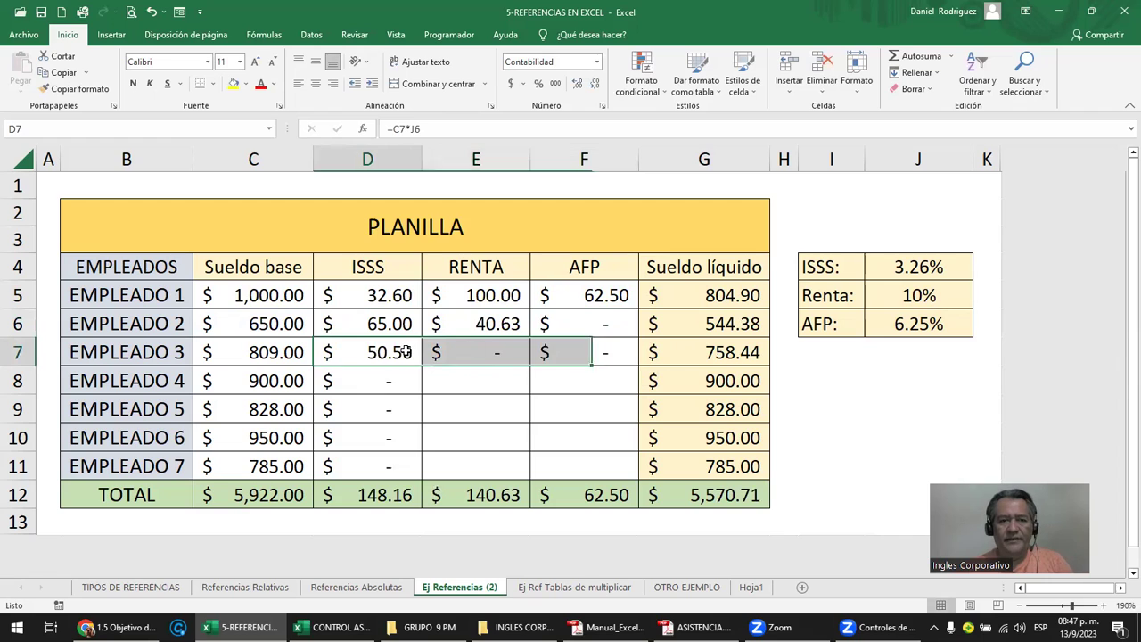
double_click(372, 350)
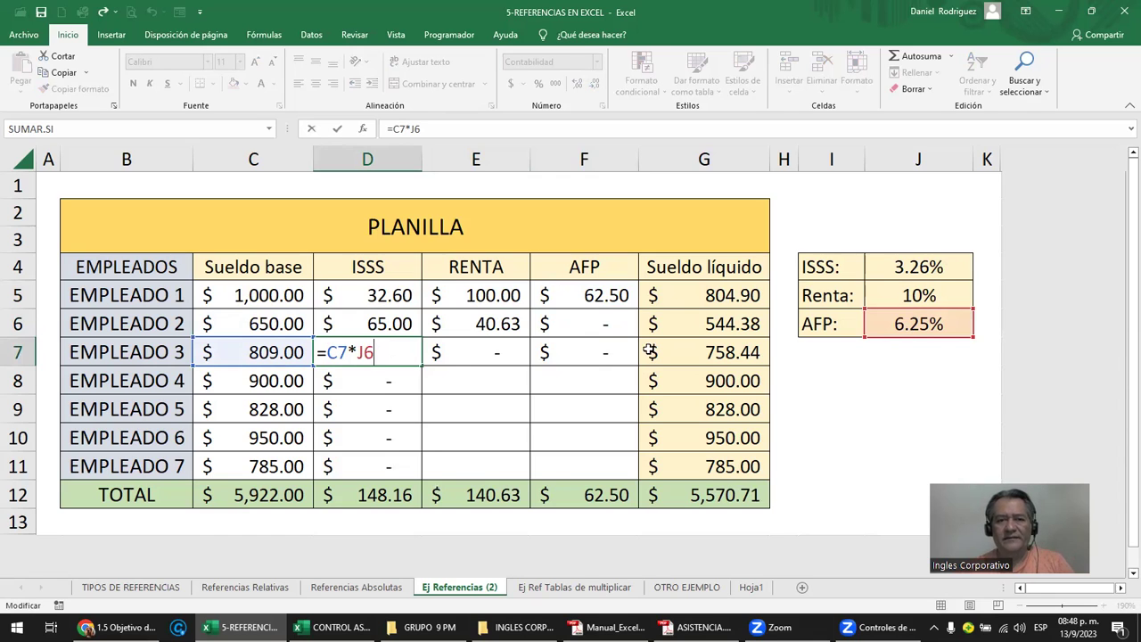
key("ctrl+Return")
double_click(459, 357)
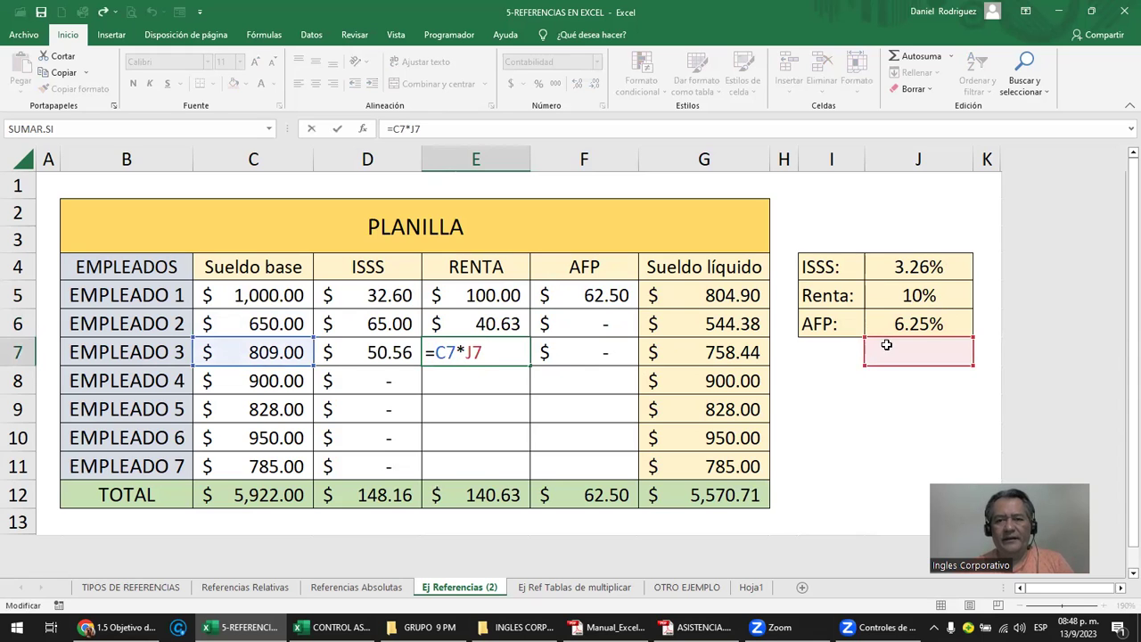
key("ctrl+Return")
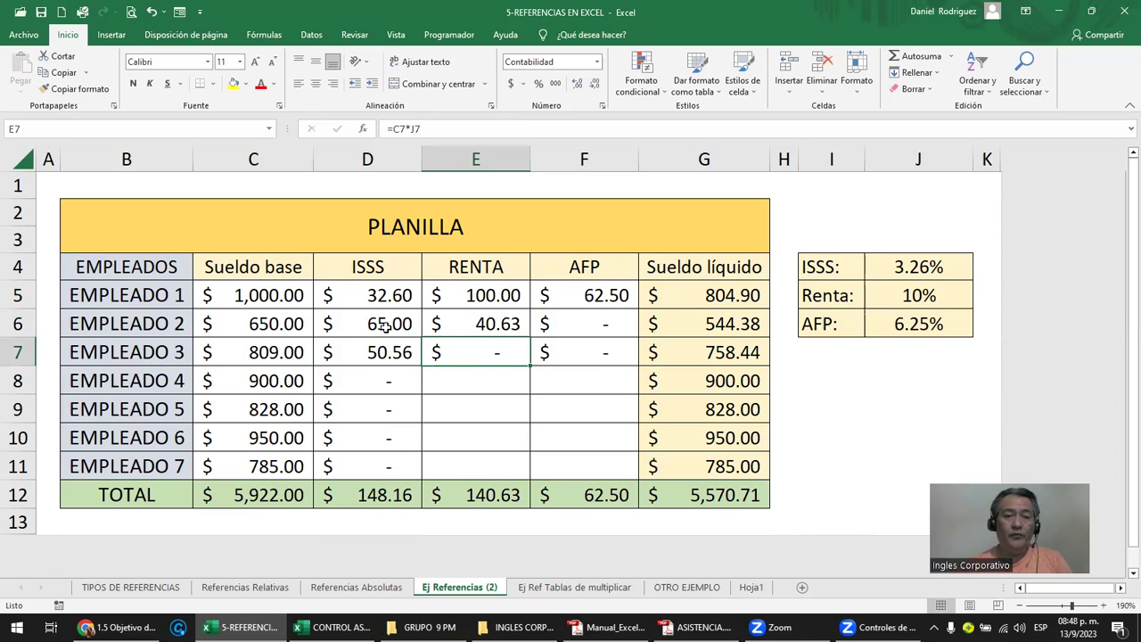
- Clear D6:F11 and Empleado 1's RENTA and AFP, keeping only ISSS 32.60, then check the 3.26% rate
left_click_drag(381, 324, 574, 464)
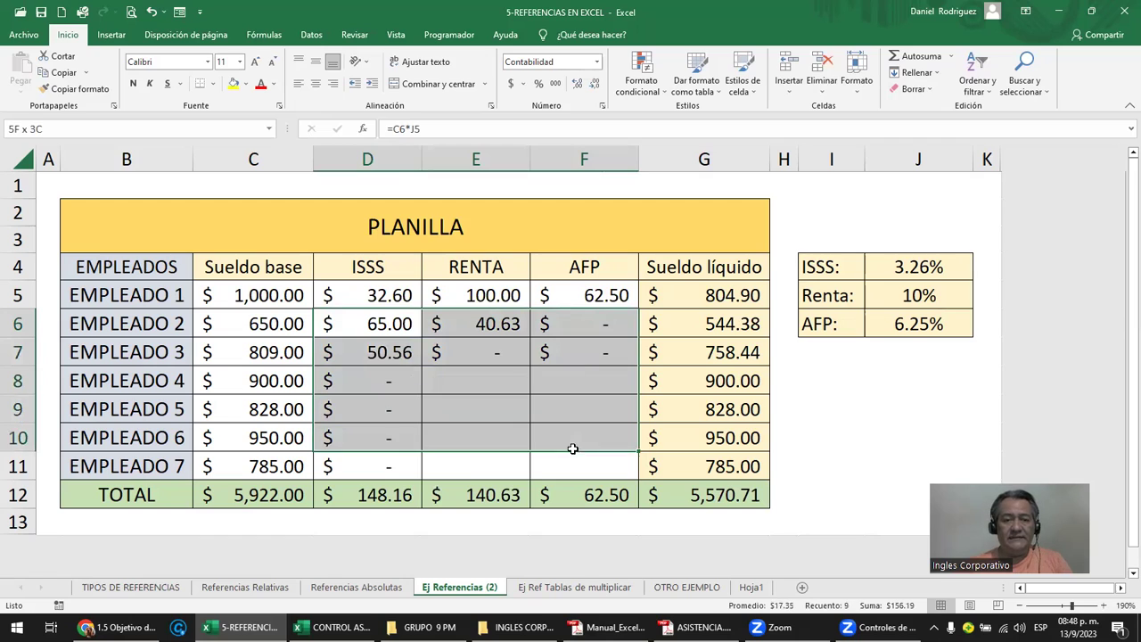
key("Delete")
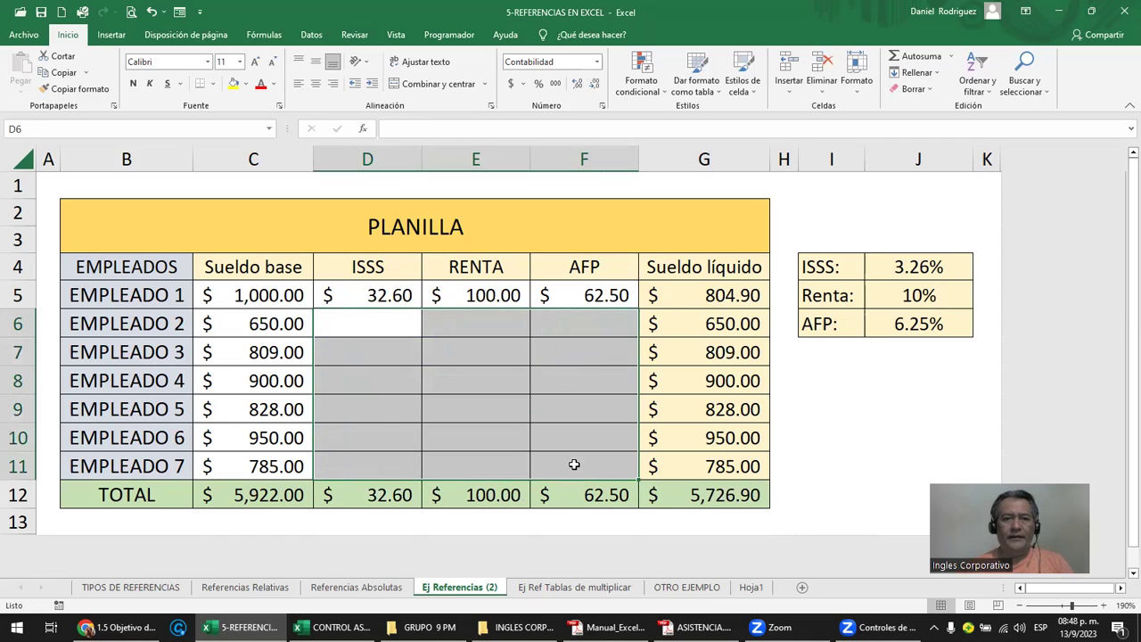
key("Up")
key("Right")
key("Left")
key("Right")
key("Right")
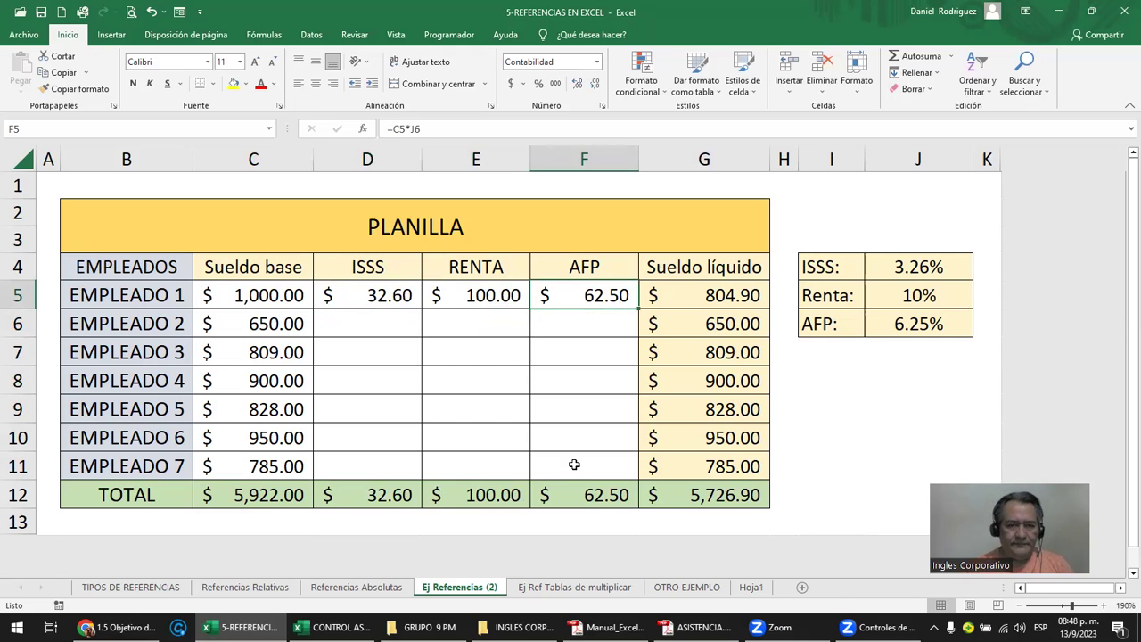
key("shift+Left")
key("Delete")
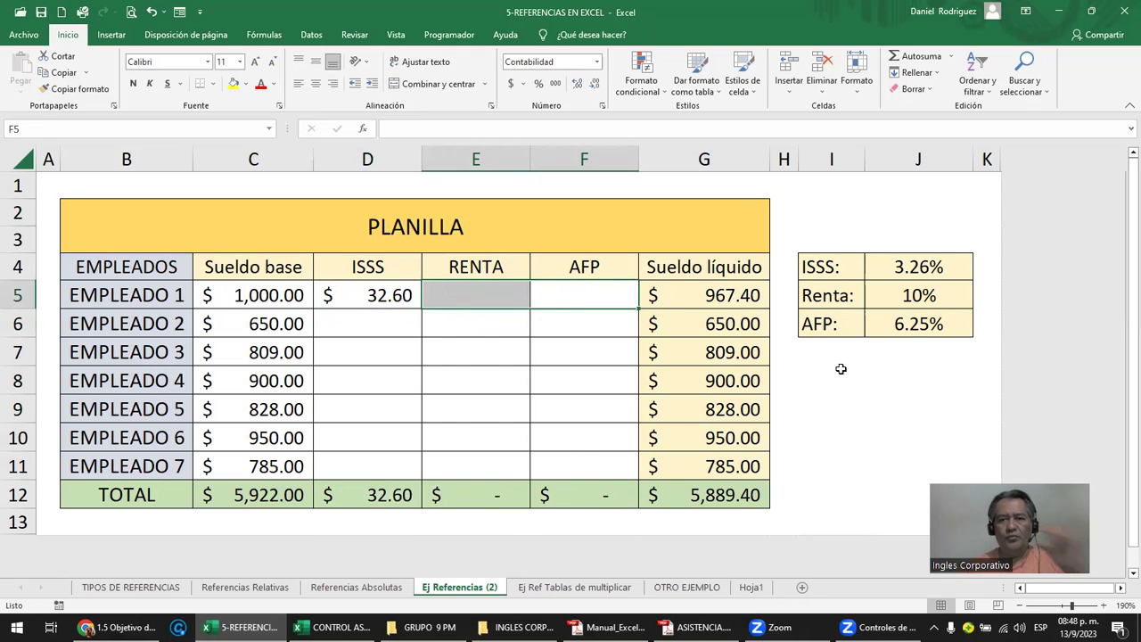
left_click(906, 272)
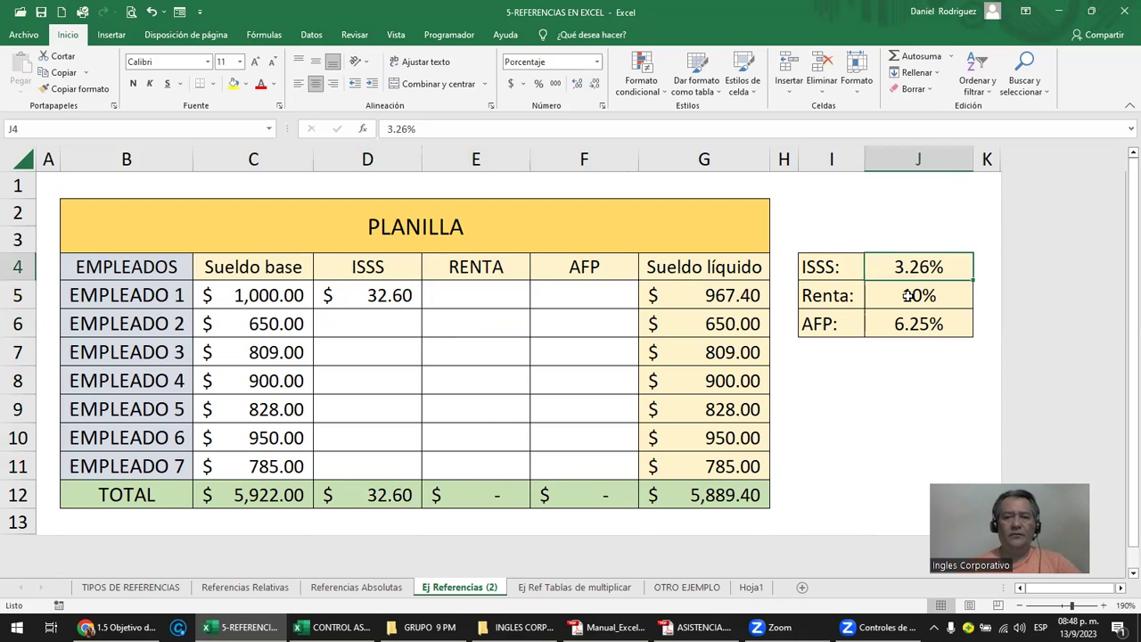
- After checking the 10% Renta rate, change D5's ISSS formula to =C5*$J$4
left_click(907, 295)
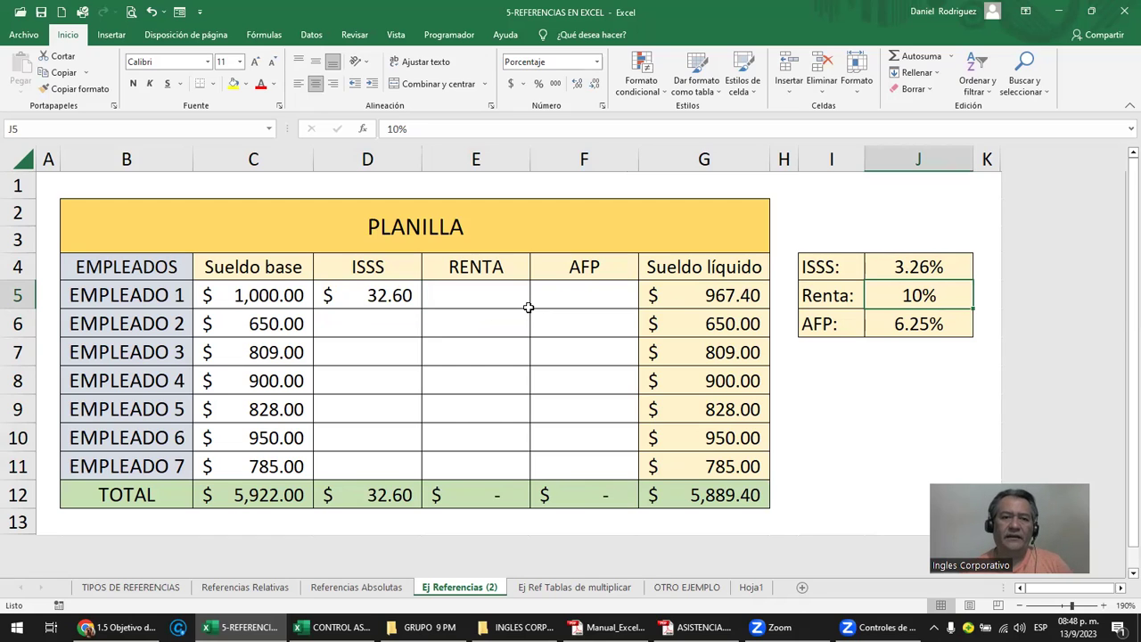
left_click(398, 295)
double_click(396, 294)
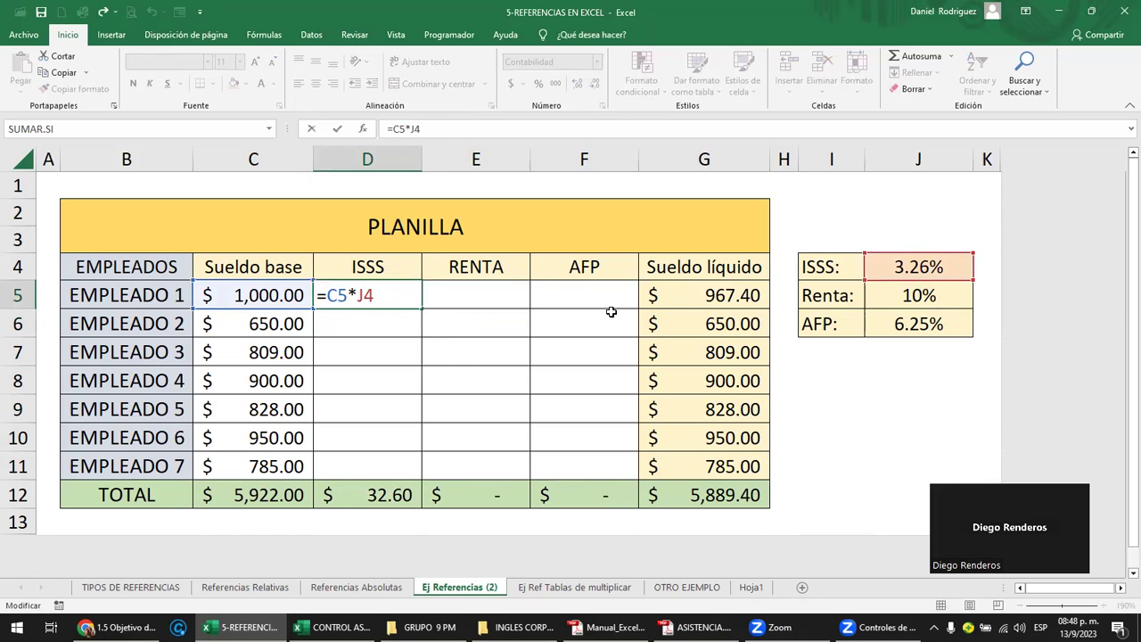
key("F4")
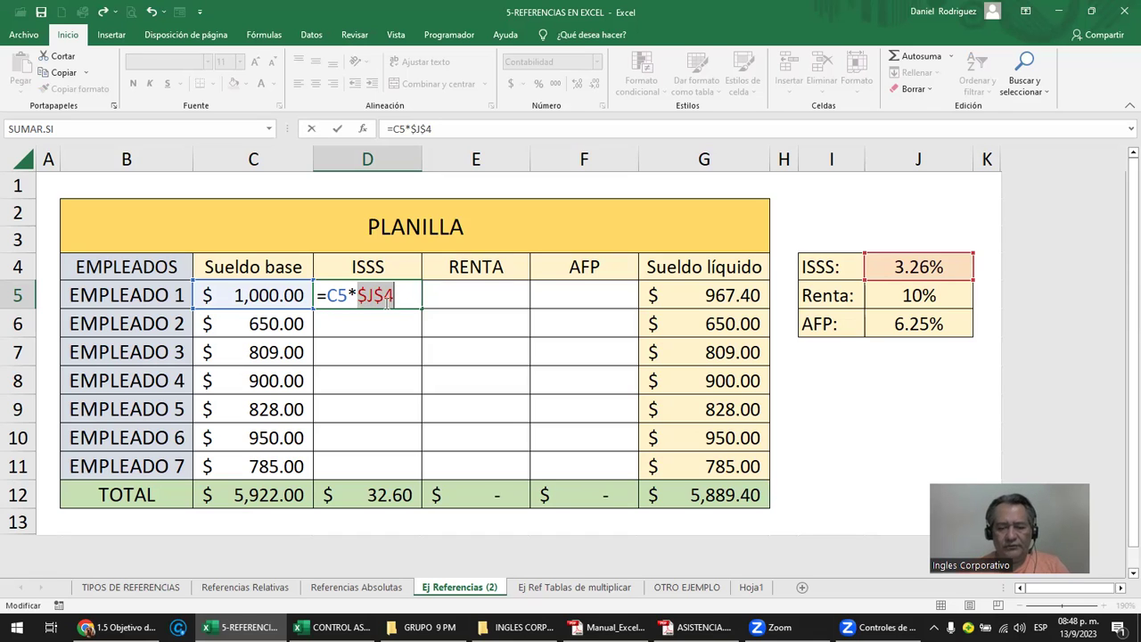
key("Return")
key("Right")
key("Up")
key("Left")
key("Right")
- Enter Empleado 1's RENTA formula =C5*$J$5 in E5, giving 100.00
type("=")
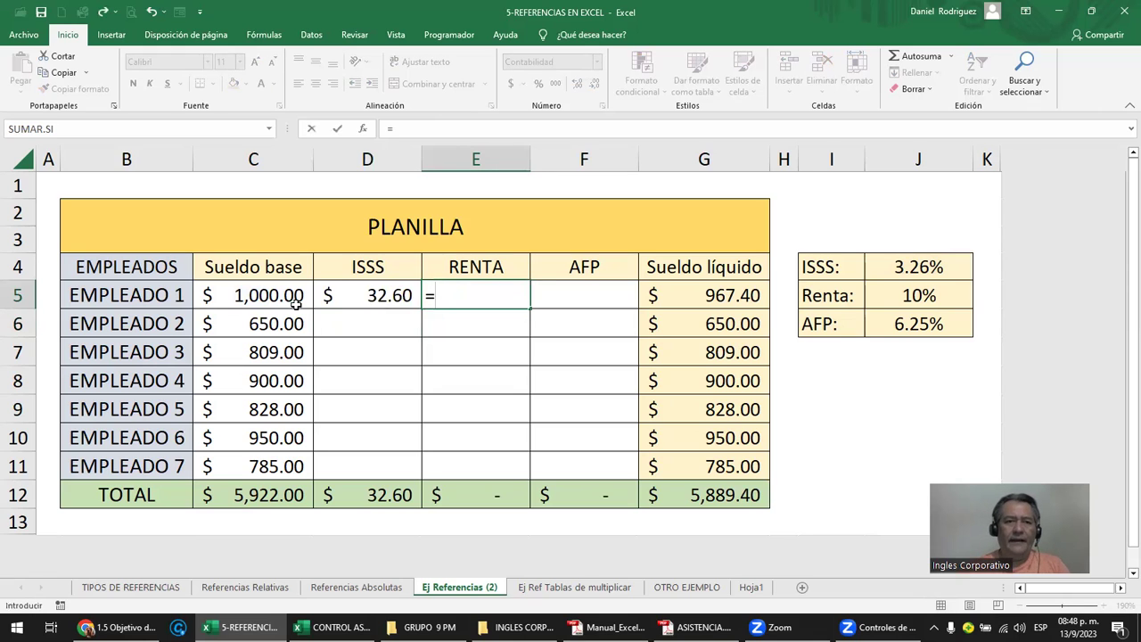
left_click(266, 298)
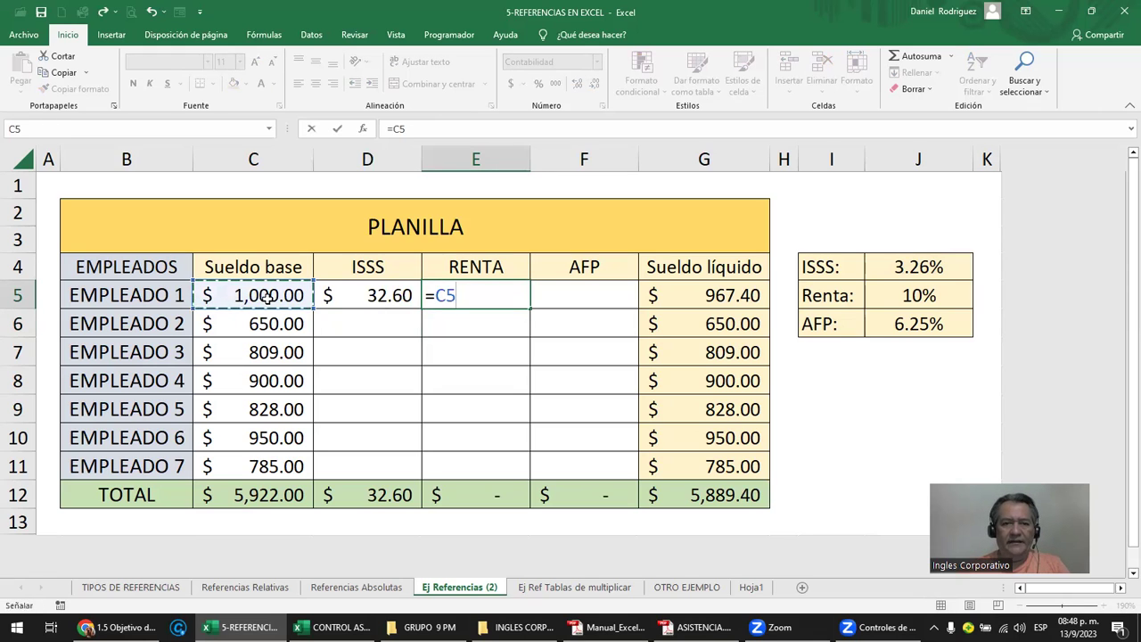
type("*")
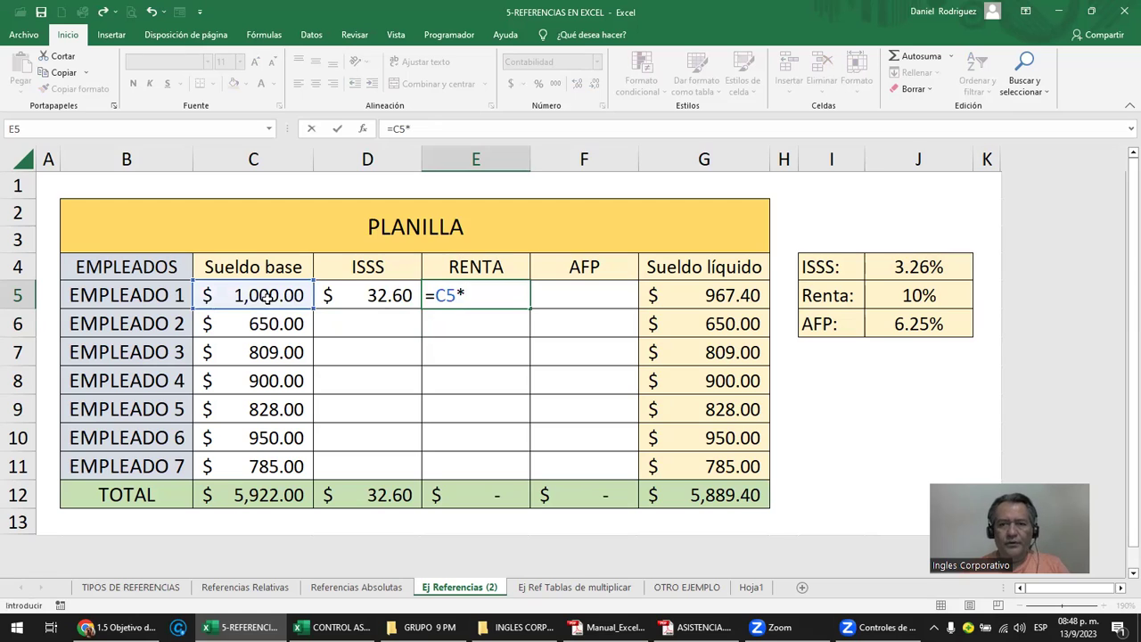
left_click(918, 297)
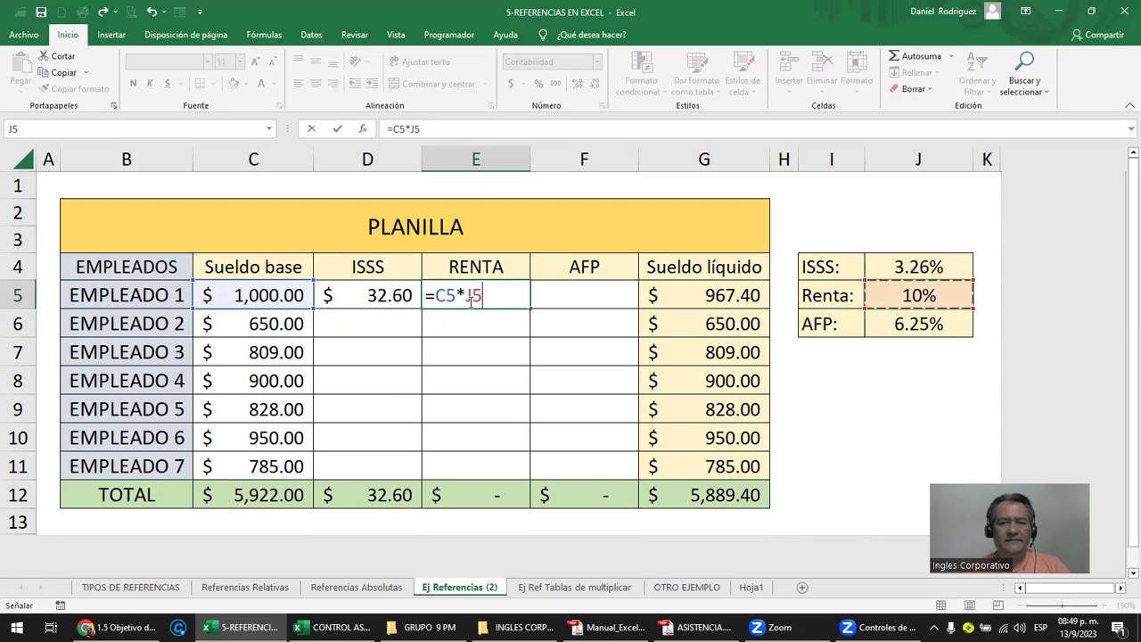
key("F4")
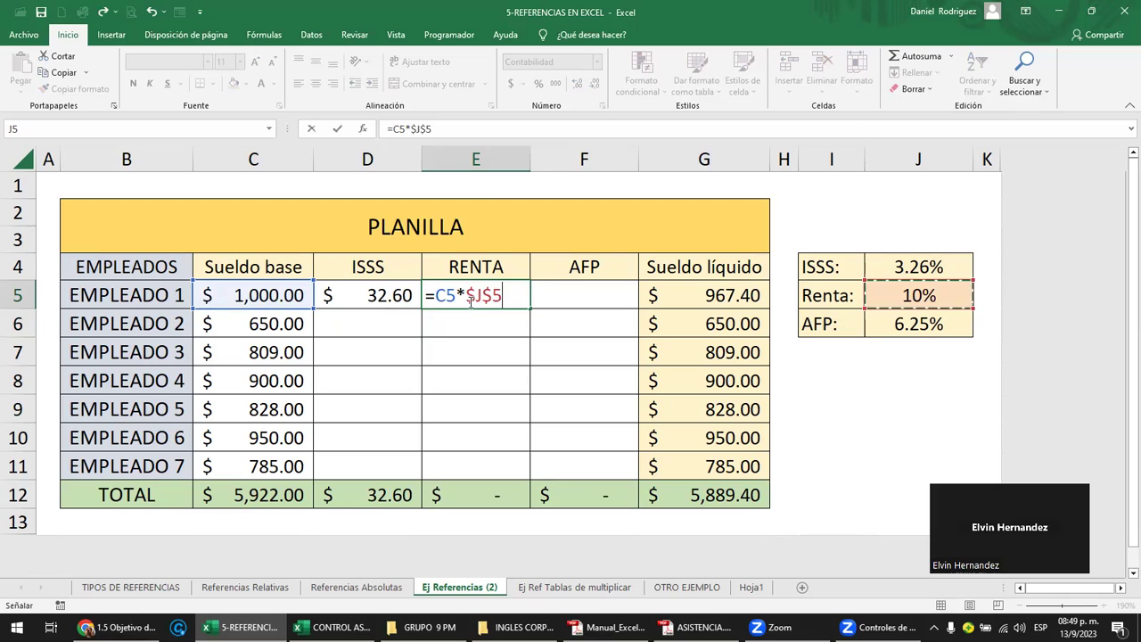
key("Return")
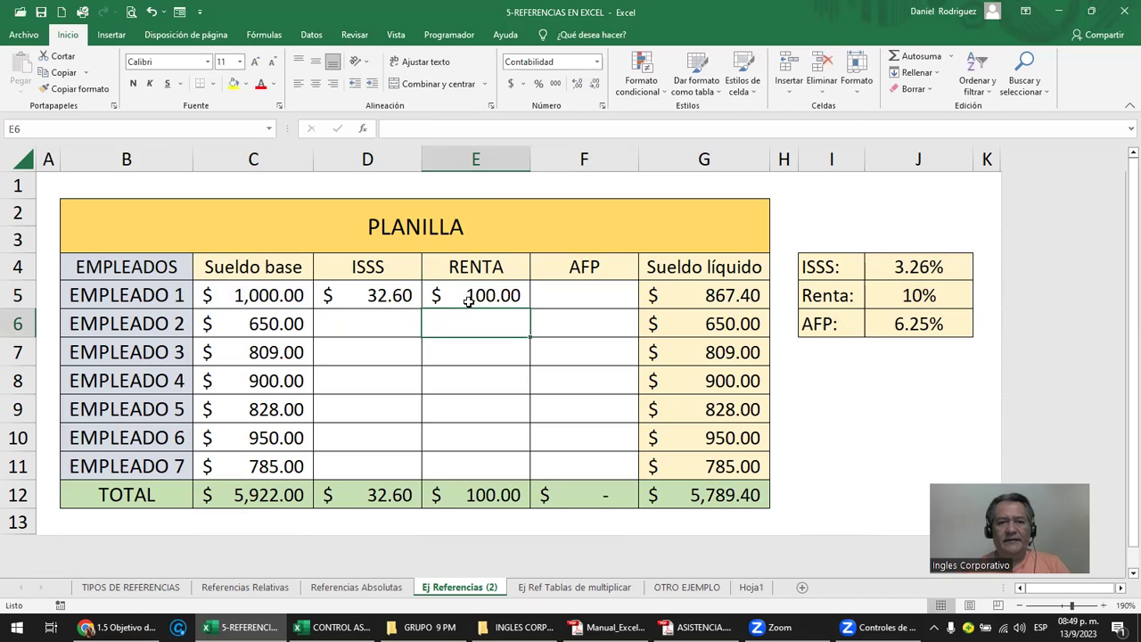
- Enter Empleado 1's AFP formula =C5*$J$6 in F5, giving 62.50
left_click(565, 291)
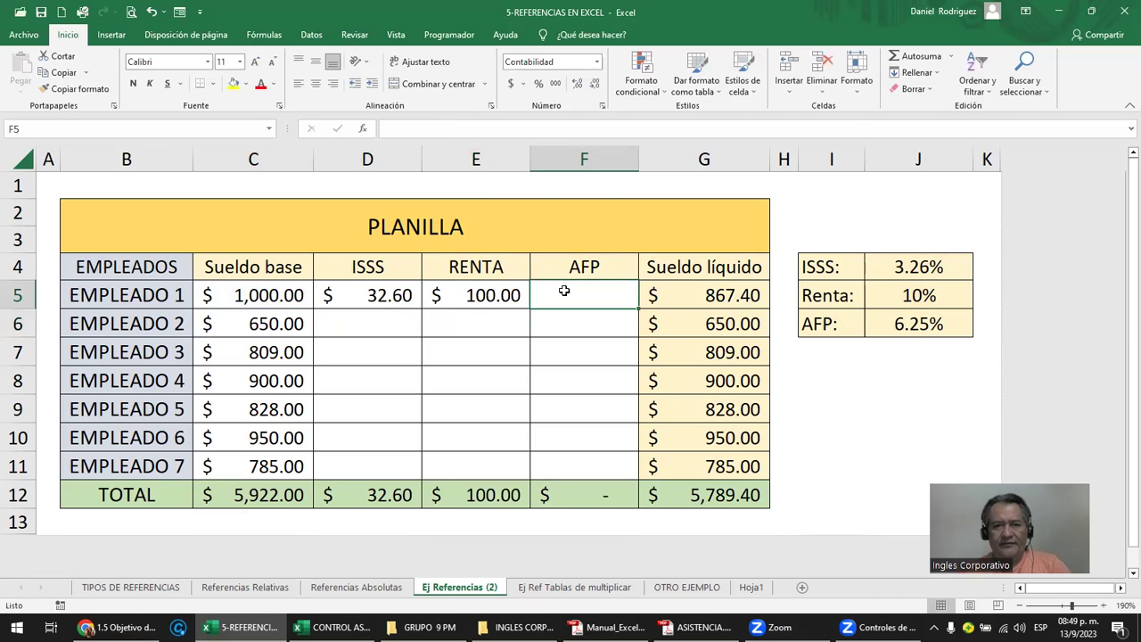
type("=")
left_click(256, 297)
type("*")
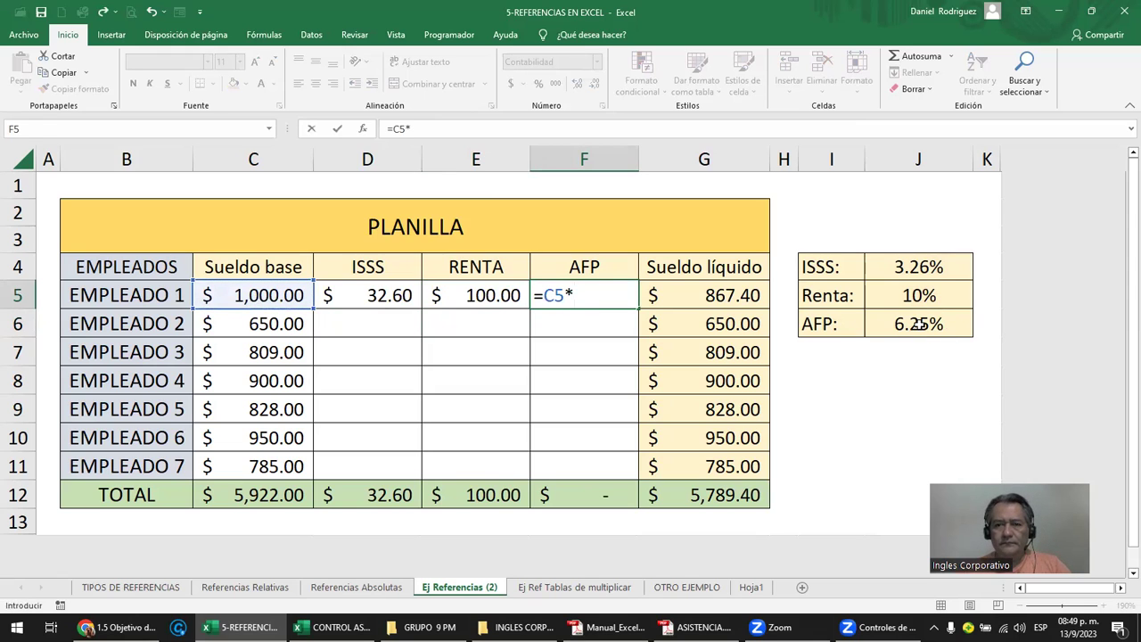
left_click(918, 325)
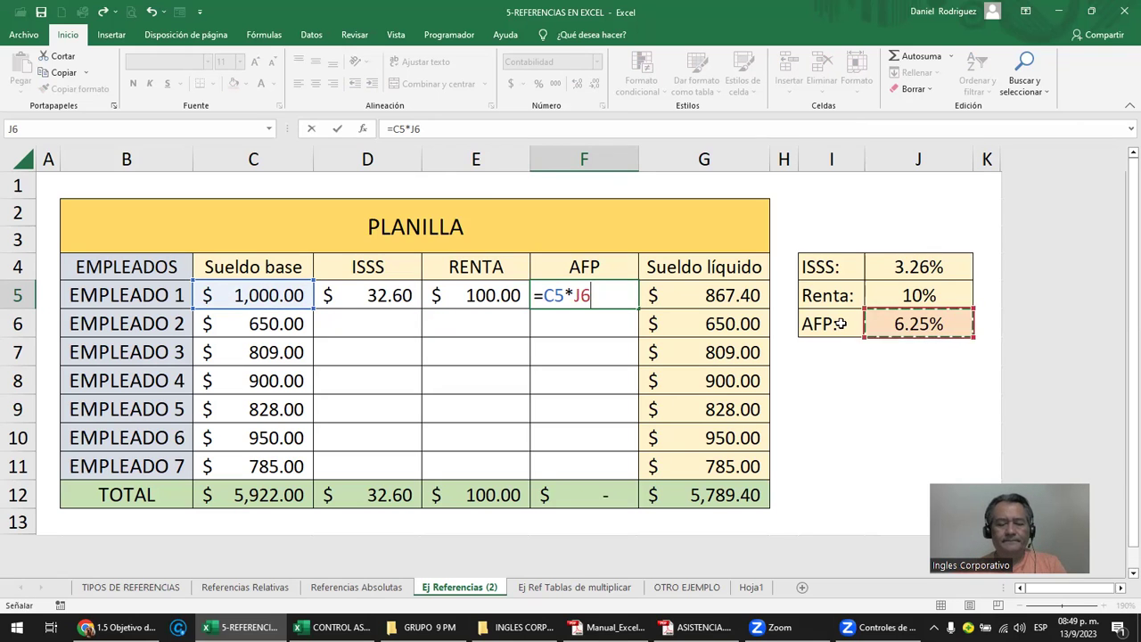
key("F4")
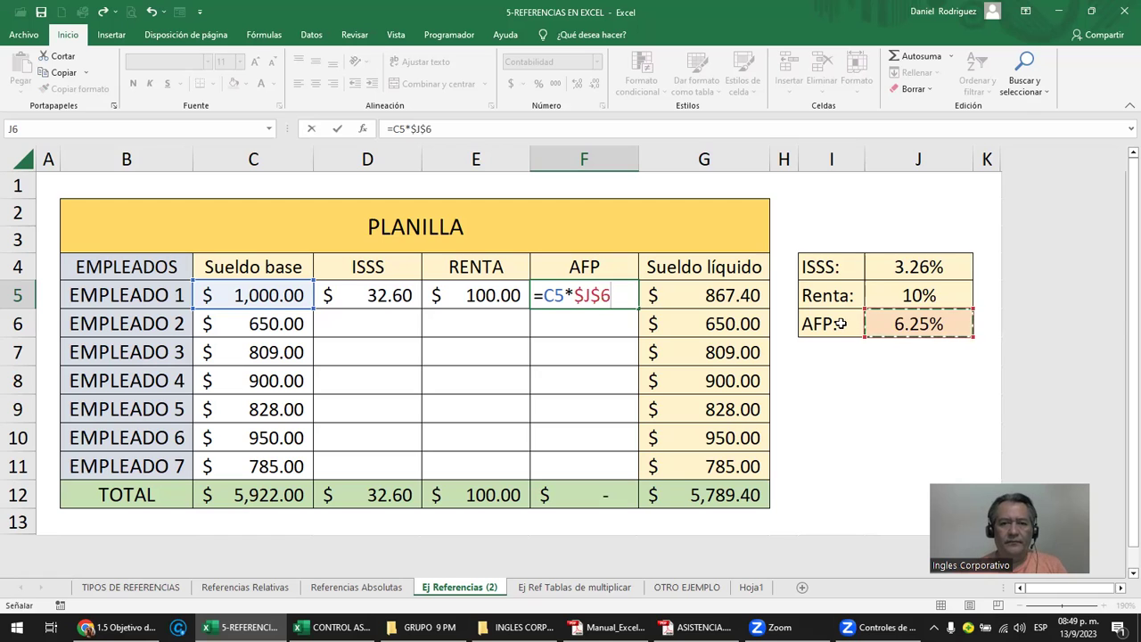
key("Return")
- Review the ISSS, RENTA and AFP formulas in D5:F5
left_click(385, 303)
left_click(468, 297)
left_click(598, 294)
left_click(403, 297)
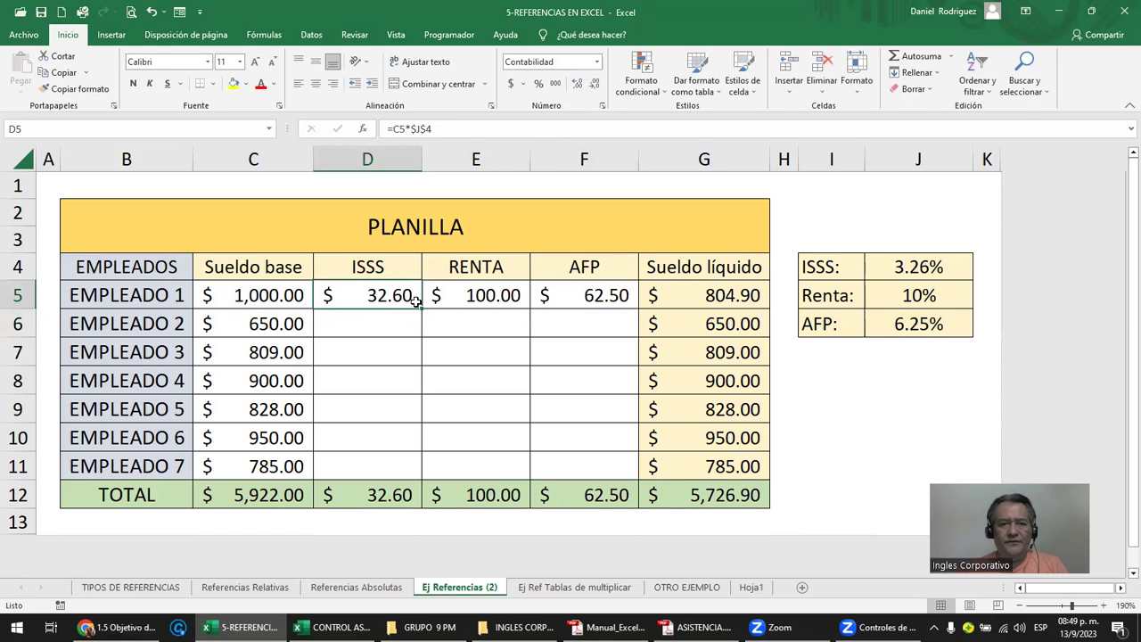
- Copy the D5:F5 deduction formulas into Empleado 2's row D6:F6
left_click_drag(416, 301, 589, 297)
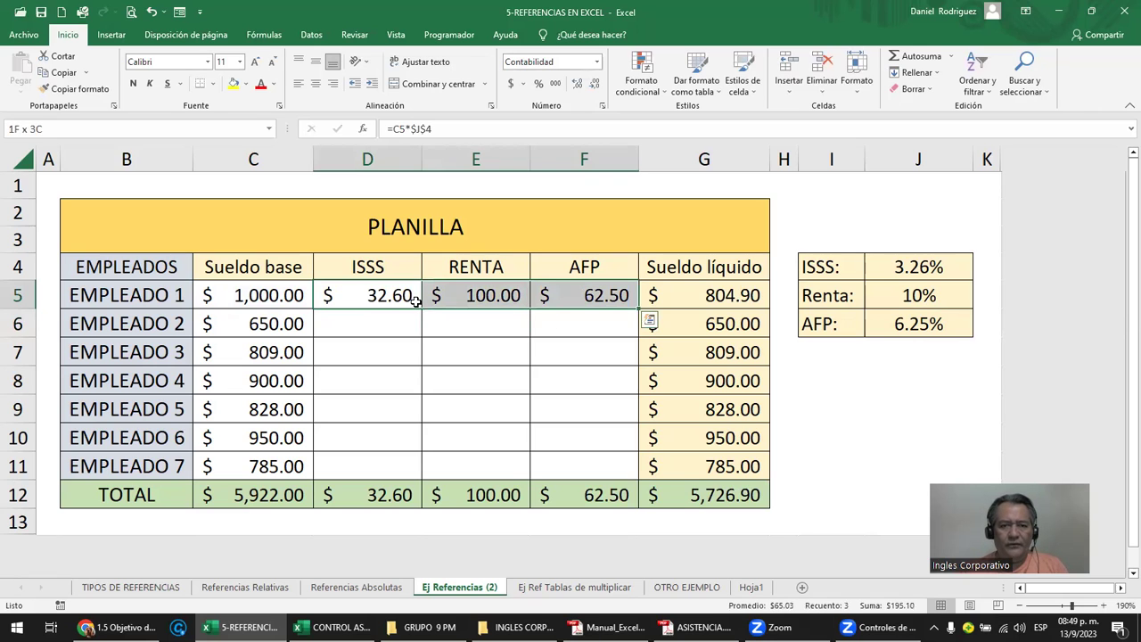
key("ctrl+c")
key("Down")
key("ctrl+v")
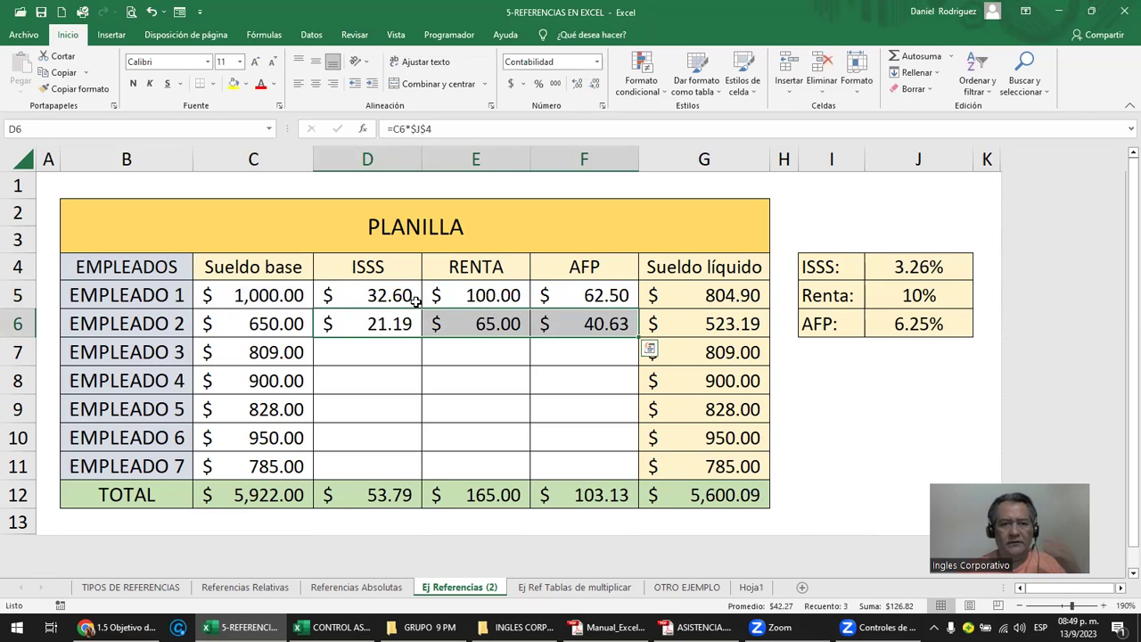
- Verify the D6, E6 and F6 formulas, then fill them down through row 11
double_click(375, 324)
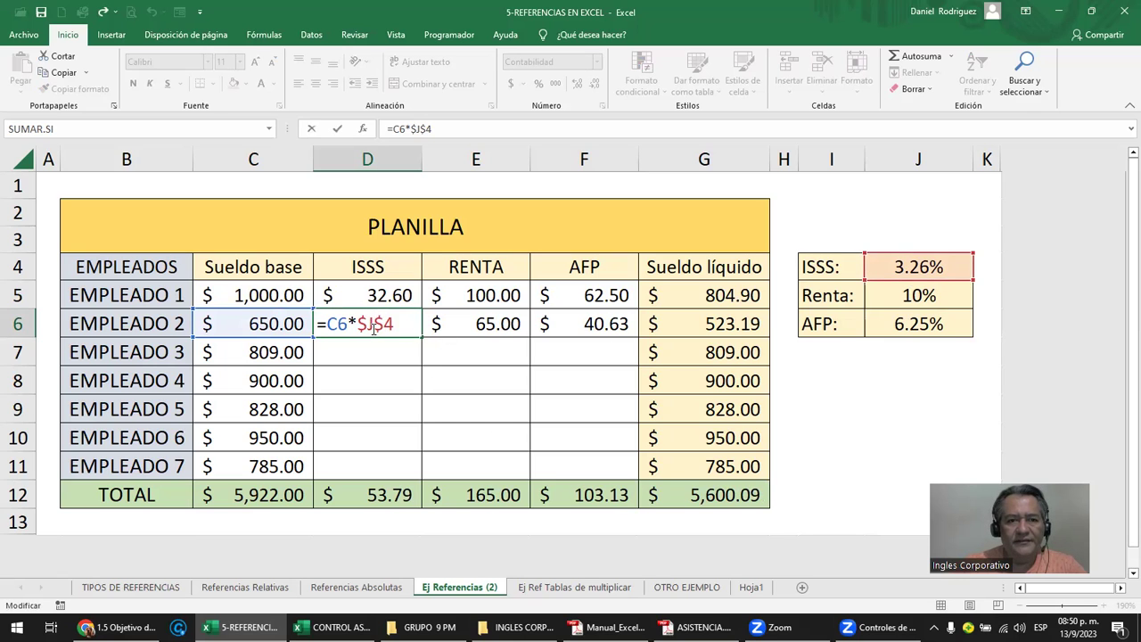
key("Return")
double_click(491, 324)
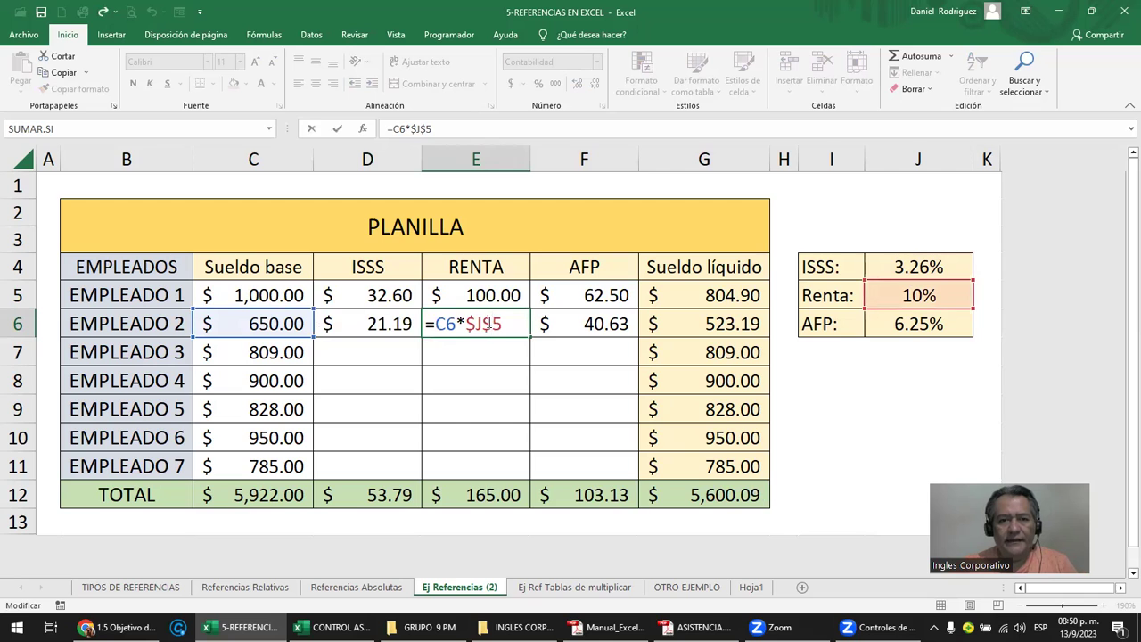
key("Return")
double_click(585, 324)
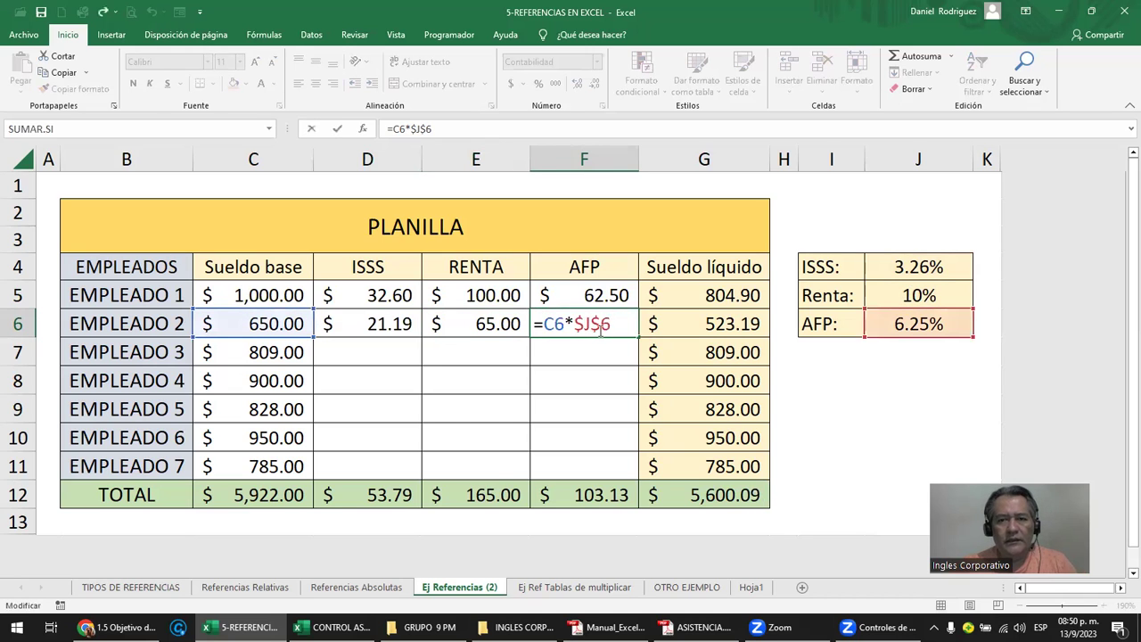
key("Return")
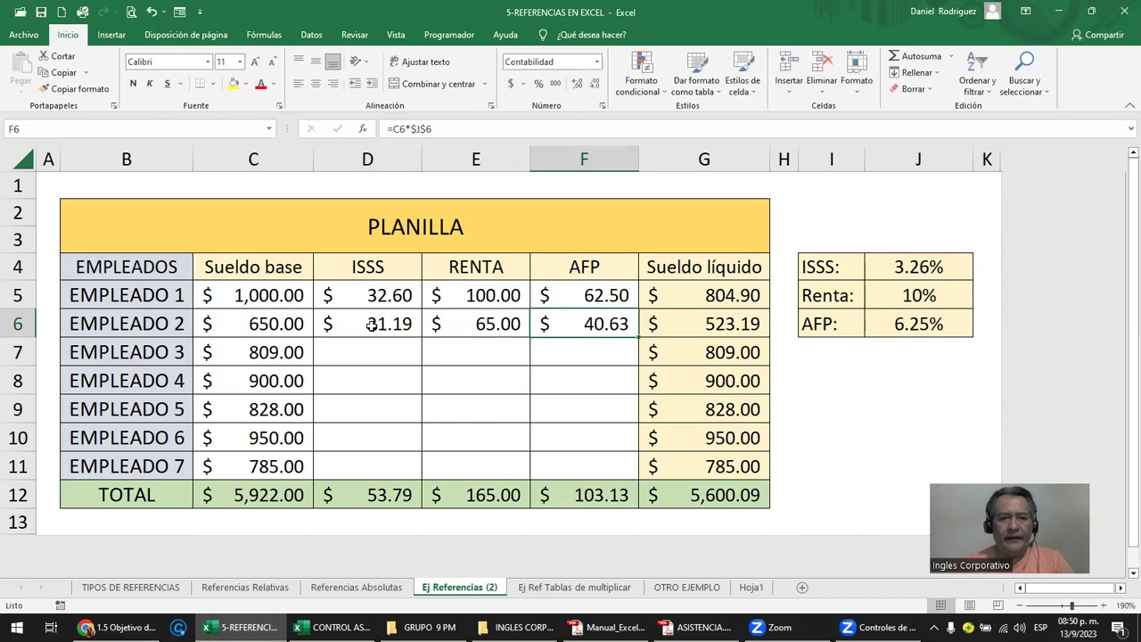
mouse_move(379, 326)
left_mouse_down()
mouse_move(597, 330)
mouse_move(630, 473)
left_mouse_up()
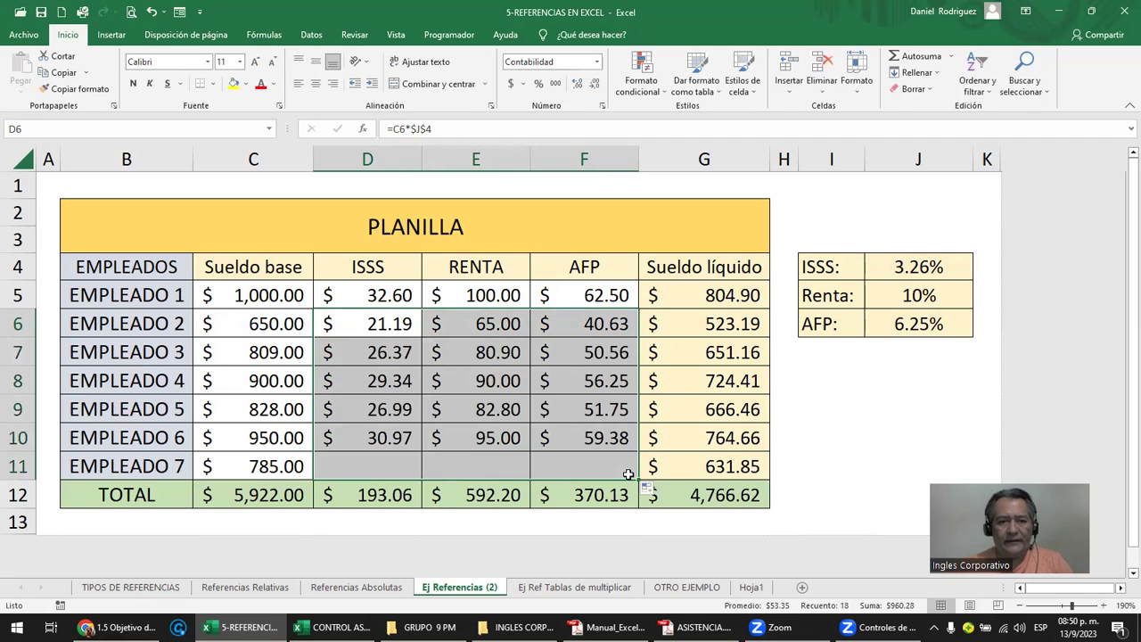
left_click_drag(357, 295, 584, 459)
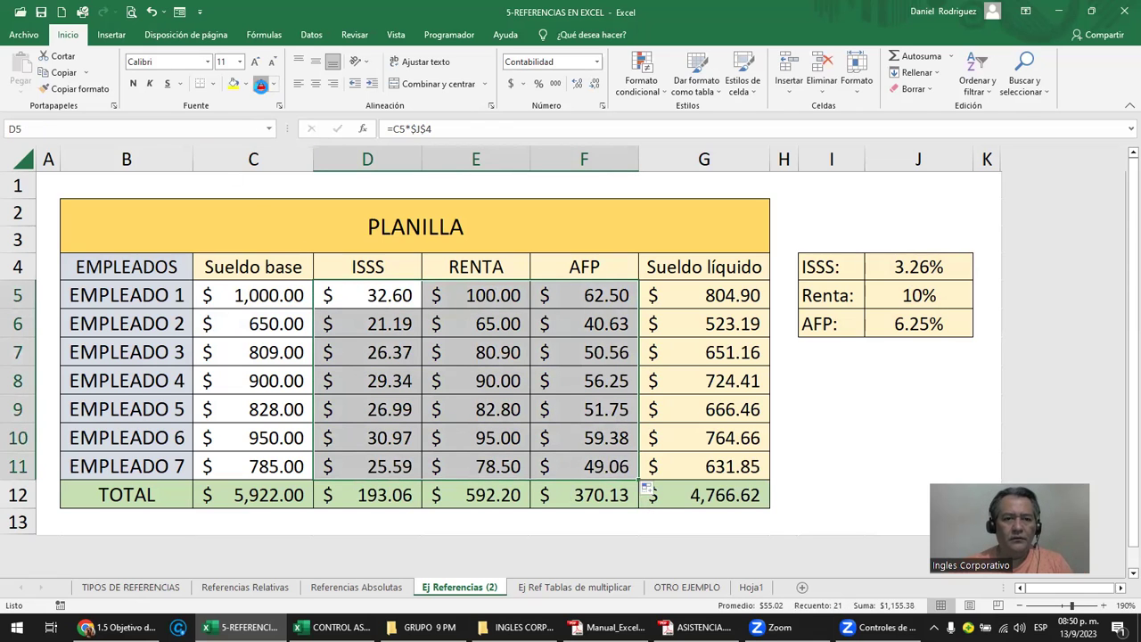
- Make the deduction results red and bold, then review D5's formula without changing it
left_click(261, 84)
left_click(133, 83)
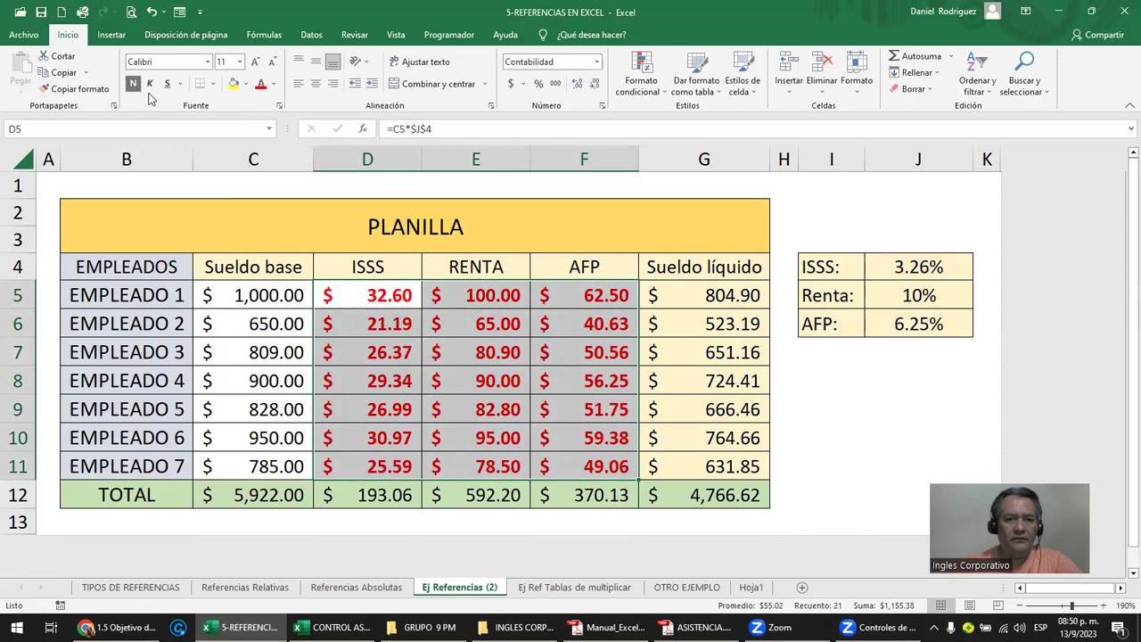
left_click(388, 299)
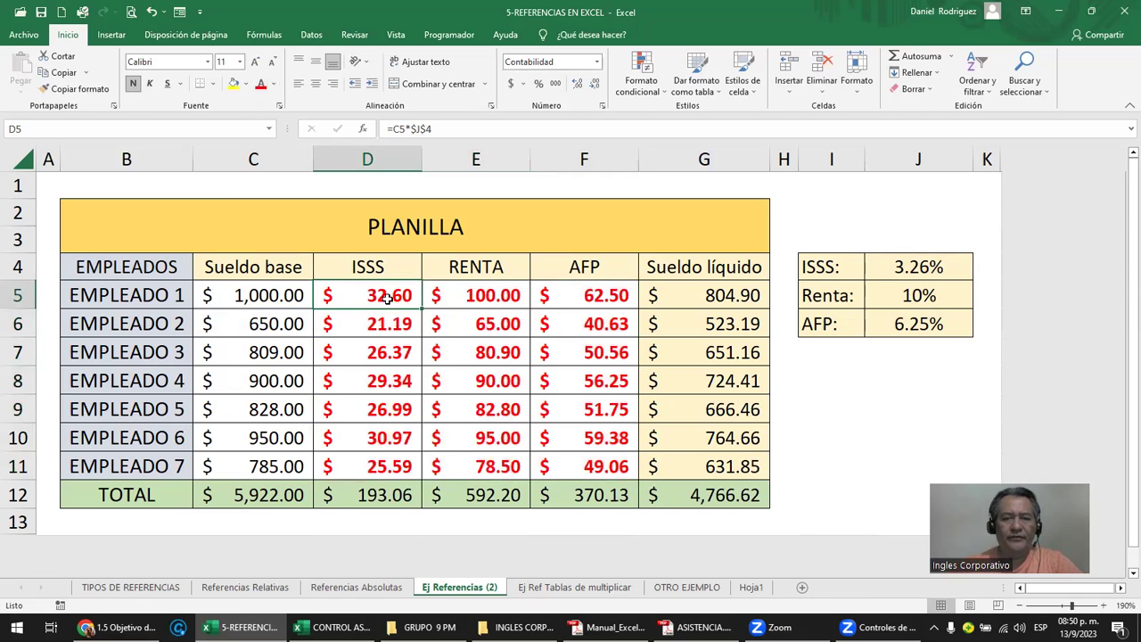
double_click(387, 299)
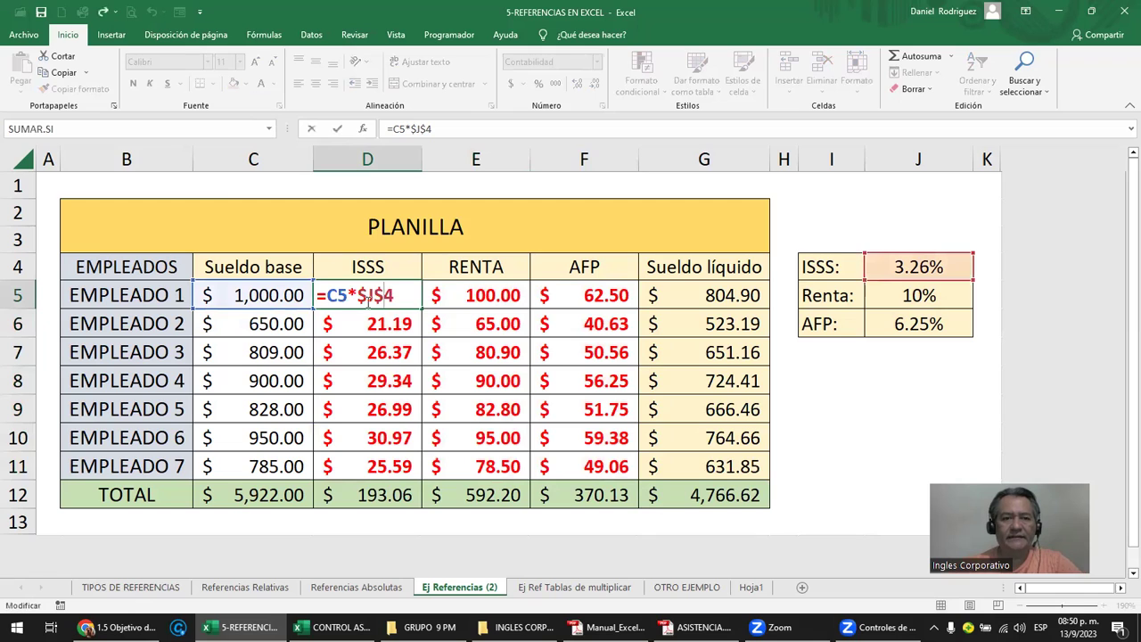
left_click_drag(337, 295, 351, 293)
left_click(358, 295)
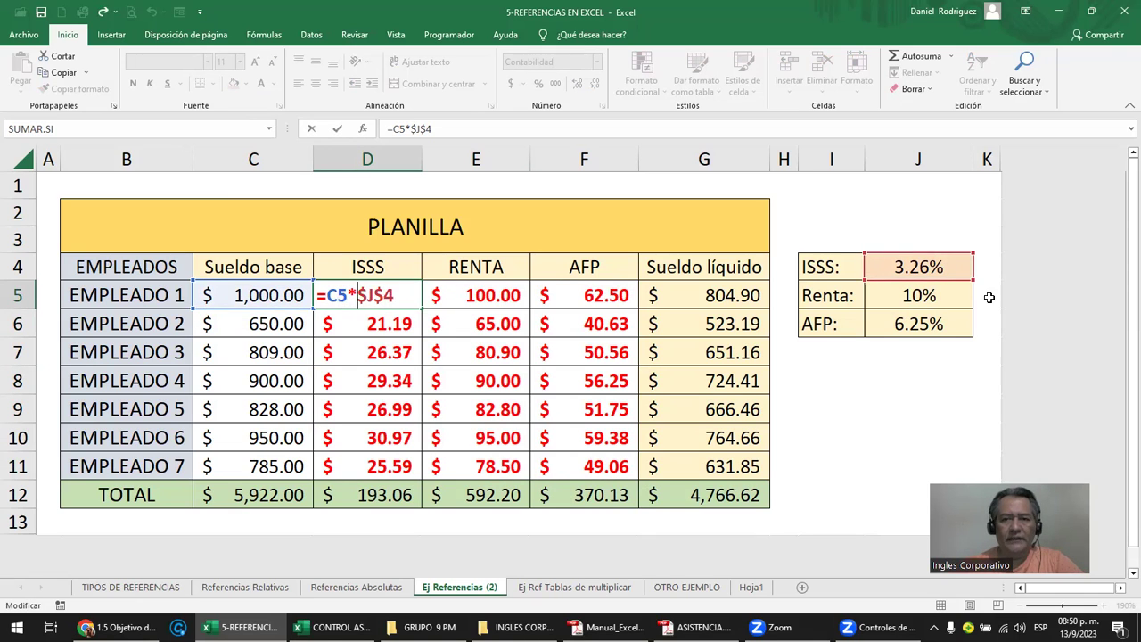
left_click(858, 238)
key("Escape")
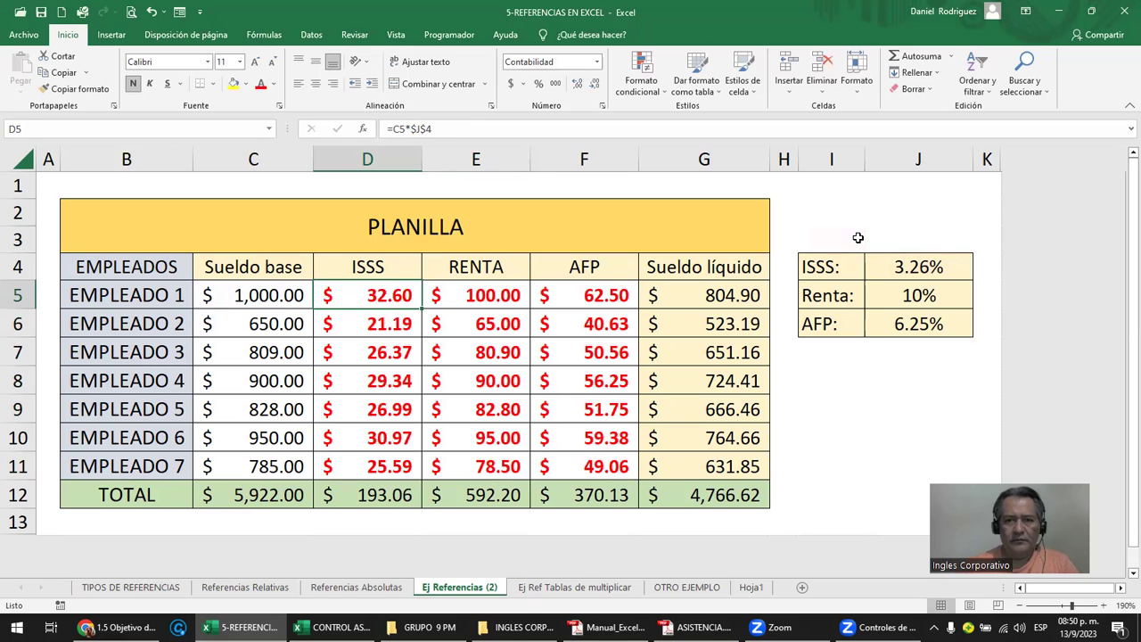
- Type the heading 'deducciones' above the ISSS, Renta and AFP rate table
key("Right")
left_click(857, 238)
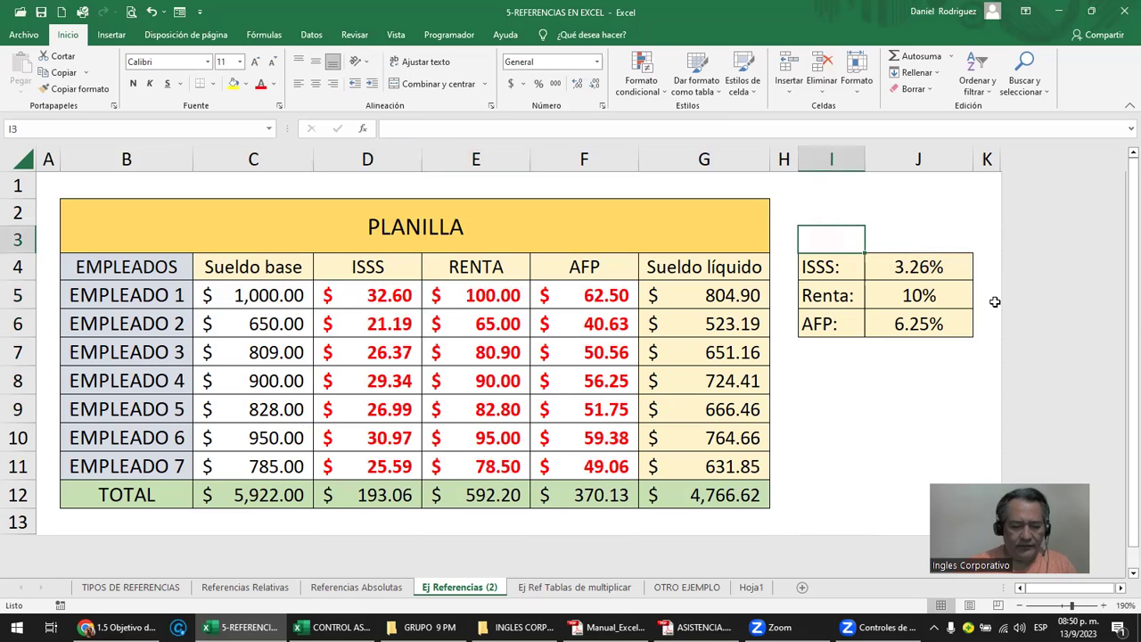
type("deducciones")
key("Return")
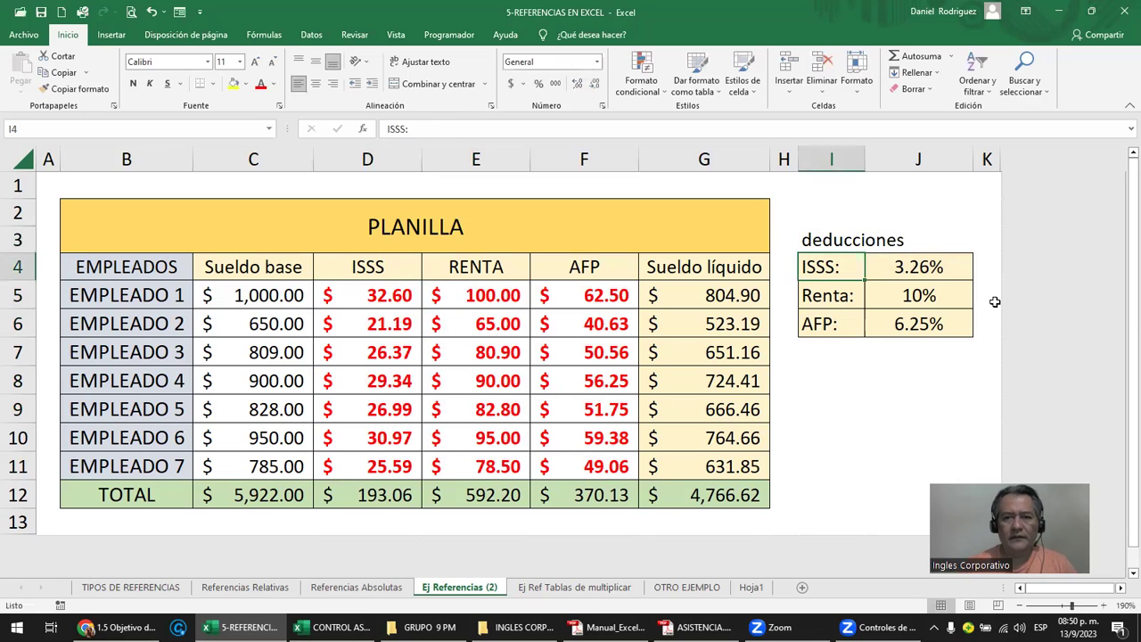
left_click(845, 240)
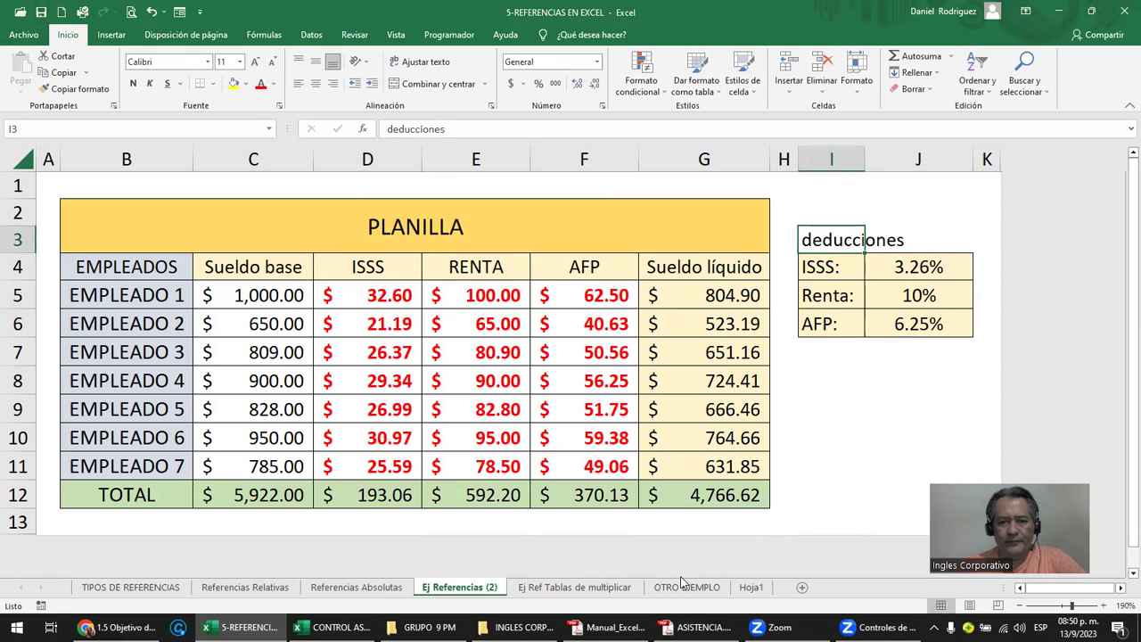
- Switch to the 'Ej Ref Tablas de multiplicar' sheet and examine the column A and row 2 multipliers
left_click(606, 592)
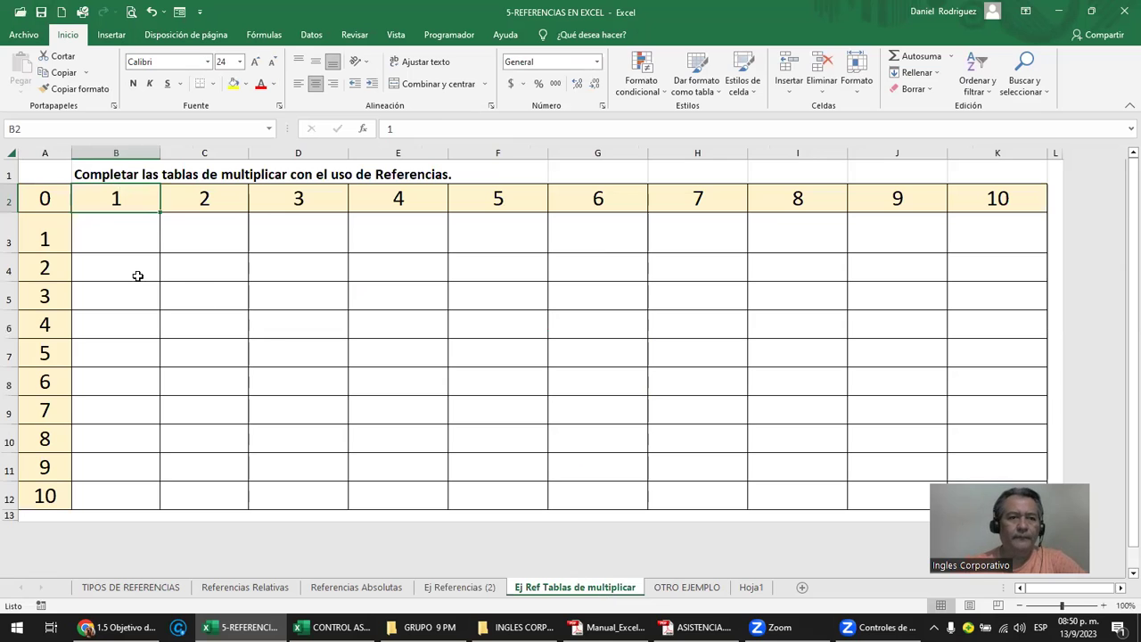
left_click(104, 230)
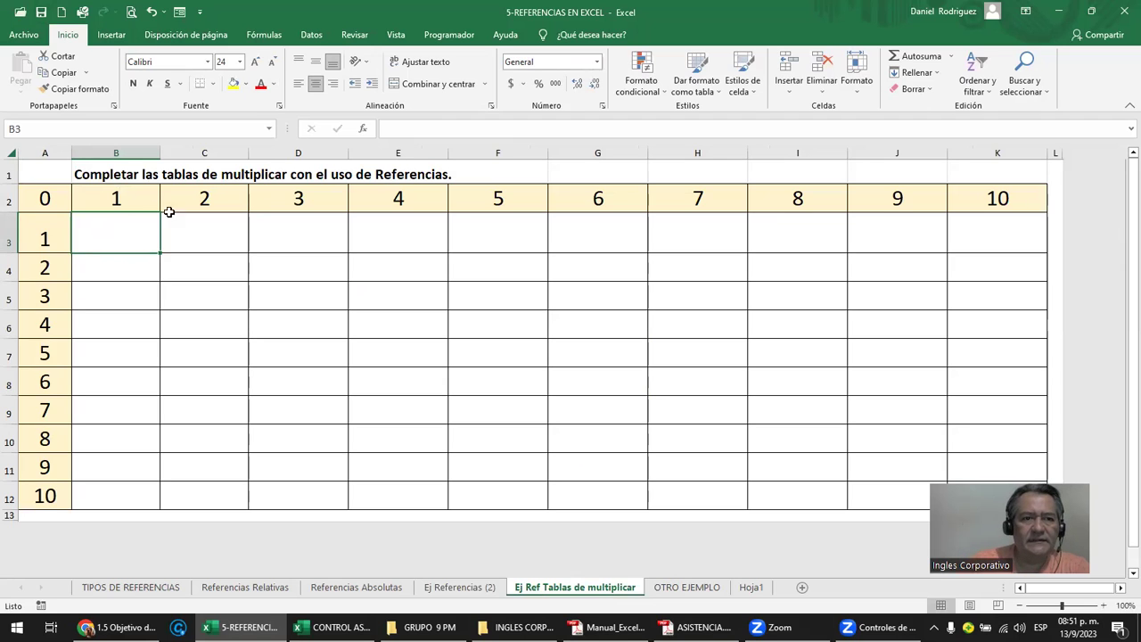
left_click(47, 203)
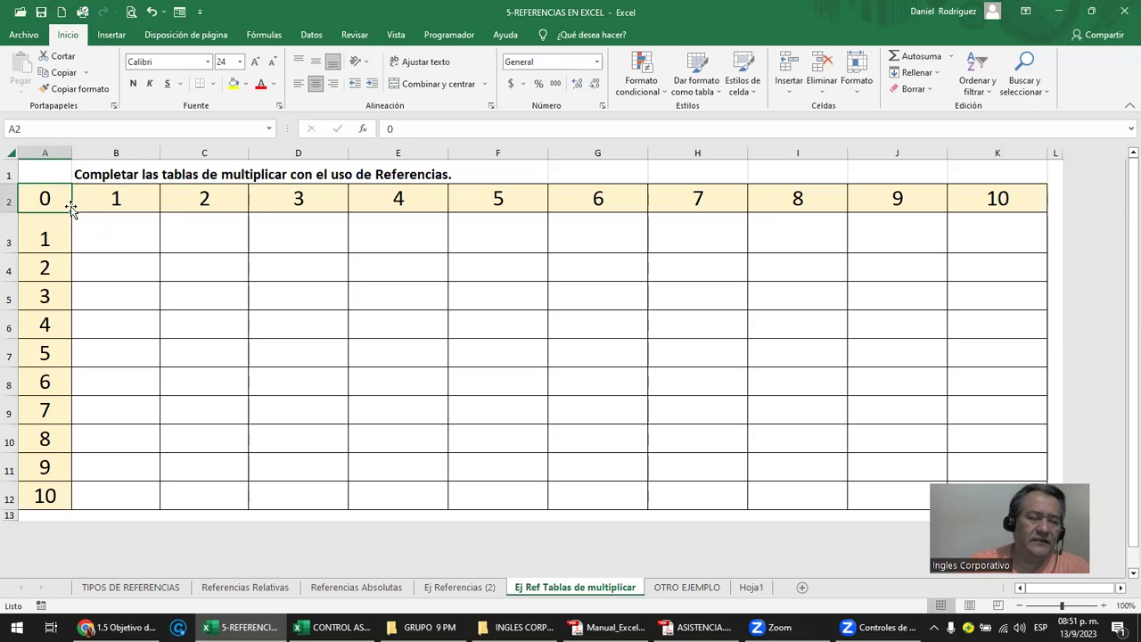
left_click(39, 151)
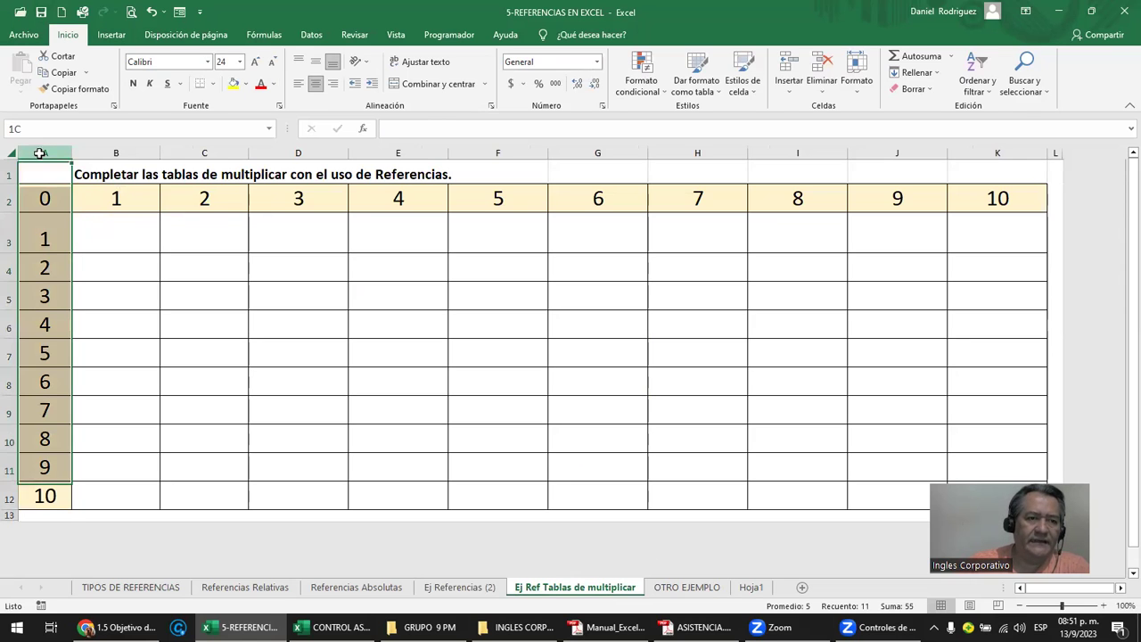
left_click(10, 196)
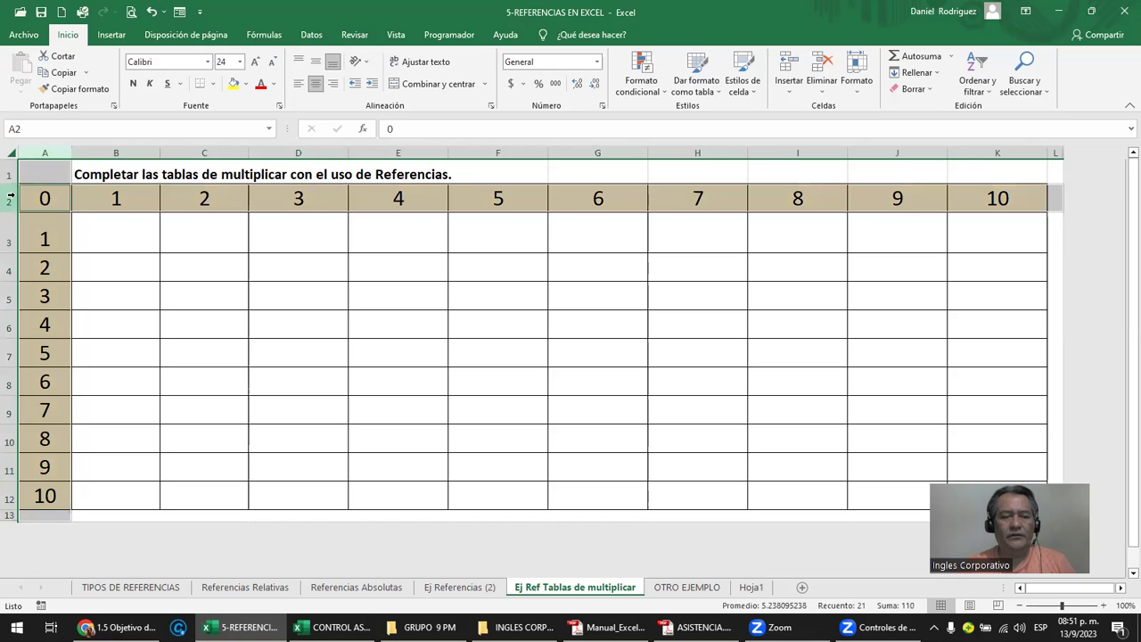
left_click(60, 241)
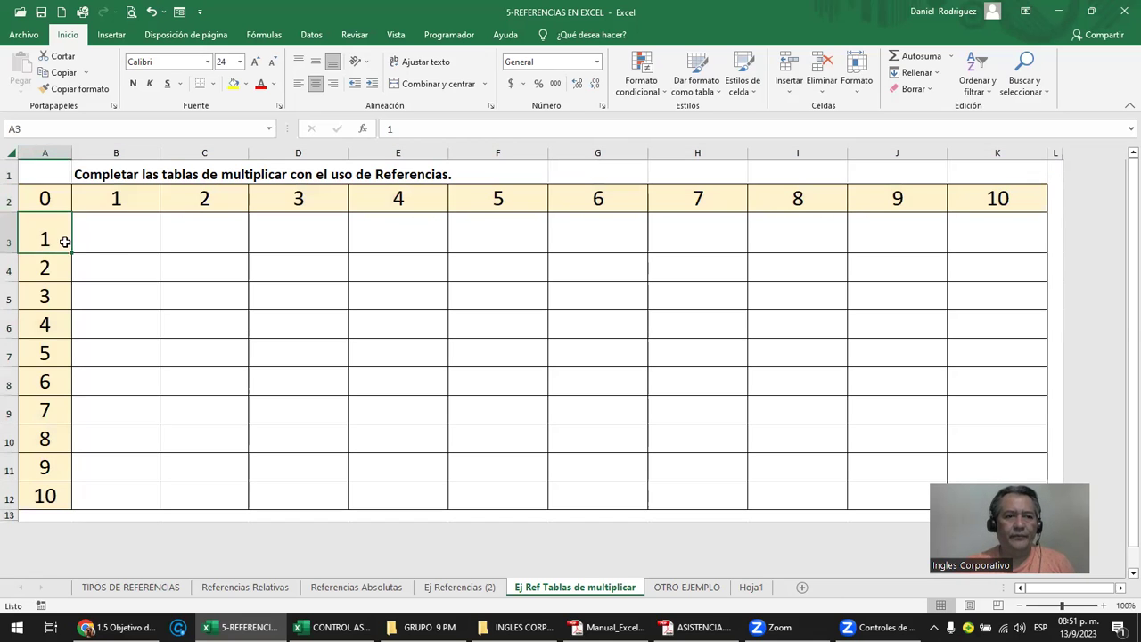
- Enter the formula =A3*B2 in cell B3
left_click(97, 237)
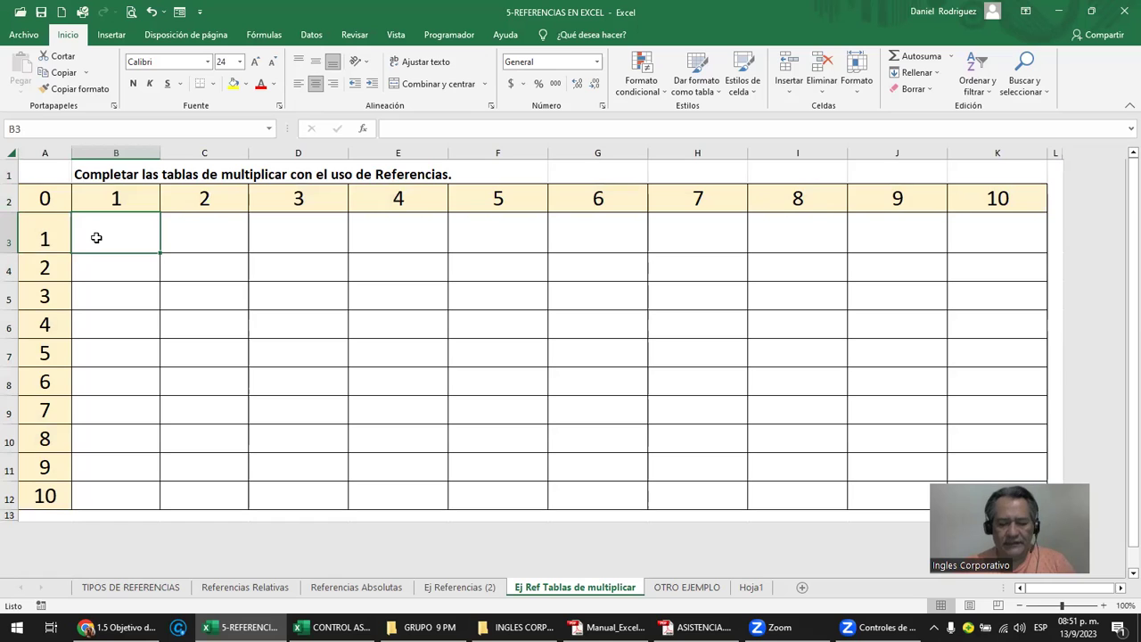
type("=")
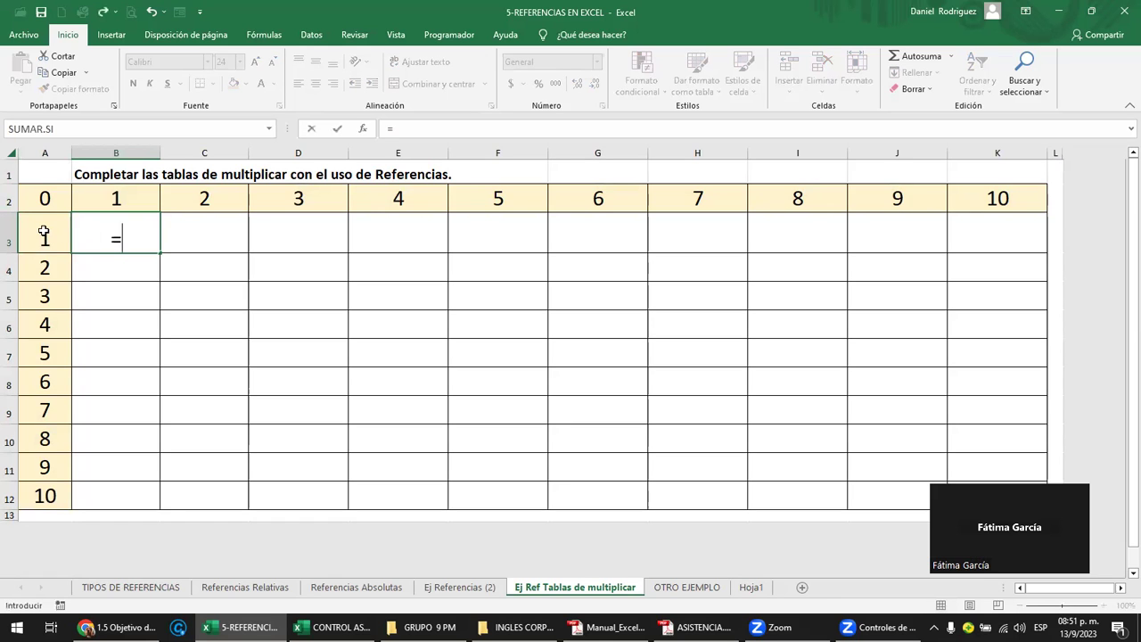
left_click(43, 232)
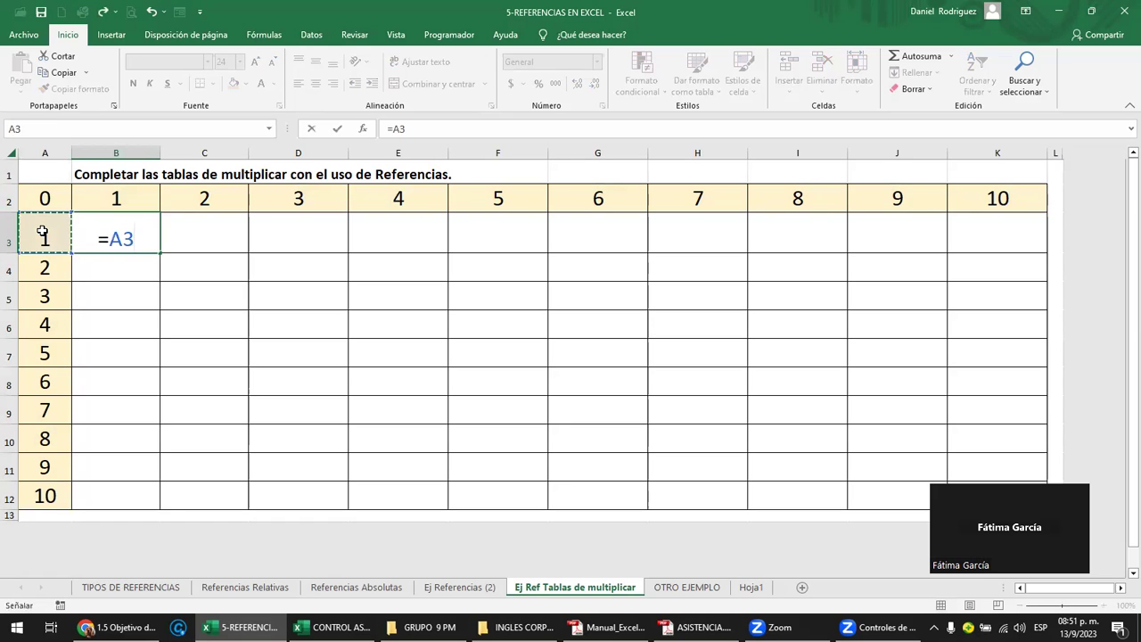
type("*")
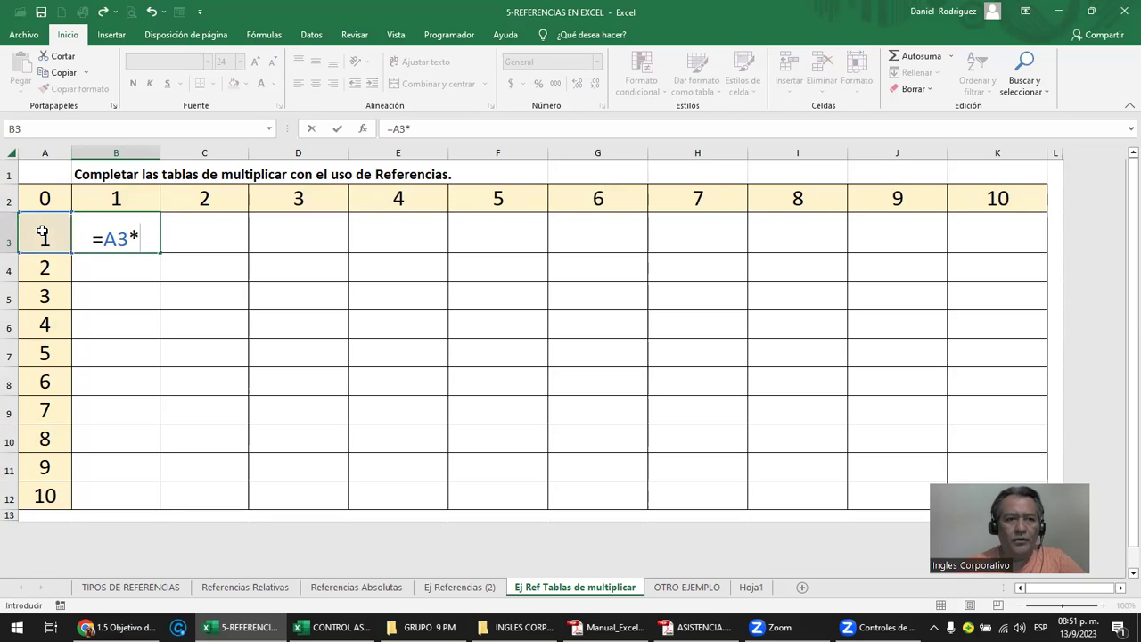
left_click(122, 199)
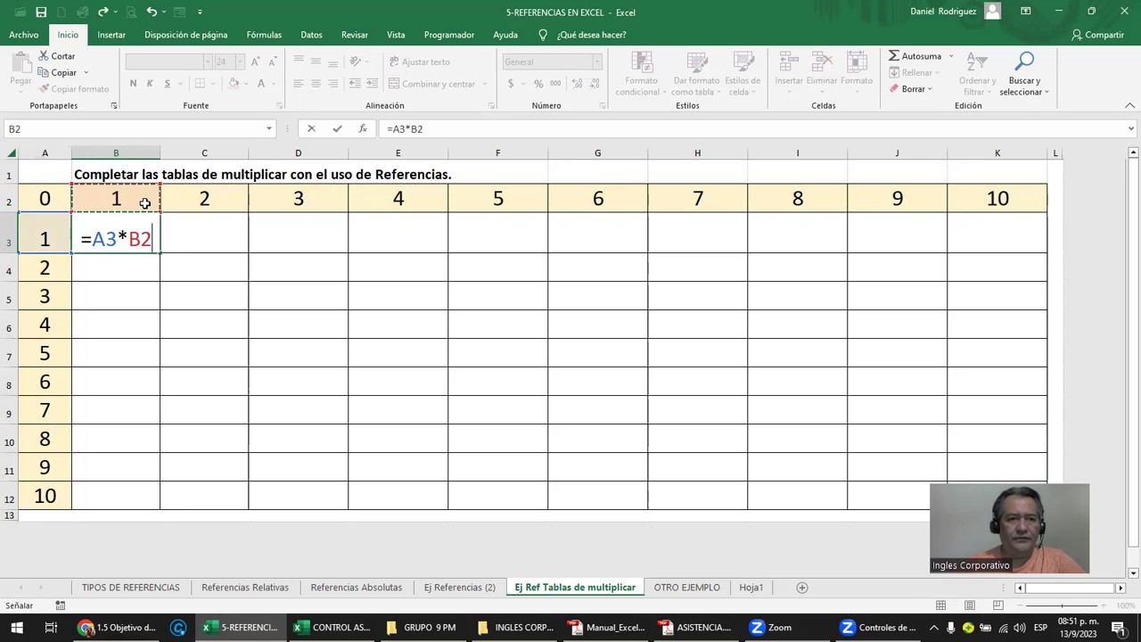
key("ctrl+Return")
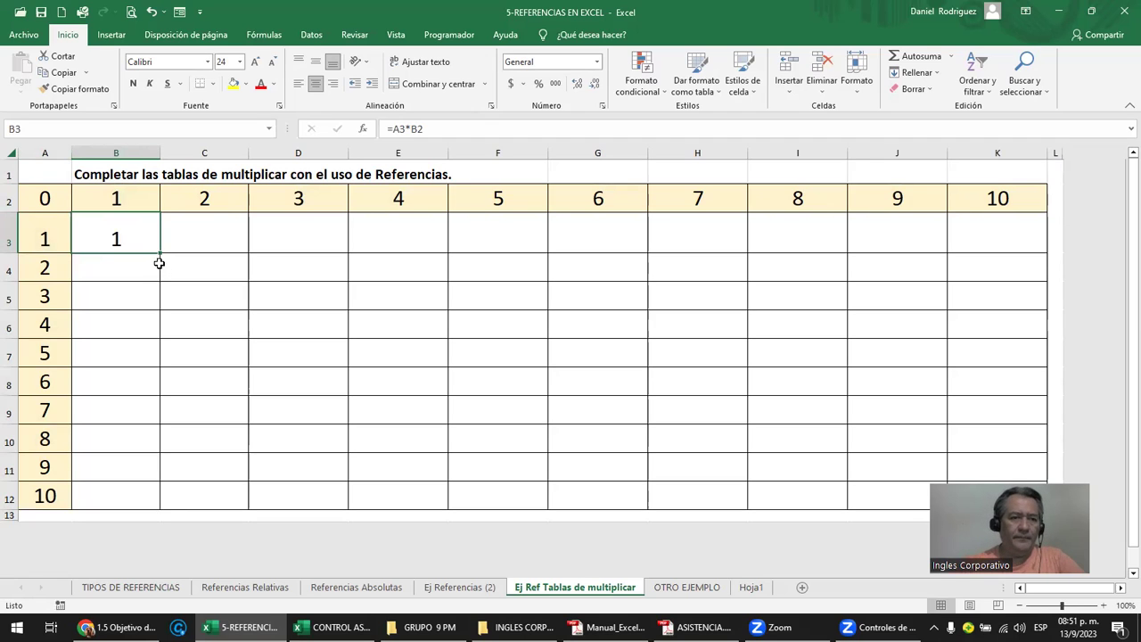
- Test filling B3 across to K3 (undone) and down to B12
left_click_drag(160, 255, 1005, 247)
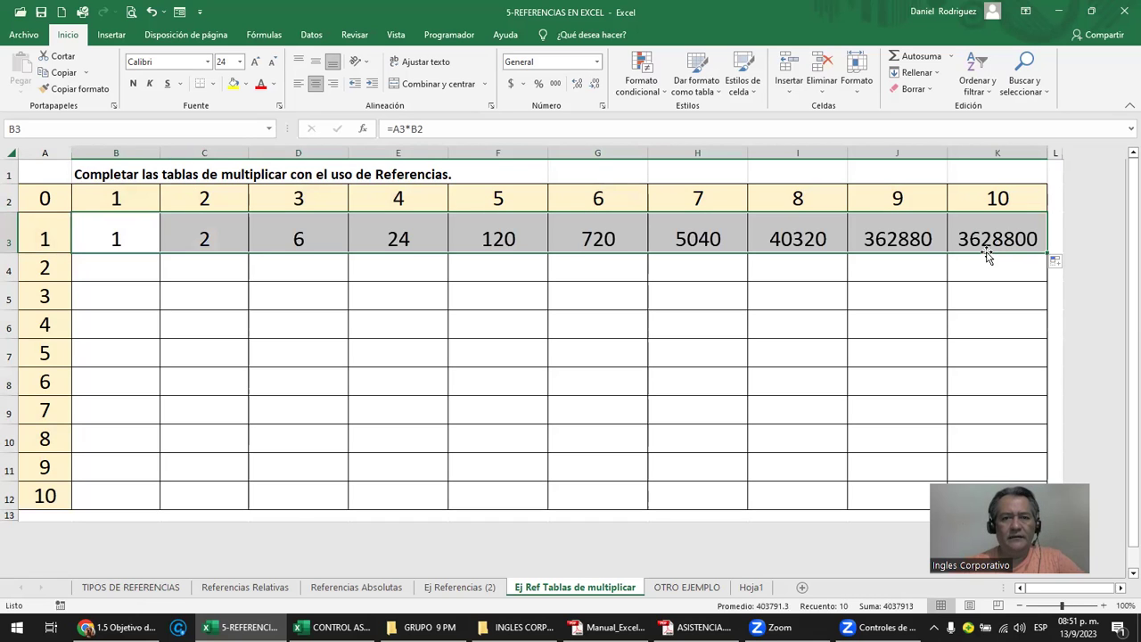
key("ctrl+z")
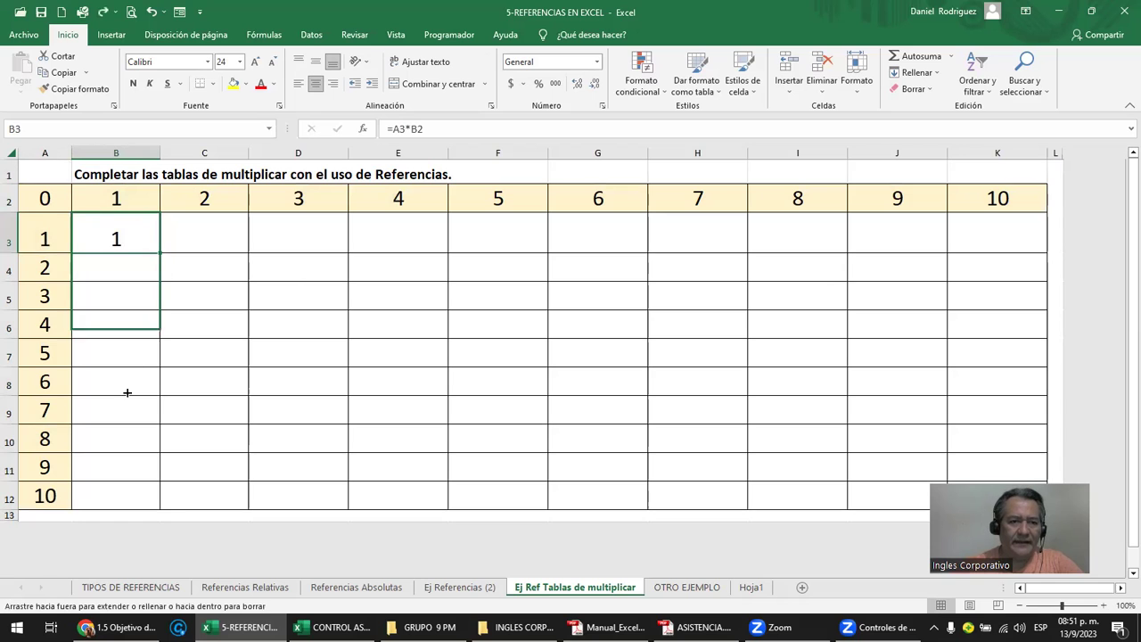
left_click_drag(160, 252, 125, 499)
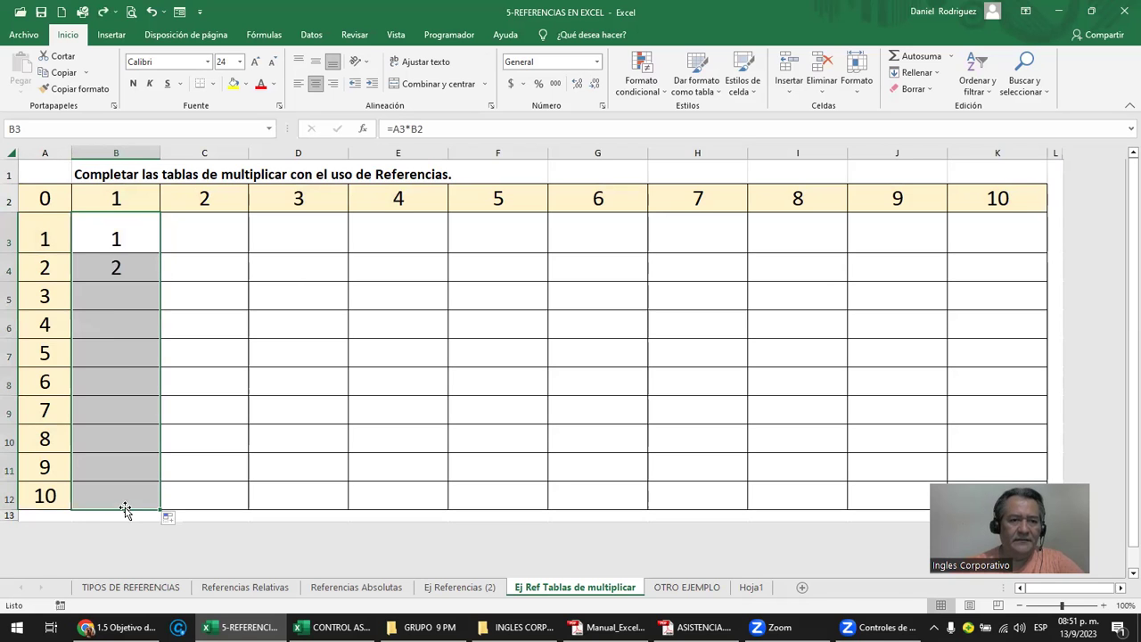
double_click(115, 239)
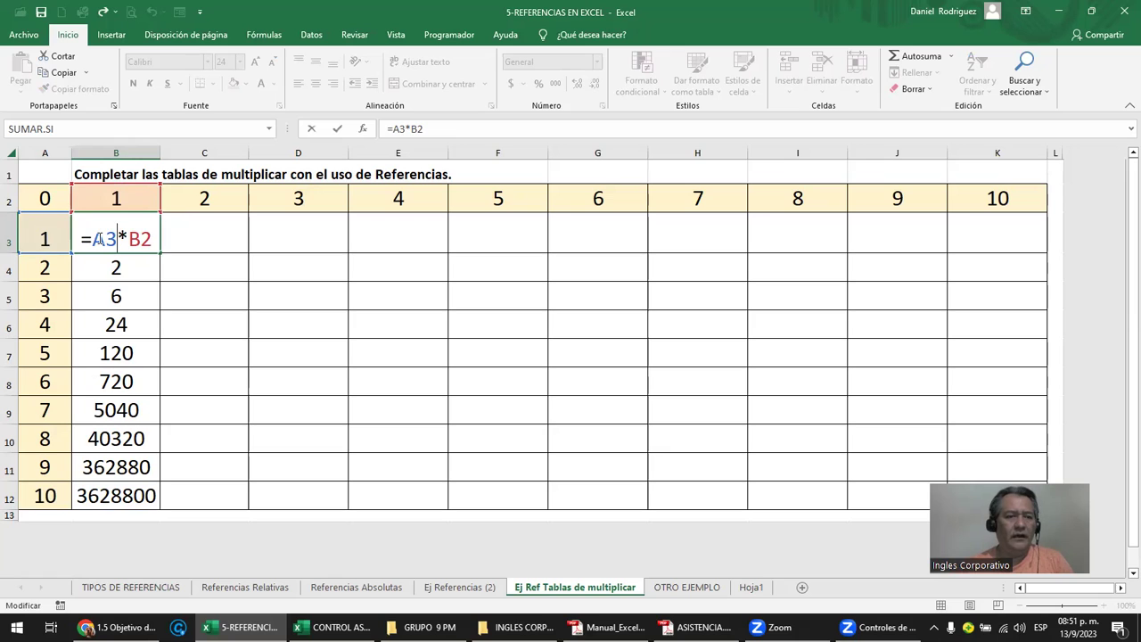
left_click(106, 239)
key("Return")
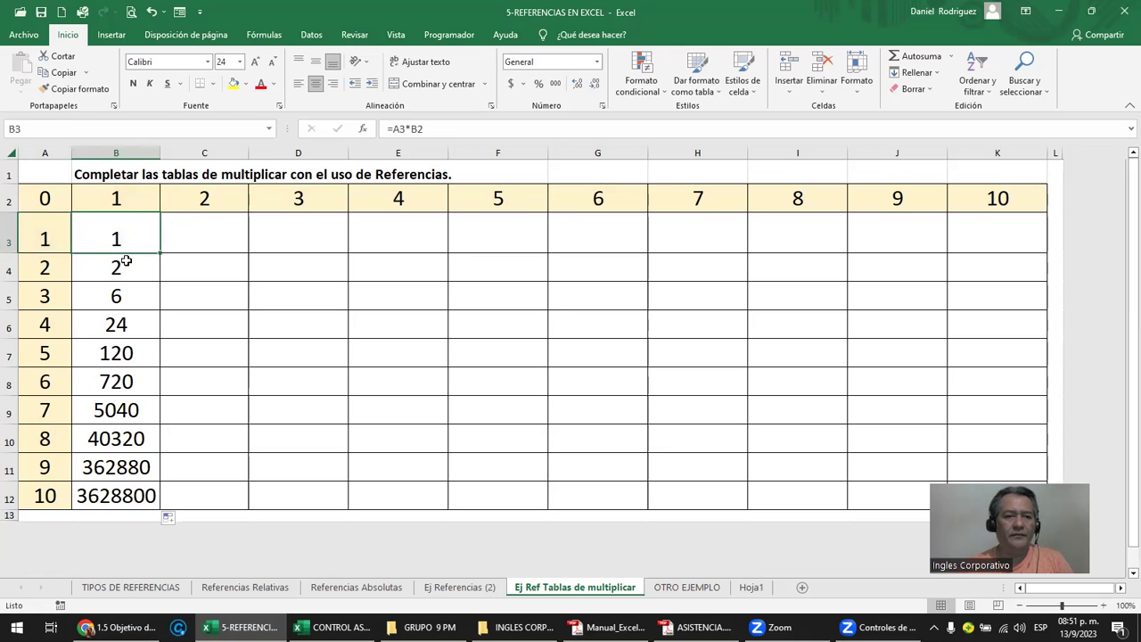
- Inspect B4's shifted references, try pointing it at C2, then clear B4:B12
double_click(126, 264)
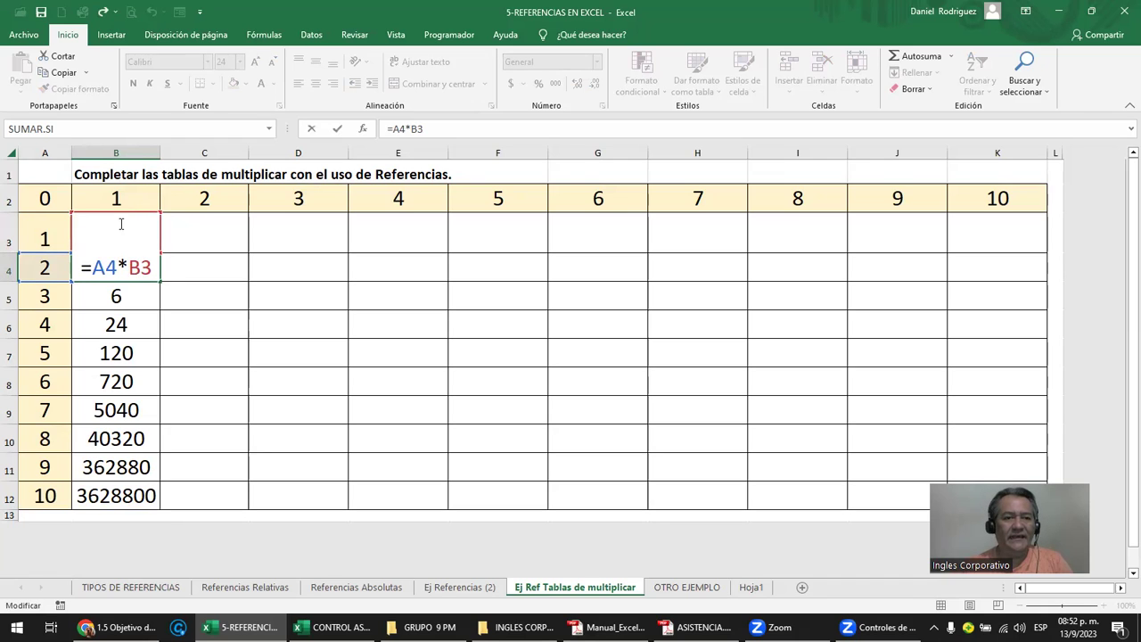
left_click_drag(125, 219, 187, 214)
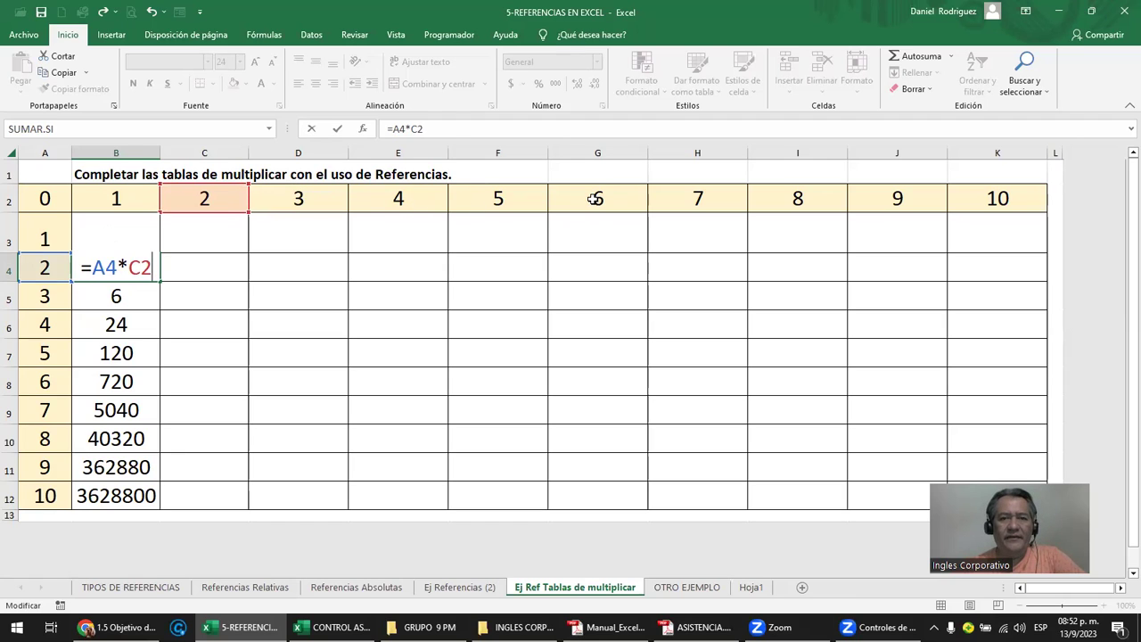
key("Return")
key("Up")
key("Up")
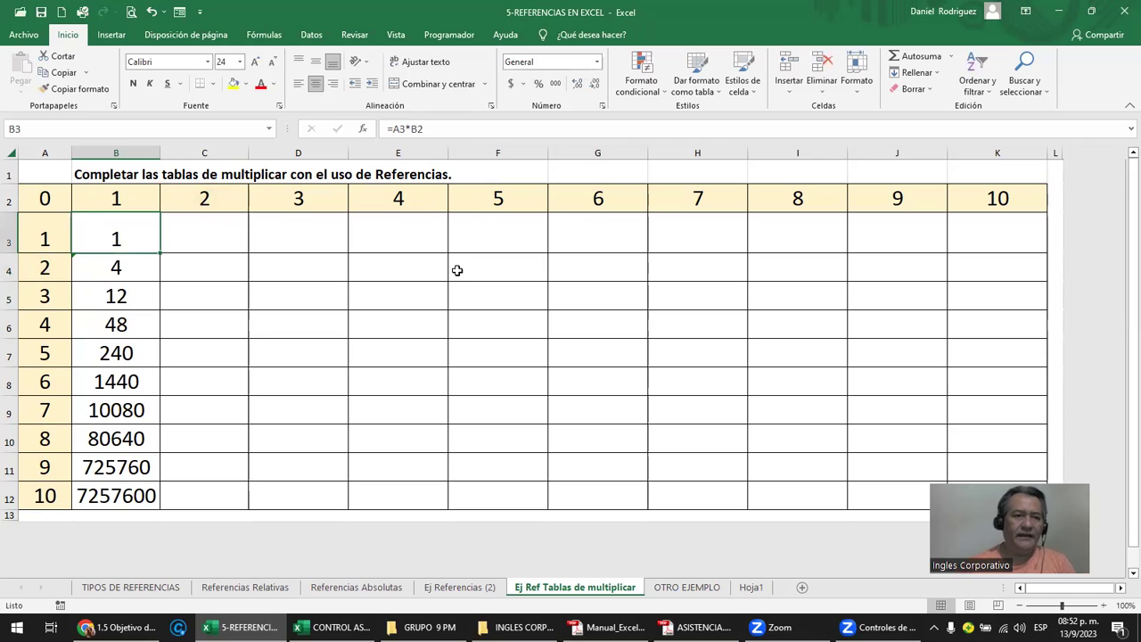
left_click_drag(129, 272, 135, 486)
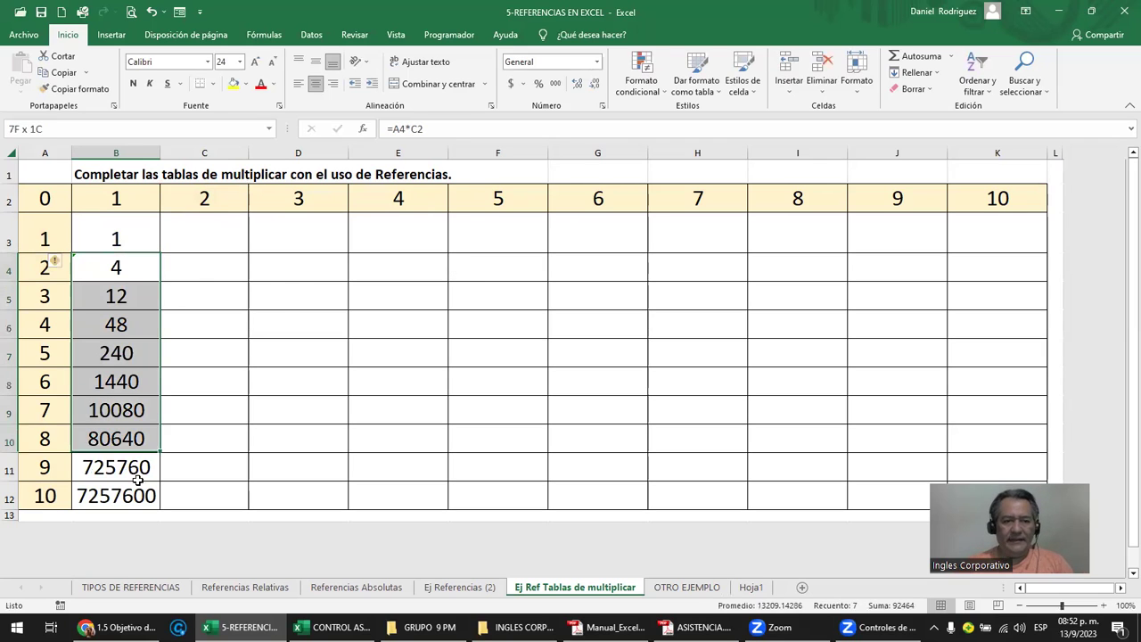
key("Delete")
- Fill the multipliers A3:A12 with yellow after reviewing B3's formula
left_click(128, 226)
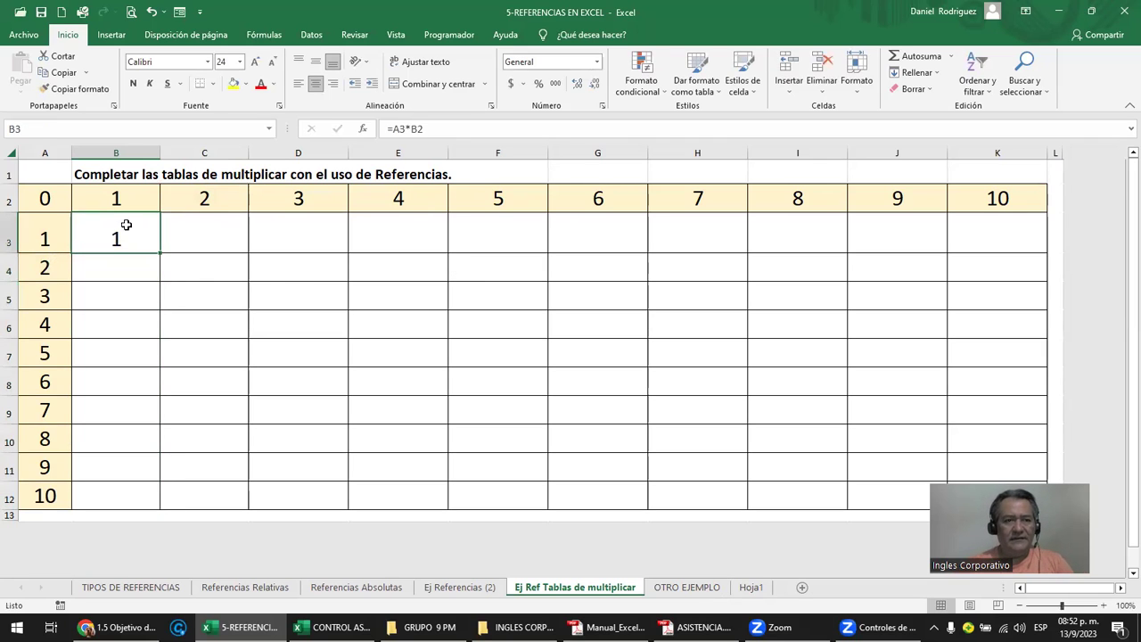
double_click(128, 226)
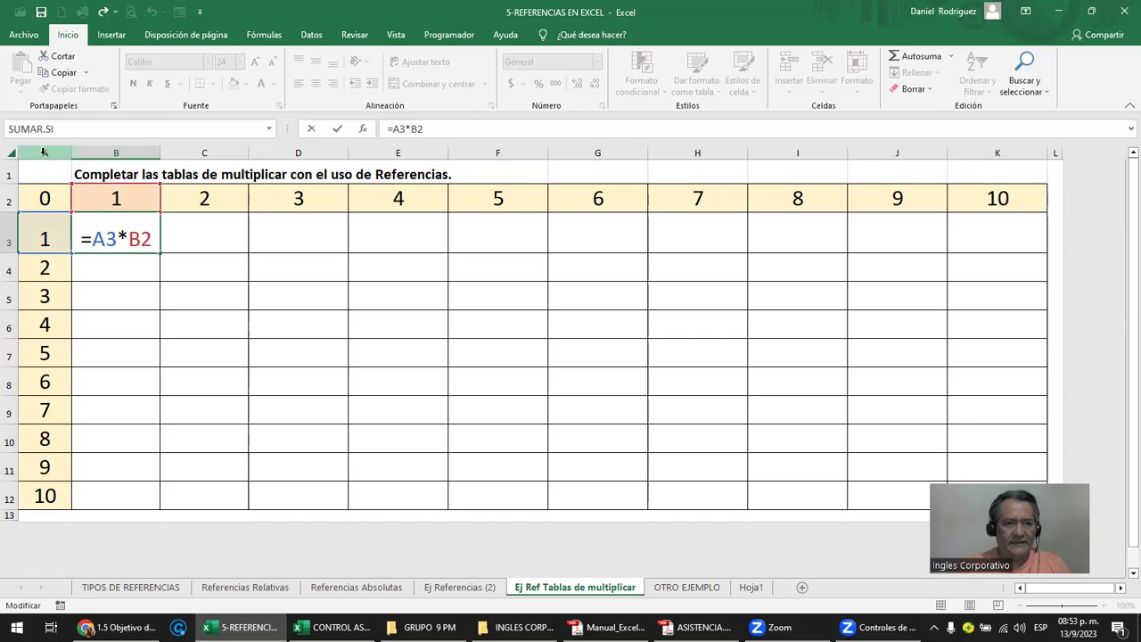
left_click_drag(49, 233, 36, 327)
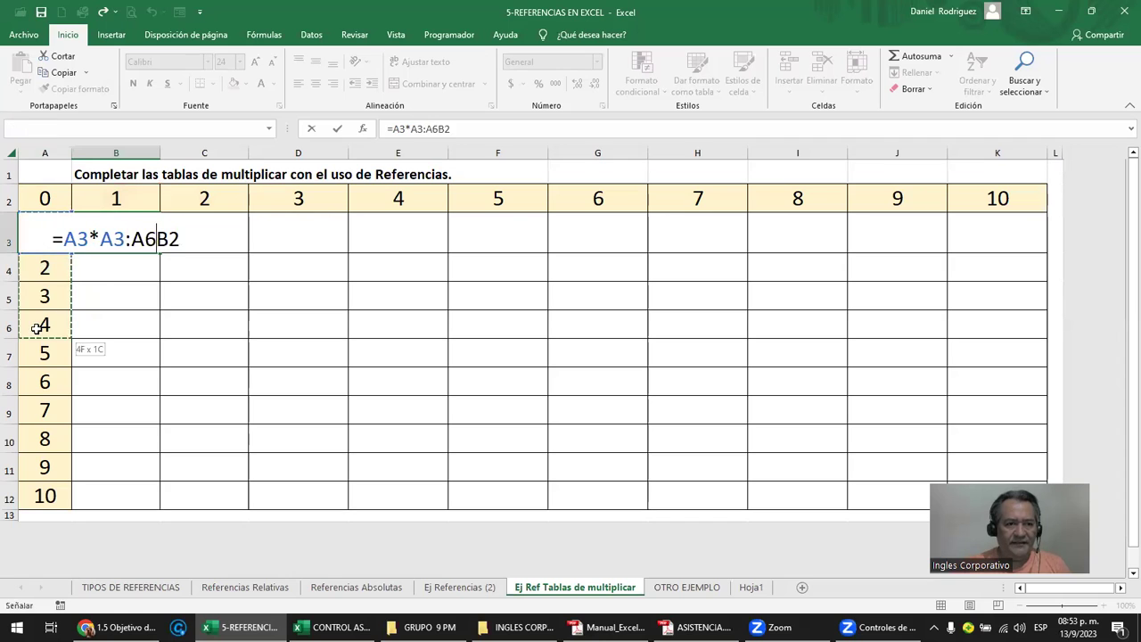
key("Escape")
left_click_drag(46, 234, 33, 481)
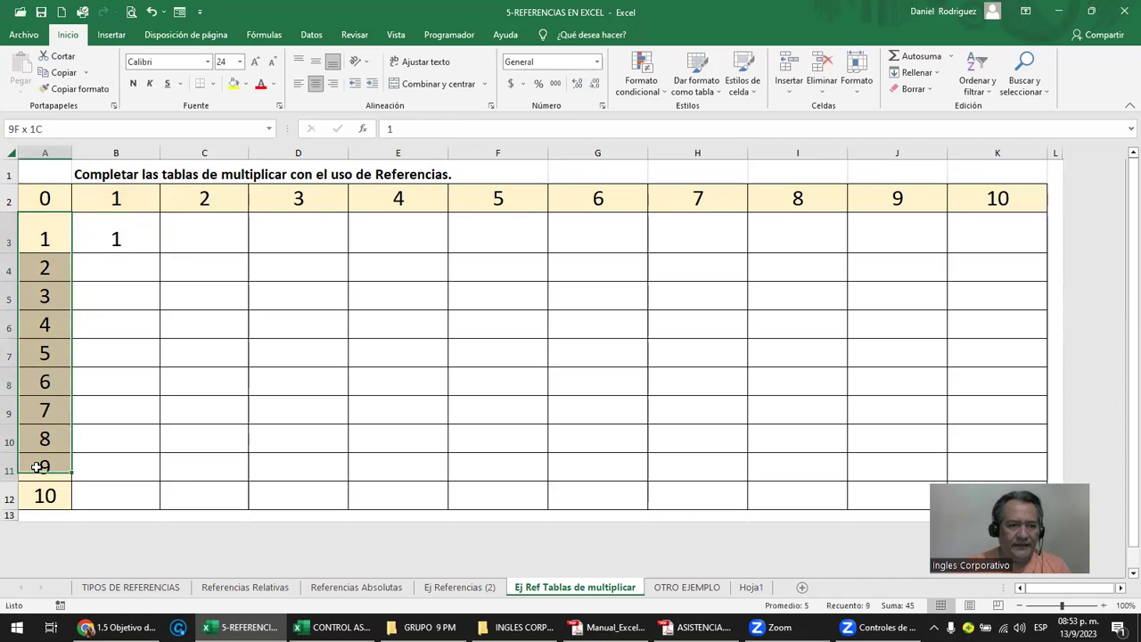
left_click(232, 83)
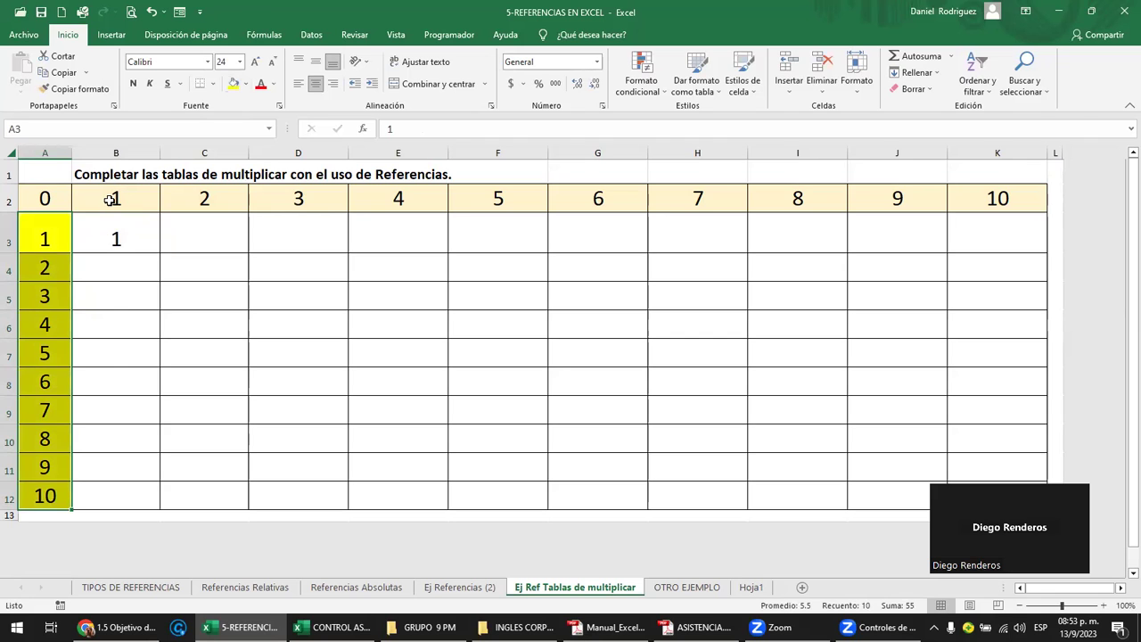
left_click(111, 203)
- Paste B3's =A3*B2 into B4, where it becomes =A4*B3 showing 2
double_click(108, 236)
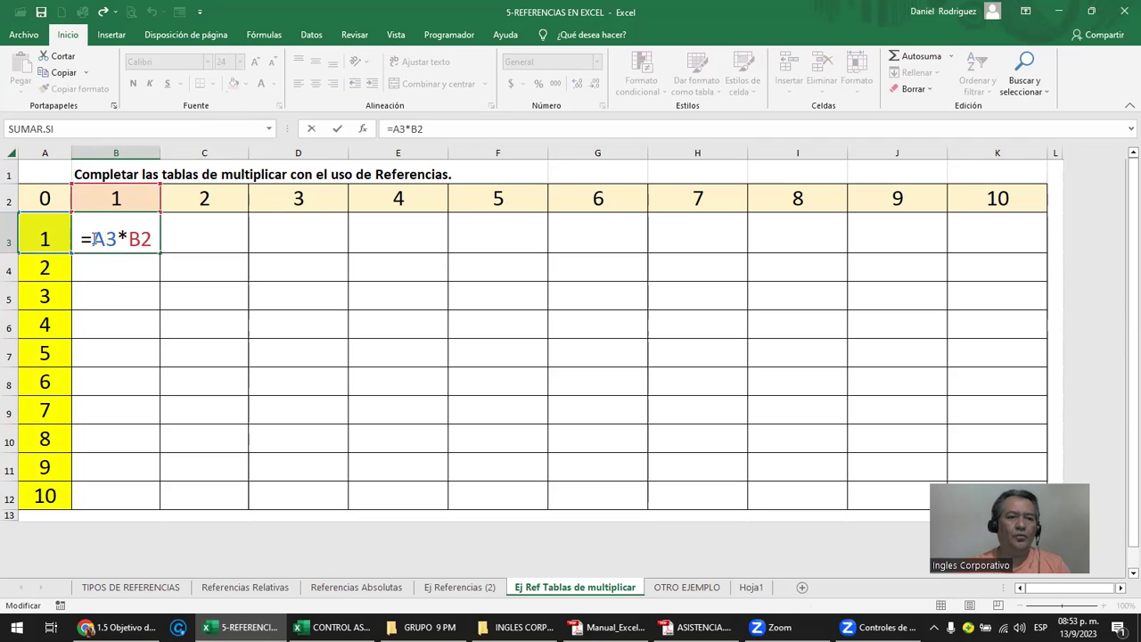
key("ctrl+Return")
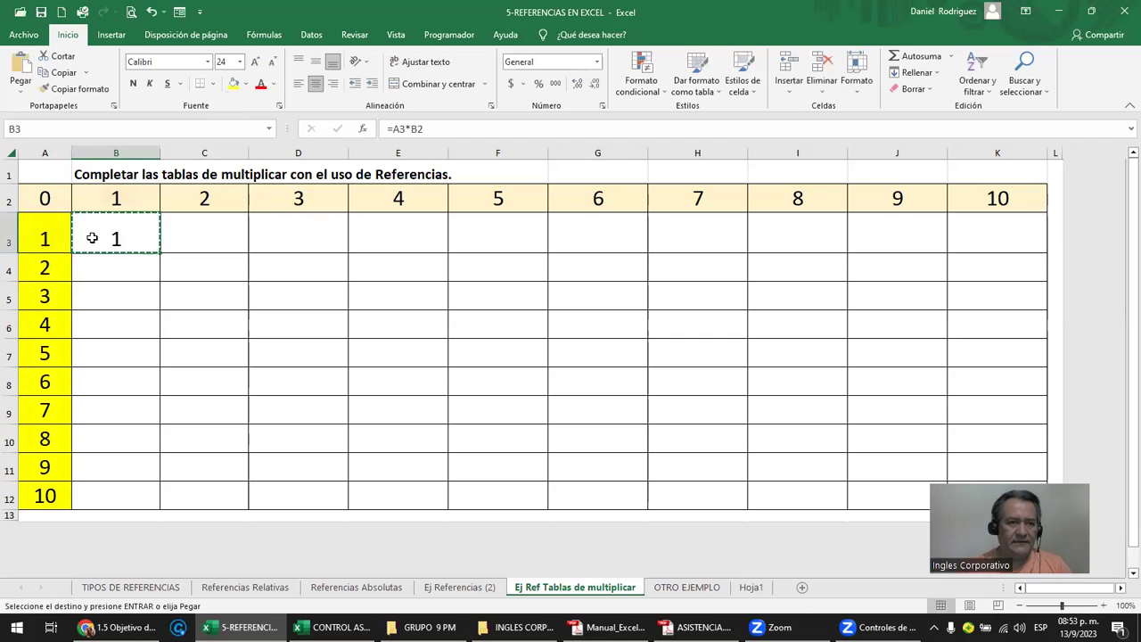
key("ctrl+c")
key("Down")
key("ctrl+v")
key("F2")
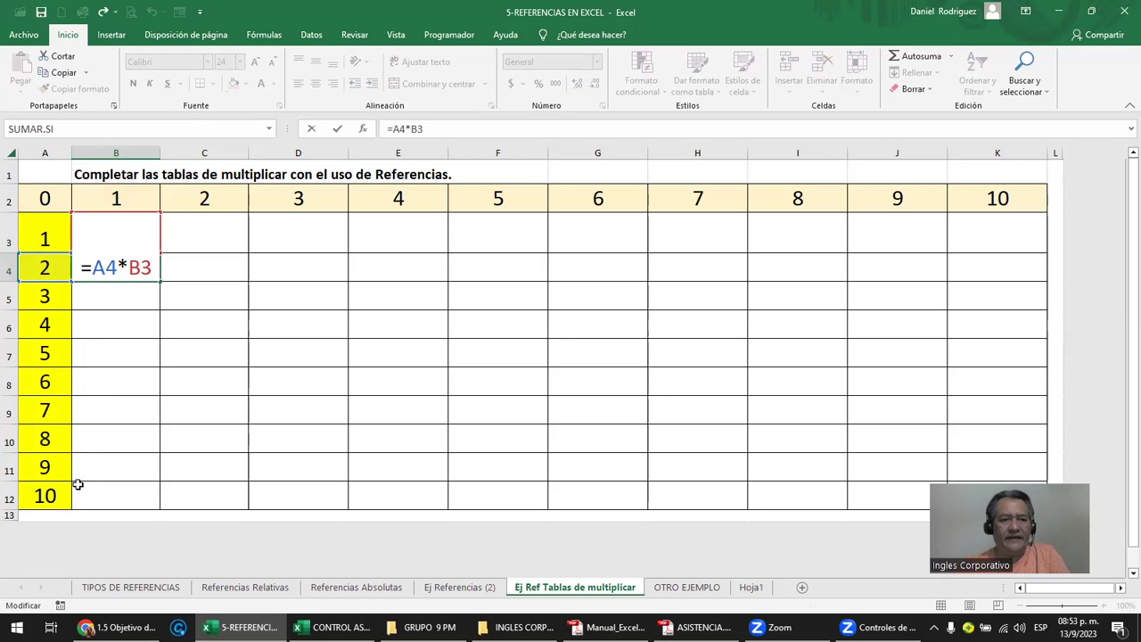
left_click(118, 250)
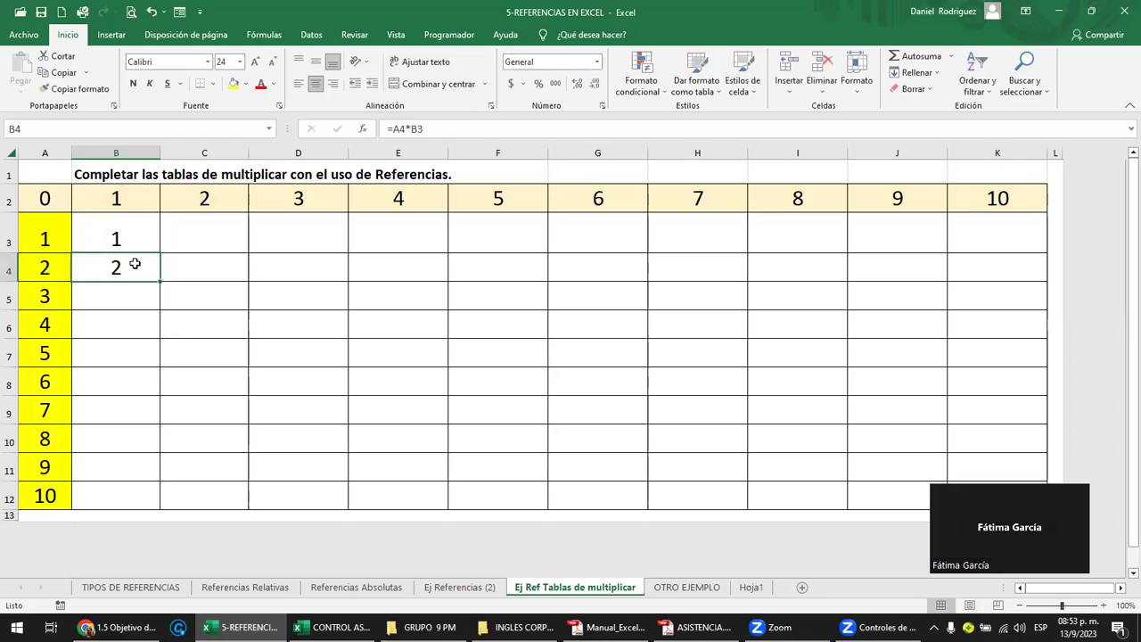
- Re-examine the B2 reference in B3's formula against header row 2, leaving it unchanged
double_click(117, 230)
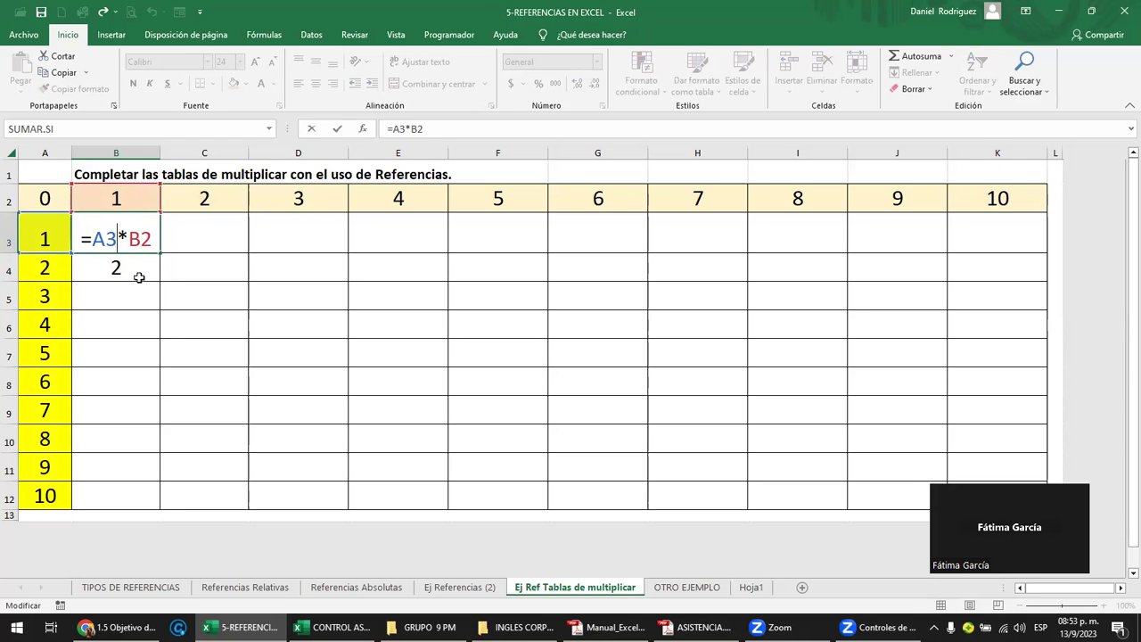
left_click(11, 201)
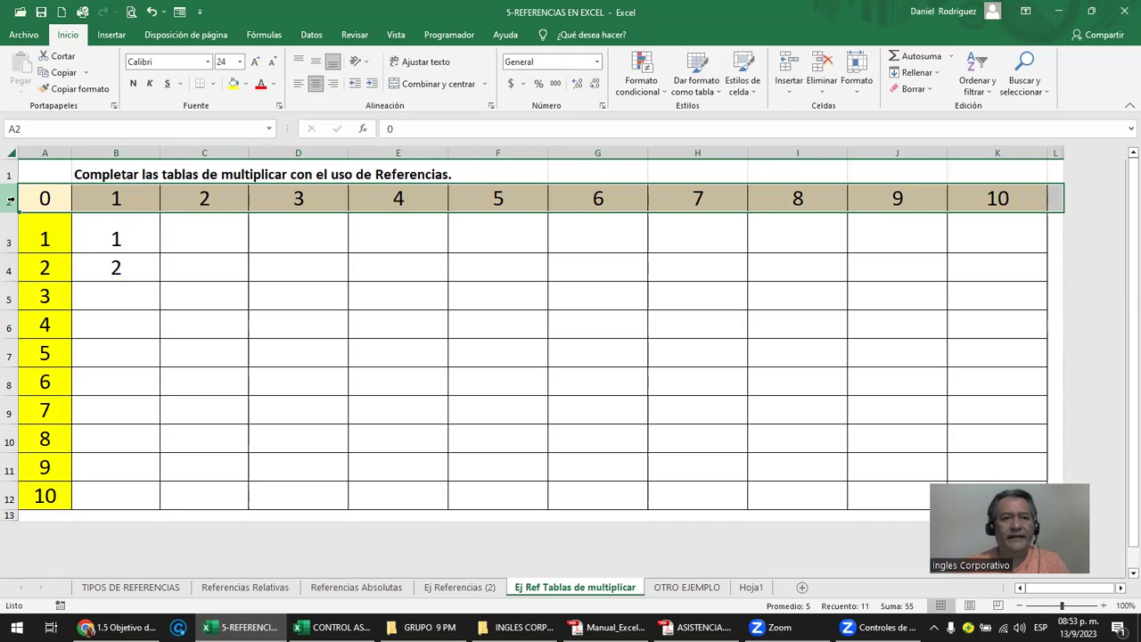
double_click(113, 225)
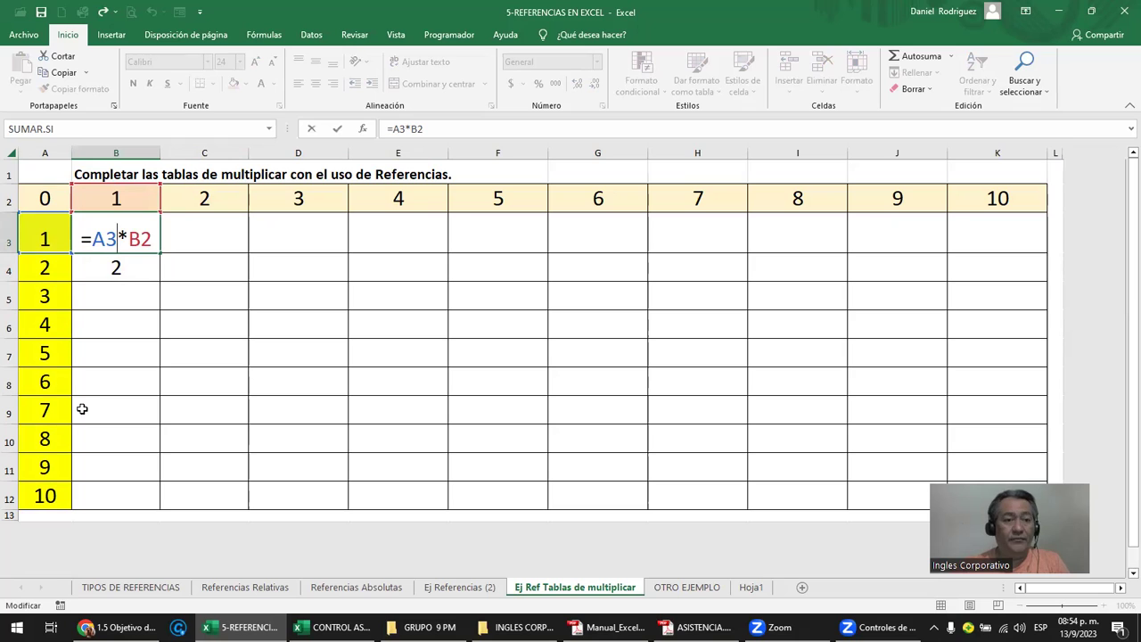
double_click(135, 238)
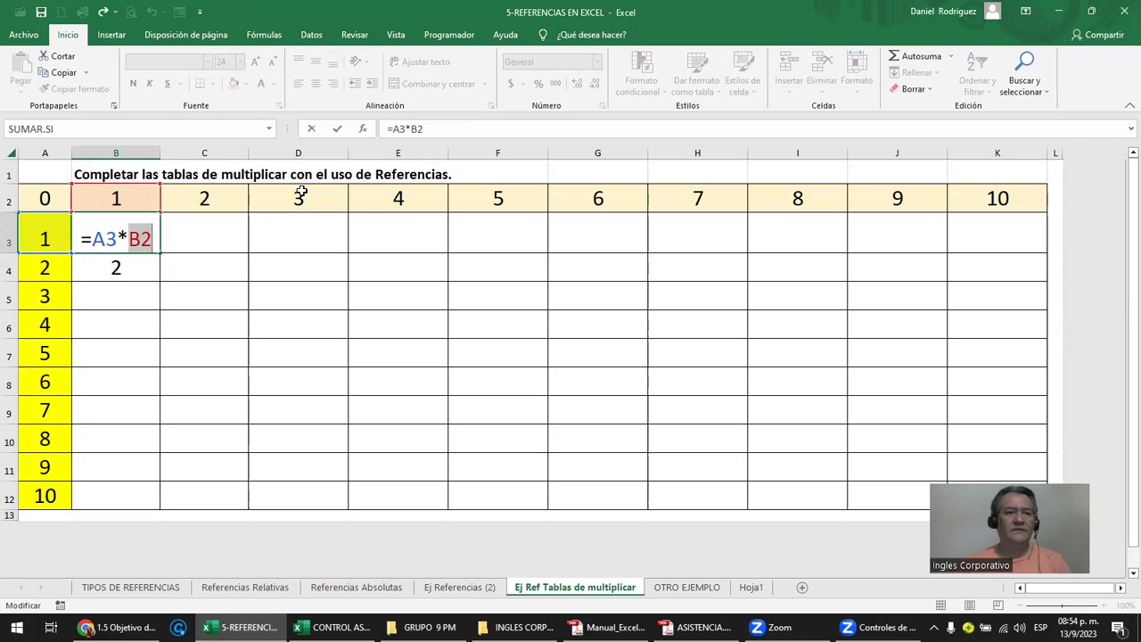
key("Escape")
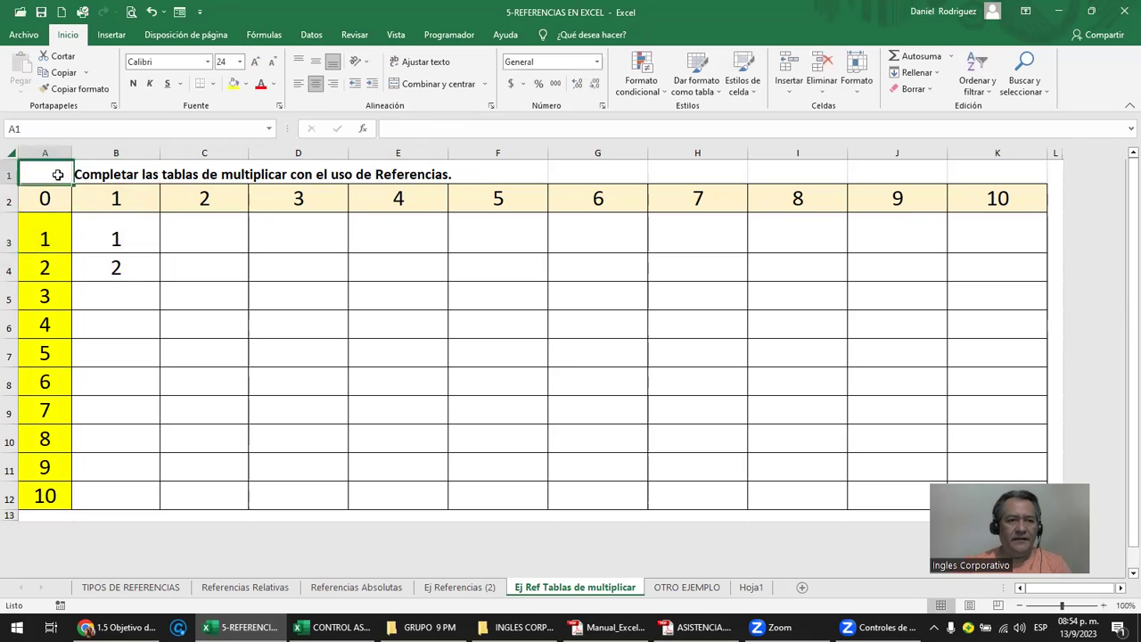
- Enter the note 1*2 in cell A1, replacing the earlier 1*1
left_click(57, 175)
type("1*1")
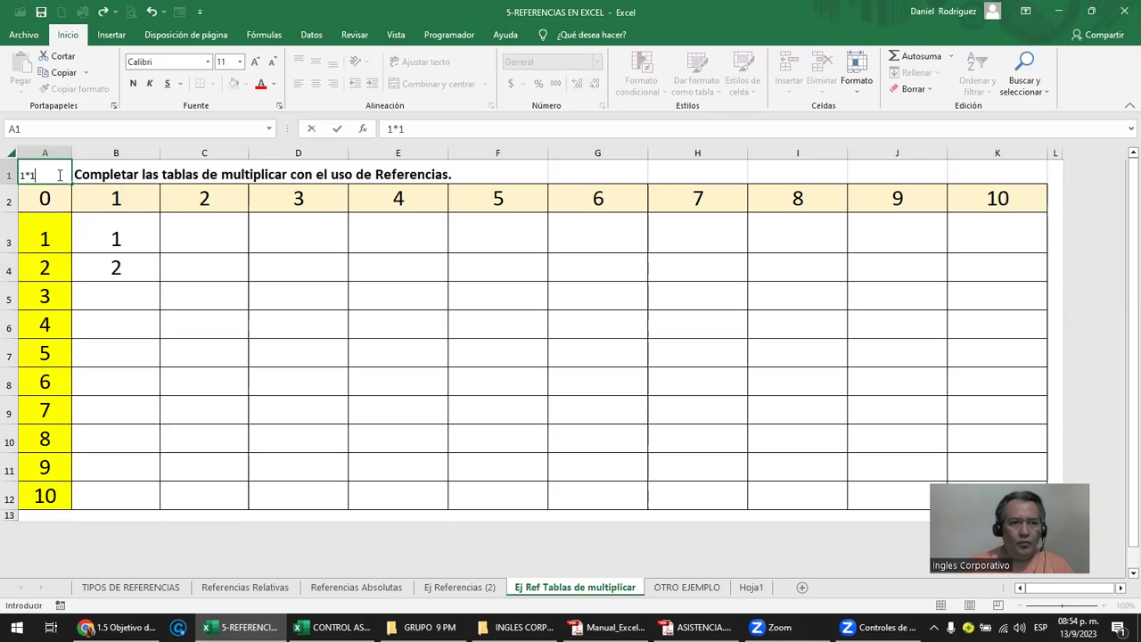
key("Return")
left_click(57, 174)
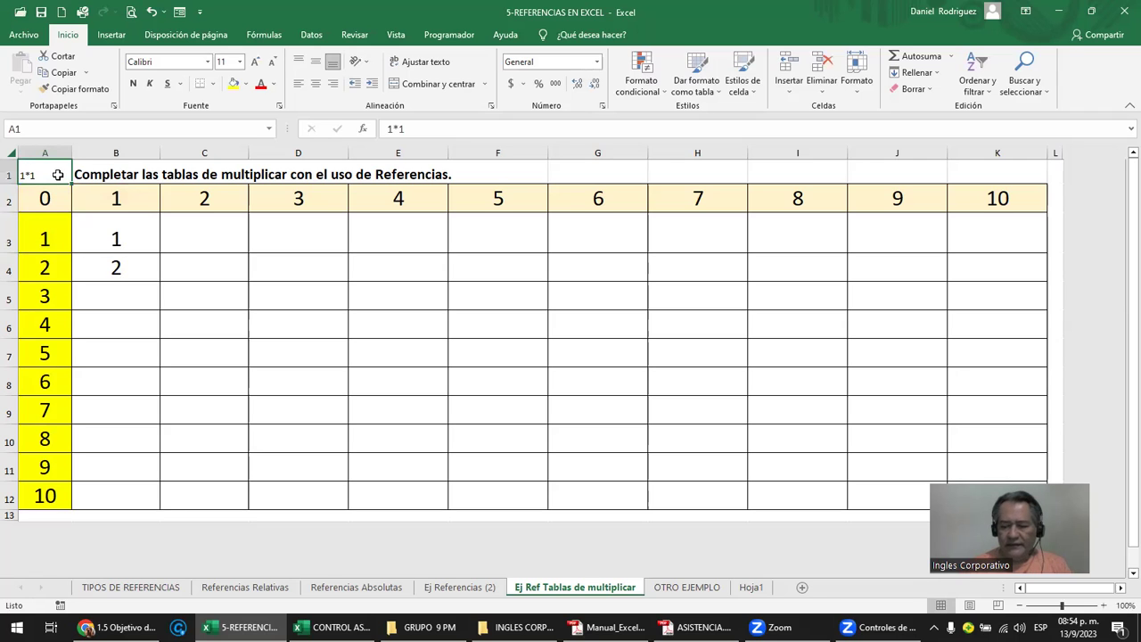
type("1")
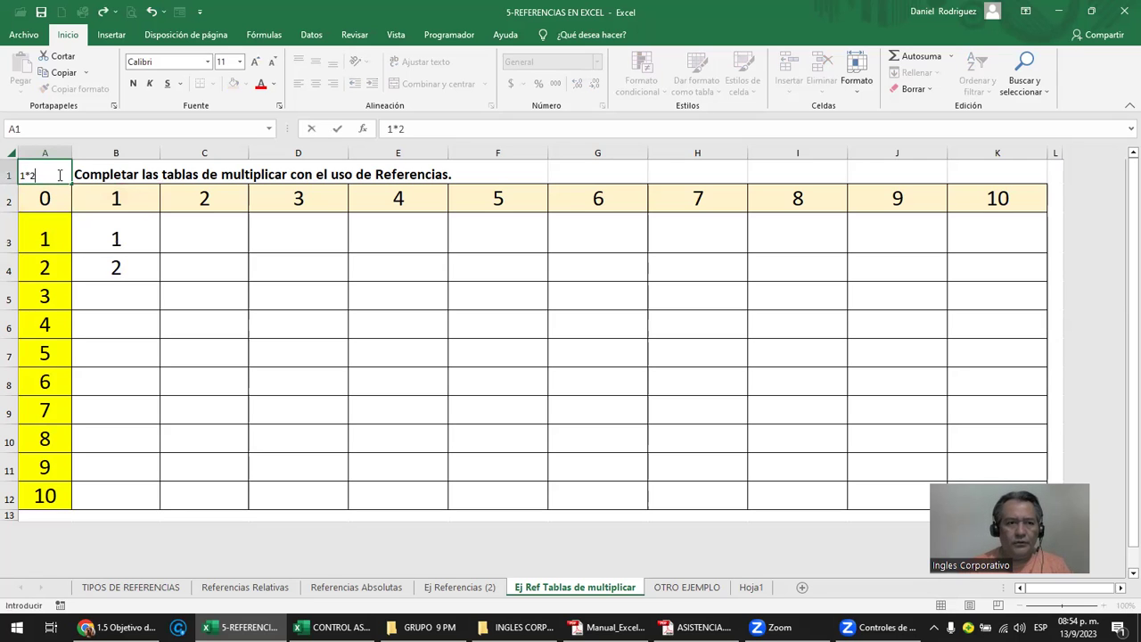
key("Return")
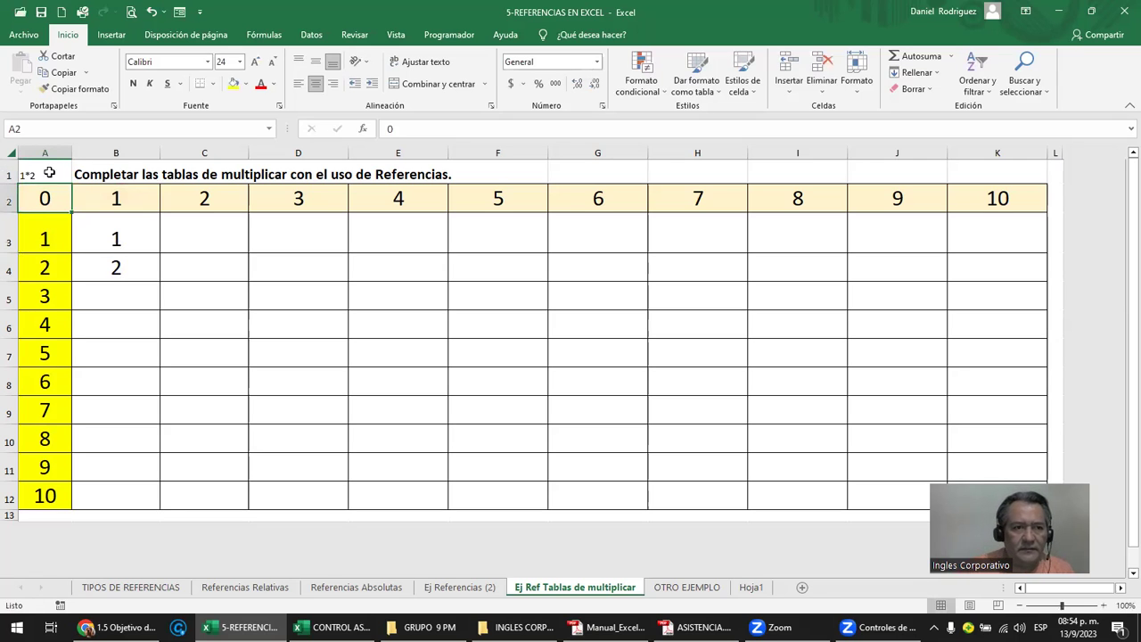
- Enlarge A1's note to 18-point text and select the header numbers 1 through 8
left_click(57, 174)
left_click(256, 64)
left_click(256, 64)
left_click(255, 64)
left_click(256, 65)
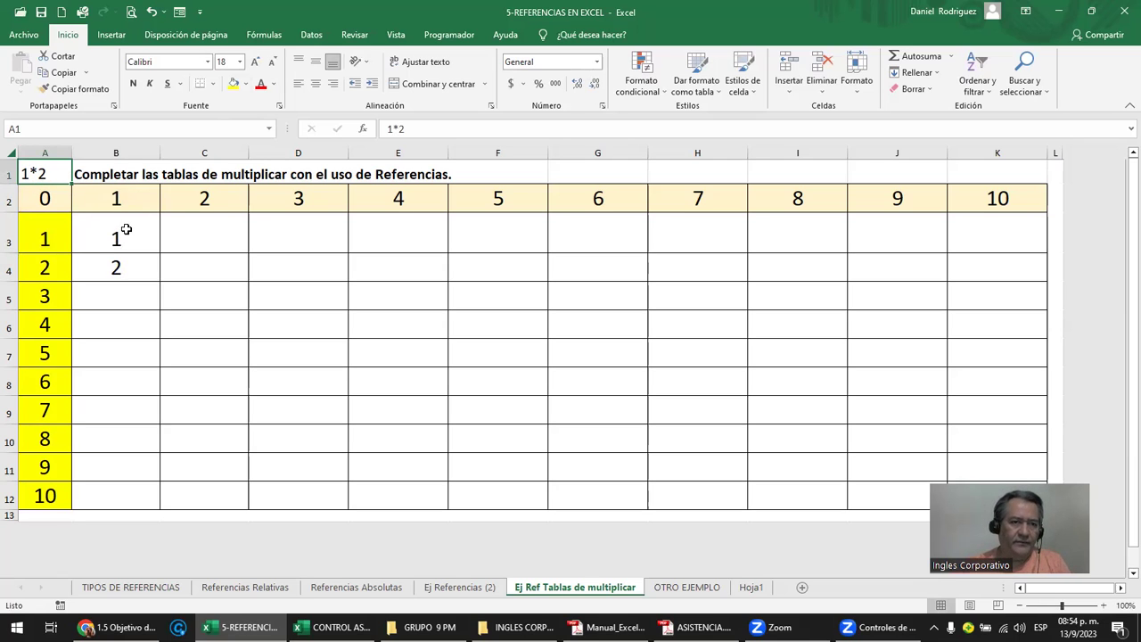
left_click_drag(125, 206, 798, 201)
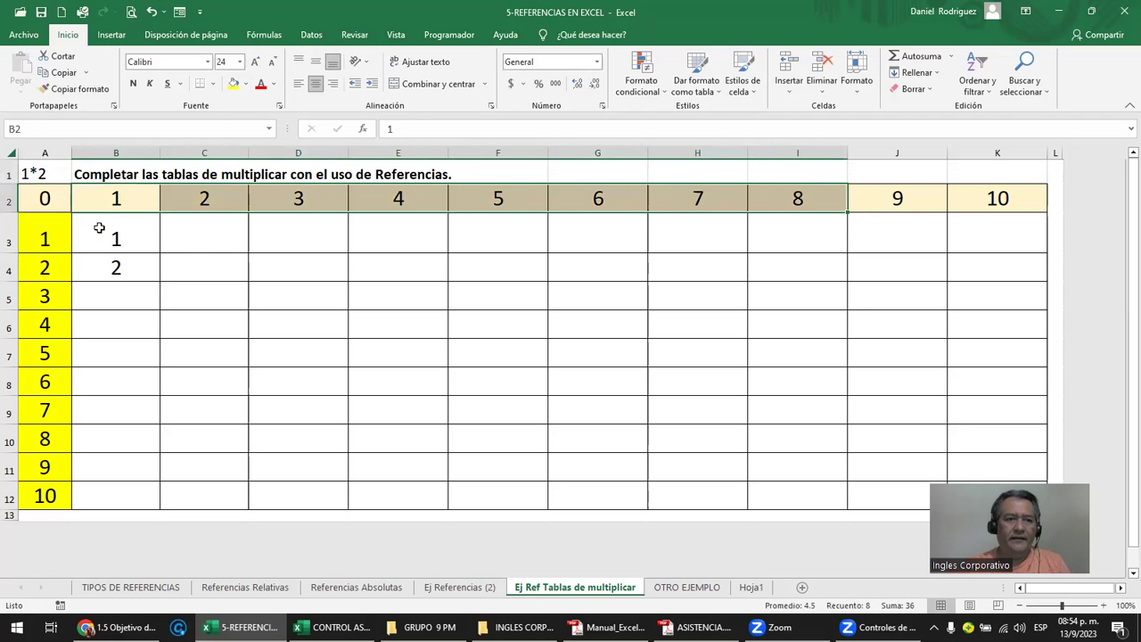
- Open B3's formula =A3*B2 and place the cursor before the 2 in its B2 reference
double_click(99, 230)
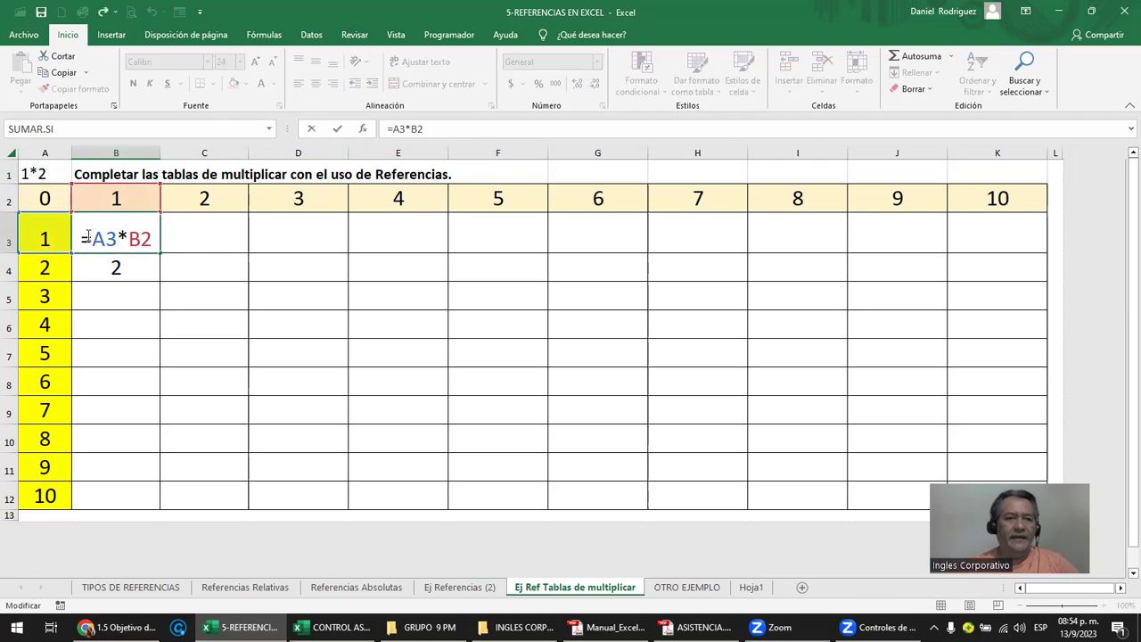
left_click_drag(95, 239, 117, 237)
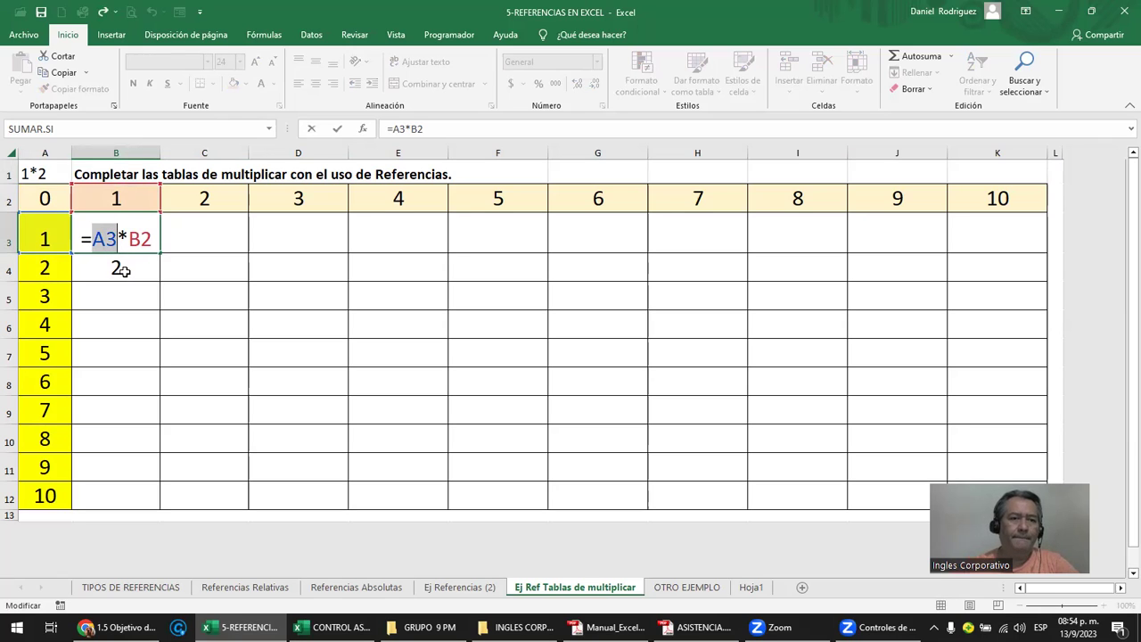
left_click(117, 239)
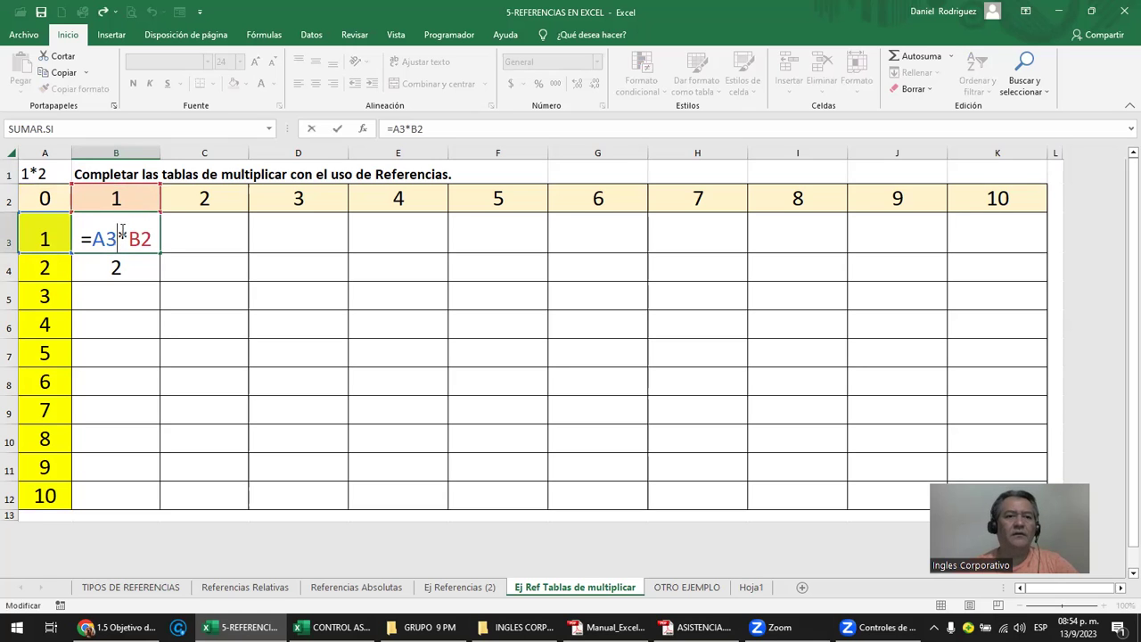
left_click_drag(140, 236, 153, 236)
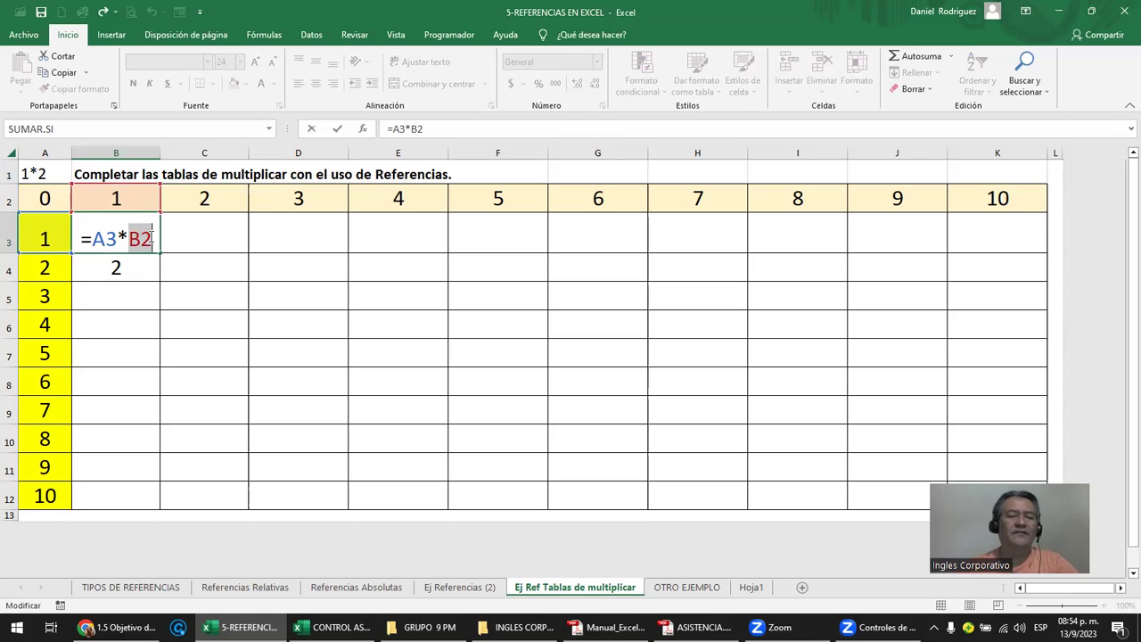
left_click(141, 239)
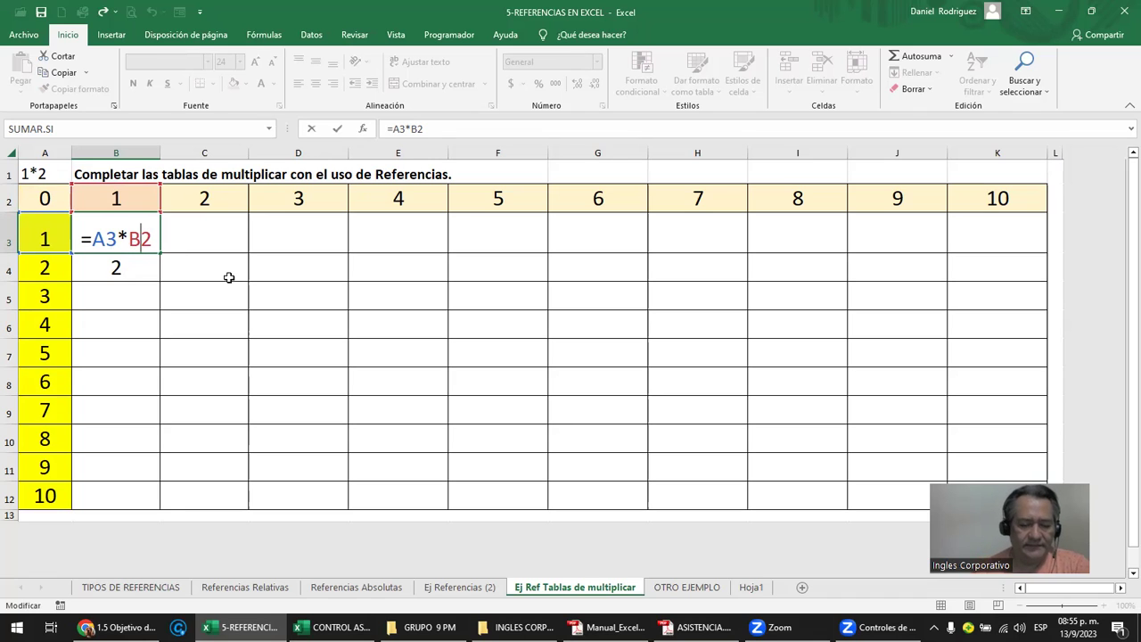
- Anchor row 2 in B3's formula so it reads =A3*B$2
type("$")
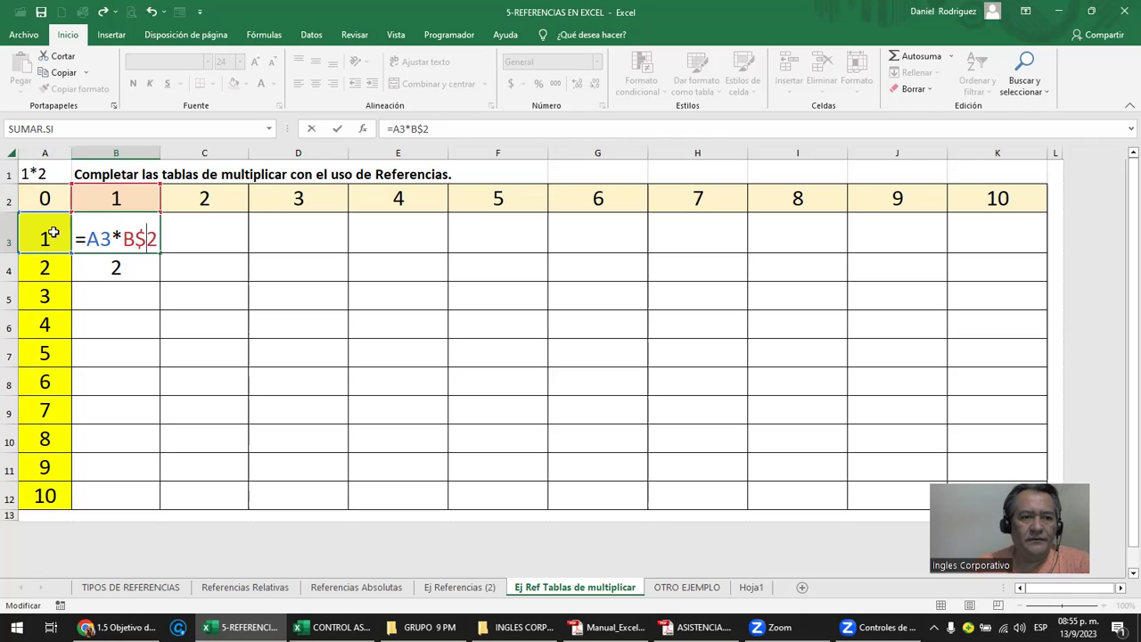
left_click_drag(51, 235, 31, 470)
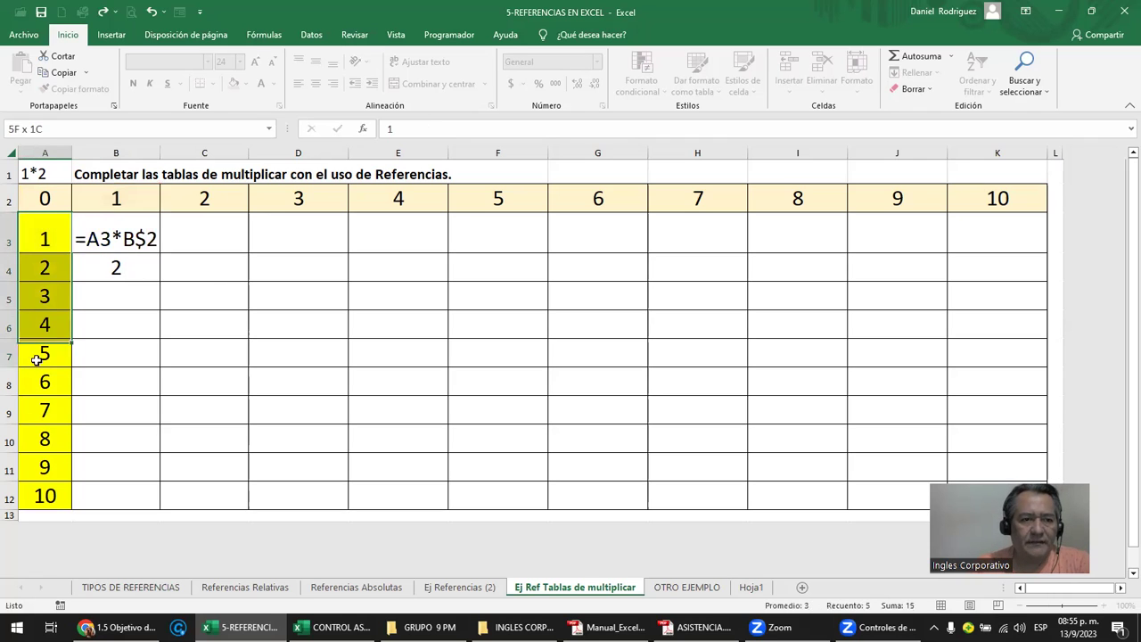
double_click(111, 239)
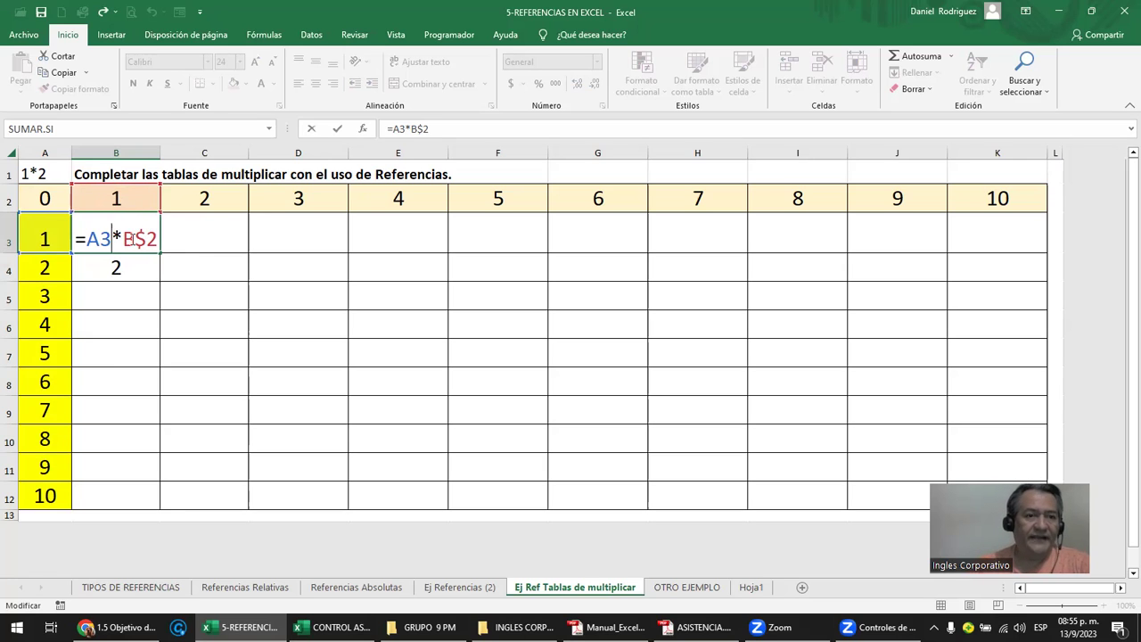
left_click_drag(133, 239, 158, 239)
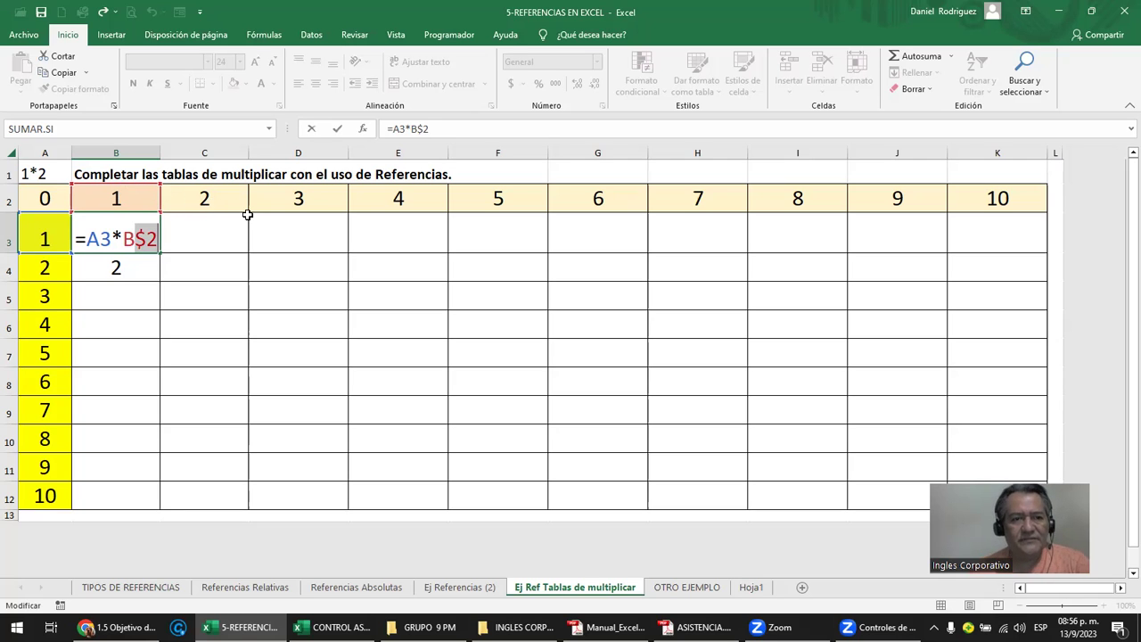
key("Return")
- Test copying B3's formula into C3, check its references, then clear C3 and B4
key("Delete")
key("Up")
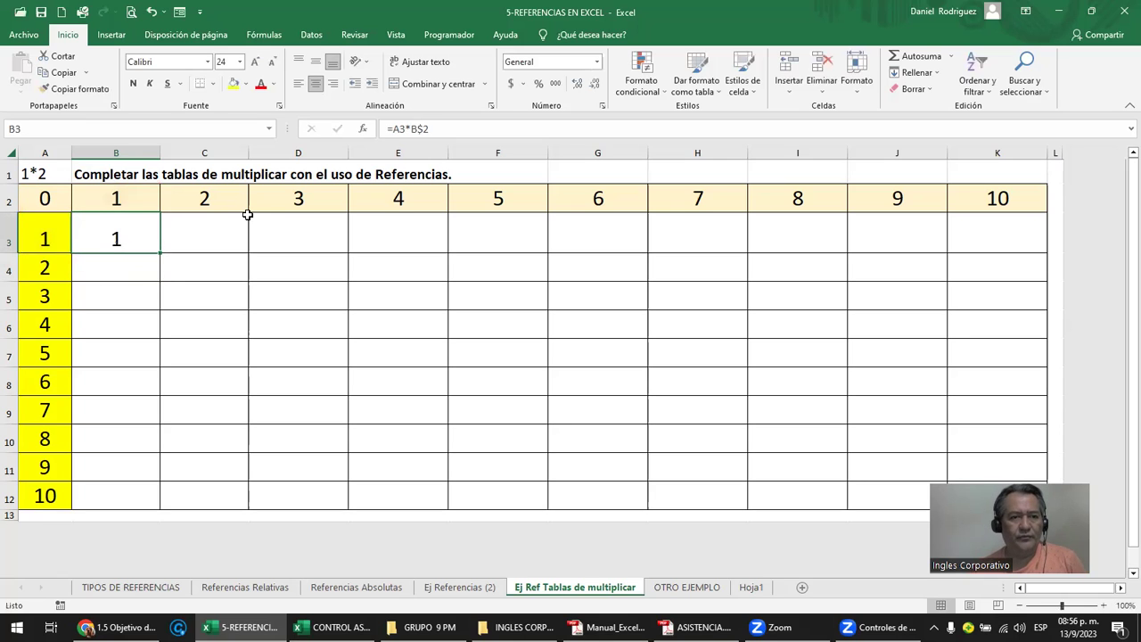
left_click_drag(160, 253, 209, 251)
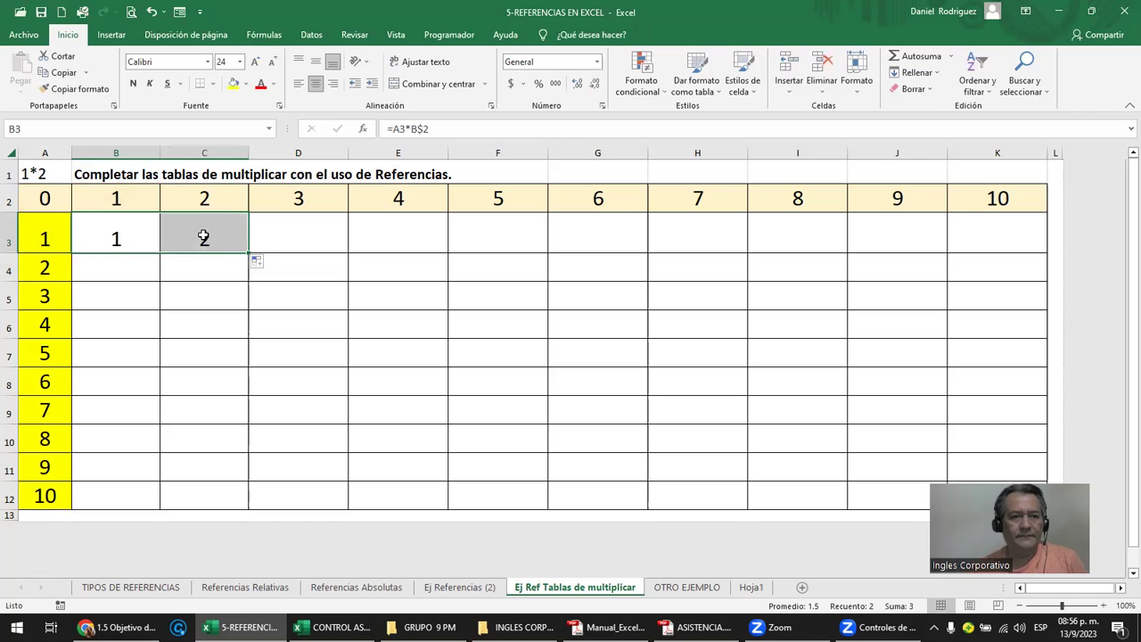
left_click(203, 236)
double_click(204, 236)
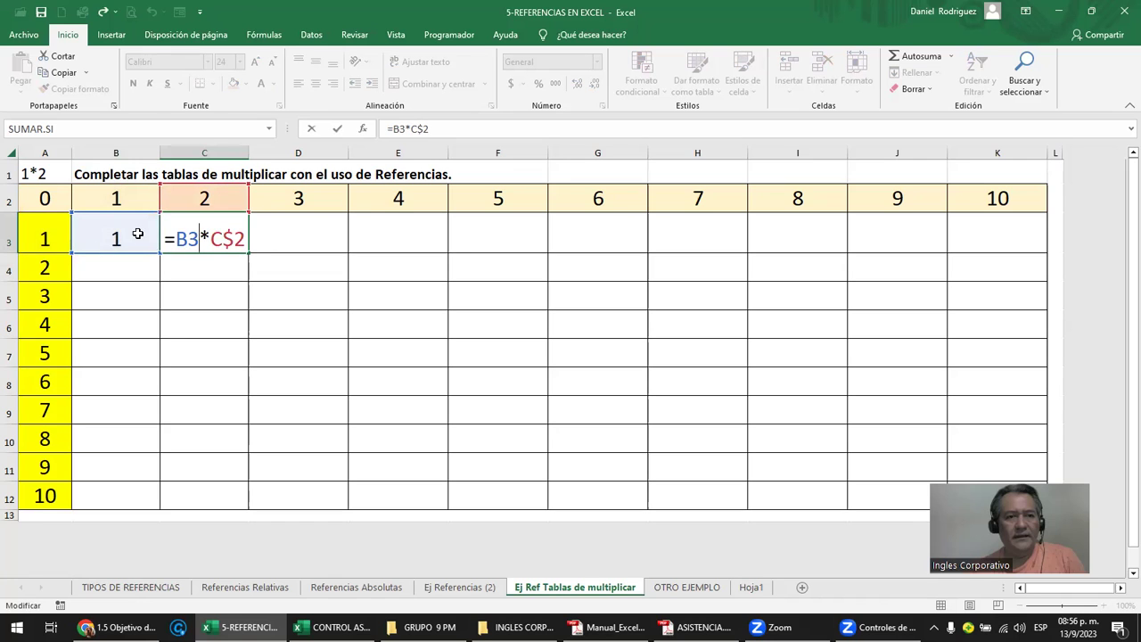
key("Escape")
left_click(136, 244)
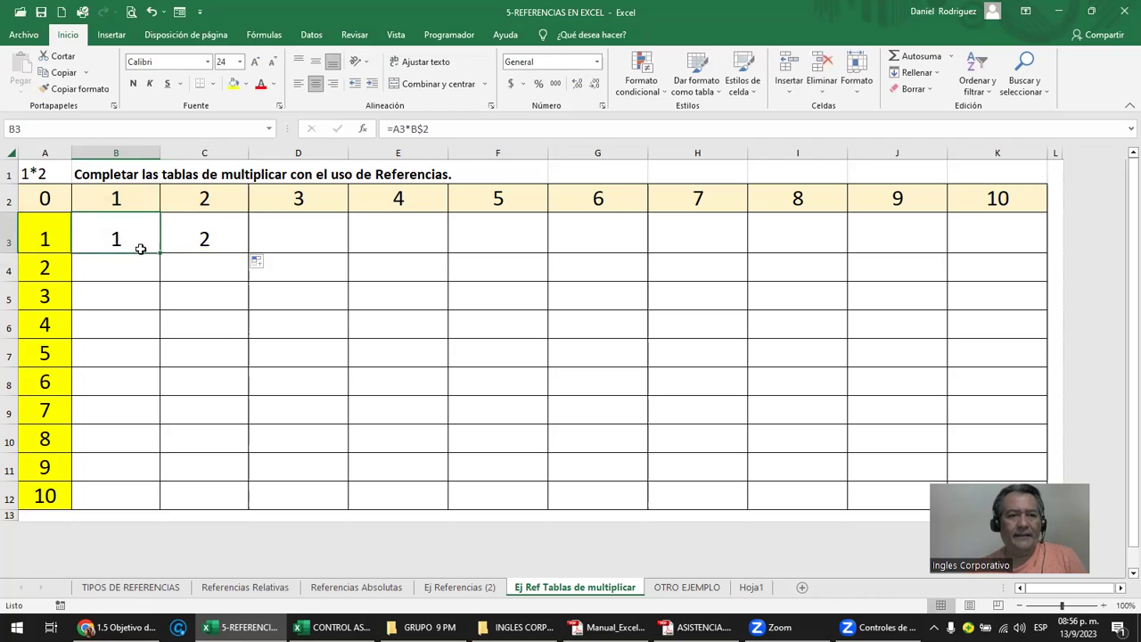
left_click(230, 236)
key("Delete")
- Fill =A3*B$2 down column B to row 12 and compare B3's and B4's formulas
left_click(115, 228)
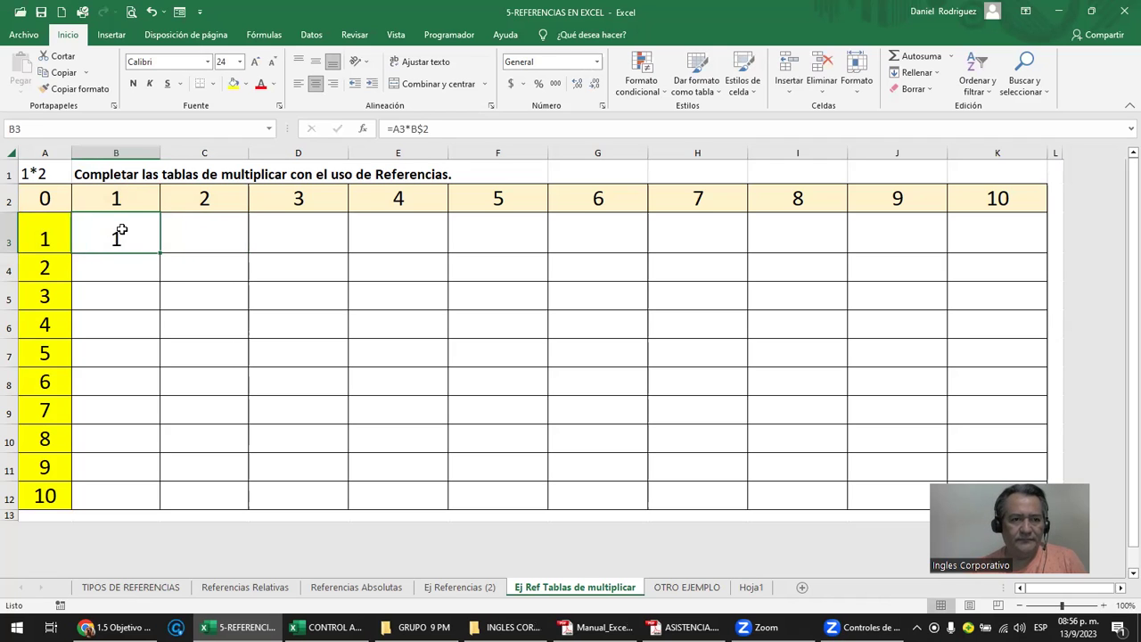
left_click_drag(162, 253, 169, 507)
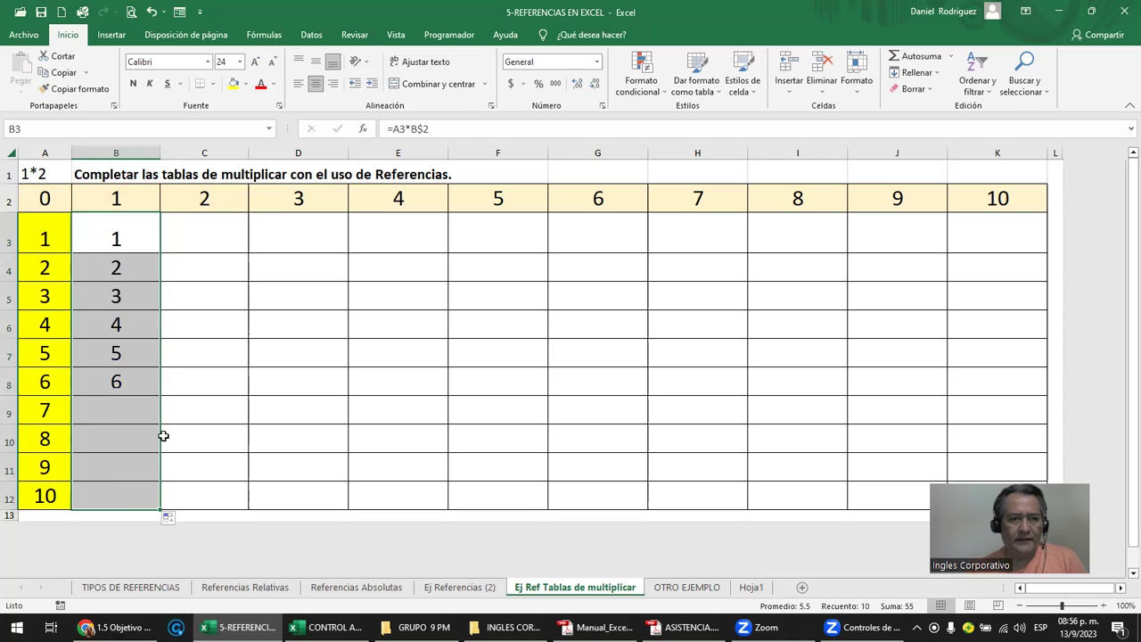
left_click(48, 238)
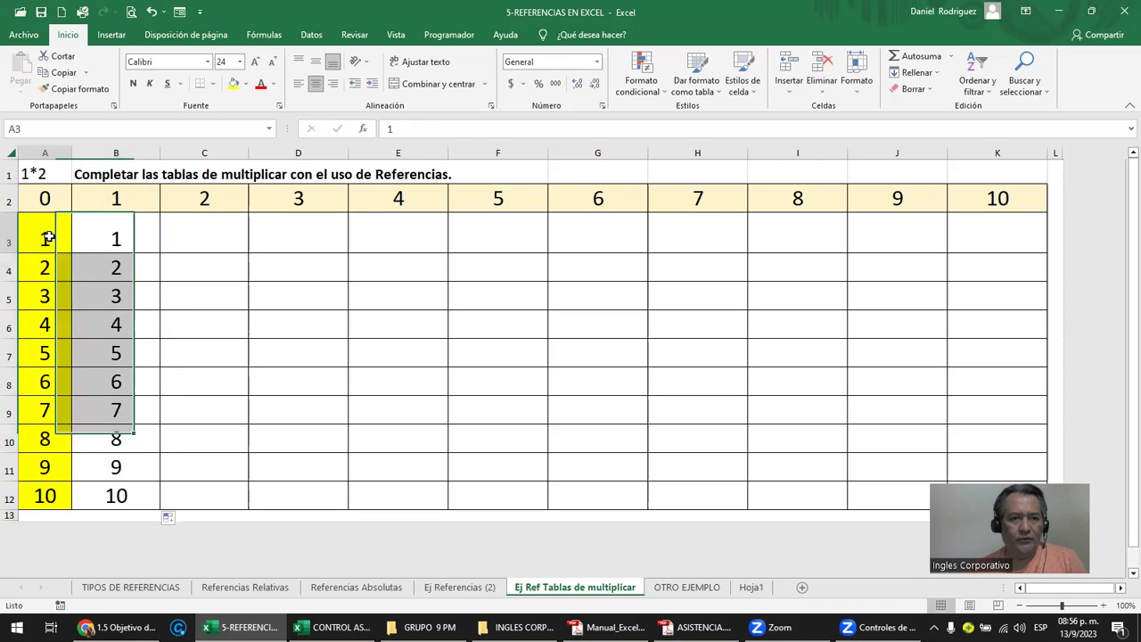
double_click(114, 234)
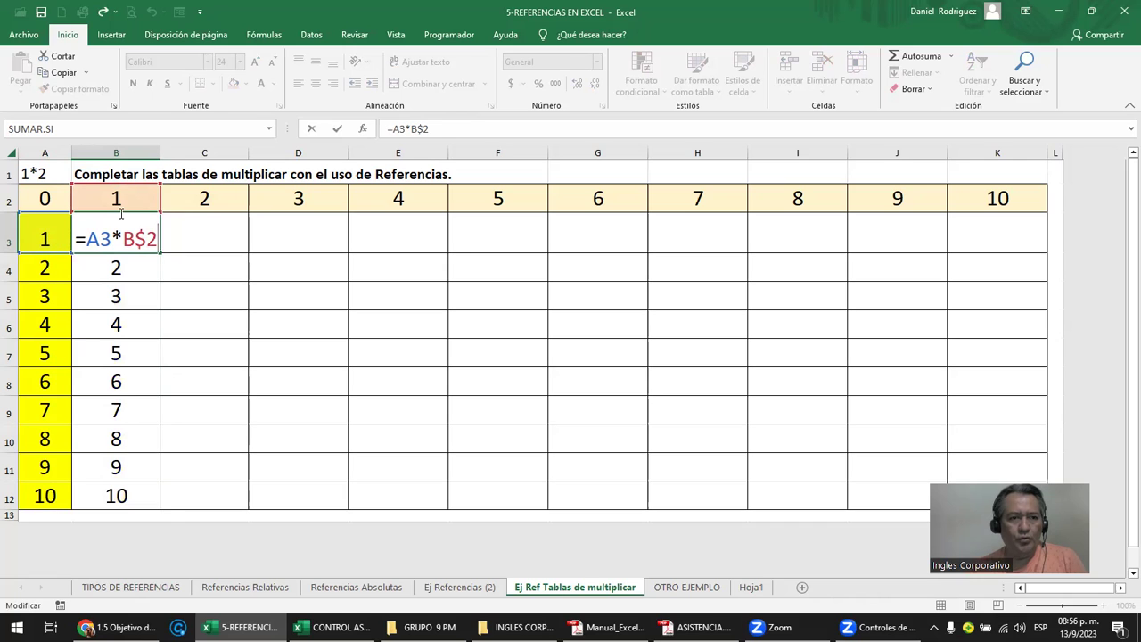
key("Escape")
key("Down")
key("F2")
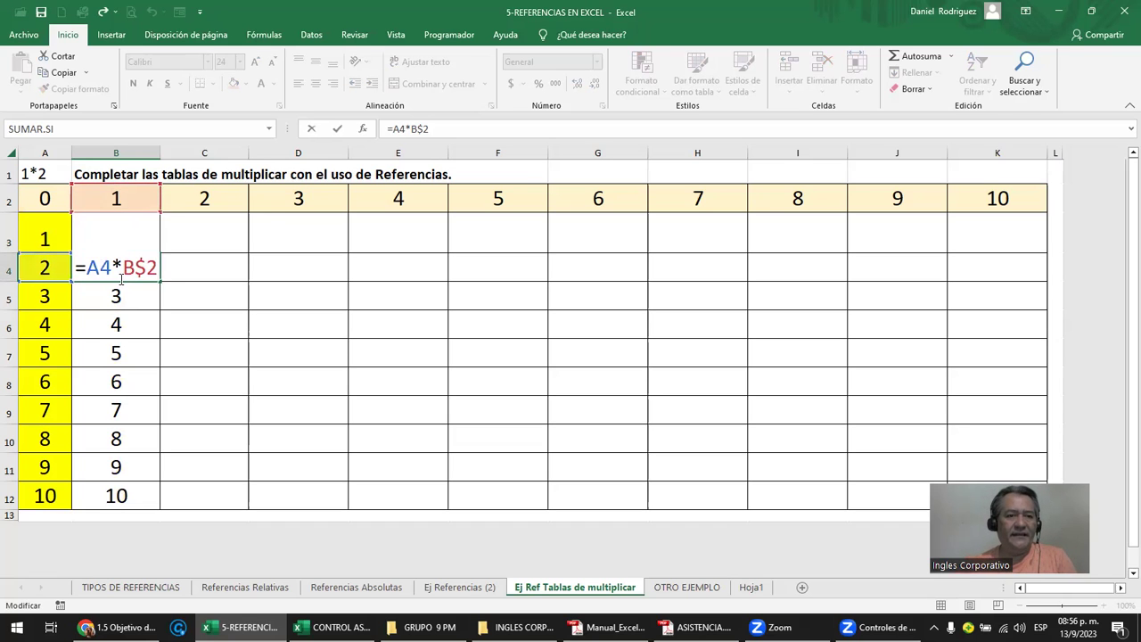
- Copy column B's formulas into column C and compare B3's formula with C3's =B3*C$2
left_click_drag(116, 230, 146, 503)
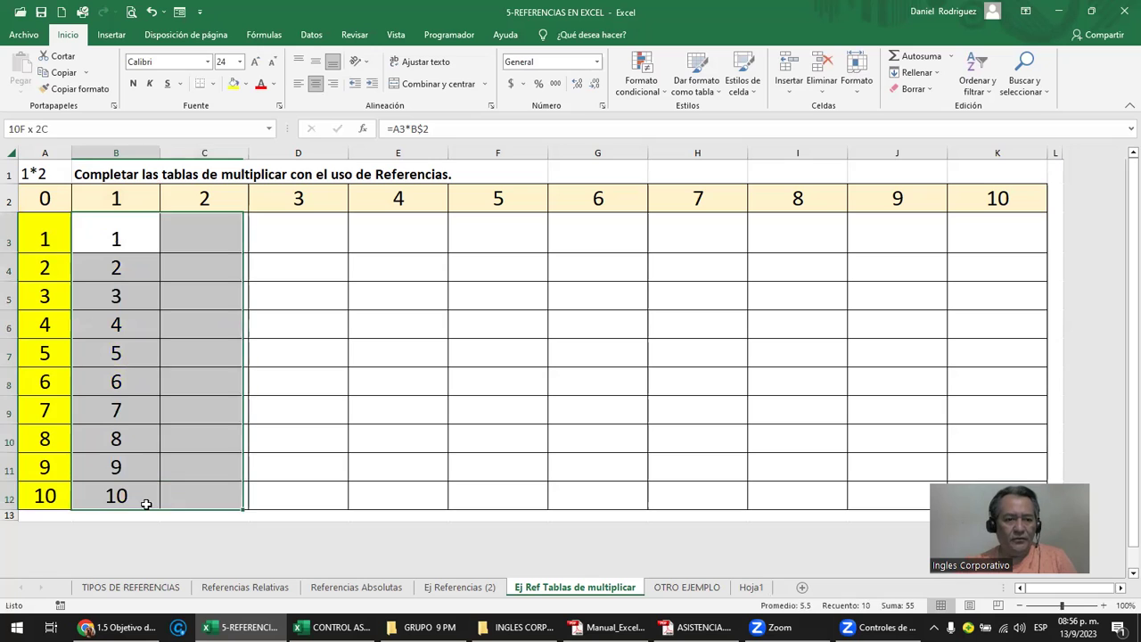
key("ctrl+c")
key("Right")
key("ctrl+v")
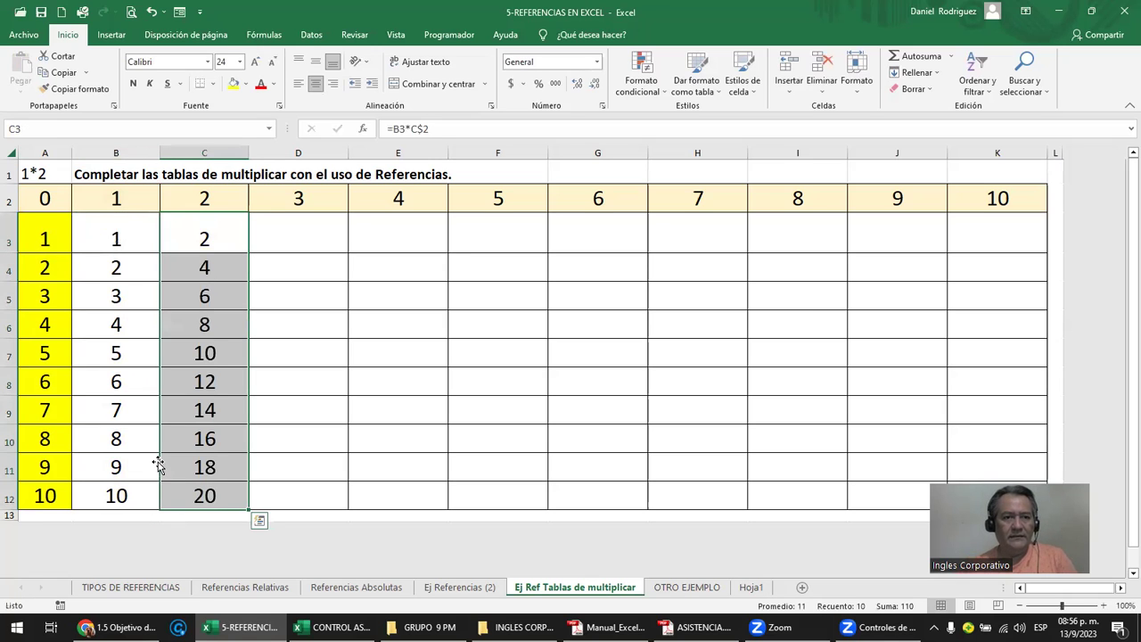
double_click(114, 242)
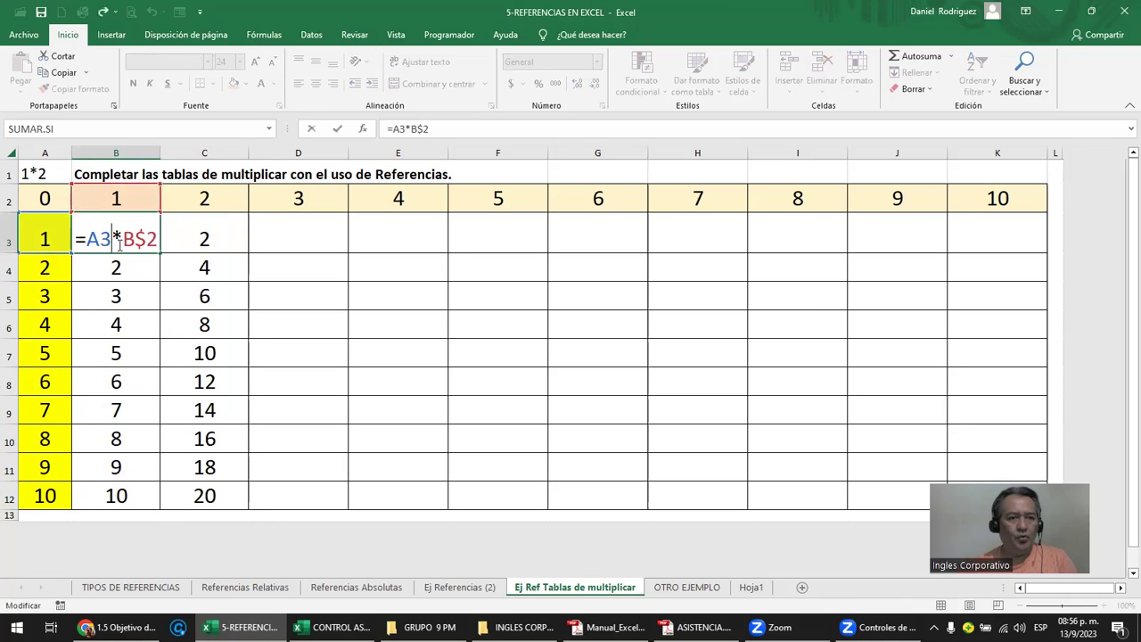
key("Escape")
double_click(205, 234)
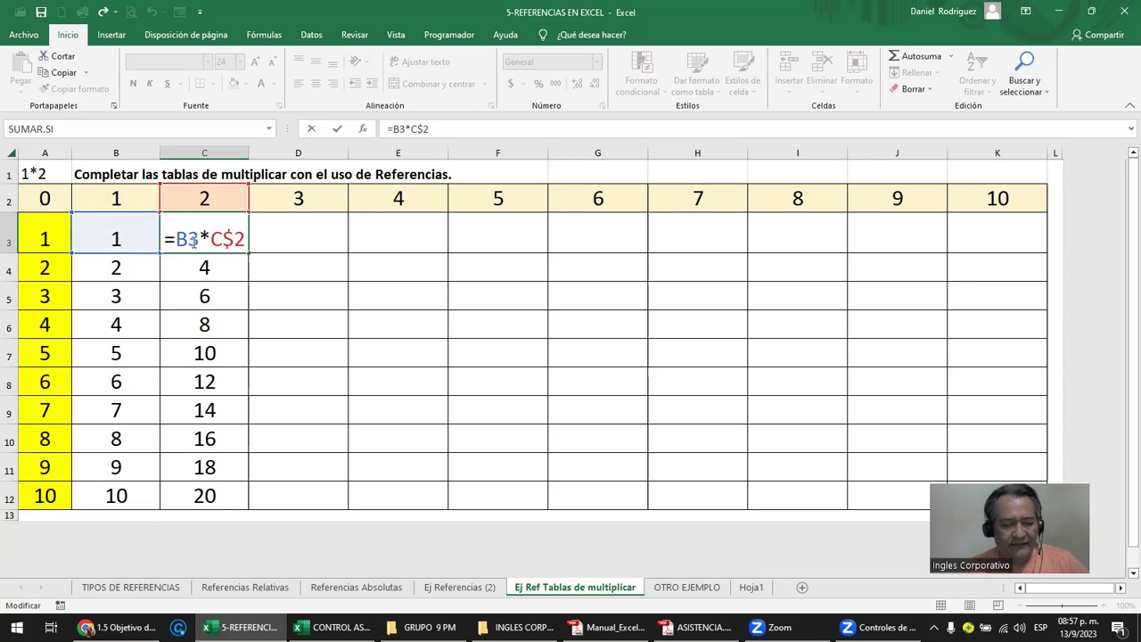
- Try adding $ to C3's formula, discard it, and reopen B3's formula while reviewing column A
type("$")
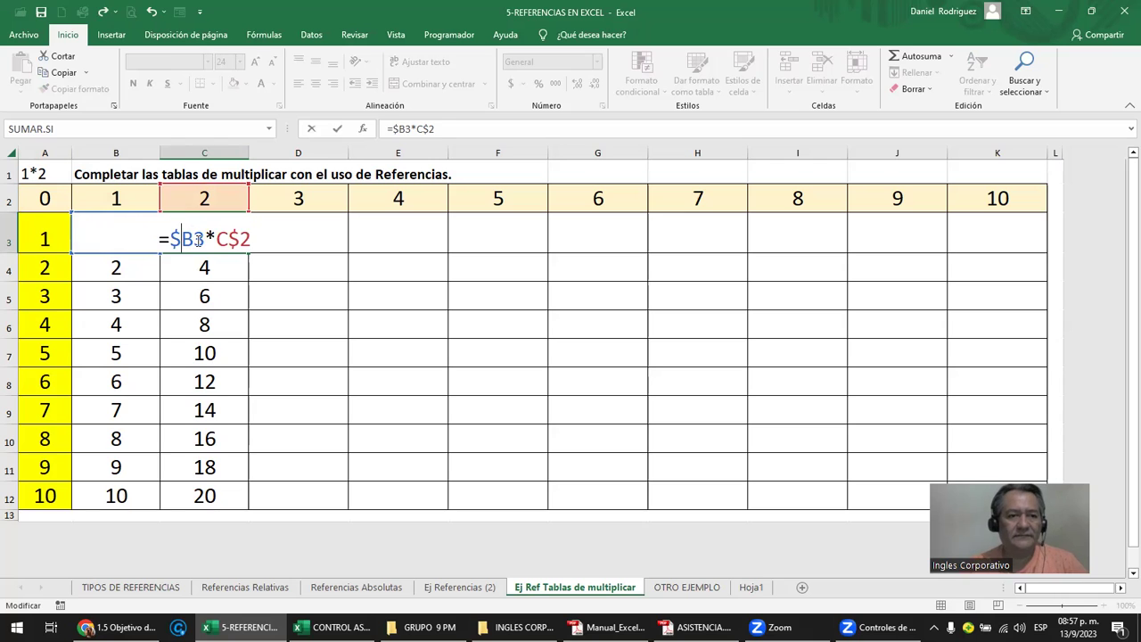
key("Escape")
key("Left")
key("F2")
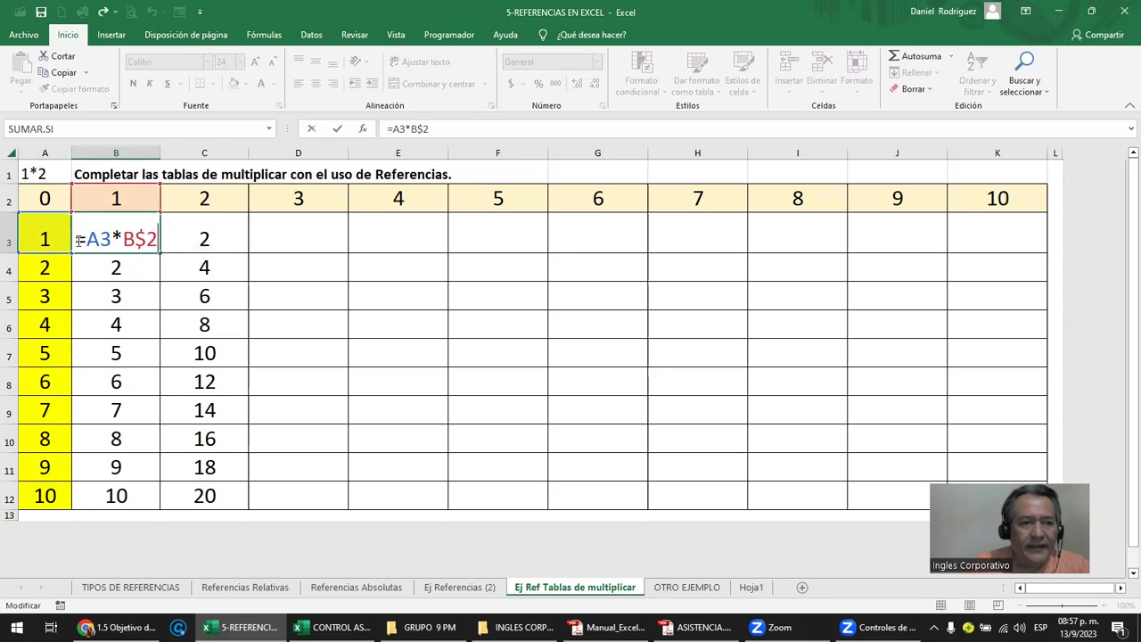
left_click(42, 152)
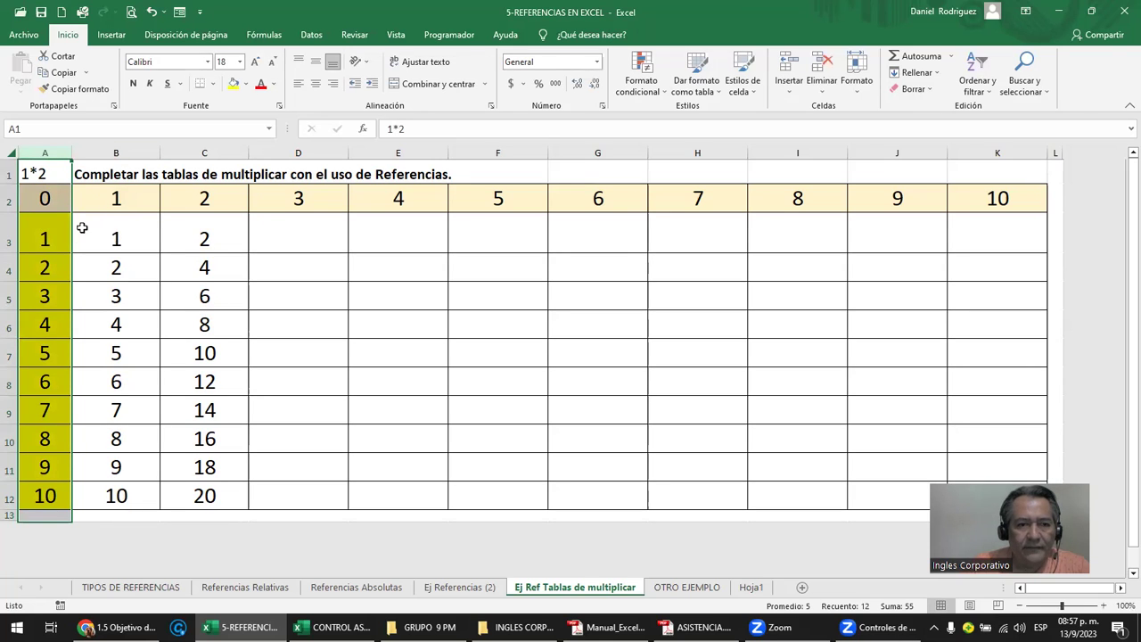
left_click(53, 231)
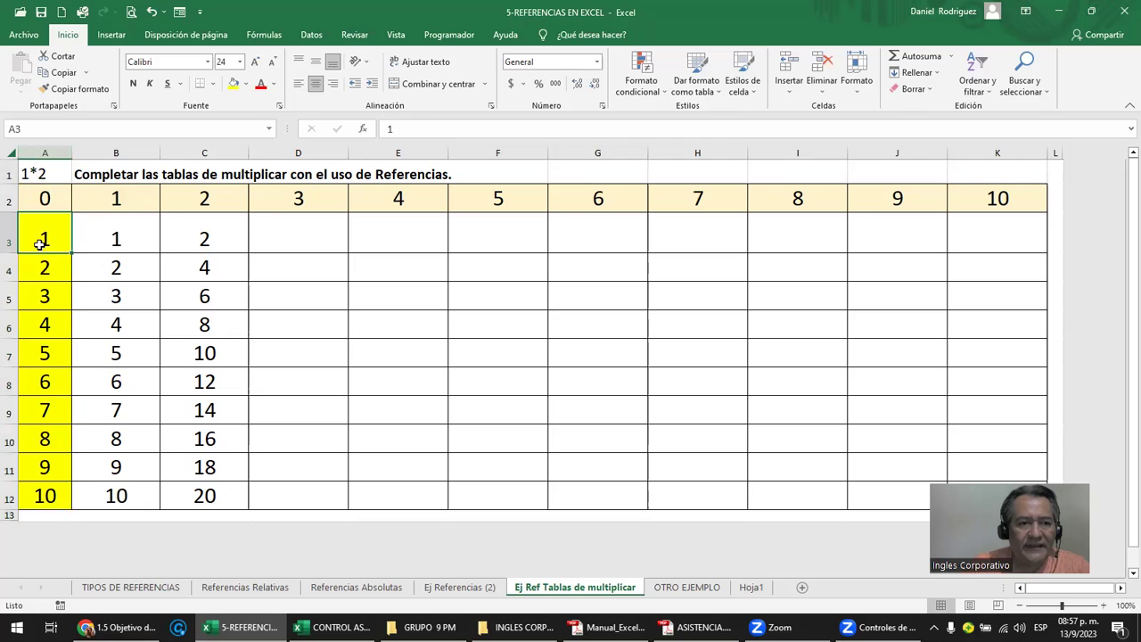
double_click(103, 238)
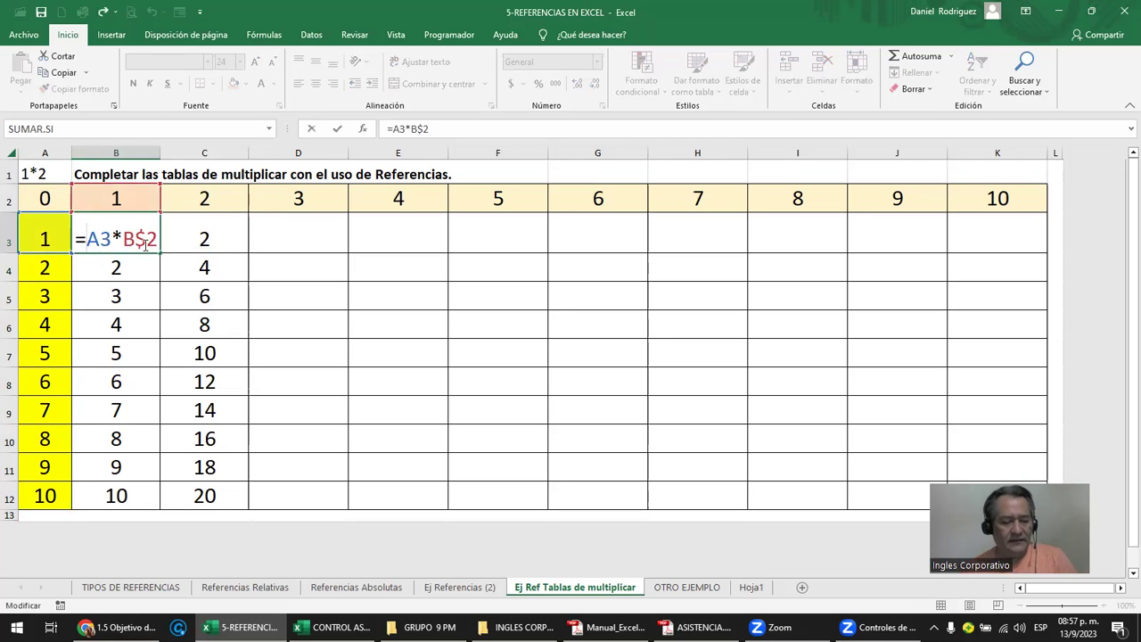
- Anchor column A in B3's formula so it reads =$A3*B$2
type("4")
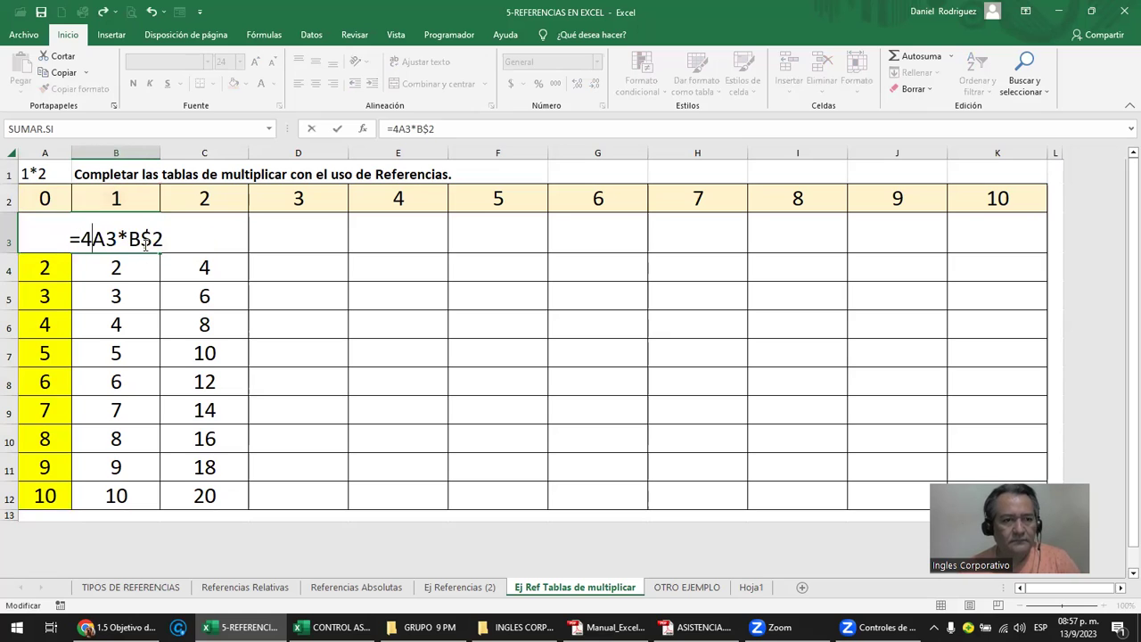
key("BackSpace")
type("$")
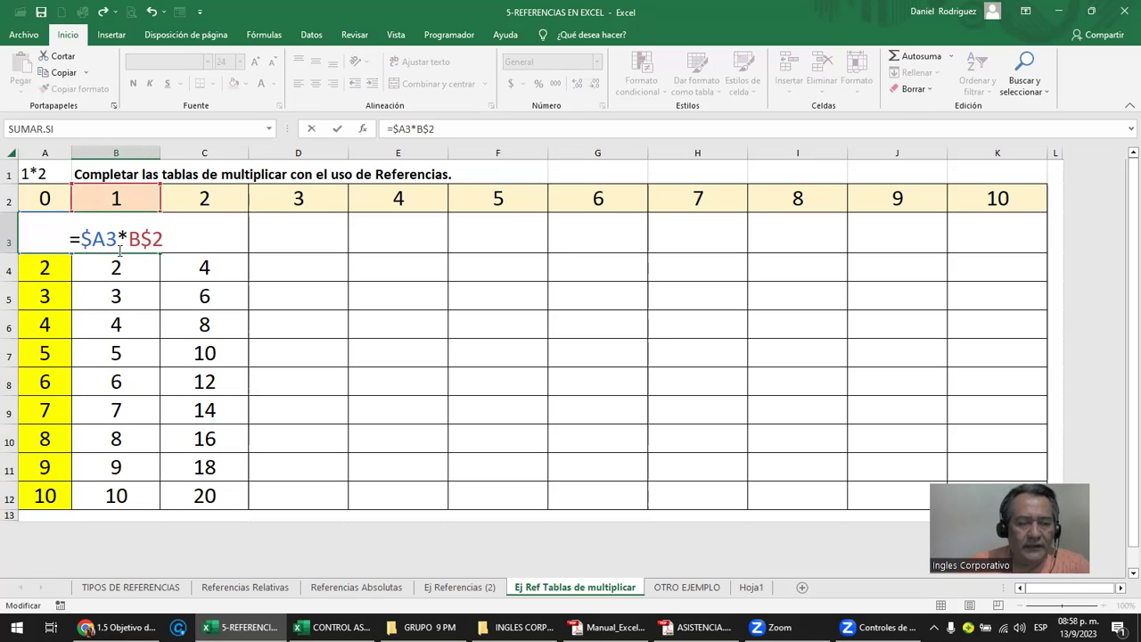
key("Return")
- Highlight the row factors A3:A12 and header factors B2:K2, then reopen B3's formula
left_click_drag(41, 235, 47, 486)
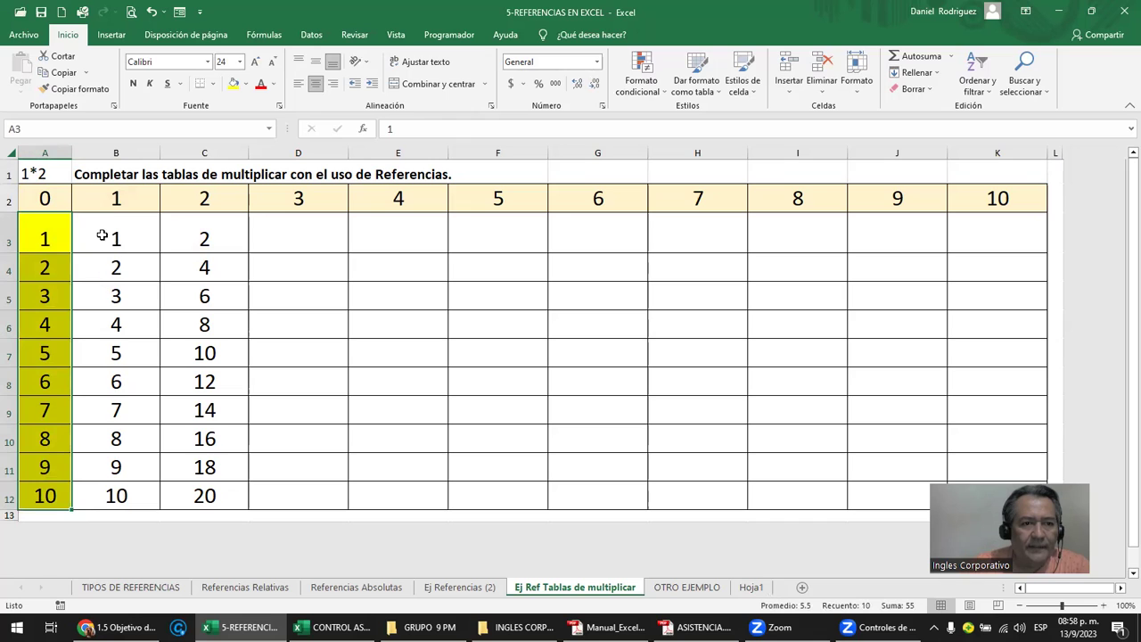
left_click(99, 202)
left_click_drag(235, 205, 999, 195)
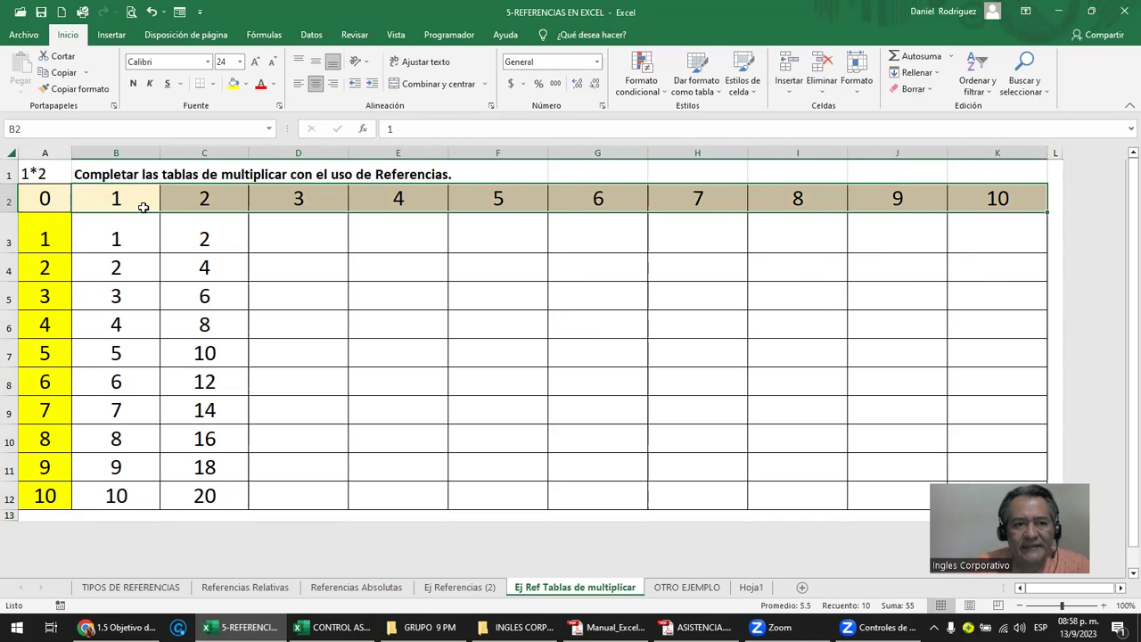
left_click(124, 237)
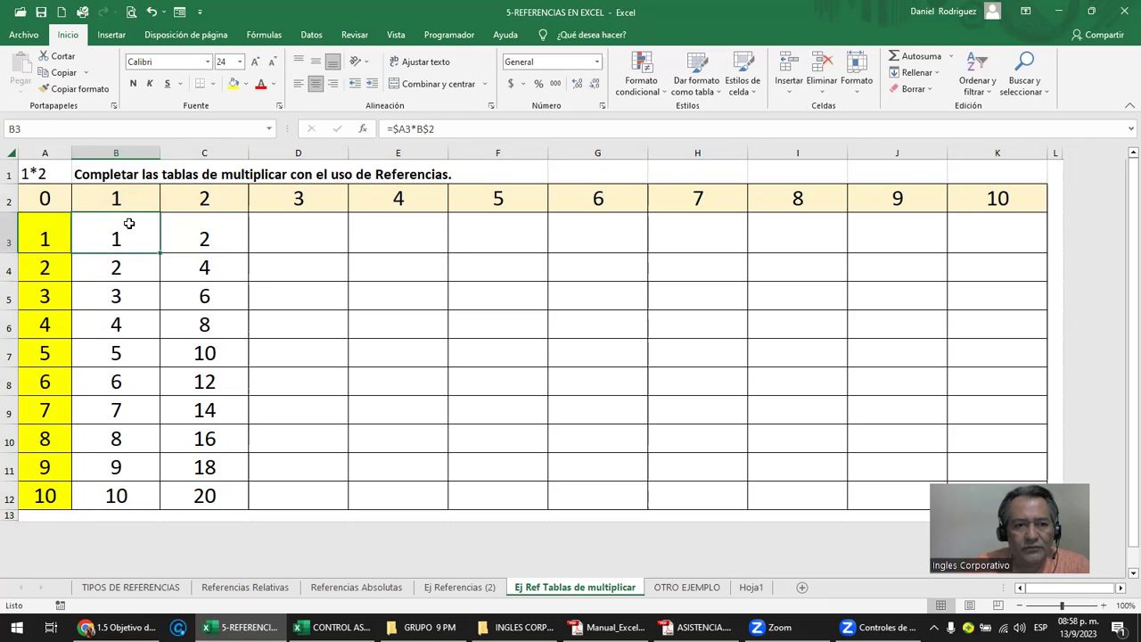
double_click(116, 239)
key("Right")
key("Right")
key("Right")
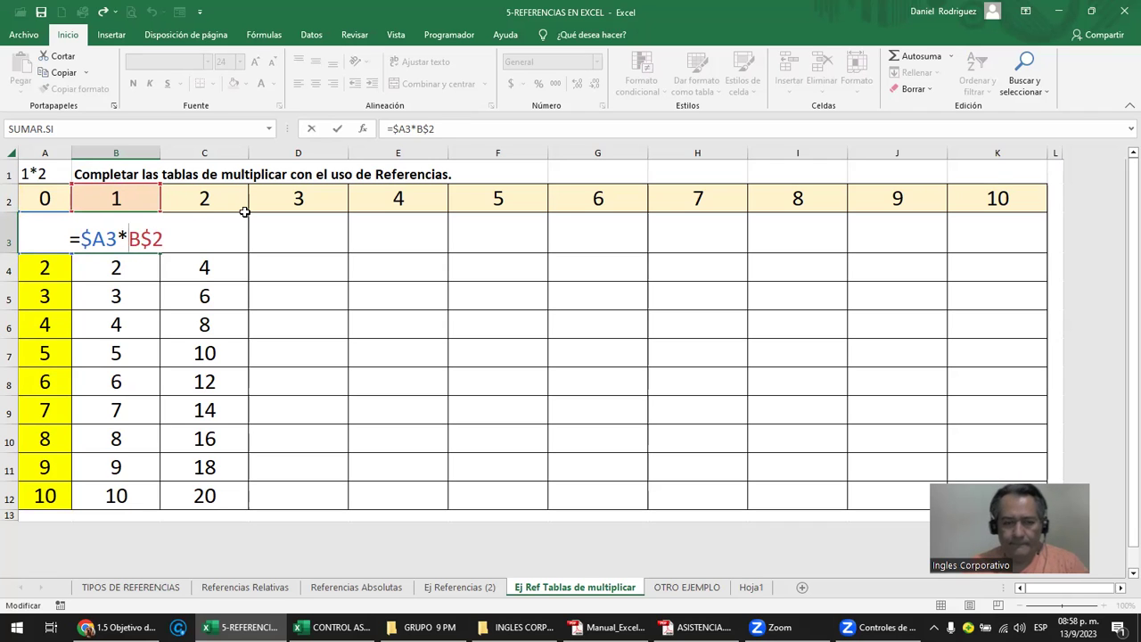
- Copy B3's formula =$A3*B$2 into B4:B12
key("ctrl+Return")
key("ctrl+c")
key("Down")
key("shift+Down")
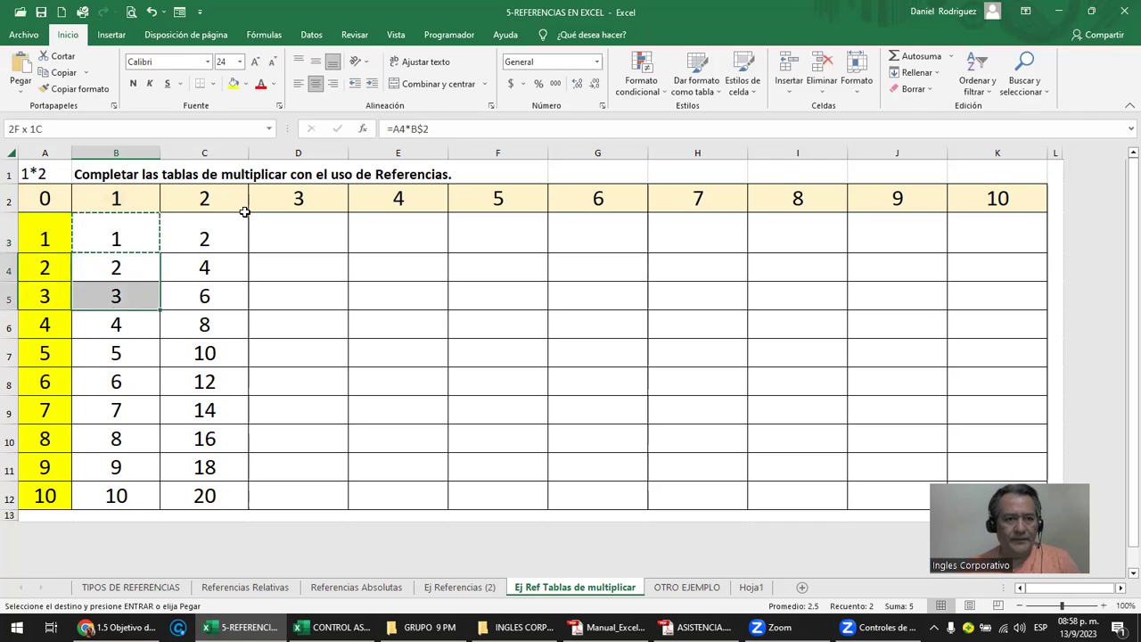
key("shift+Down")
key("shift+Down")
key("shift+Down")
key("shift+Down")
key("shift+Down")
key("shift+Down")
key("shift+Down")
key("Return")
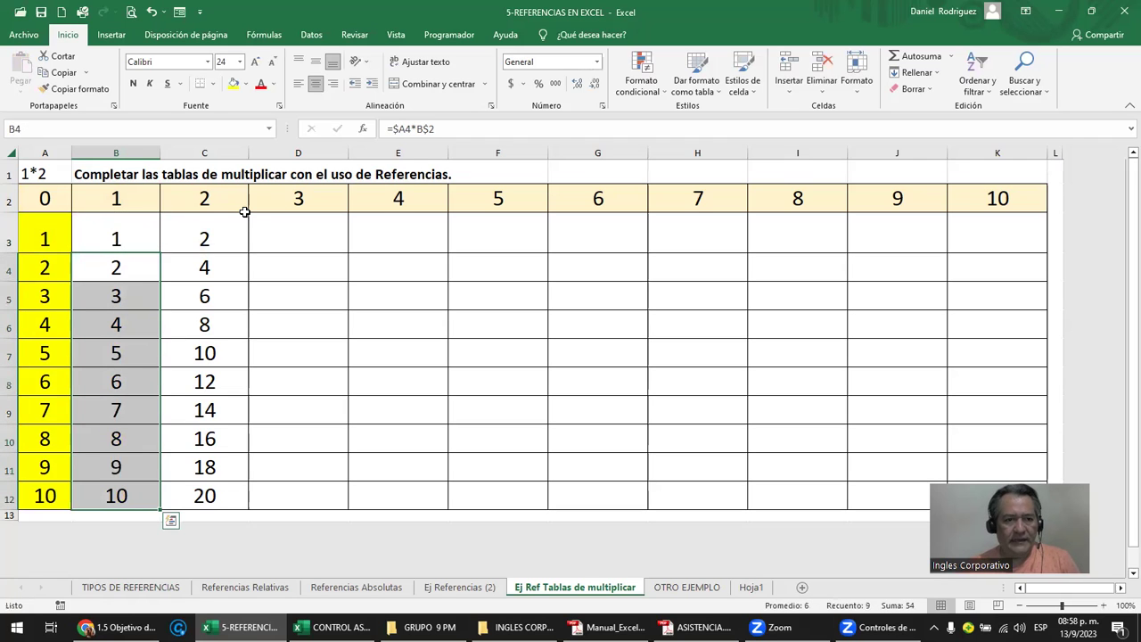
- Check the copied formulas in B3, B4 (=$A4*B$2) and B12 (=$A12*B$2)
double_click(141, 235)
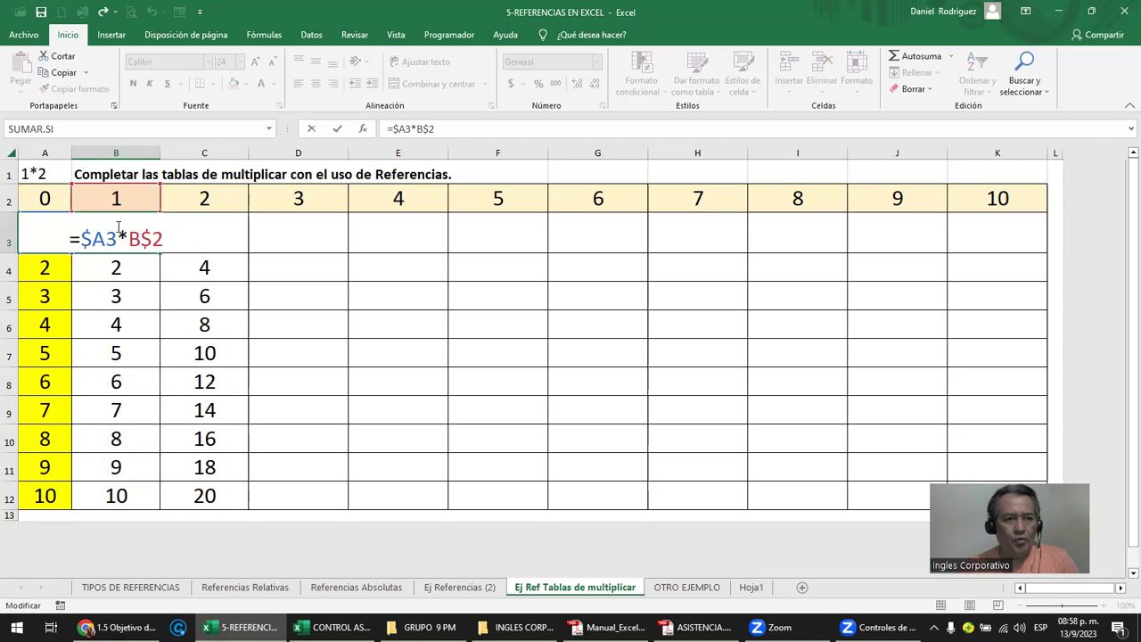
left_click(129, 267)
double_click(129, 267)
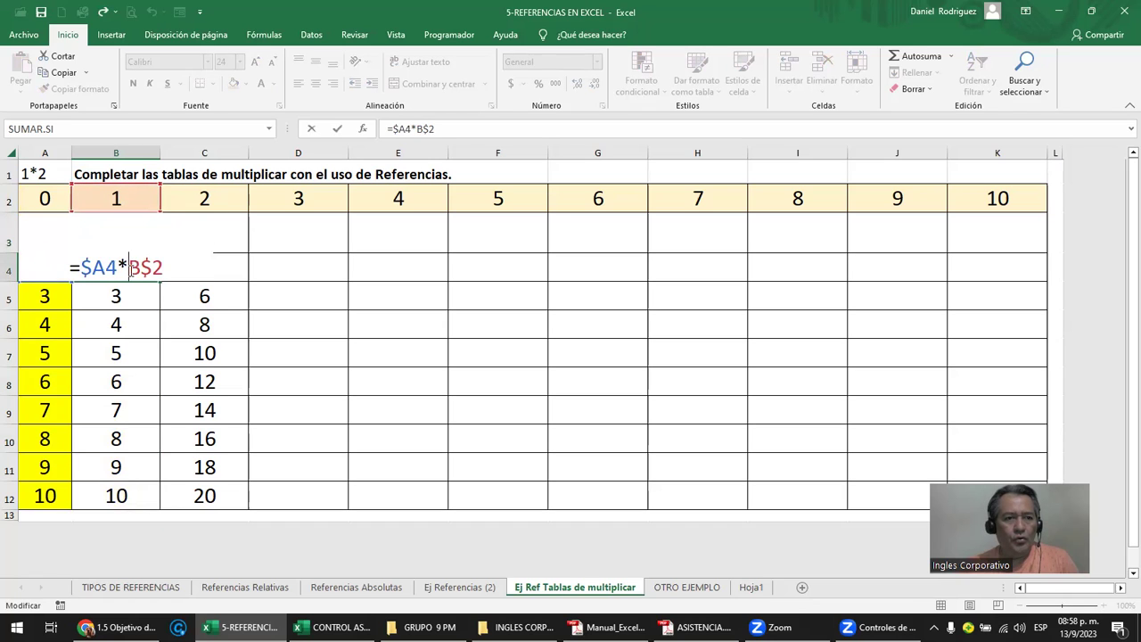
key("Escape")
double_click(140, 267)
key("Escape")
left_click(114, 496)
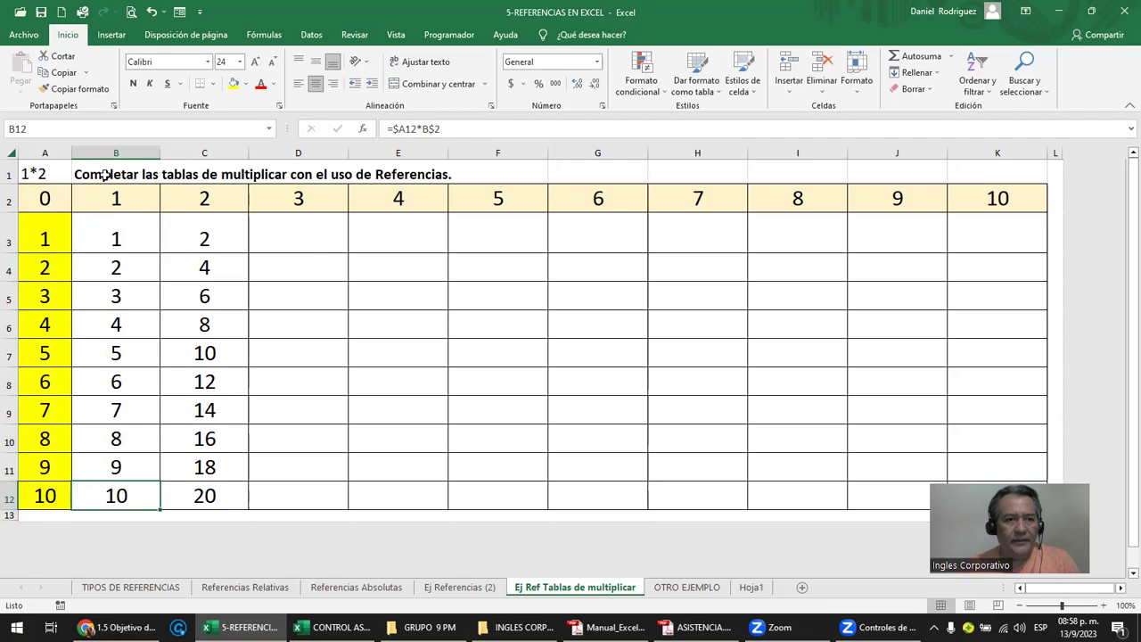
double_click(129, 494)
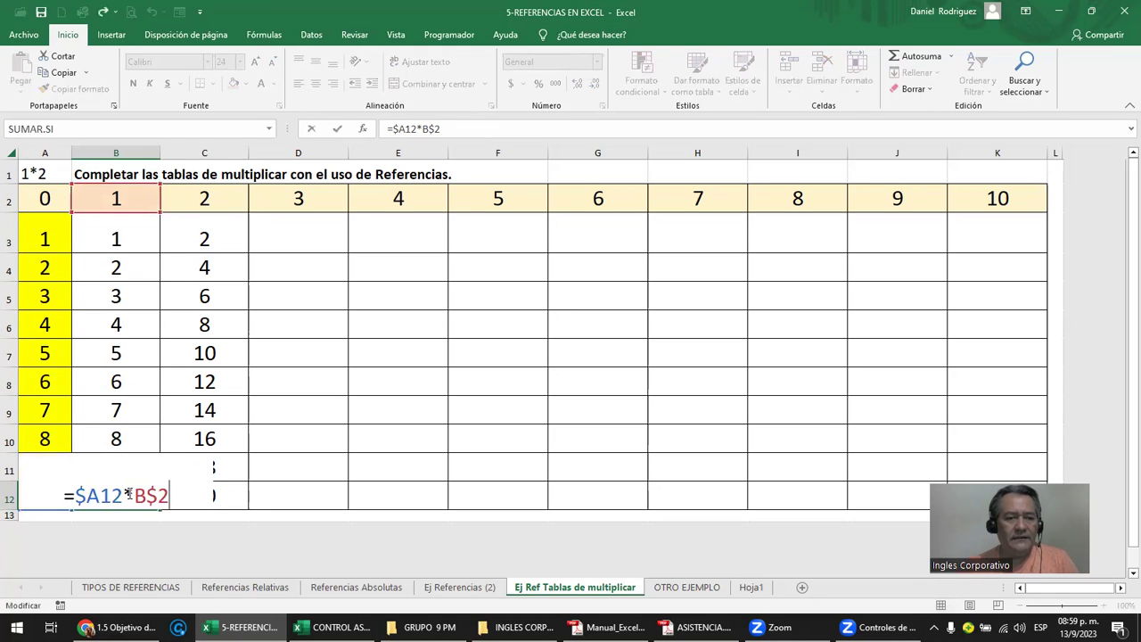
key("Escape")
- Clear C3:C12 and paste the B3:B12 formulas into column C
left_click_drag(217, 228, 254, 481)
key("Delete")
left_click_drag(98, 237, 153, 493)
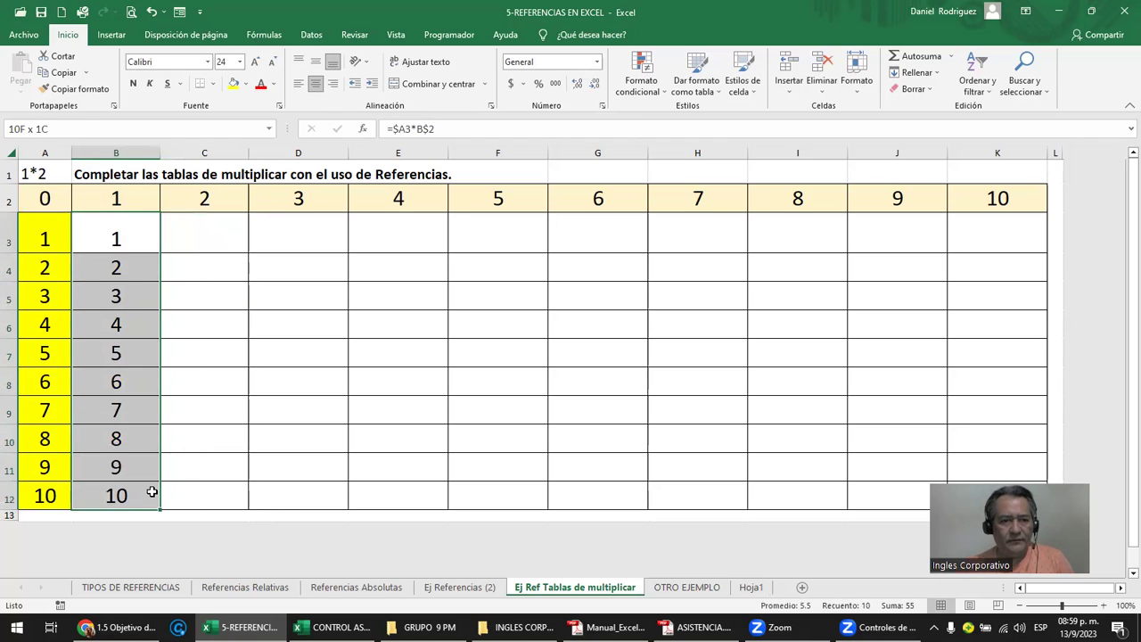
key("ctrl+c")
key("Right")
key("ctrl+v")
key("Escape")
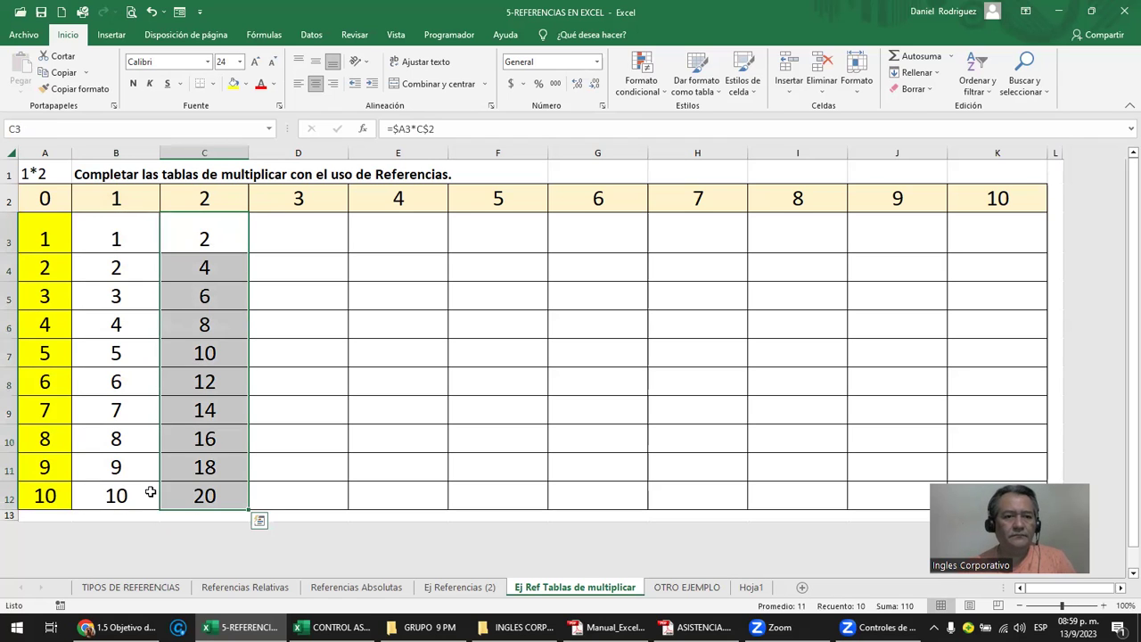
left_click(318, 253)
double_click(224, 233)
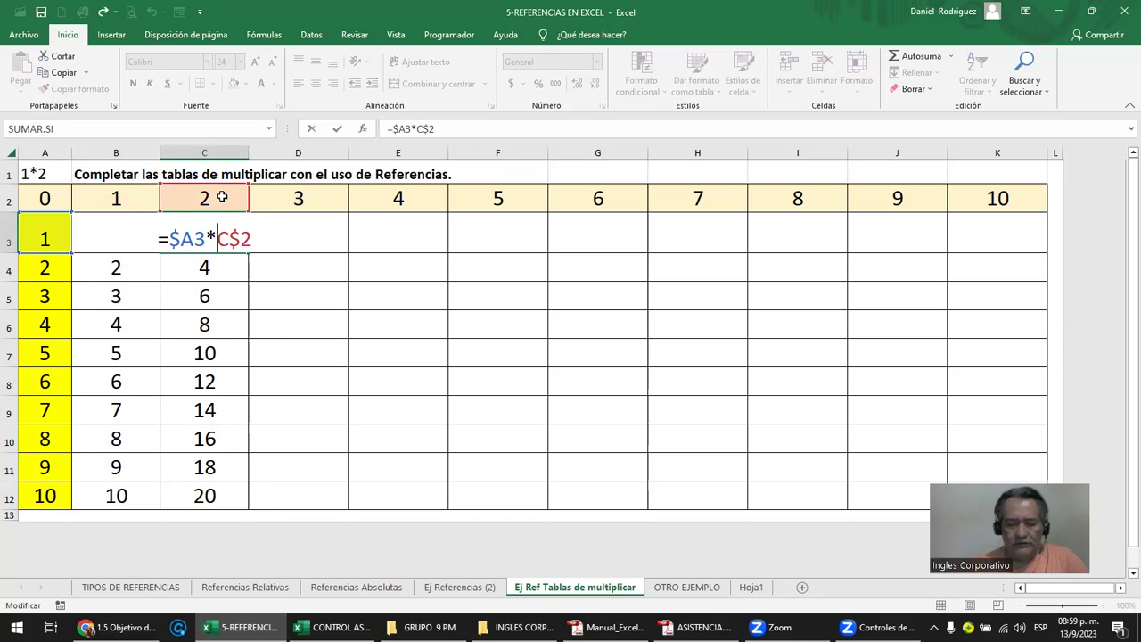
key("Return")
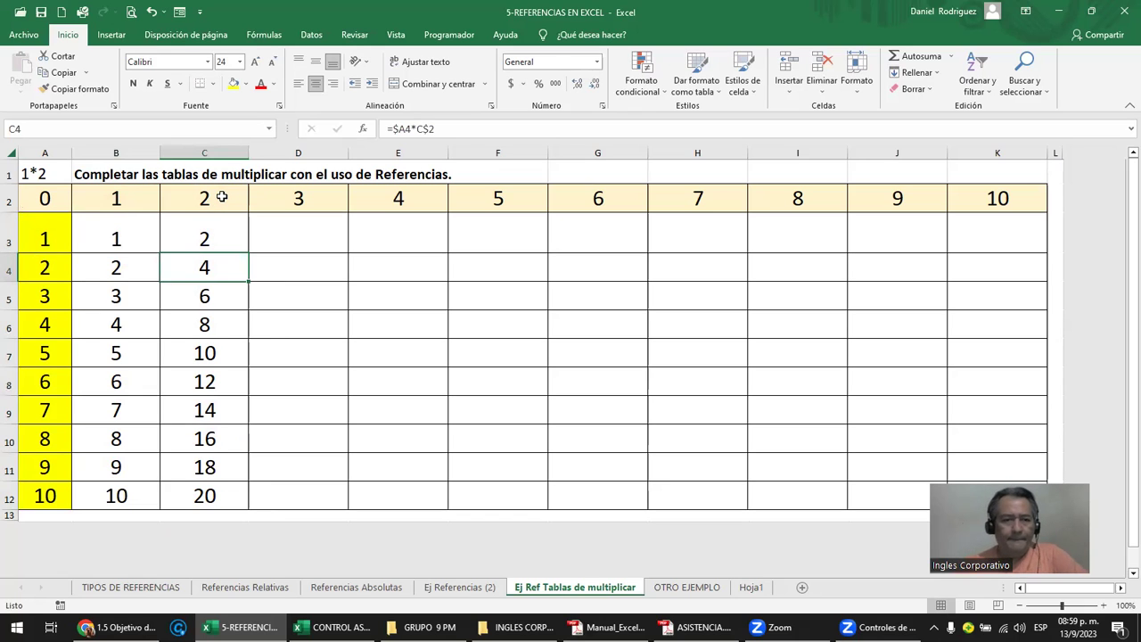
double_click(196, 269)
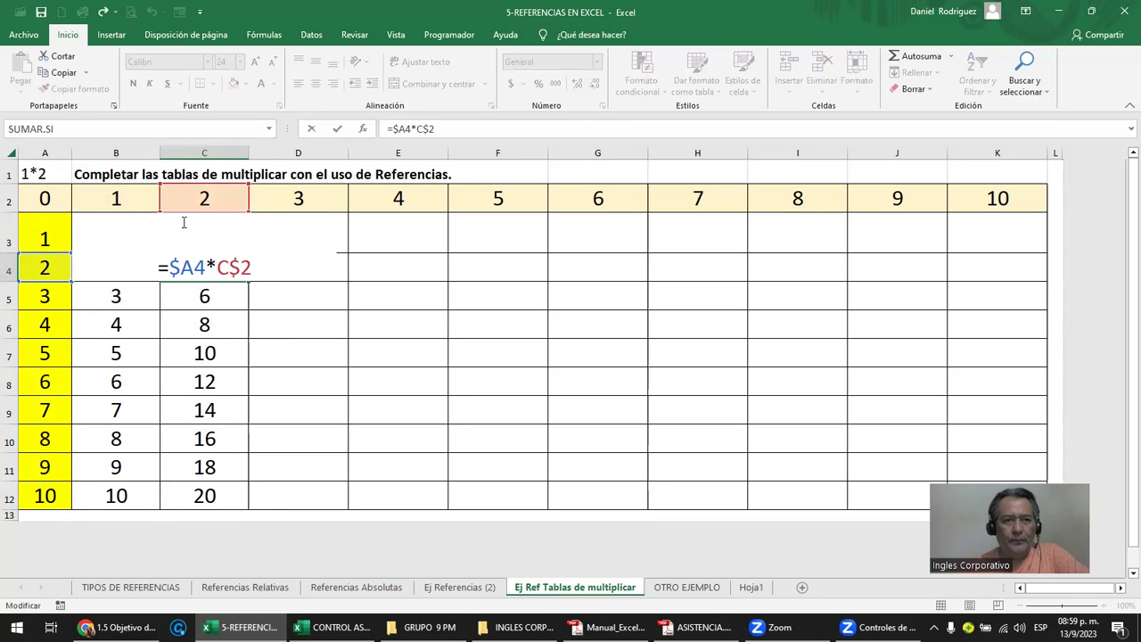
key("Return")
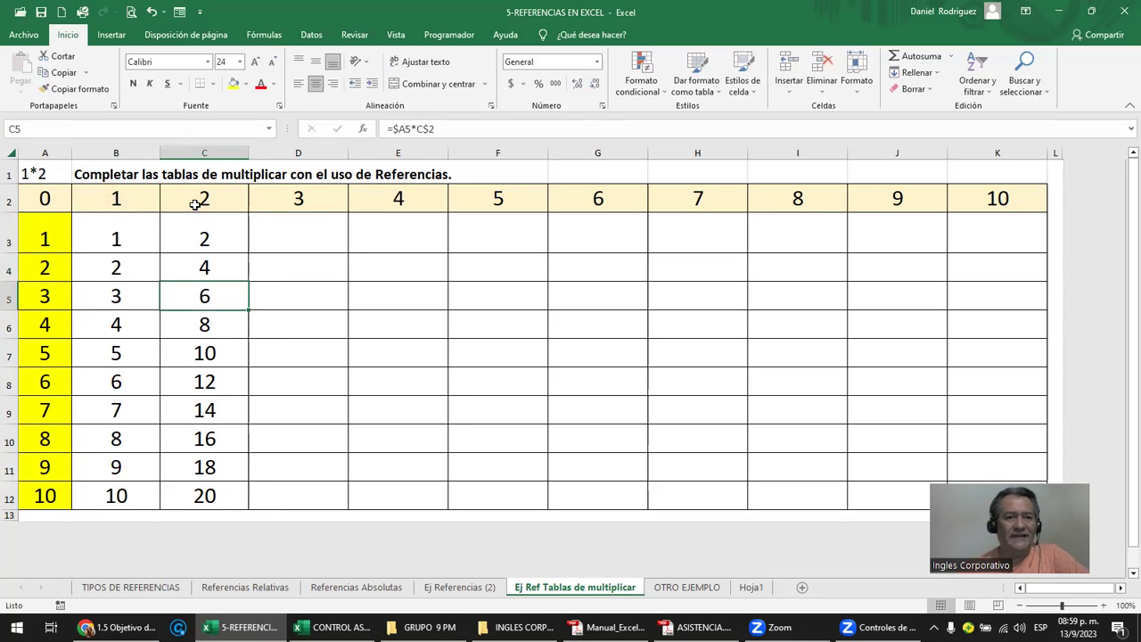
double_click(190, 494)
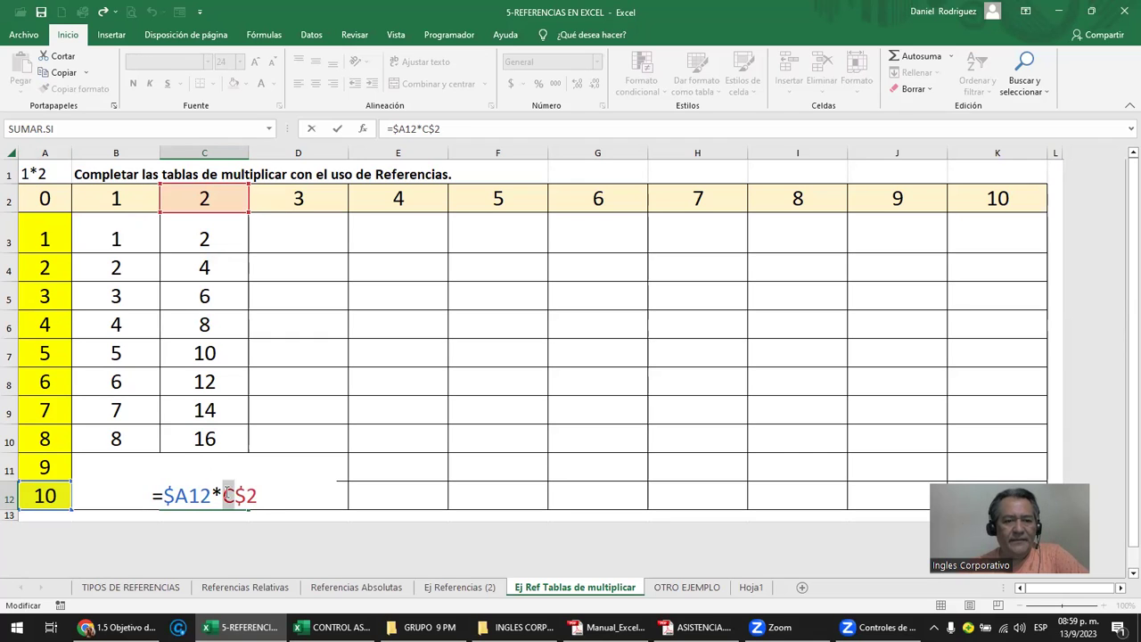
left_click(178, 496)
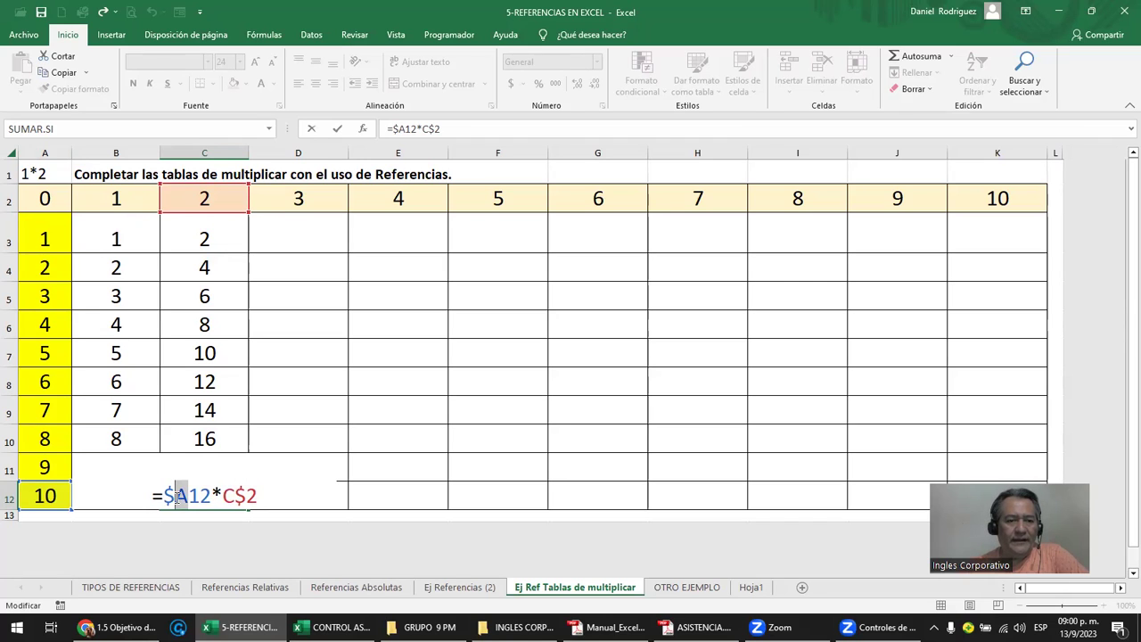
left_click_drag(189, 497, 209, 497)
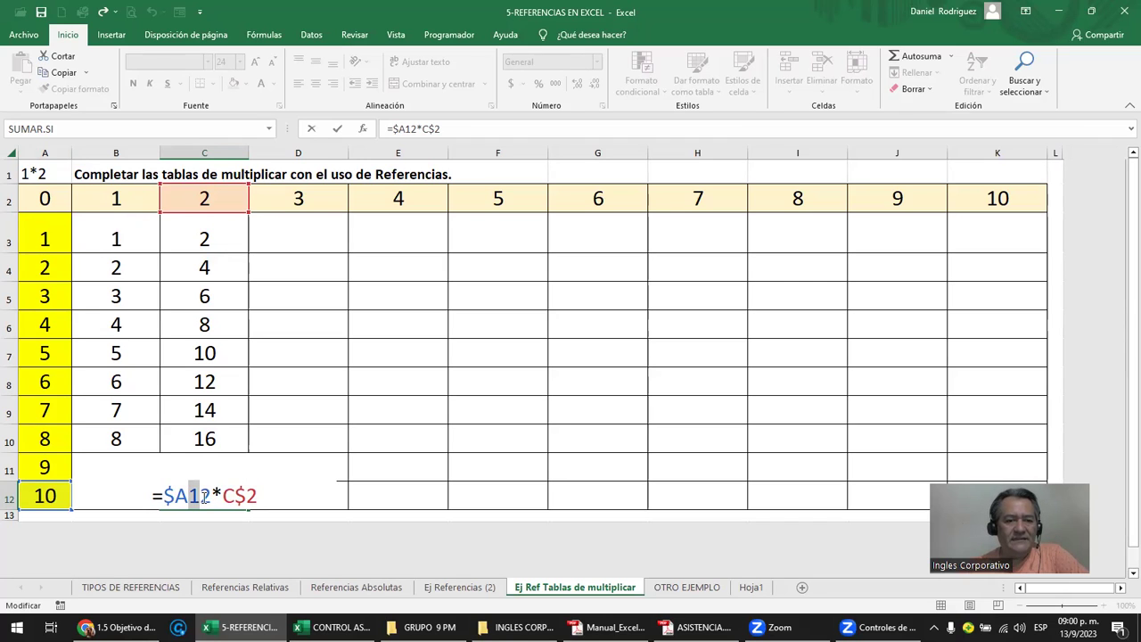
left_click(192, 237)
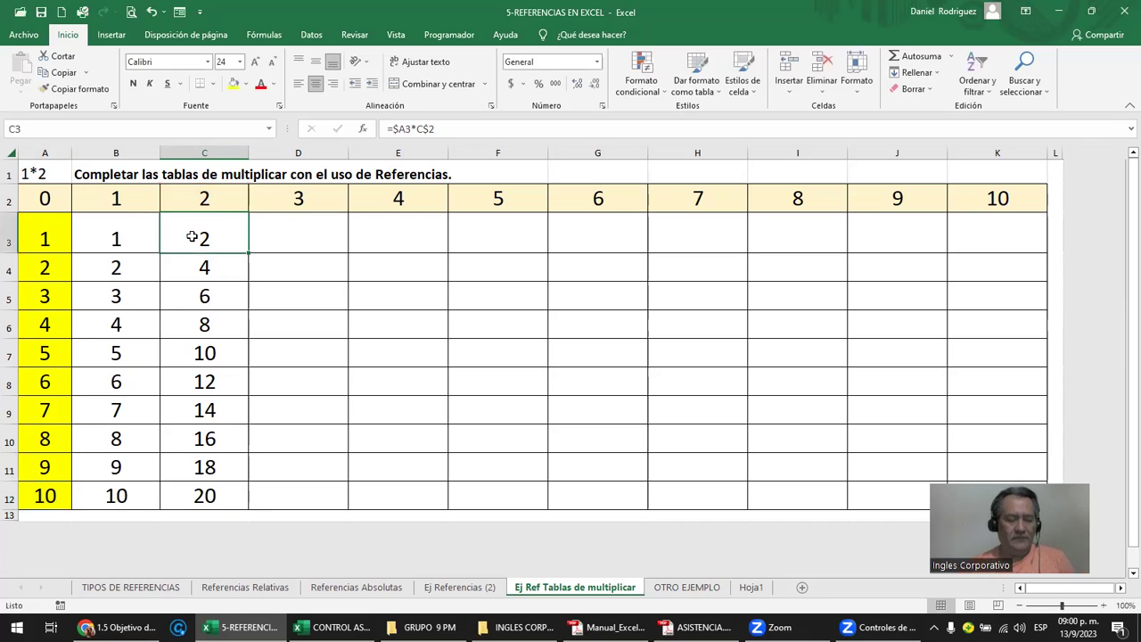
- Copy the C3:C12 formulas across D3:K12 to complete the table
key("shift+Down")
key("shift+Down")
key("shift+Down")
key("shift+Down")
key("shift+Down")
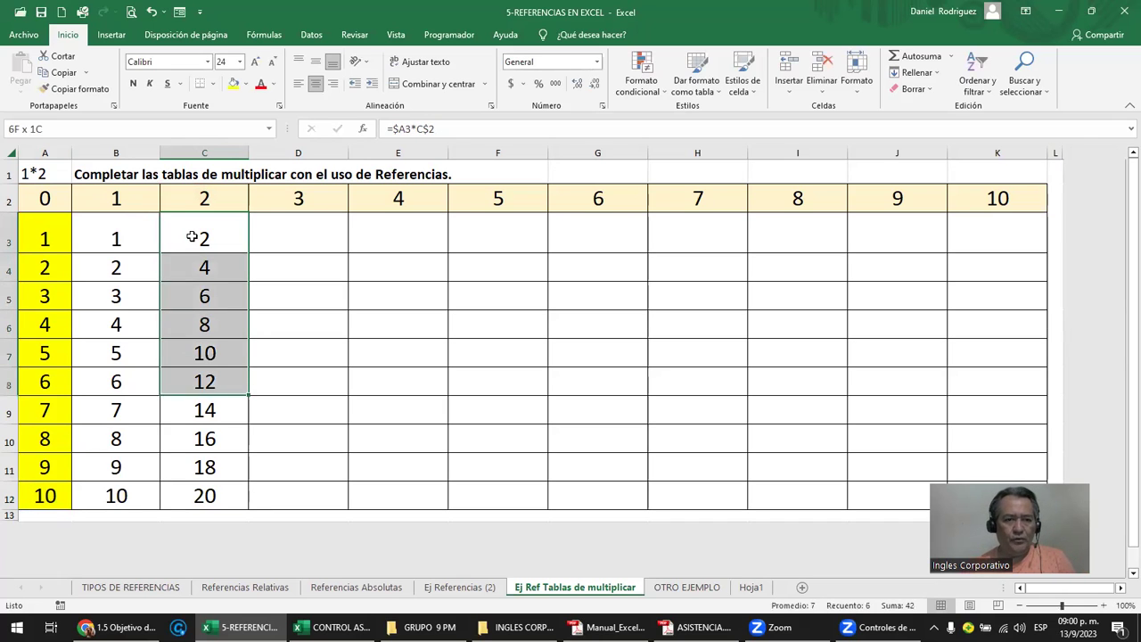
key("shift+Down")
key("shift+Down")
key("shift+Down")
key("shift+Down")
key("ctrl+c")
key("Right")
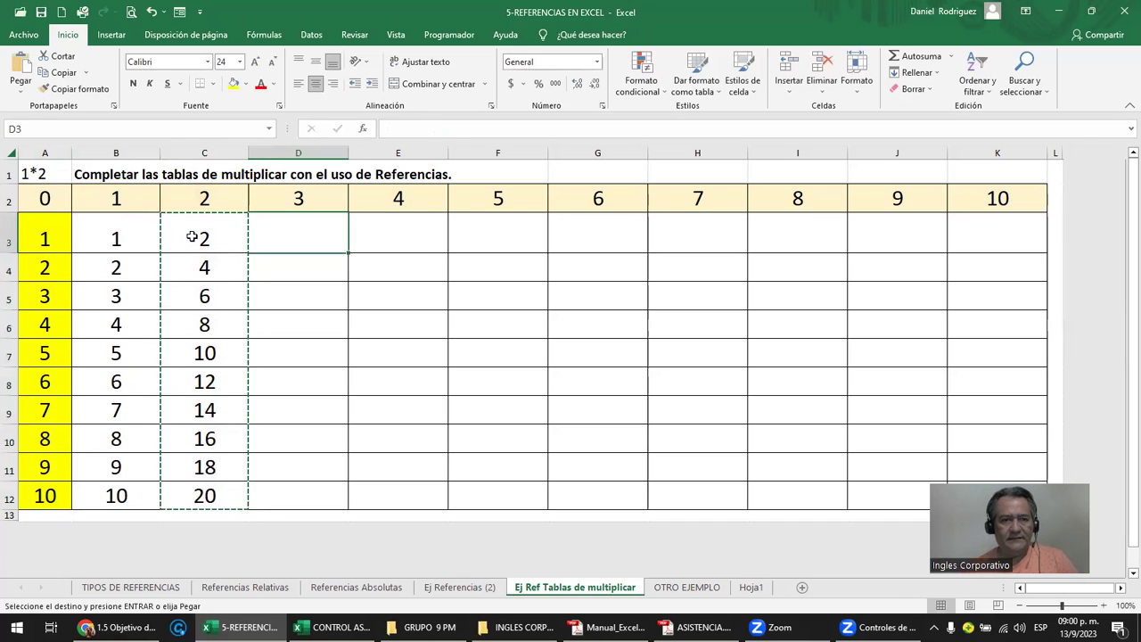
key("shift+Right")
key("shift+Right")
key("shift+Right")
key("shift+Right")
key("shift+Right")
key("shift+Right")
key("shift+Right")
key("shift+Down")
key("shift+Down")
key("shift+Down")
key("Return")
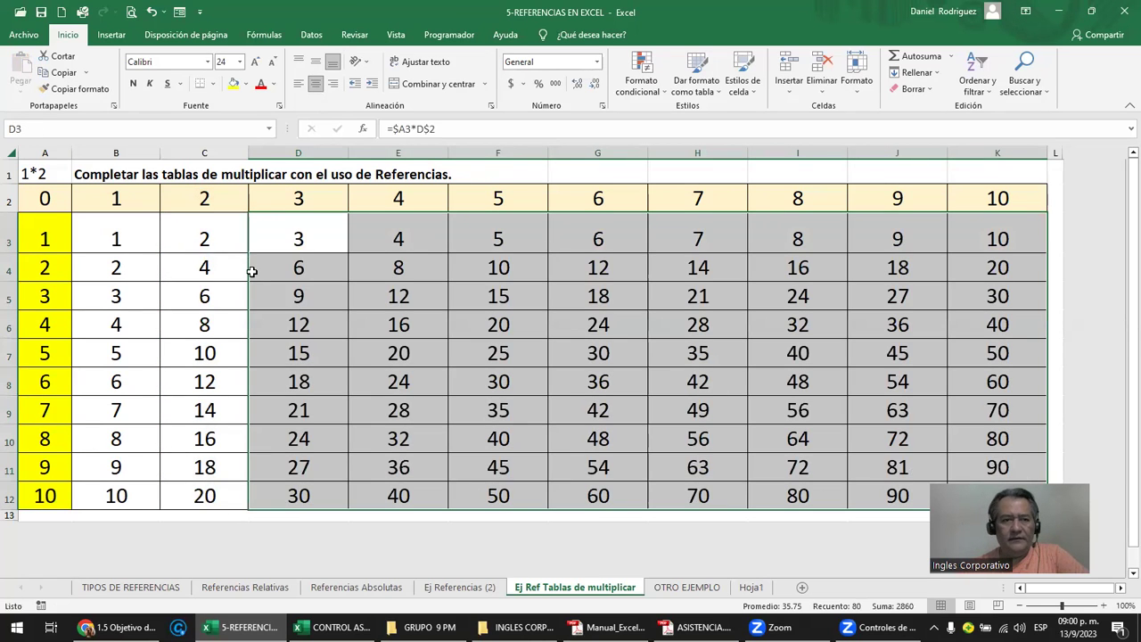
- Review the B3 and C3 formulas, then switch to the OTRO EJEMPLO sheet
double_click(116, 239)
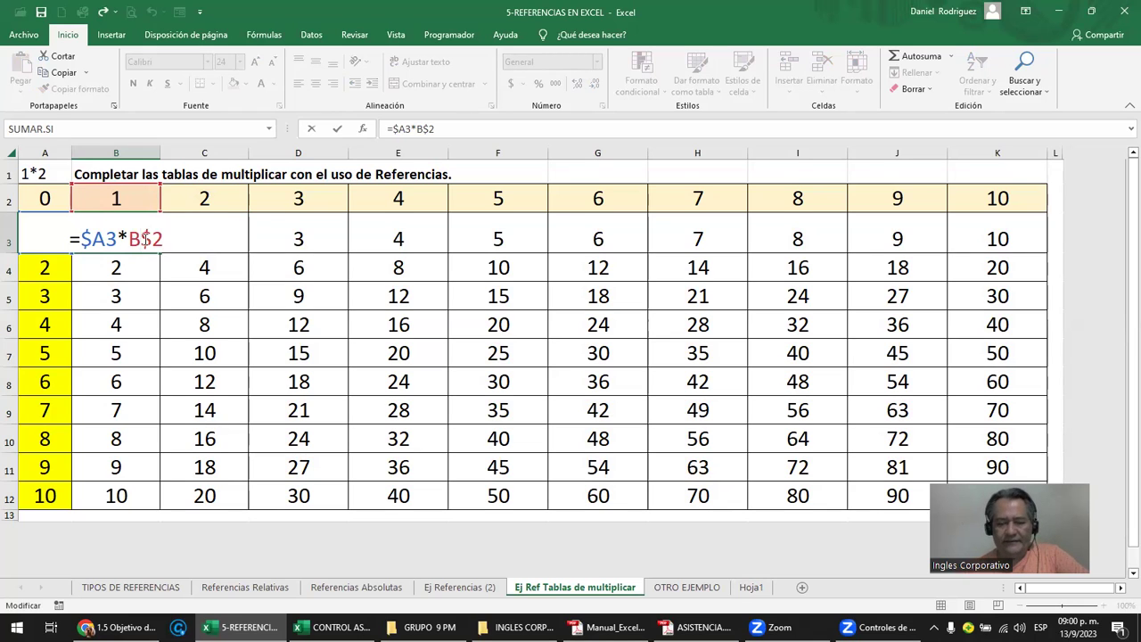
key("Return")
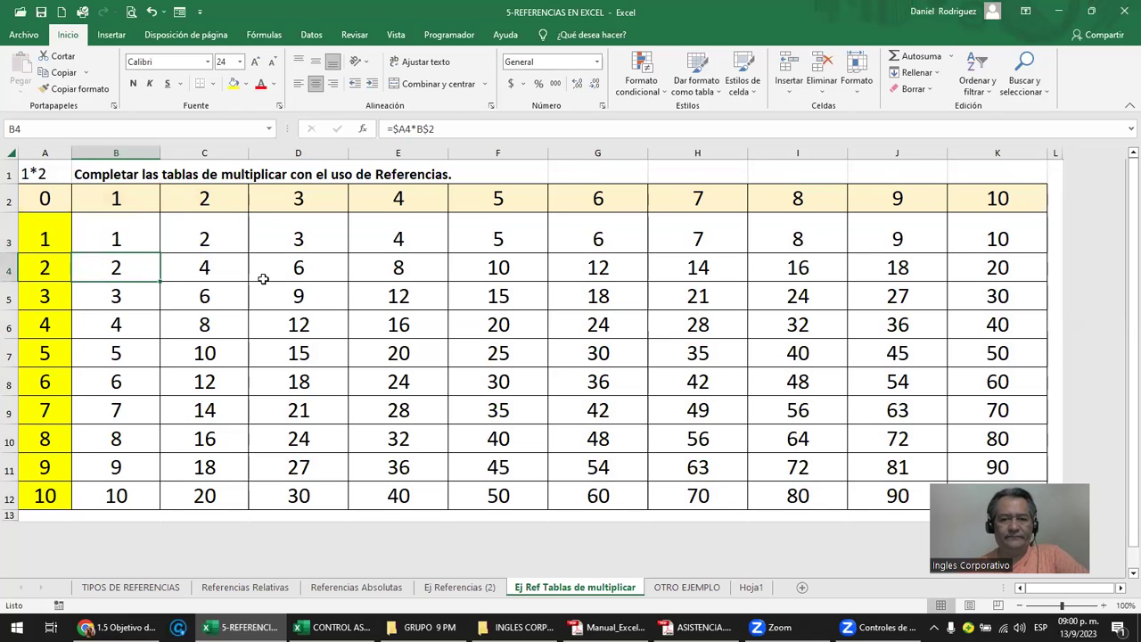
left_click(185, 232)
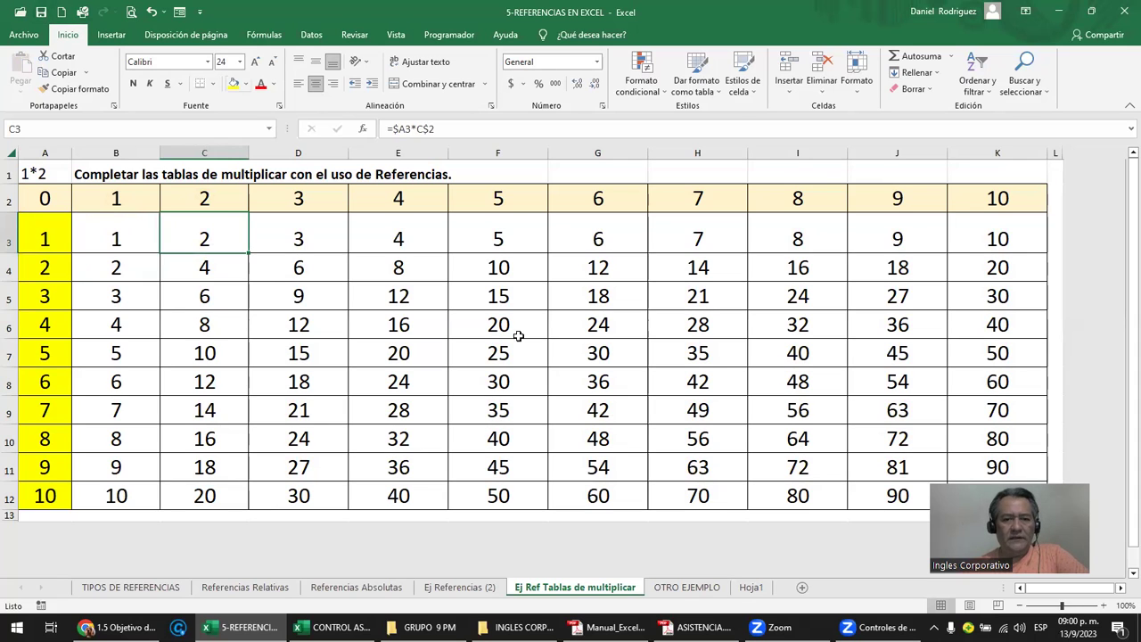
left_click(700, 588)
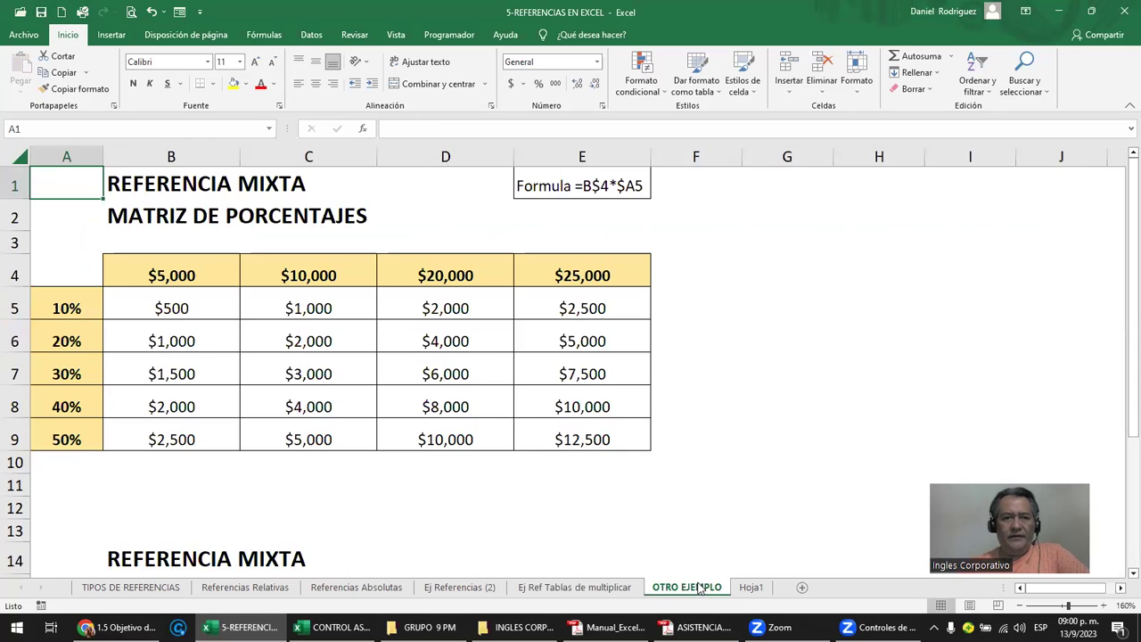
- Review the percentage formula in B5 and named-range formula in B18, then return to Ej Ref Tablas de multiplicar
left_click(175, 308)
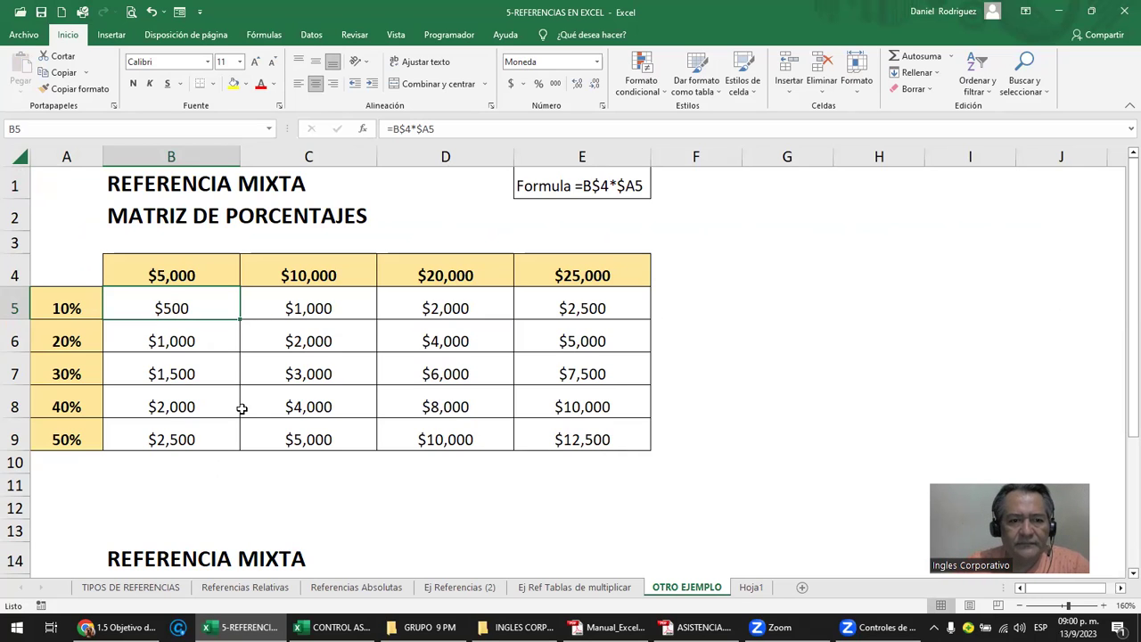
scroll(244, 398, "down", 1)
scroll(244, 390, "down", 2)
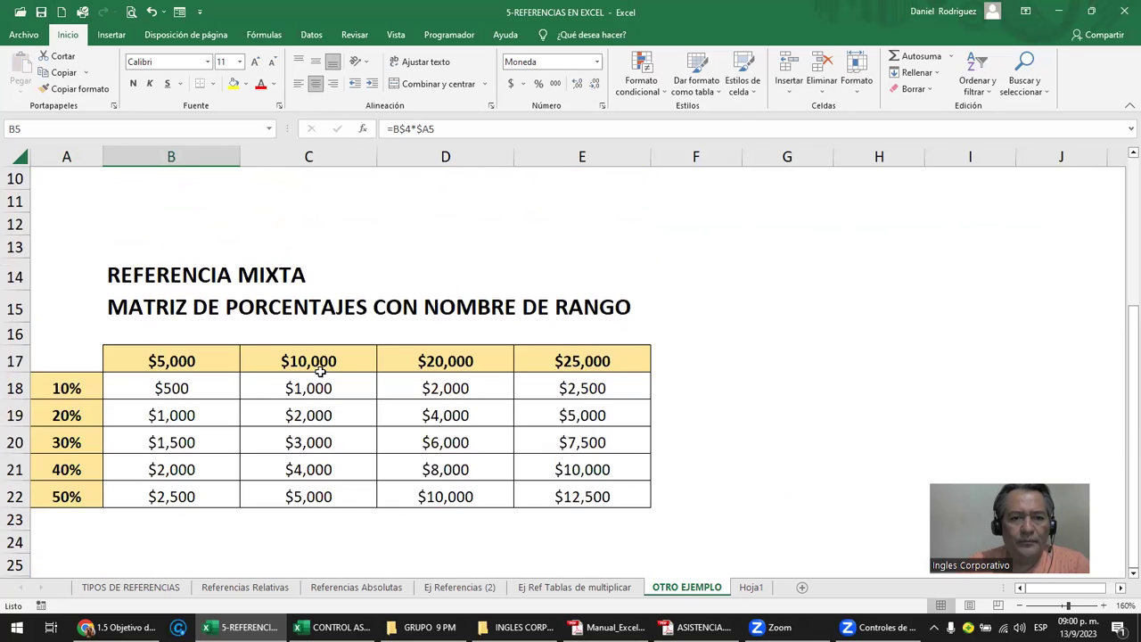
left_click(588, 299)
left_click(196, 388)
scroll(196, 388, "up", 3)
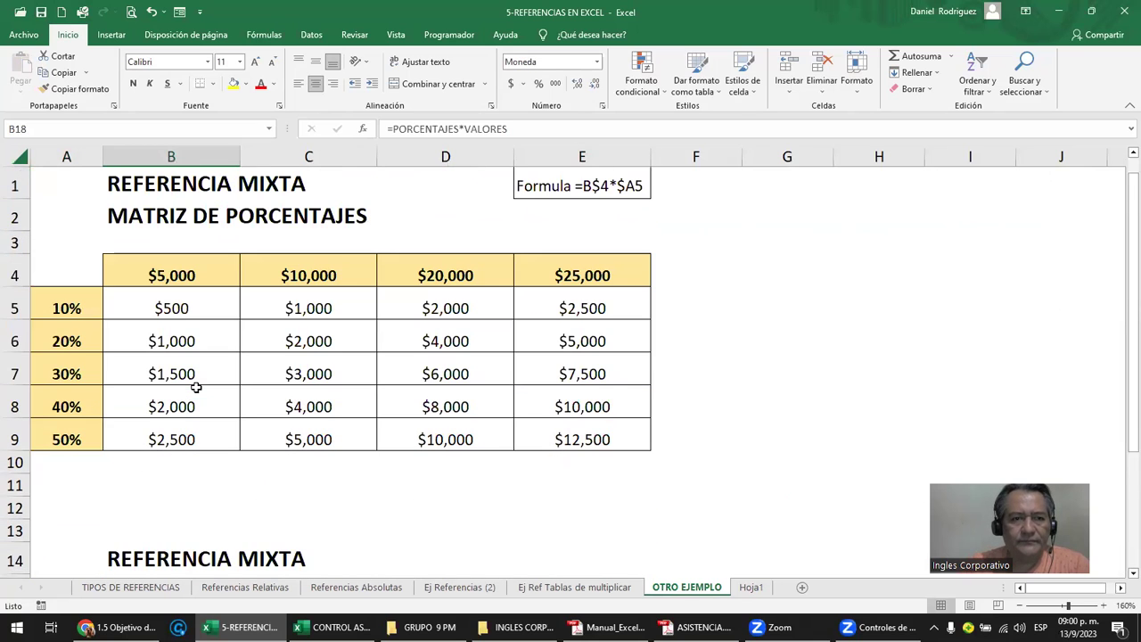
left_click(574, 587)
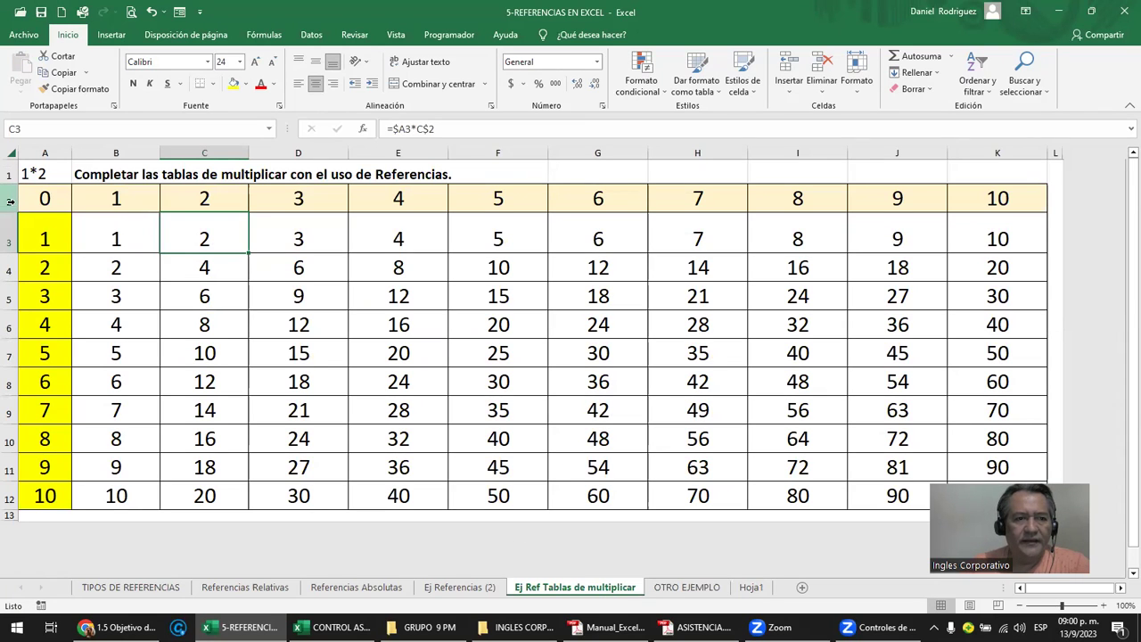
left_click(11, 202)
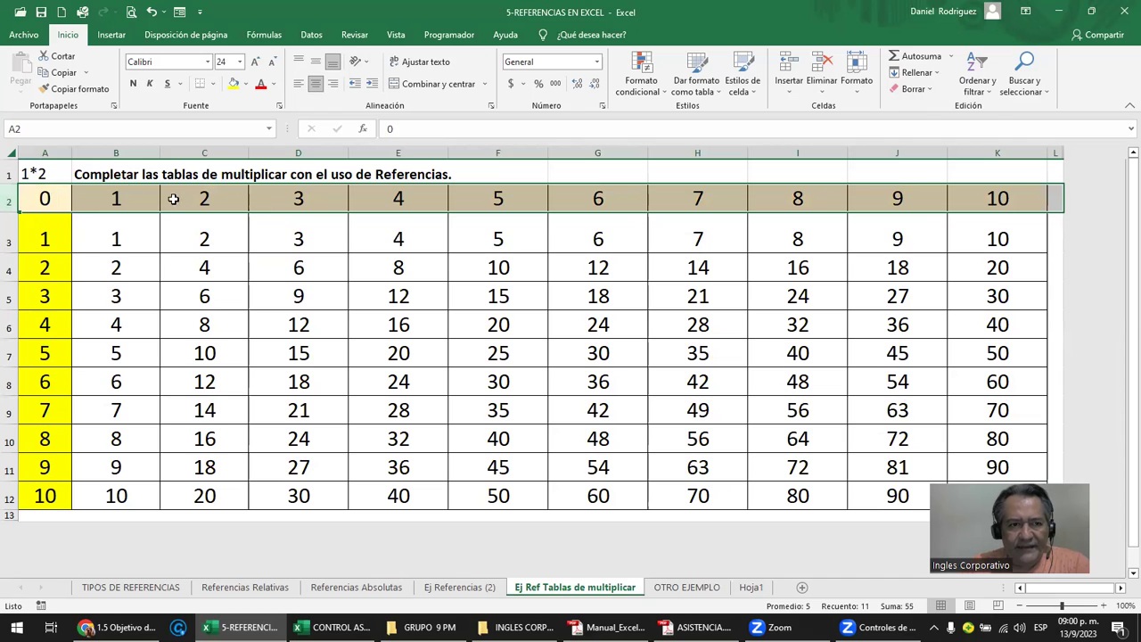
left_click(44, 154)
left_click(105, 153)
left_click(202, 151)
left_click(106, 190)
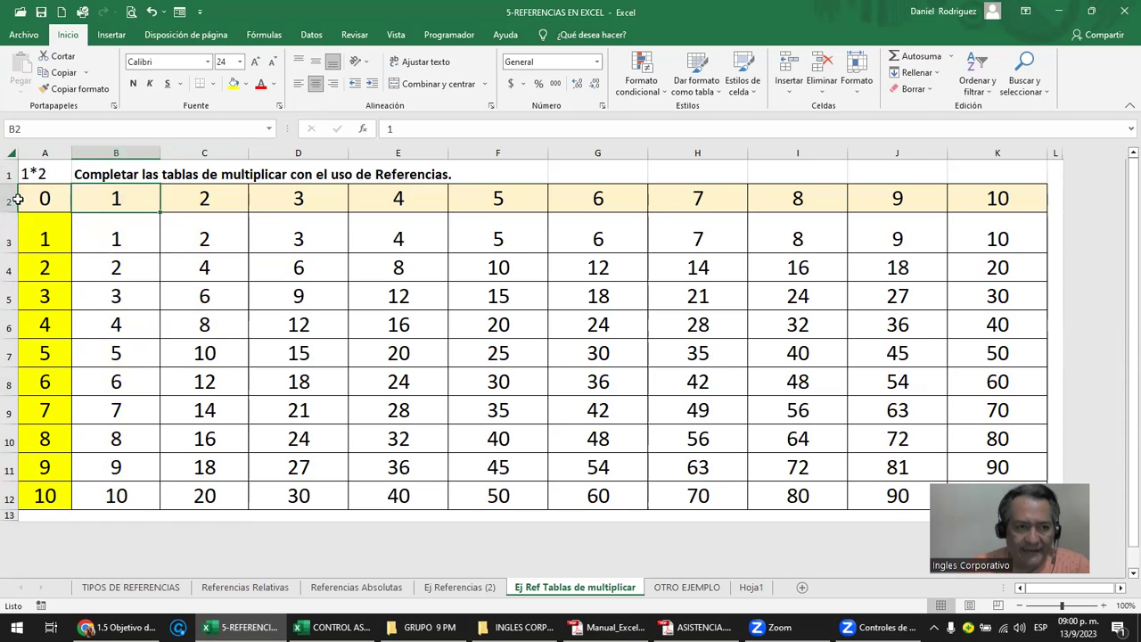
left_click(10, 201)
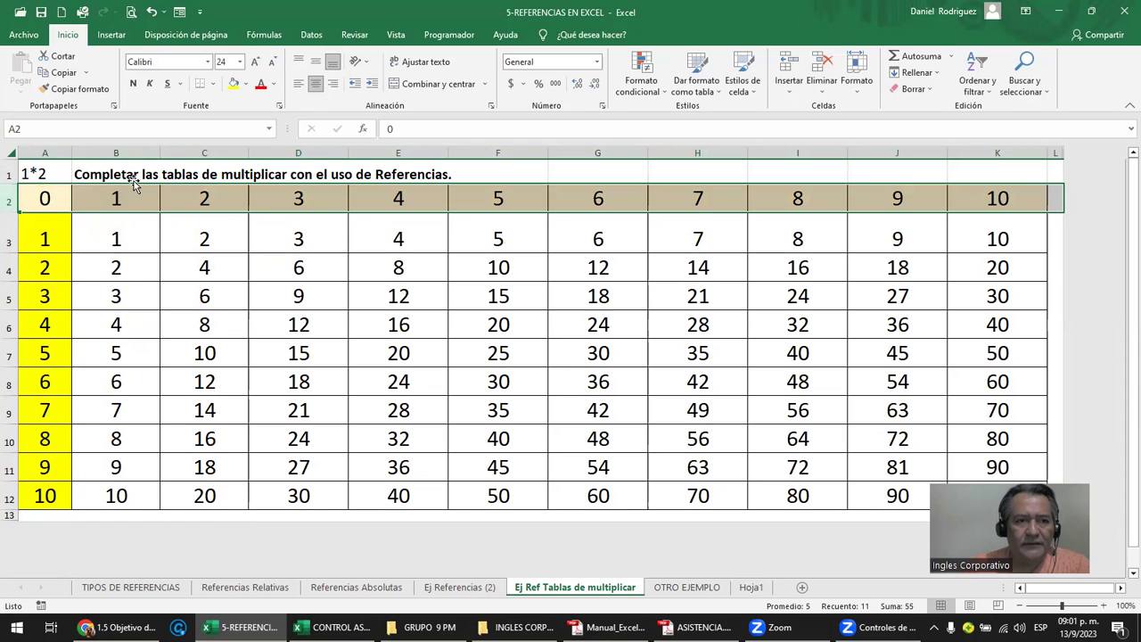
left_click(50, 151)
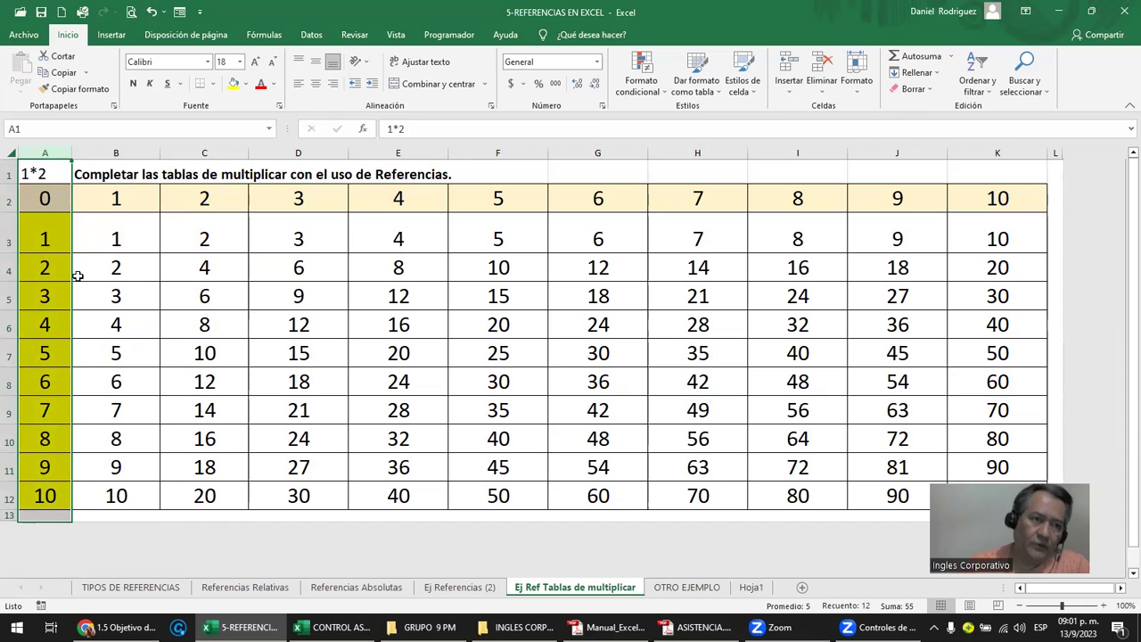
left_click(114, 201)
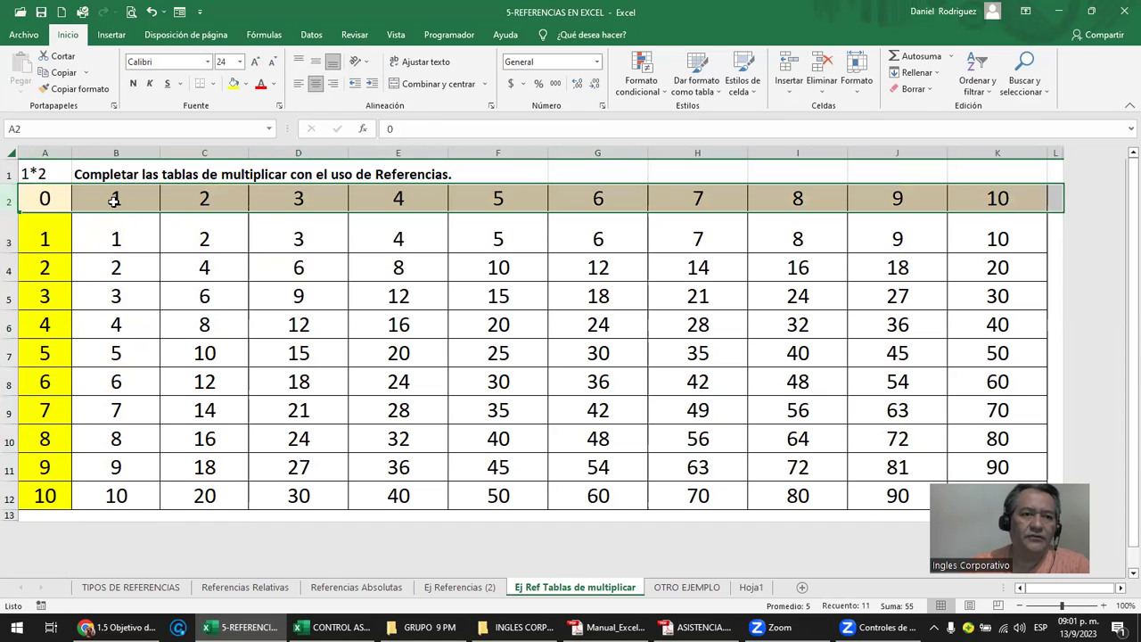
double_click(120, 222)
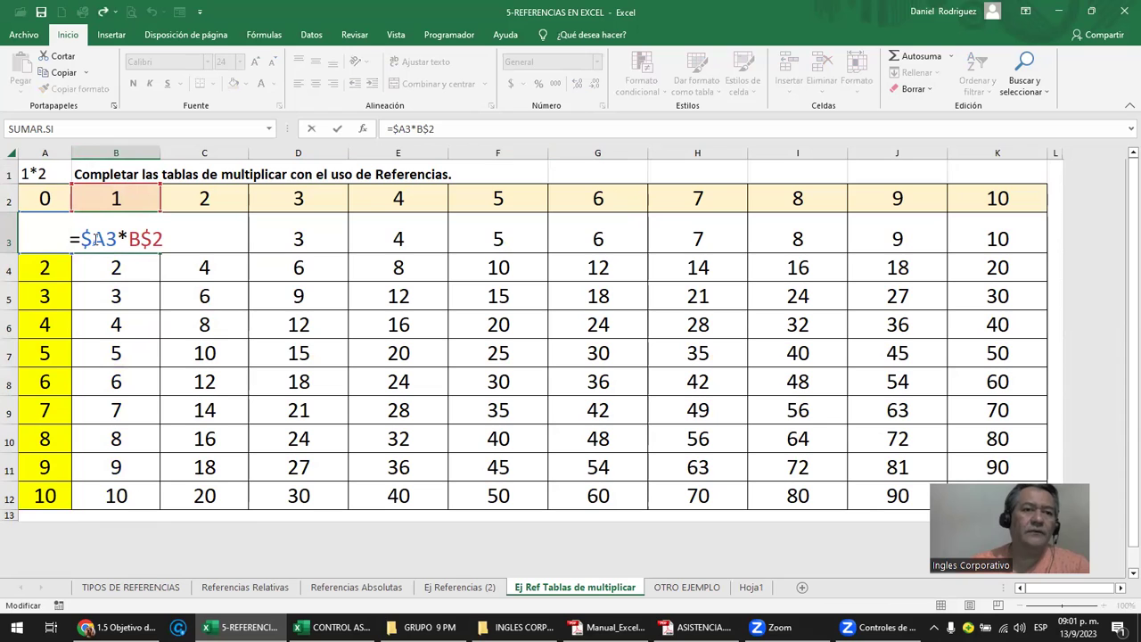
key("ctrl+Return")
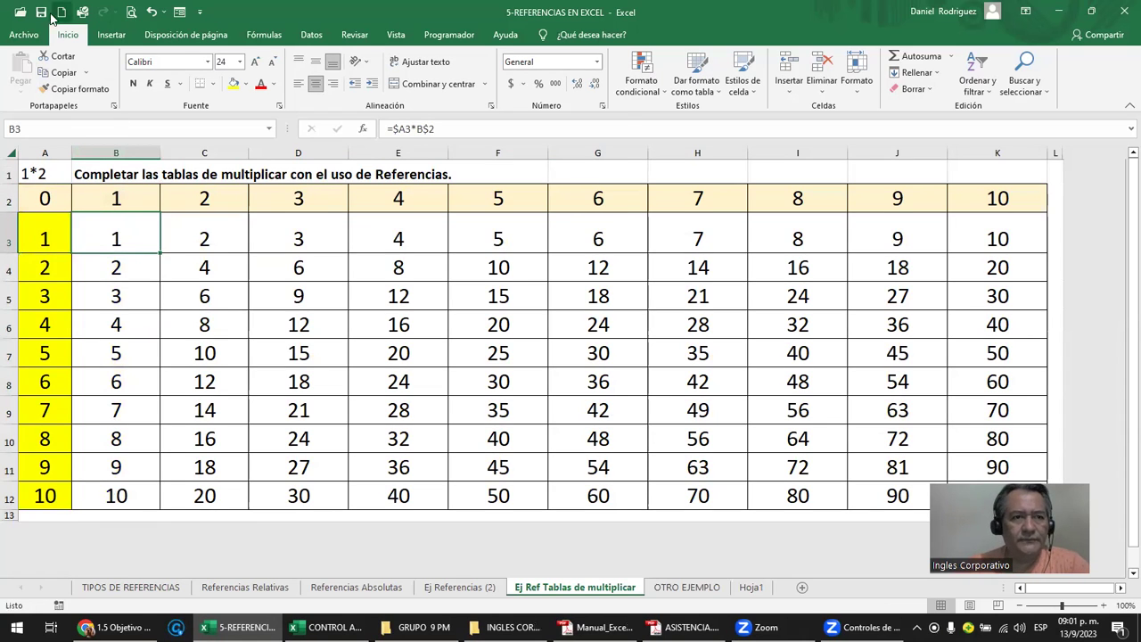